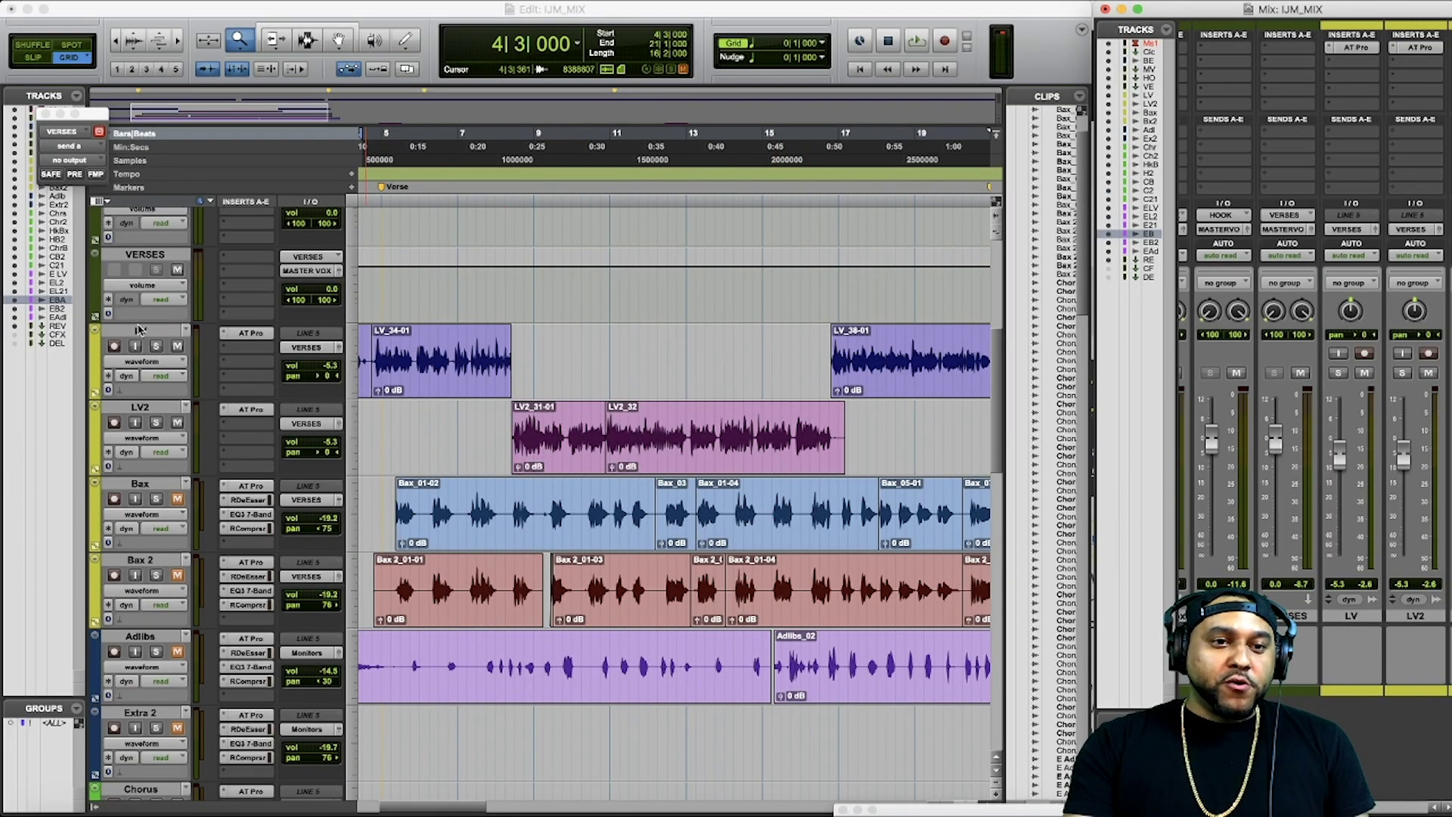
Step: Select the LV lead vocal track
left_click(140, 330)
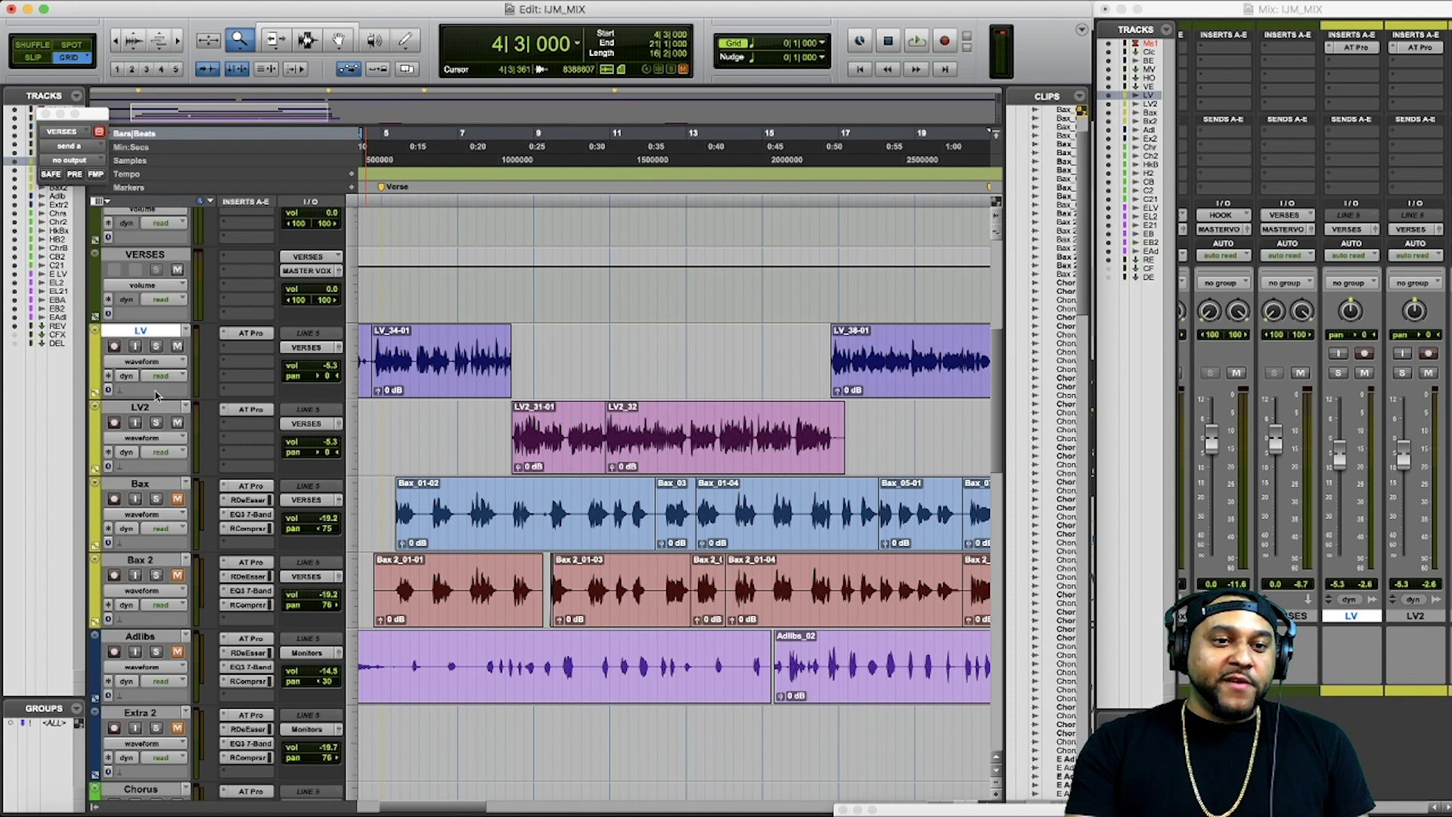
left_click(154, 422)
left_click(155, 422)
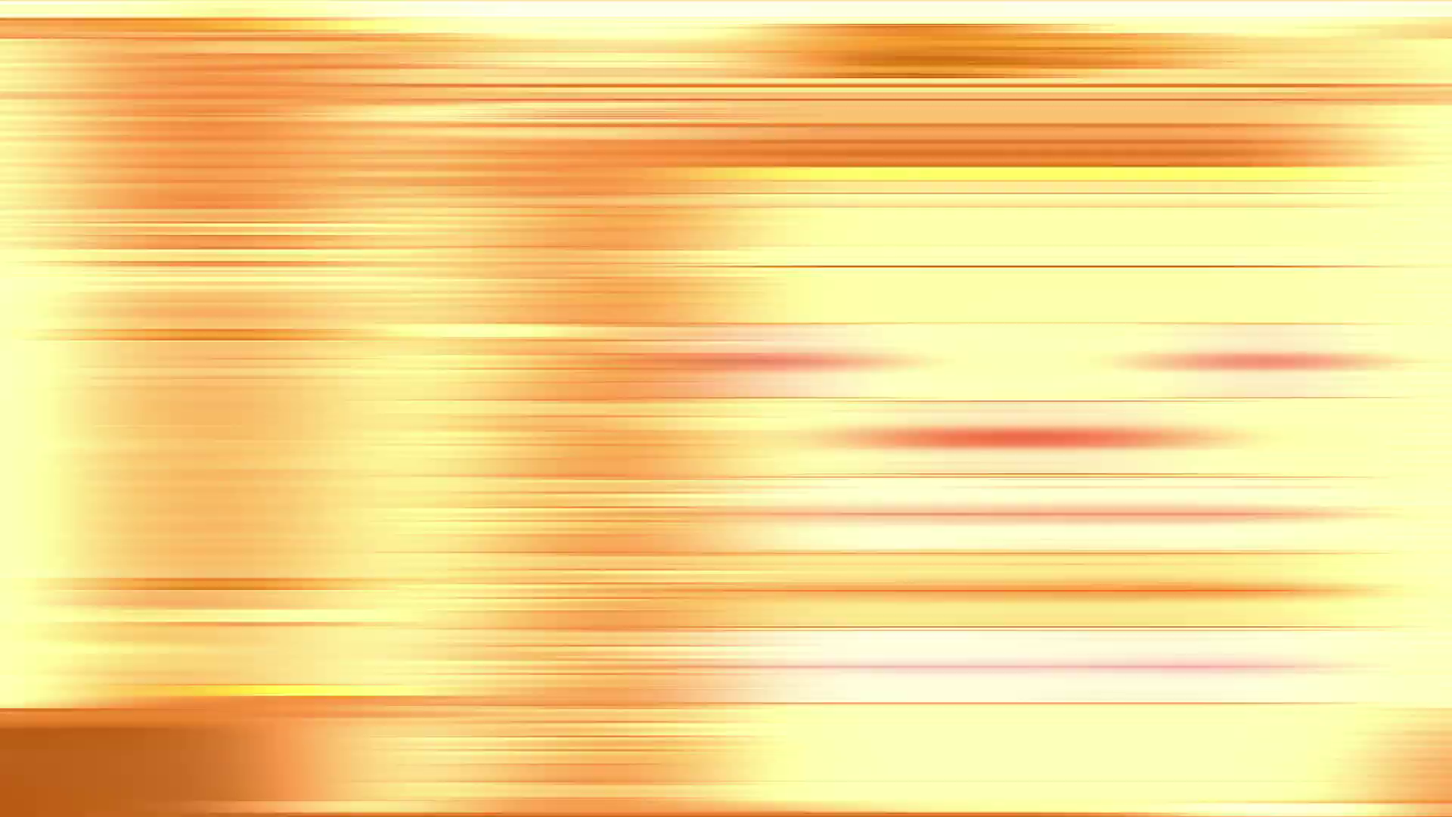
Step: Insert the stereo multichannel StudioRack plug-in in the first insert slot of the VERSES track
left_click(1287, 47)
mouse_move(1338, 49)
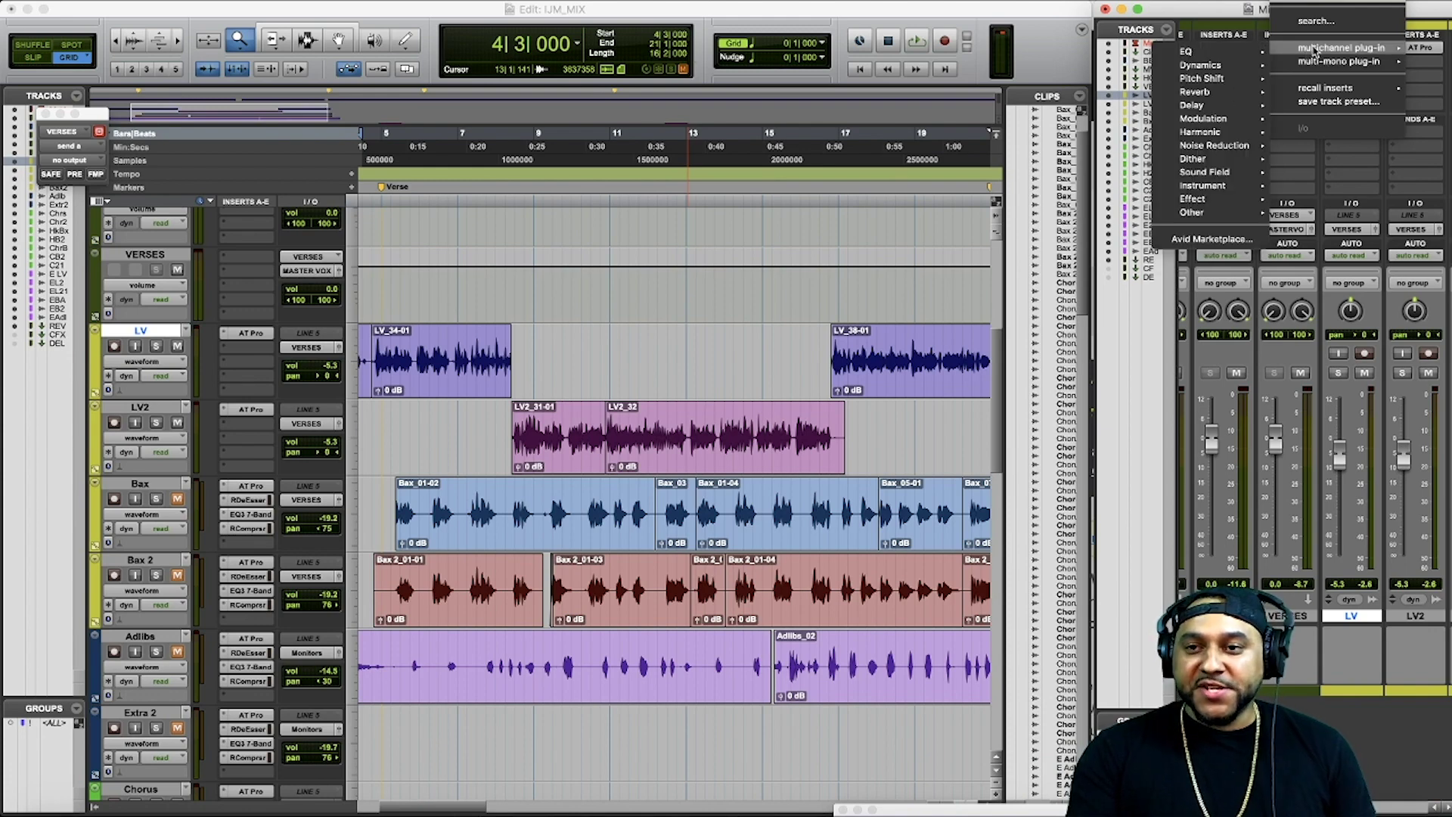
mouse_move(1236, 201)
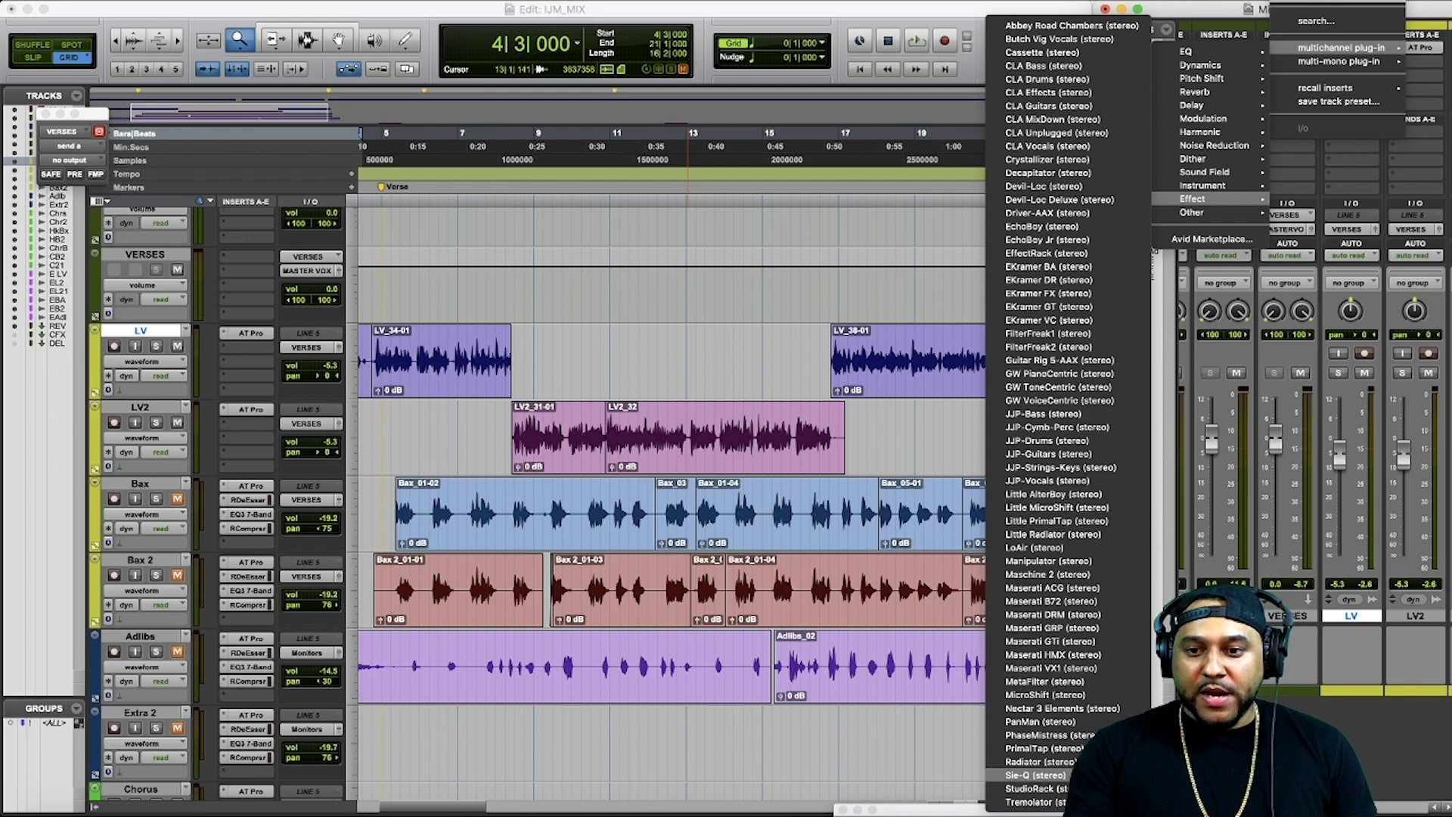
left_click(1032, 788)
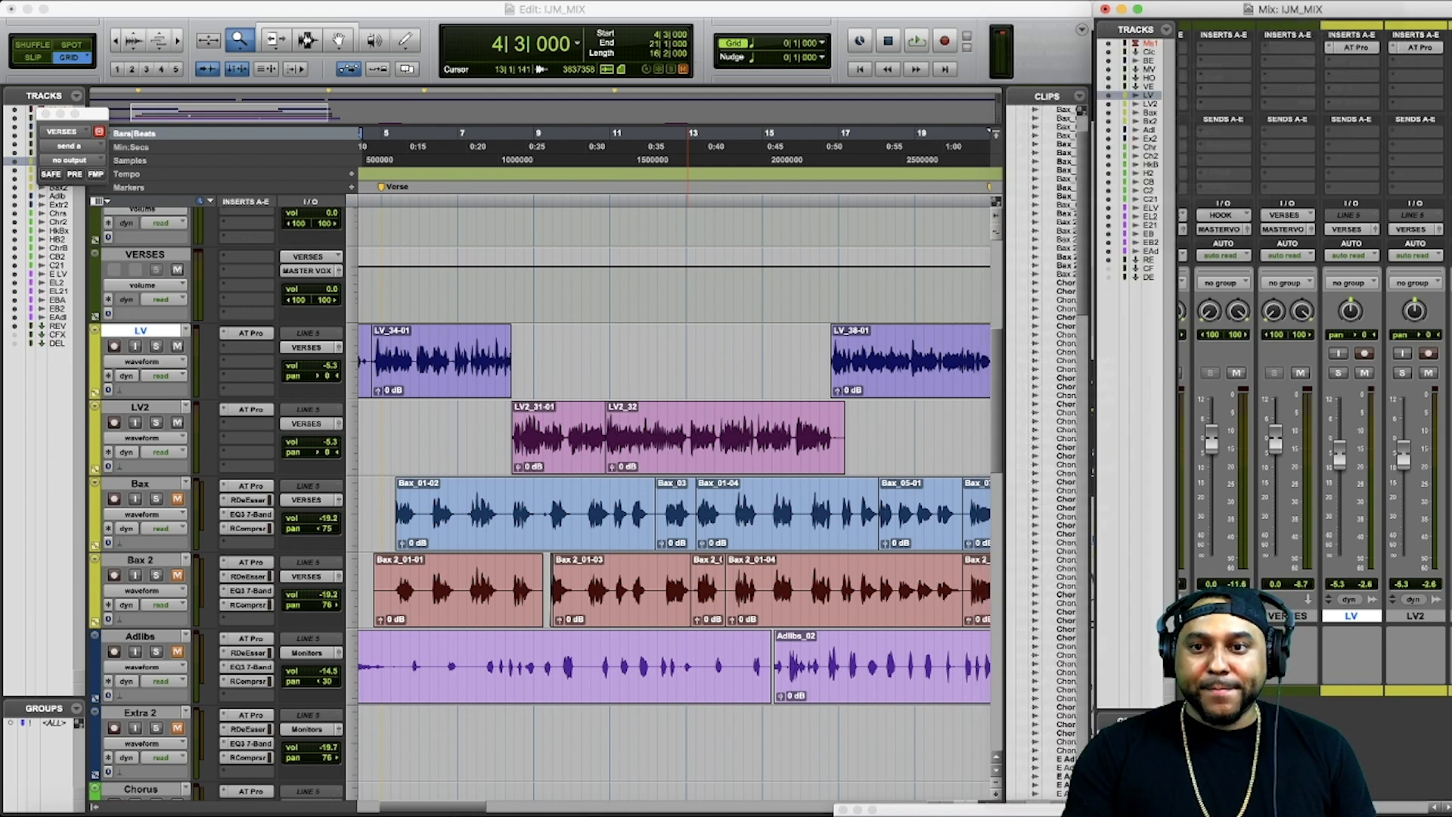
left_click_drag(745, 287, 719, 219)
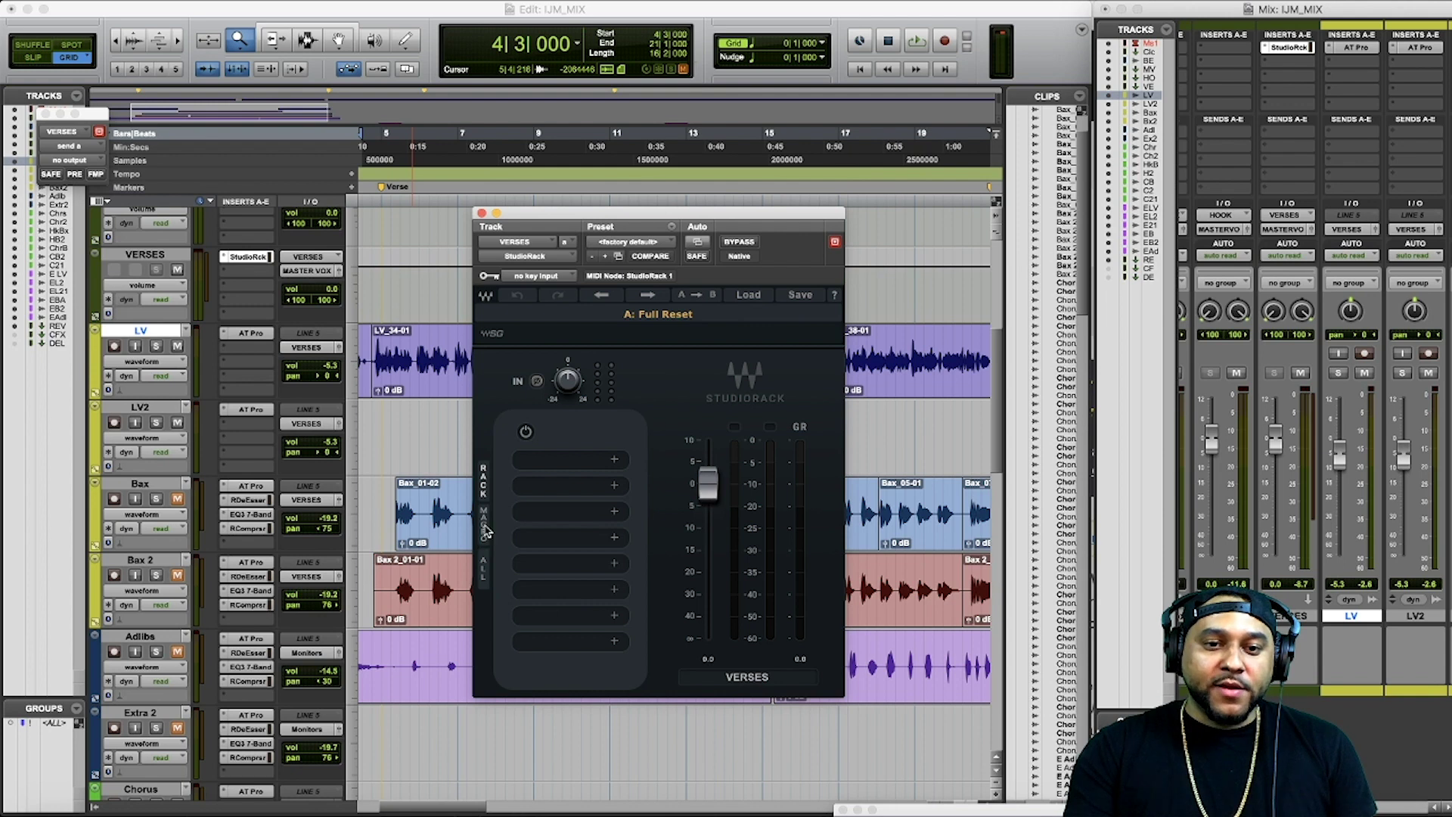
Step: Switch StudioRack to the All view so it shows the macro controls and the plug-in rack together
left_click(484, 526)
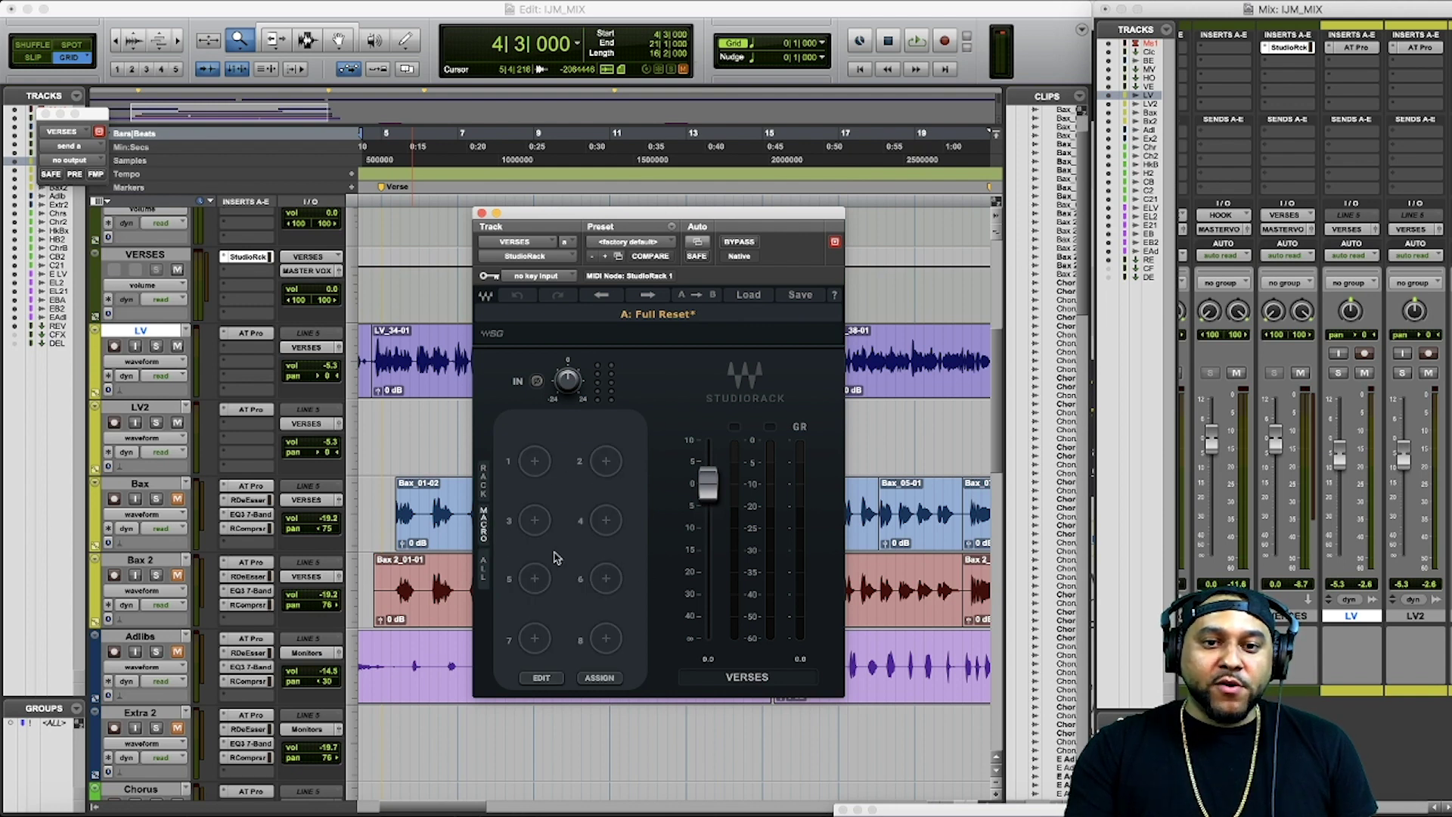
left_click(484, 576)
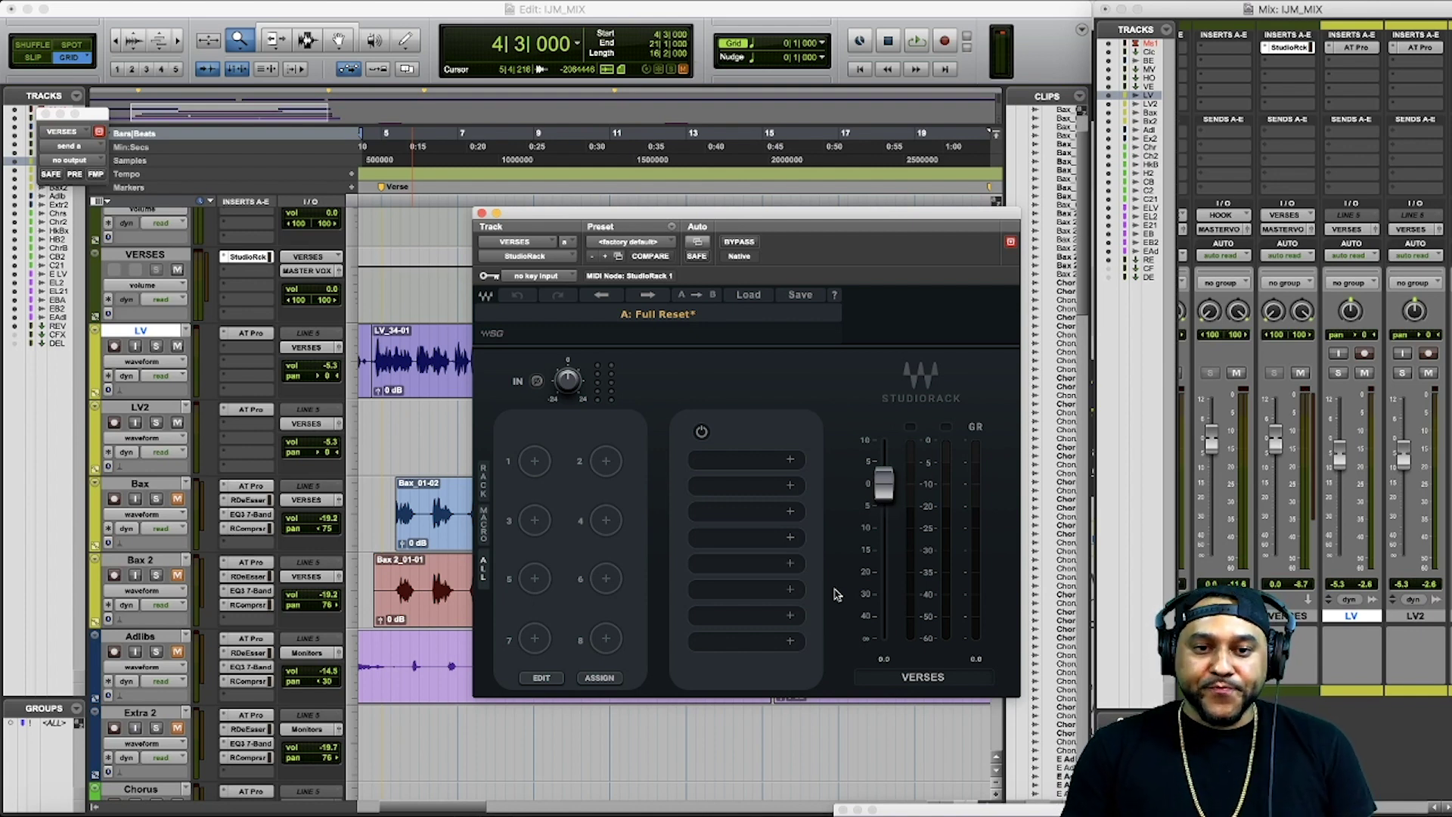
left_click_drag(771, 224, 703, 213)
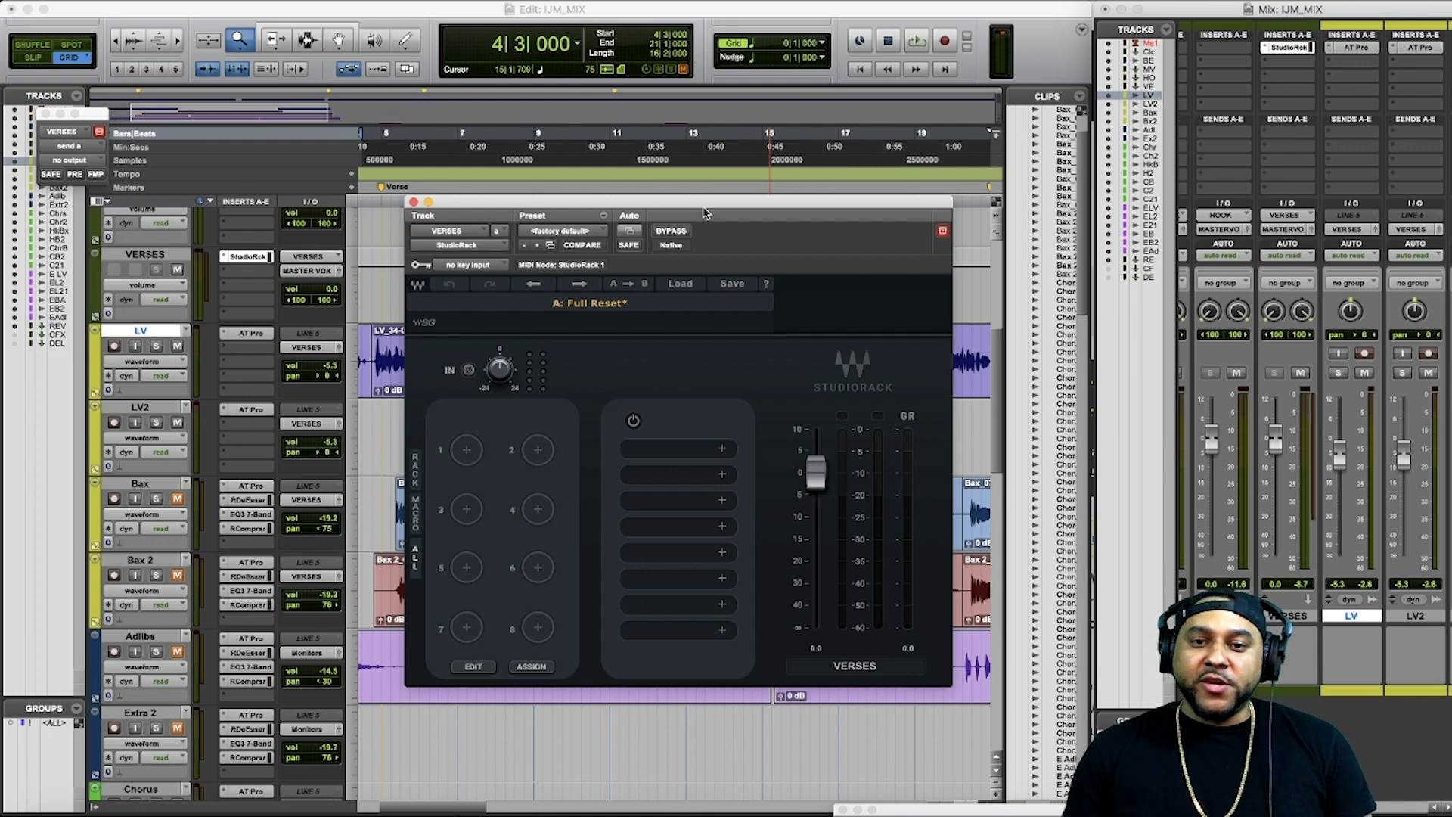
Step: Load the F6-RTA equalizer into the first StudioRack slot
left_click(723, 451)
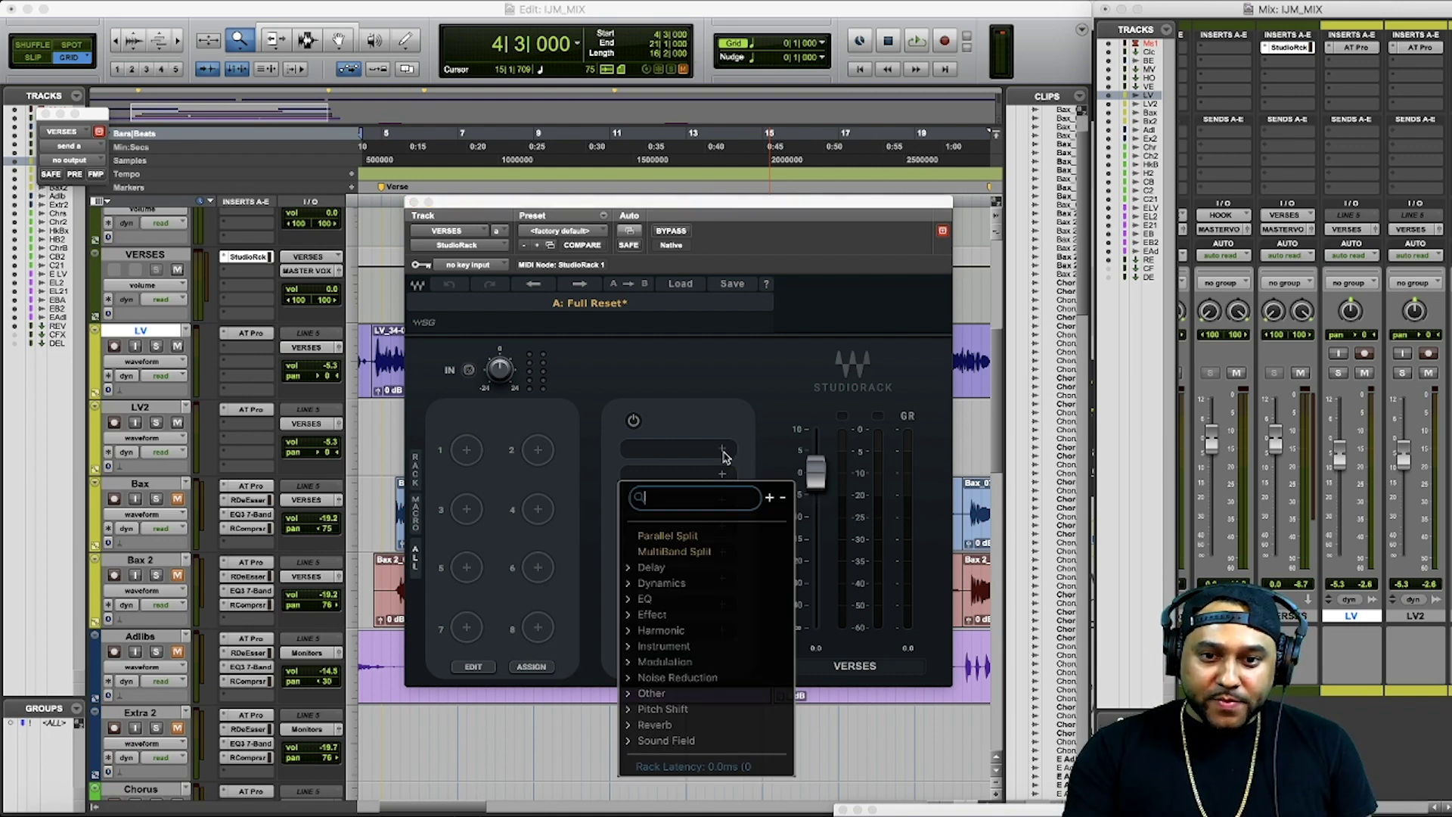
left_click(659, 598)
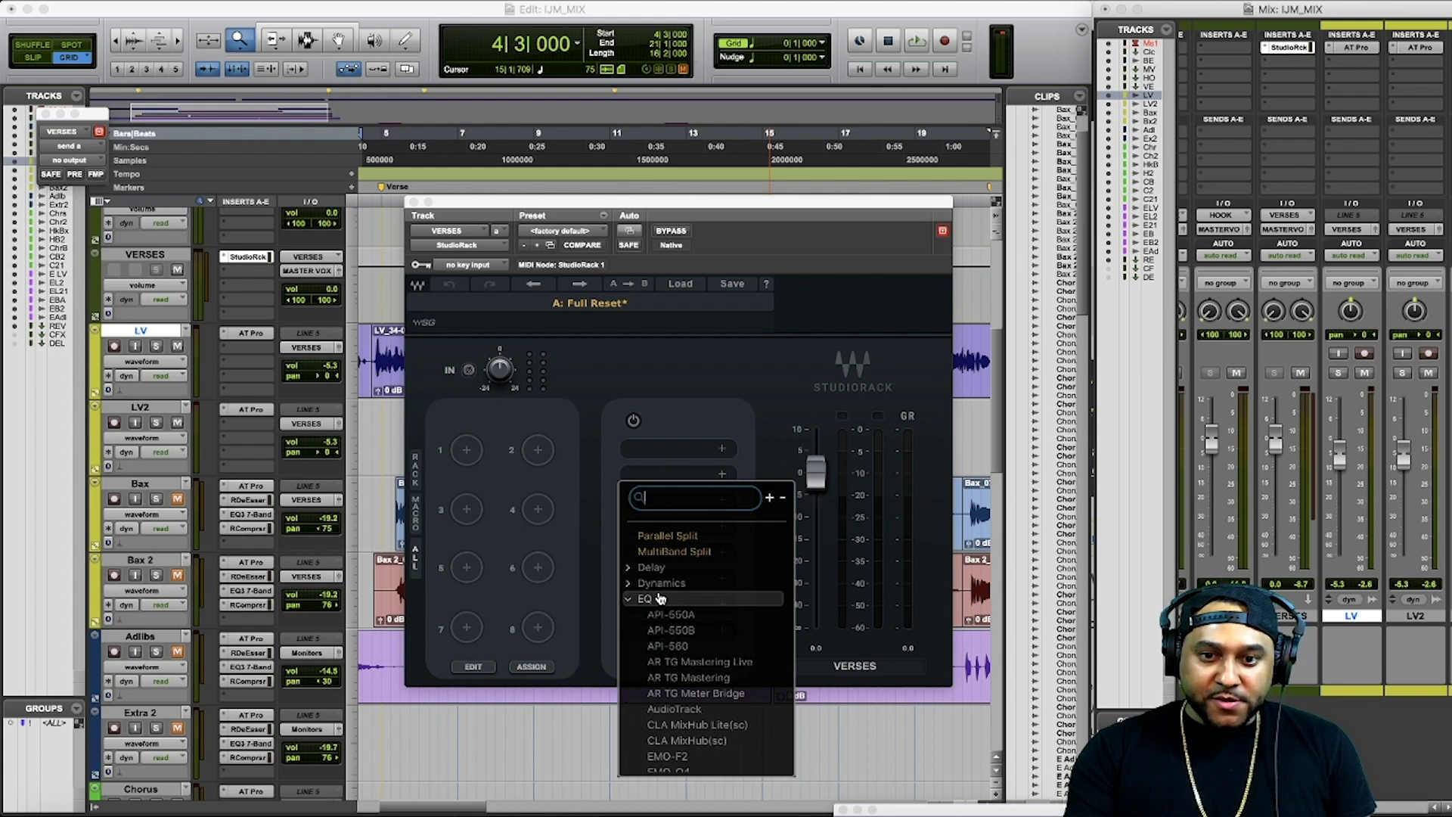
scroll(690, 658, "down", 5)
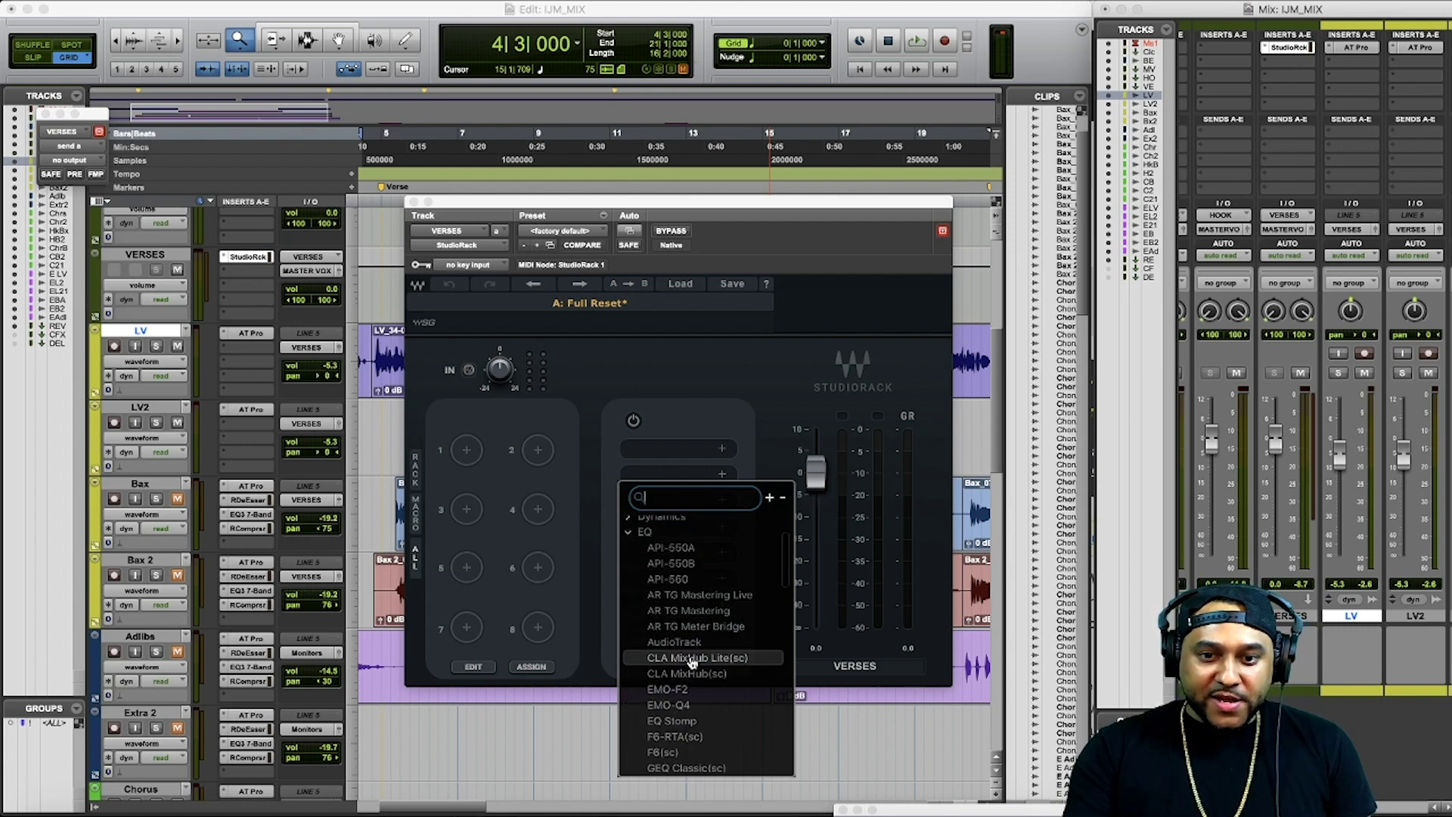
scroll(691, 657, "down", 3)
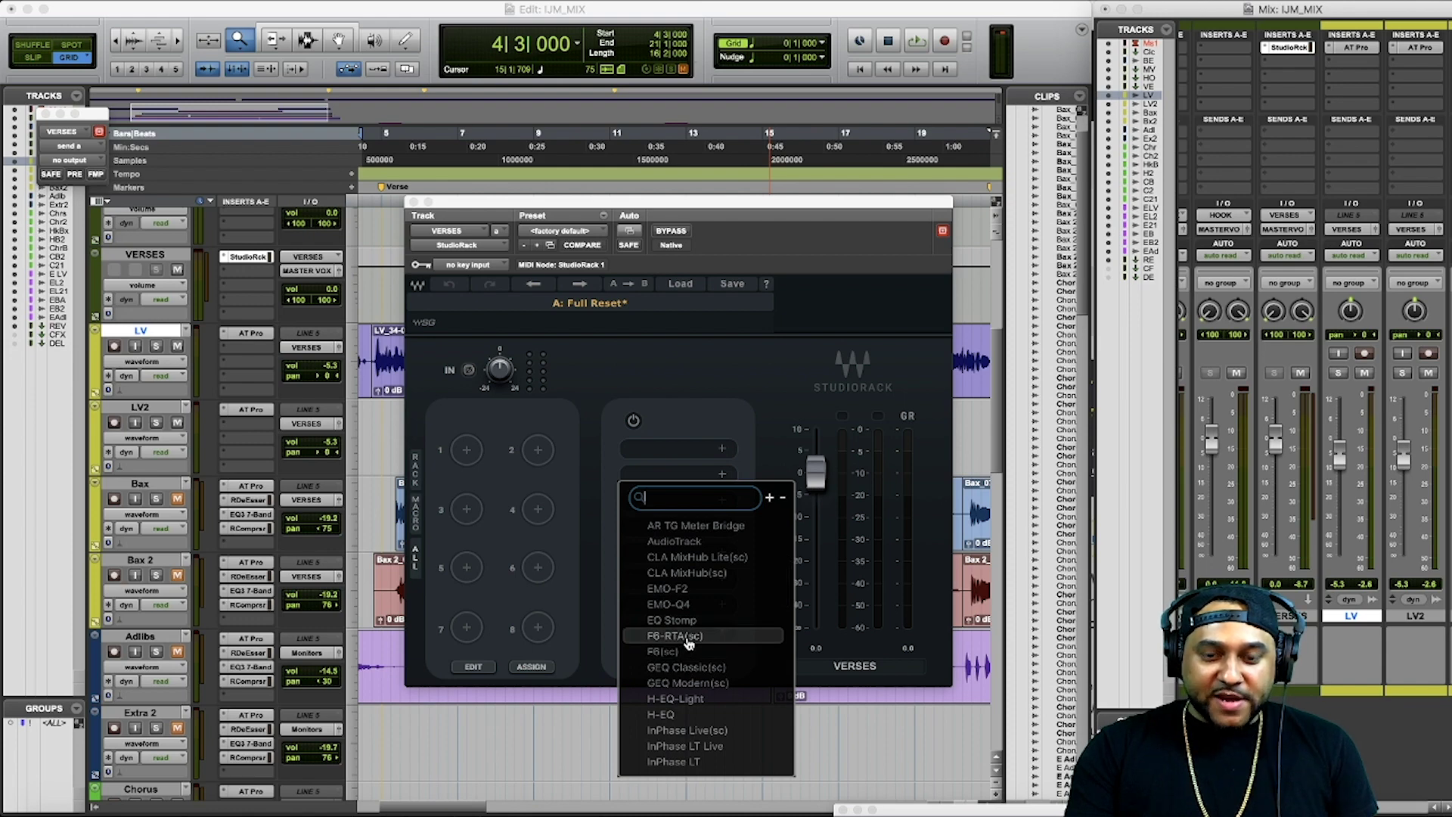
left_click(689, 637)
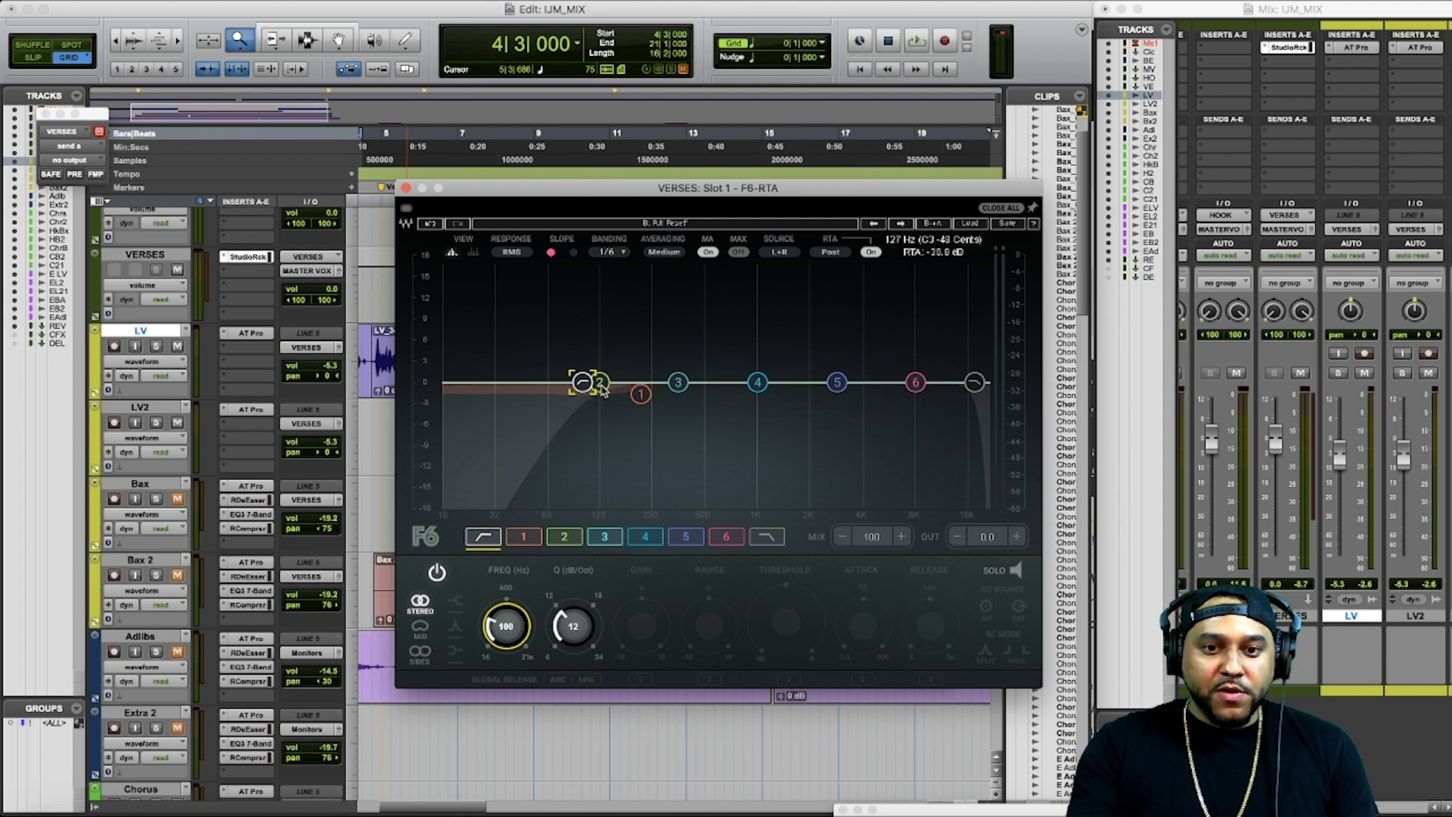
Step: Set the frequency of band 1 in F6-RTA to about 214 Hz while the verse plays
left_click(531, 539)
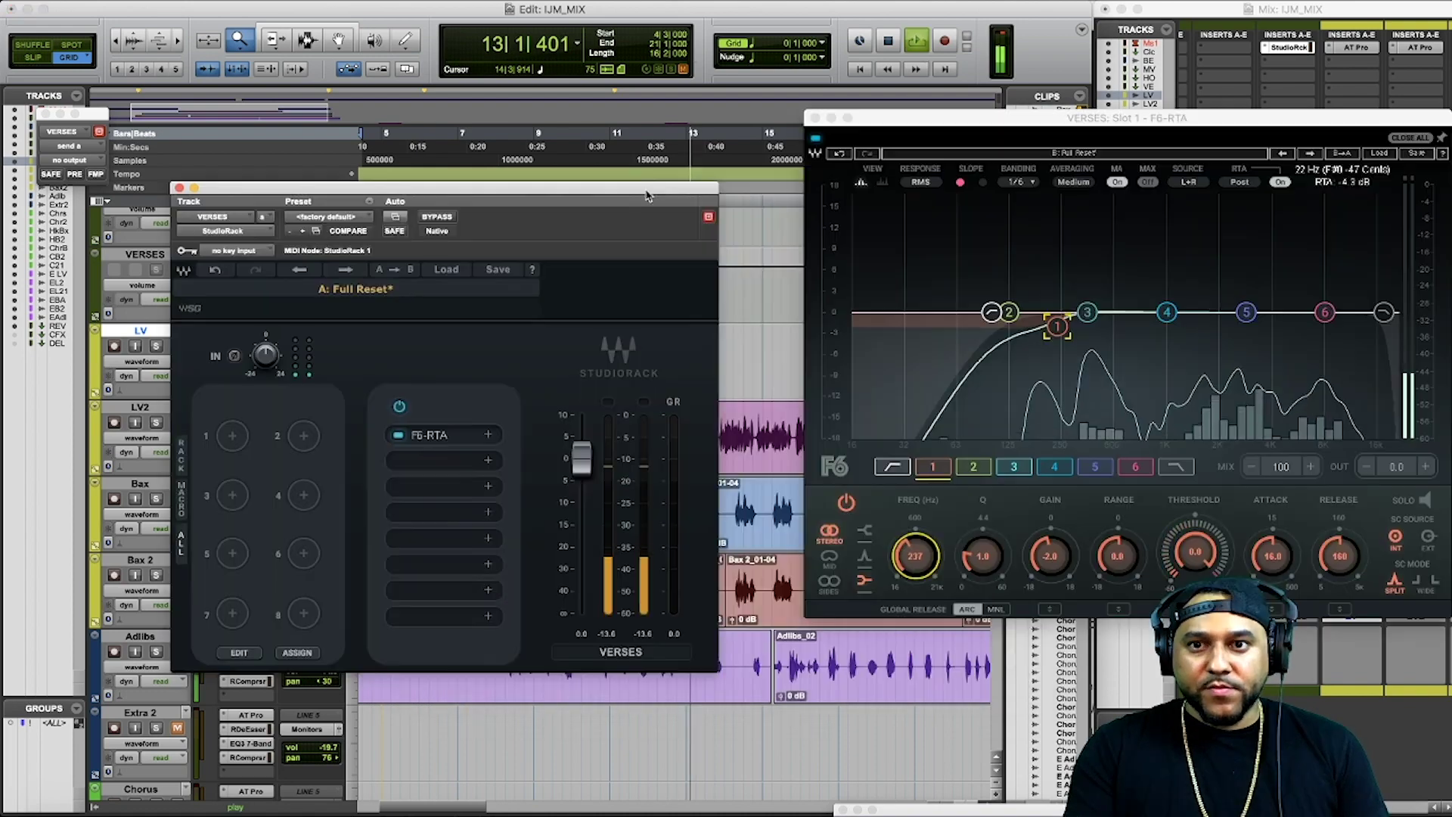
left_click_drag(870, 118, 734, 169)
left_click_drag(777, 598, 776, 609)
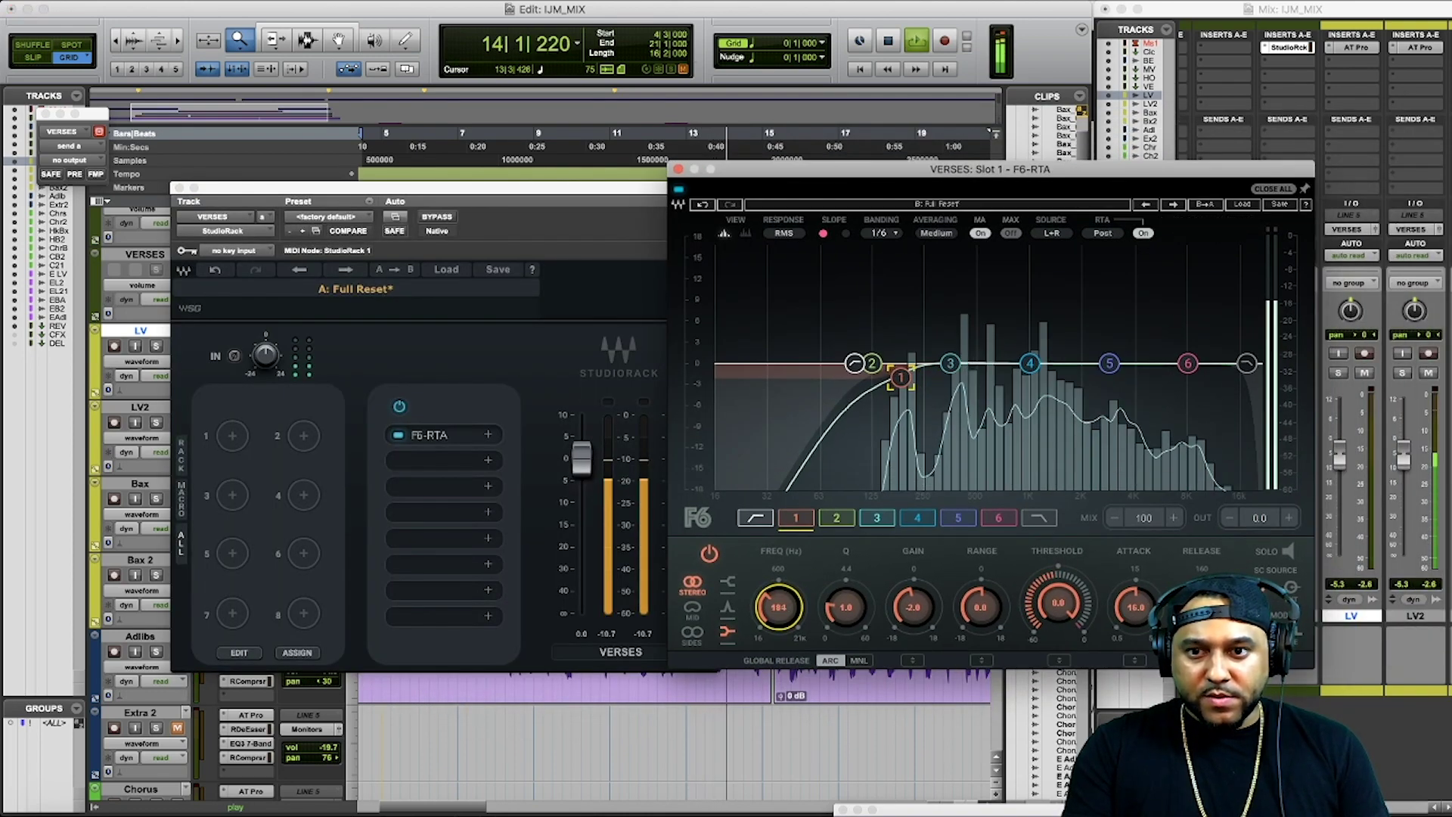
left_click_drag(881, 378, 911, 377)
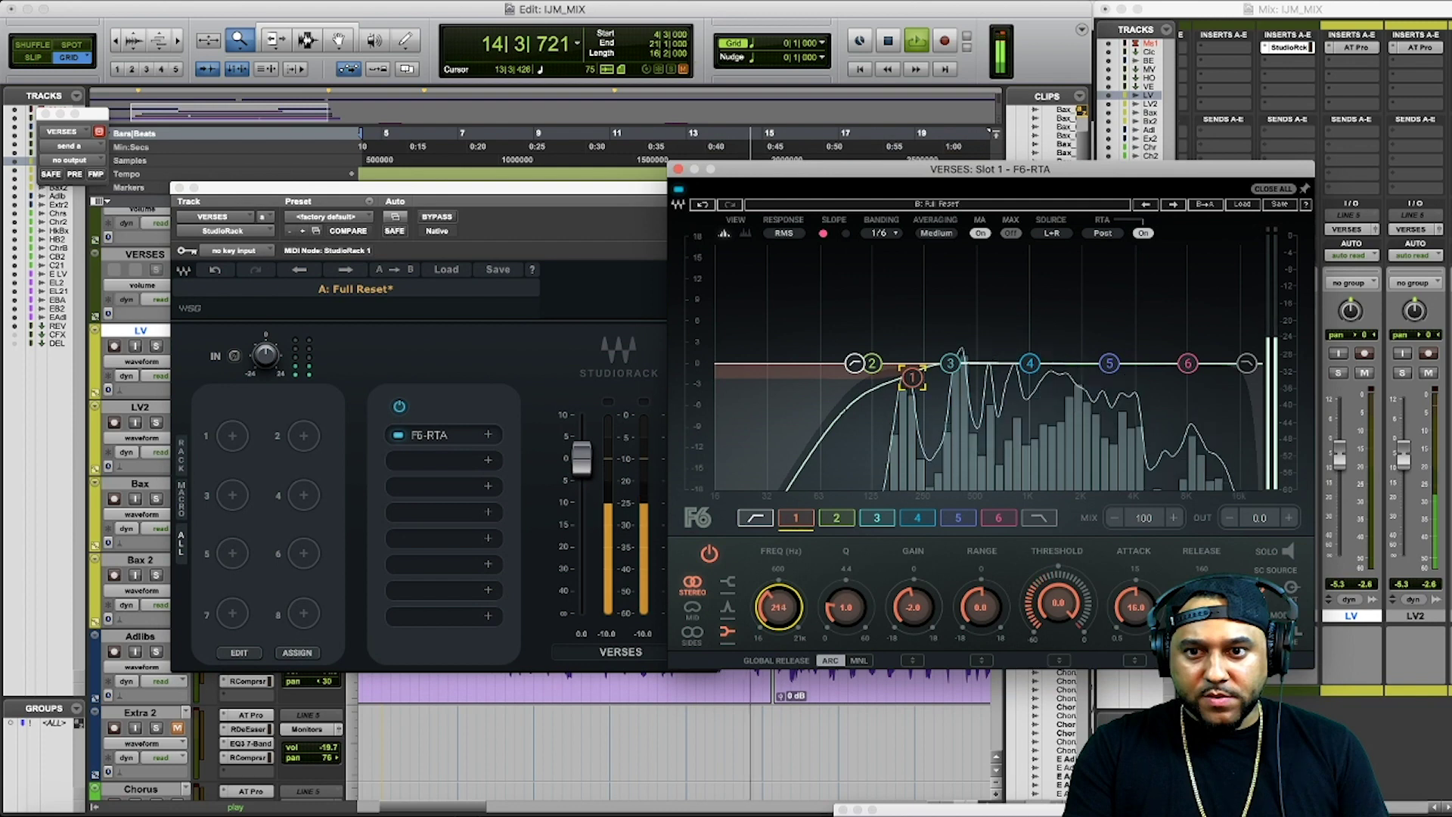
Step: Select the high-pass filter in F6-RTA and switch the spectrum analyzer from bars to the filled curve view
left_click(854, 364)
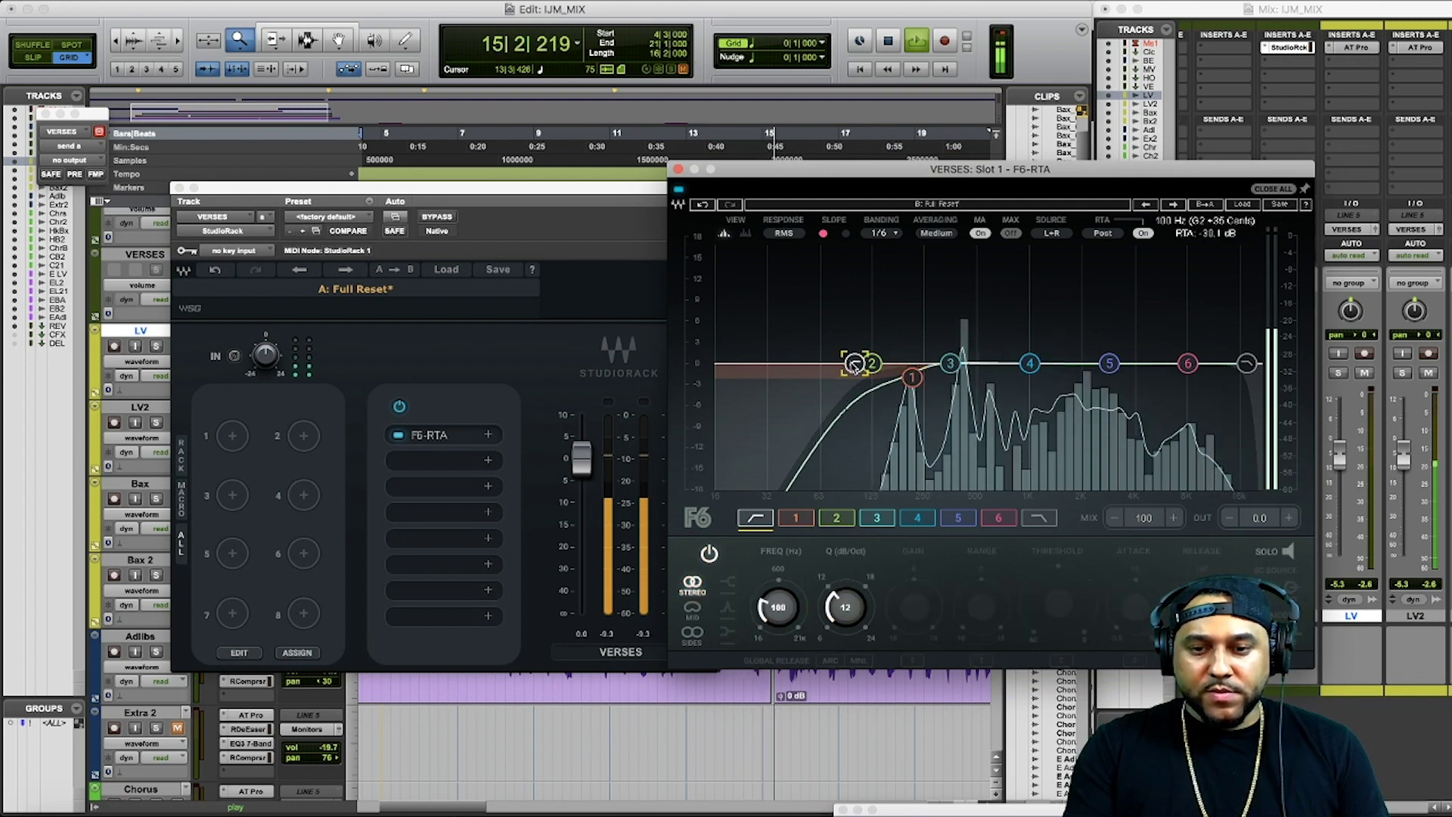
mouse_move(854, 364)
left_mouse_down()
mouse_move(1025, 364)
mouse_move(855, 364)
left_mouse_up()
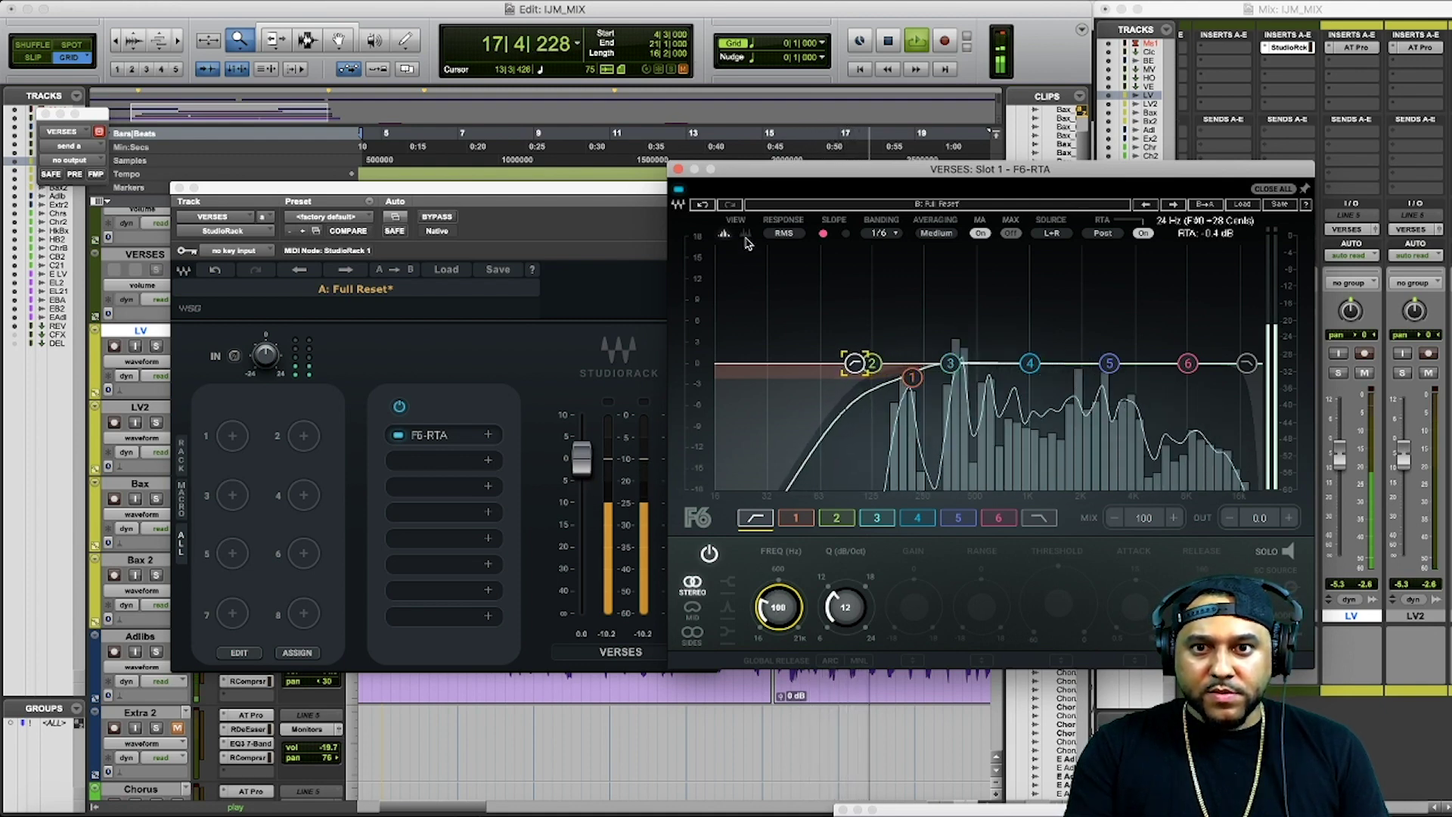
left_click(745, 233)
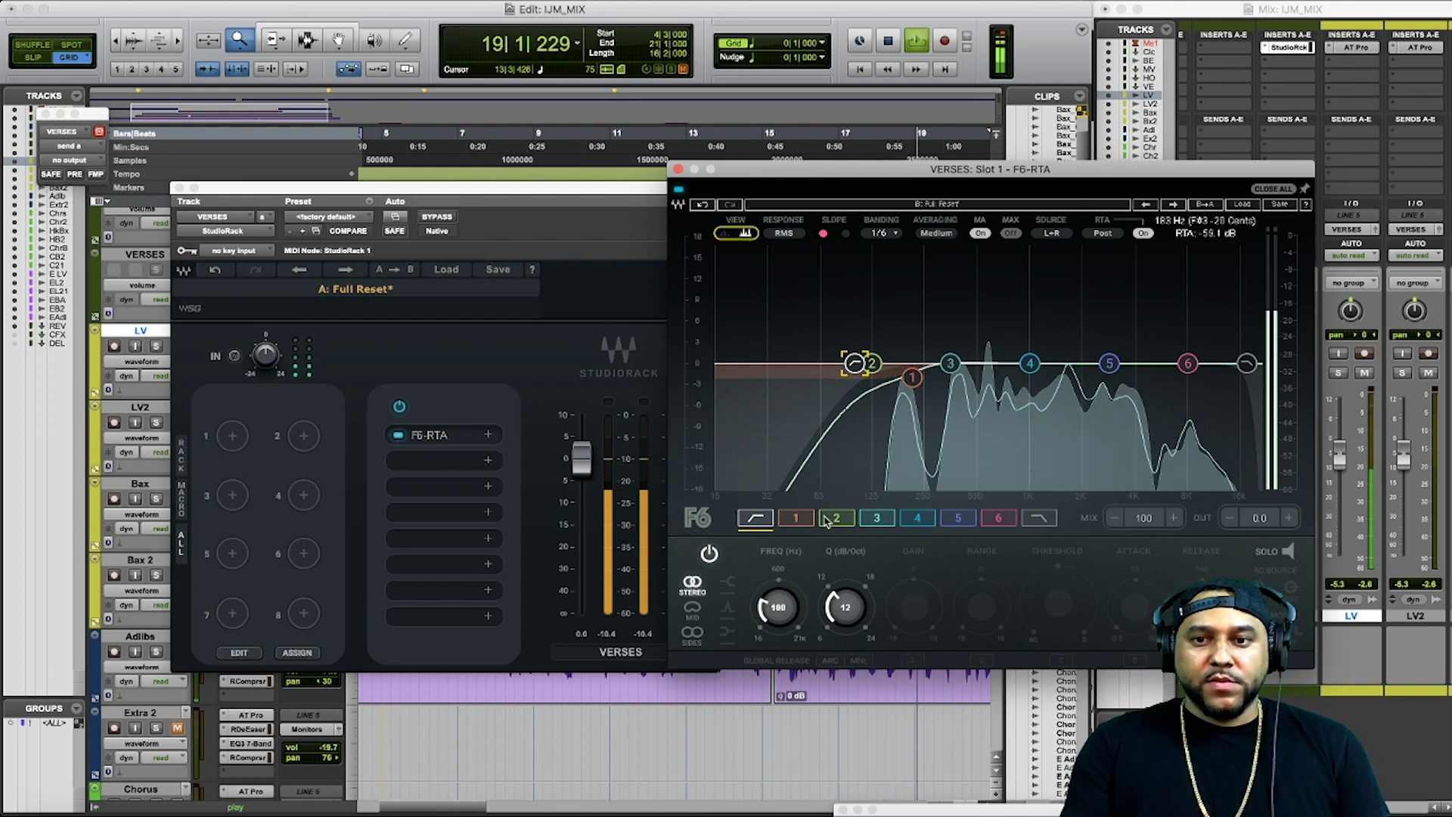
Step: Toggle the F6-RTA high-pass filter off and on to compare the sound, and stop playback
left_click(710, 556)
left_click(710, 556)
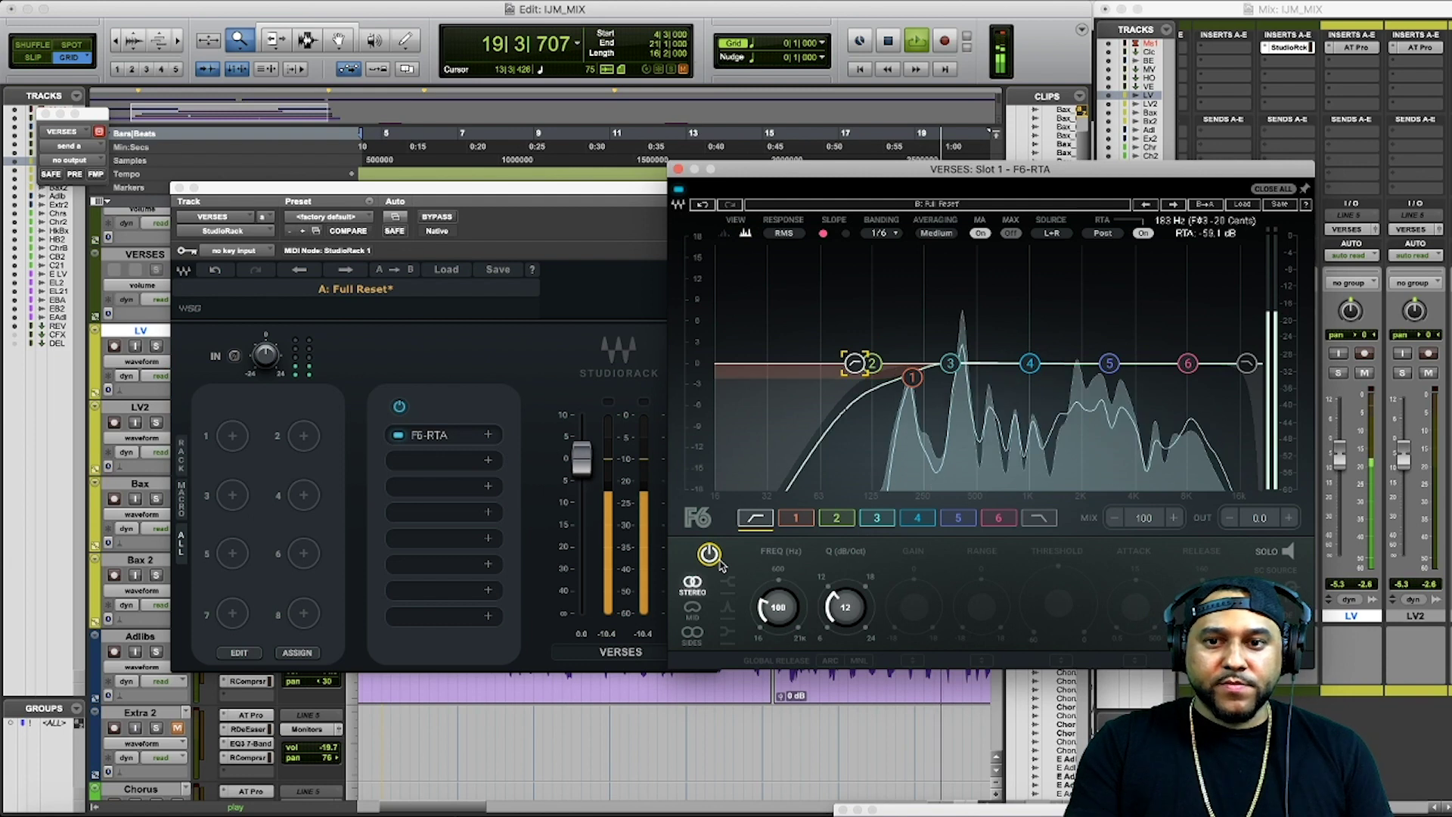
key("space")
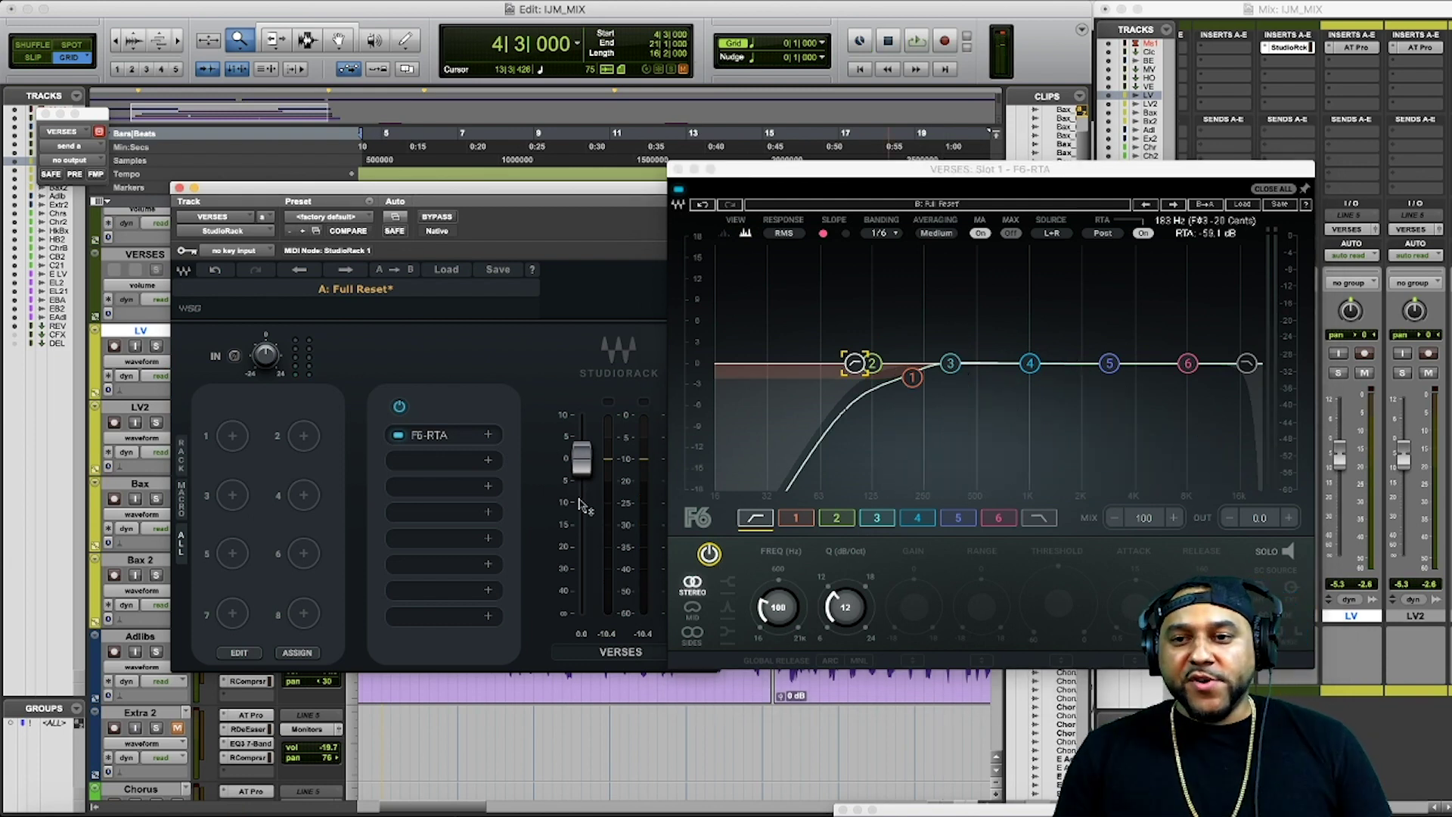
Step: Play the verse and compare the vocals with F6-RTA bypassed and active in StudioRack, leaving it active
left_click_drag(747, 172, 808, 174)
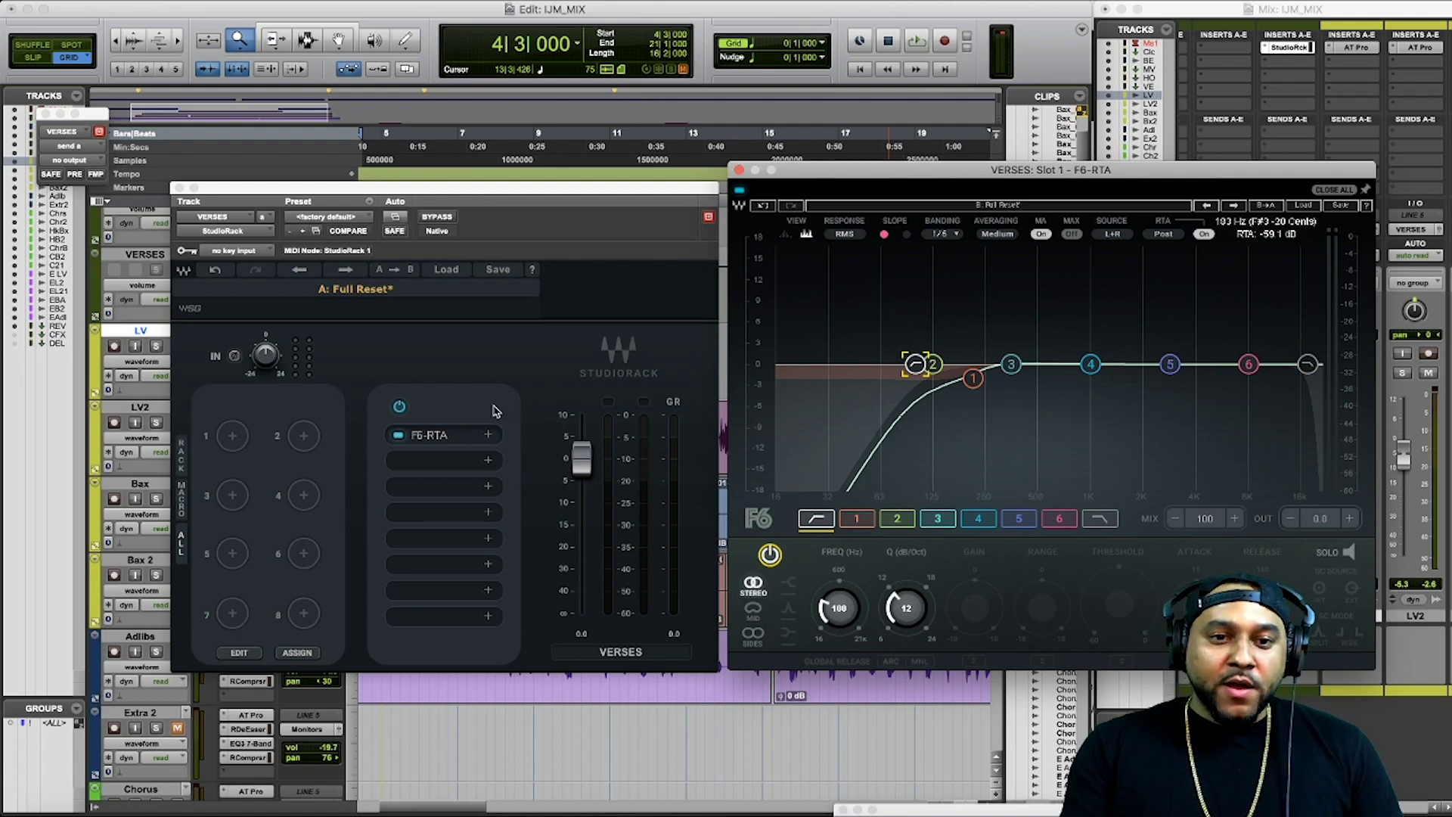
left_click(397, 437)
left_click(397, 437)
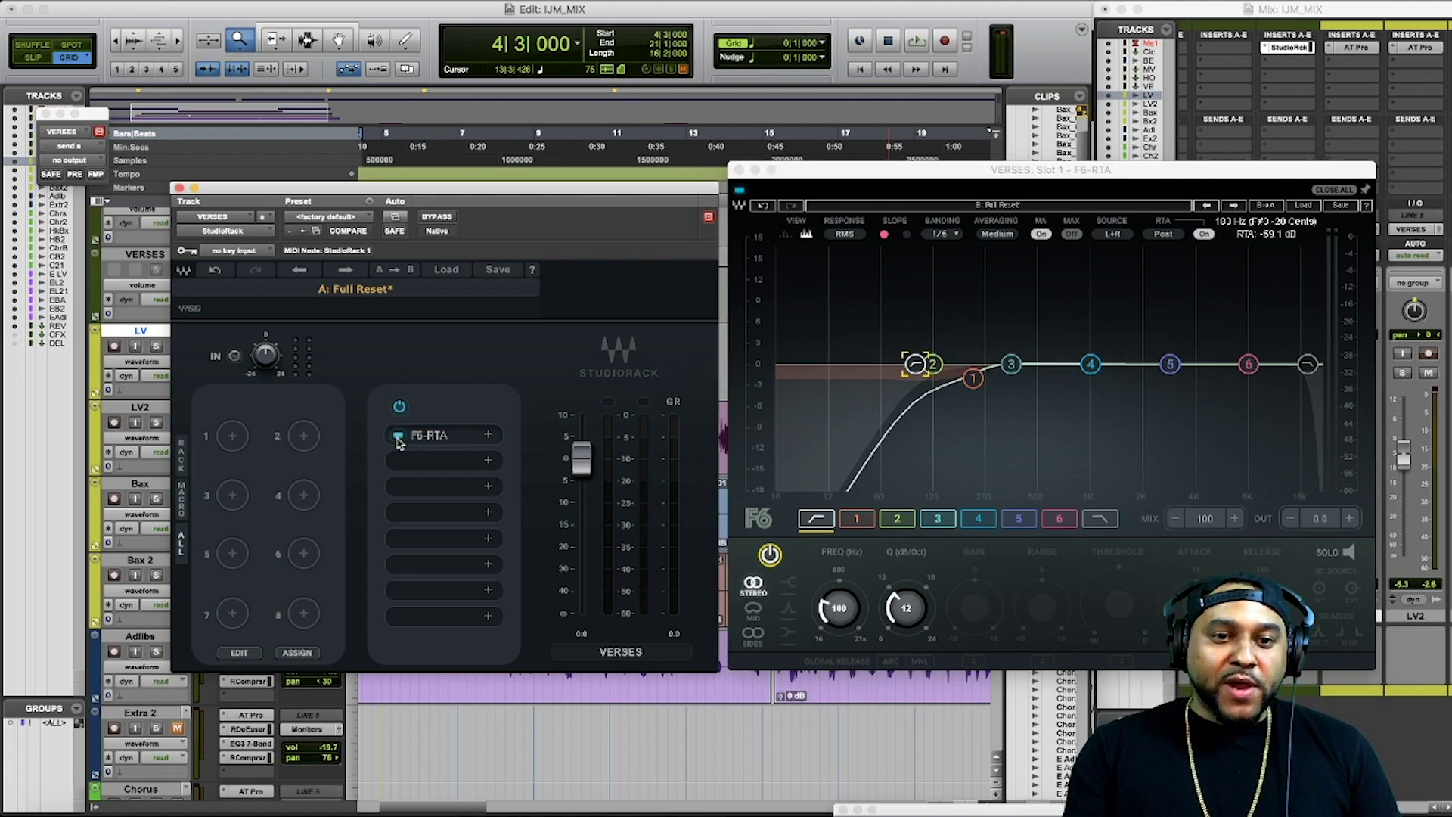
key("space")
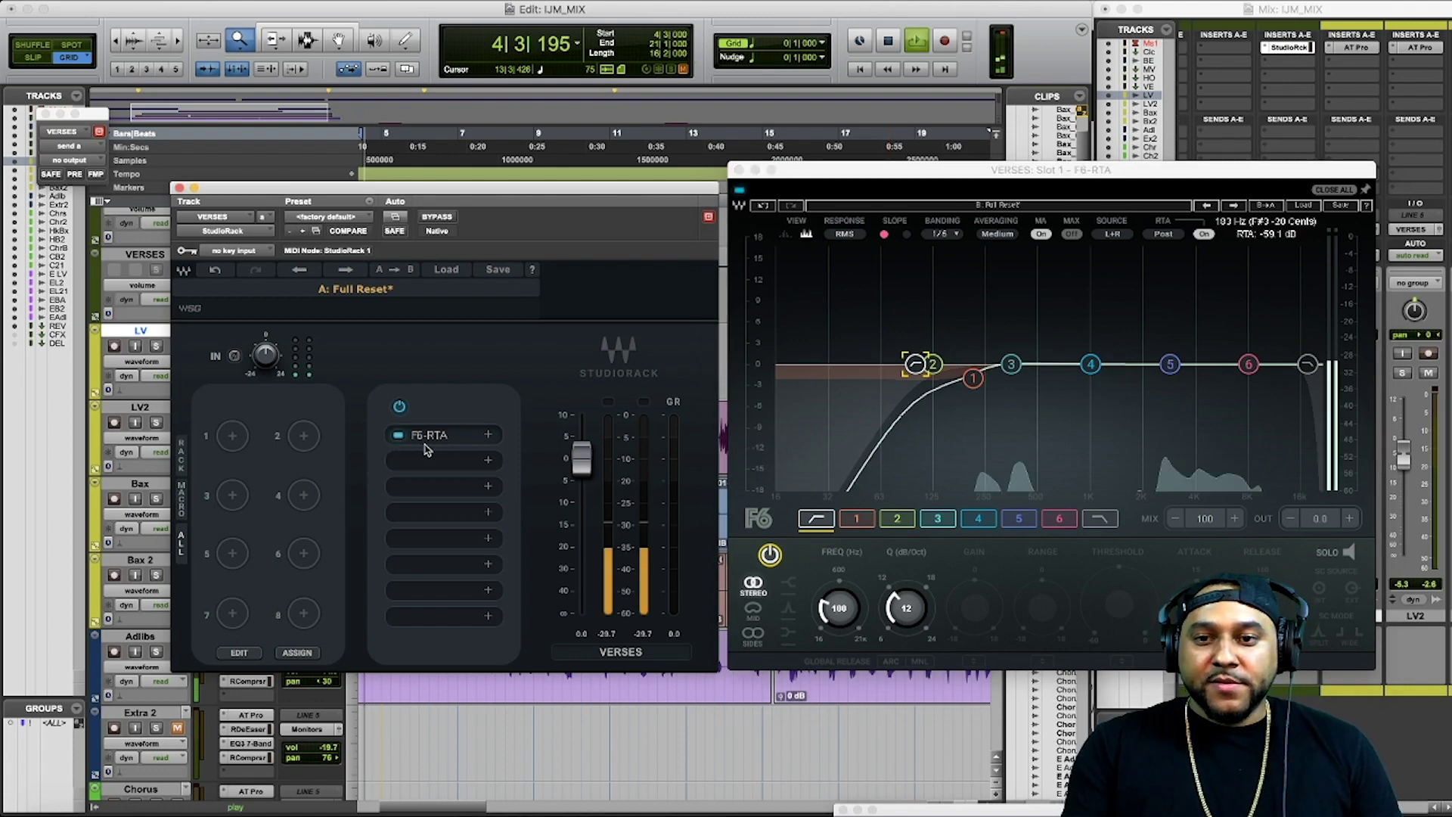
left_click(398, 436)
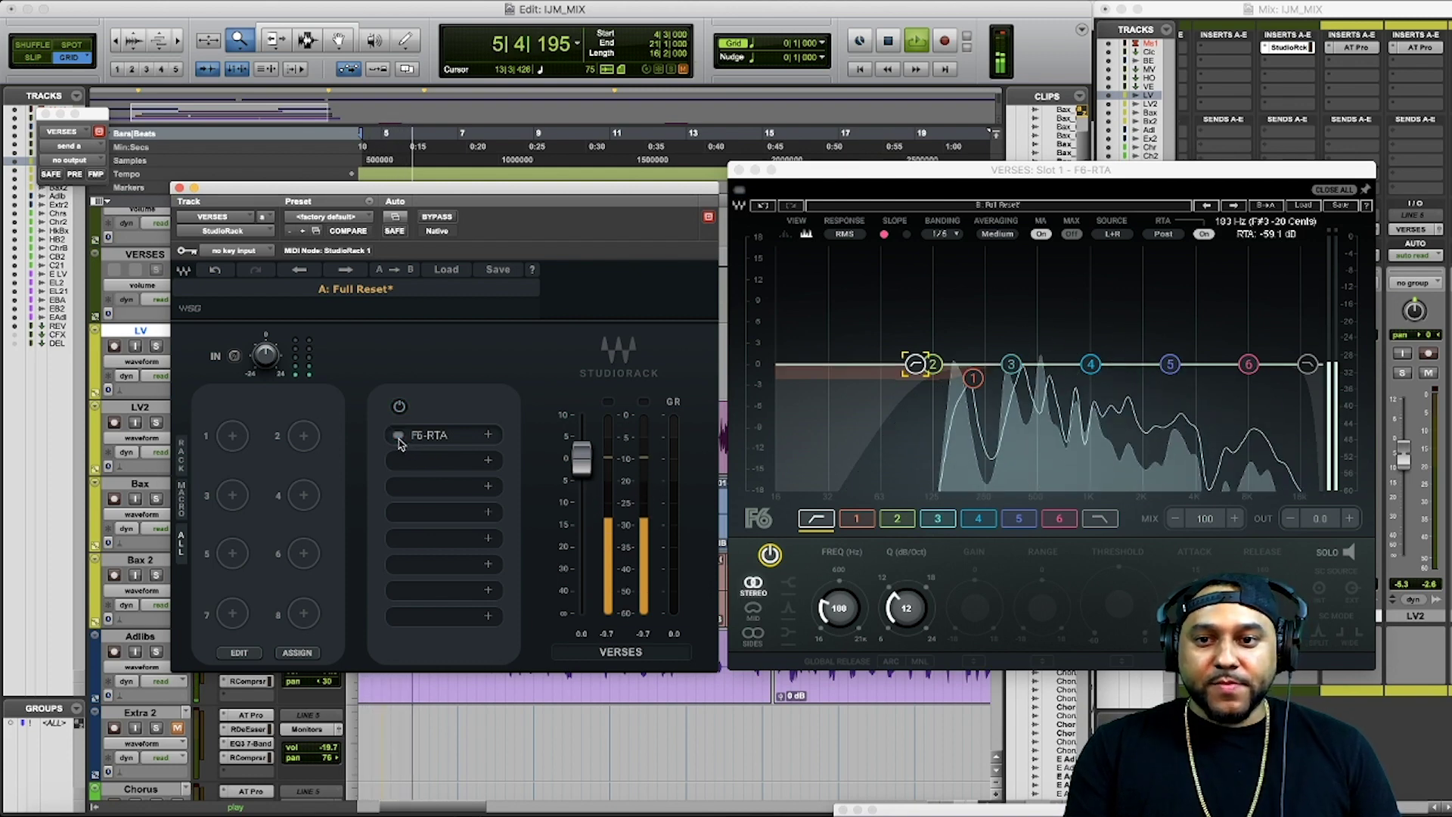
left_click(398, 437)
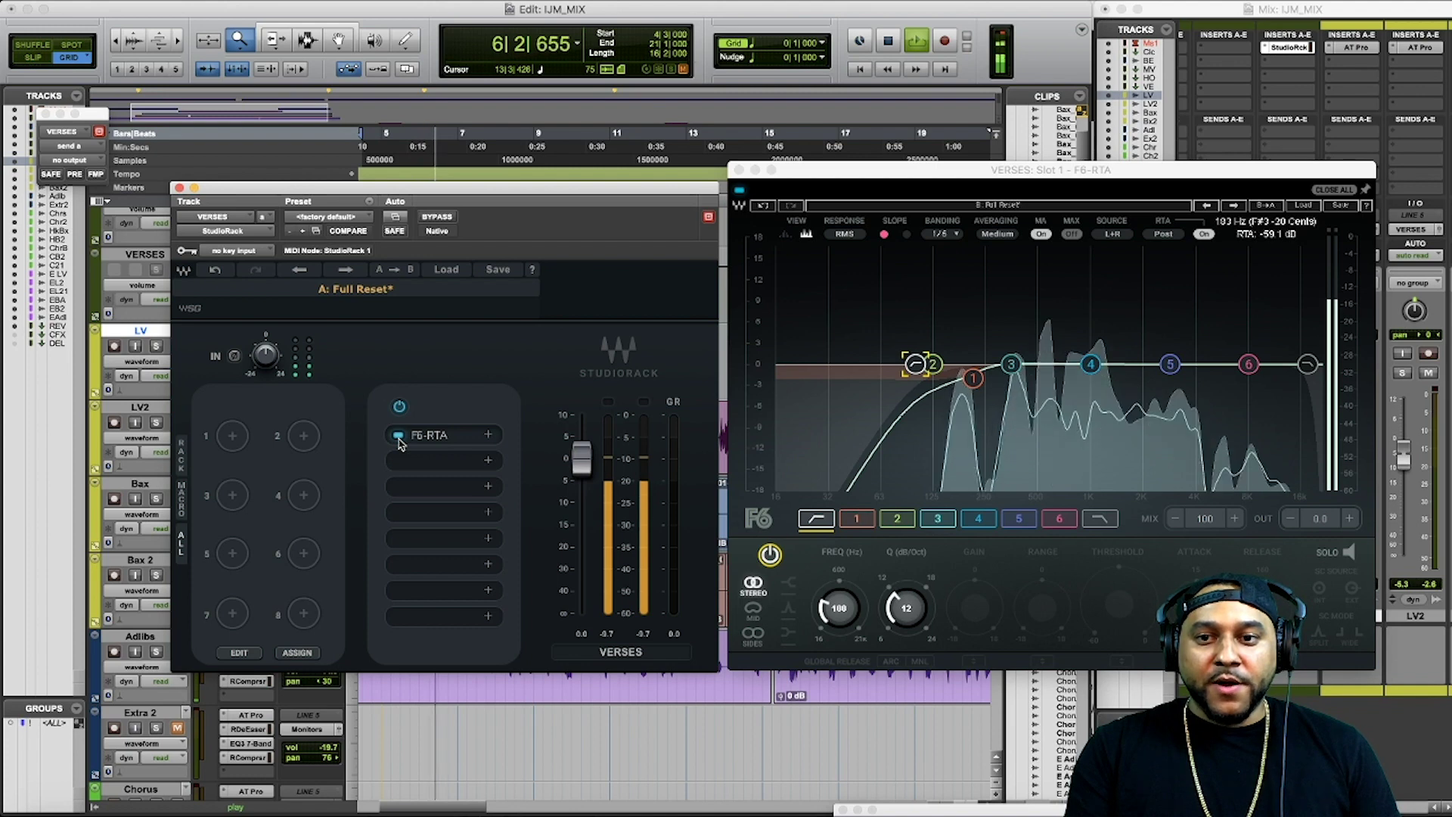
left_click(397, 437)
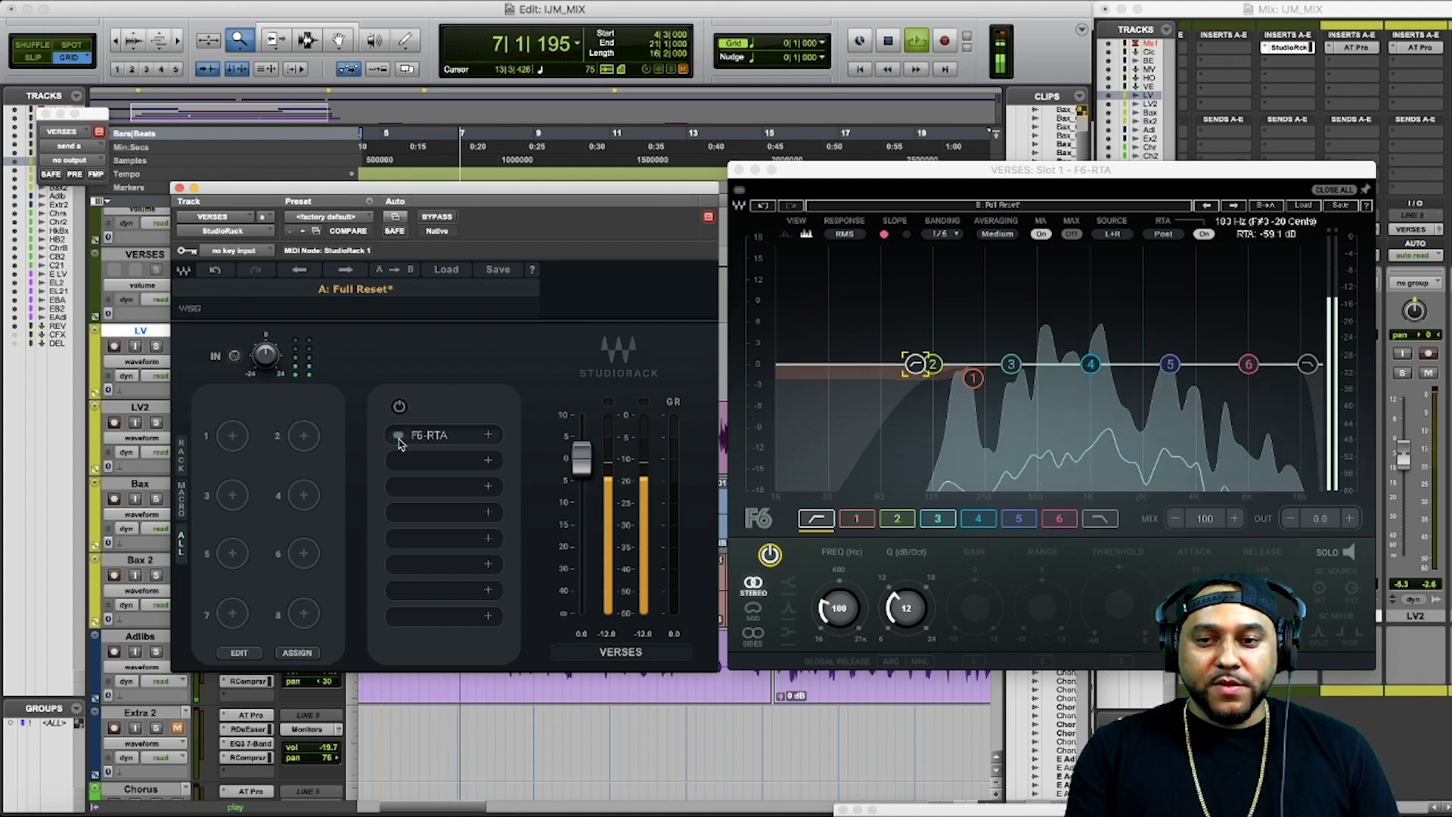
left_click(397, 437)
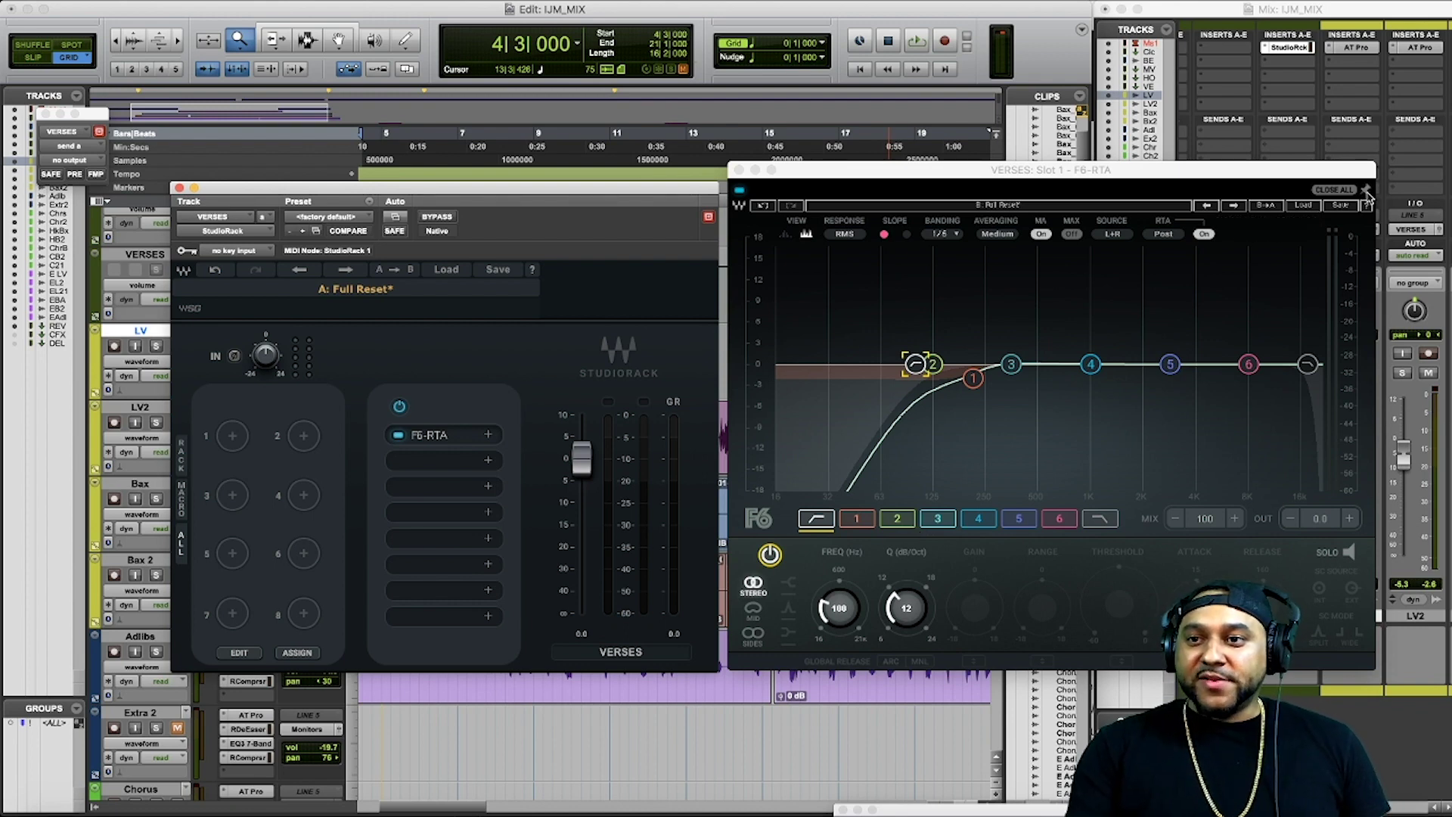
Step: Pin the F6-RTA window open and move it clear of the StudioRack window
left_click(1367, 195)
left_click_drag(1229, 175, 1274, 40)
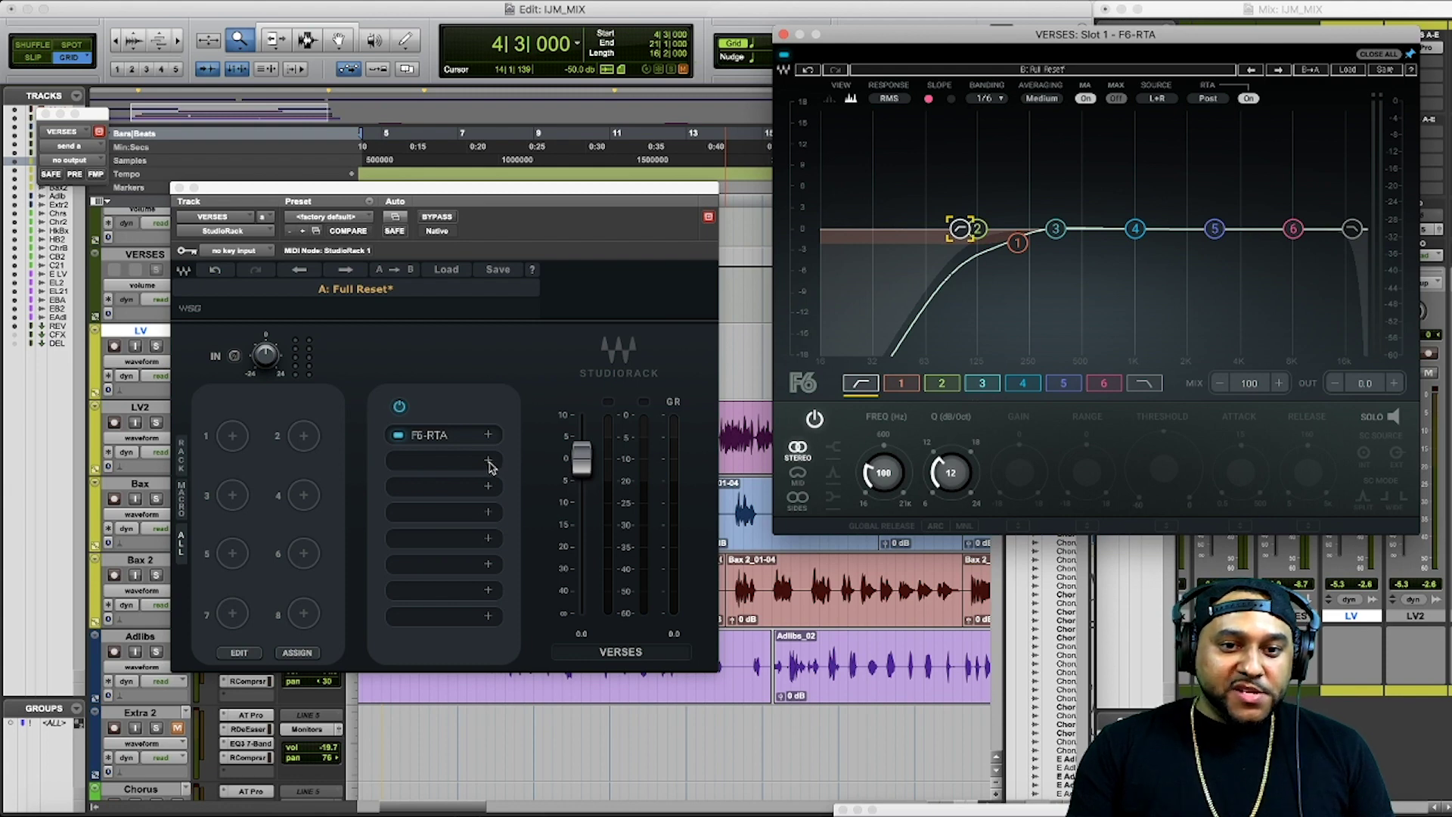
Step: Insert the RCompressor plugin from the Dynamics category in StudioRack's second slot, below F6-RTA
left_click(488, 462)
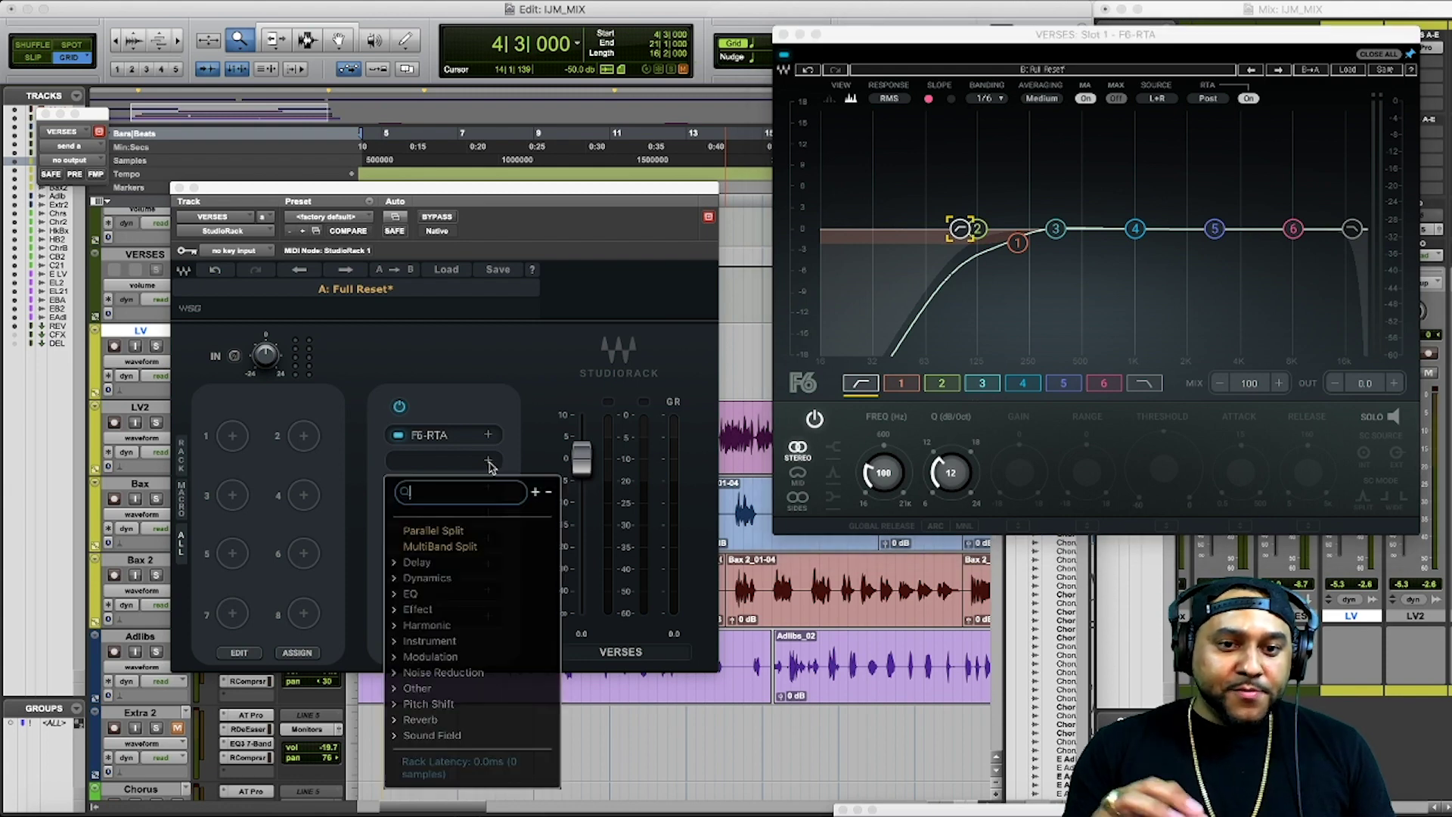
left_click(428, 580)
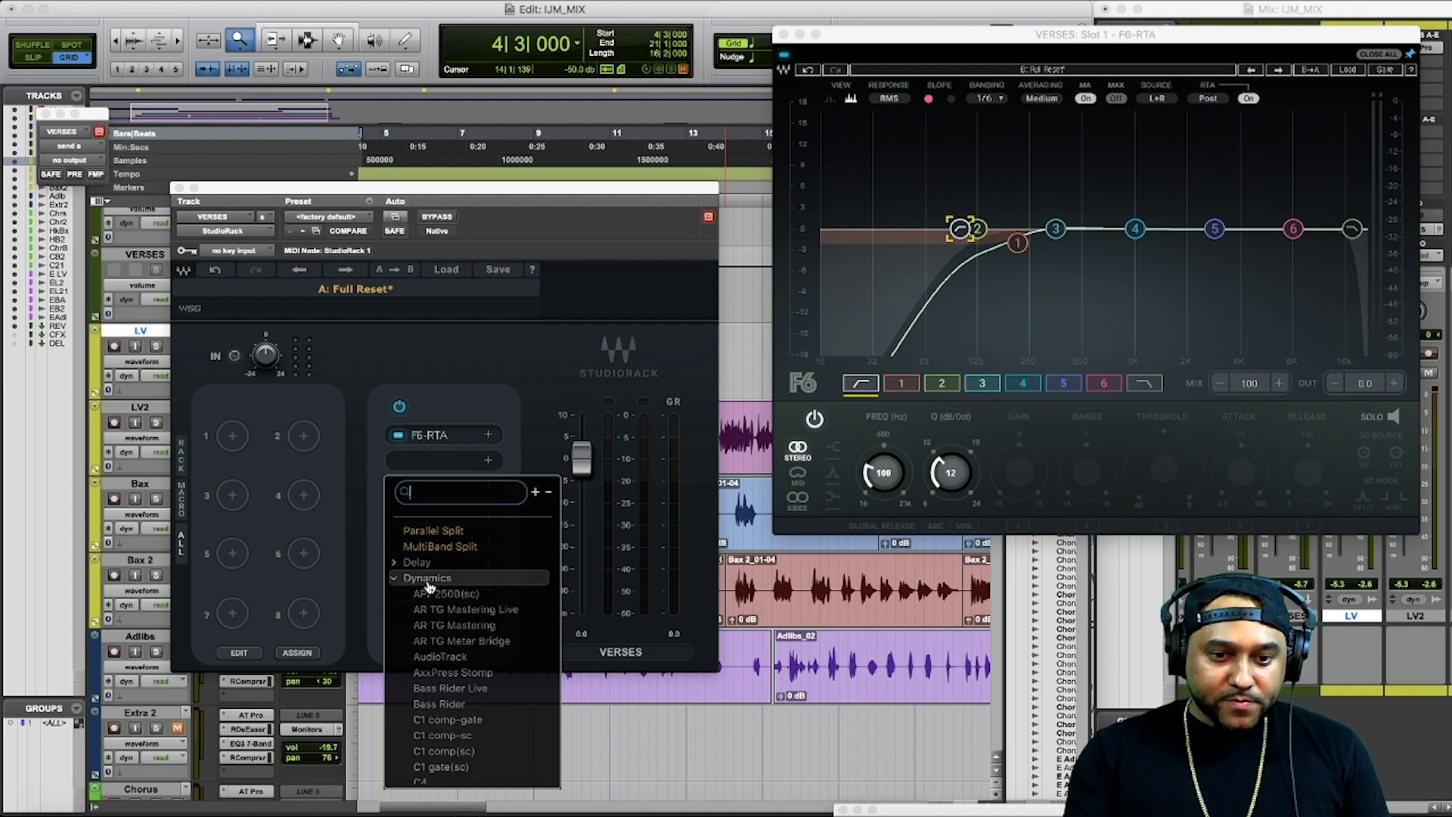
scroll(482, 634, "down", 6)
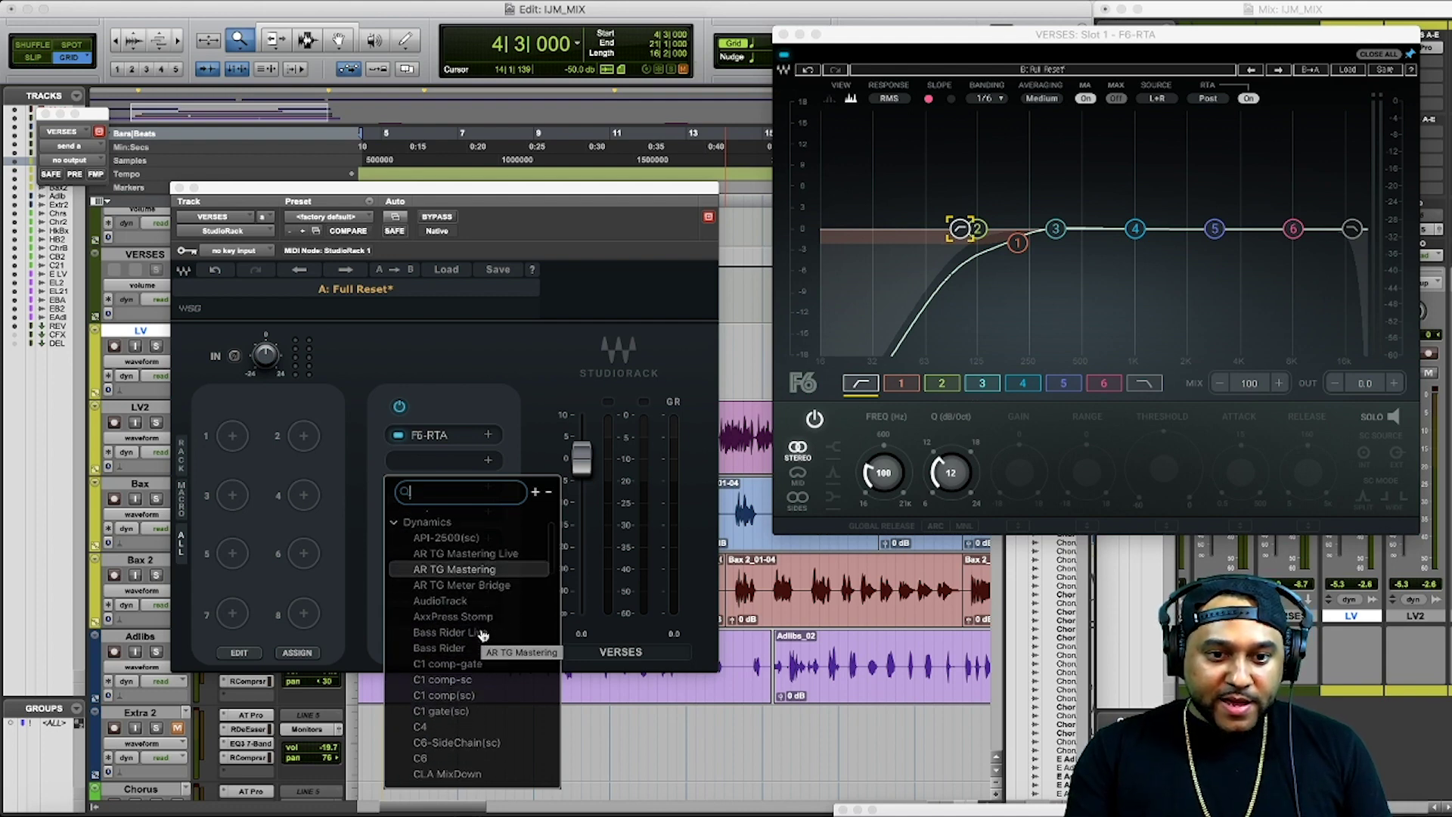
scroll(483, 634, "down", 5)
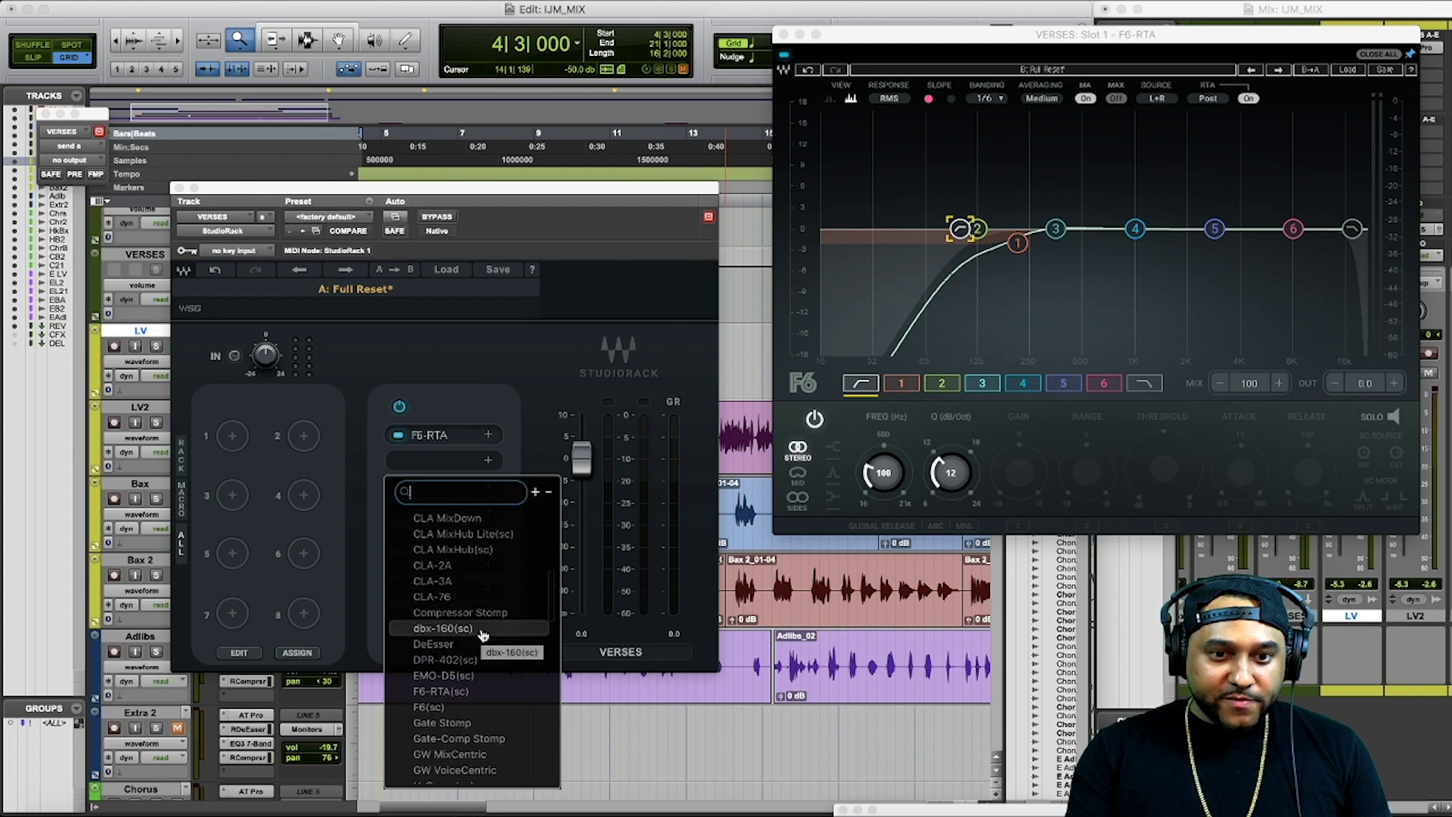
scroll(483, 634, "down", 8)
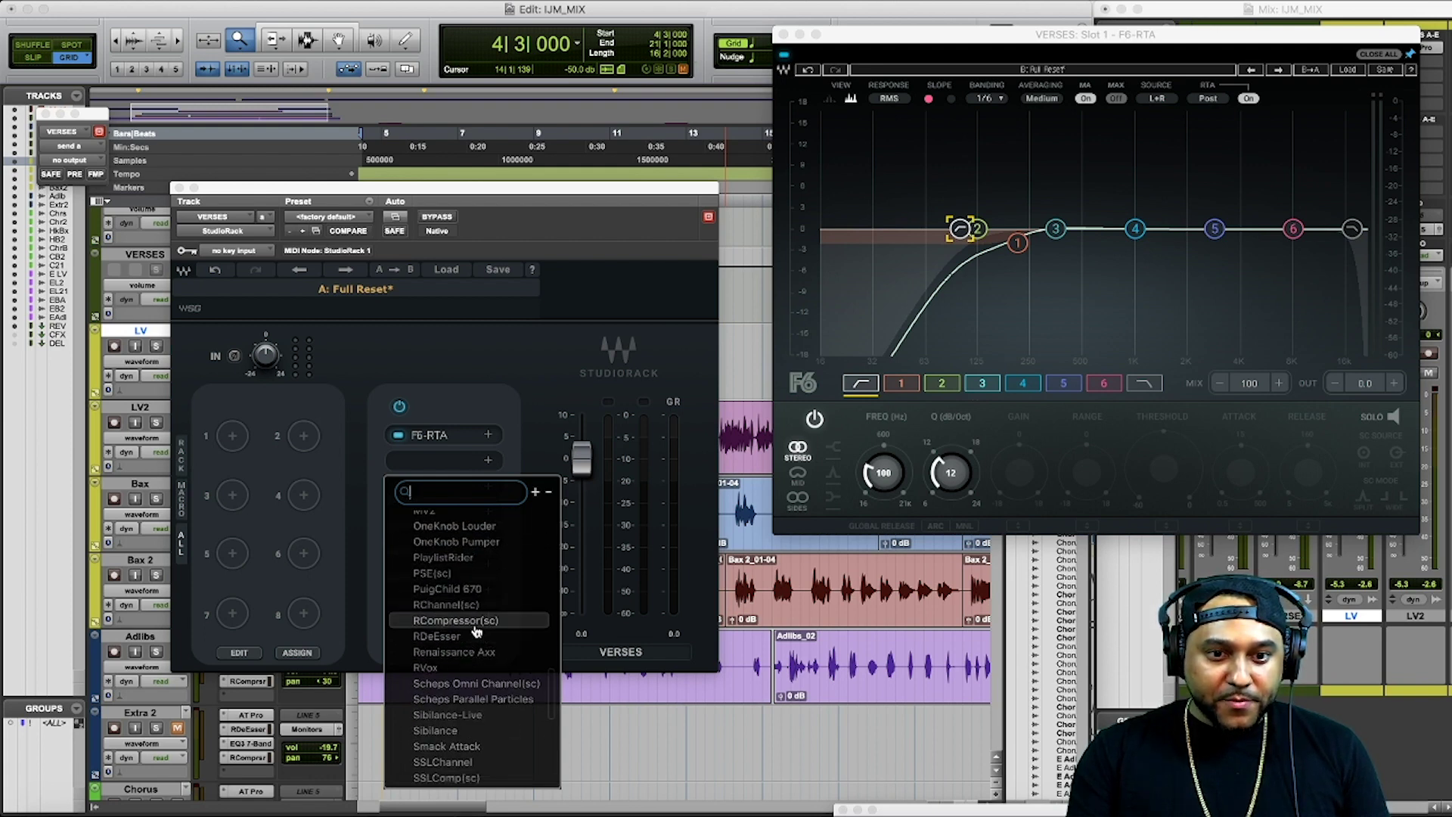
left_click(454, 620)
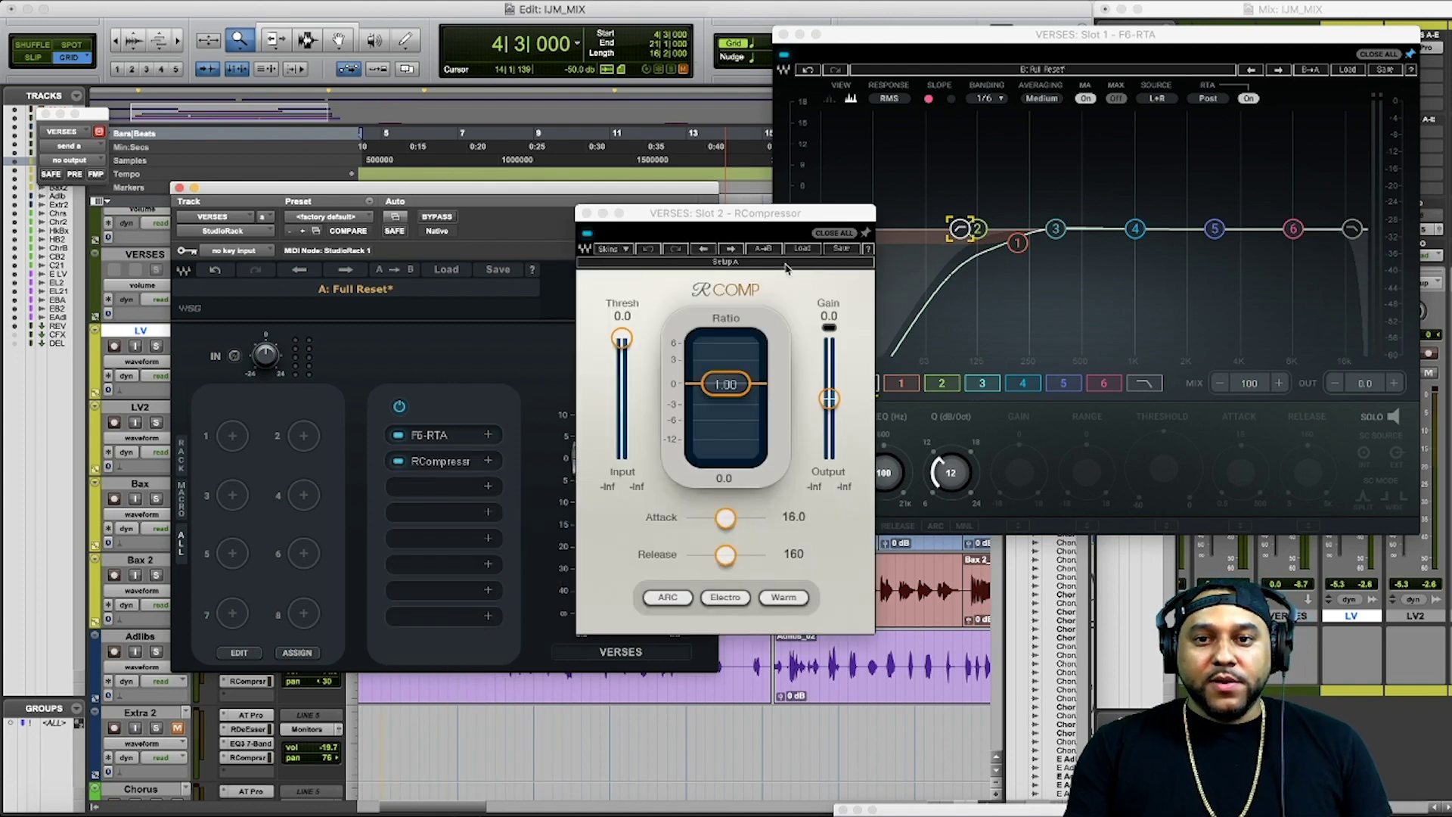
Step: Load the Vocal Rap preset from Dave Pensado's artist presets in RCompressor
left_click(802, 249)
mouse_move(860, 353)
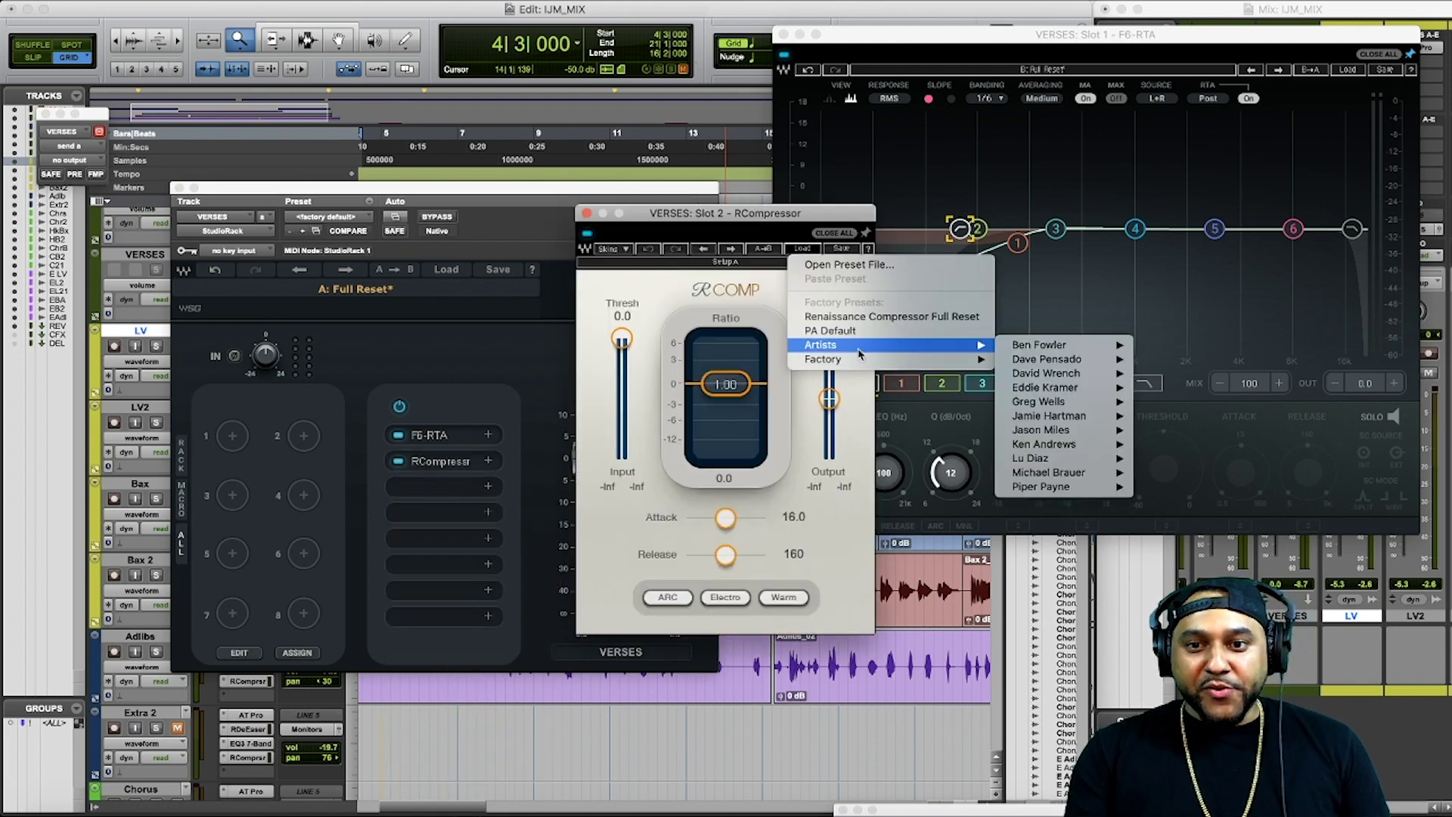
mouse_move(1097, 366)
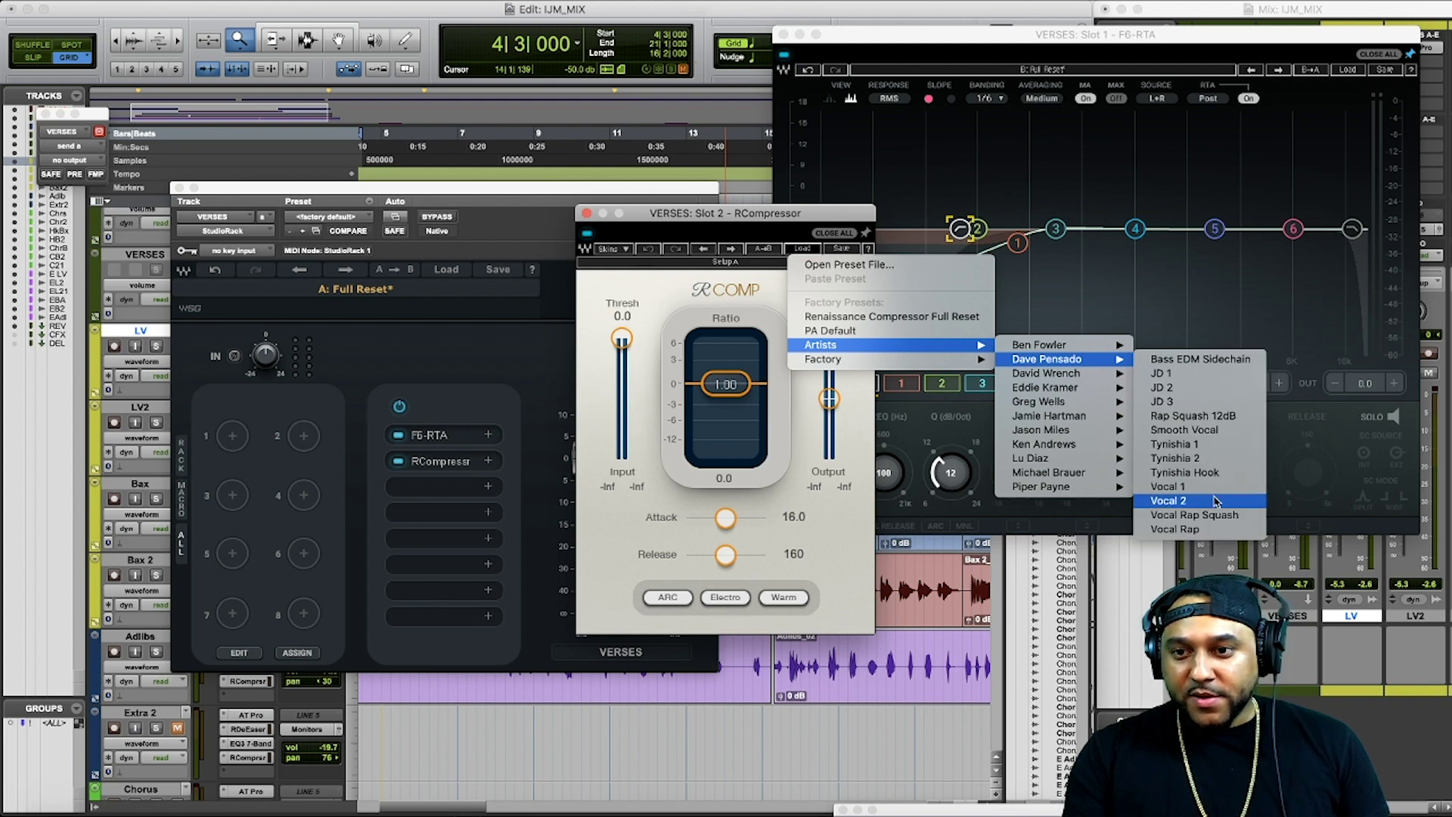
left_click(1193, 529)
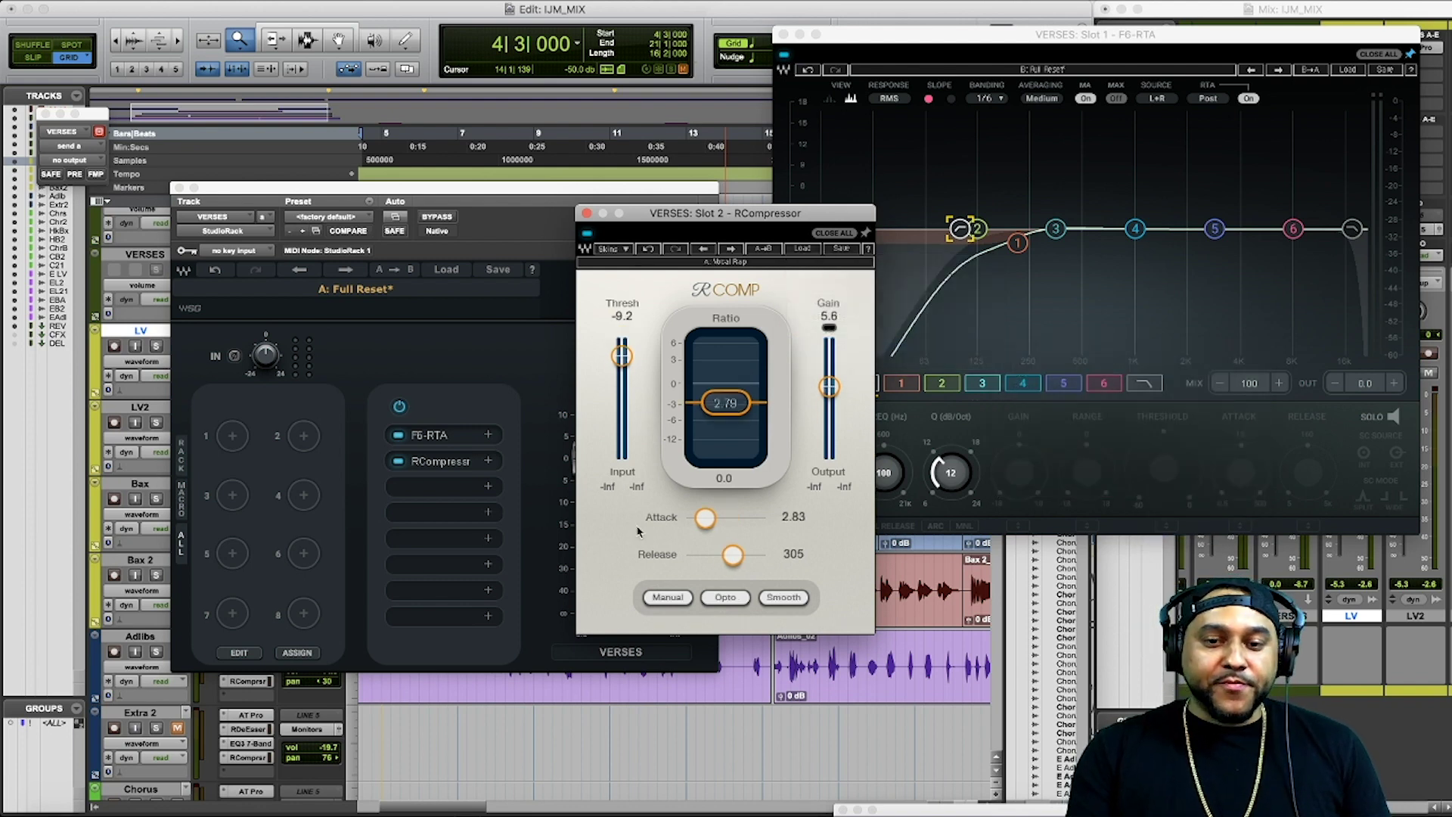
Step: Set RCompressor's threshold to -16.8 while playing the verse, and move its window clear of StudioRack once playback is stopped
key("space")
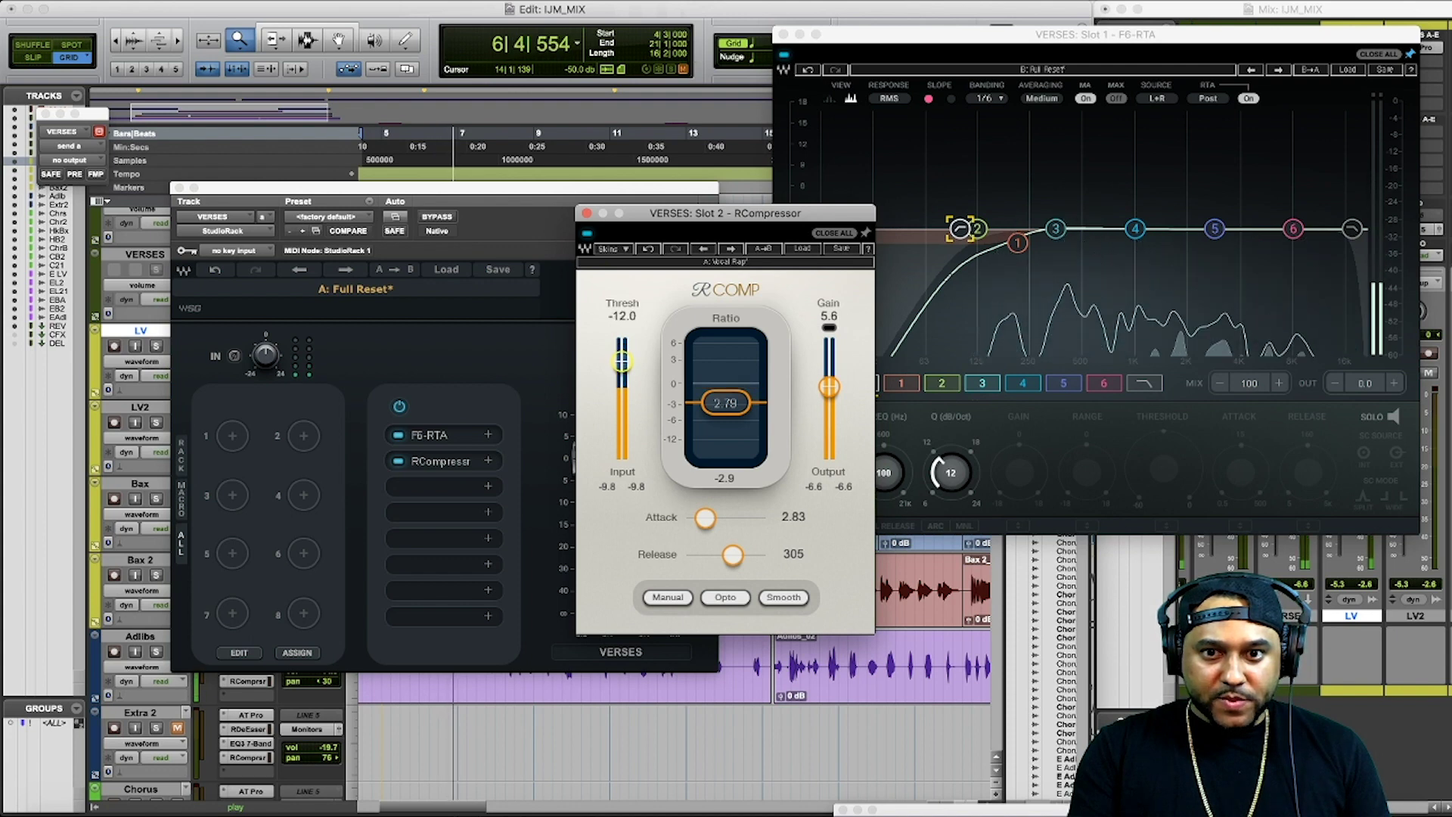
left_click_drag(622, 366, 625, 378)
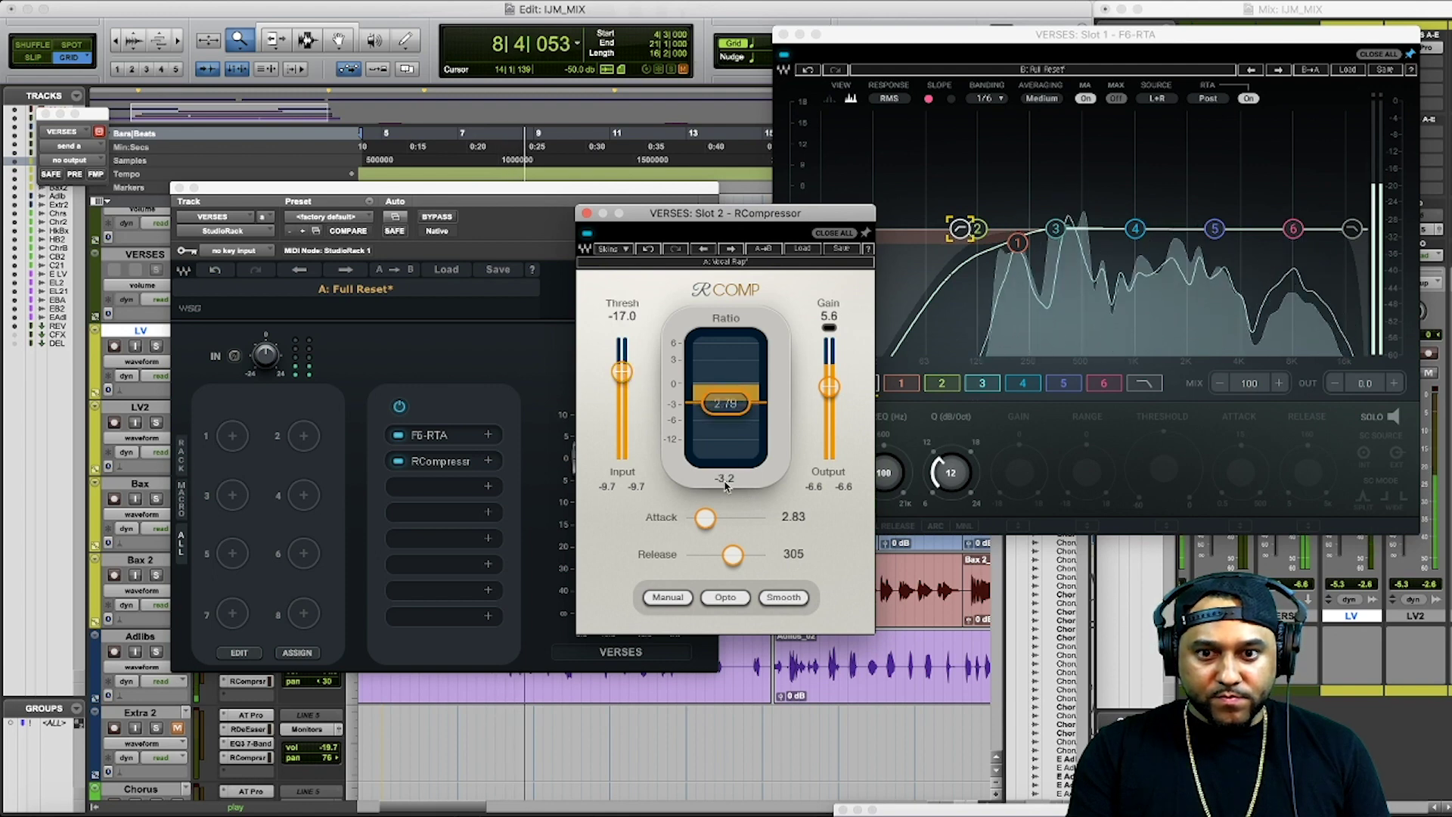
left_click_drag(621, 372, 622, 369)
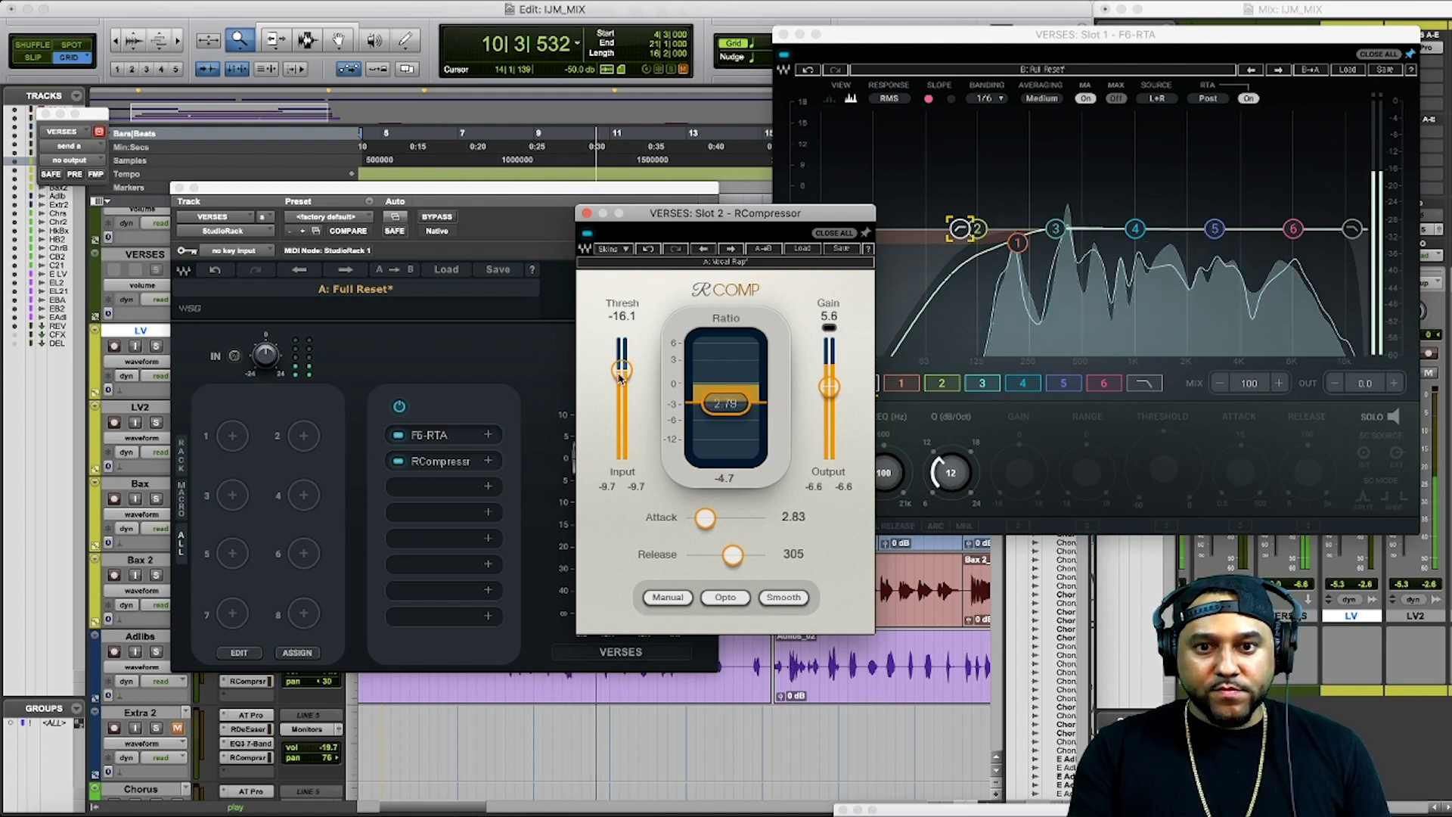
left_click_drag(620, 379, 621, 379)
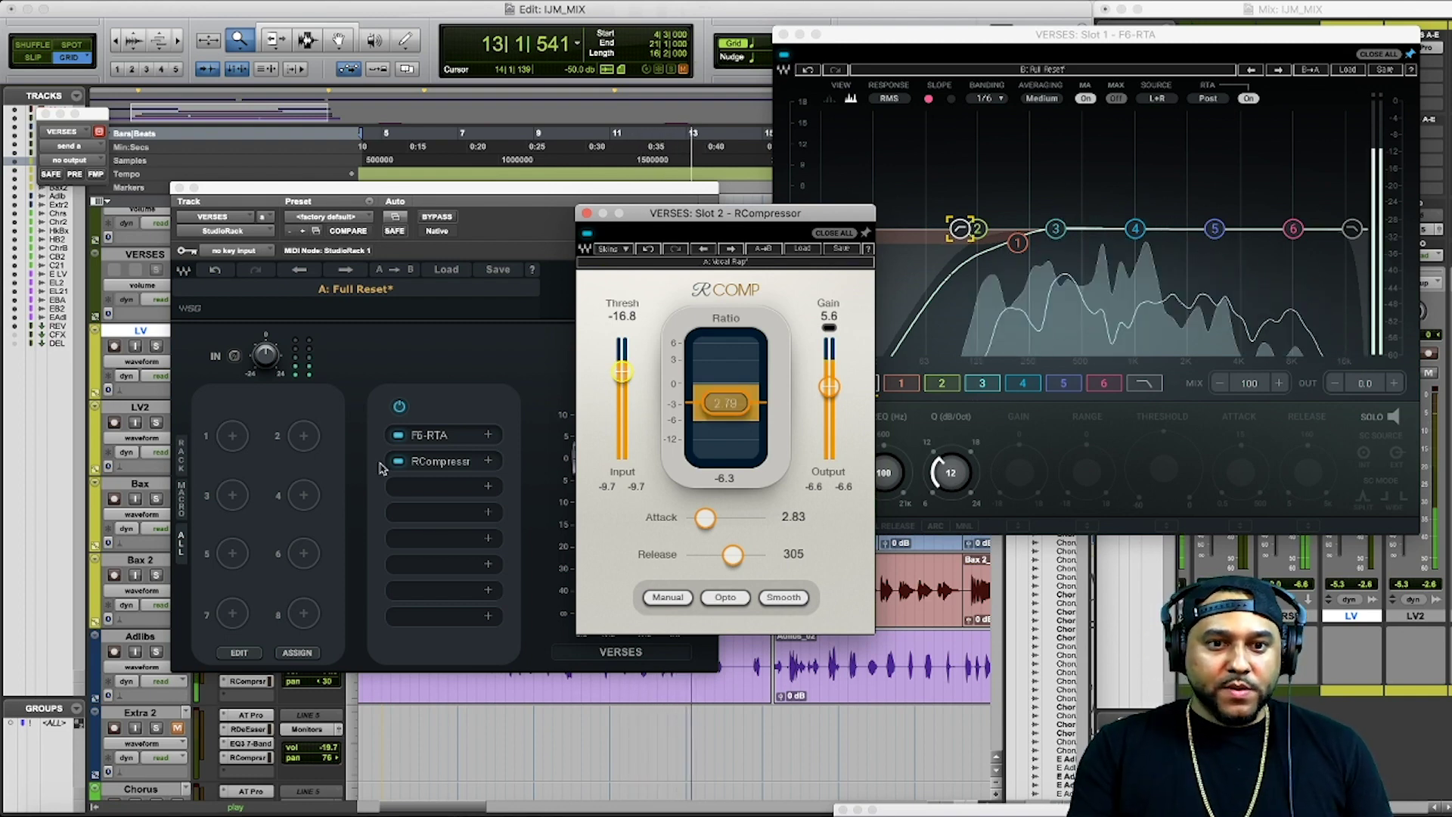
key("space")
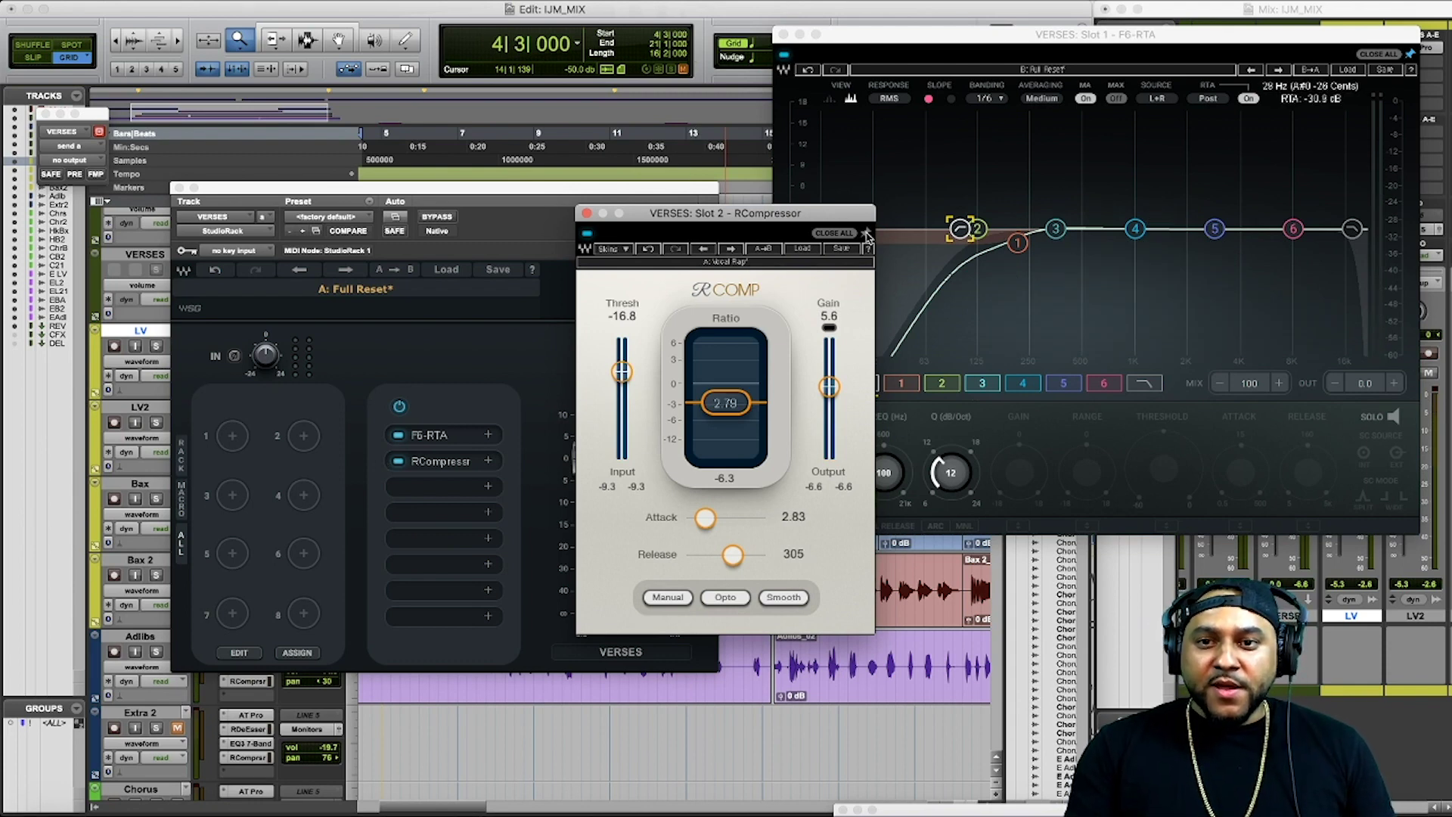
left_click_drag(786, 224, 1331, 385)
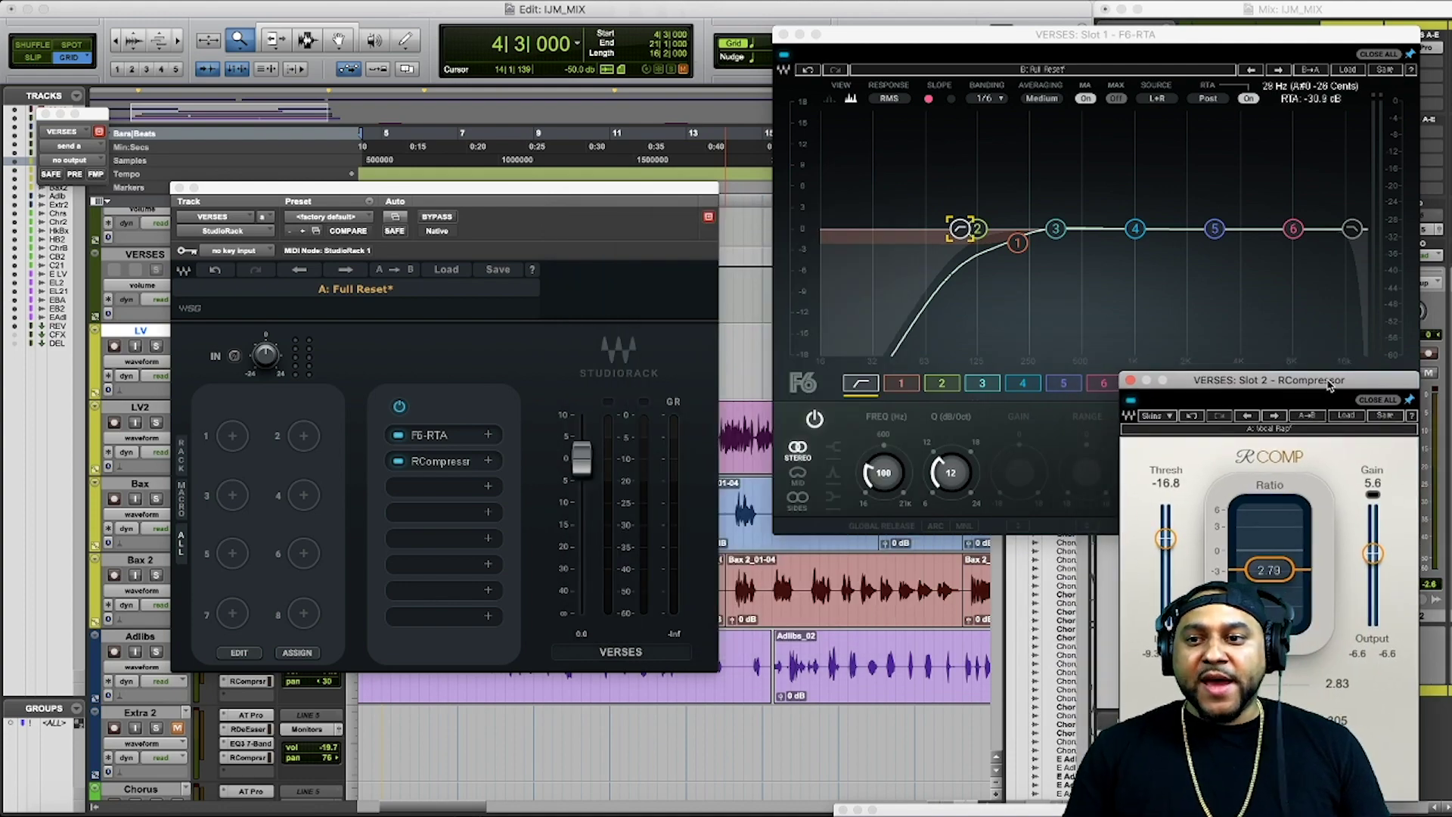
Step: Insert SSLChannel from the EQ category in StudioRack's third slot and load its Lead Vox preset
left_click(488, 489)
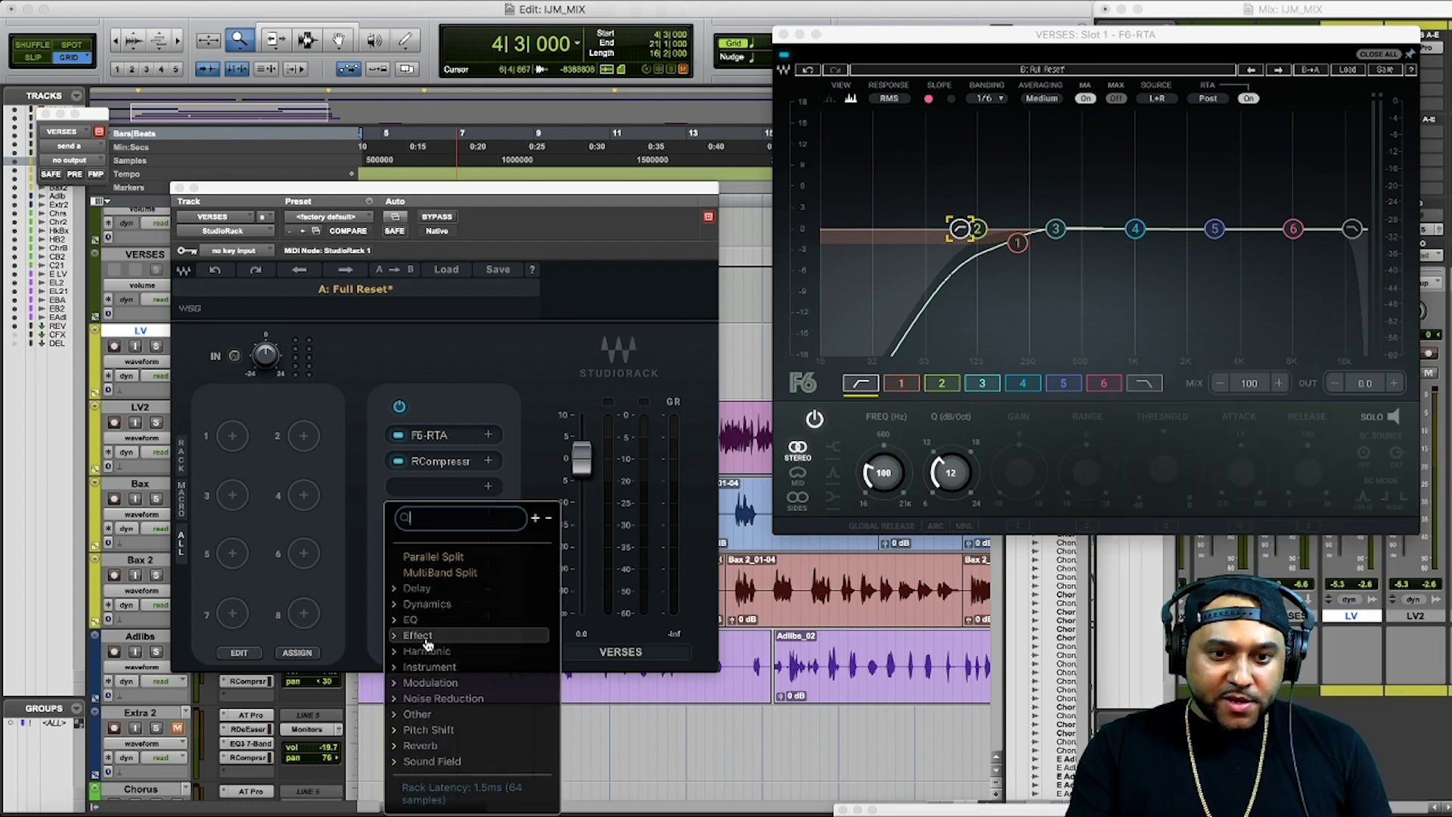
left_click(424, 627)
scroll(461, 673, "down", 8)
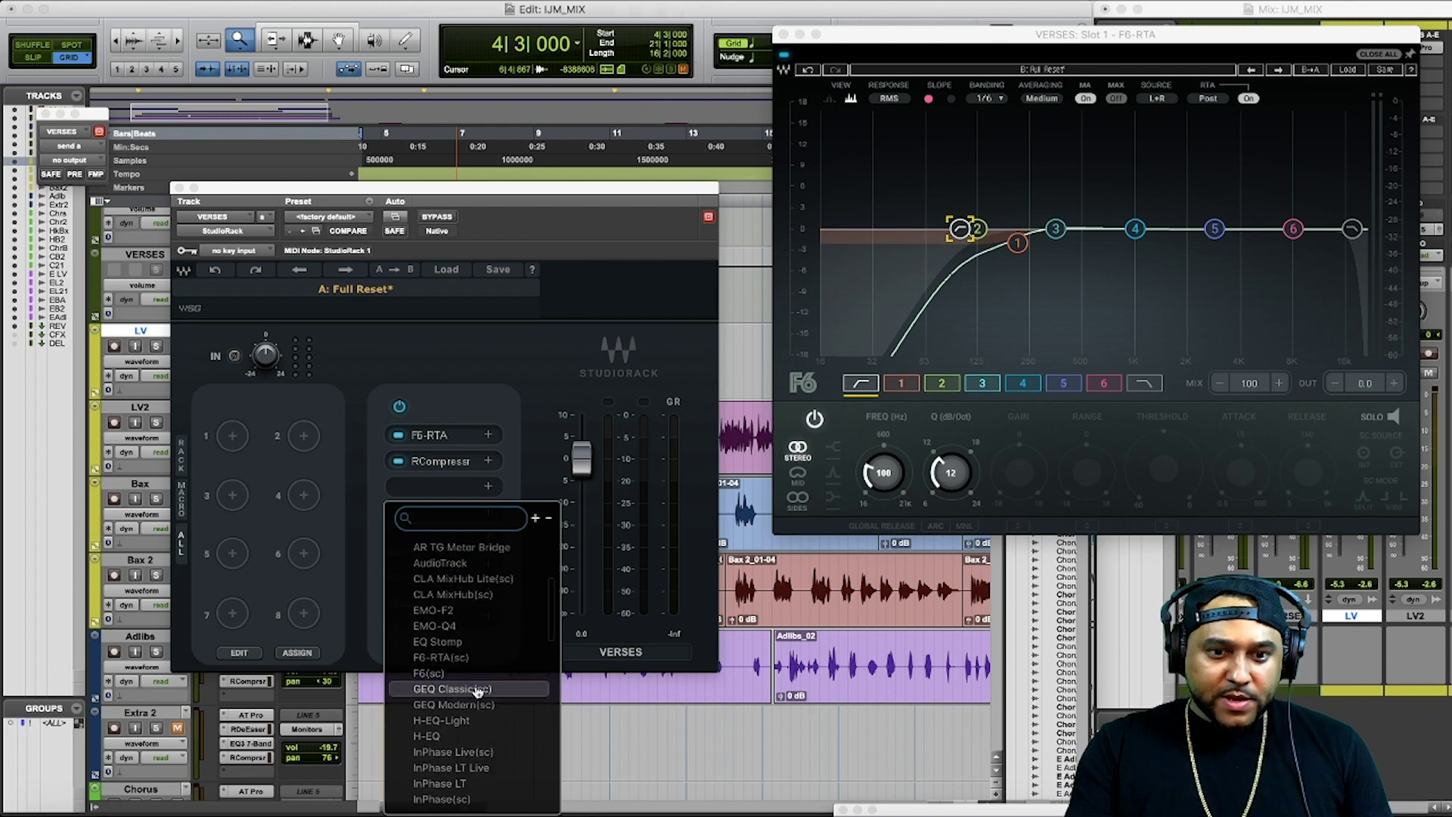
scroll(476, 692, "down", 8)
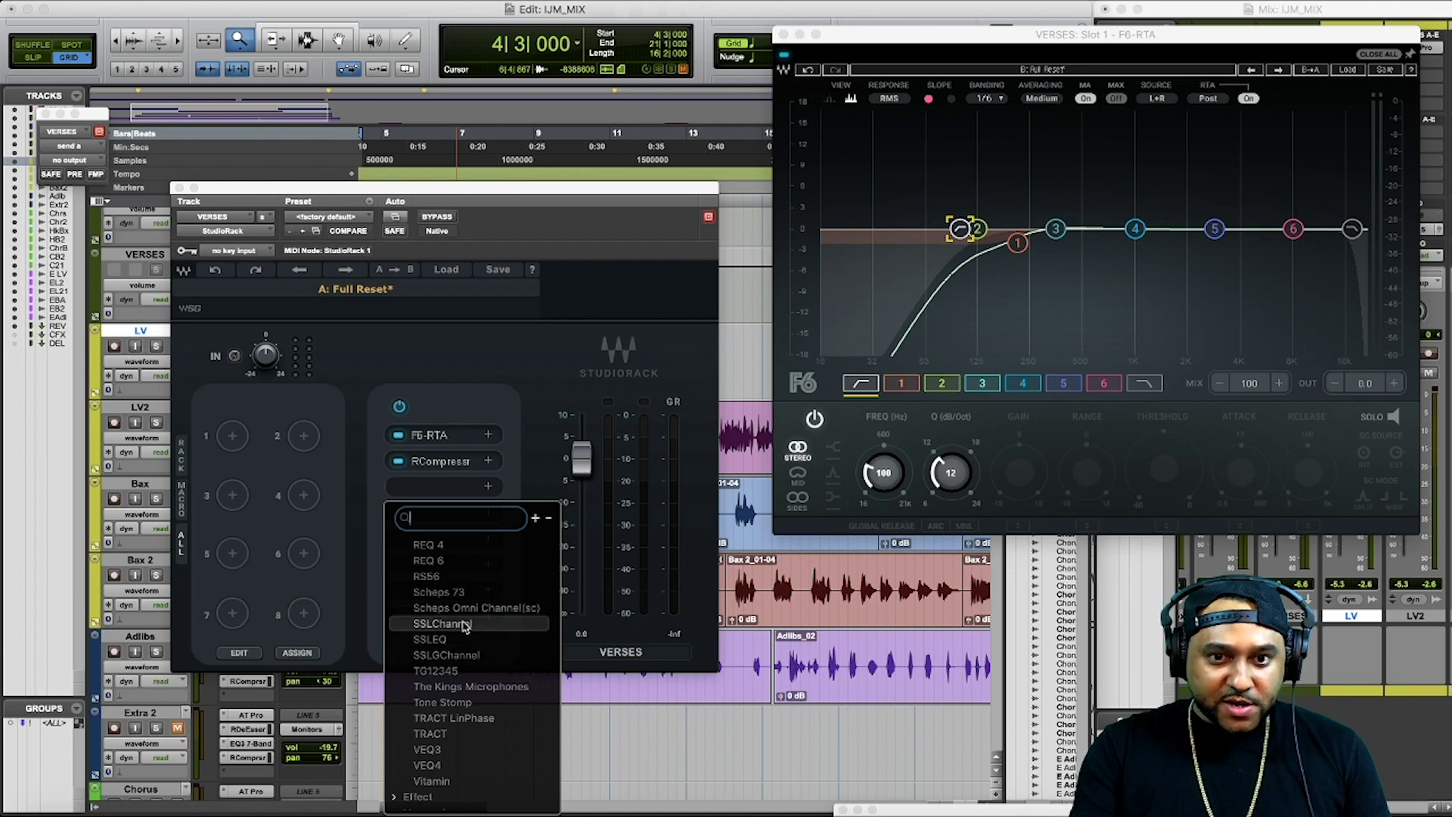
left_click(464, 625)
left_click(1012, 224)
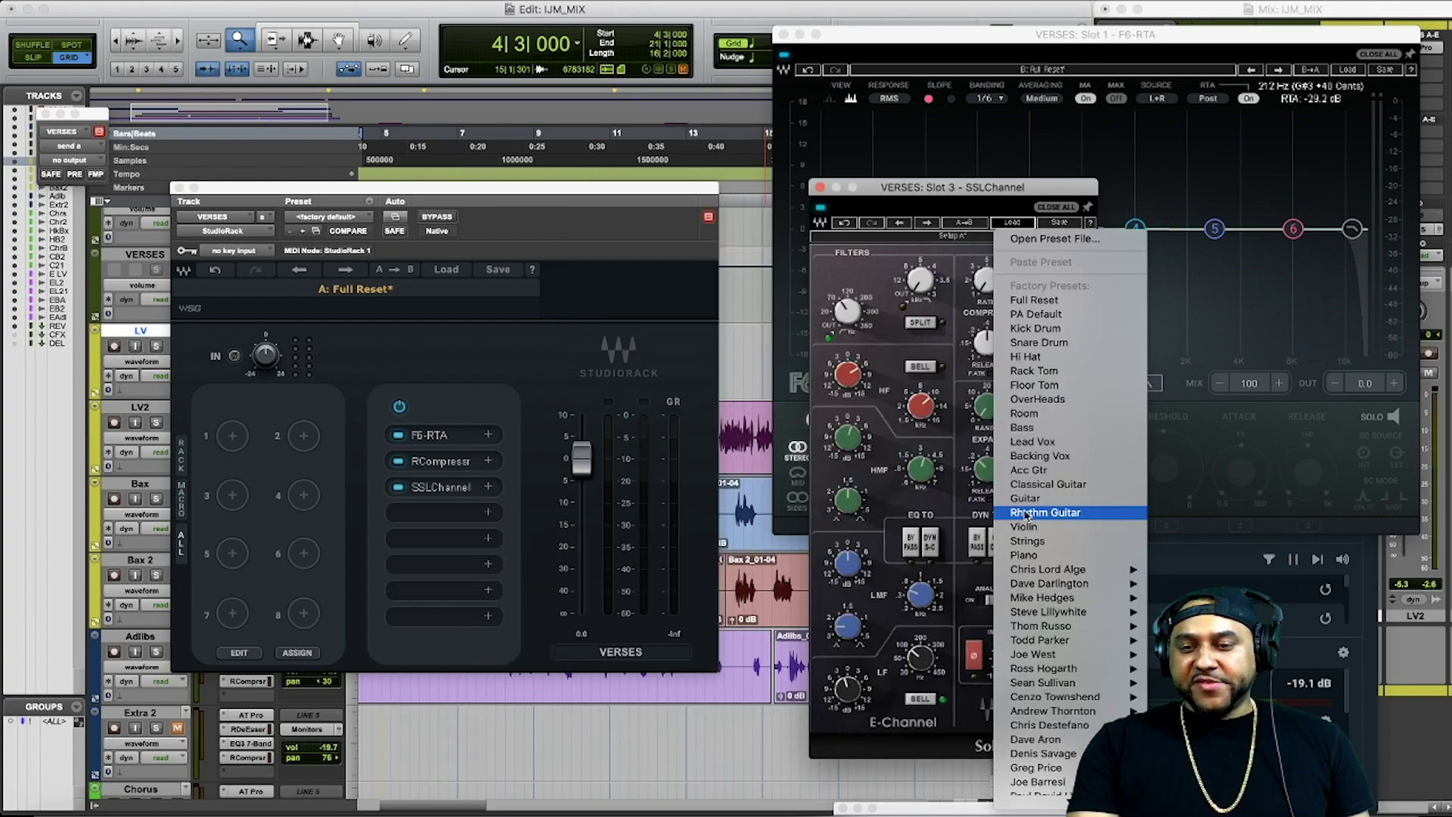
left_click(1044, 441)
Step: Play the verse through SSLChannel, adjust its compressor threshold and ratio by ear, and stop playback
key("space")
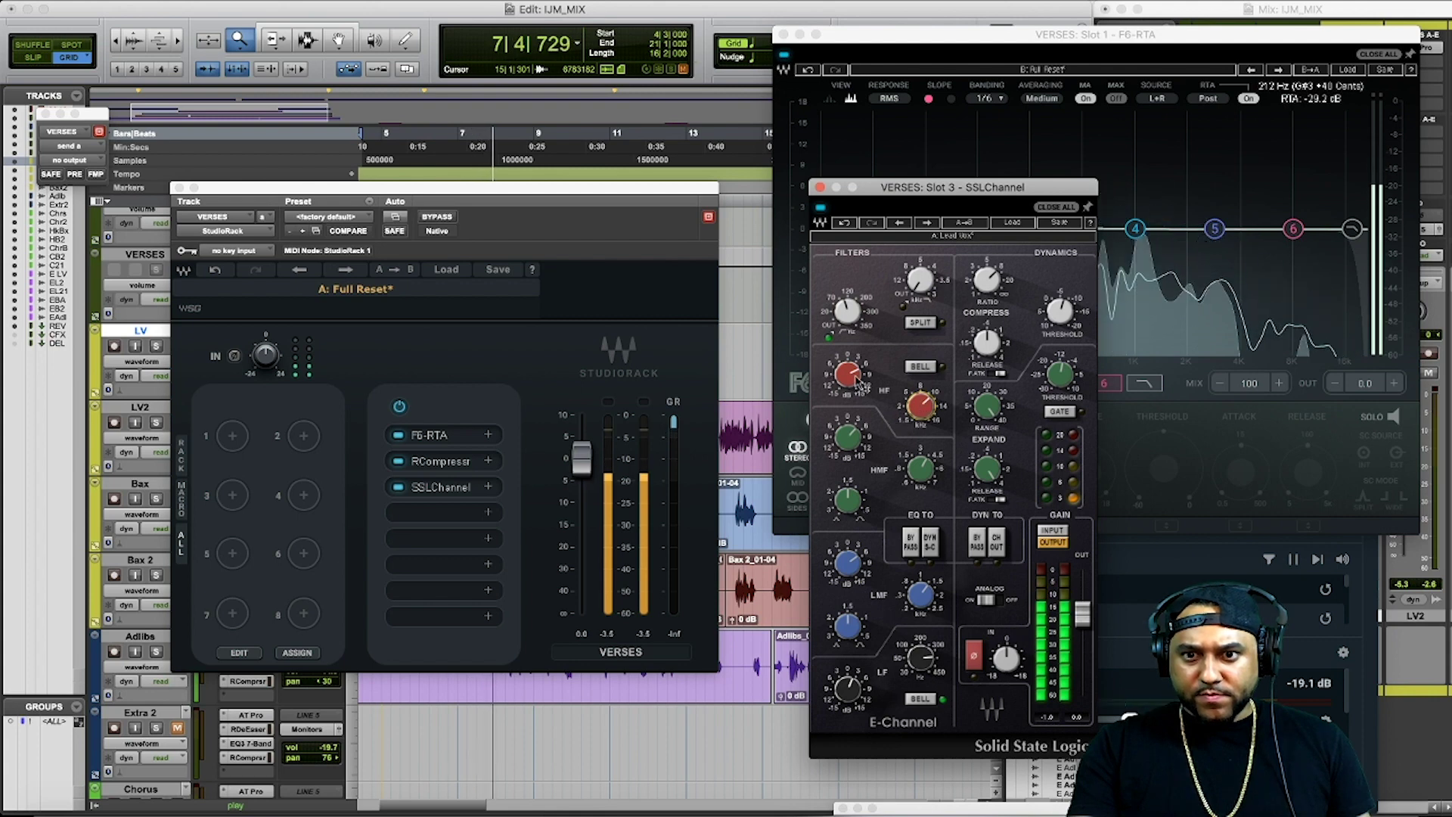
mouse_move(862, 382)
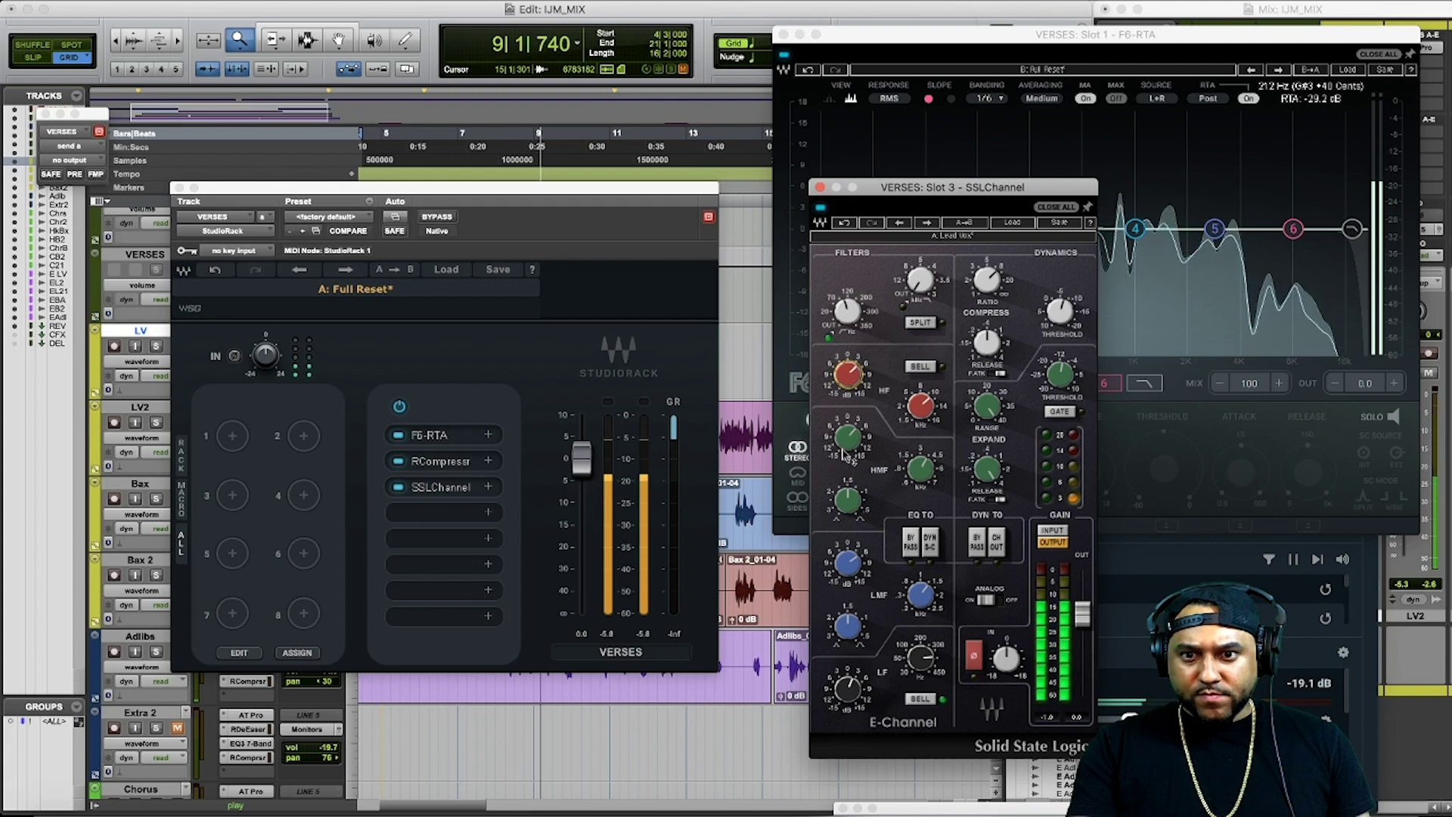
mouse_move(843, 453)
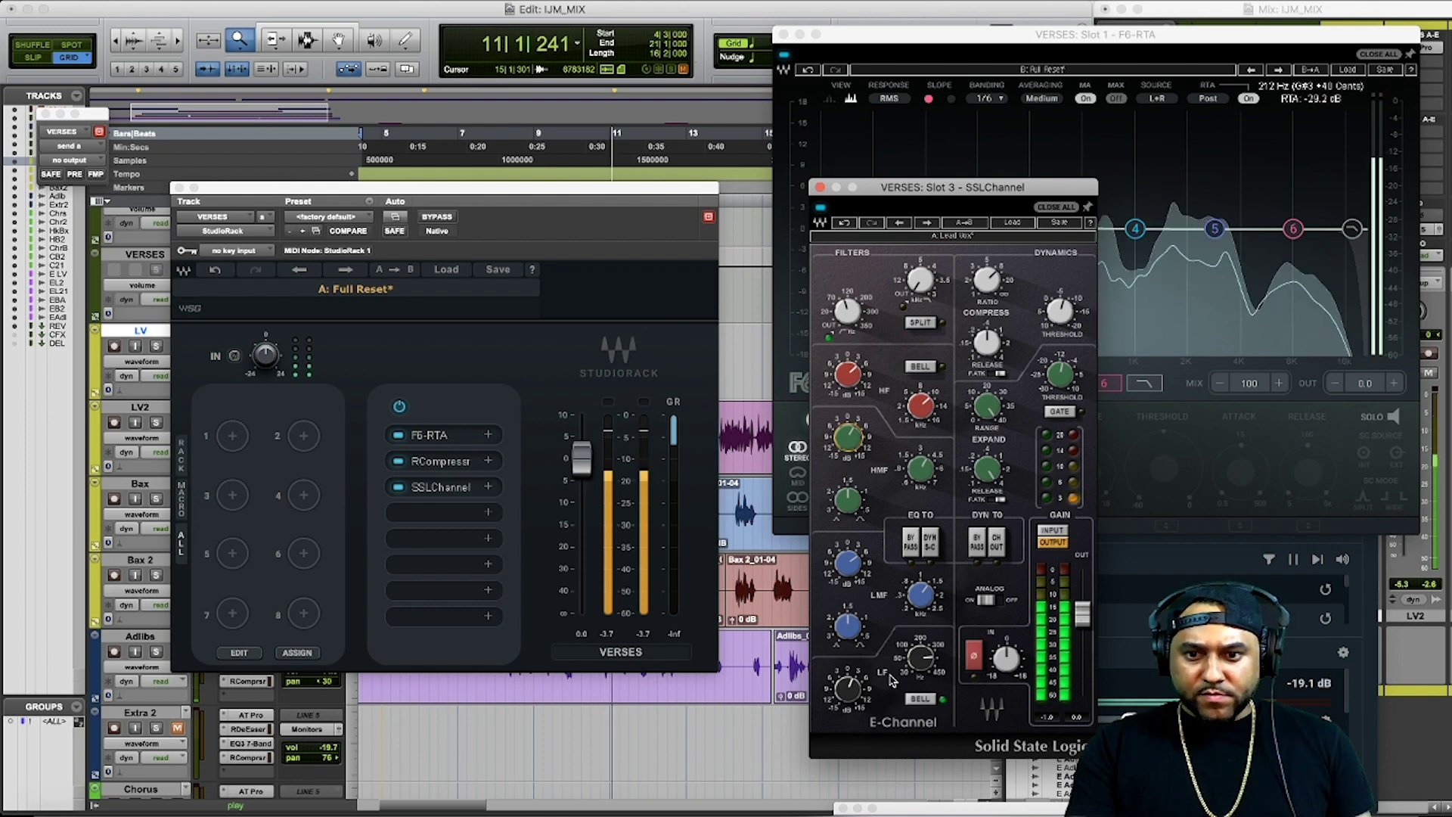
mouse_move(847, 688)
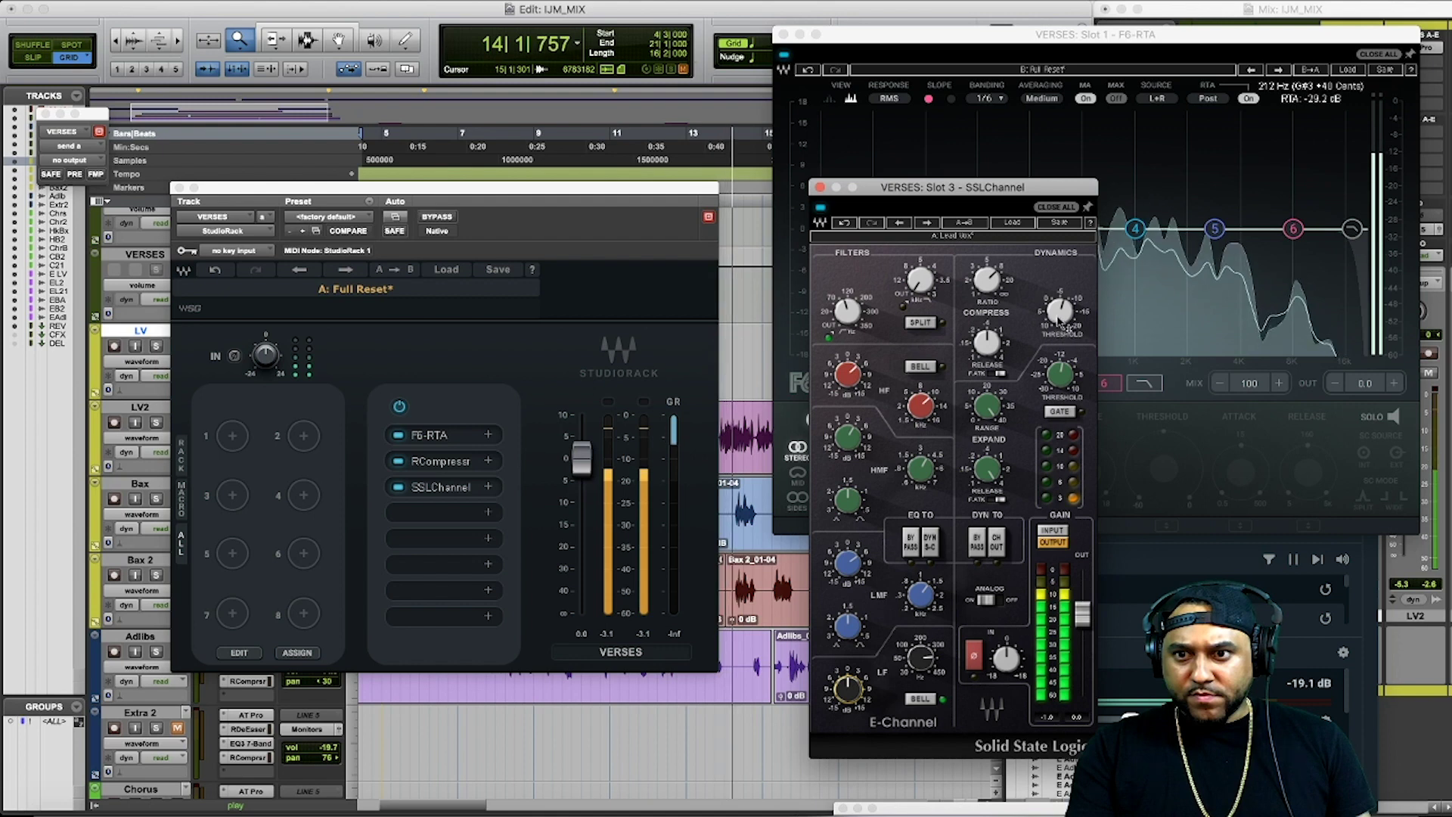
left_click(1059, 312)
mouse_move(1060, 312)
left_mouse_down()
mouse_move(1060, 330)
mouse_move(1060, 312)
left_mouse_up()
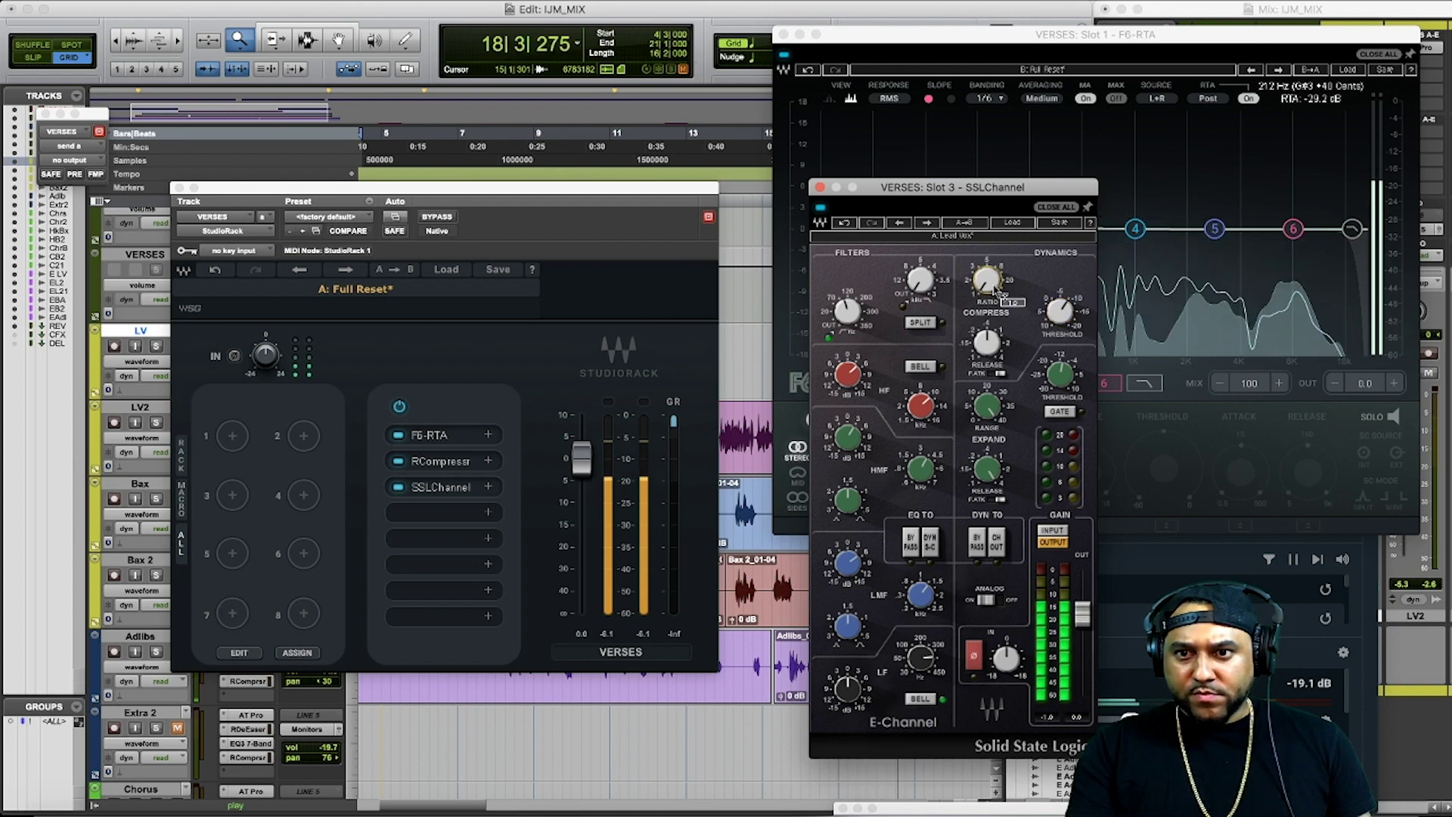
left_click_drag(999, 292, 998, 292)
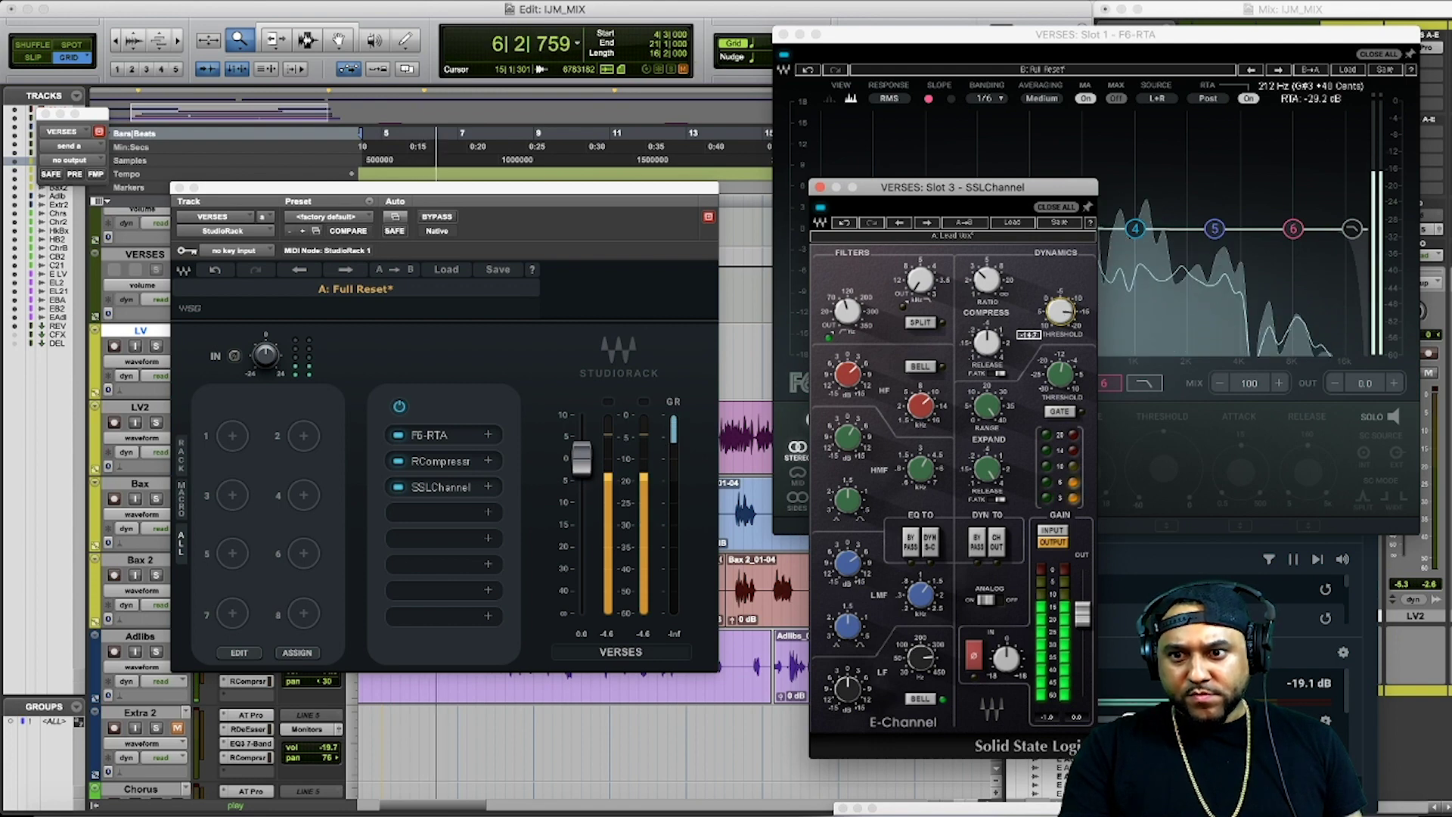
left_click(579, 560)
key("space")
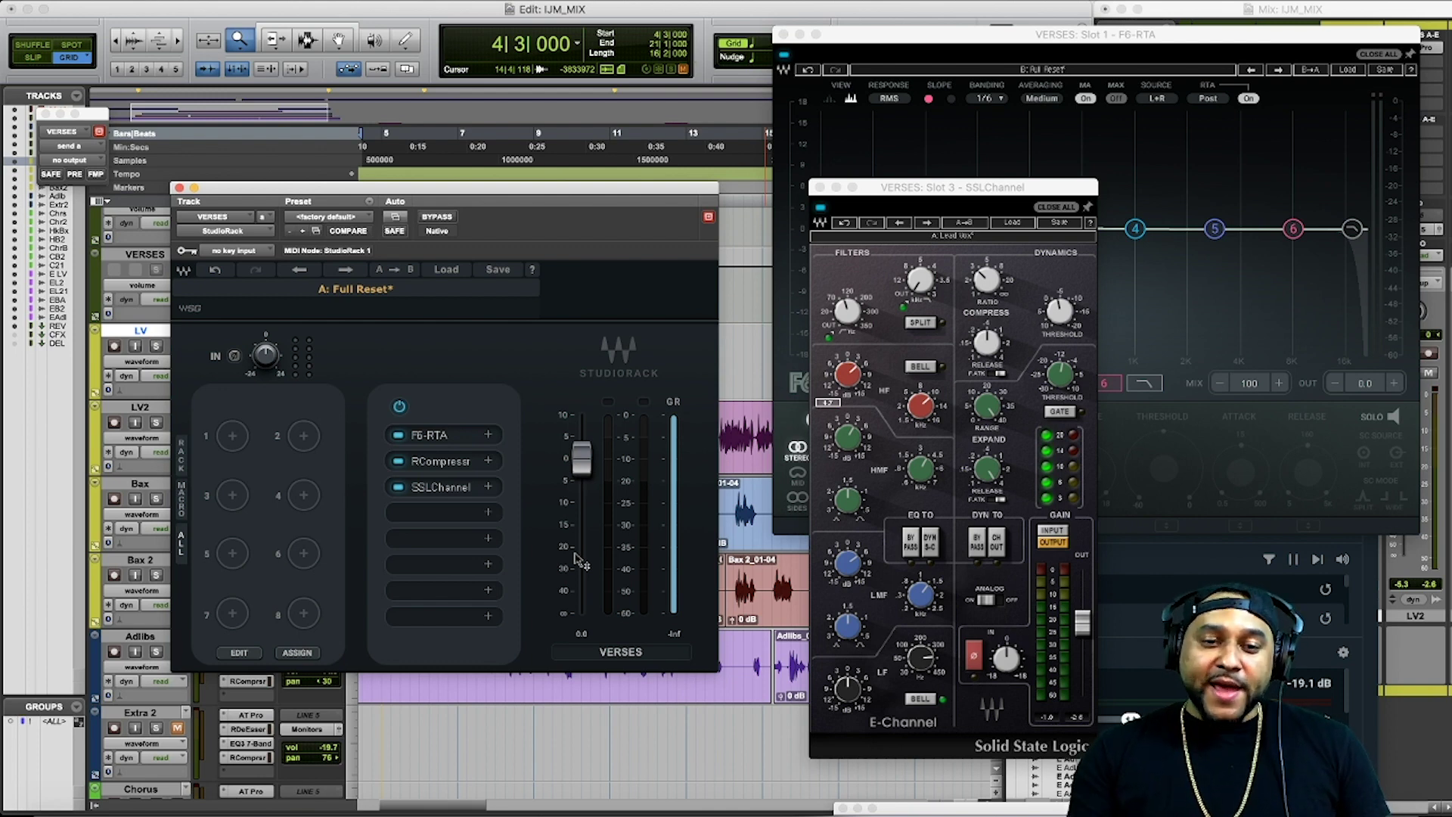
Step: Search the plugin list for "dee" and insert RDeEsser in StudioRack's fourth slot, below SSLChannel
left_click(488, 514)
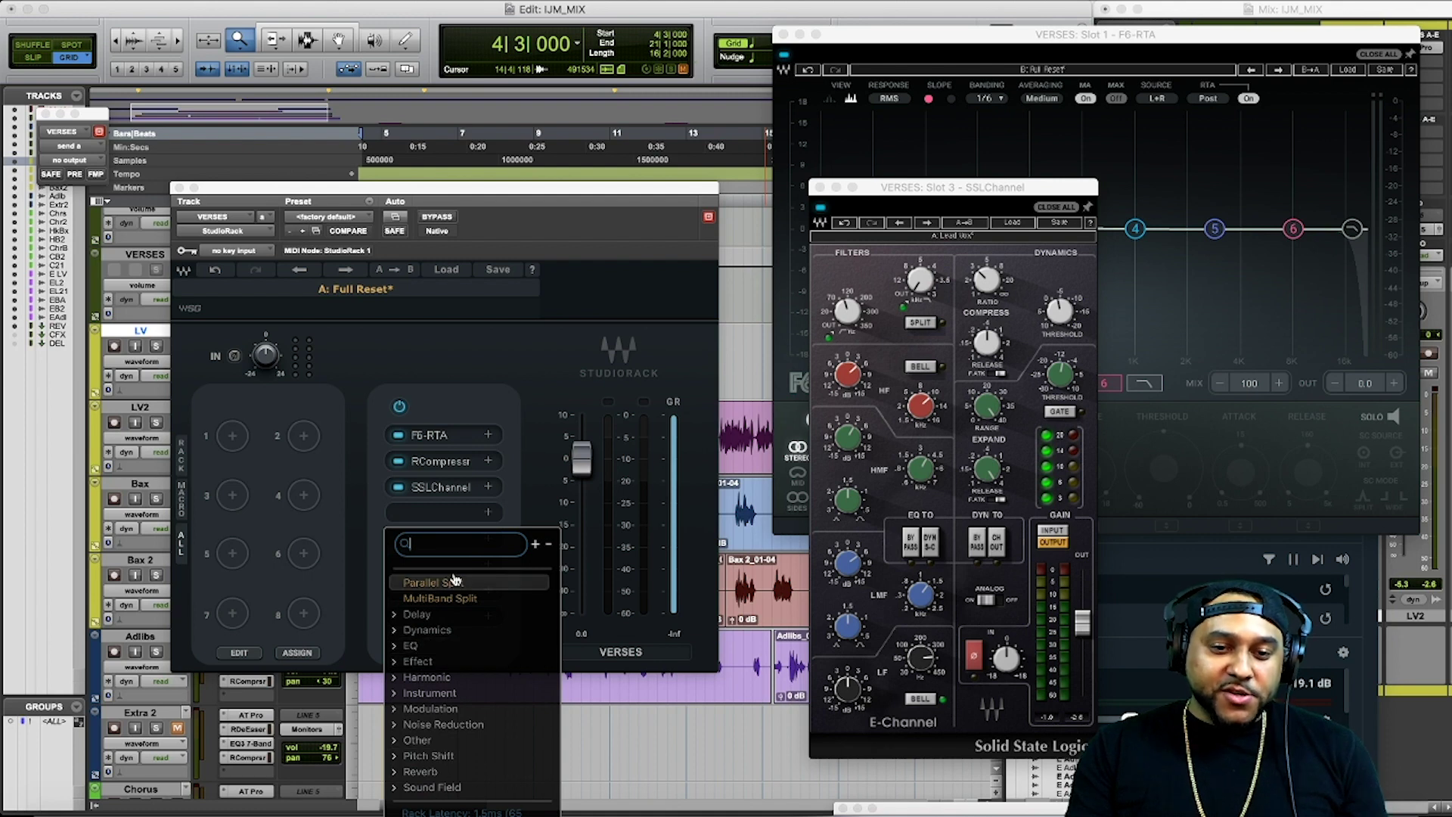
type("d")
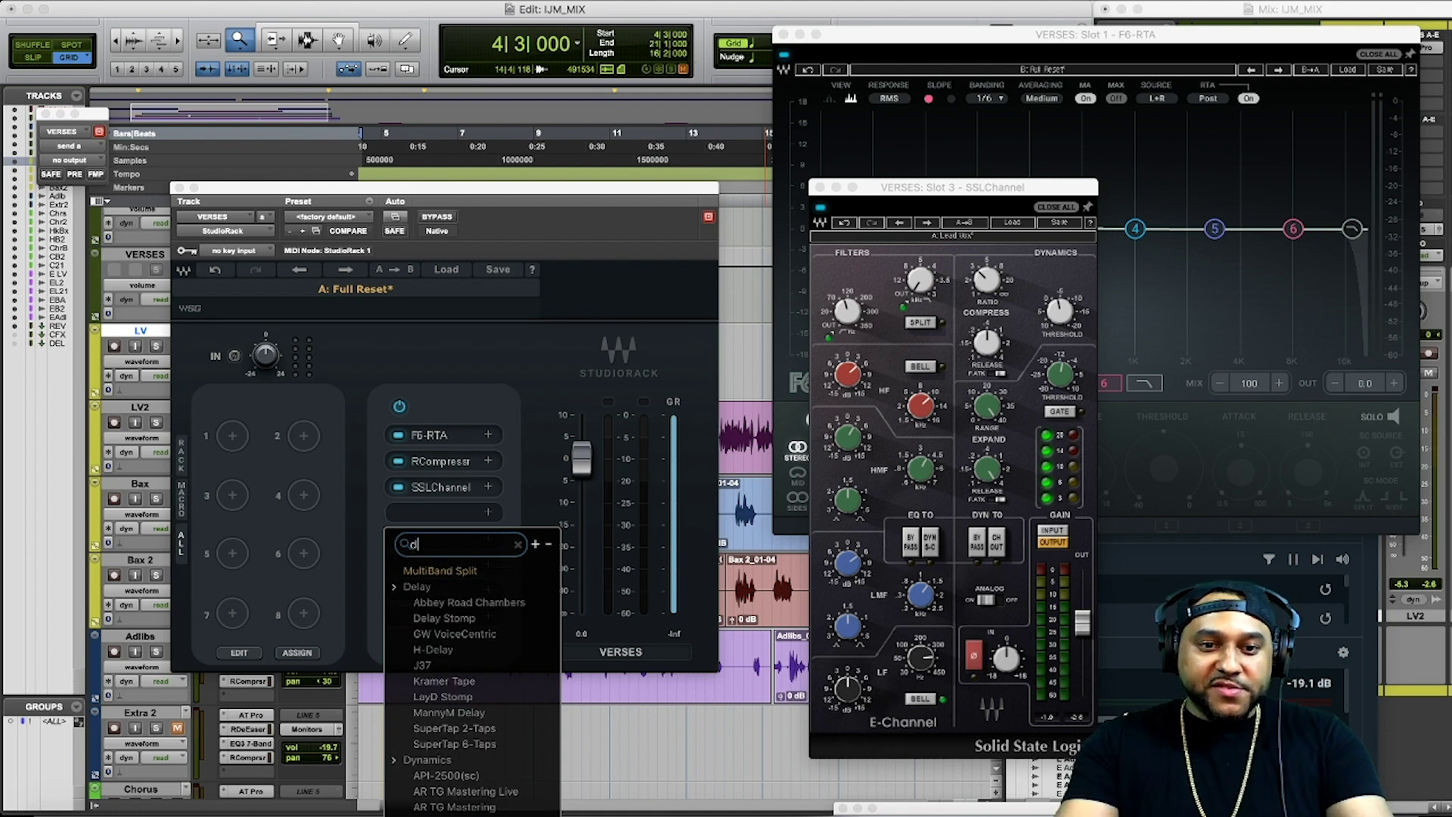
type("ee")
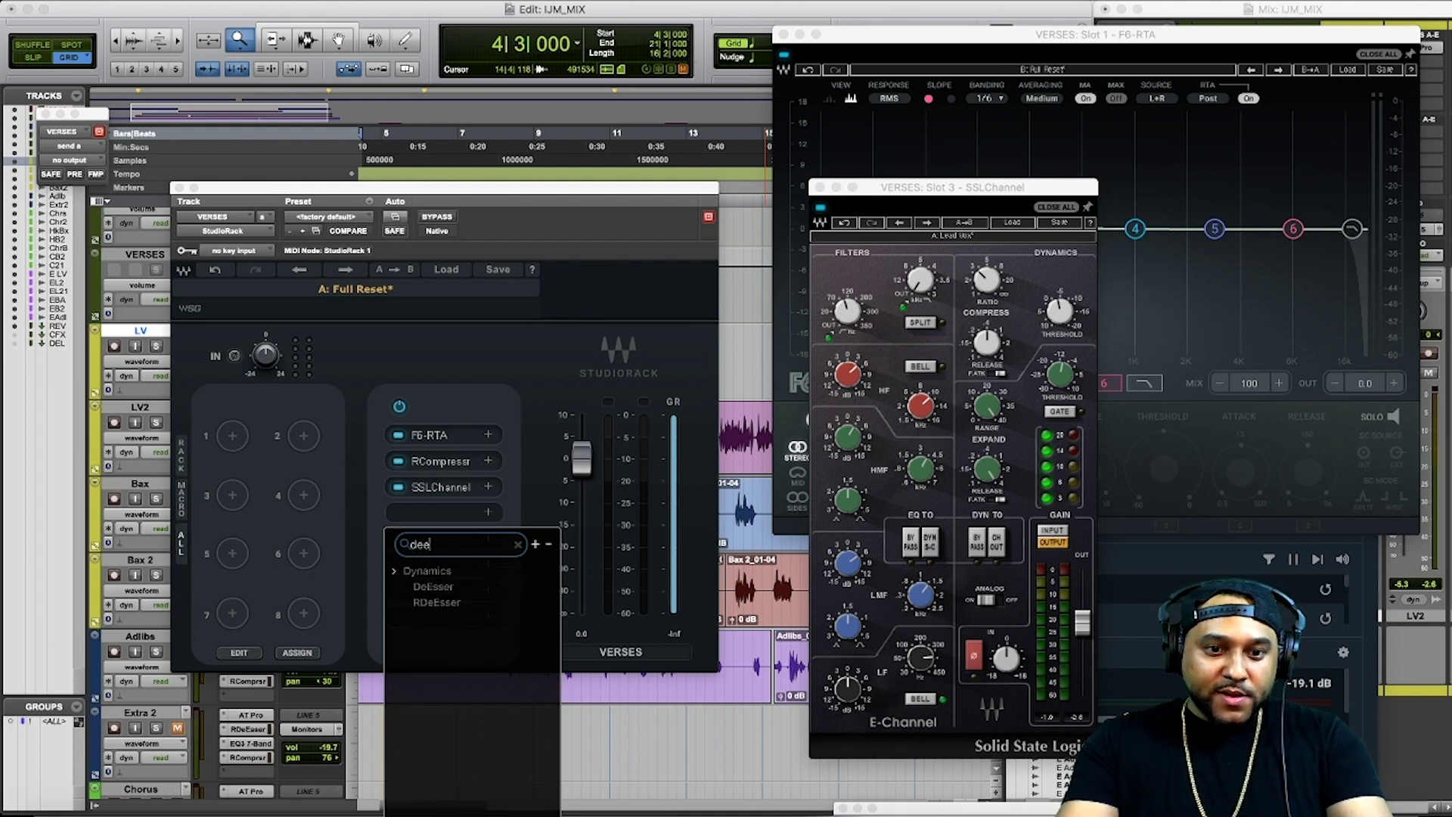
double_click(436, 602)
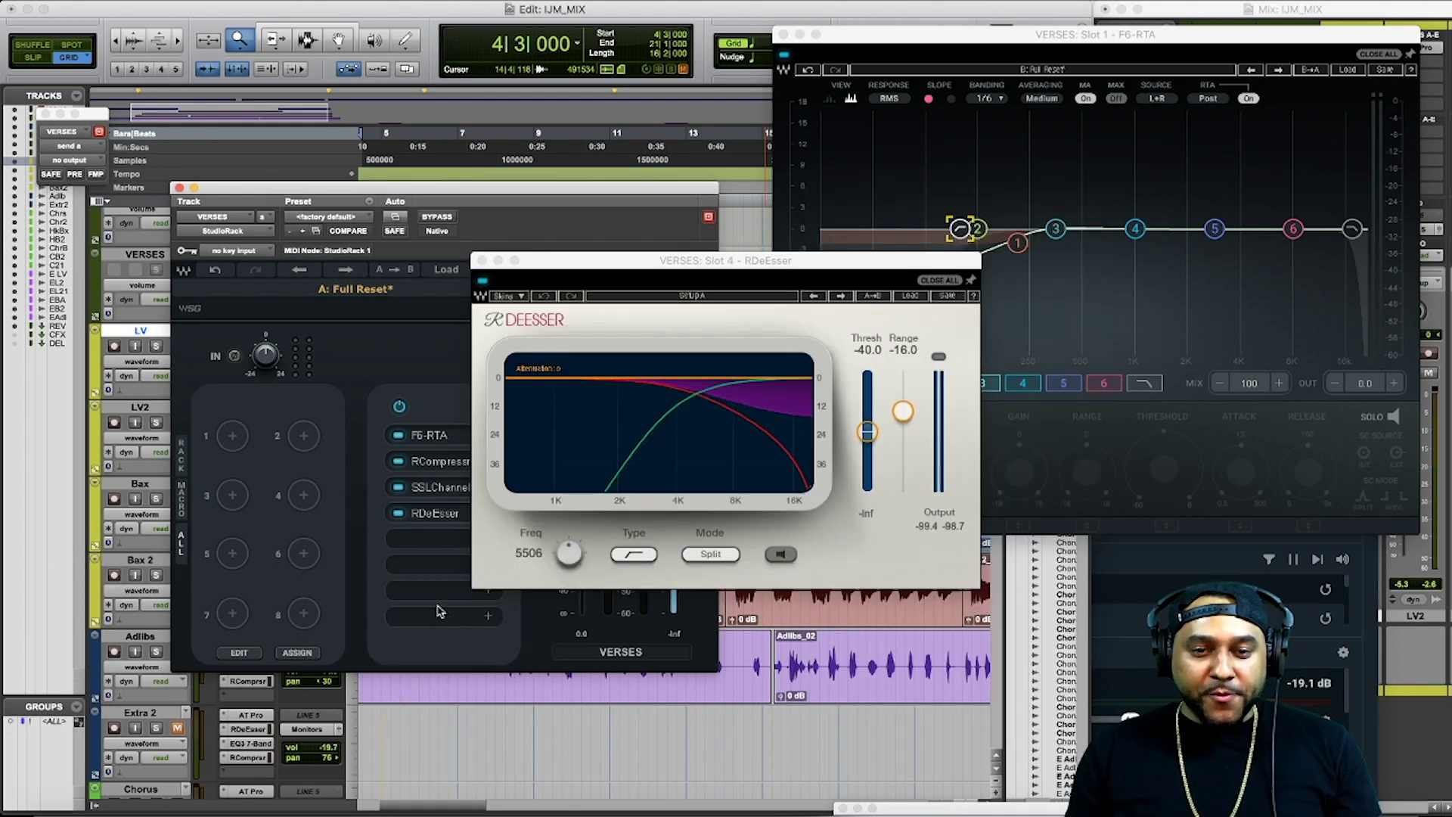
Step: Load the factory preset Male DeEss Split in RDeEsser
left_click(910, 296)
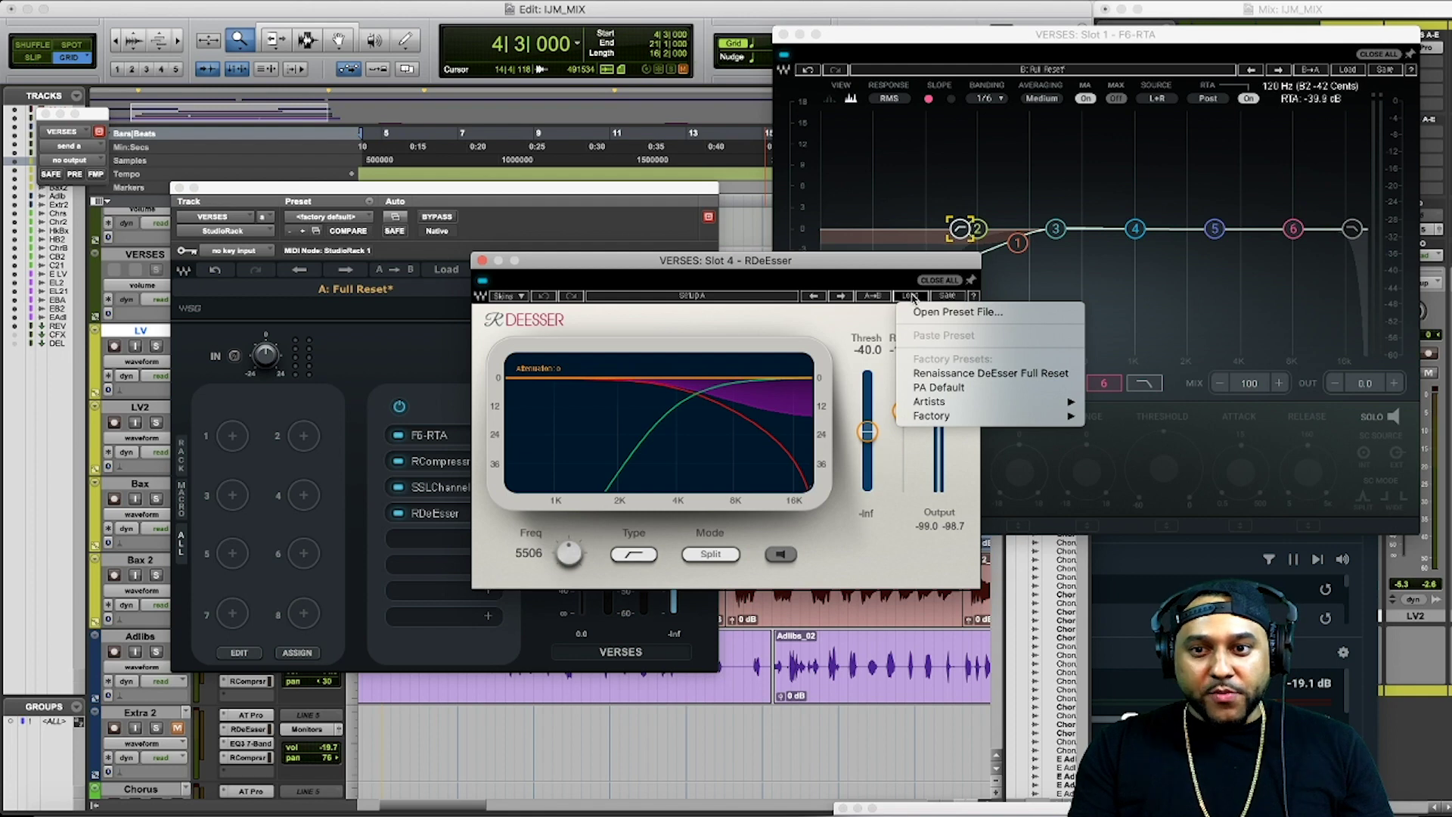
mouse_move(961, 418)
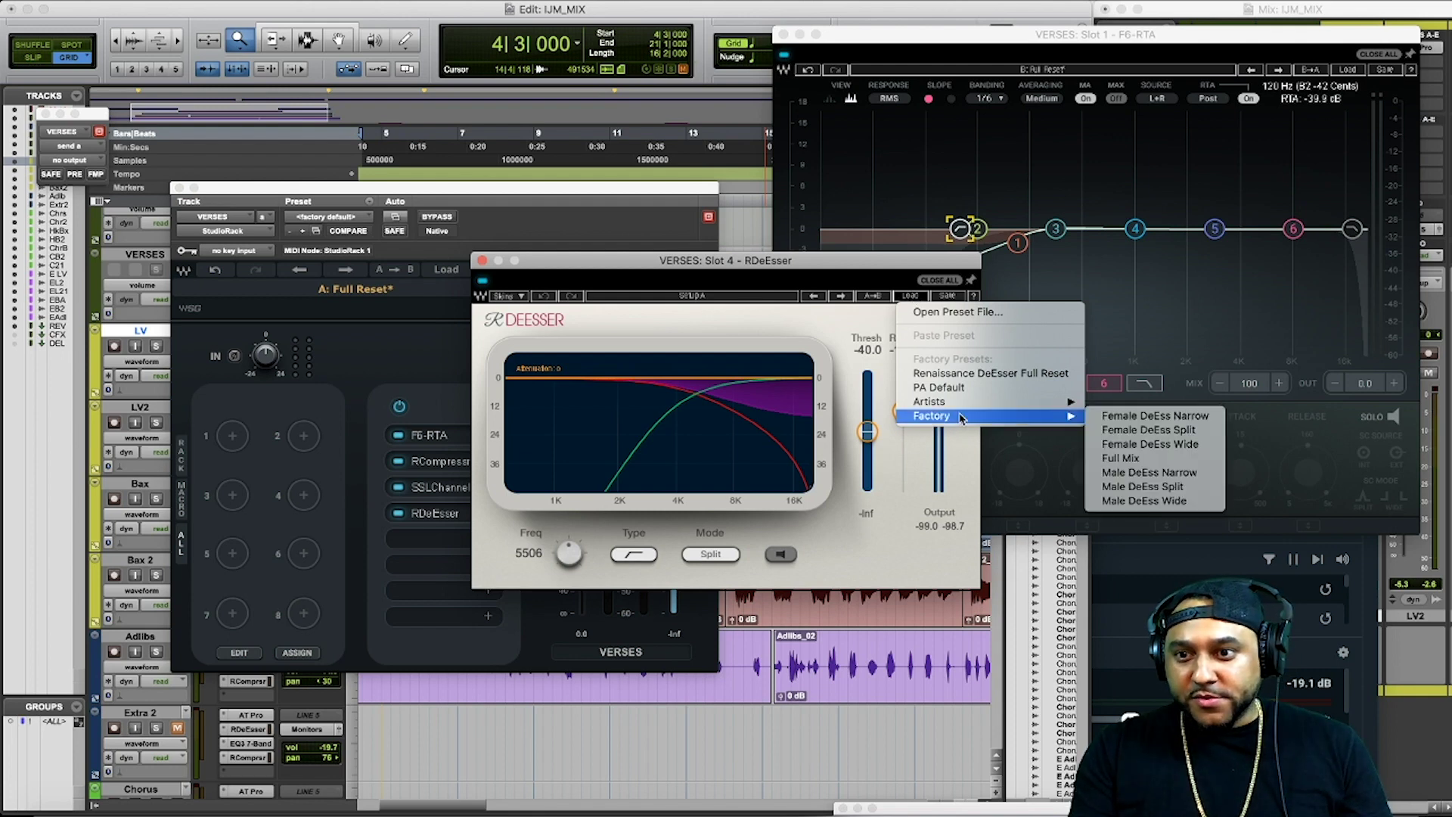
left_click(1174, 488)
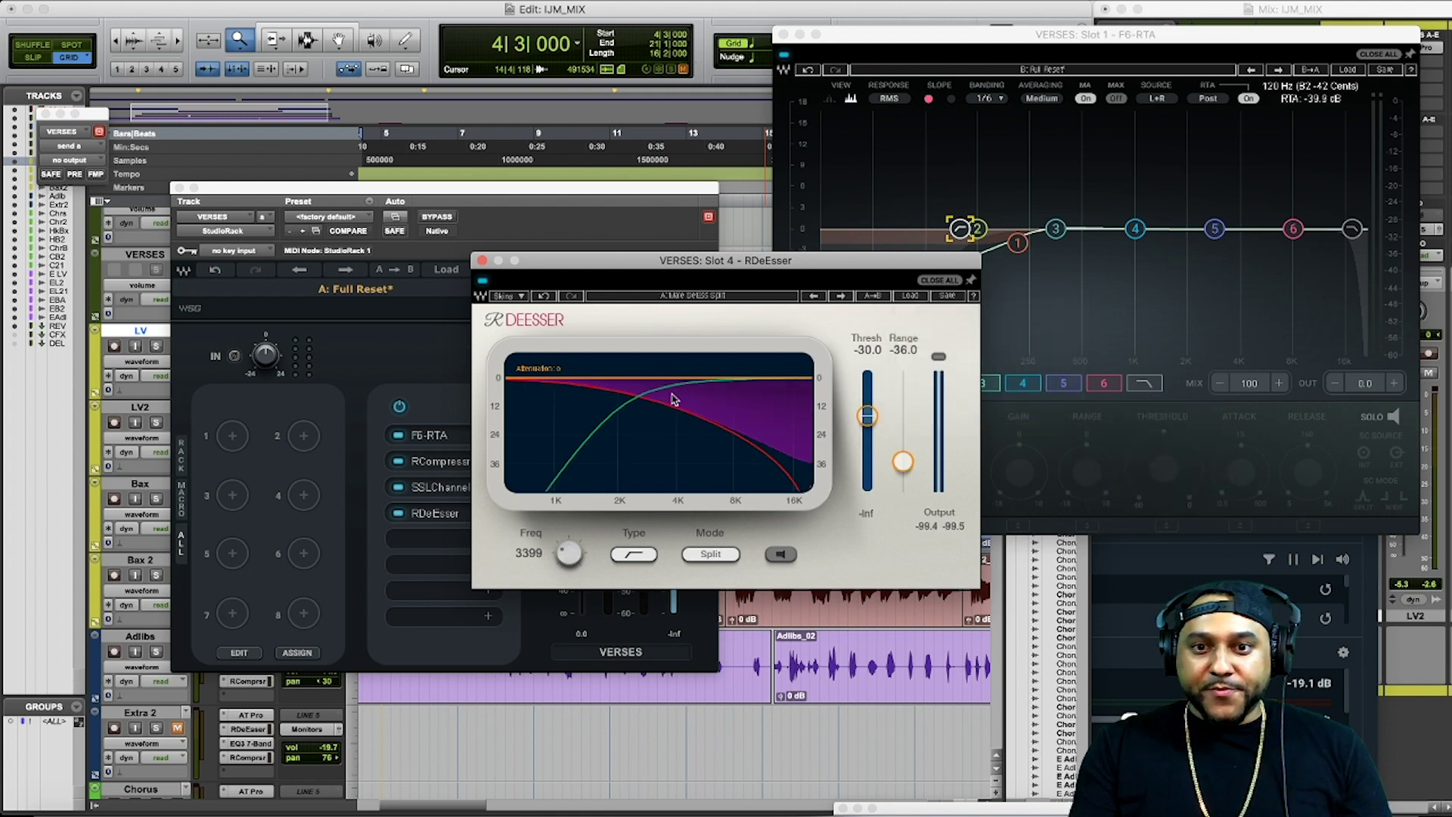
Step: Play the verse, set RDeEsser's threshold to -28.6 and frequency to 4454 by ear, stop playback, and close the plugin window
key("space")
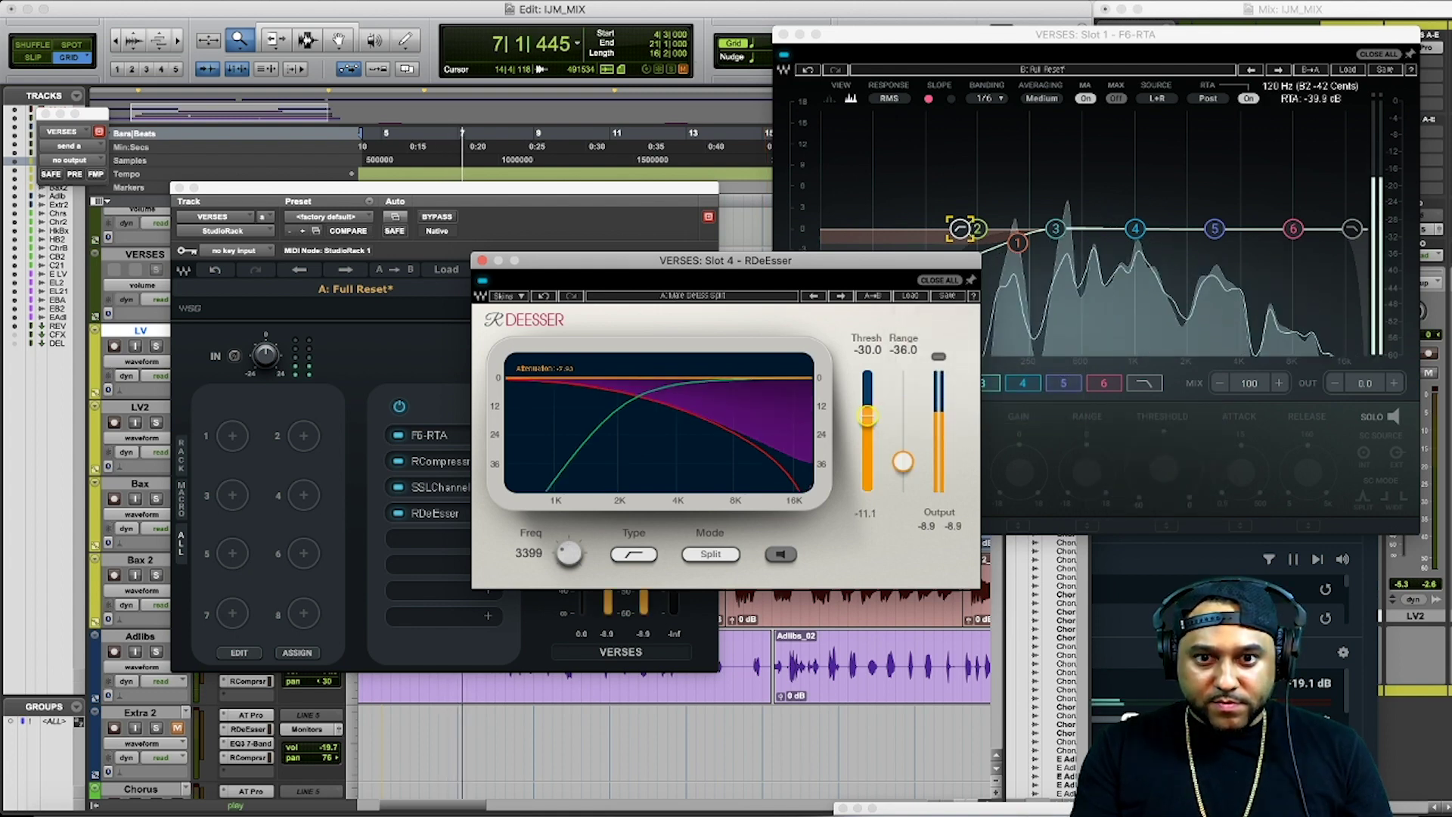
left_click_drag(872, 425, 872, 420)
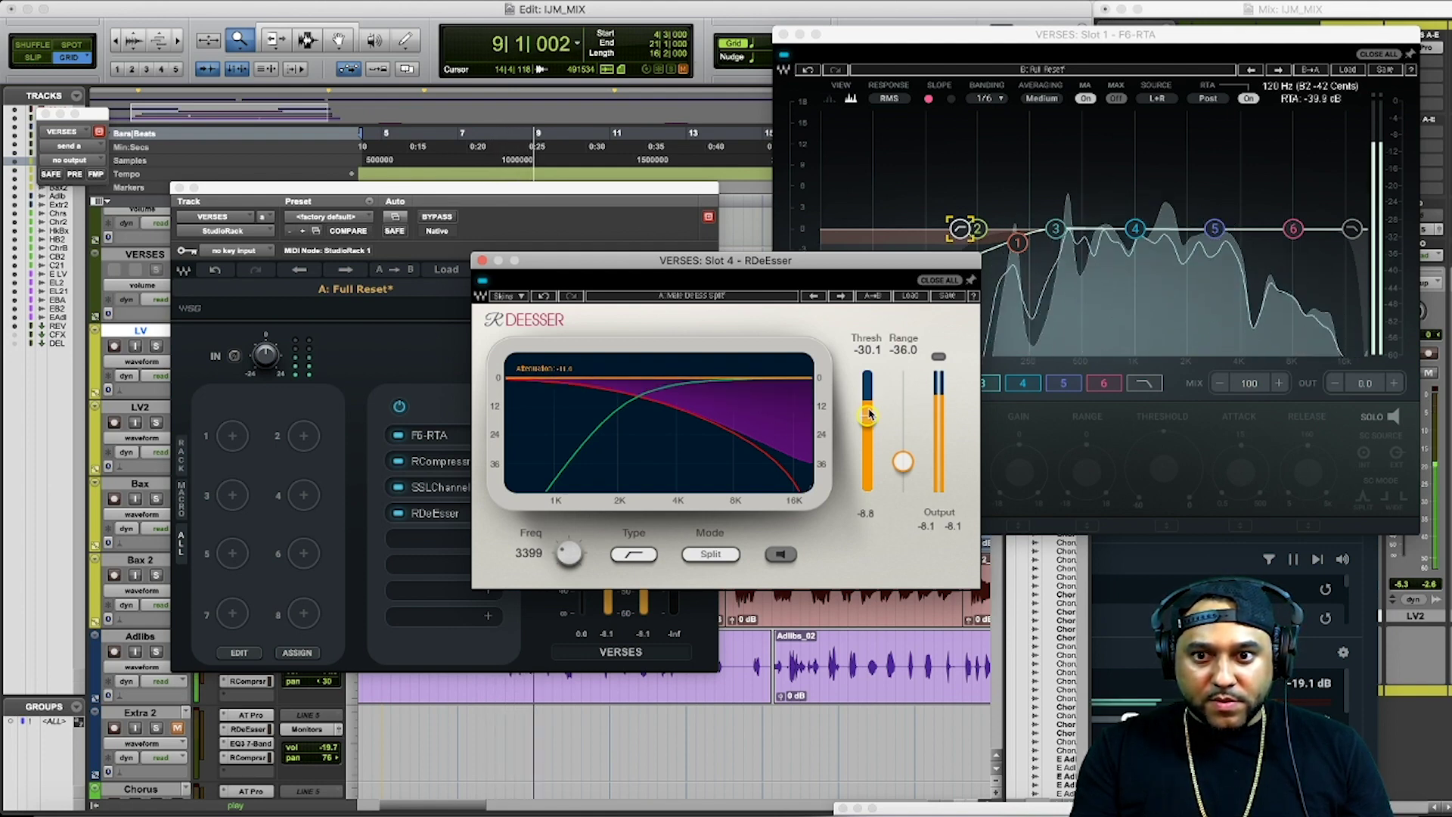
left_click_drag(868, 416, 870, 411)
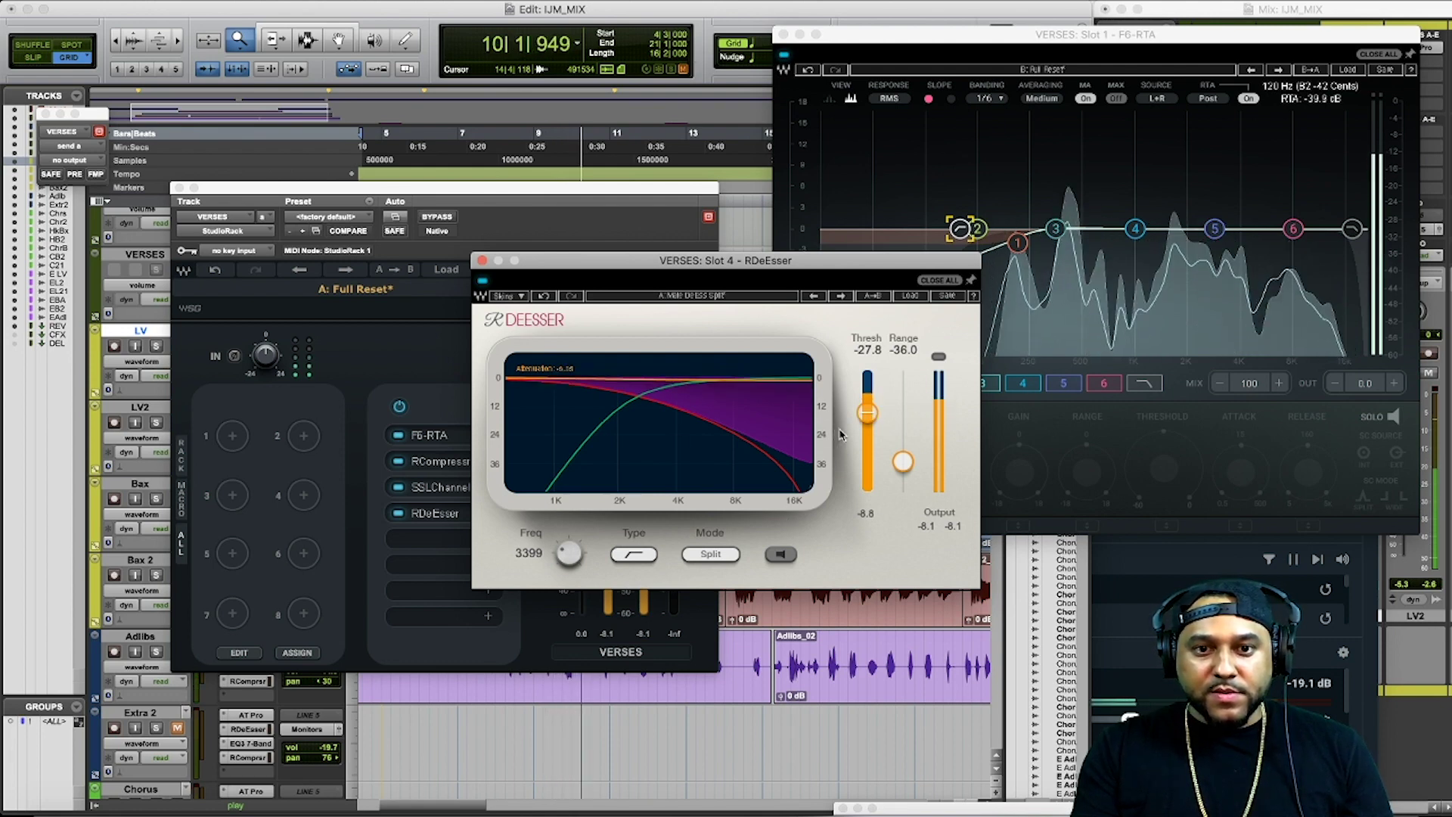
left_click_drag(868, 412, 868, 411)
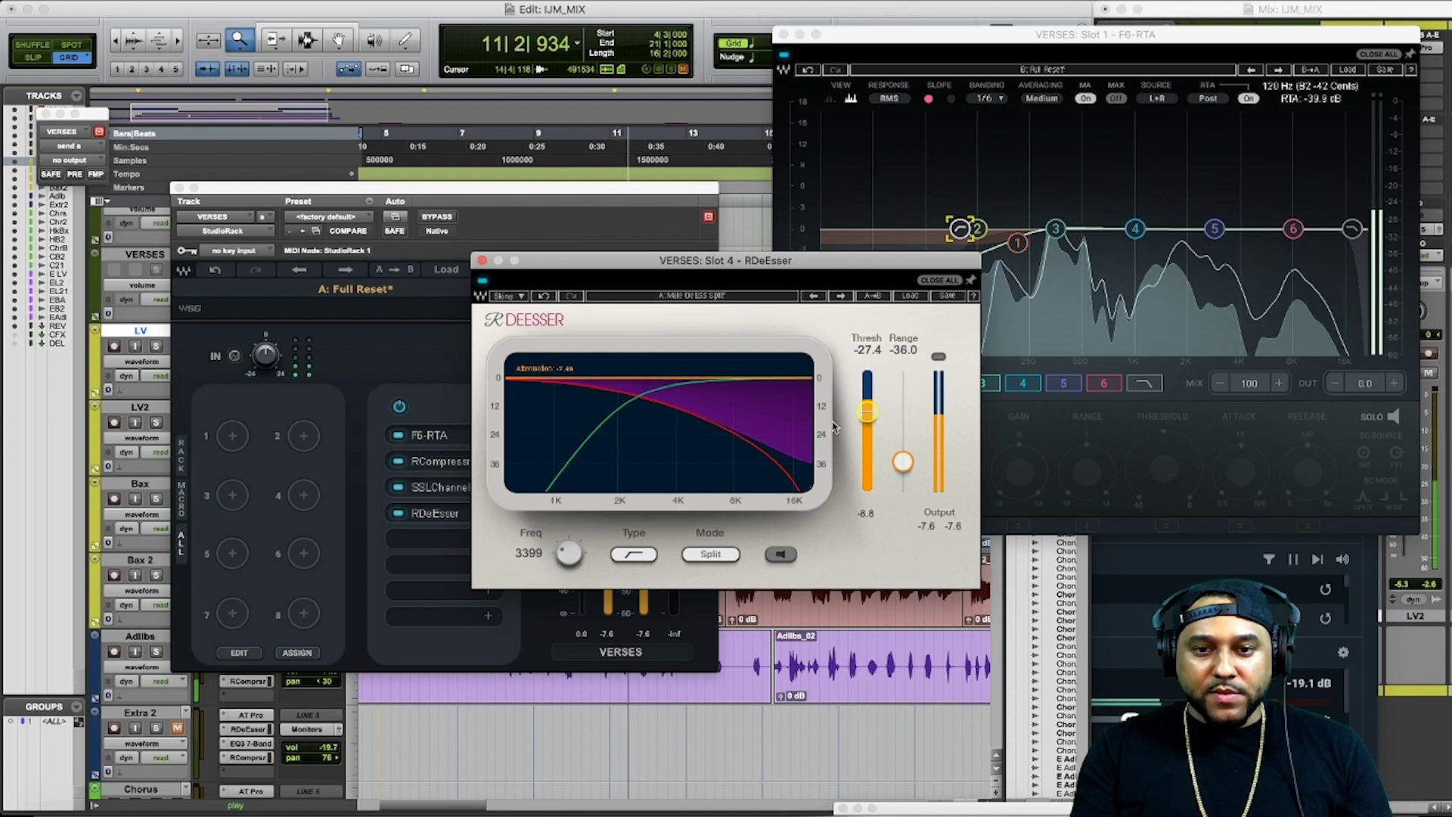
left_click_drag(569, 553, 569, 535)
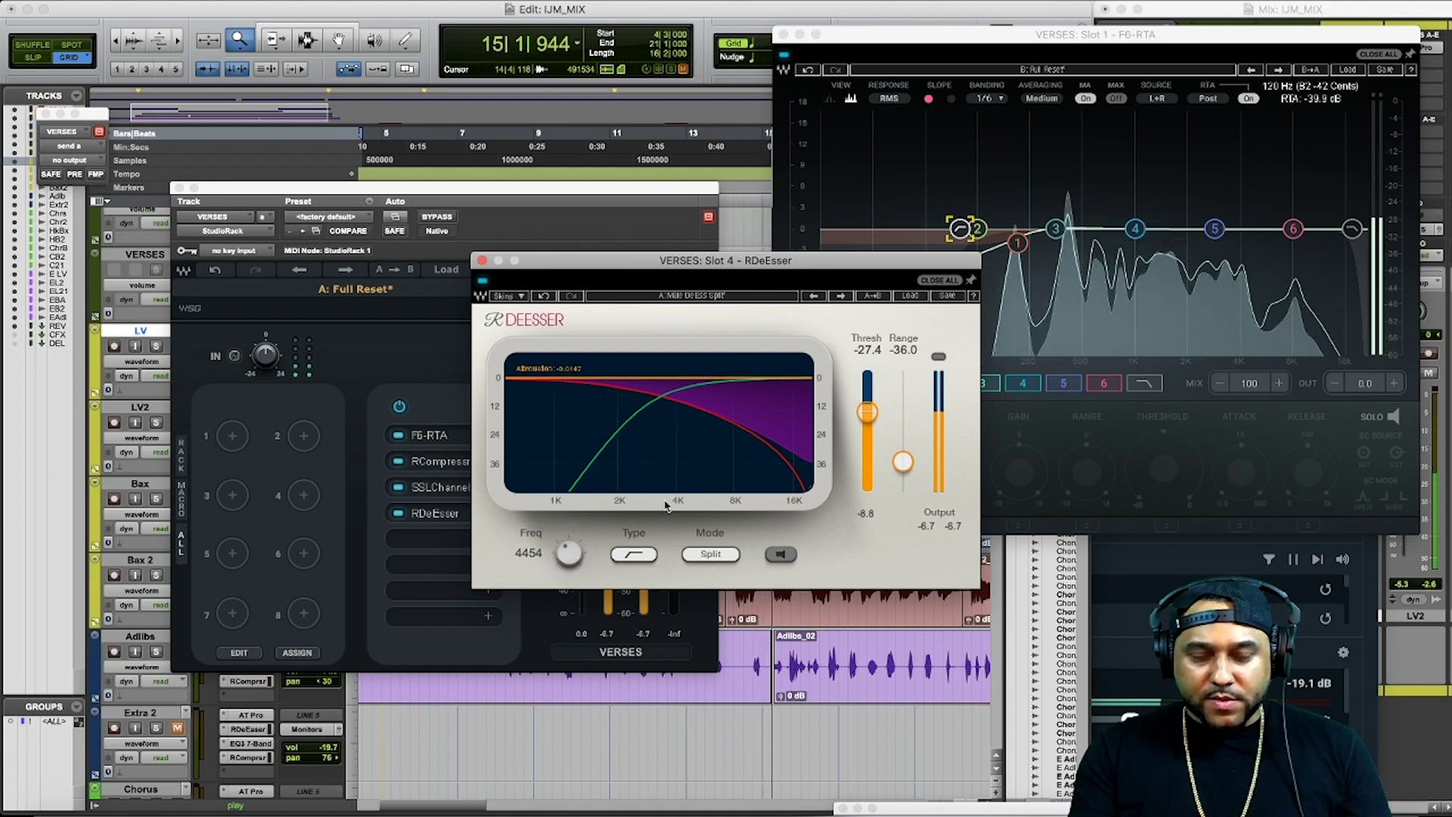
key("space")
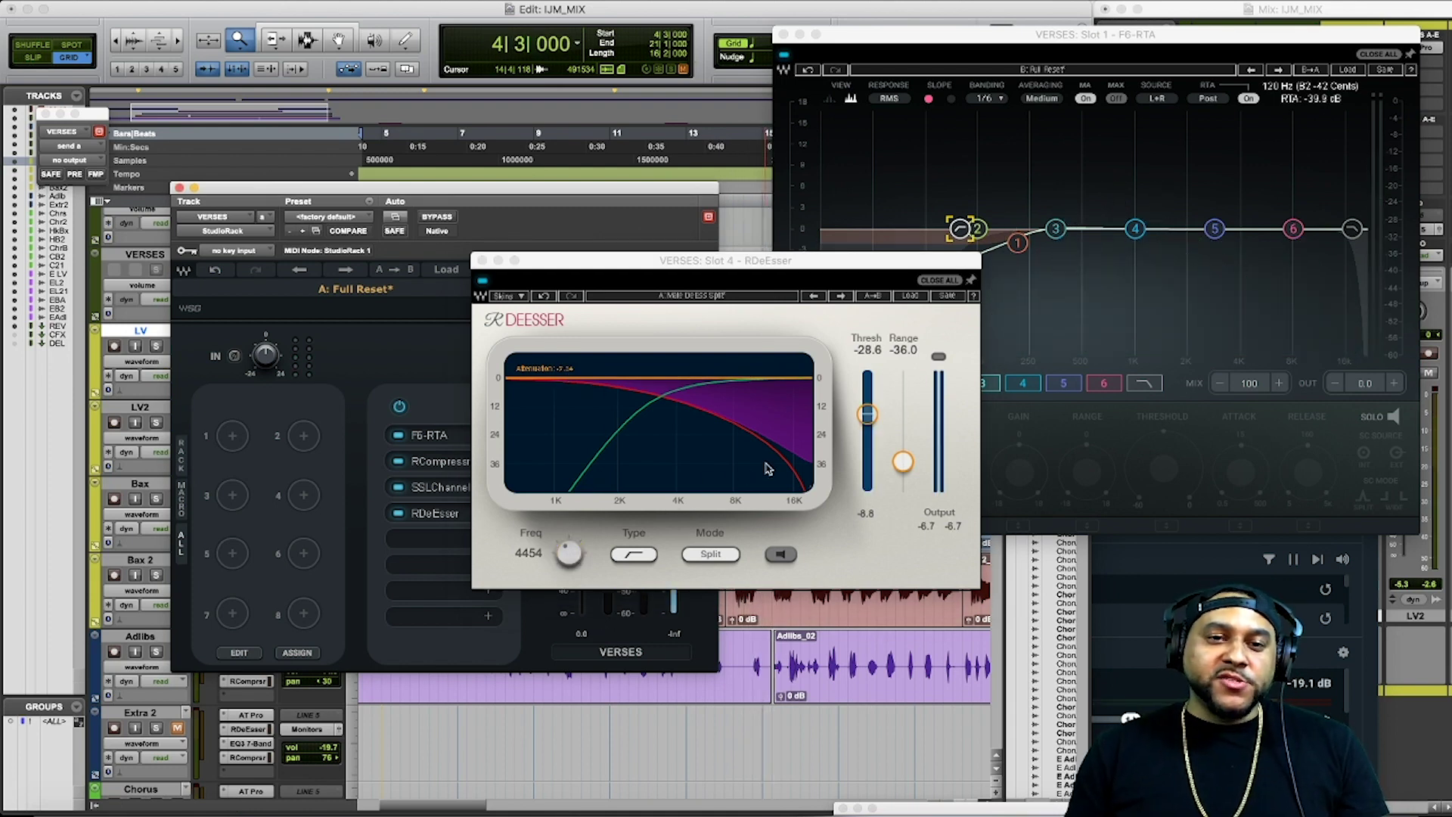
left_click(482, 260)
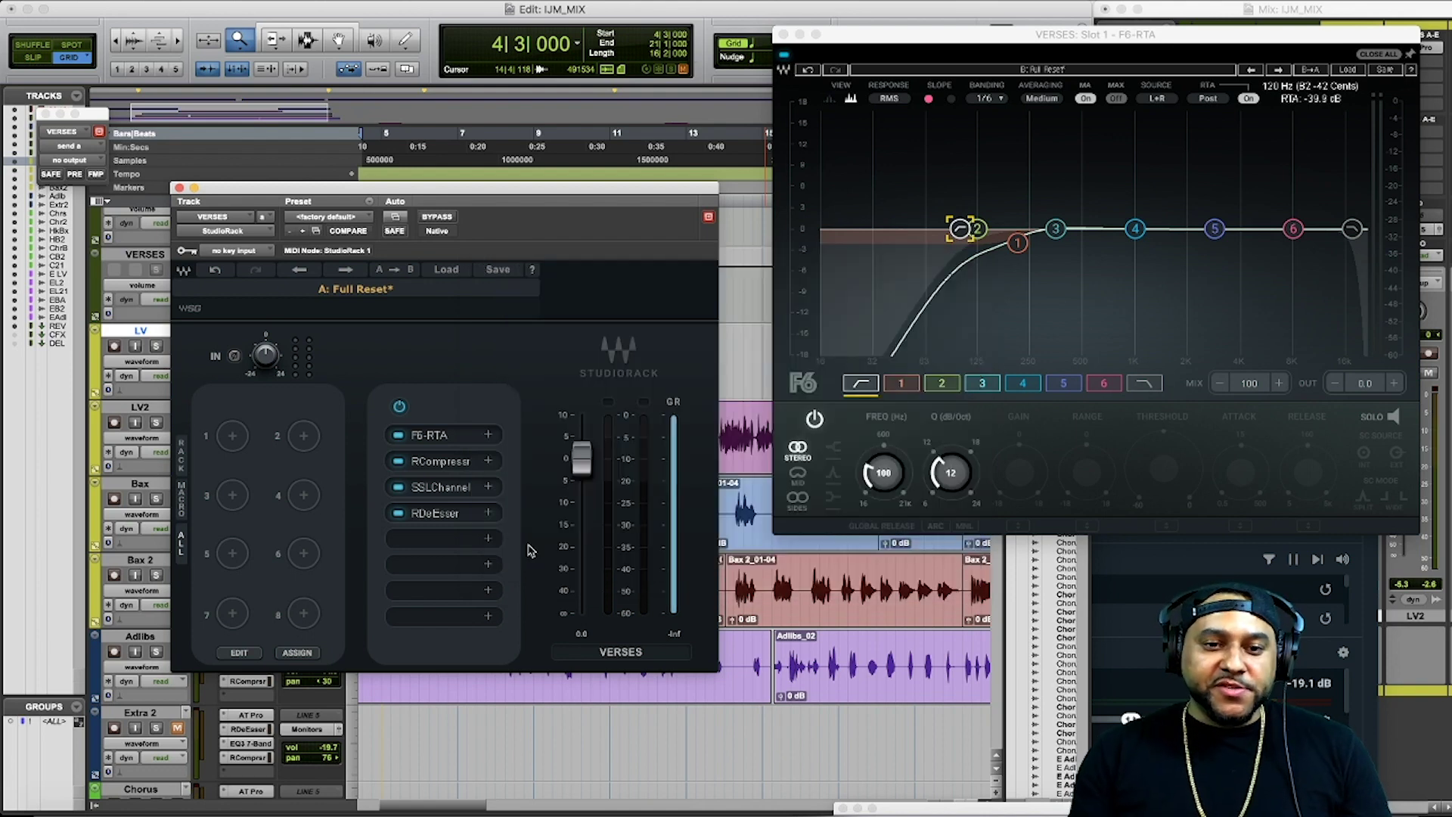
Step: Insert Abbey Road Saturator from the Harmonic category in StudioRack's fifth slot and load its artist preset Vocal Stressor
left_click(488, 542)
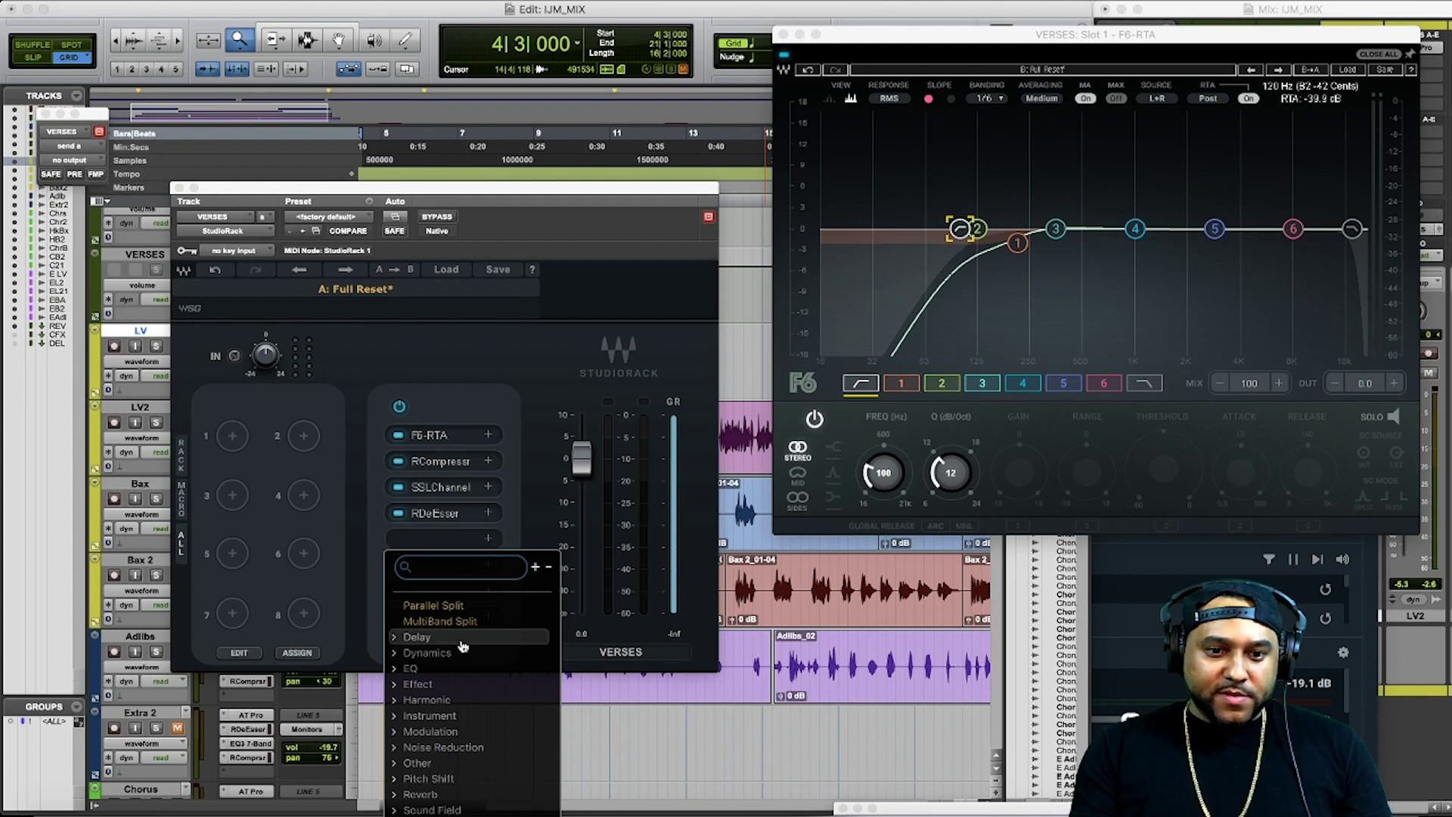
left_click(431, 700)
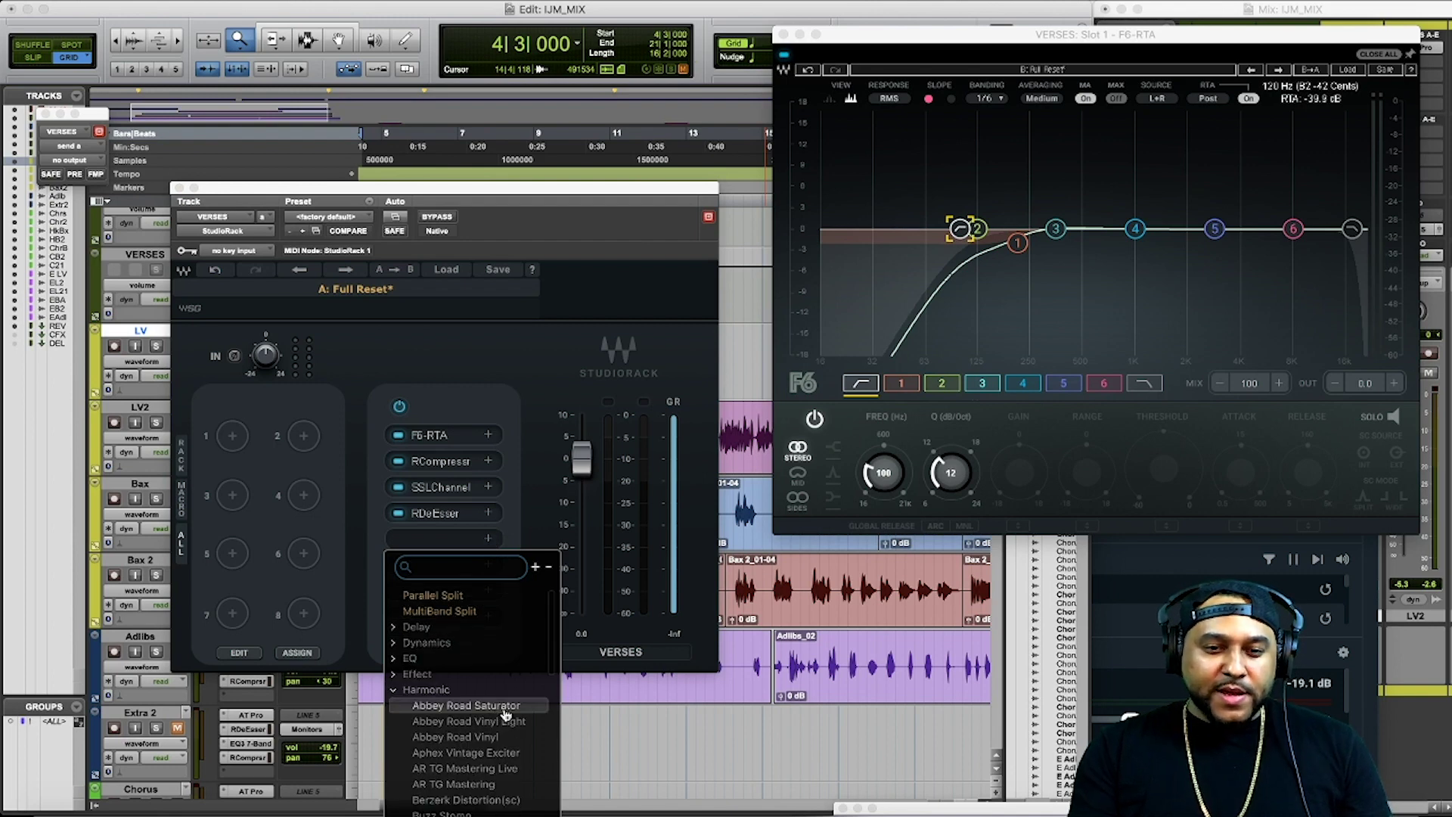
left_click(487, 708)
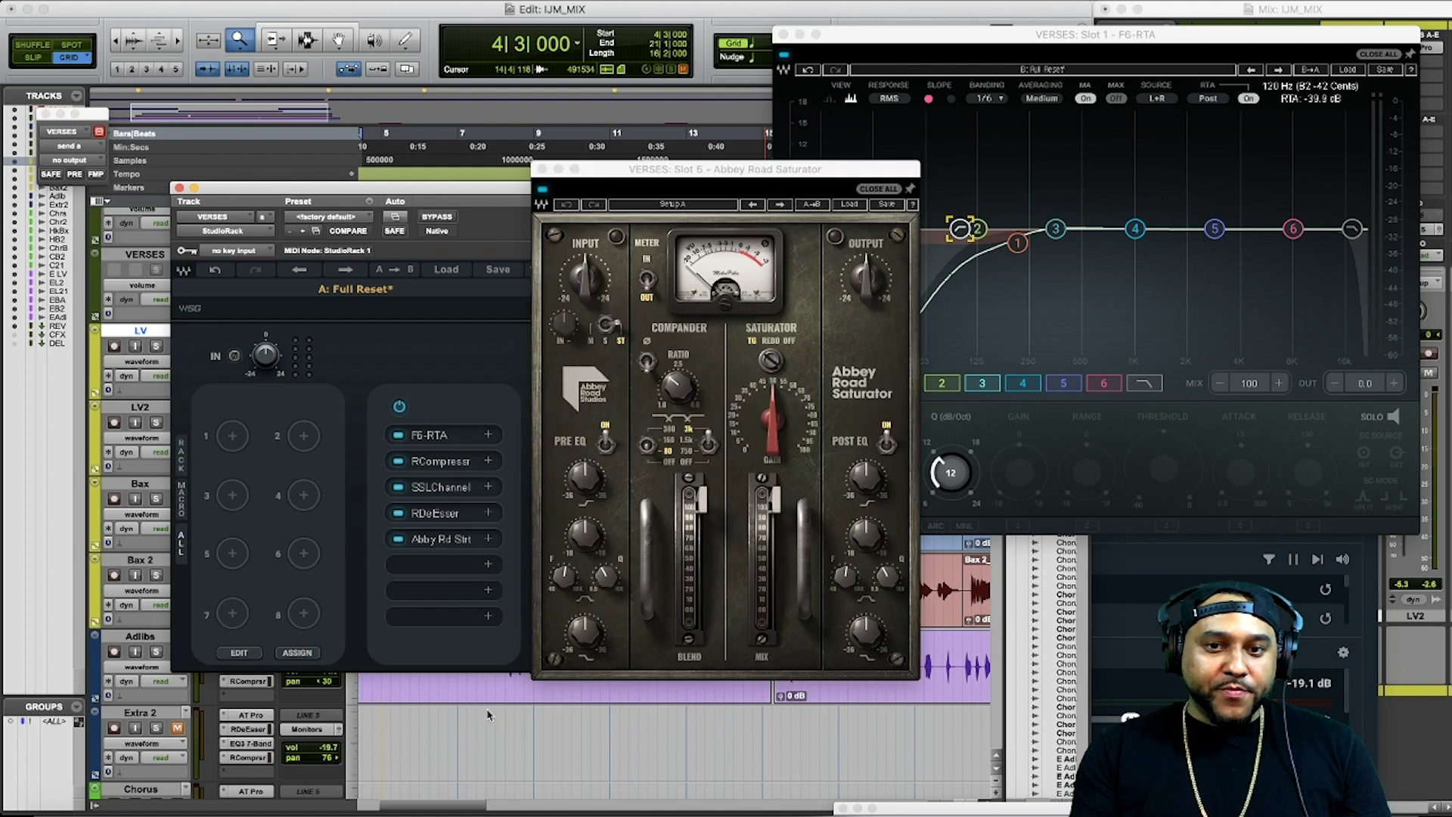
left_click(850, 204)
mouse_move(887, 304)
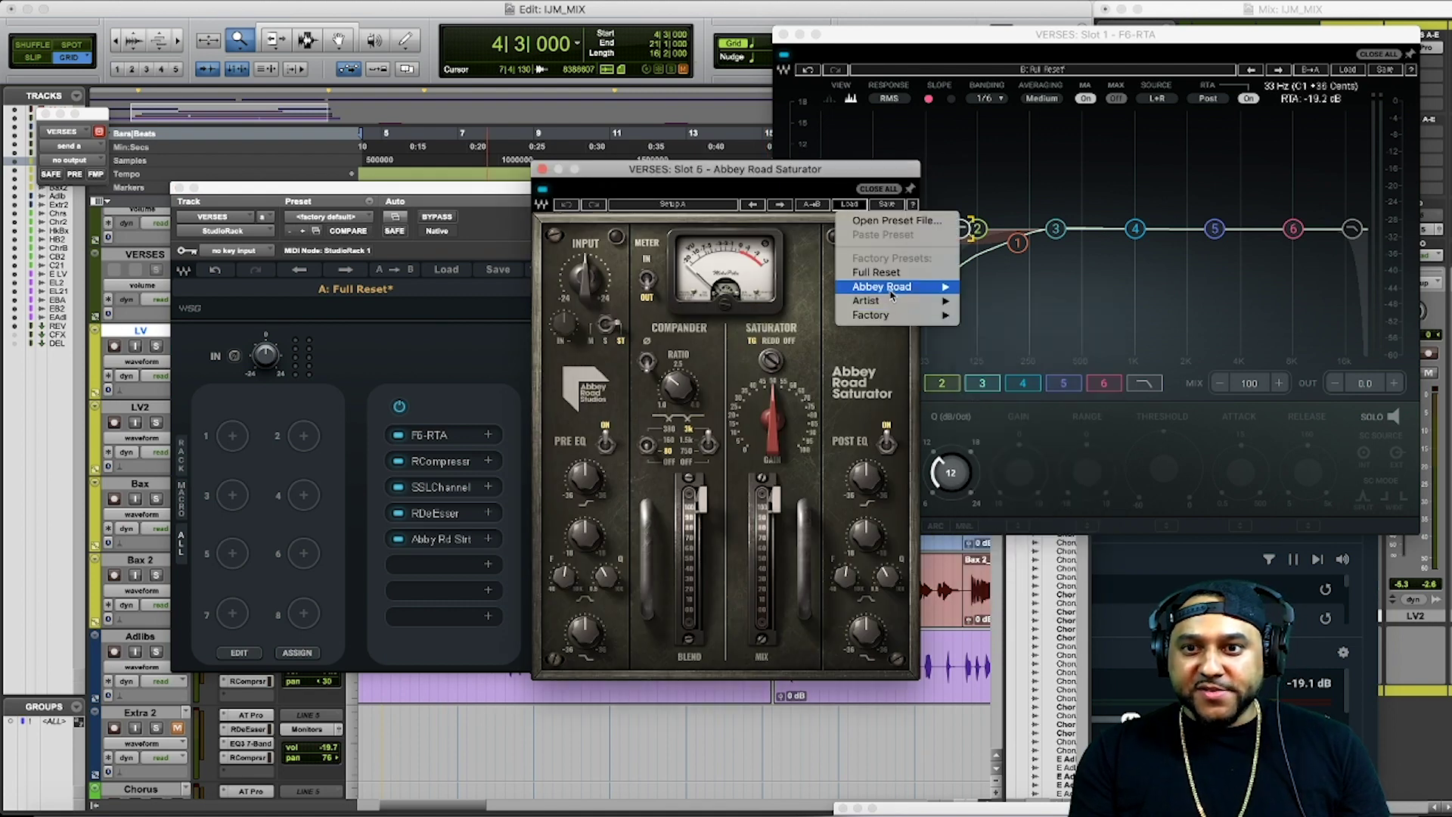
mouse_move(1046, 361)
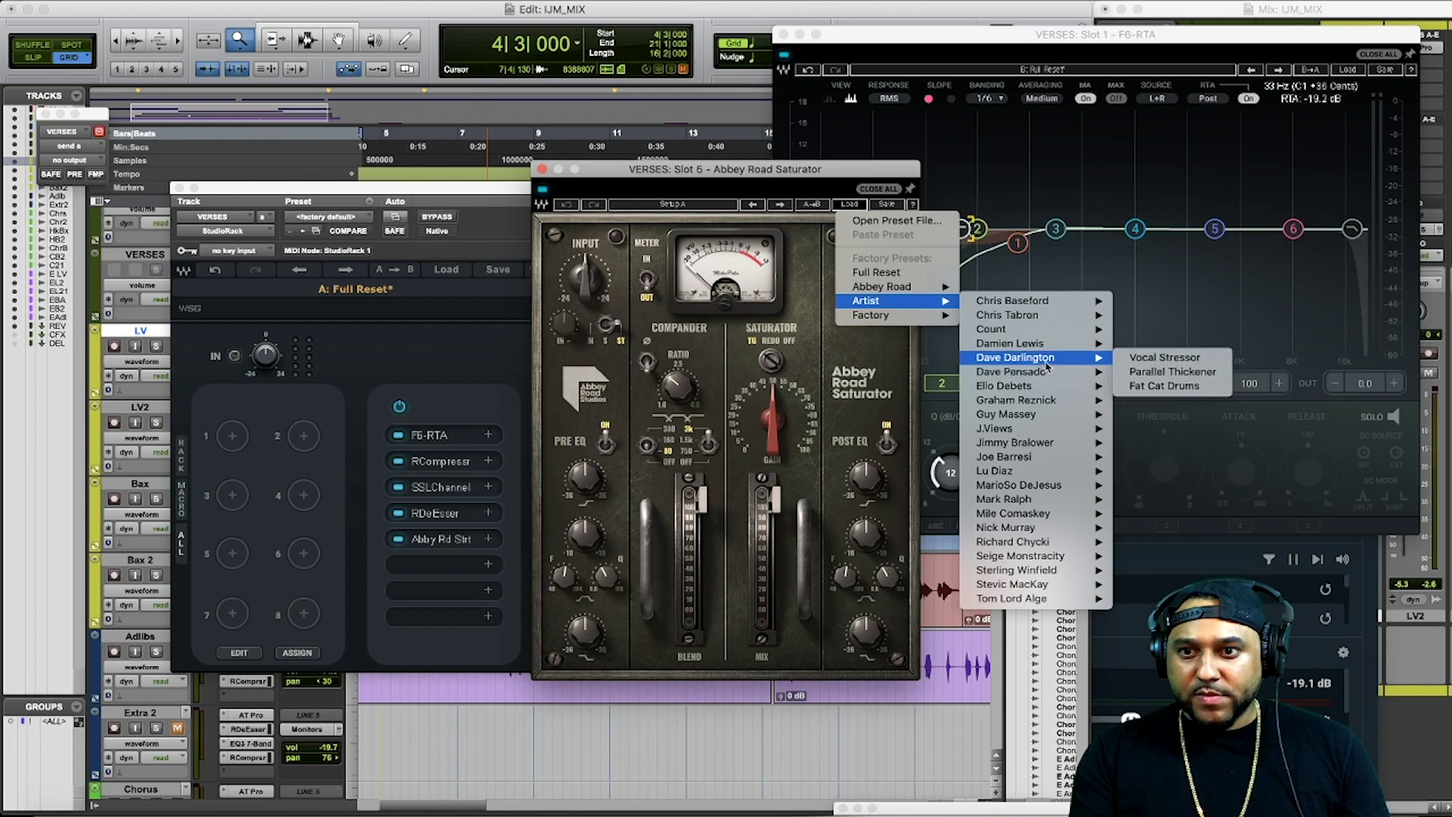
left_click(1151, 359)
Step: Play the verse through Abbey Road Saturator, lower its mix slightly, and reduce its output to about -2.1
key("space")
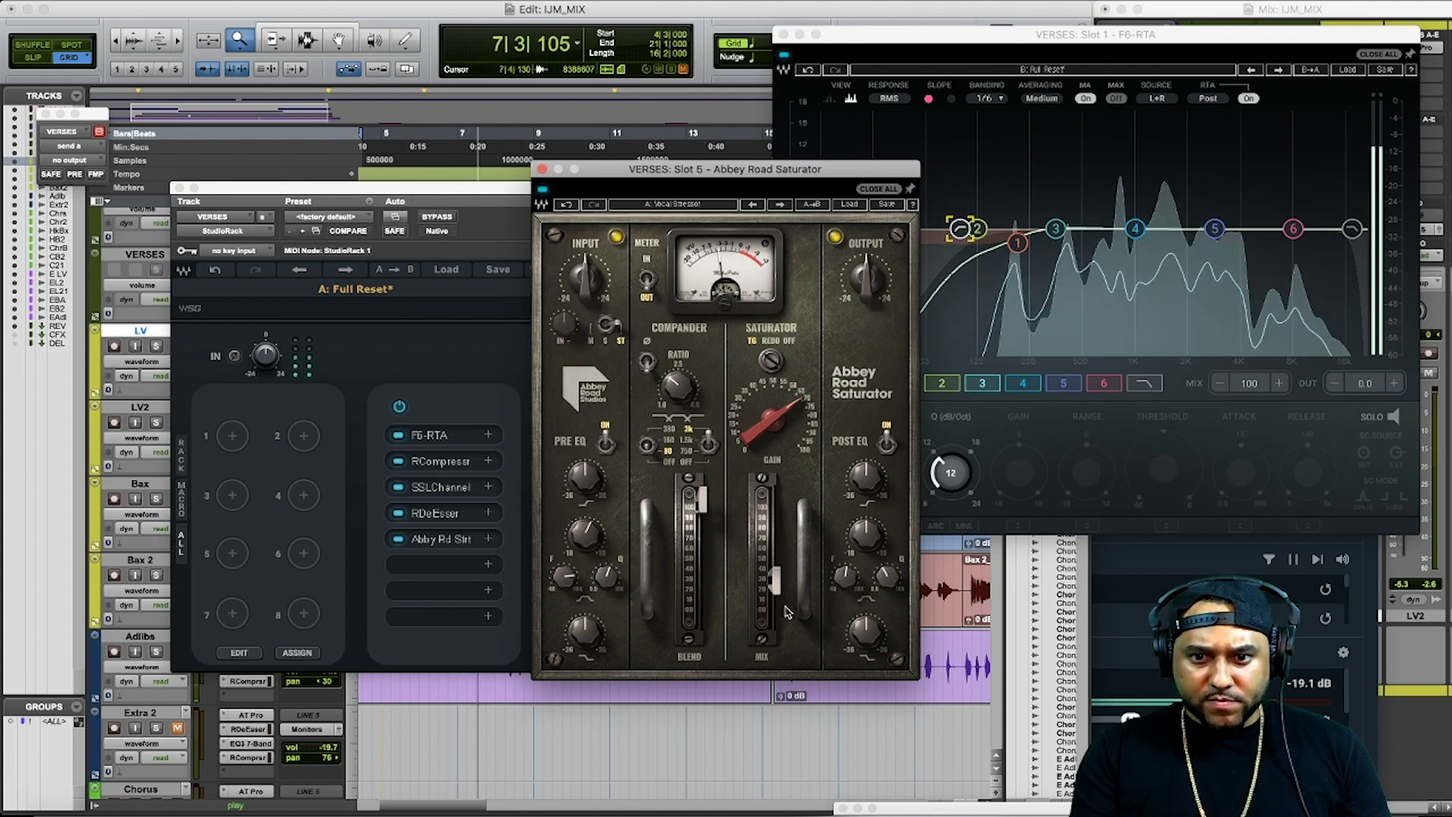
left_click(774, 581)
mouse_move(774, 581)
left_mouse_down()
mouse_move(774, 526)
mouse_move(774, 617)
mouse_move(774, 583)
left_mouse_up()
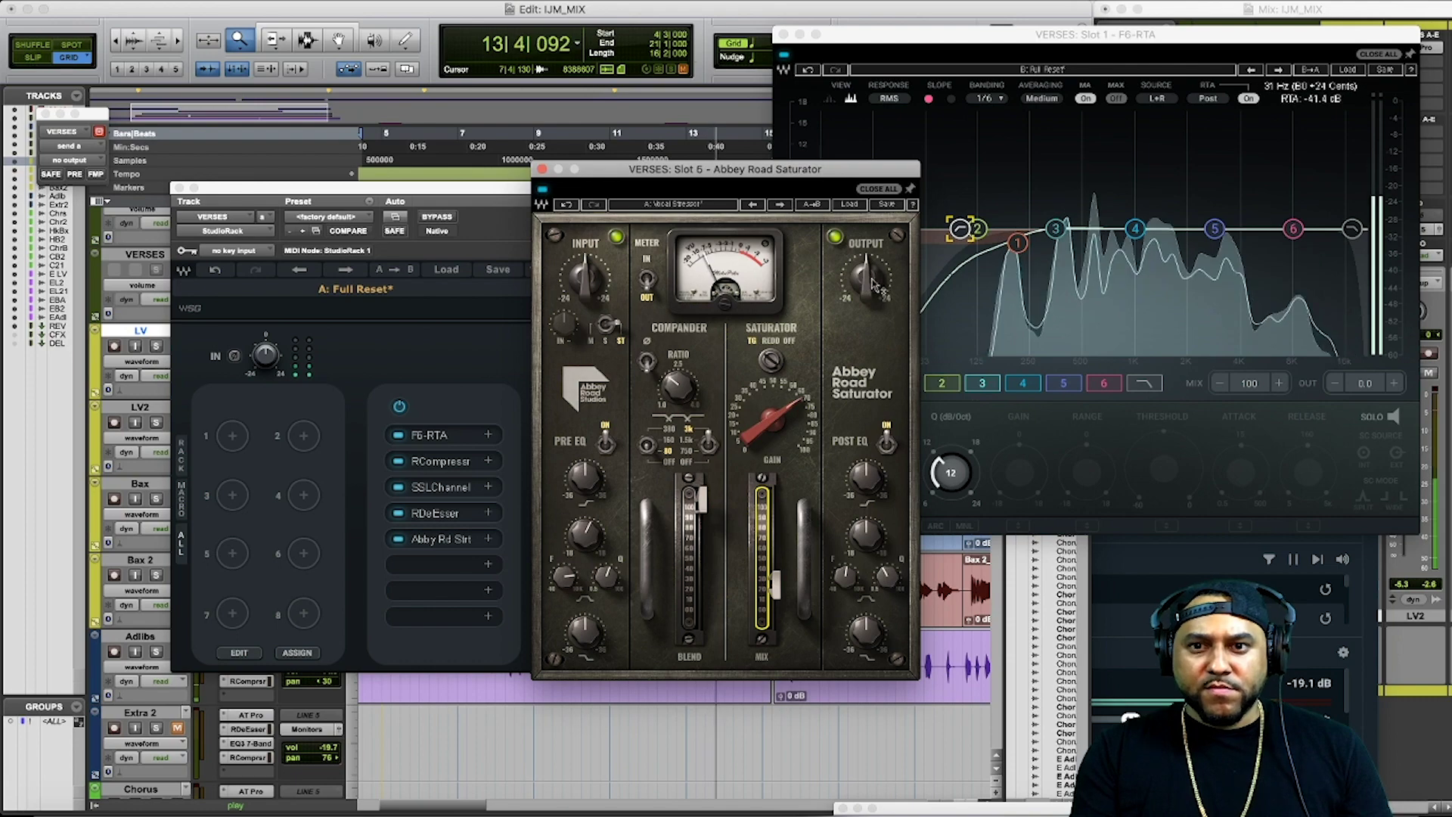
left_click_drag(866, 279, 865, 281)
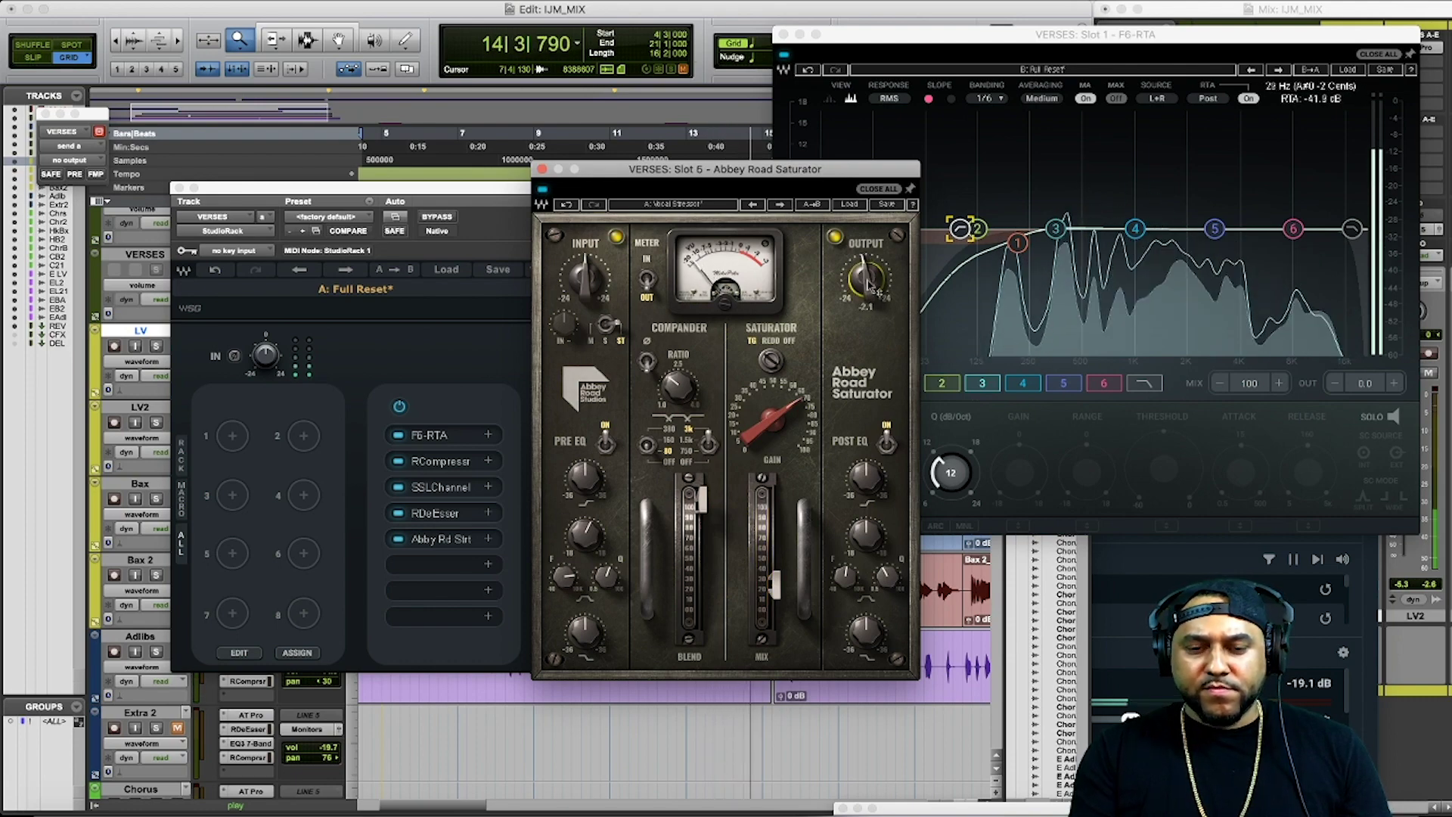
Step: Compare the verse with Abbey Road Saturator bypassed and re-enabled, stop playback, and return to its window
left_click(398, 539)
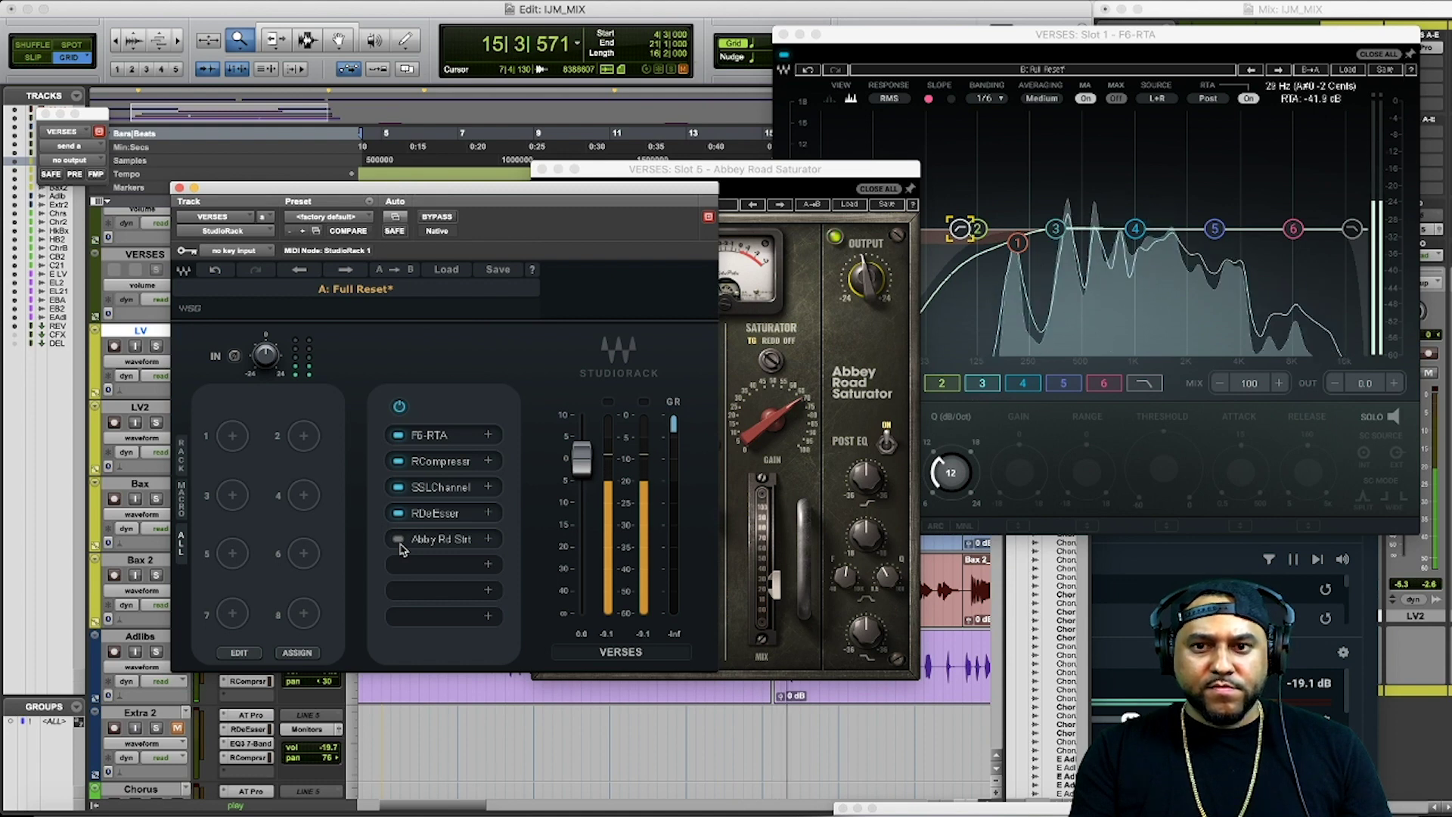
left_click(399, 541)
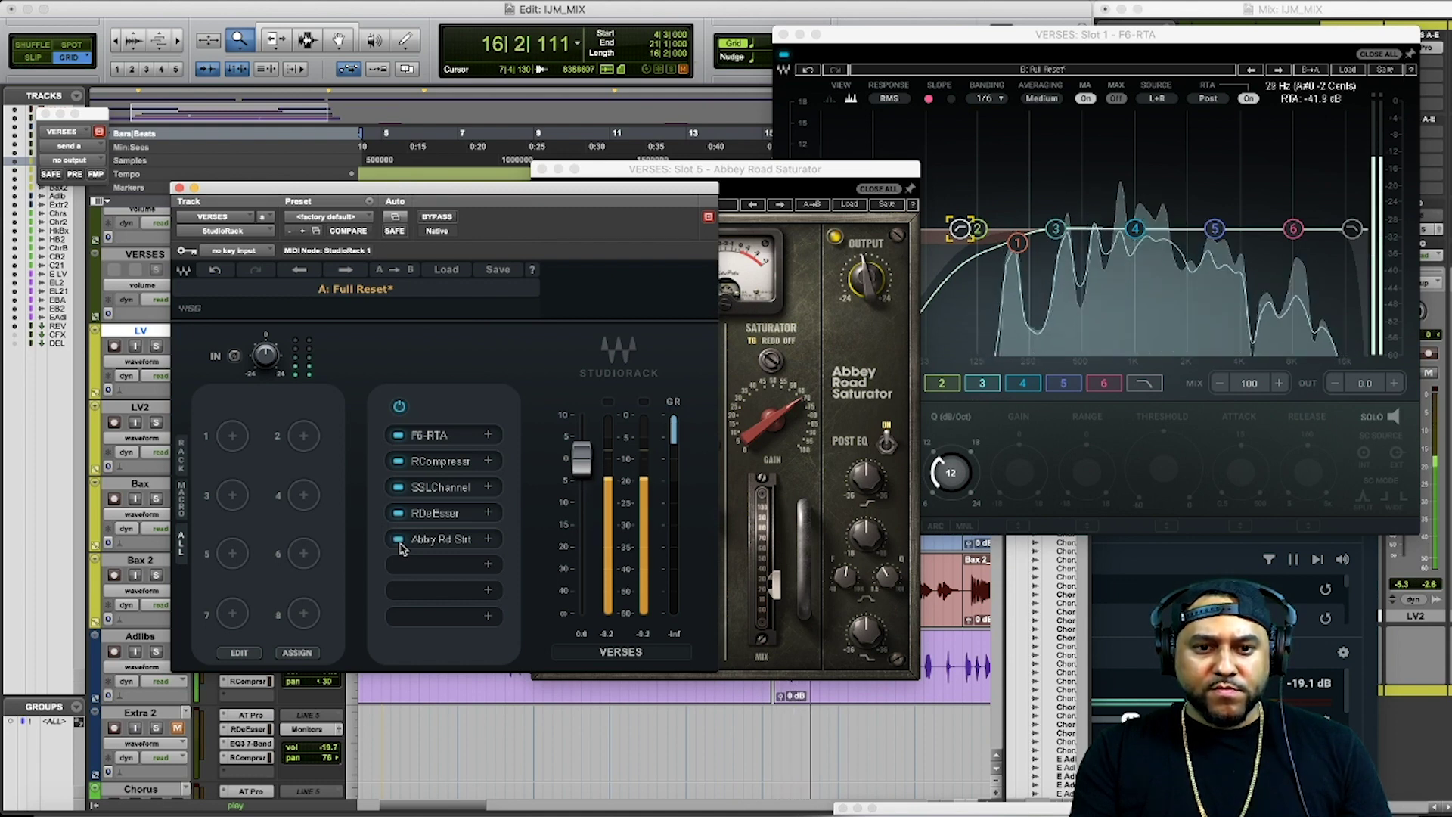
key("space")
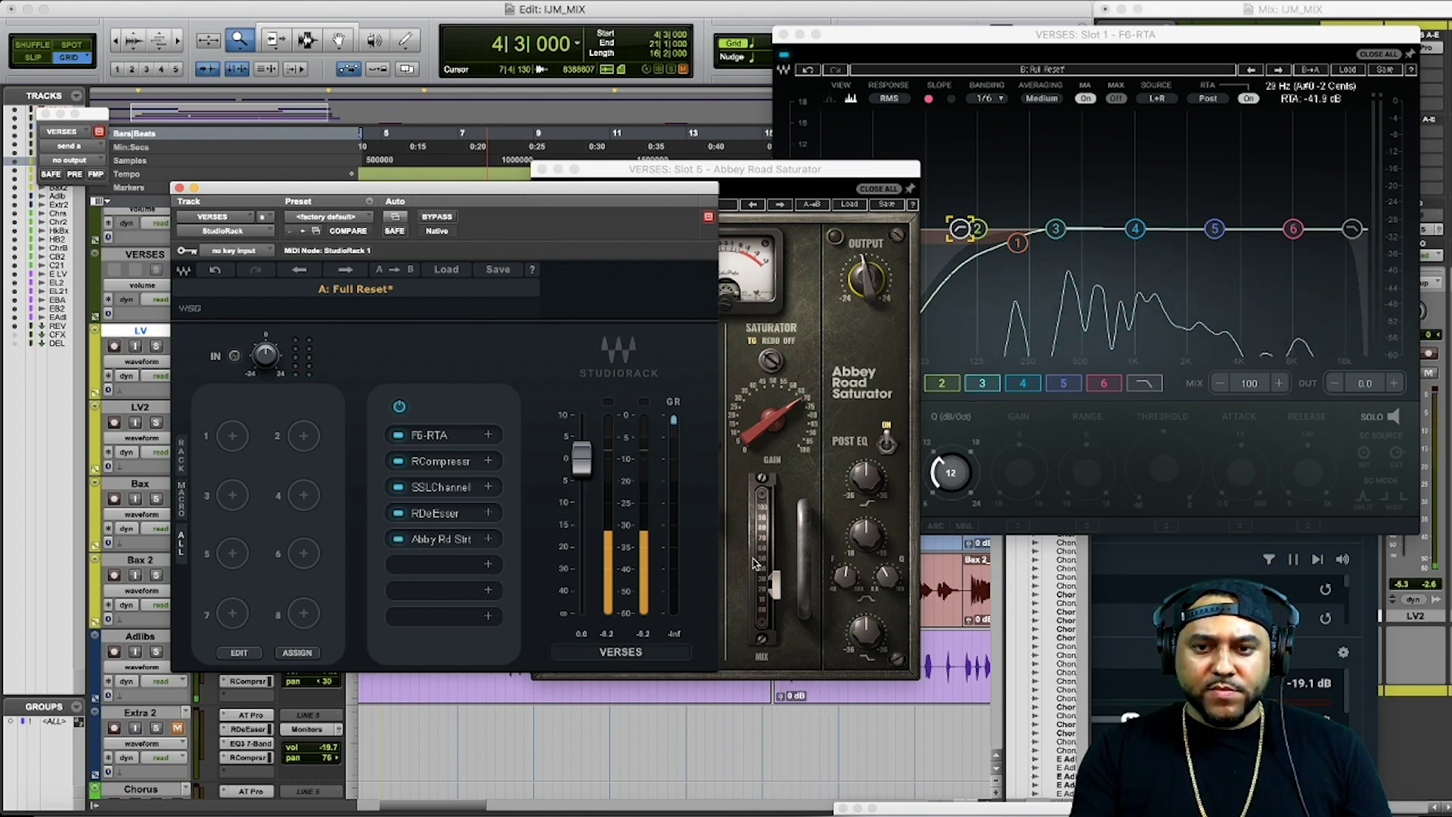
left_click(823, 342)
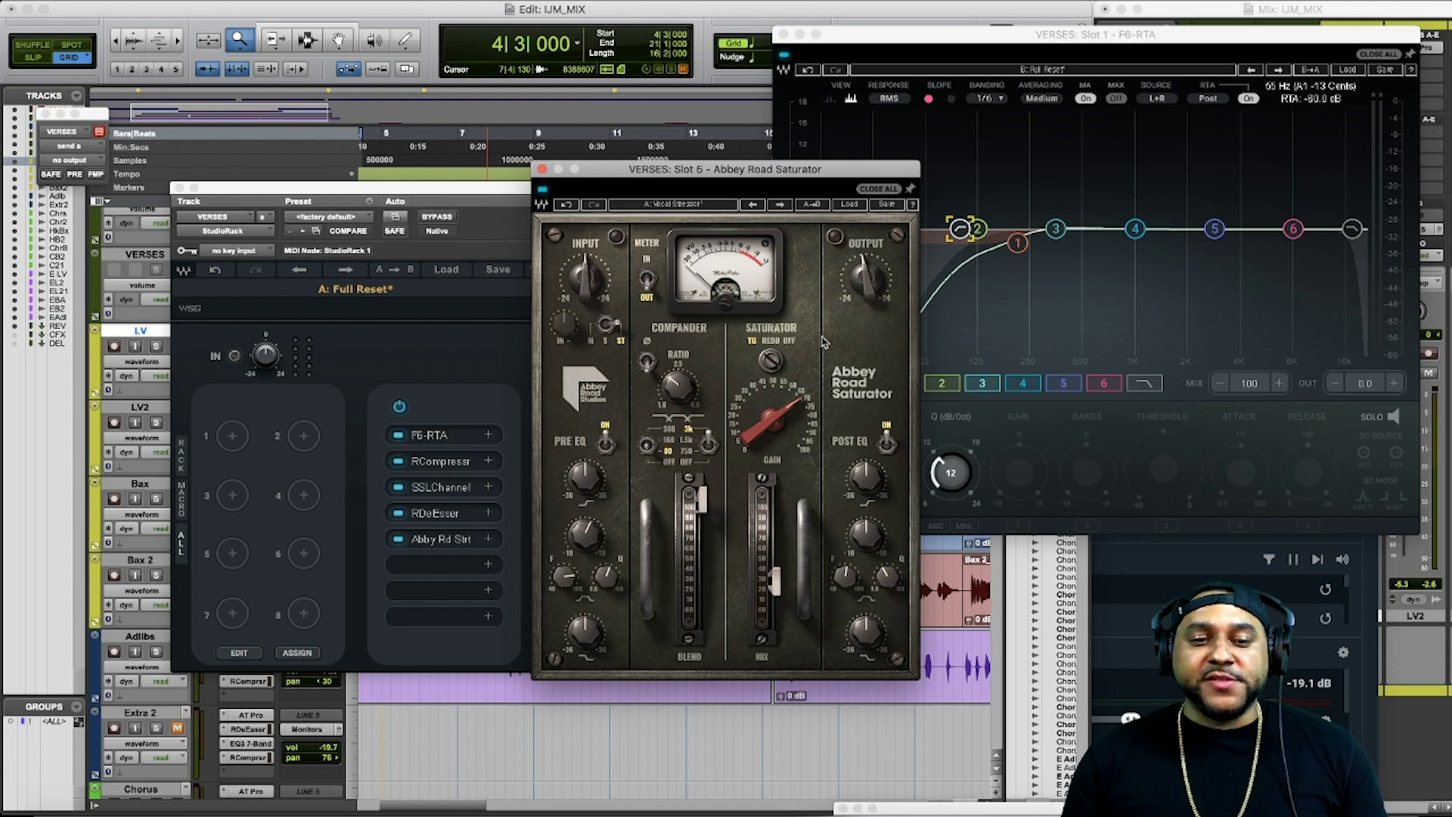
Step: Search the plugin list for "rvox", insert RVox in StudioRack's sixth slot, and load its artist preset Lead Vocal
left_click(493, 575)
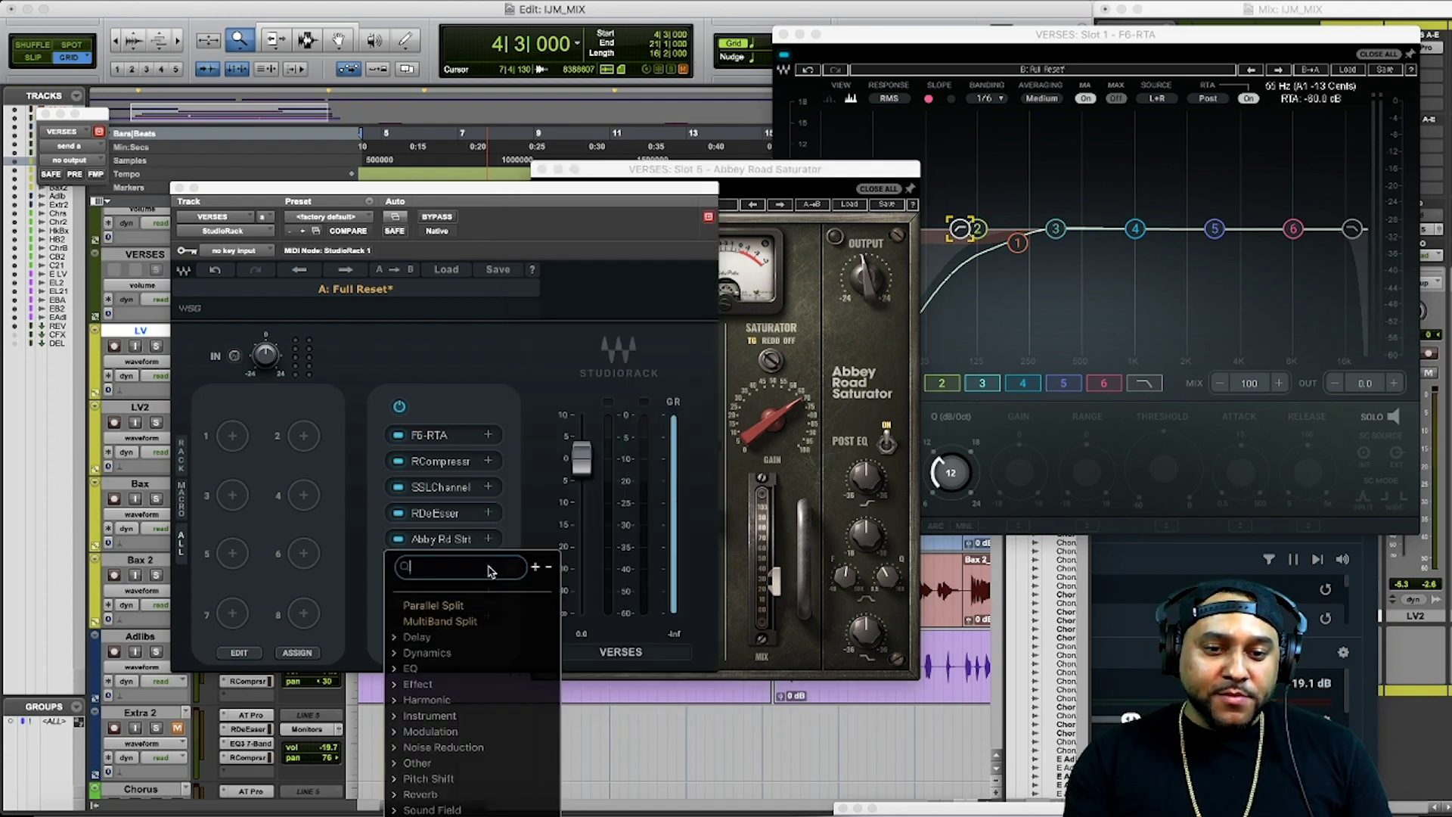
type("rvox")
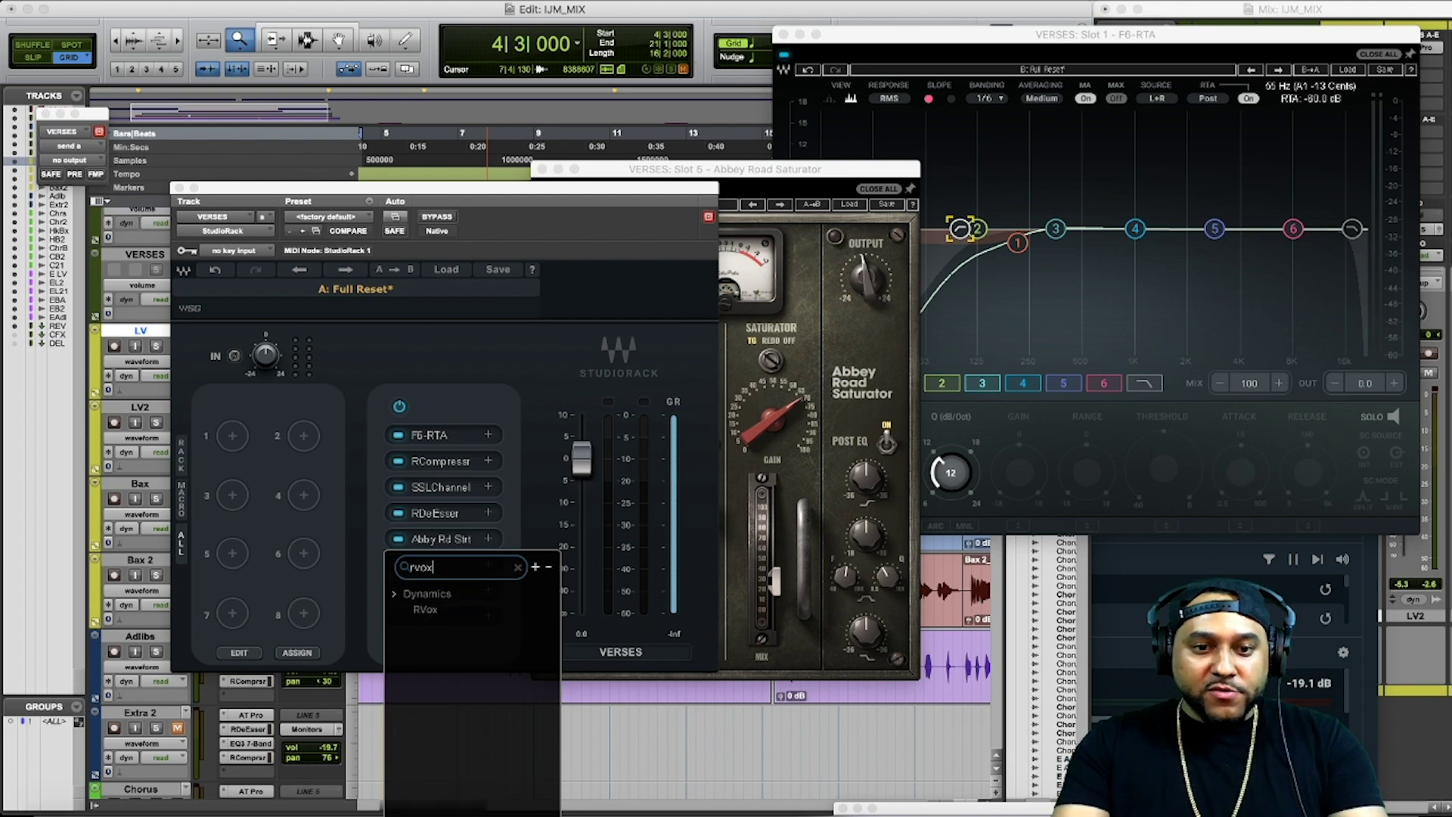
left_click(427, 609)
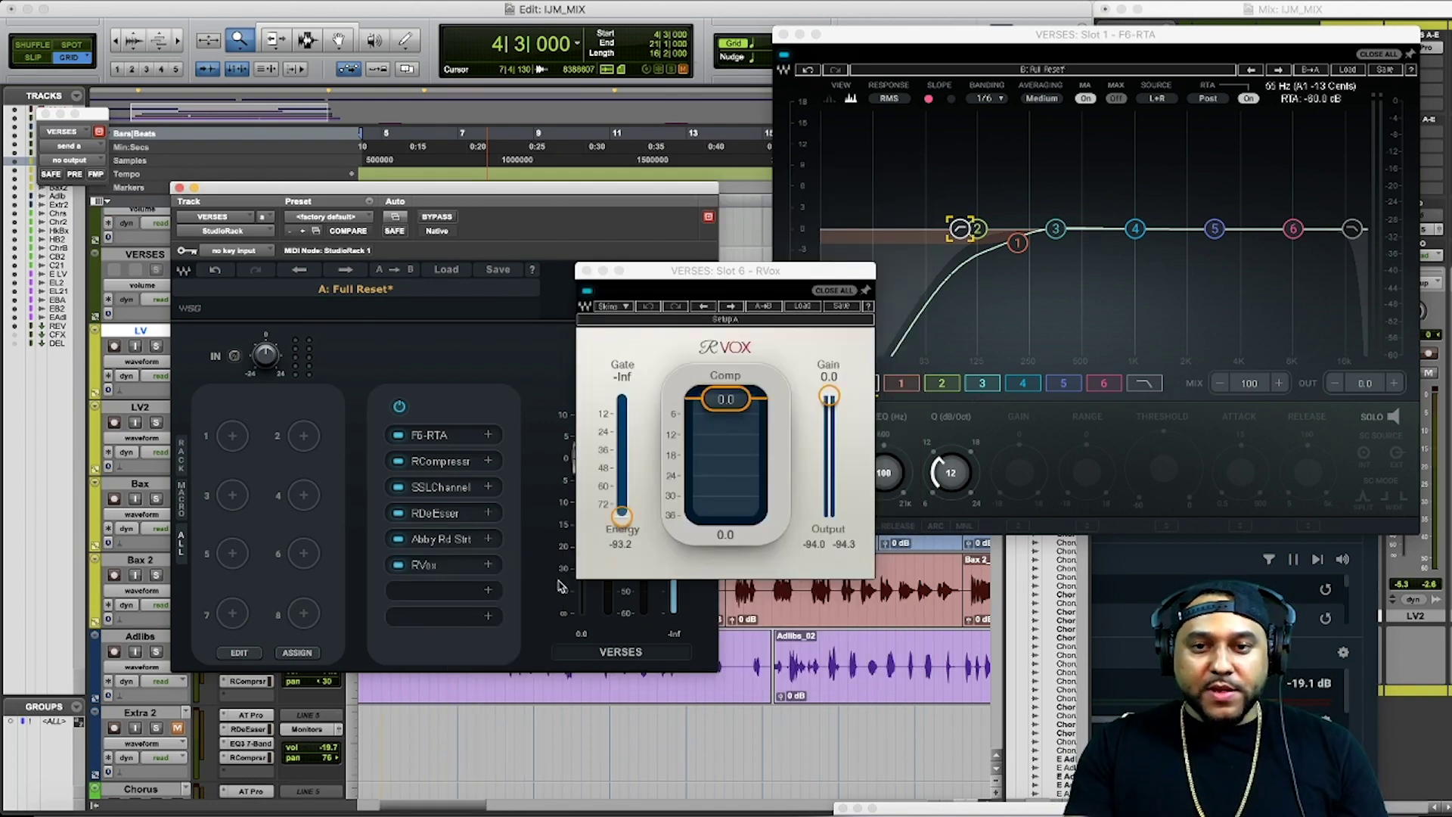
left_click(804, 307)
mouse_move(827, 401)
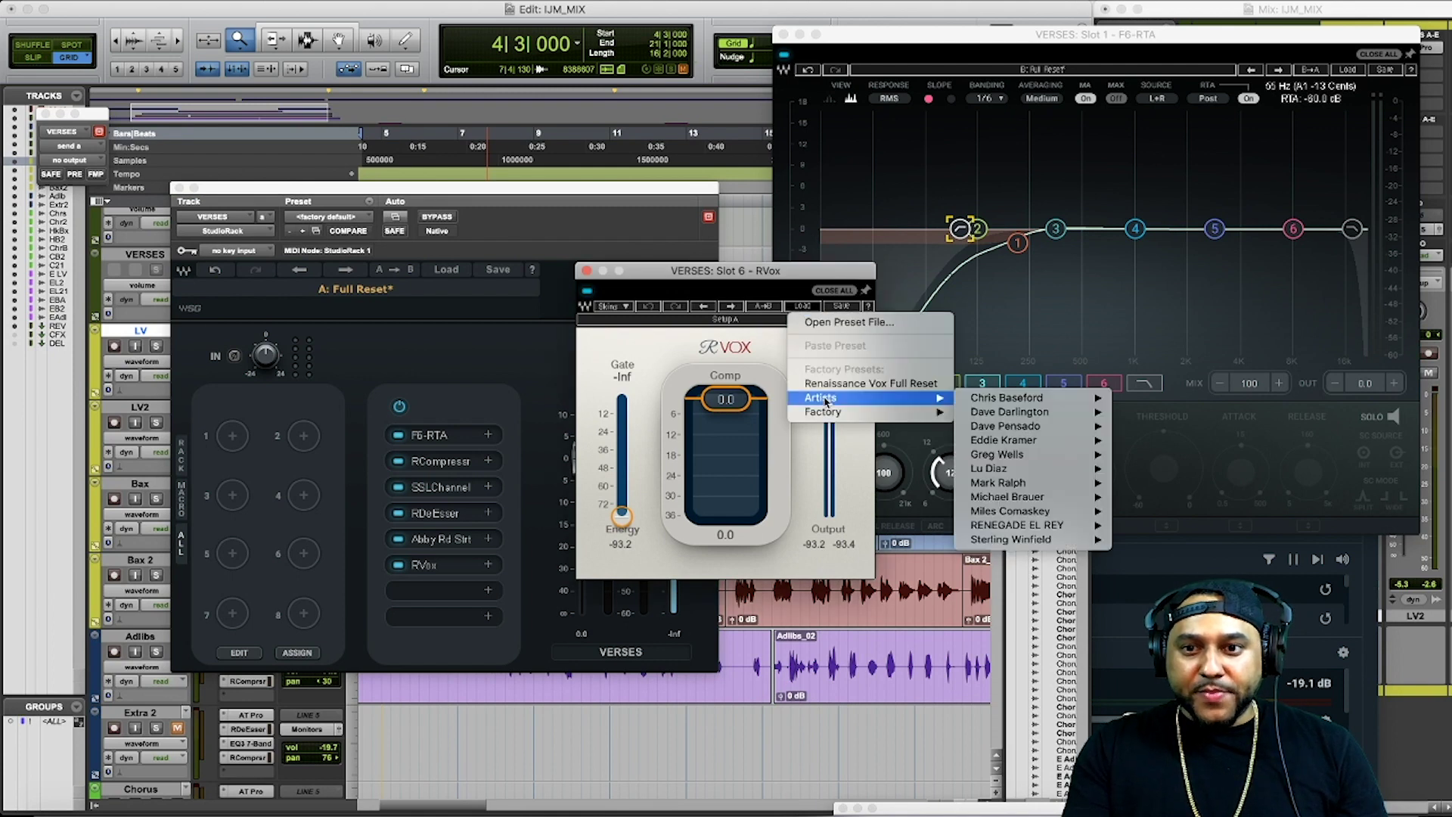
mouse_move(973, 398)
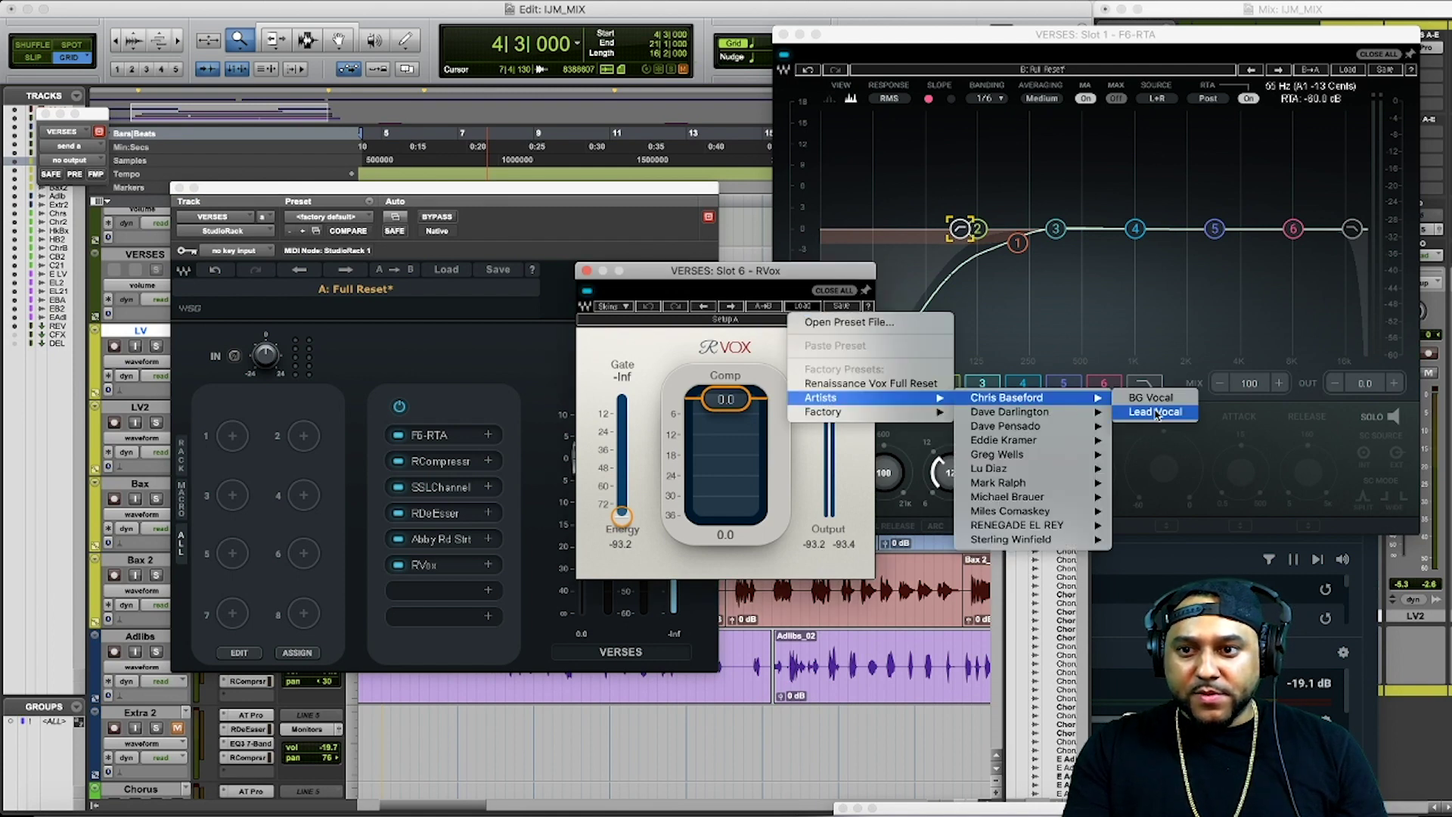
left_click(1156, 412)
Step: Play the verse through RVox and lower its gain to -6.0
left_click(400, 571)
key("space")
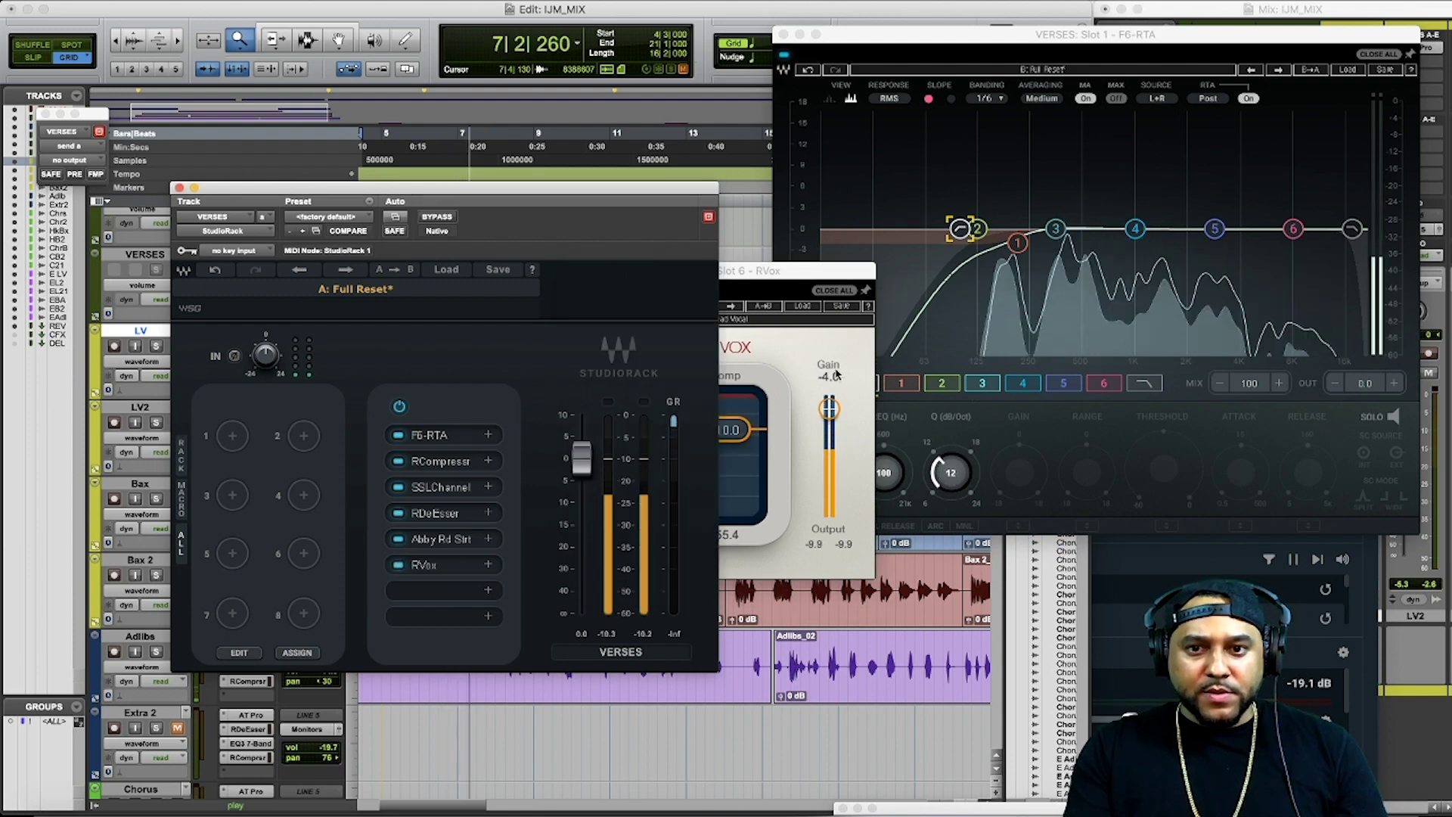
left_click(829, 409)
left_click_drag(829, 409, 829, 414)
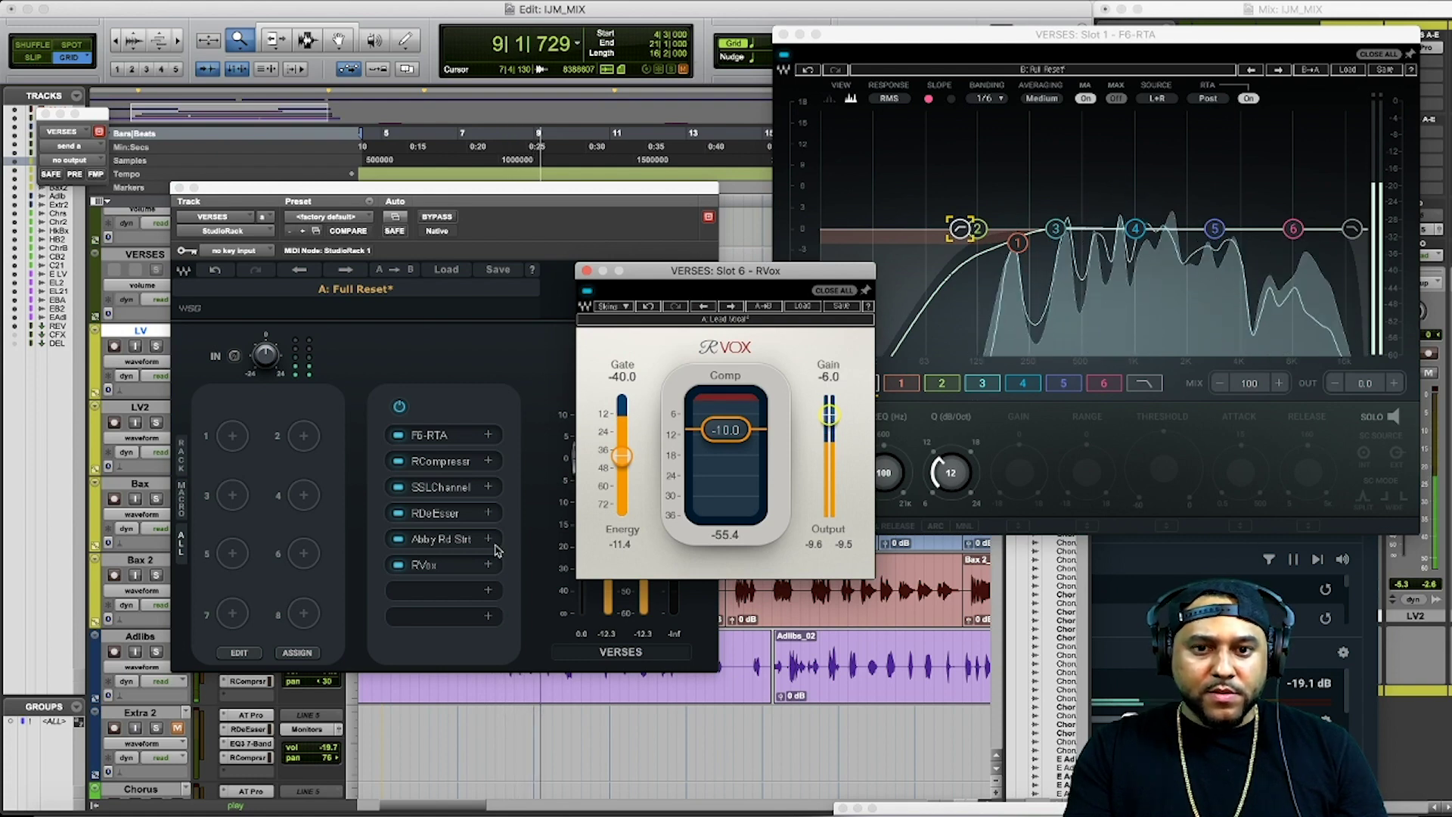
Step: Compare the playing verse with RVox bypassed and re-enabled in StudioRack
left_click(423, 565)
left_click(398, 566)
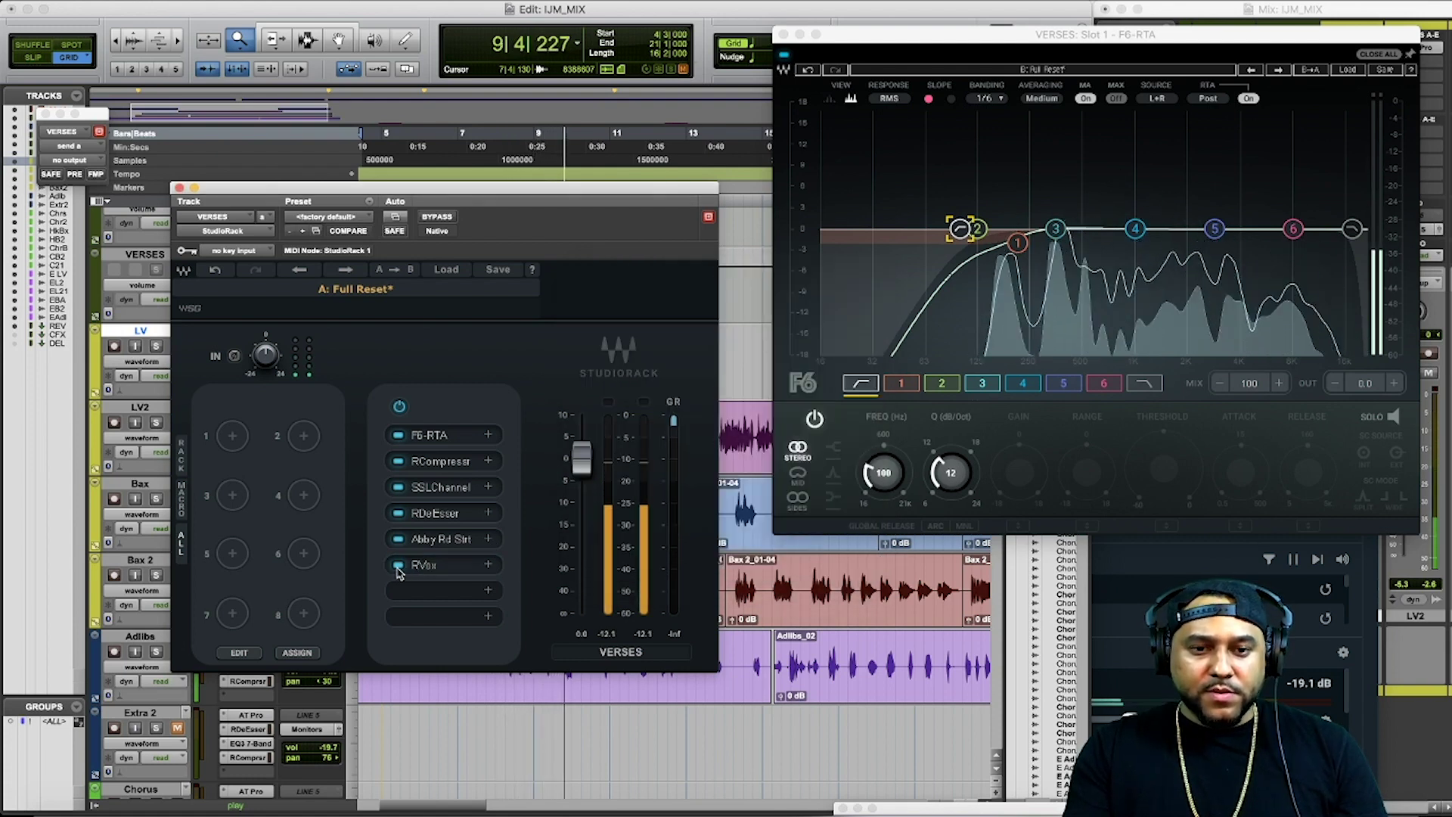
left_click(400, 572)
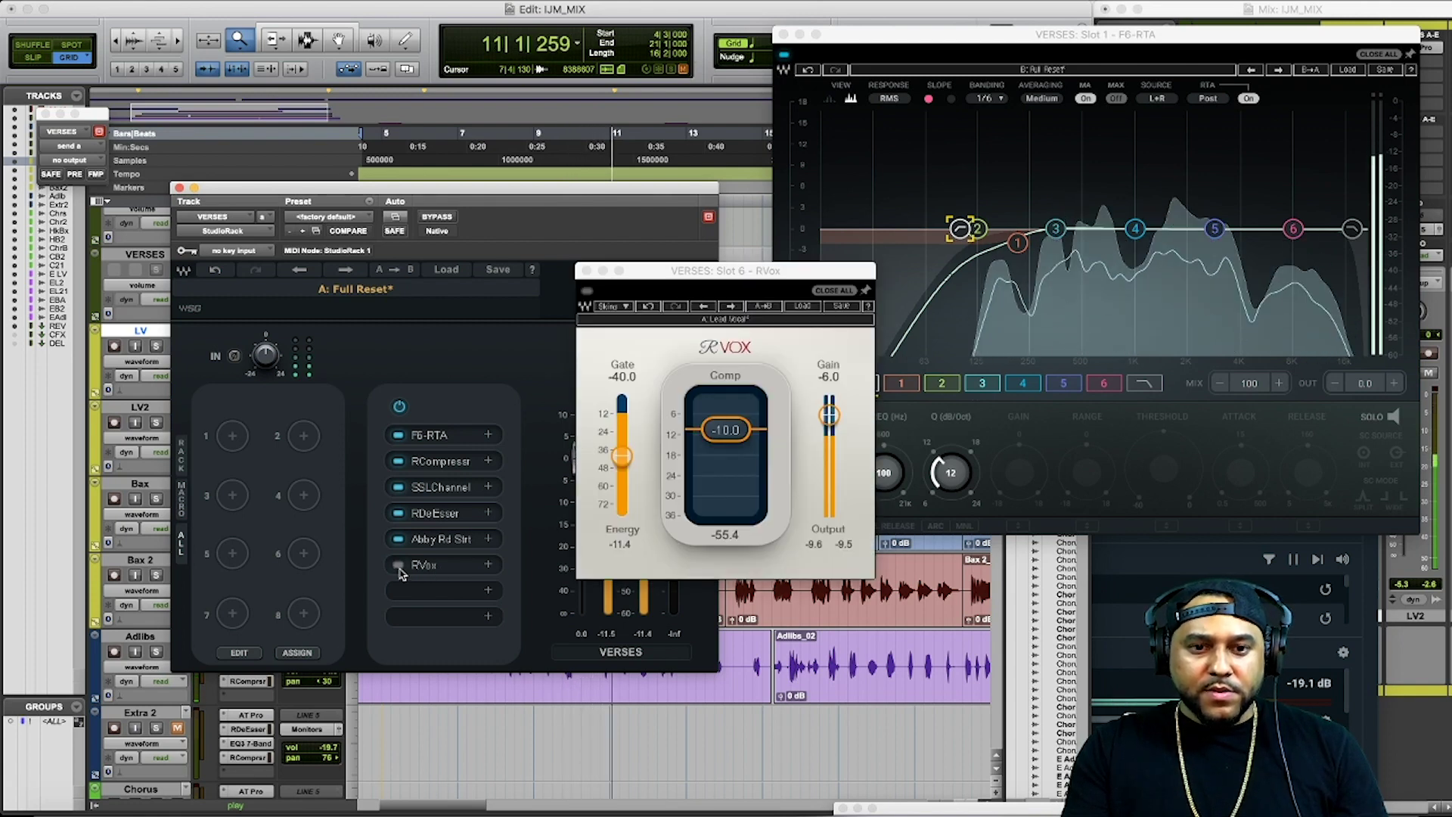
left_click(399, 565)
left_click(814, 428)
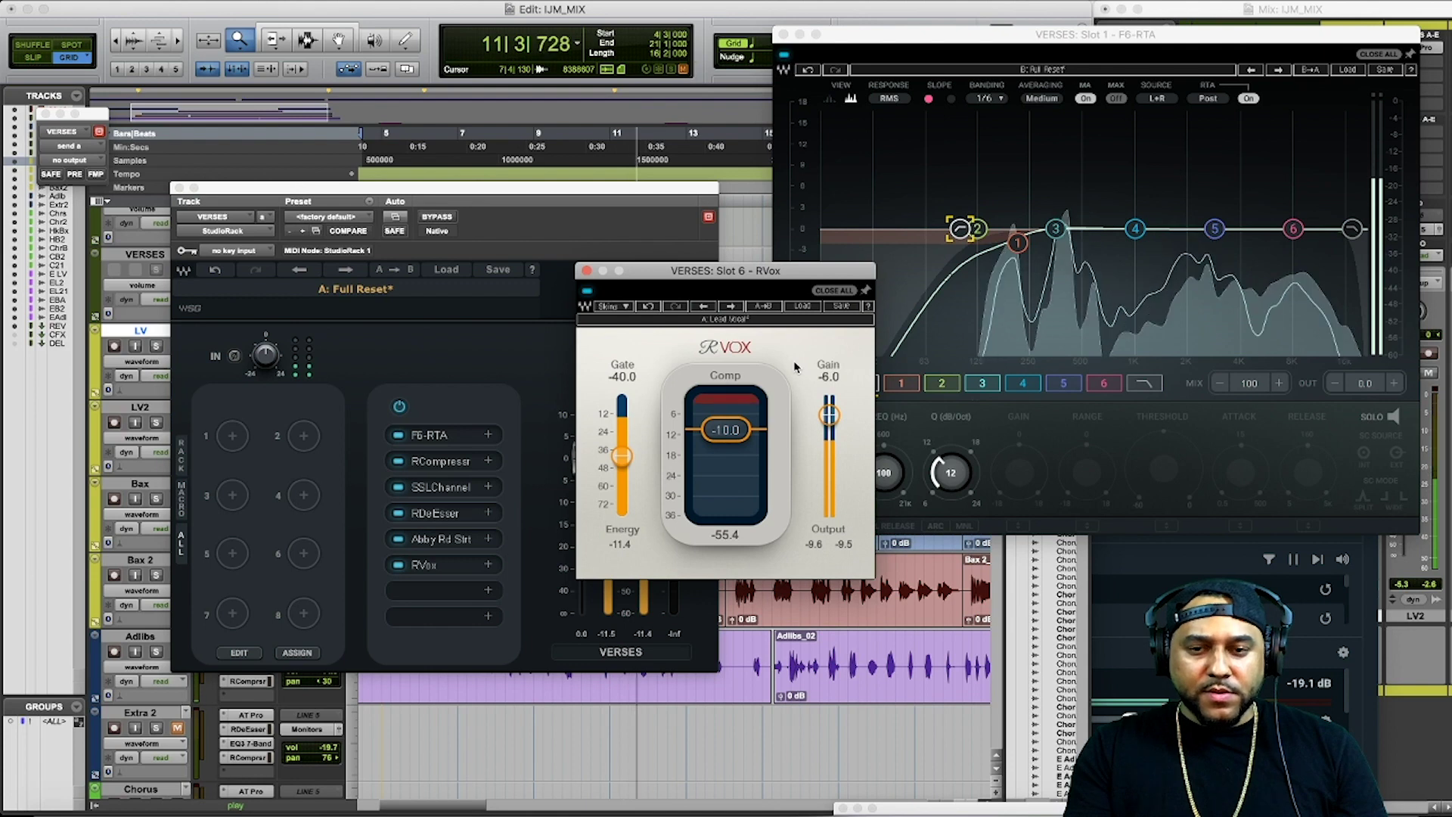
Step: Try RVox's compression at -13.0, set it back to -10.0, and stop playback
left_click_drag(735, 433, 735, 448)
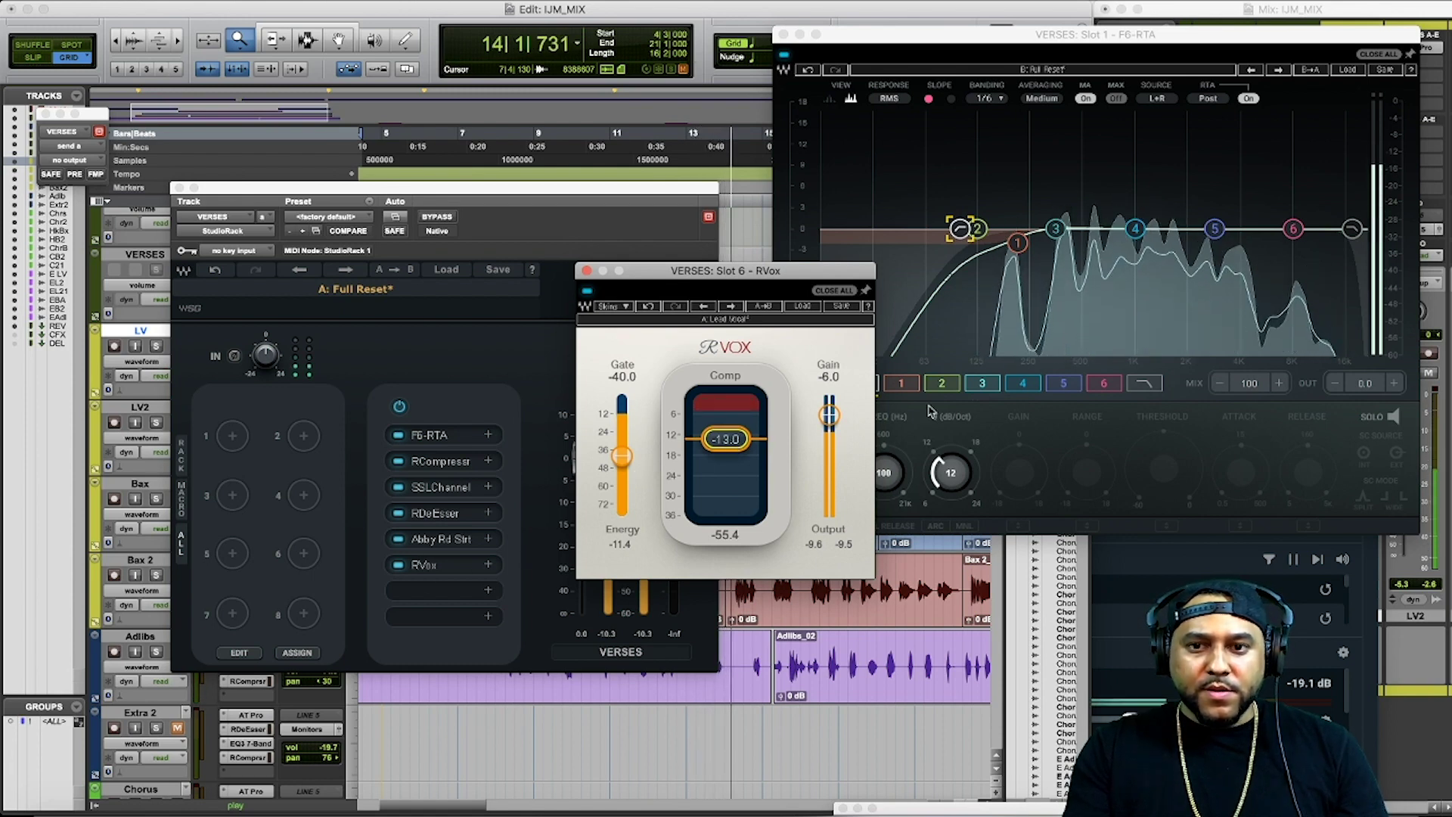
left_click_drag(726, 439, 725, 429)
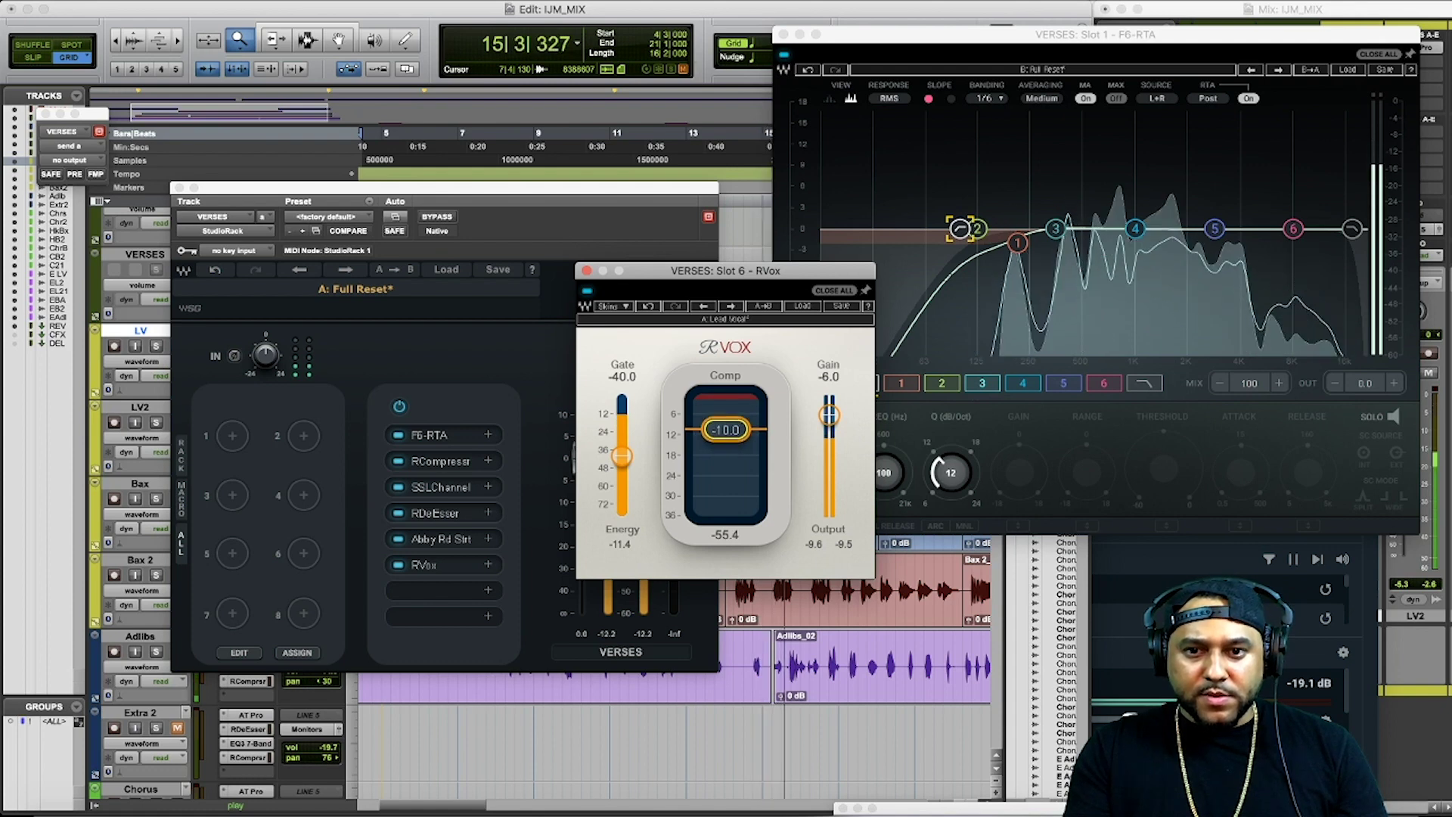
left_click(409, 558)
key("space")
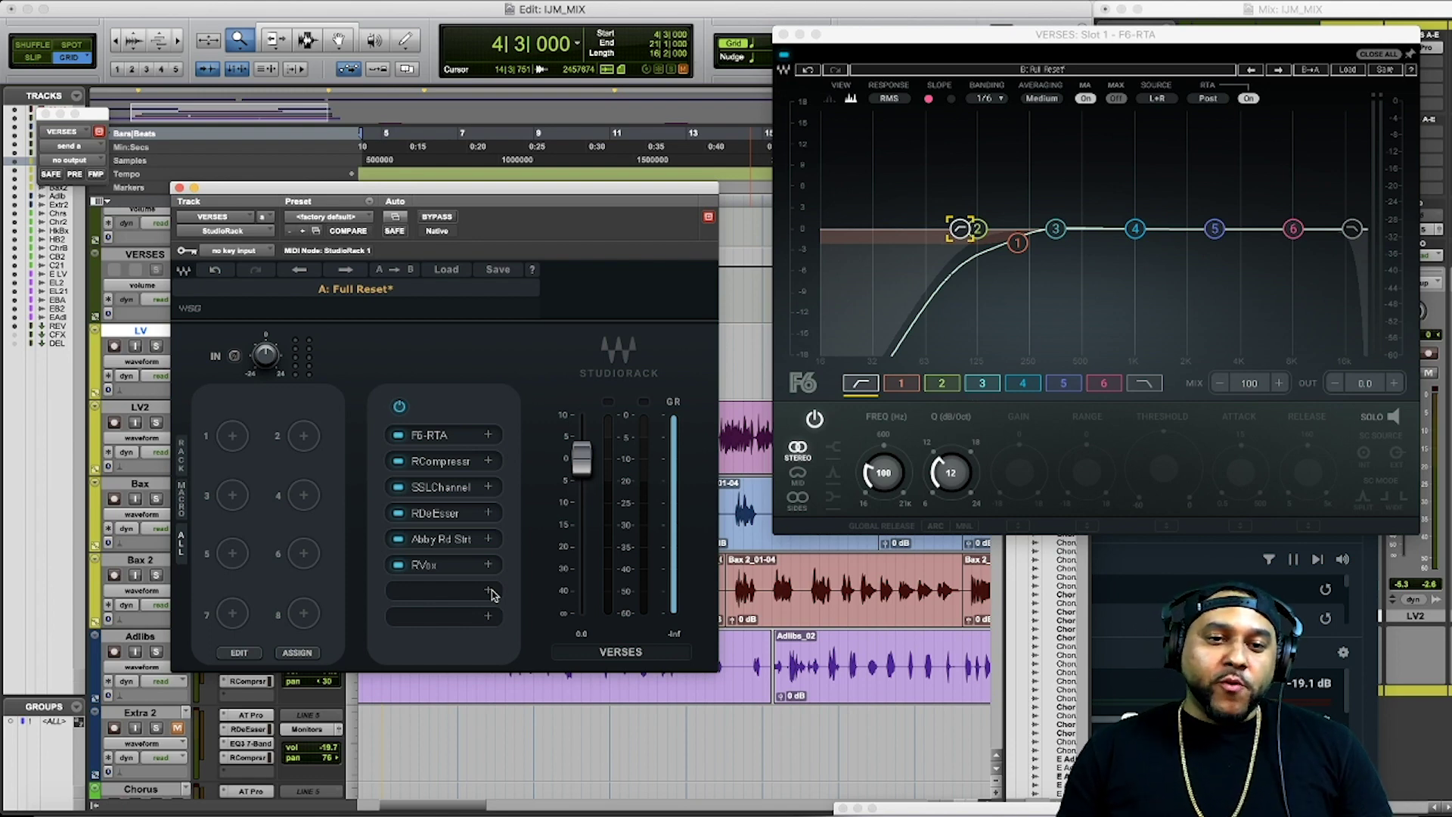
Step: Insert a Parallel Split in StudioRack's seventh slot and add the Abbey Road Plates reverb to its second chain
left_click(491, 592)
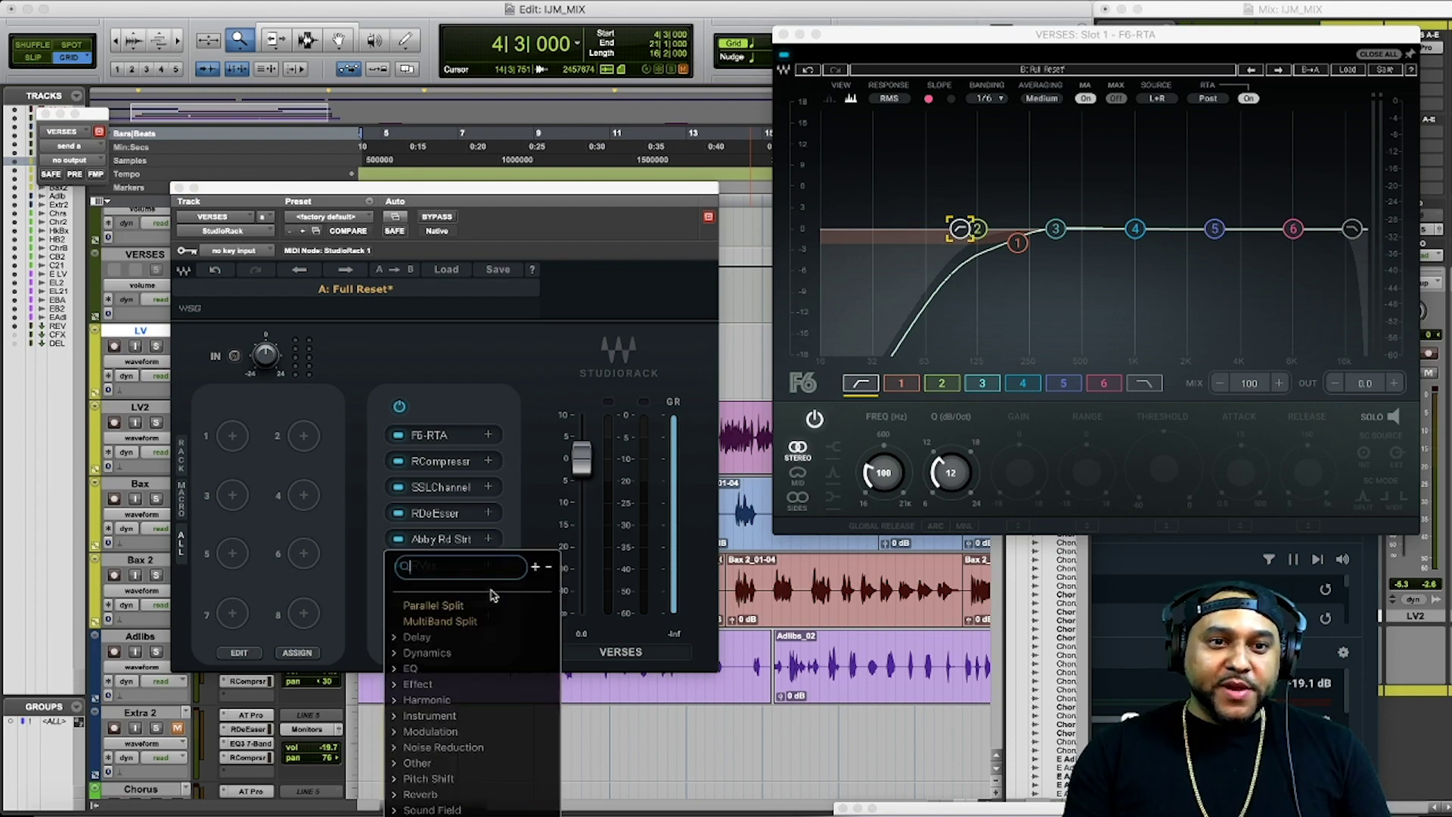
left_click(445, 607)
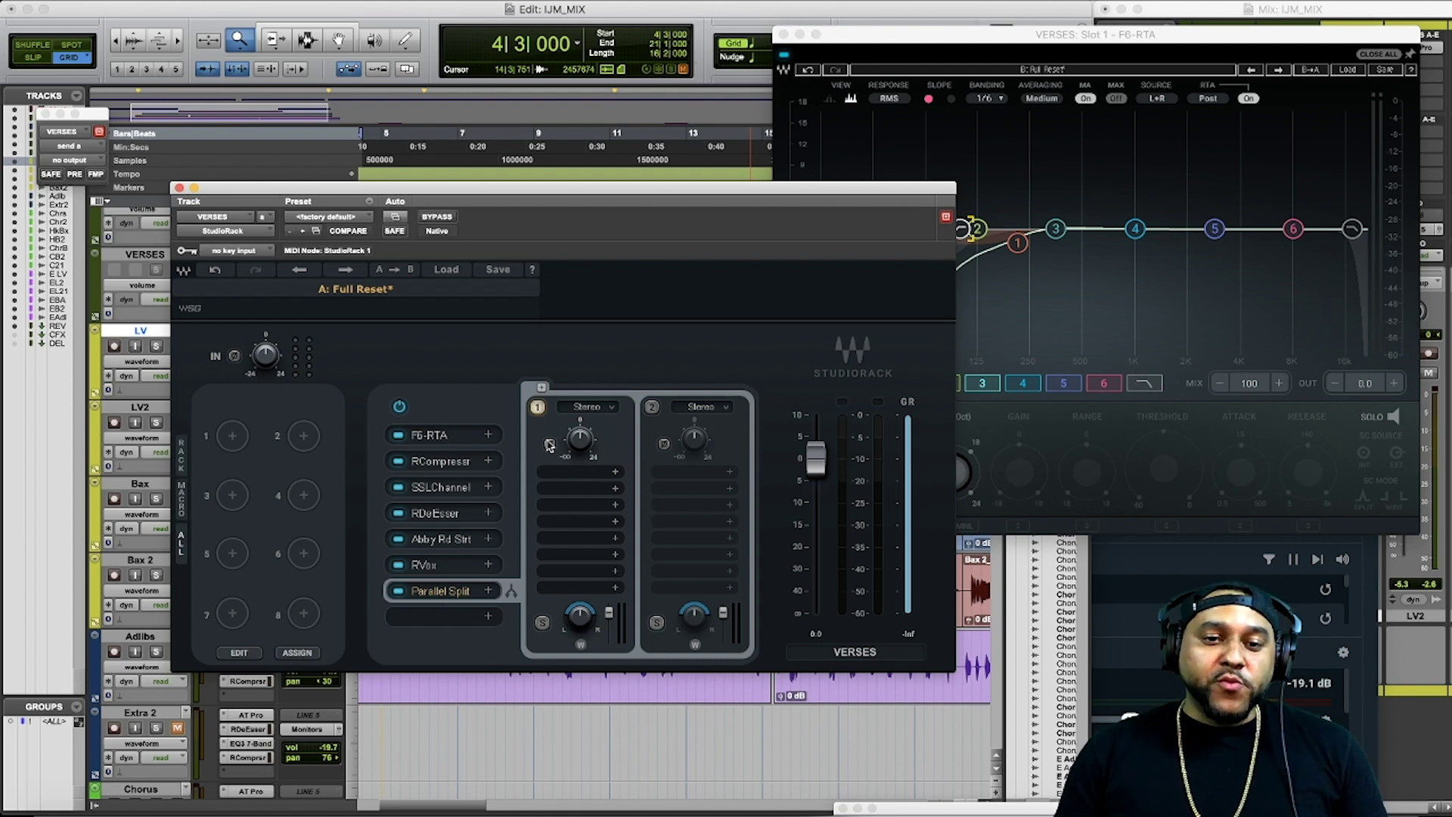
left_click(728, 475)
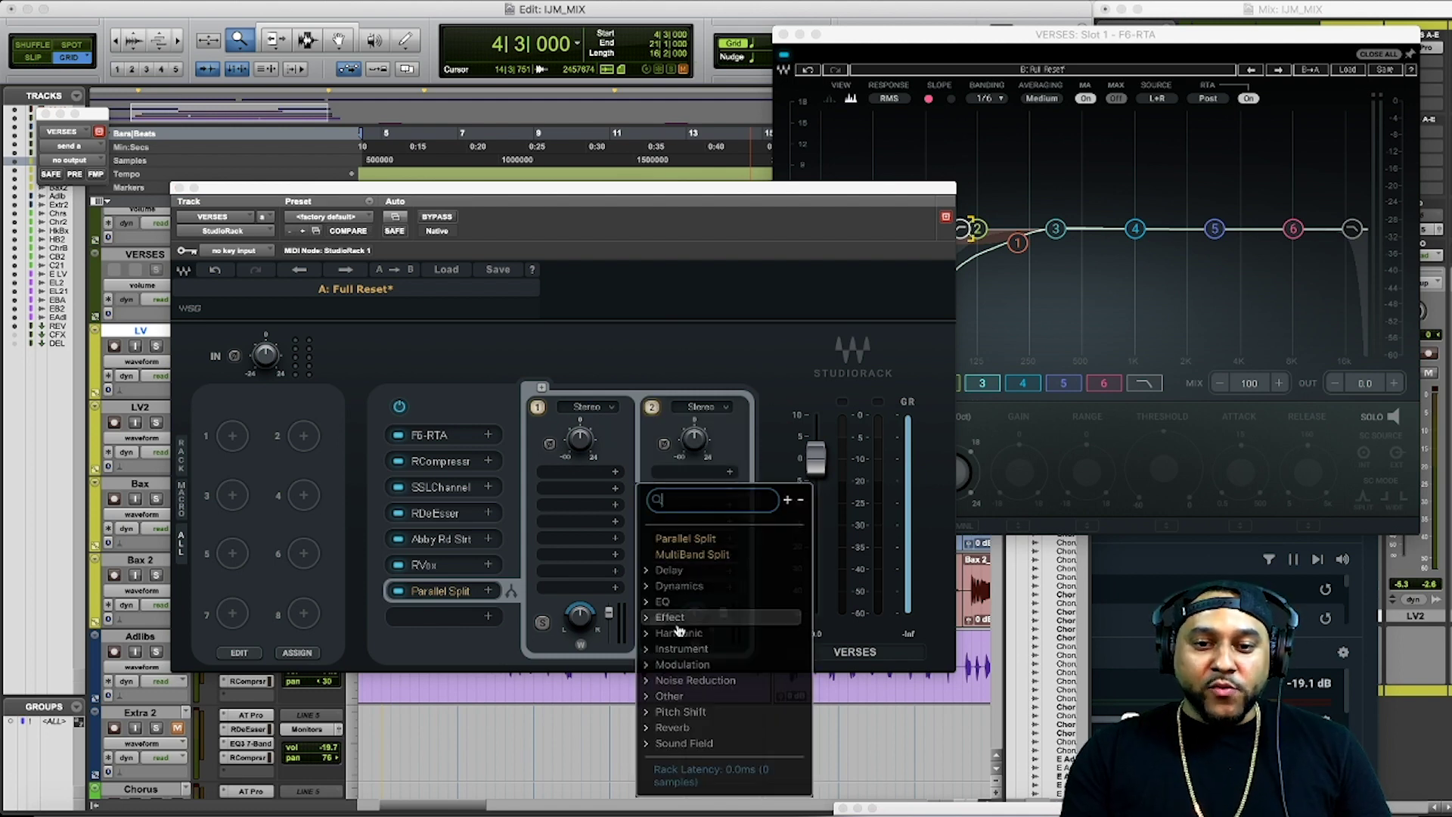
left_click(671, 729)
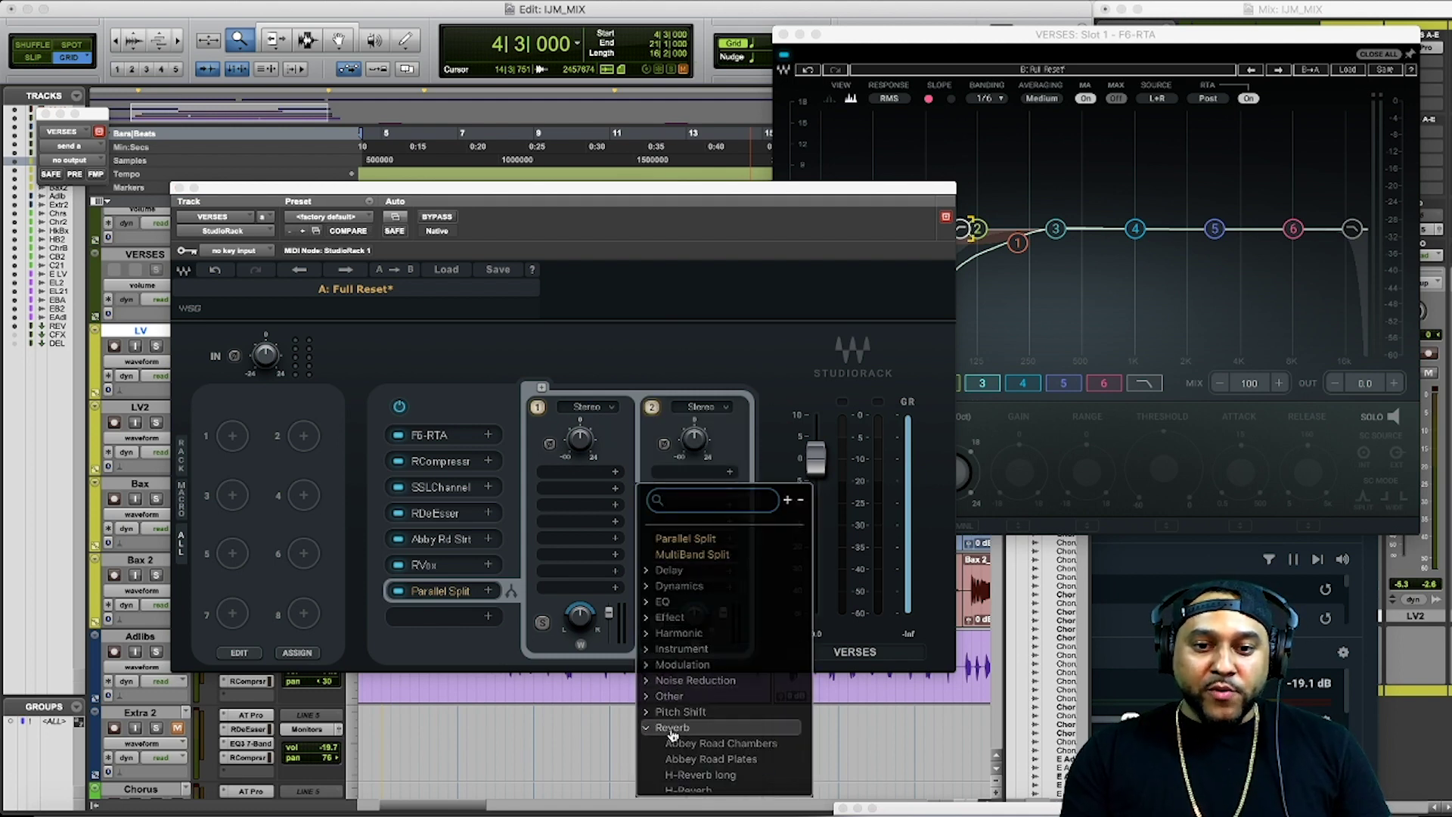
scroll(671, 733, "down", 5)
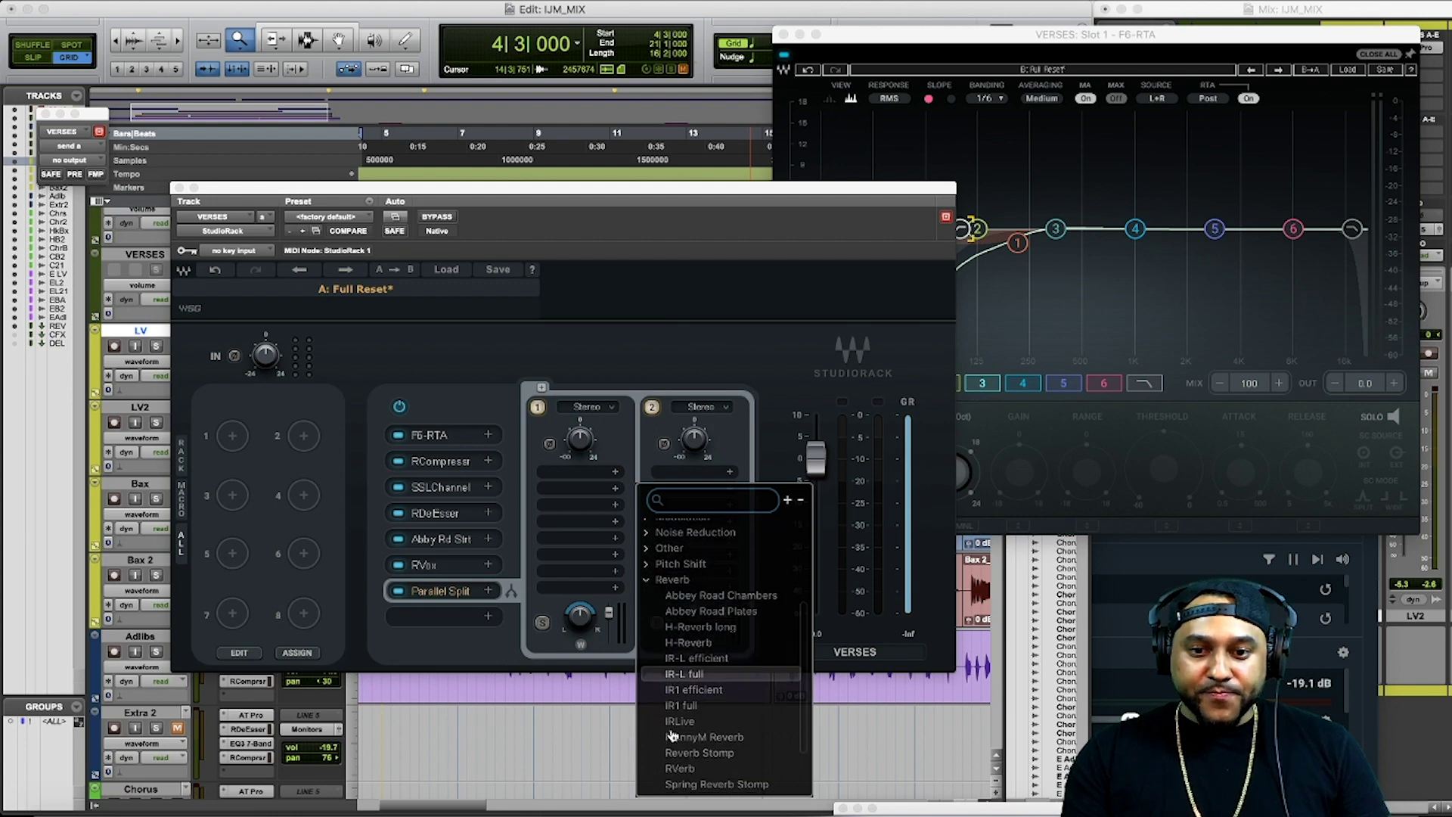
scroll(672, 732, "down", 2)
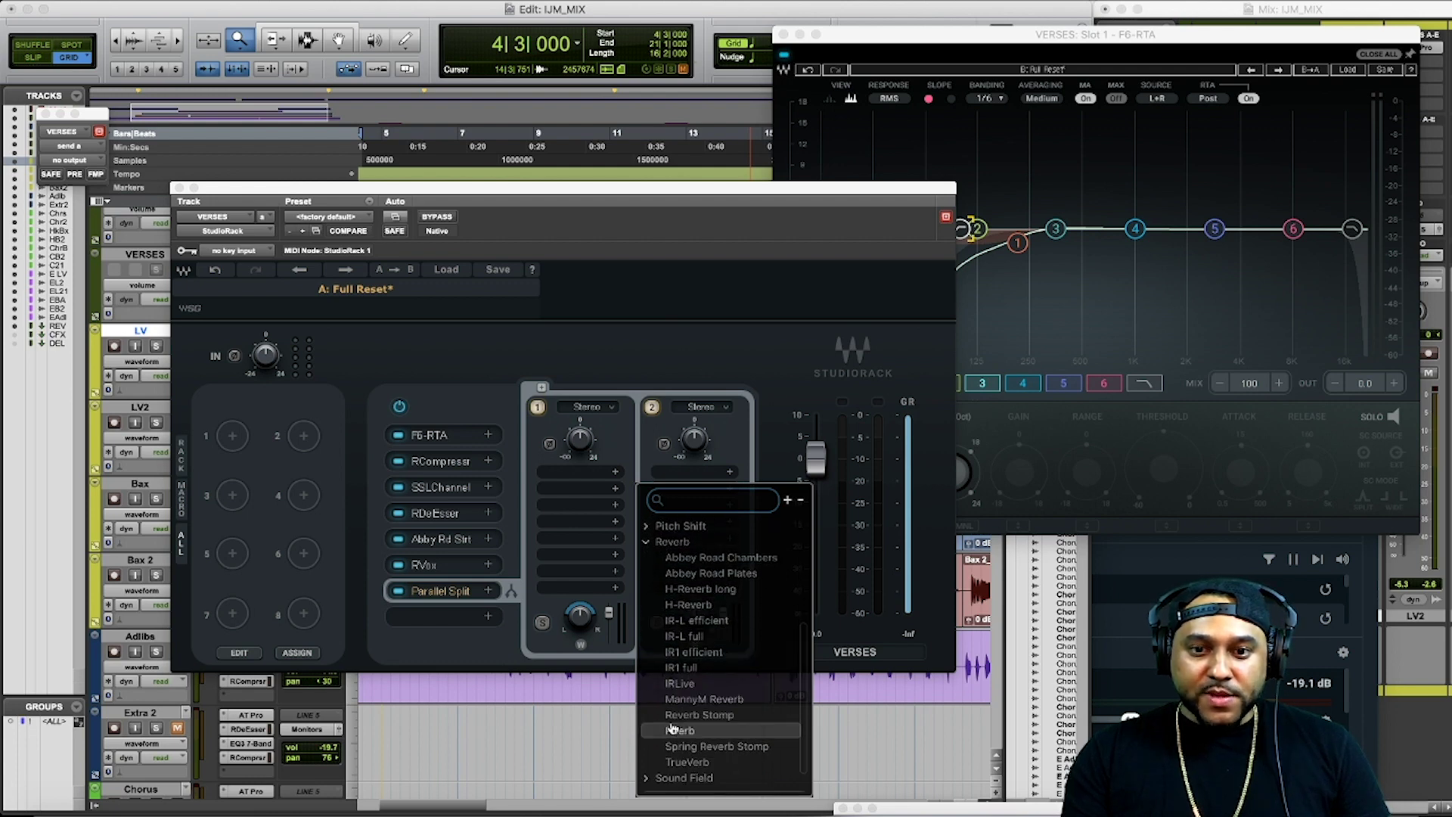
left_click(711, 574)
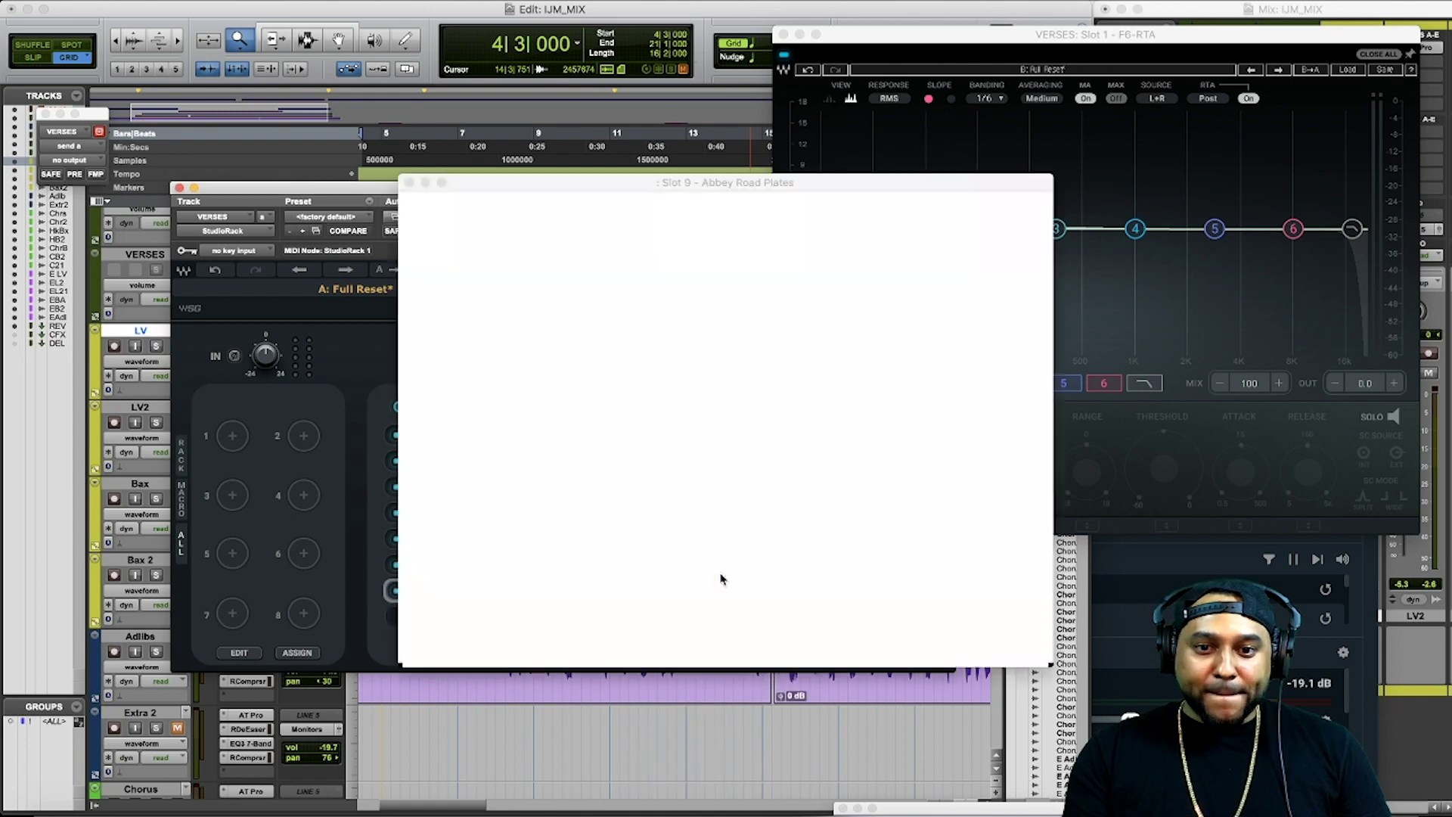
Step: Load the Vocal Plate preset from the Vocal factory presets in Abbey Road Plates and close its window
left_click(983, 218)
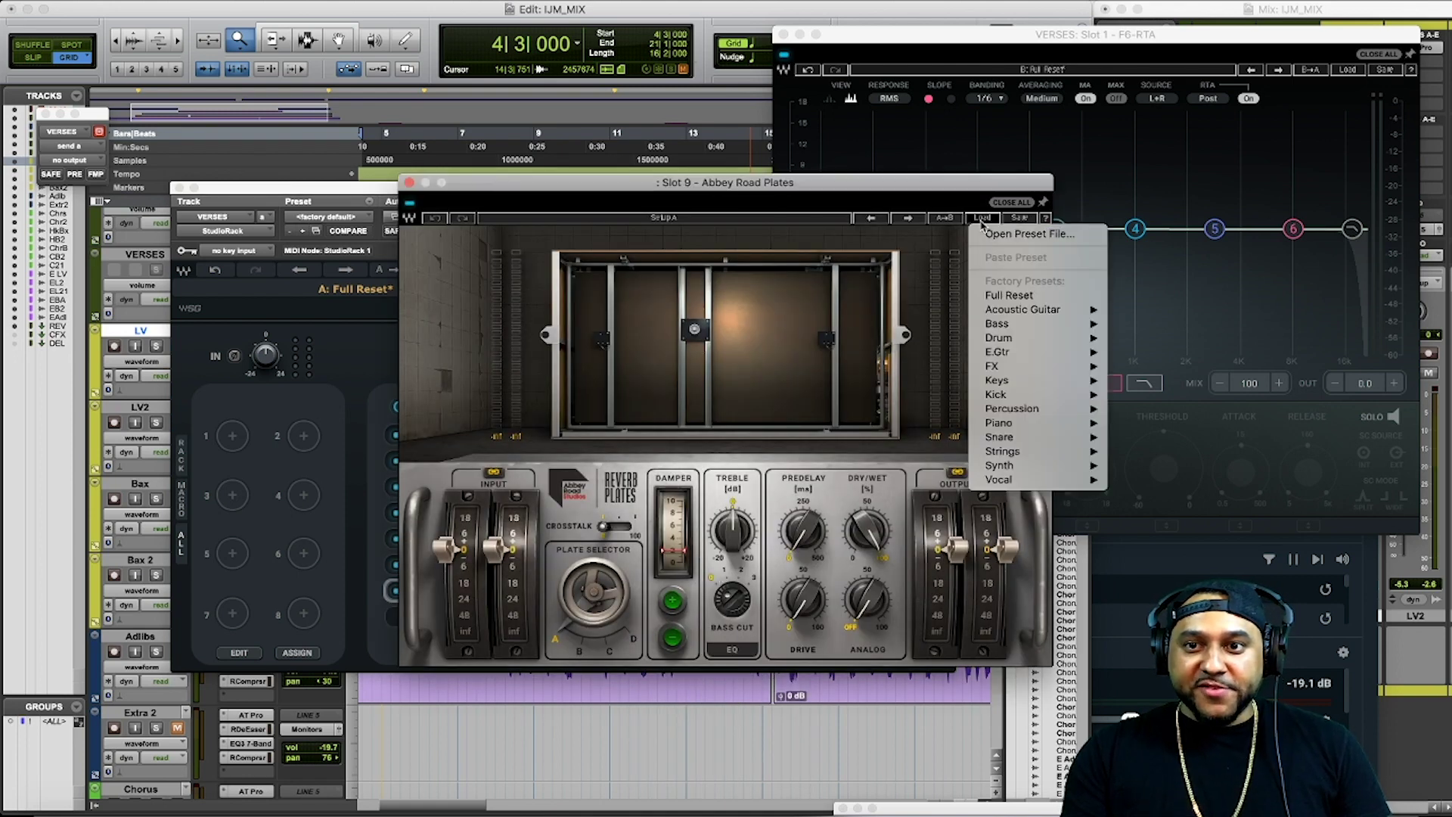
mouse_move(1004, 480)
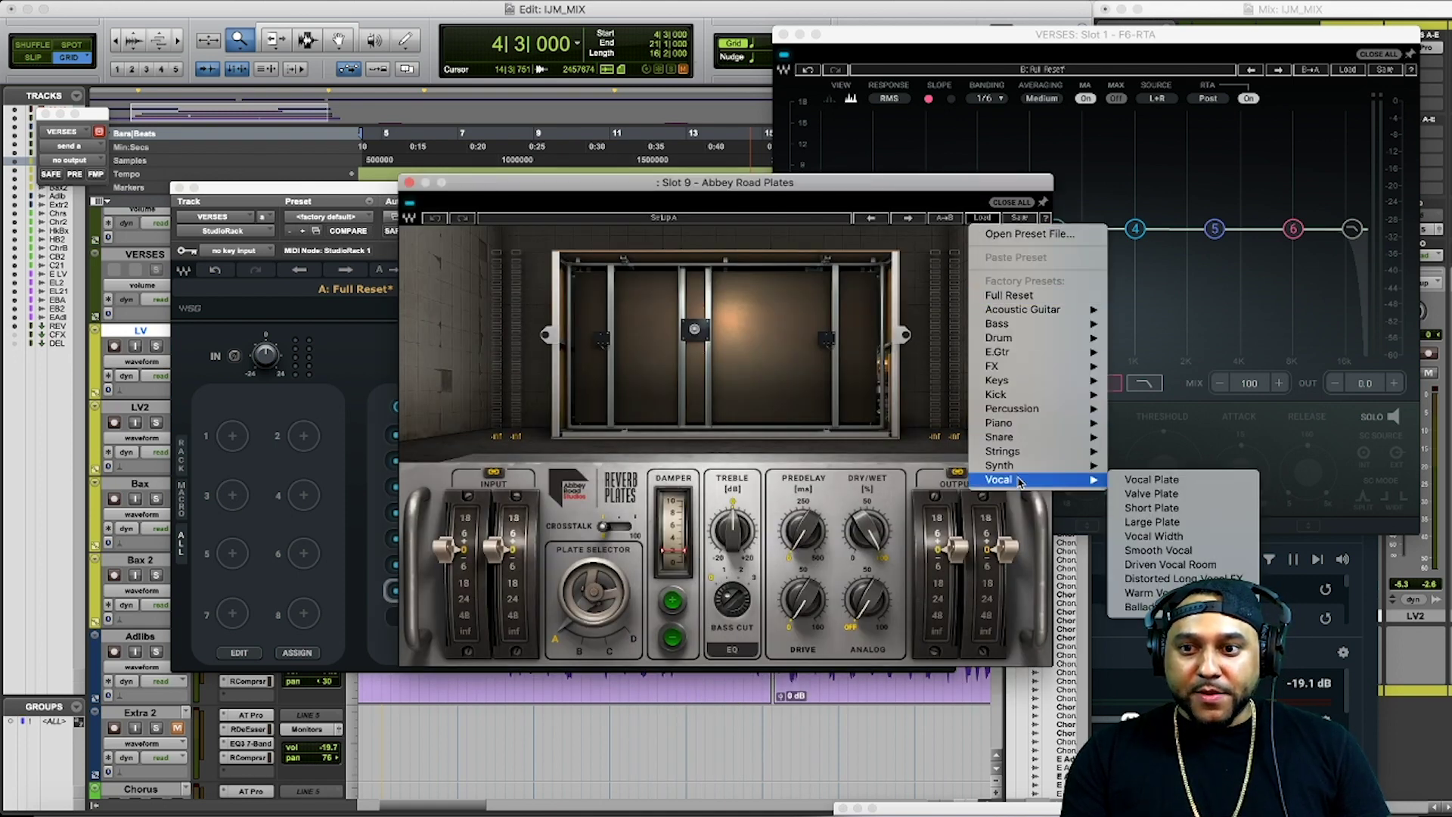
left_click(1142, 484)
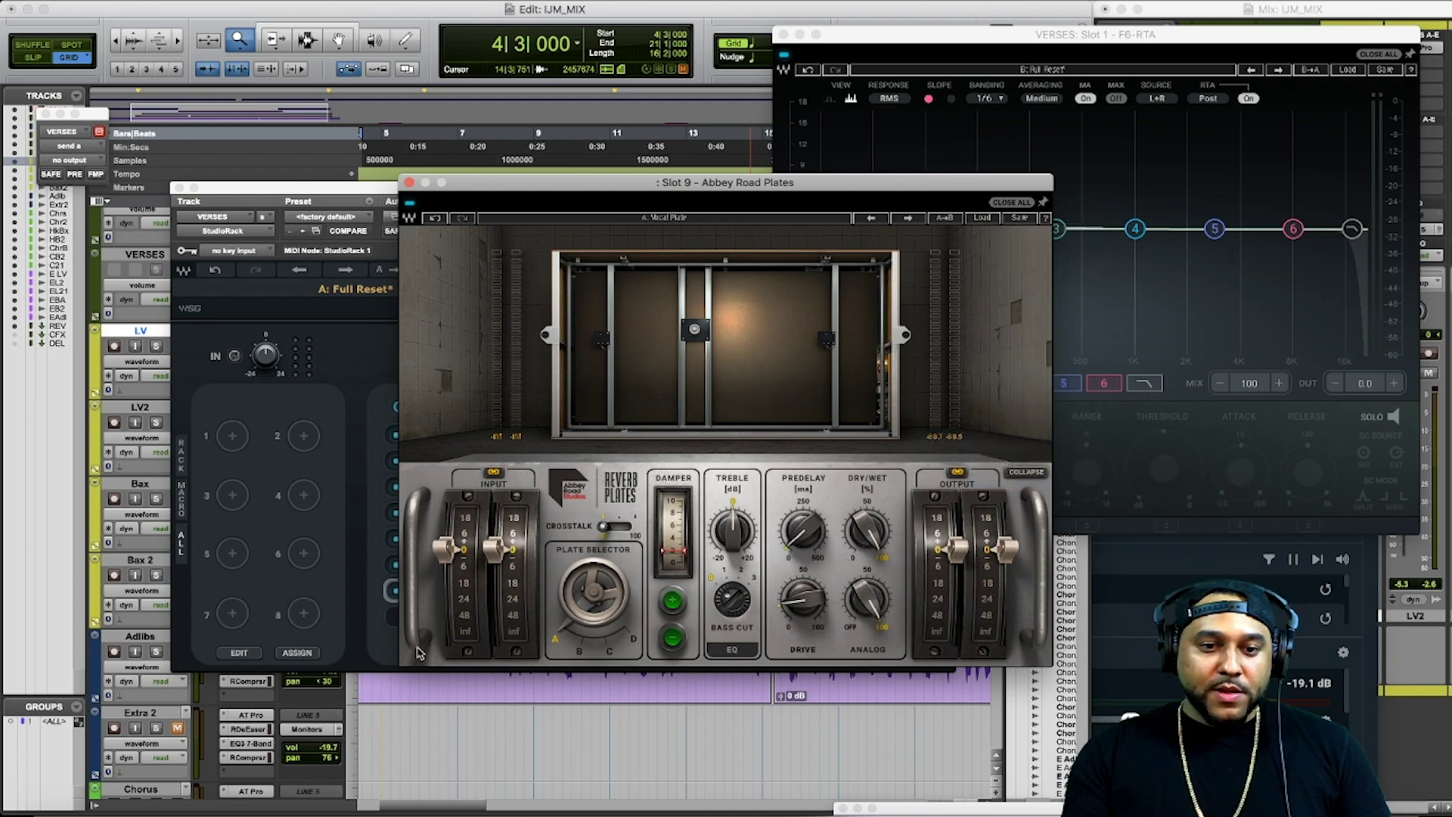
key("super+w")
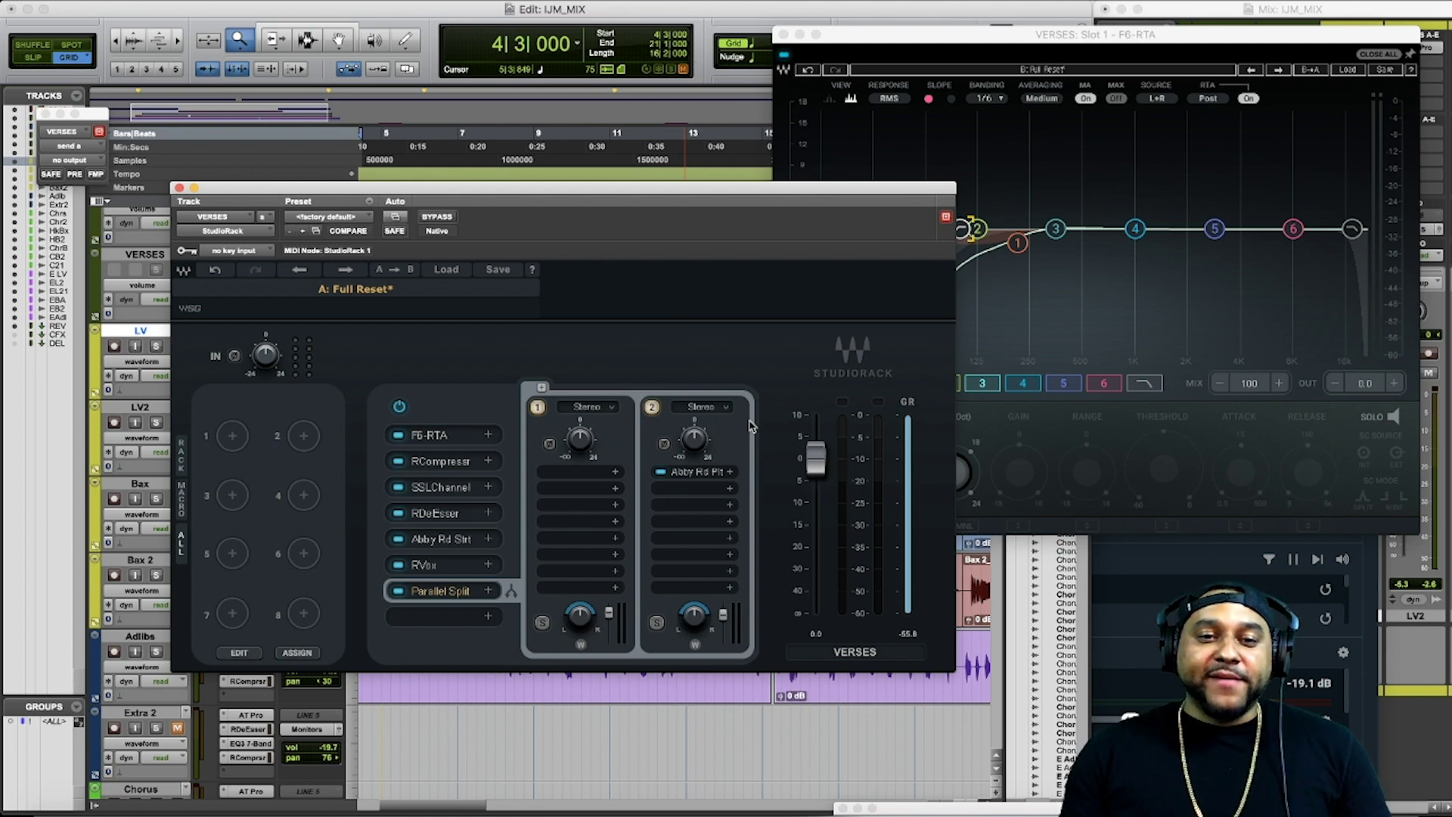
Step: Add a third chain to the Parallel Split and insert the H-Reverb plugin in its first slot
left_click(542, 388)
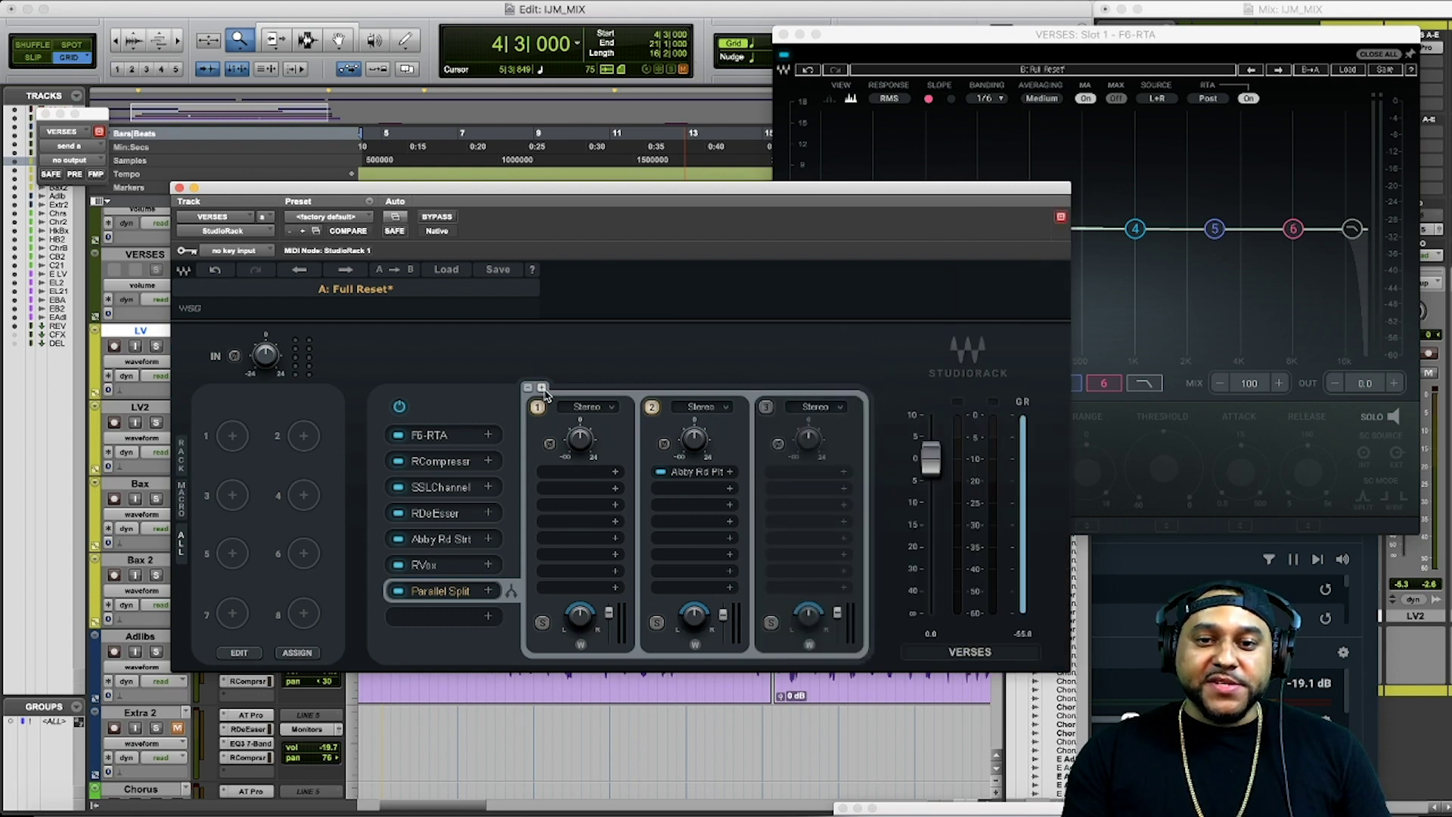
left_click(842, 475)
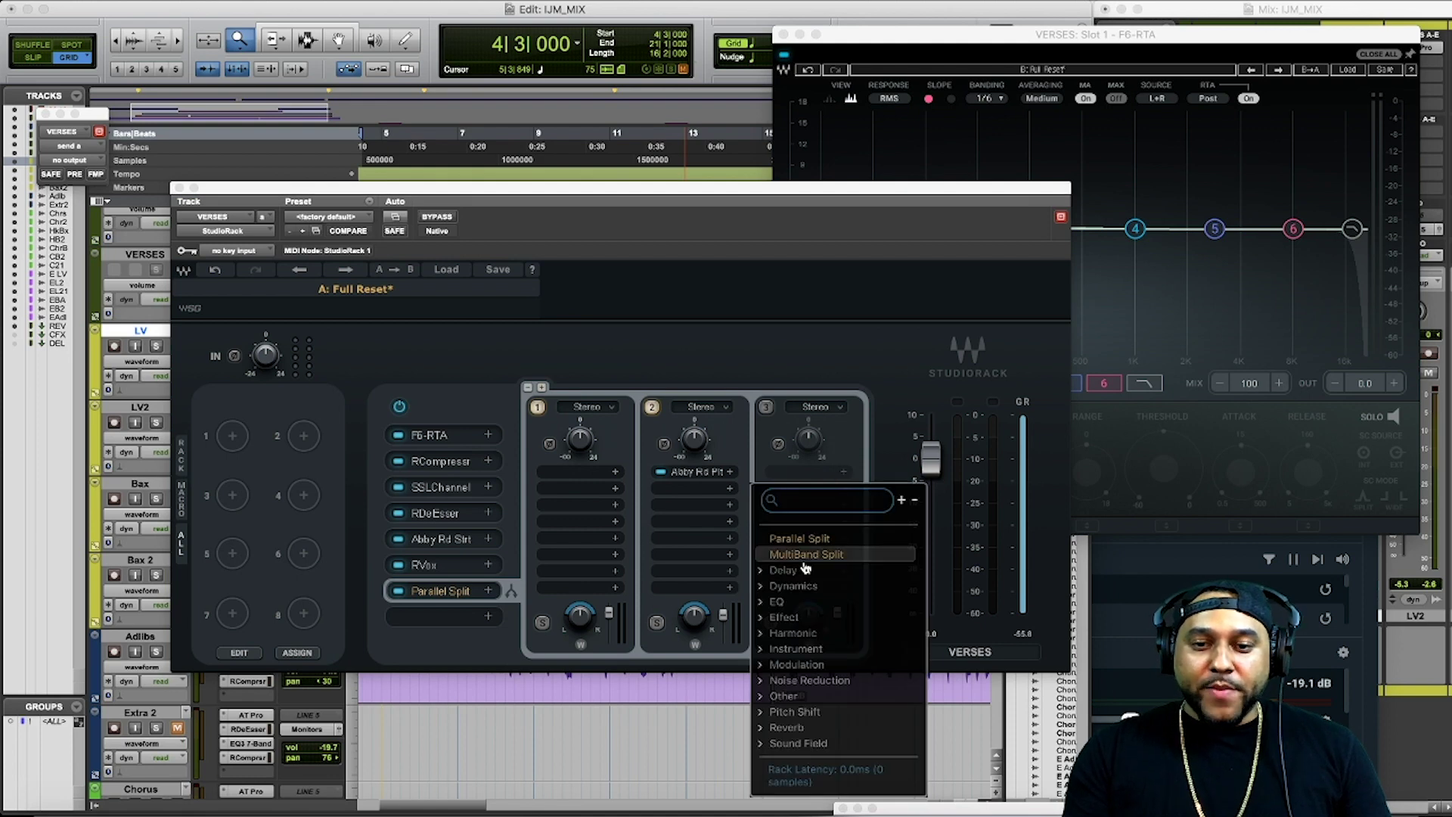
left_click(798, 728)
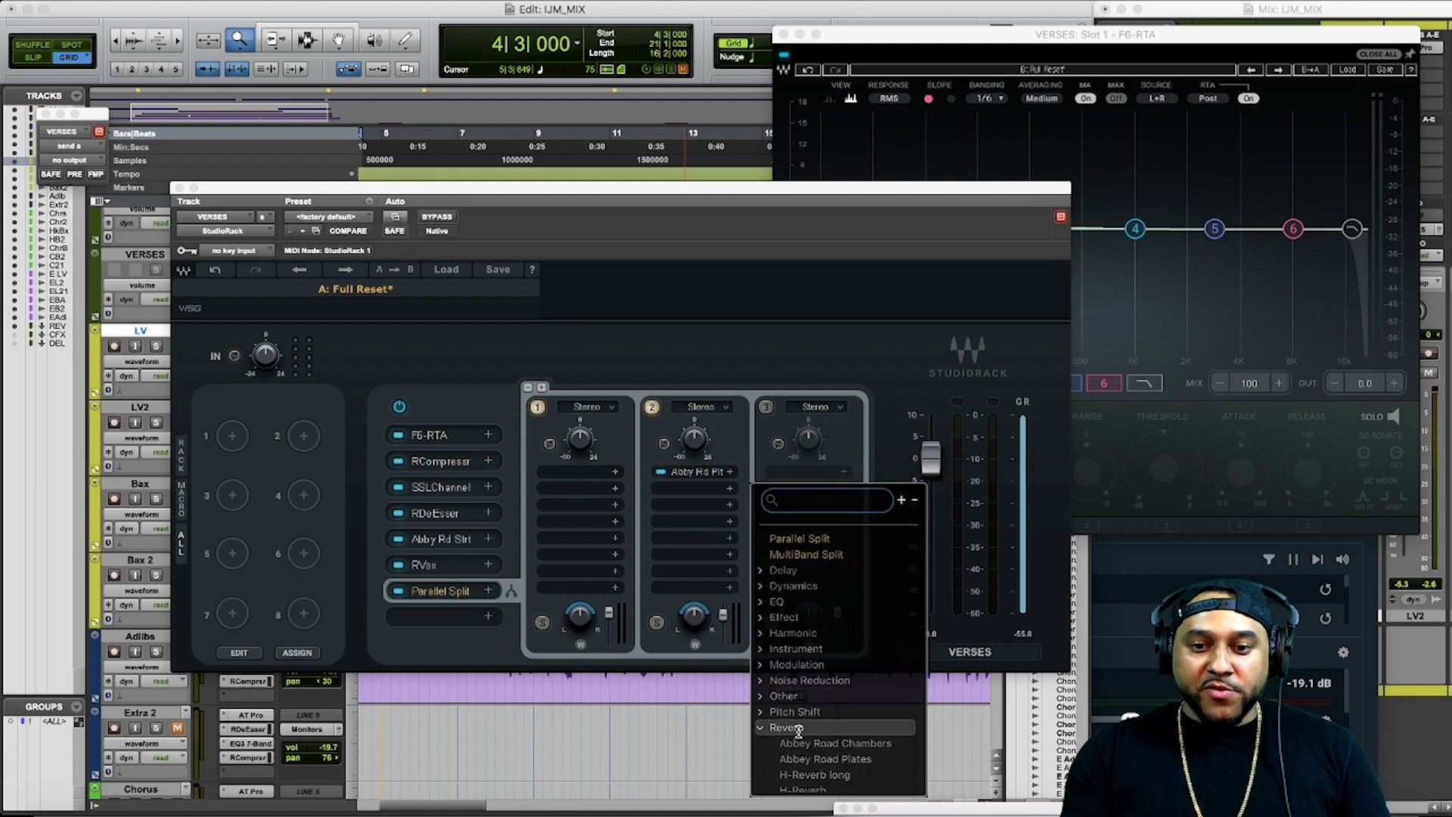
scroll(800, 737, "down", 1)
scroll(807, 734, "down", 1)
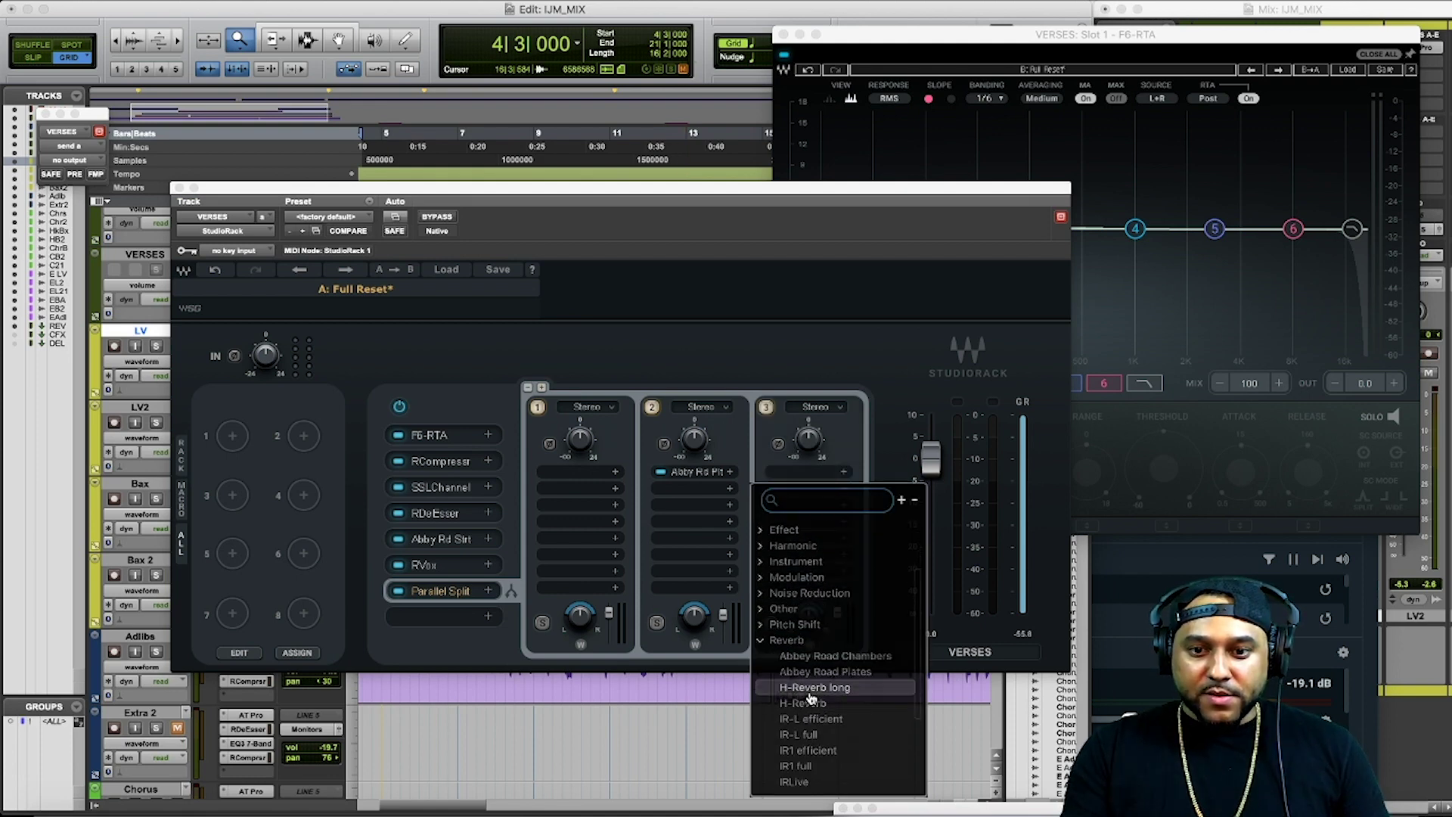
left_click(806, 704)
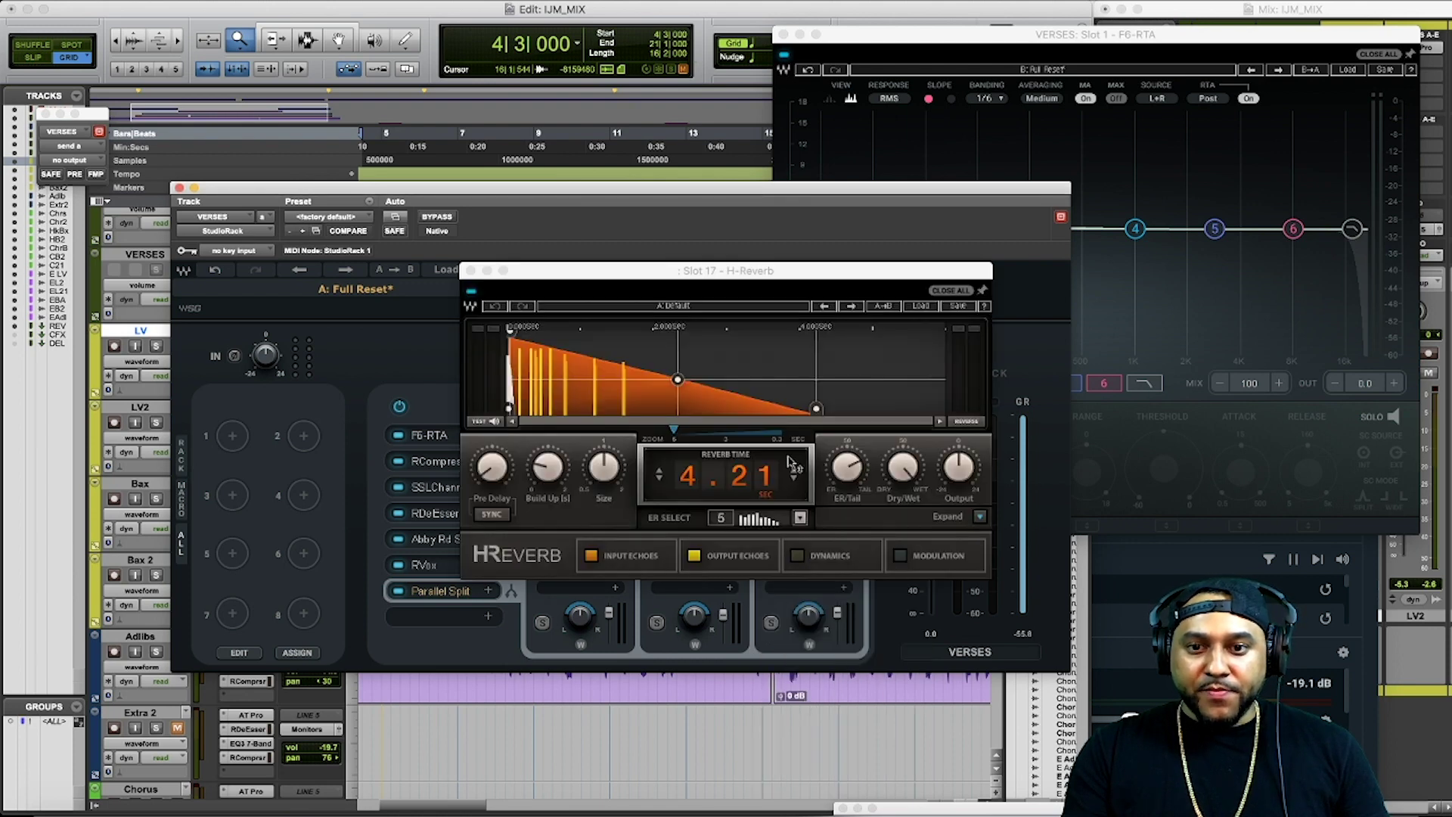
Step: Load the Large Hall 1 preset from the Halls factory presets in H-Reverb
left_click(921, 305)
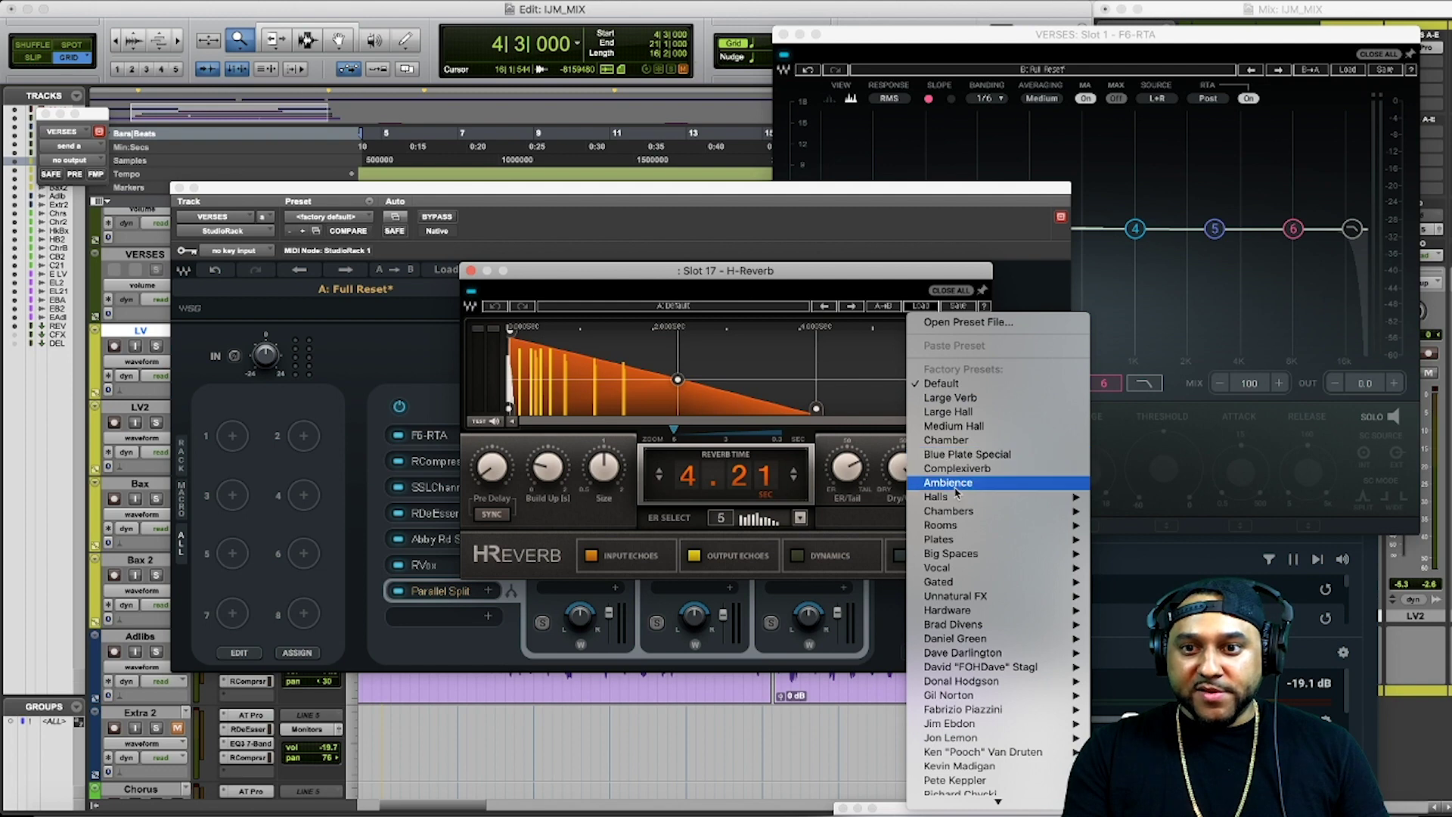
mouse_move(958, 502)
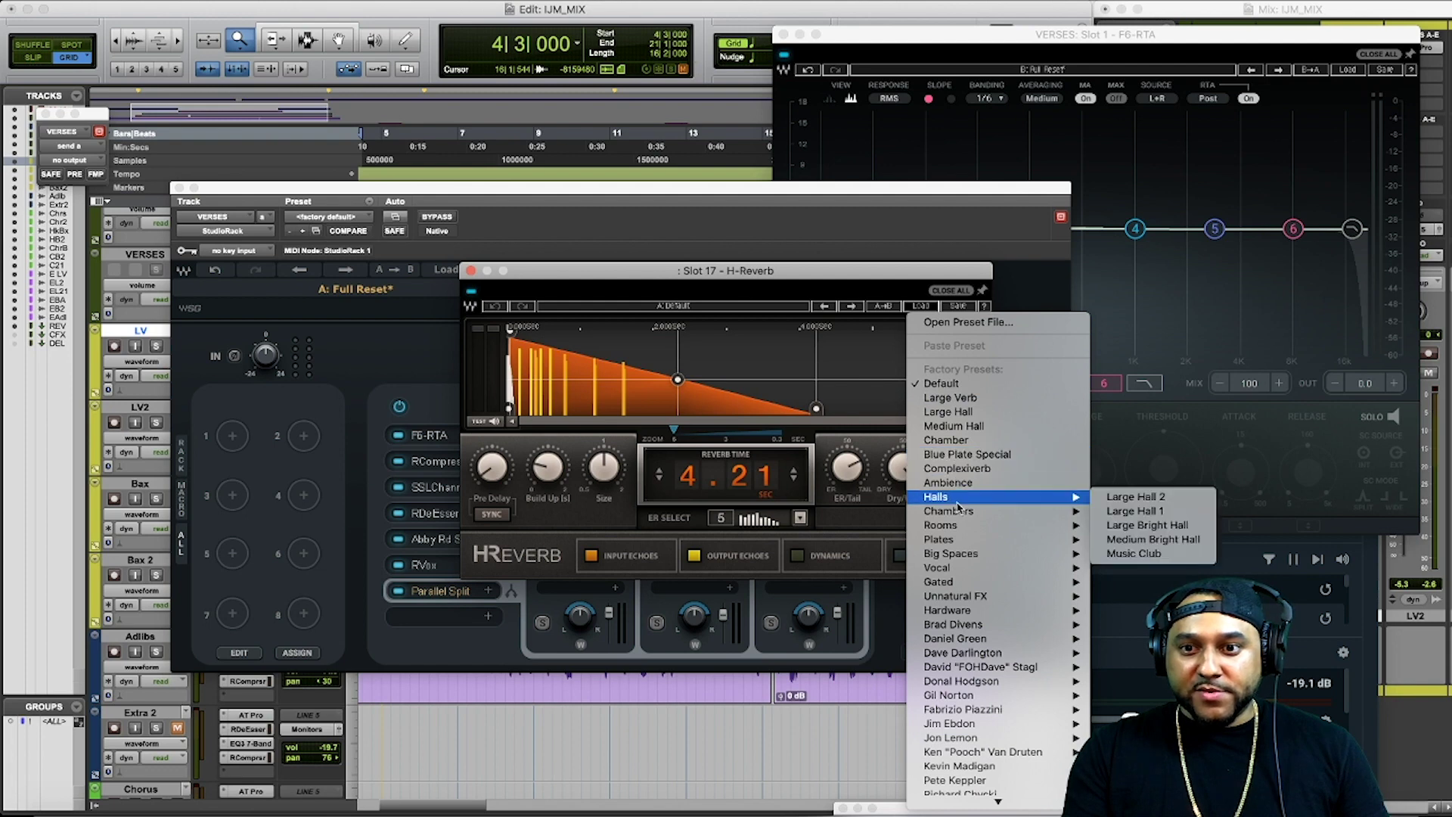
left_click(1129, 511)
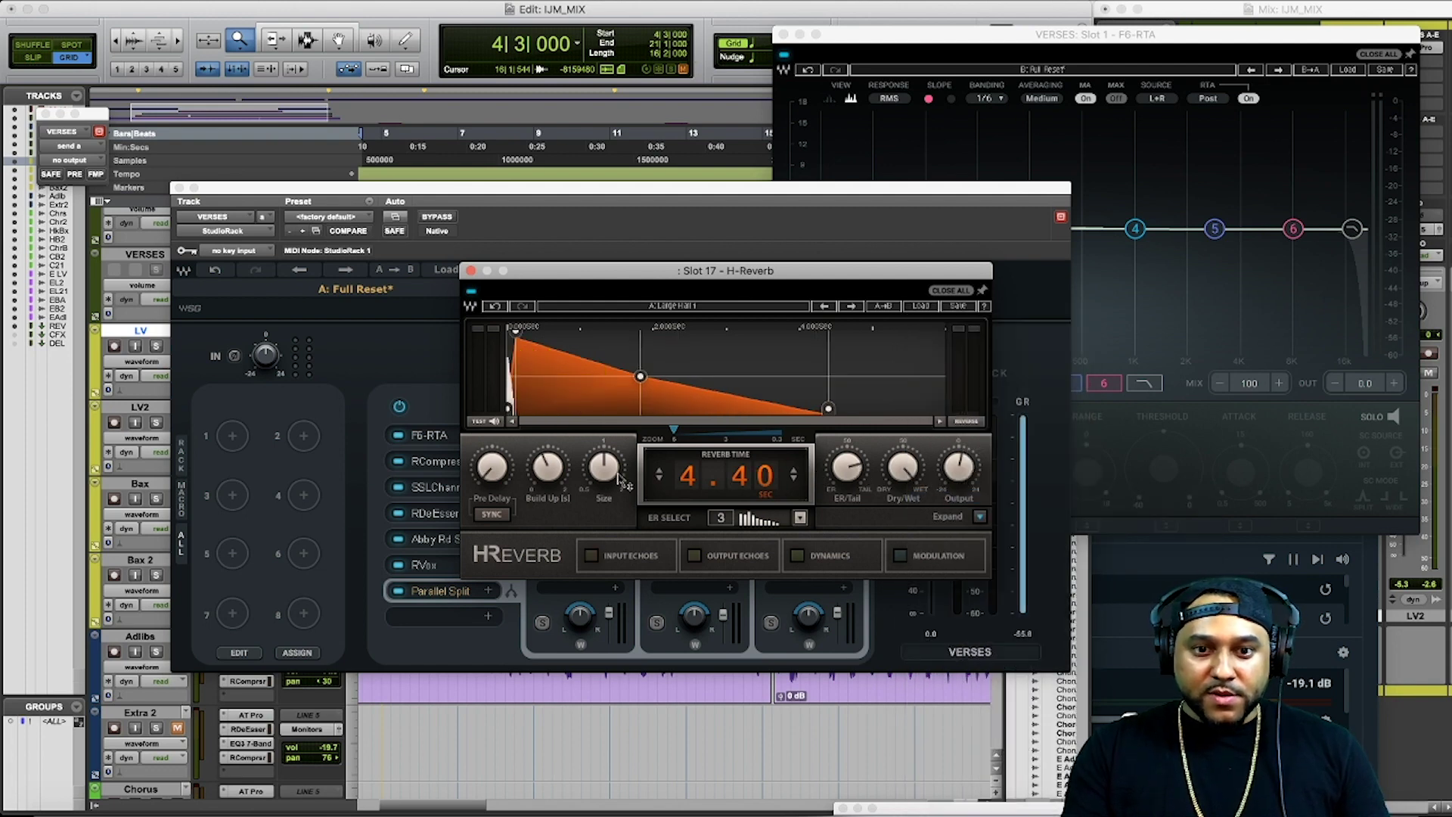
Step: Shorten H-Reverb's reverb time to 3.01 seconds and close the plugin window
left_click(794, 486)
key("Down")
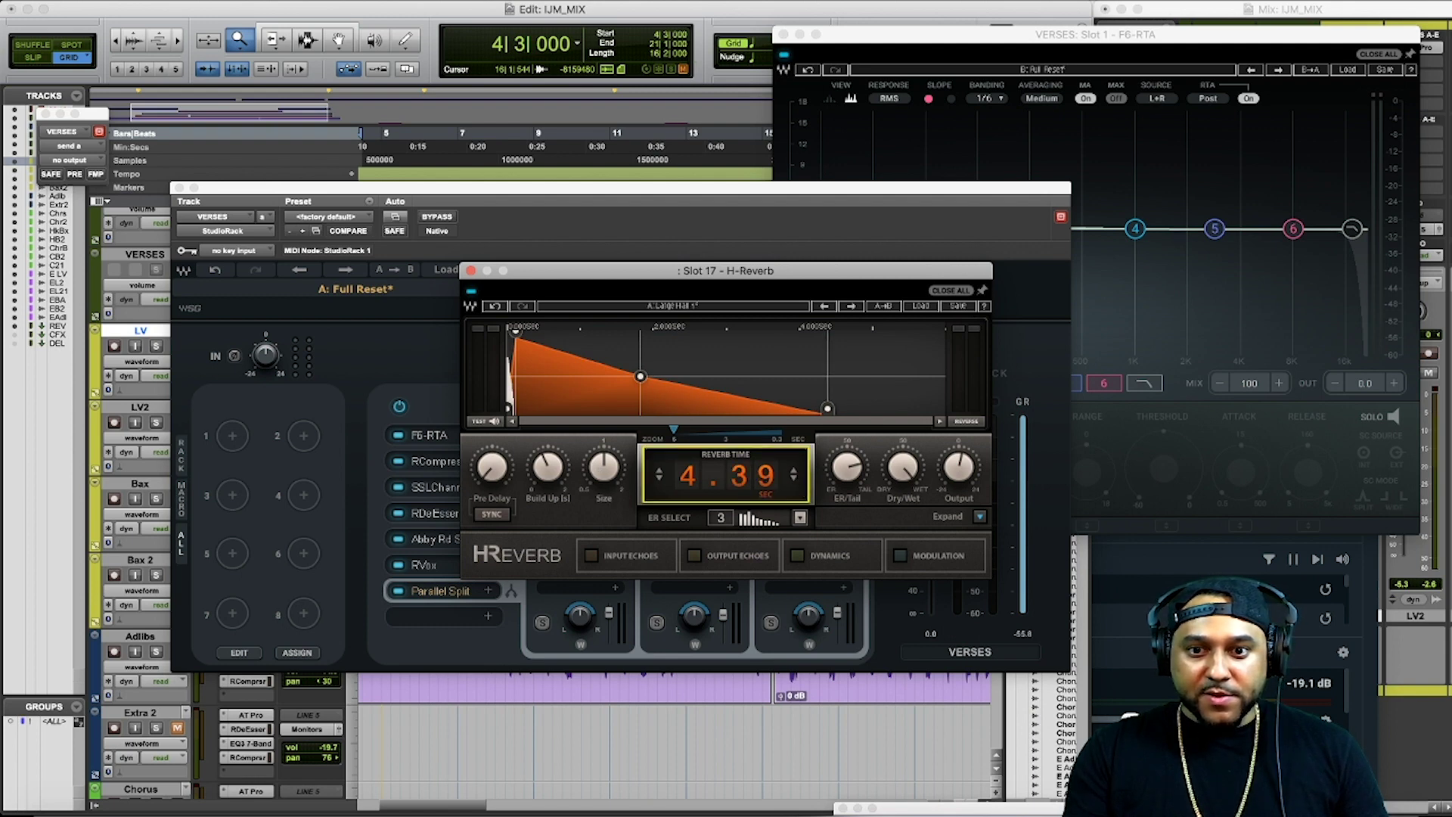
left_click_drag(829, 412, 727, 409)
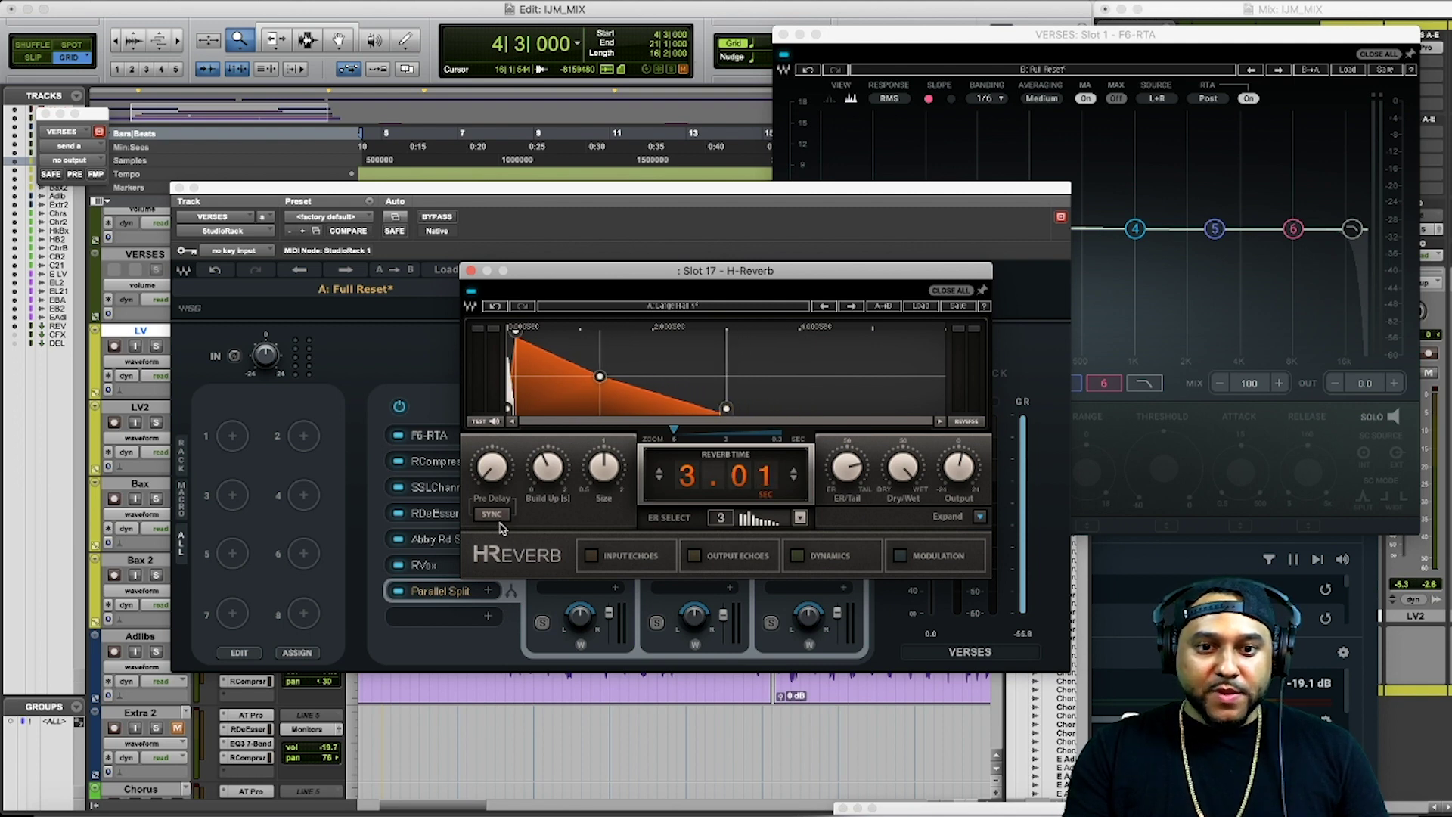
left_click(470, 270)
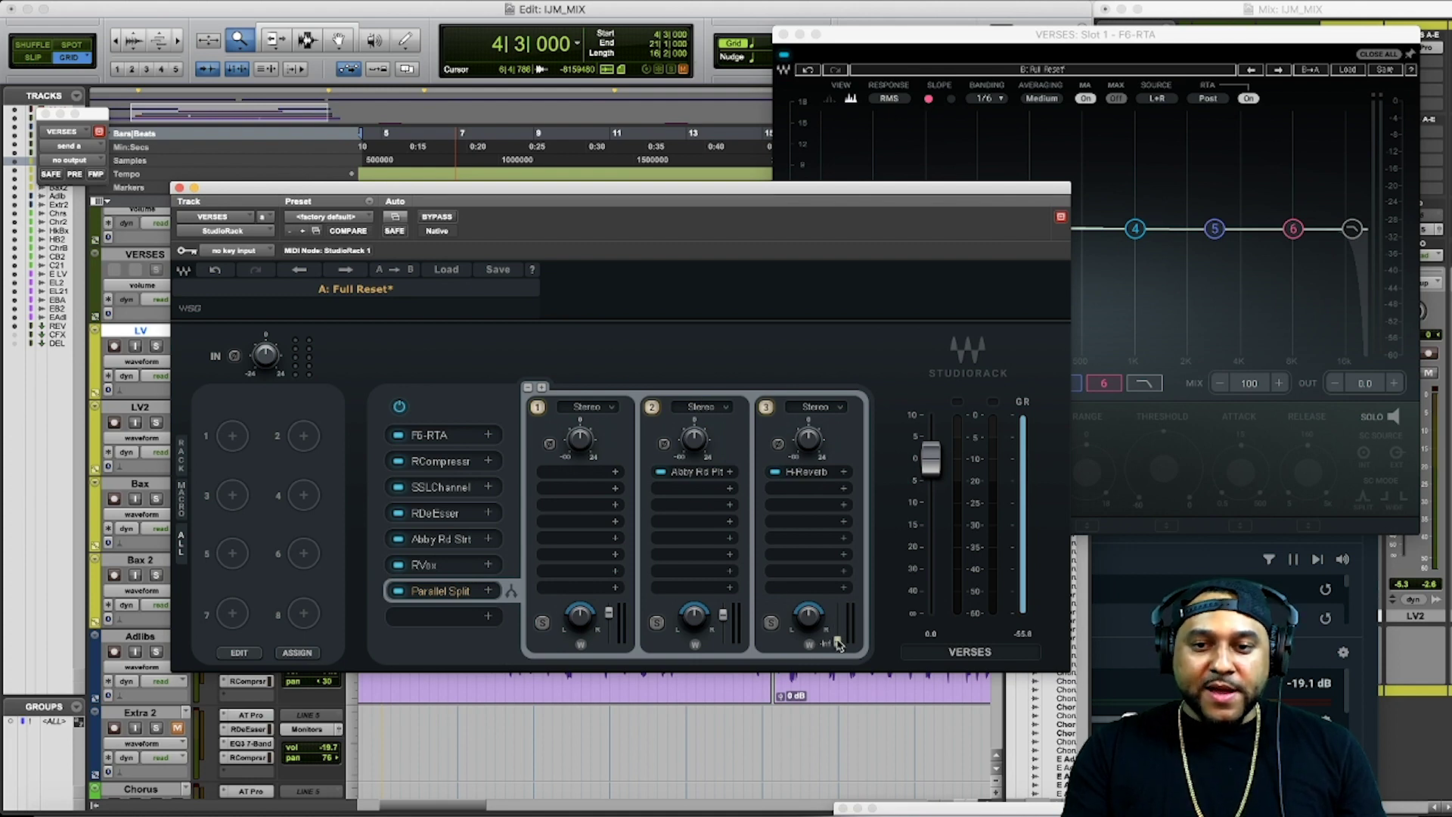
Step: Play the verse while balancing the third chain's level at about -24, comparing H-Reverb bypassed and re-enabled, then stop playback
key("space")
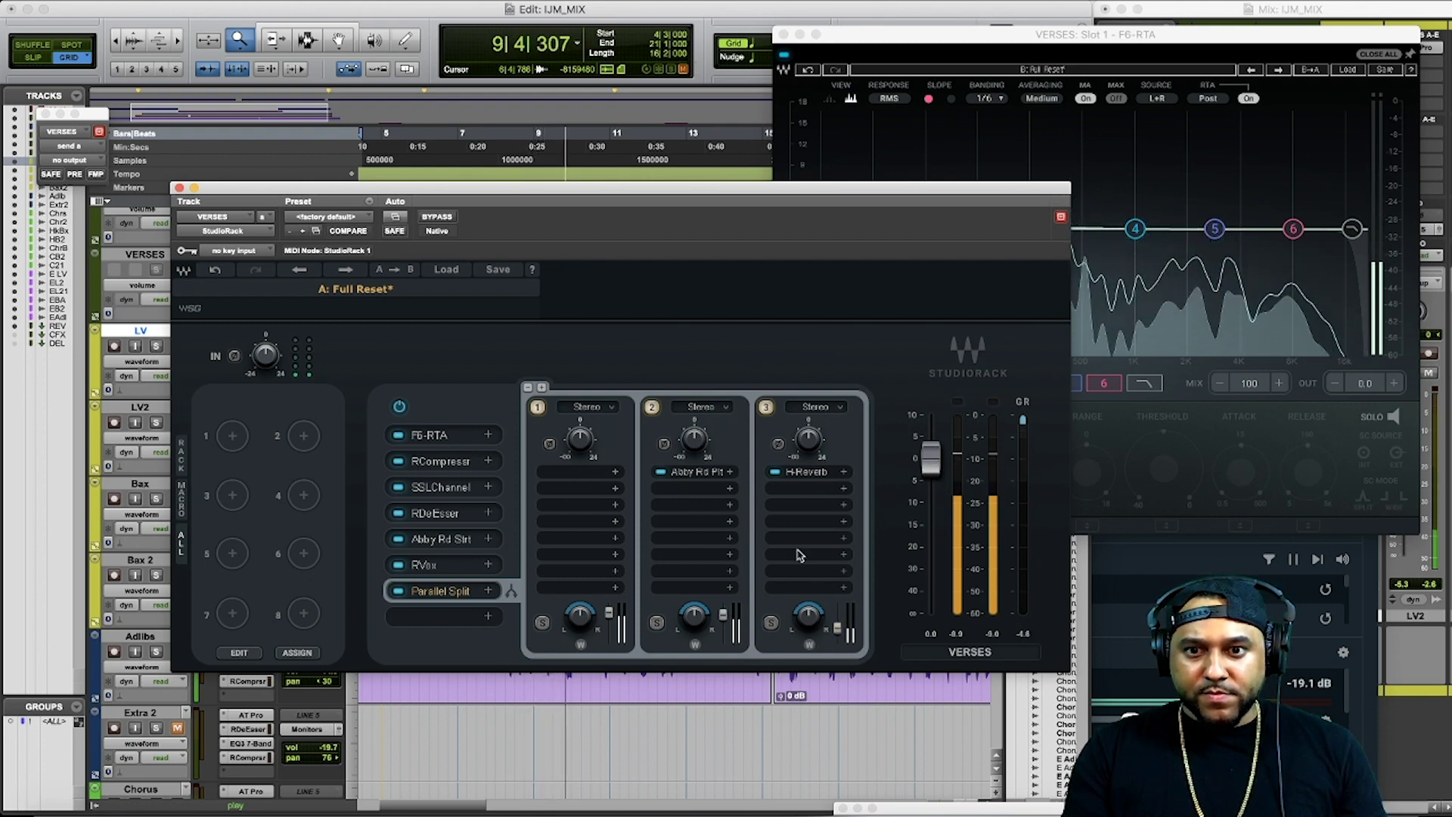
left_click(776, 471)
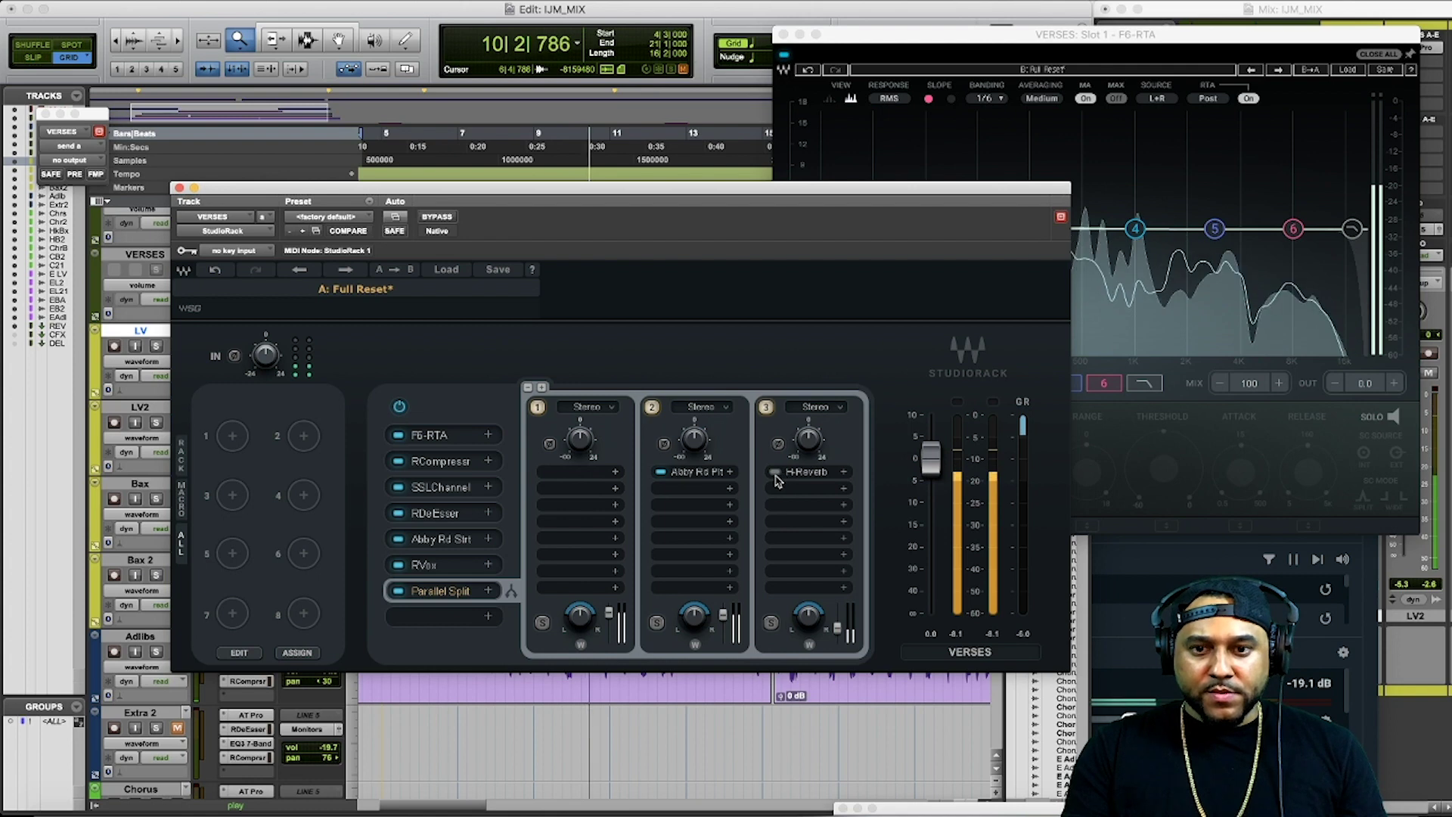
left_click(775, 471)
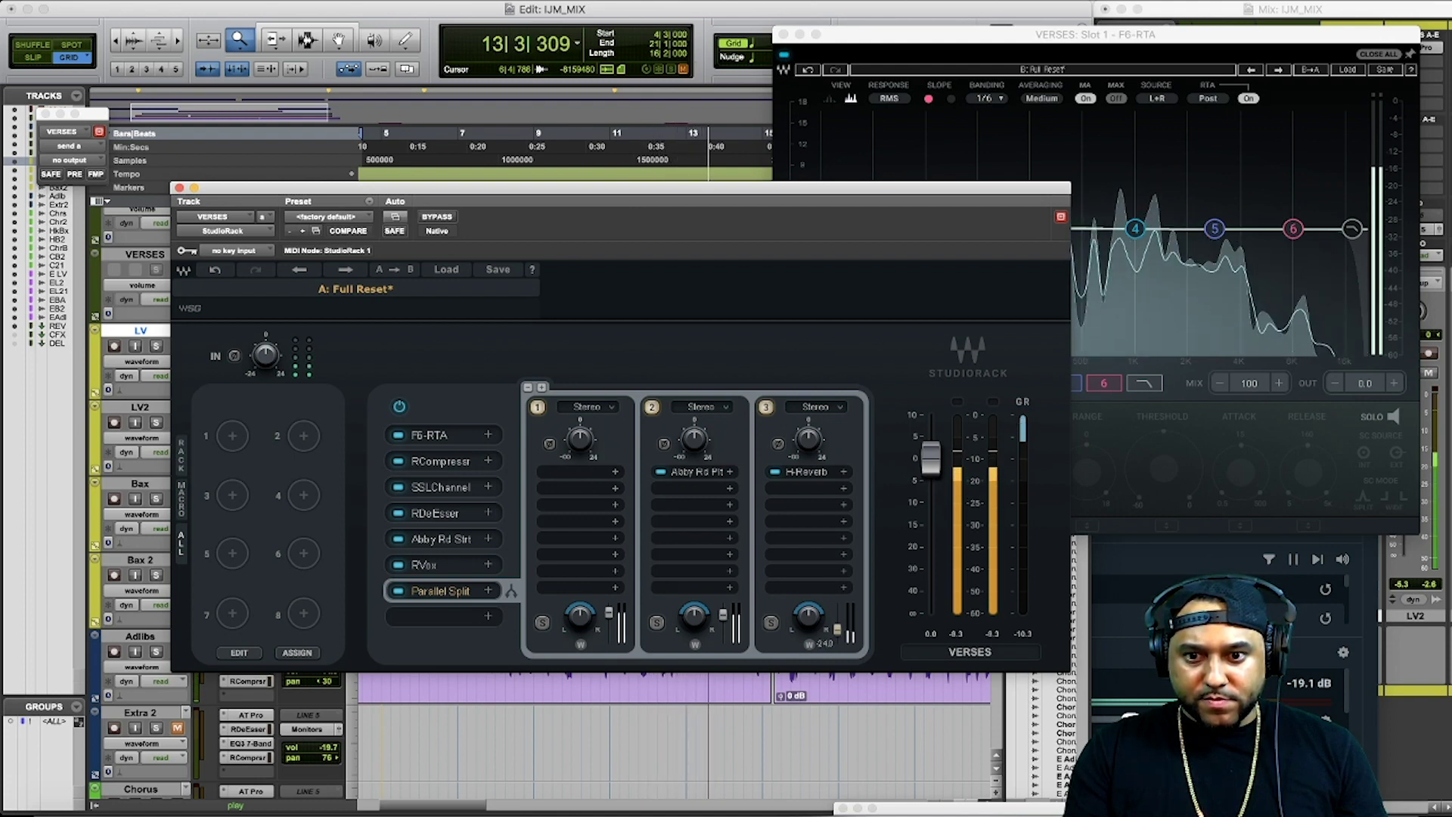
key("space")
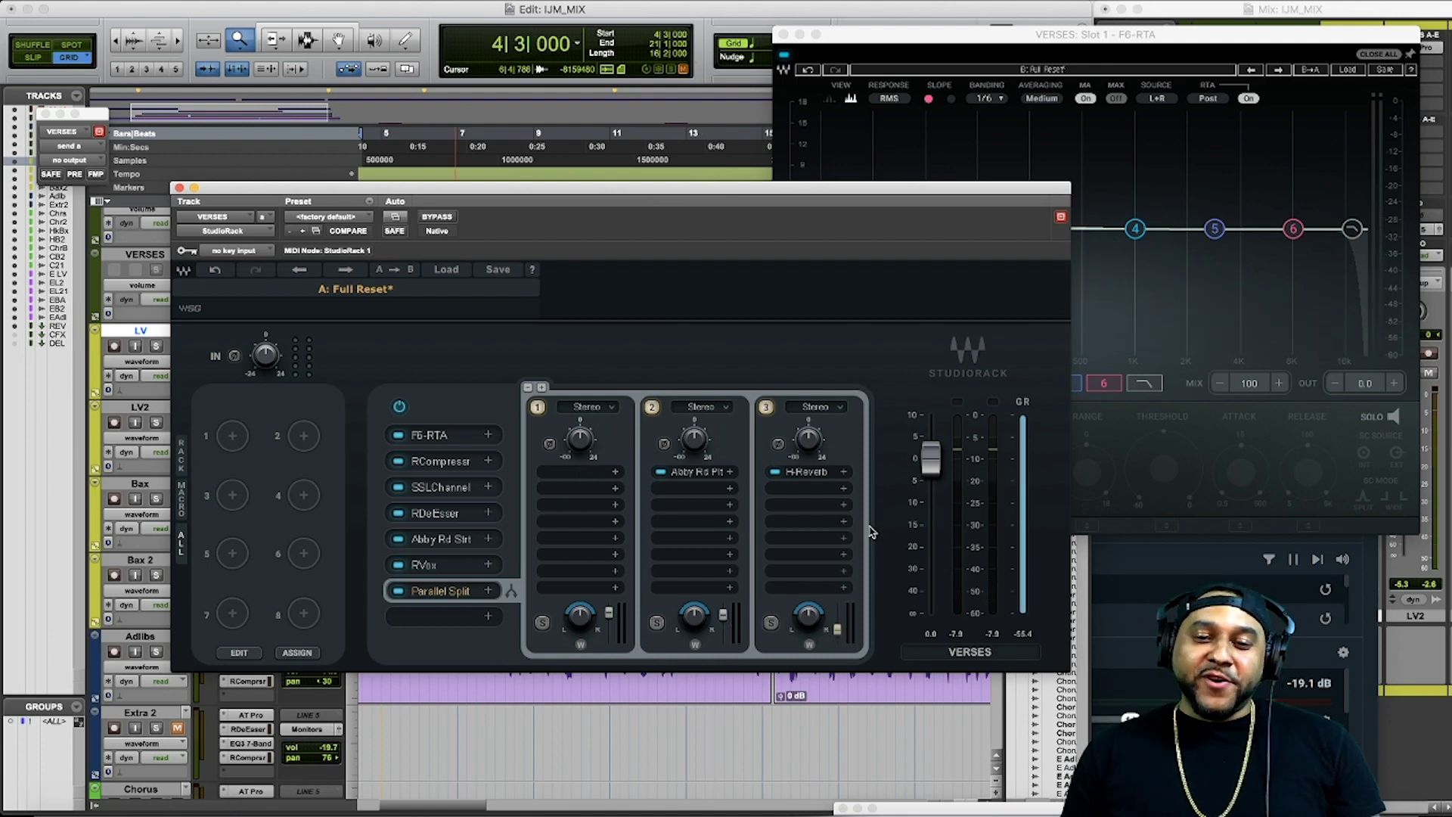
Step: Insert the F6-RTA equalizer from the EQ category directly below H-Reverb in the third chain
left_click(845, 489)
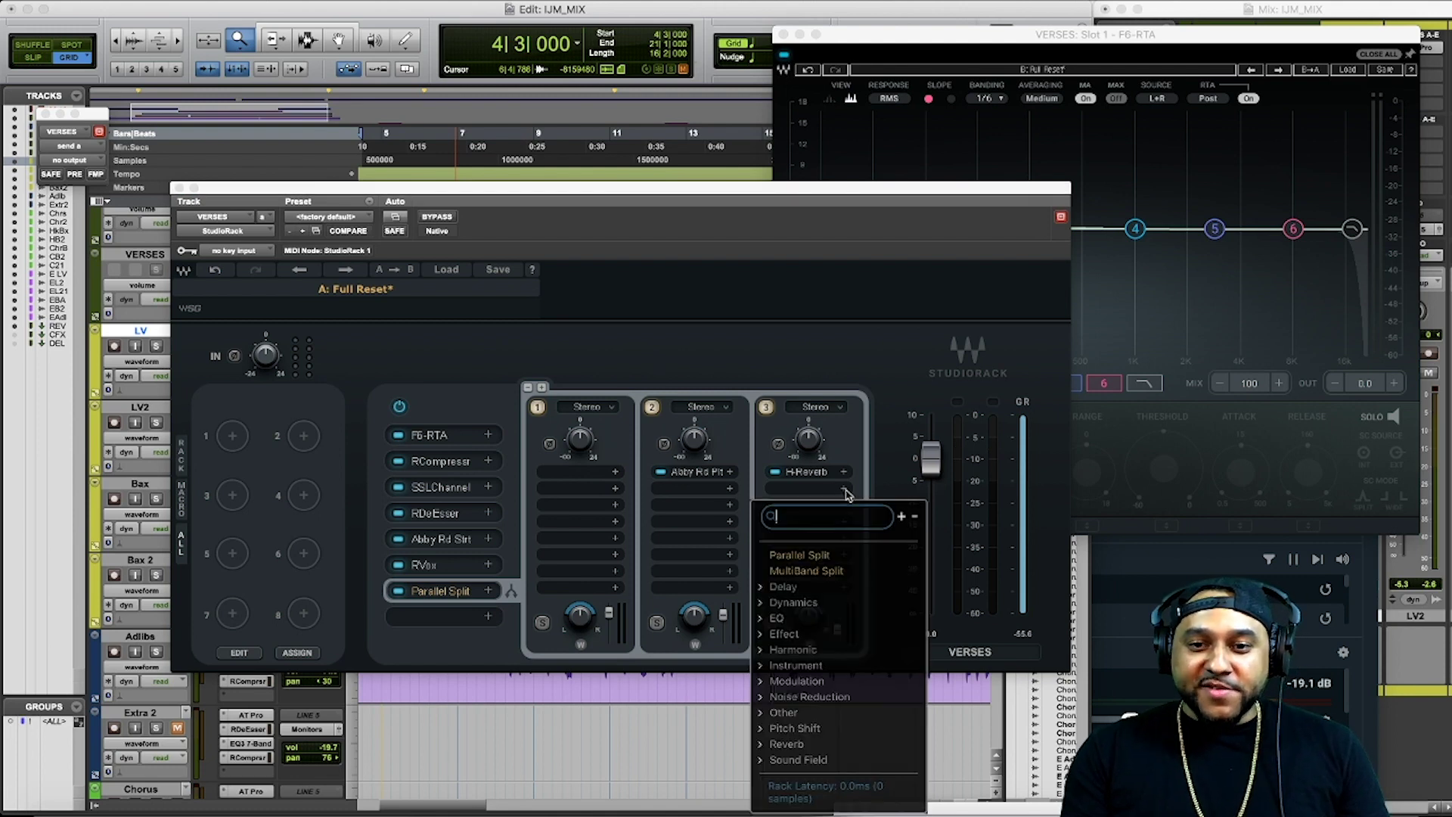
left_click(784, 618)
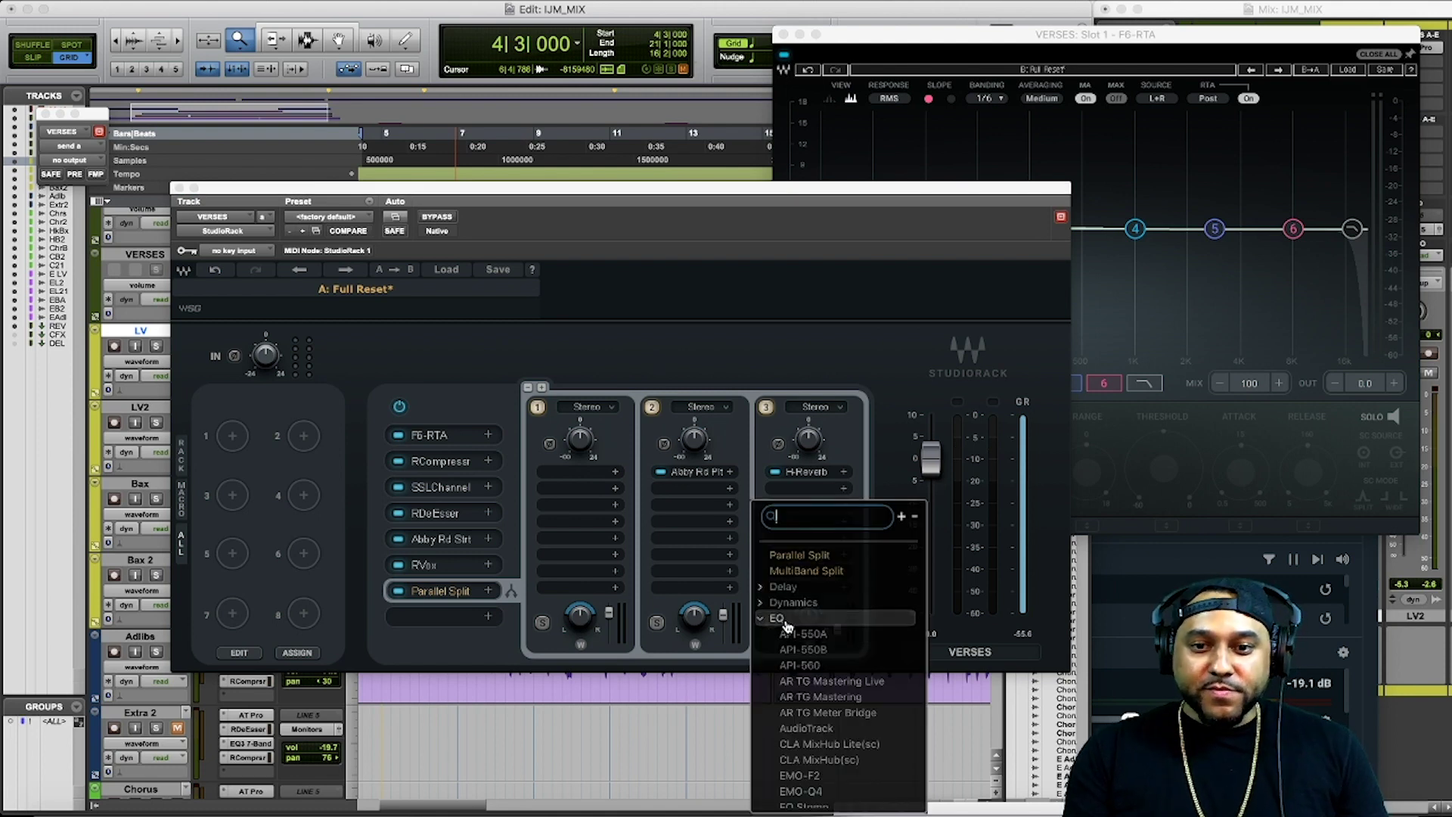
scroll(832, 694, "down", 3)
scroll(824, 703, "down", 1)
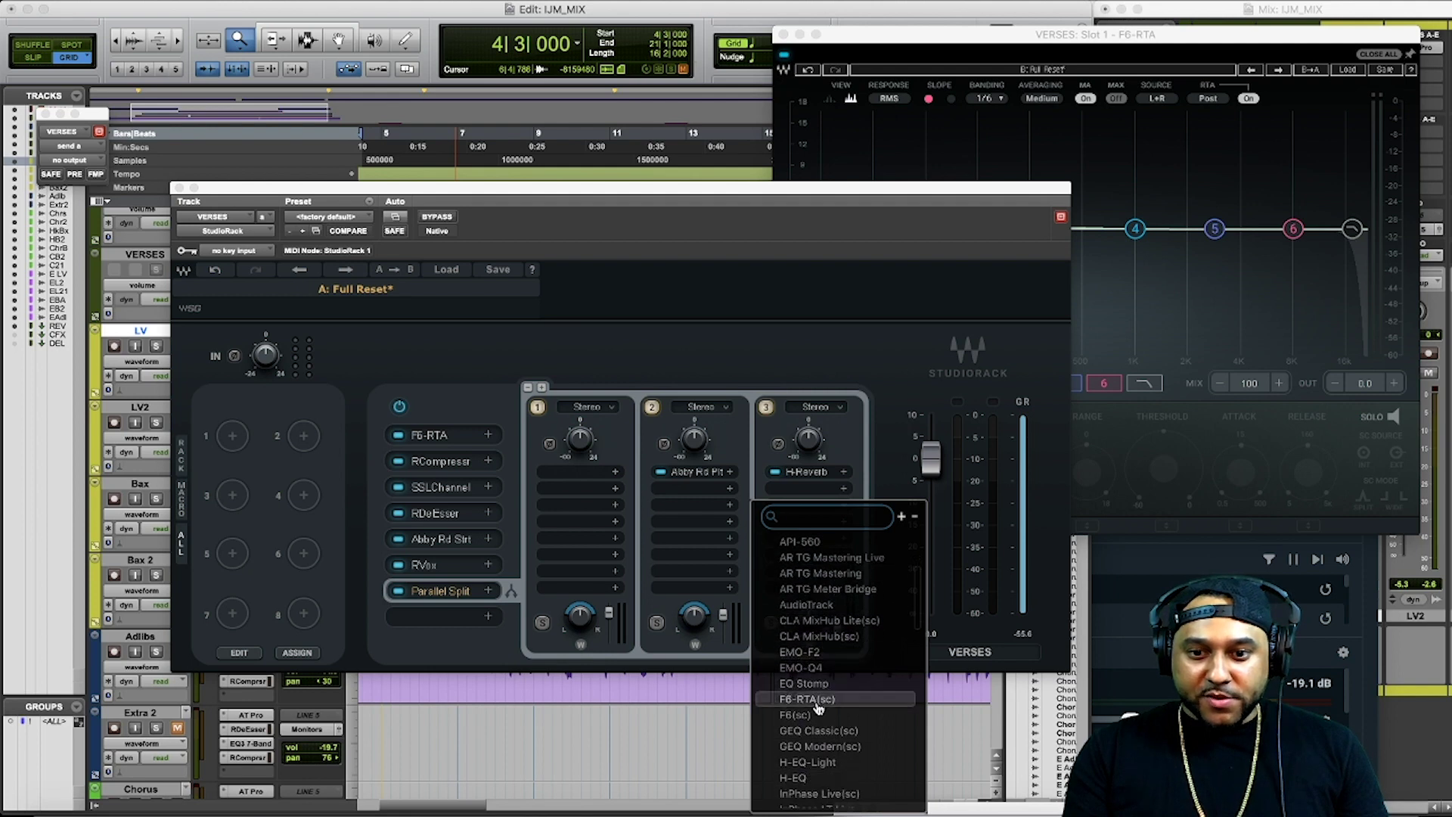
scroll(813, 711, "down", 1)
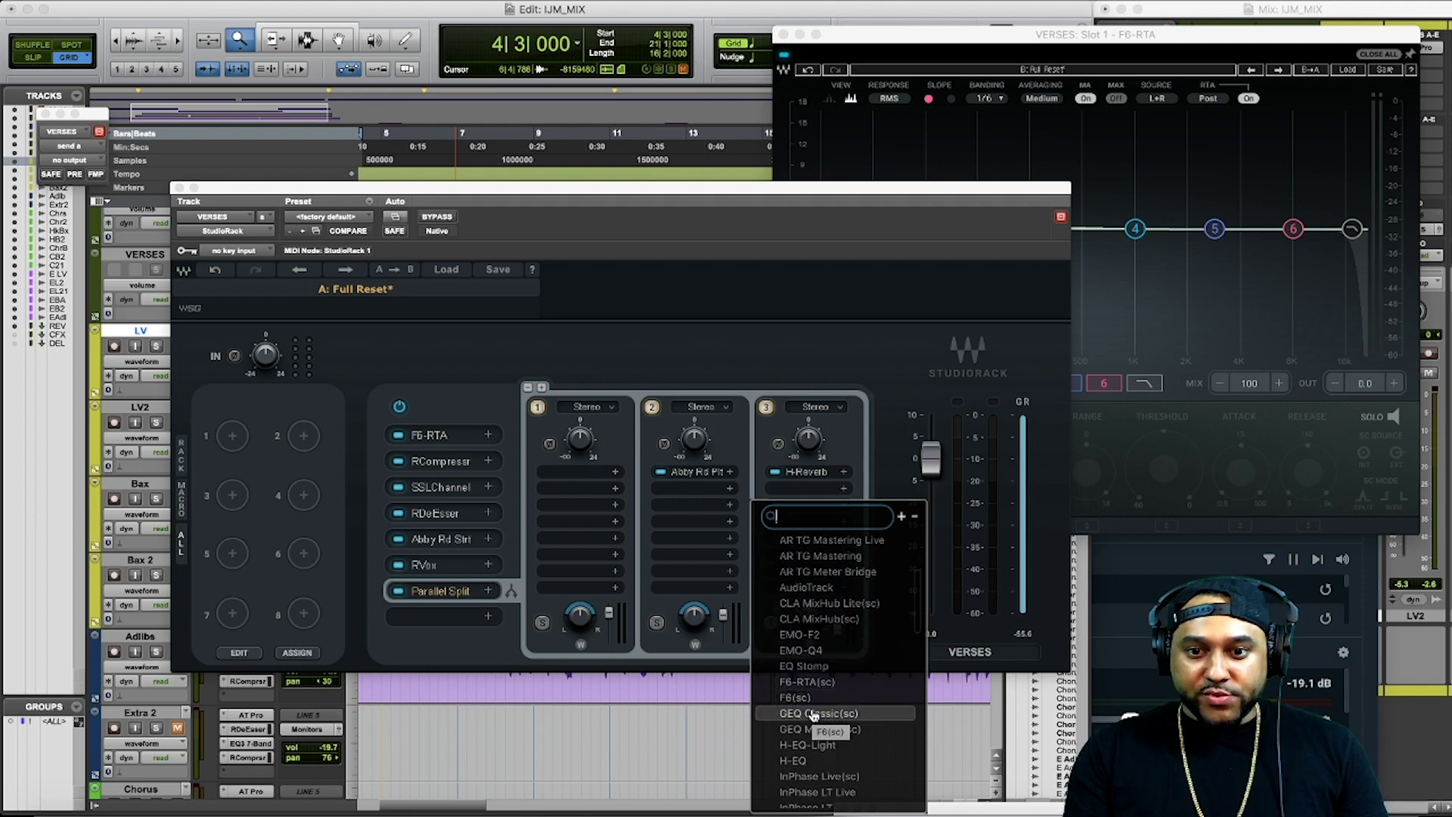
left_click(808, 681)
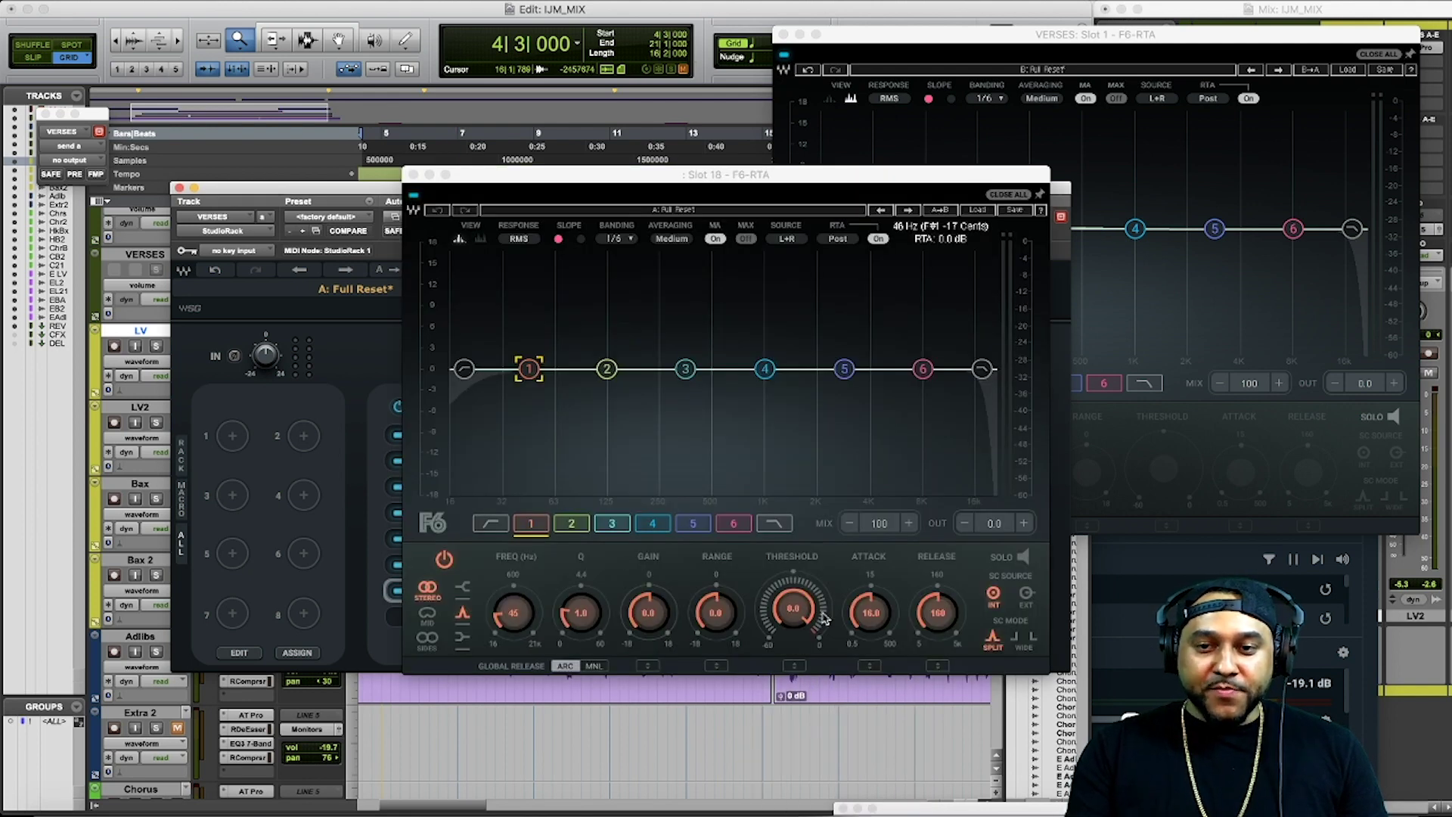
Step: With the verse playing, set the F6-RTA high-pass filter to 327 Hz and enable the low-pass filter at about 2 kHz
key("space")
left_click_drag(464, 368, 680, 369)
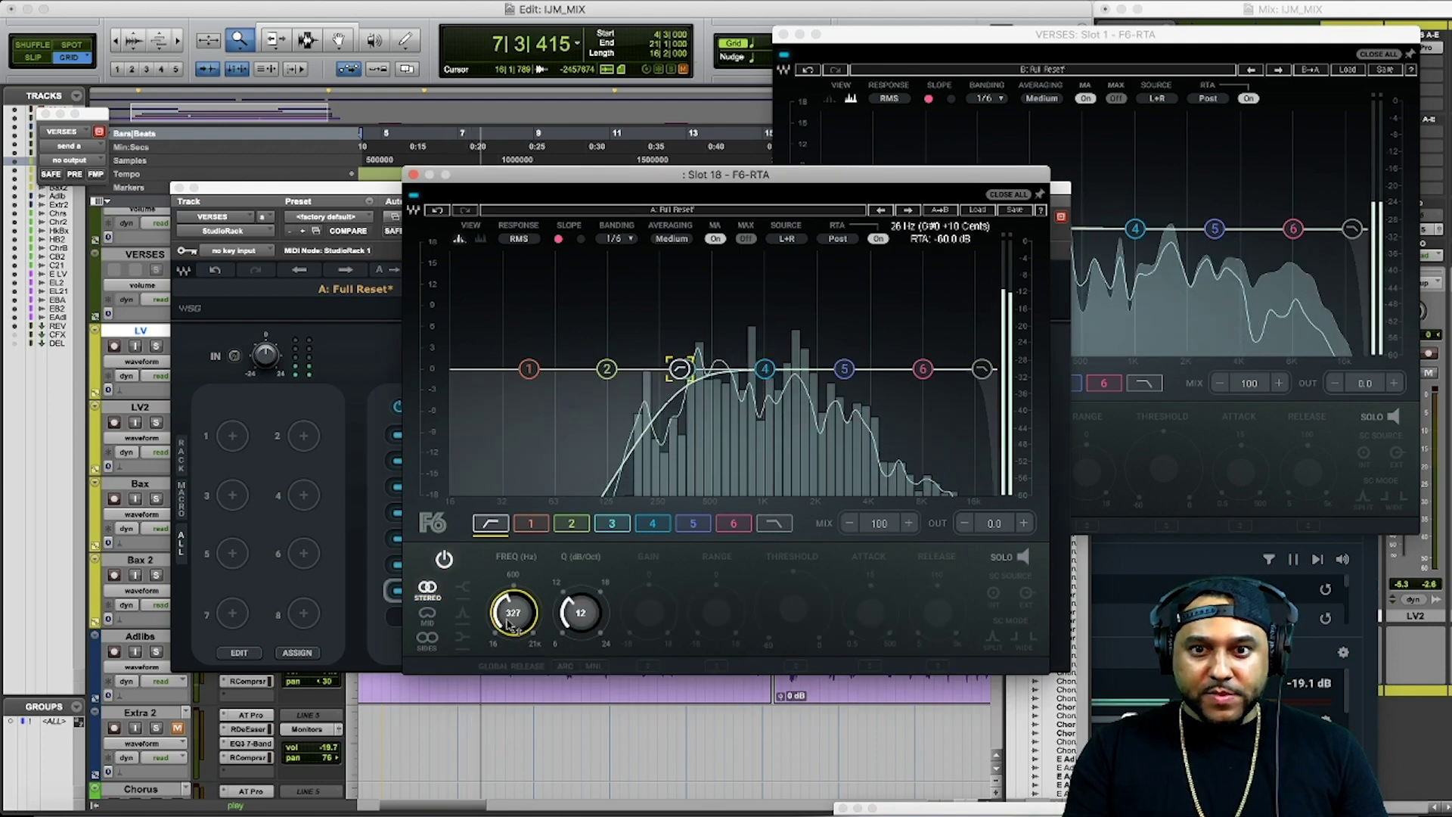
left_click(981, 369)
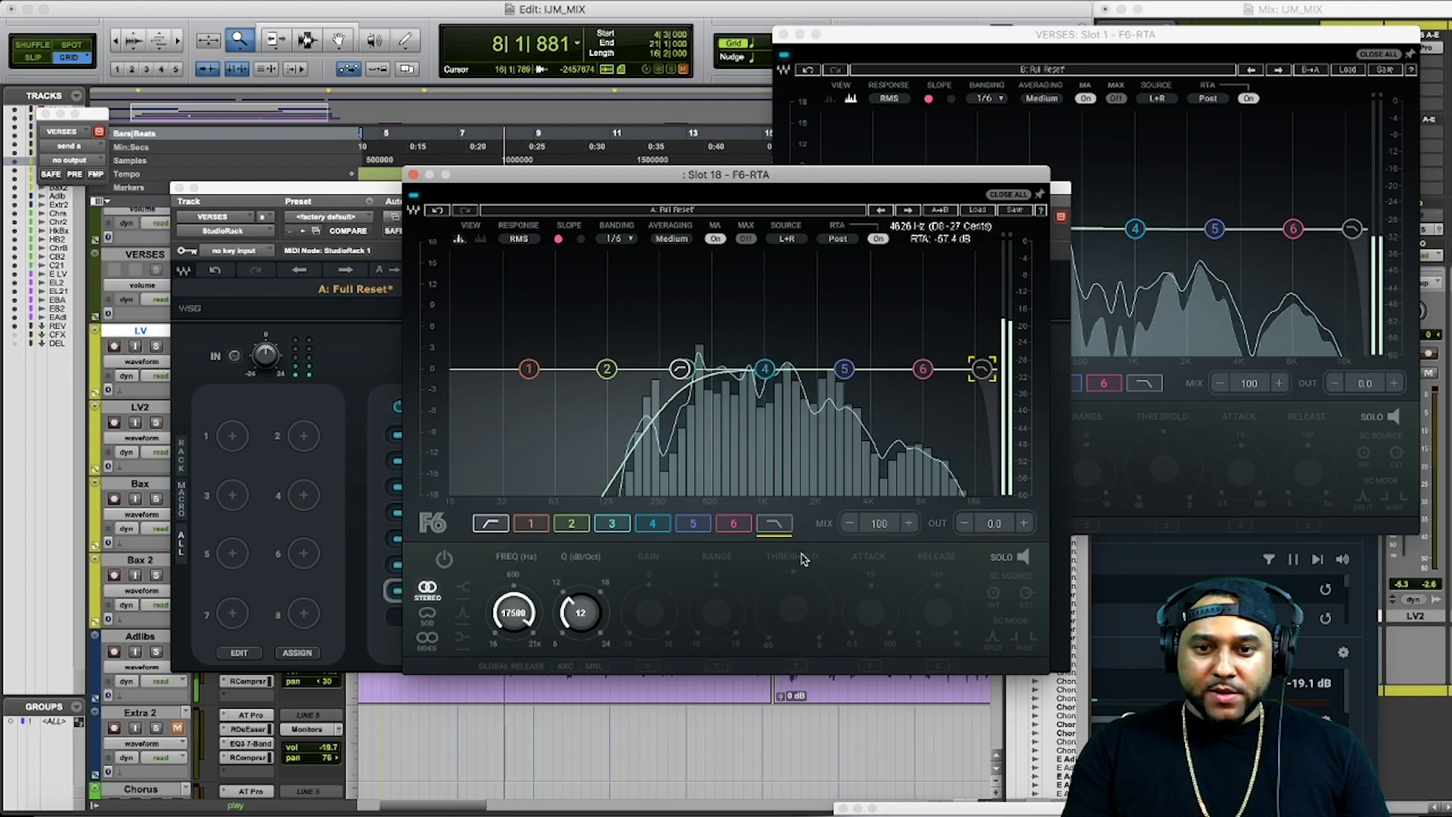
left_click(443, 559)
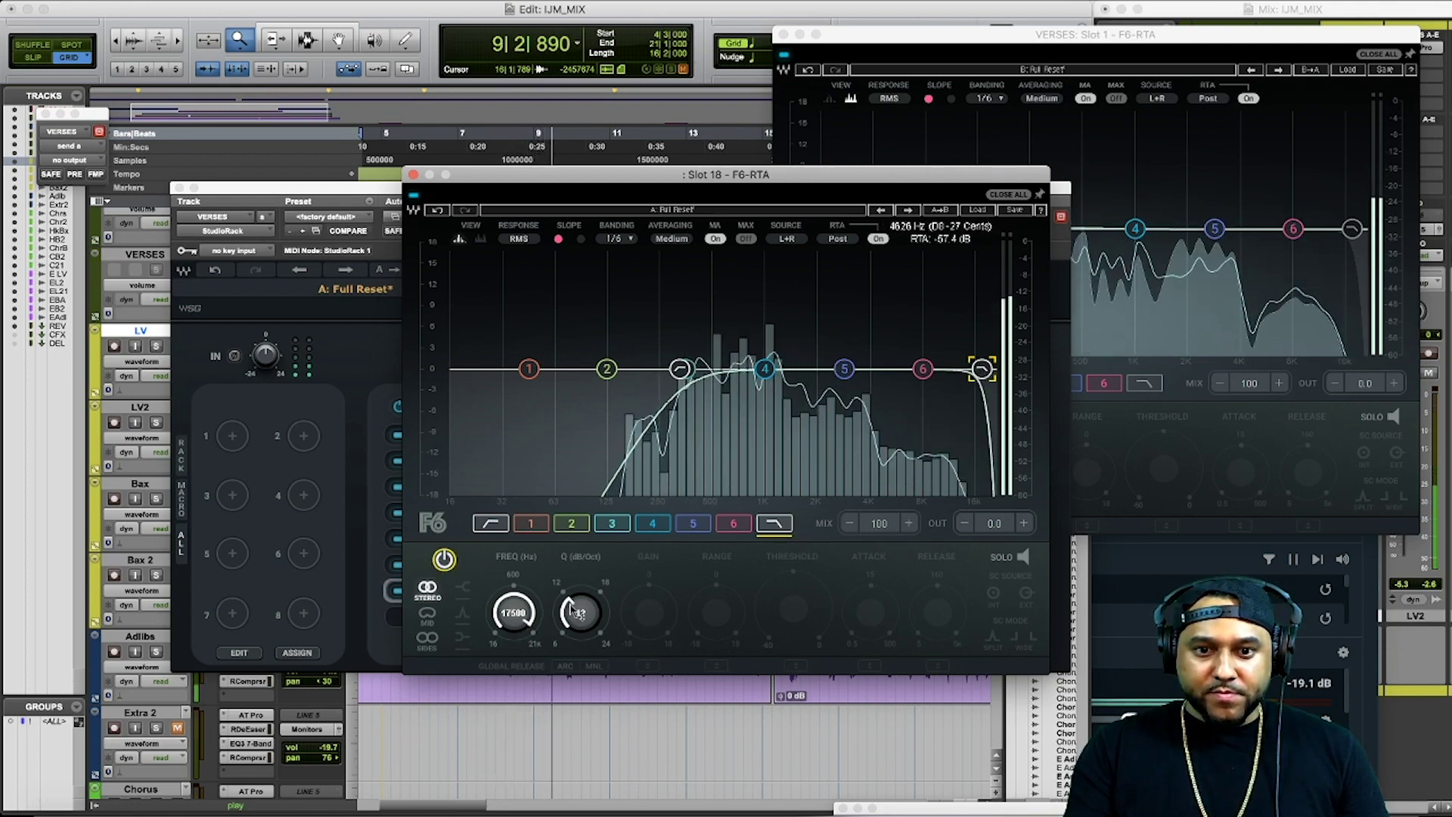
left_click_drag(513, 612, 513, 684)
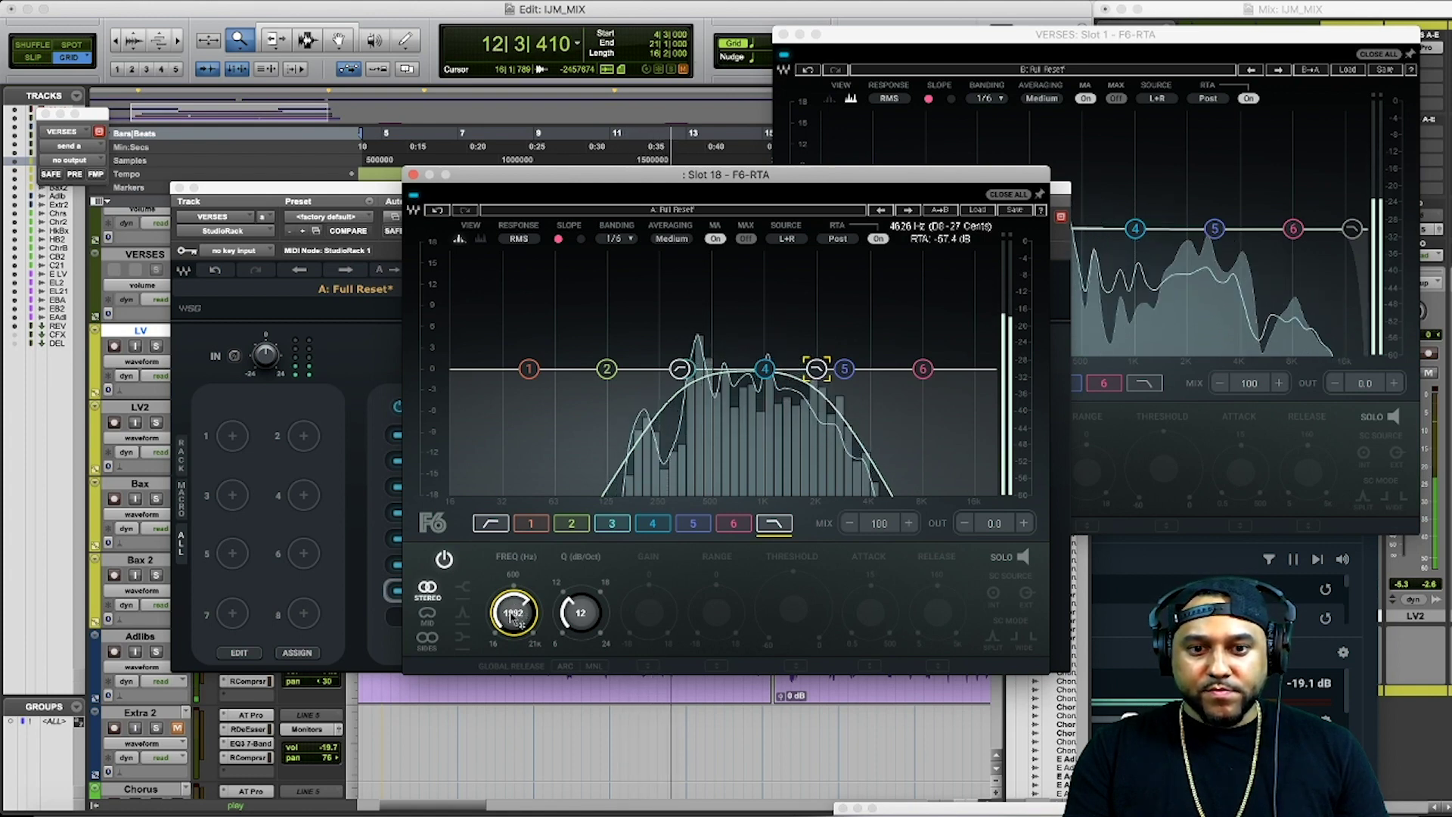
Step: Stop playback, close the F6-RTA window, and insert H-Delay from the Delay category in the fourth parallel chain
key("space")
key("super+w")
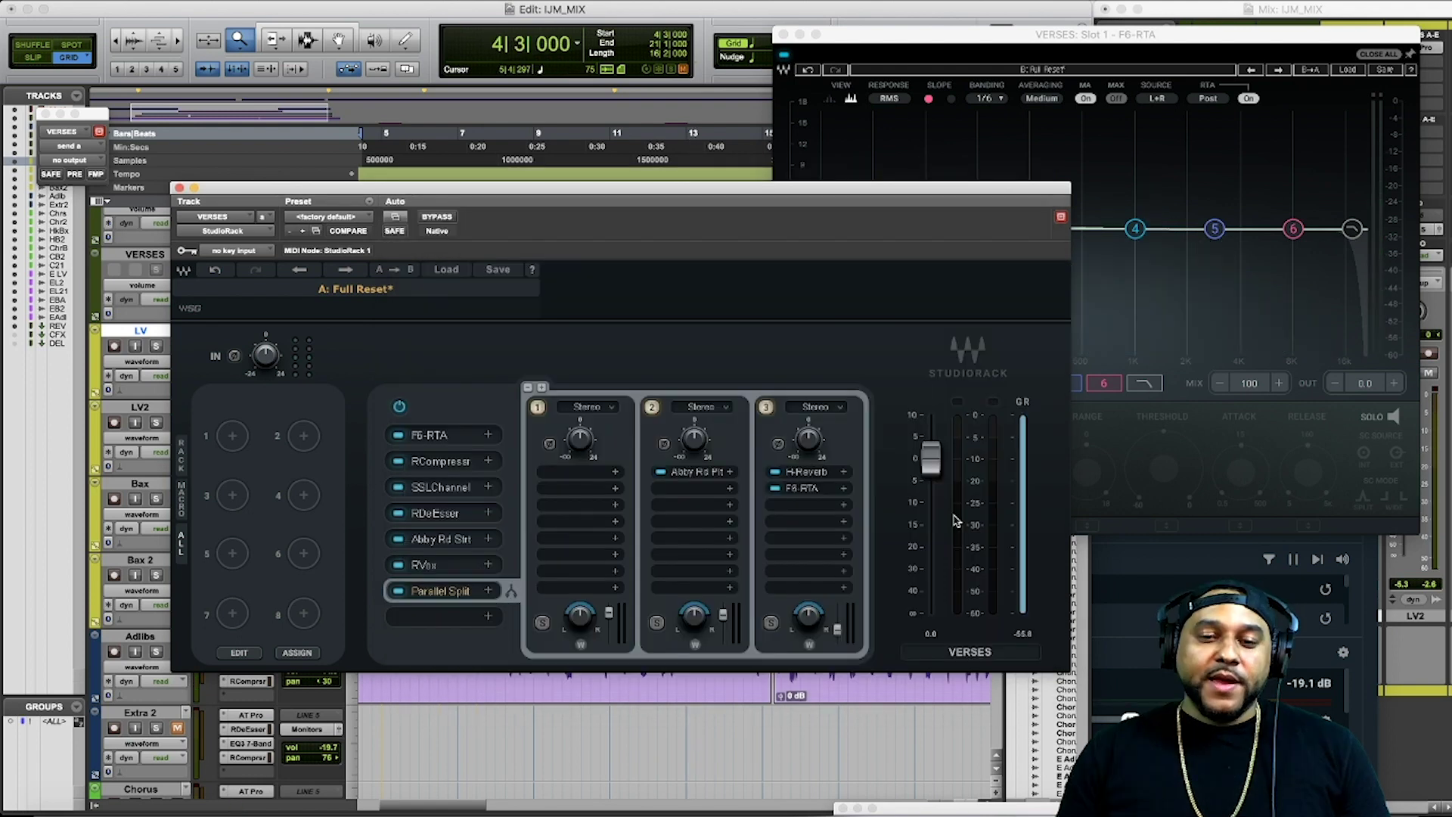
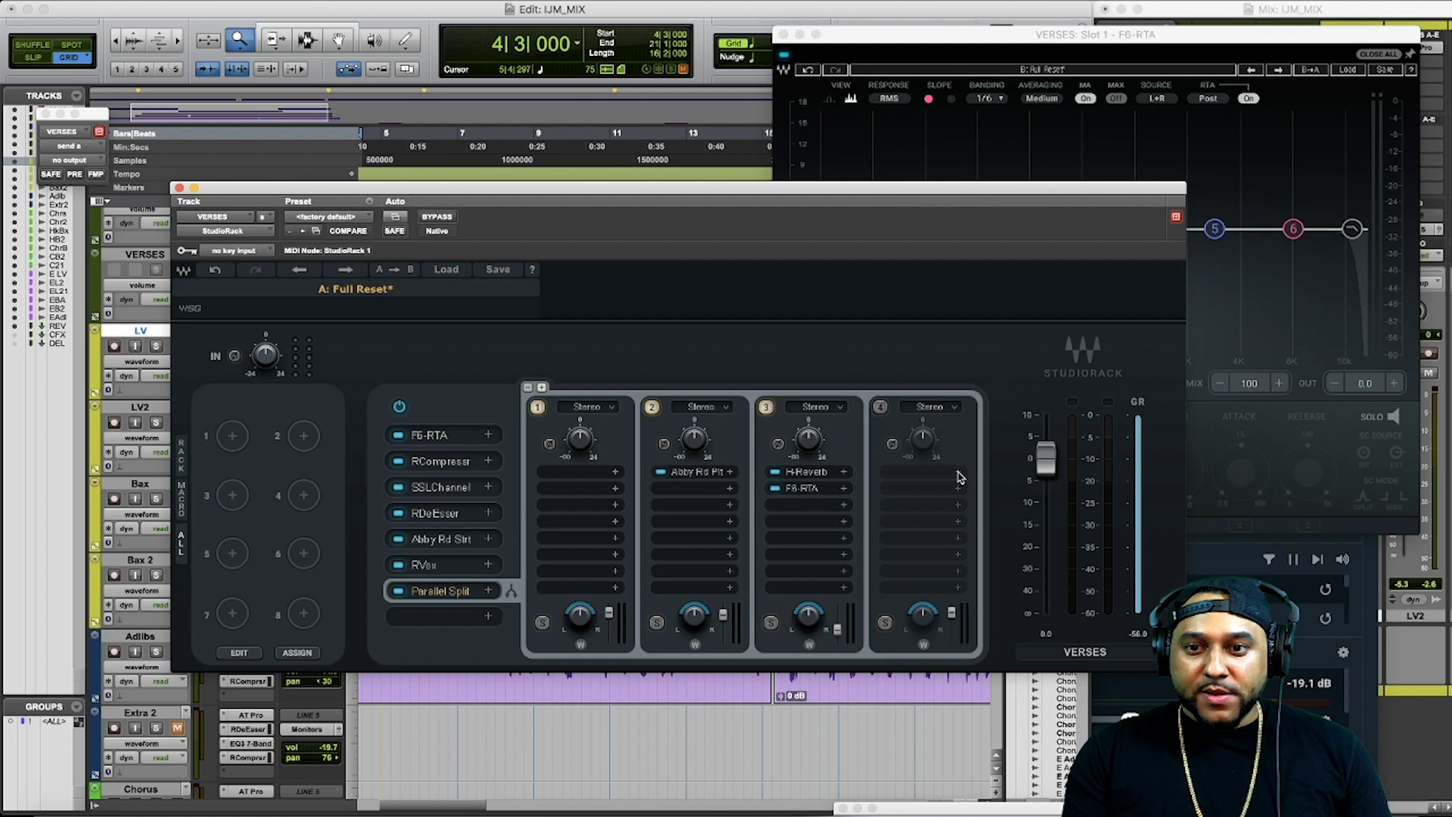
left_click(957, 473)
left_click(906, 571)
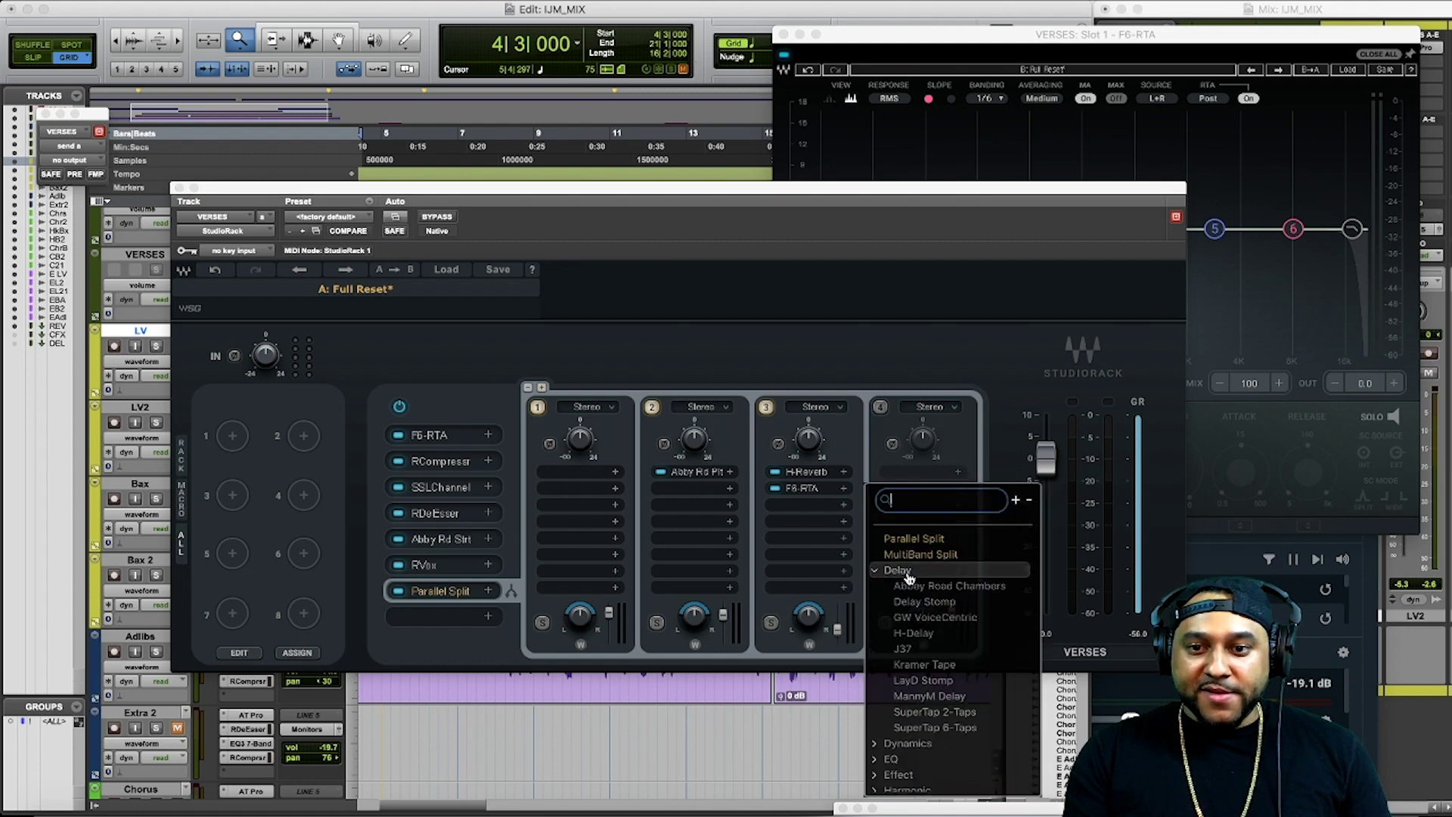
left_click(913, 632)
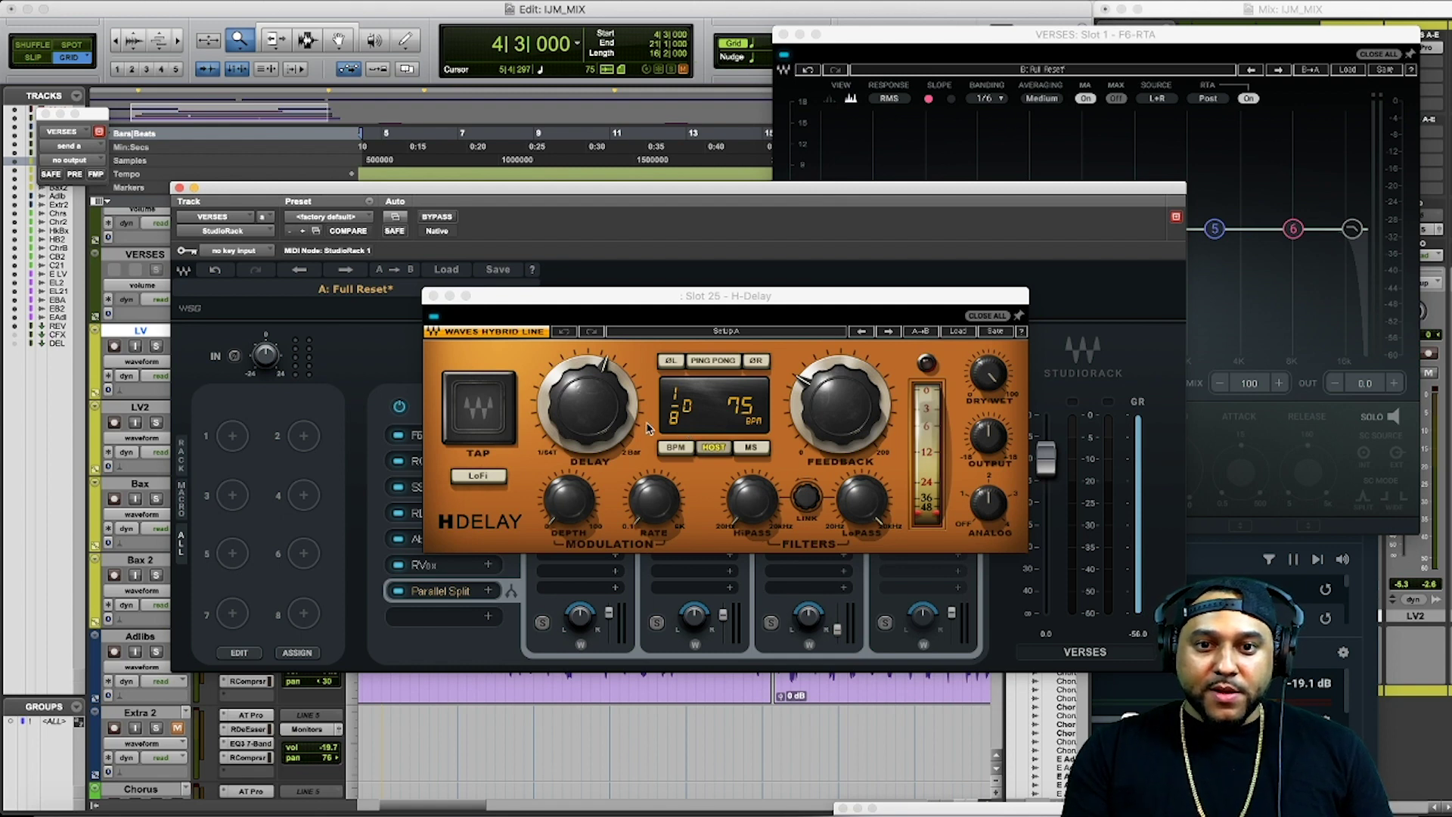
Step: Set H-Delay to a host-synced 1/4 ping-pong delay, lower its feedback, and turn Analog off
mouse_move(565, 399)
left_mouse_down()
mouse_move(564, 427)
mouse_move(565, 393)
left_mouse_up()
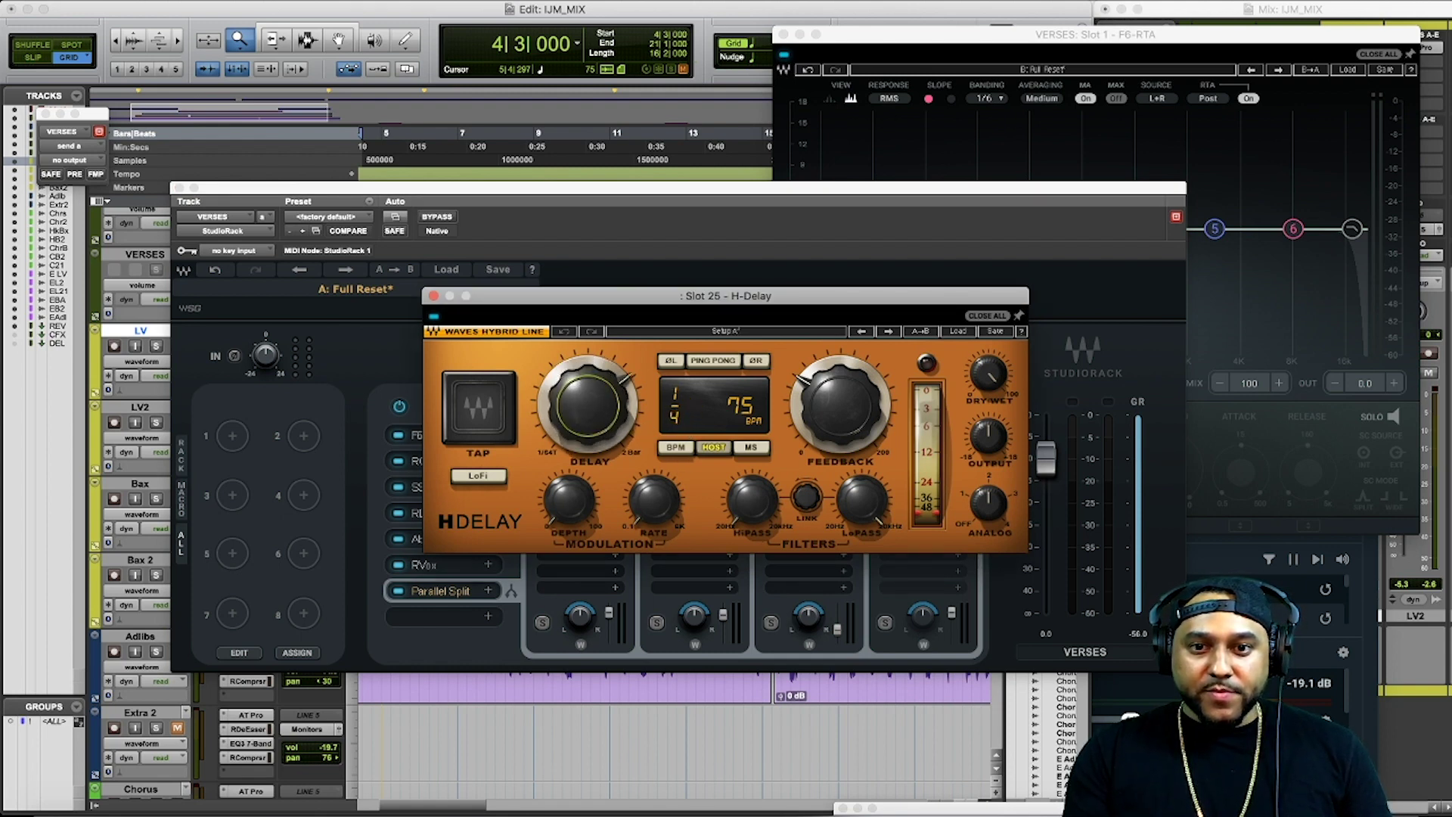
left_click(713, 362)
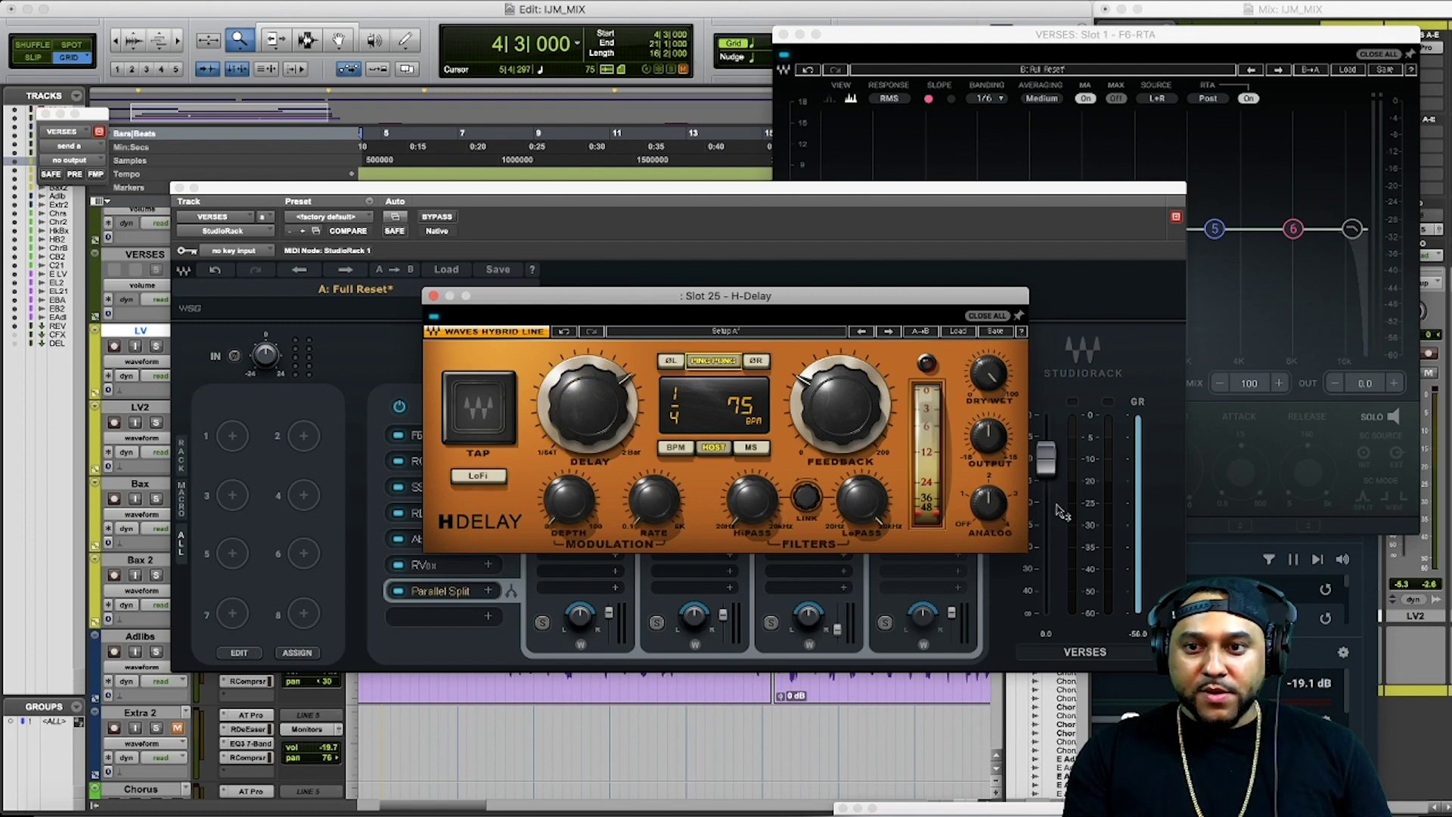
mouse_move(840, 405)
left_click_drag(839, 405, 839, 384)
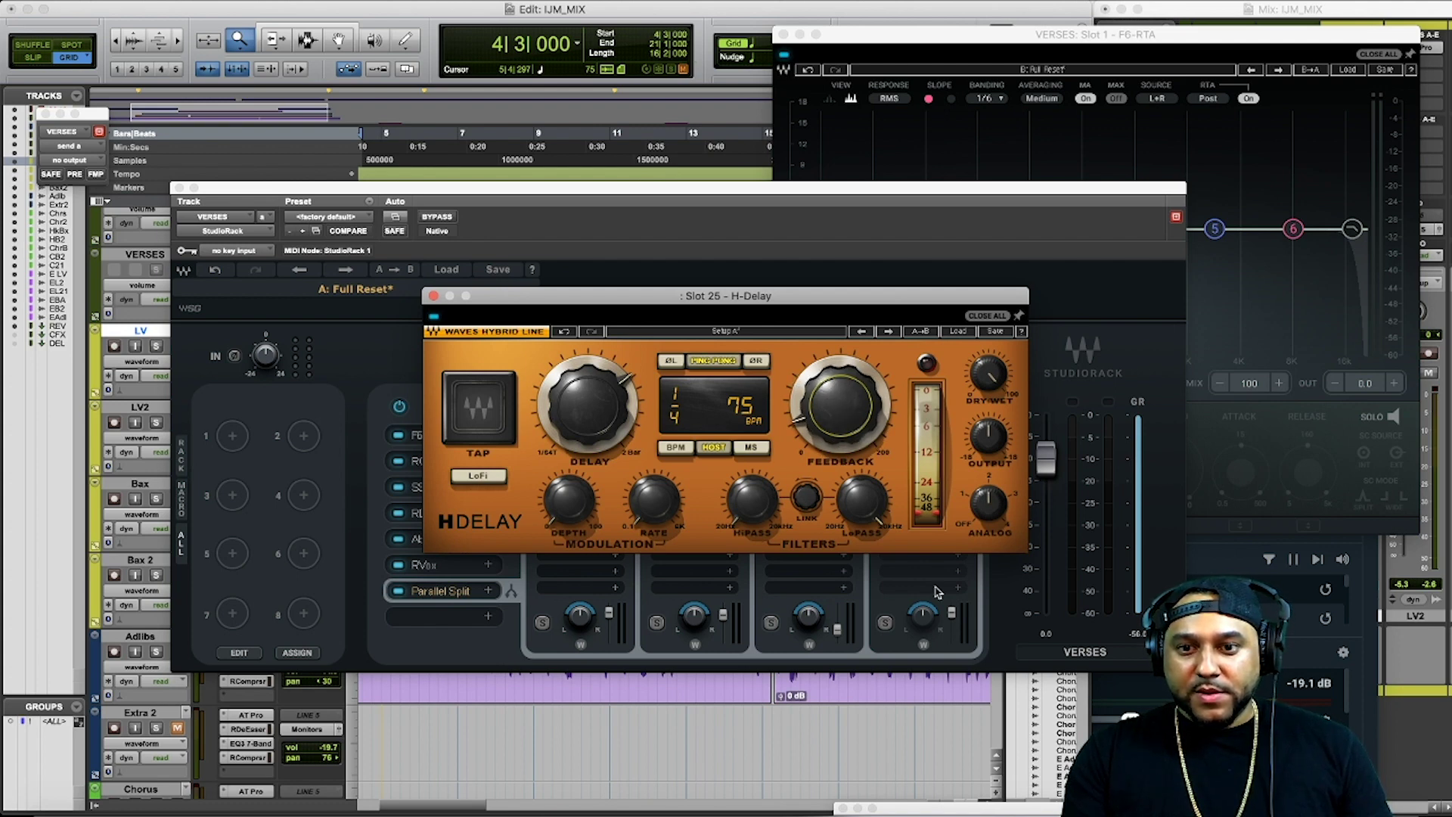
left_click_drag(987, 503, 987, 514)
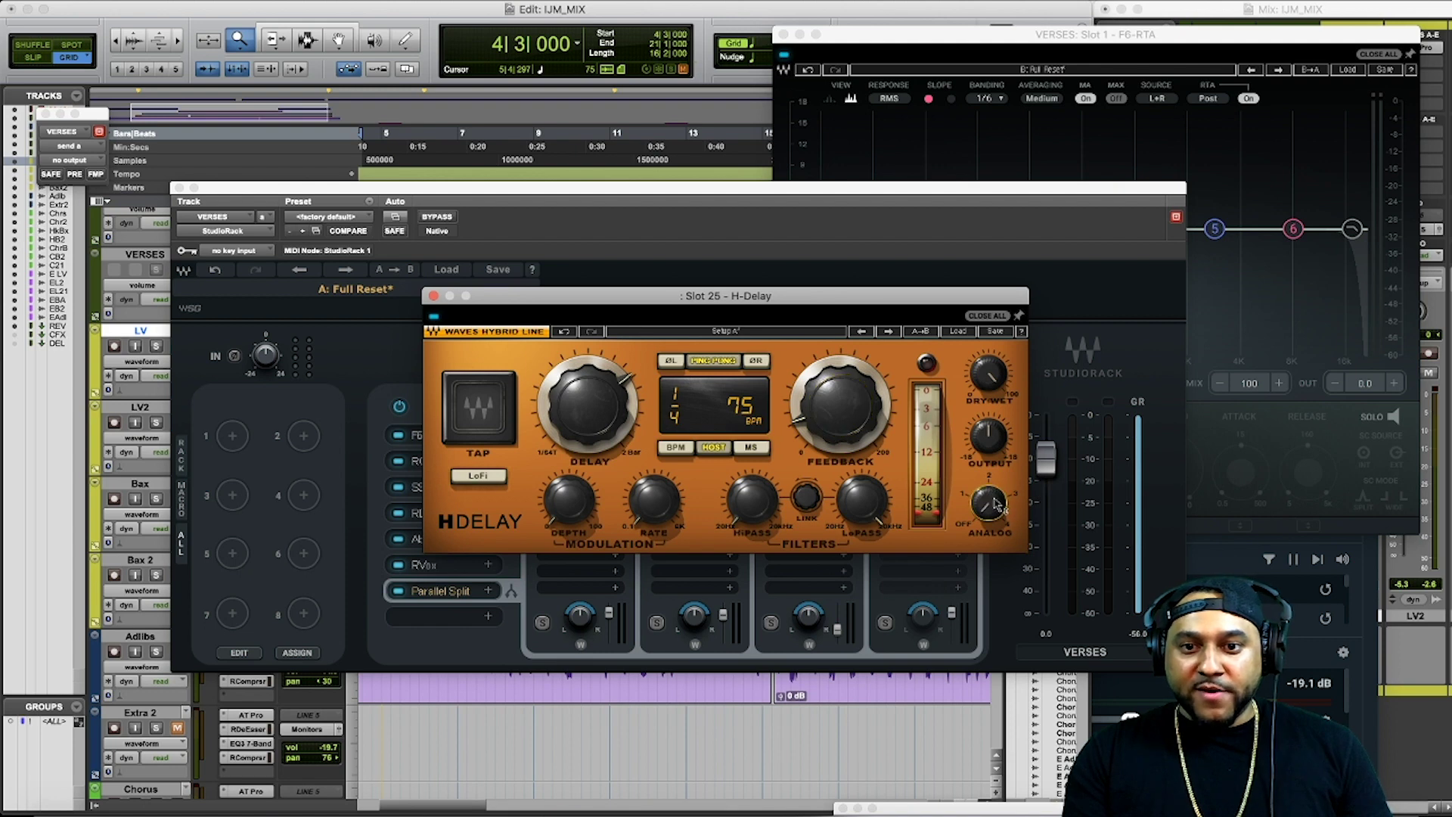
Step: Narrow H-Delay's tone with its high-pass and low-pass filters, and stop playback after auditioning it on the verse
mouse_move(758, 518)
left_mouse_down()
mouse_move(759, 529)
mouse_move(759, 514)
left_mouse_up()
left_click_drag(861, 501, 861, 524)
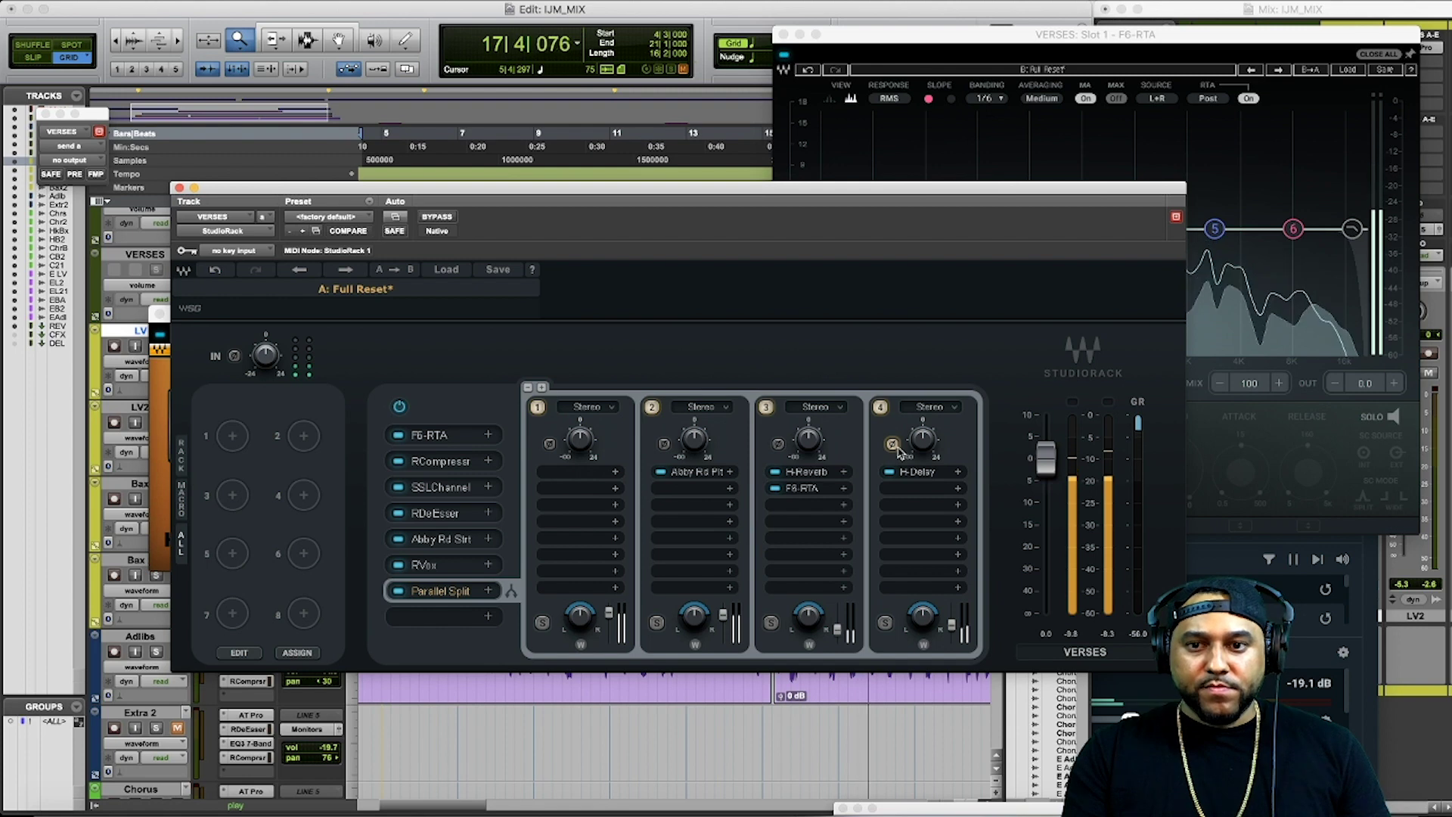
key("space")
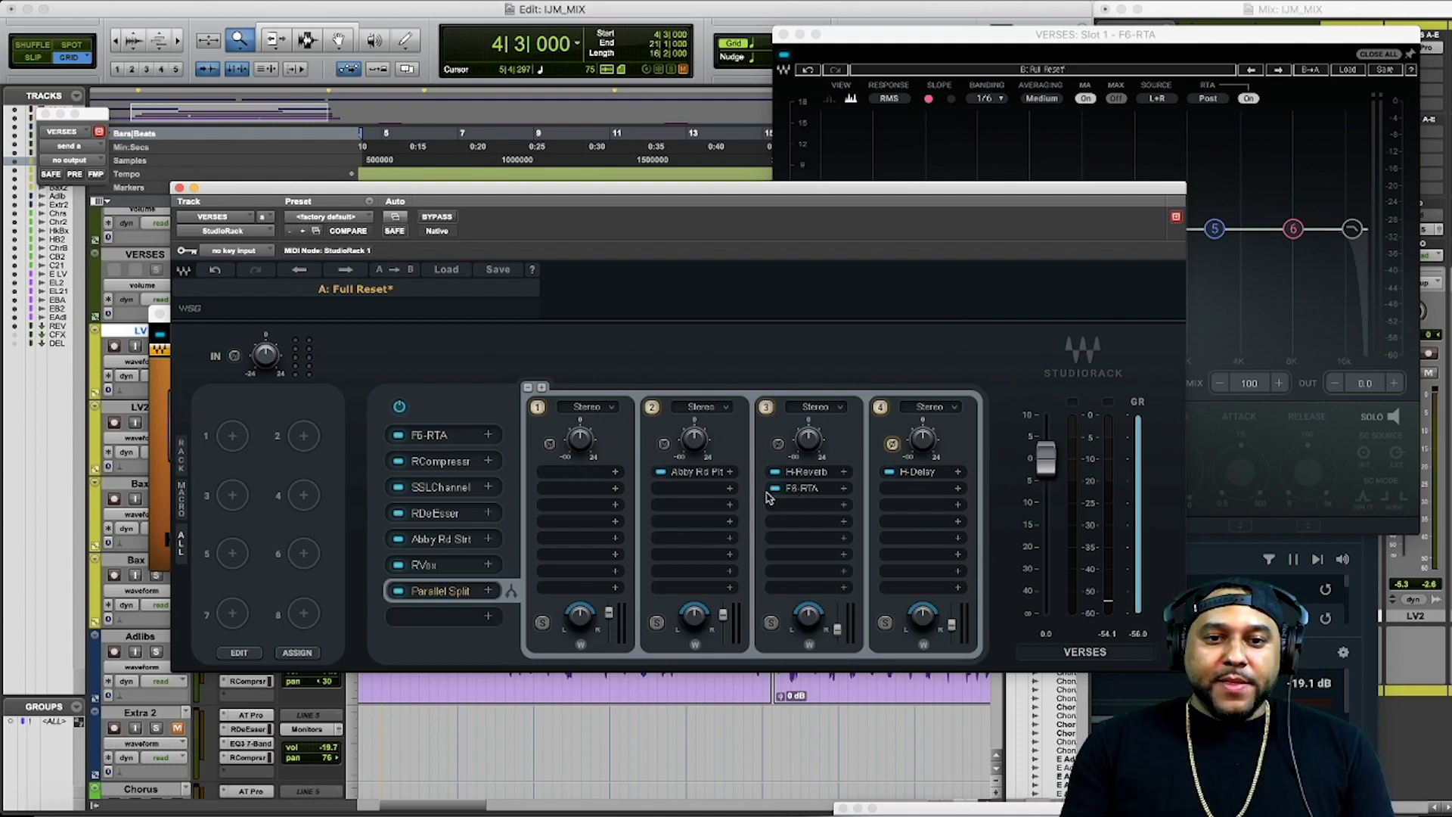
Step: Add and enable a fifth parallel chain, and insert Doubler2 from the Pitch Shift category in it
left_click(541, 388)
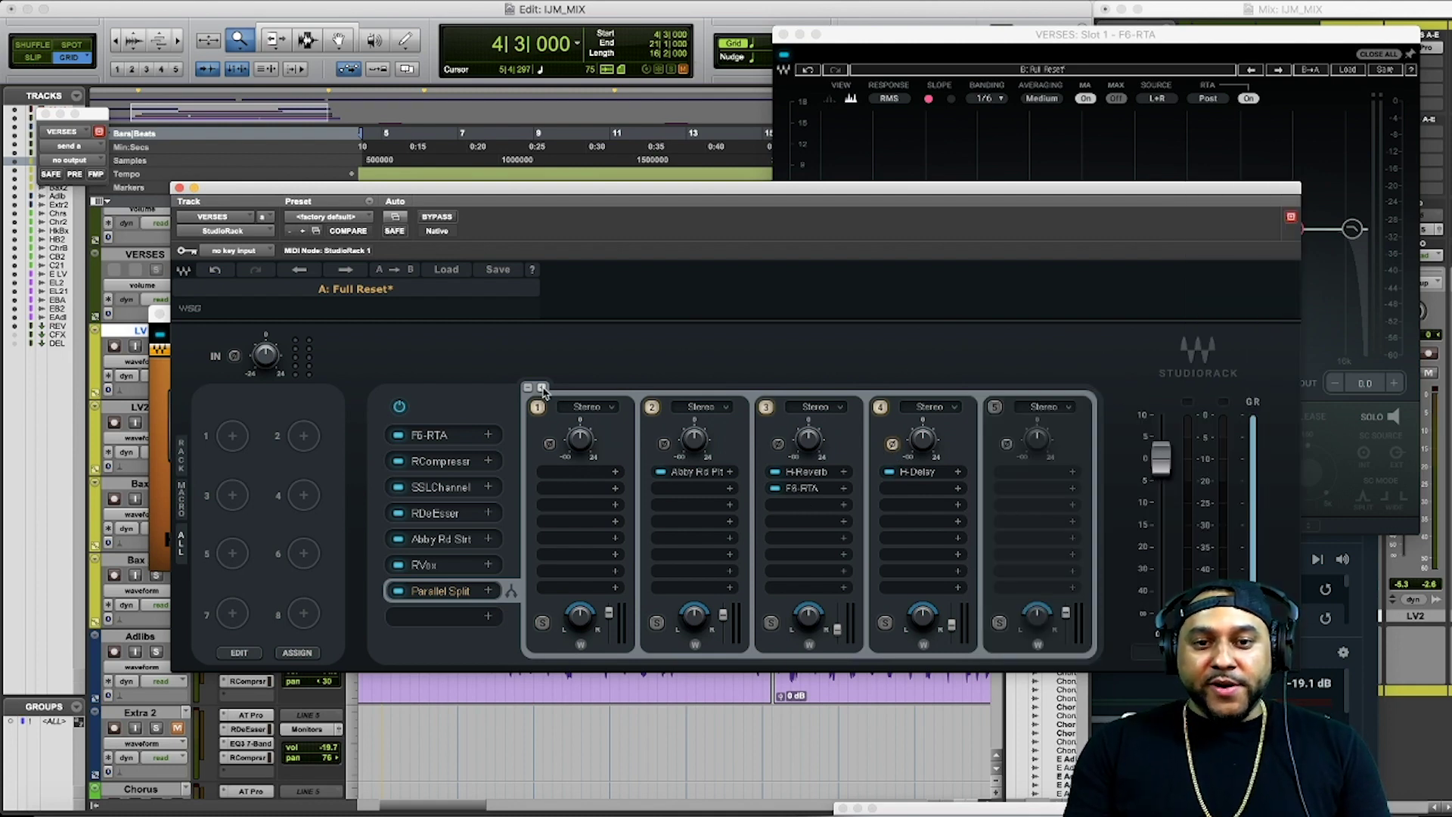
left_click(995, 409)
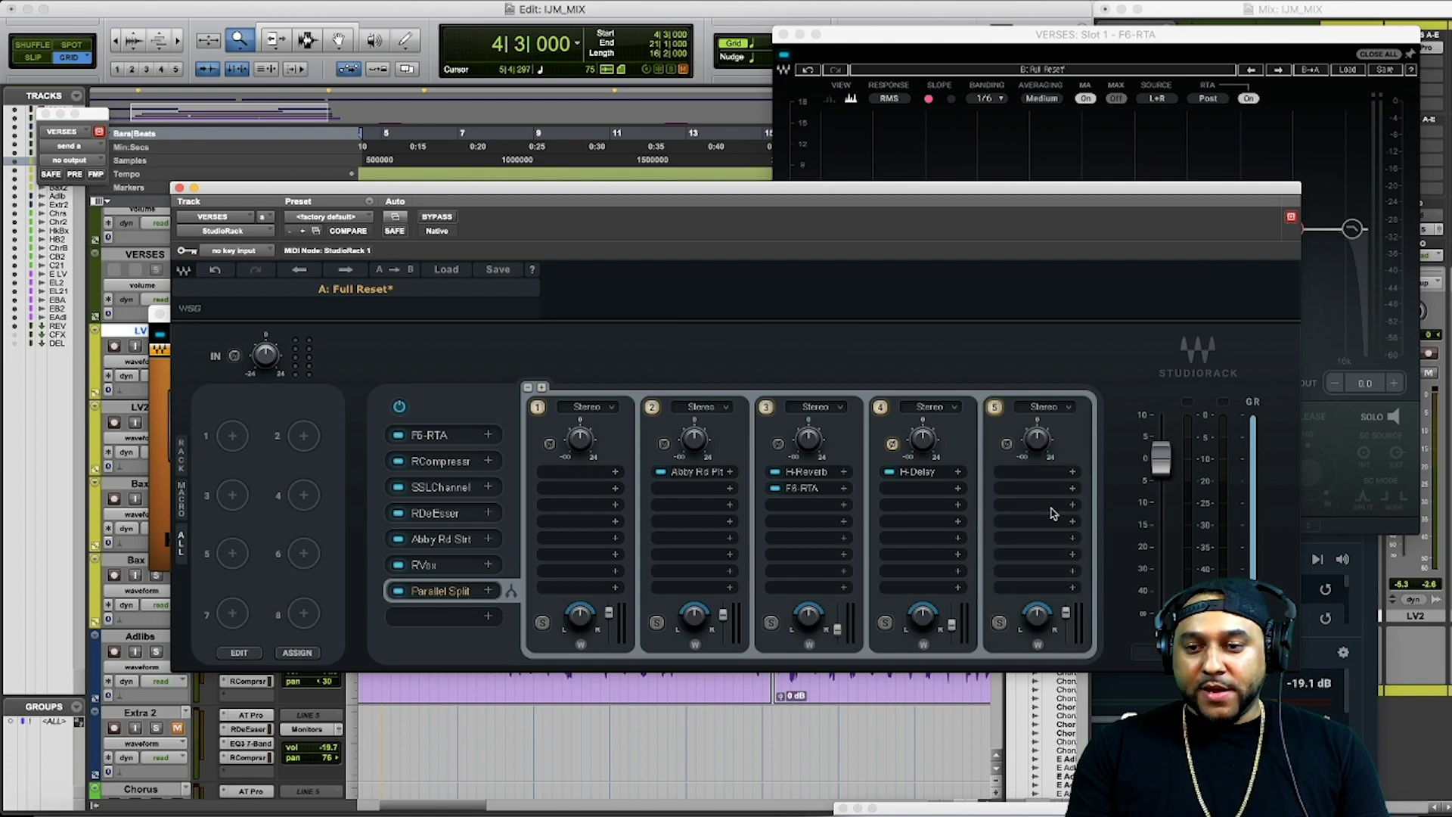
left_click(1072, 472)
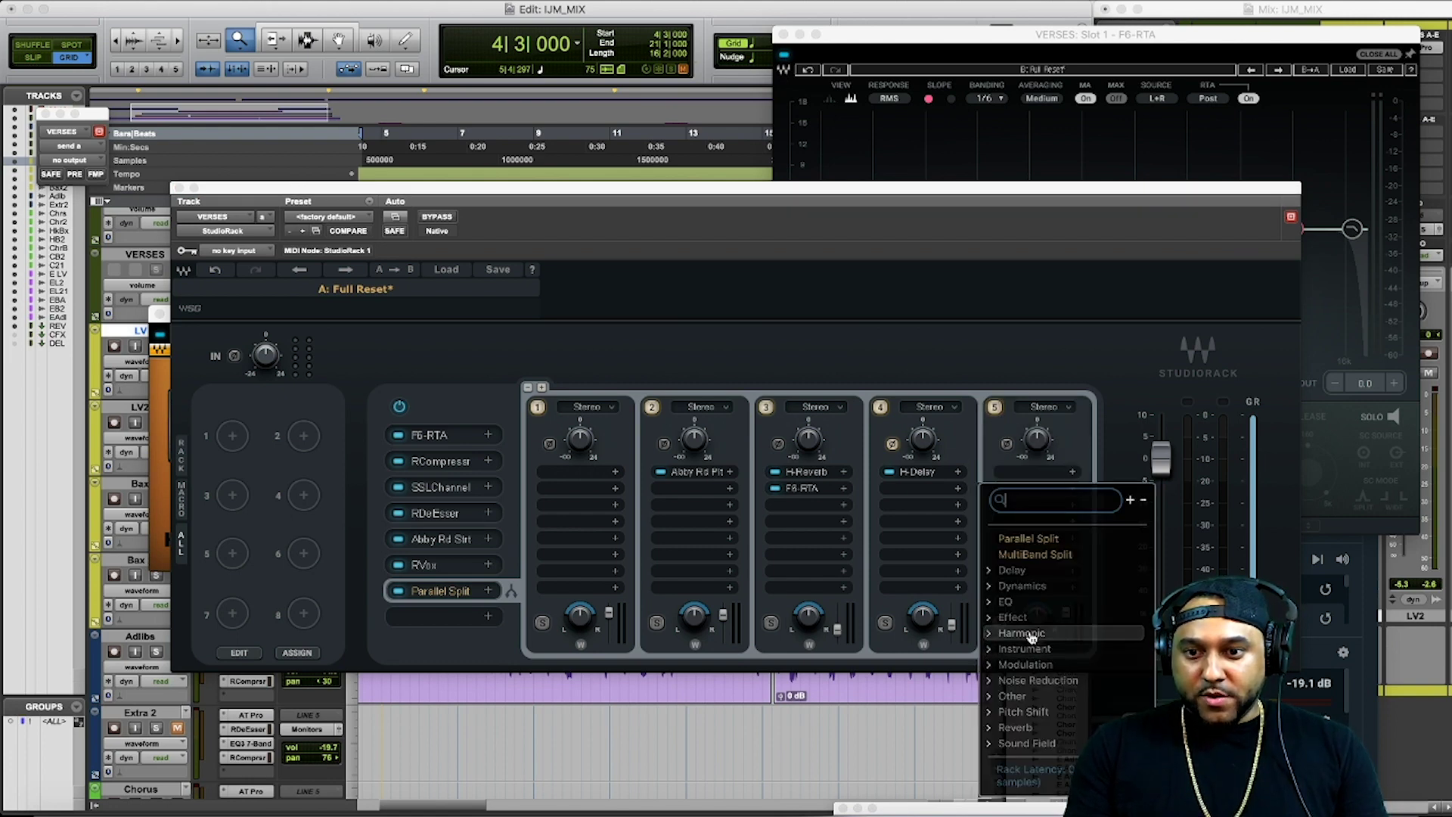
left_click(1022, 715)
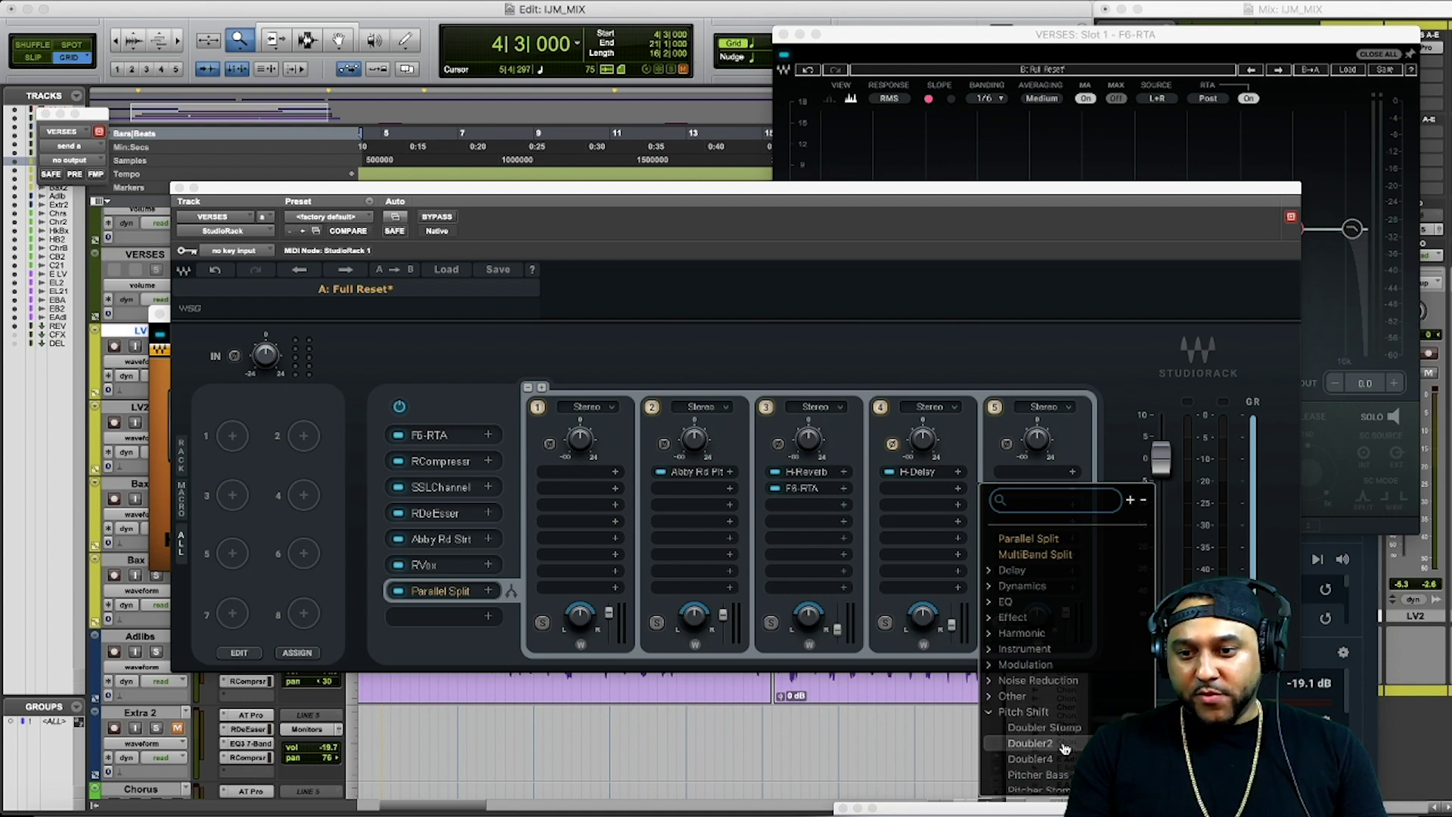
left_click(1030, 743)
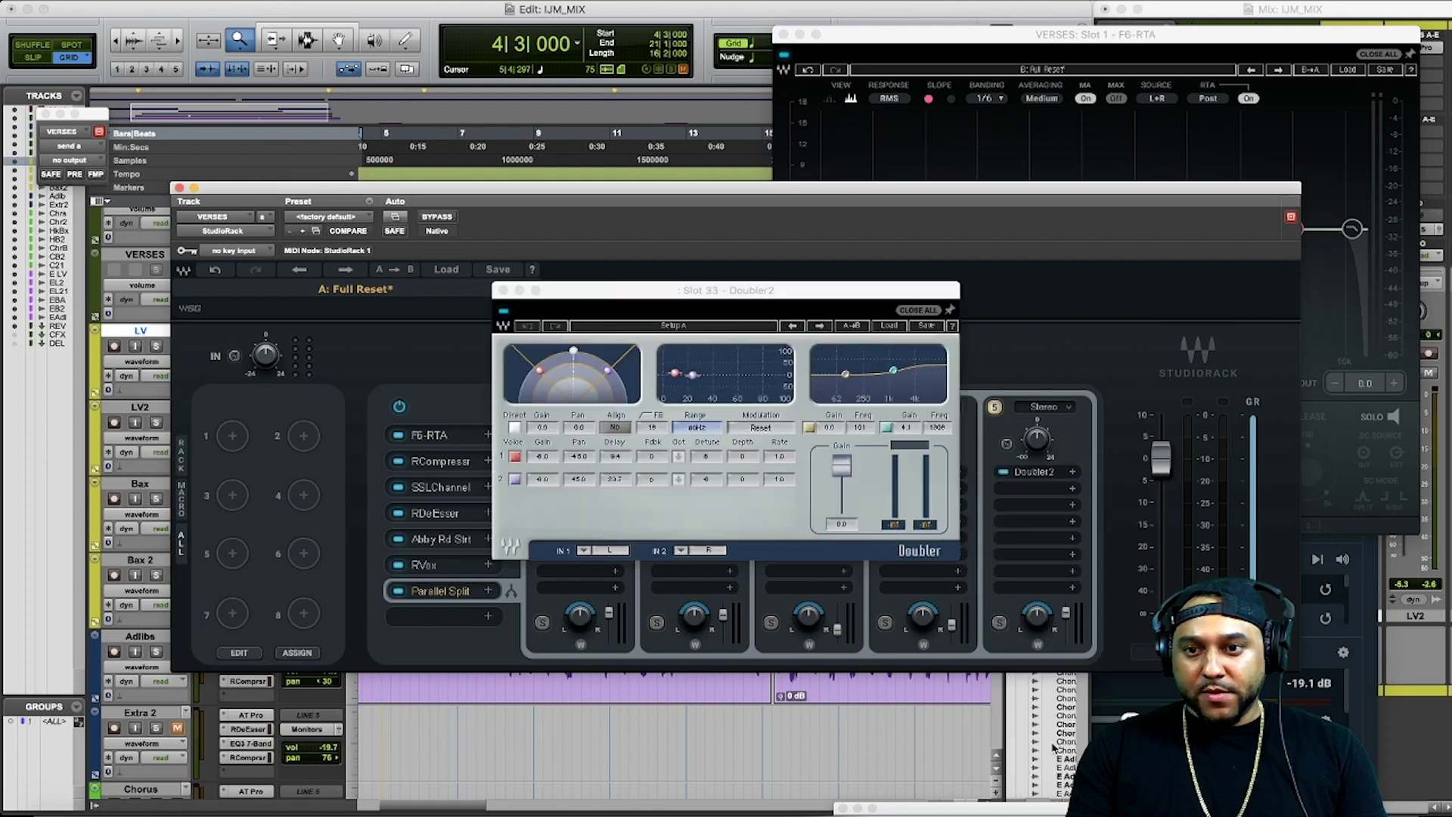
Step: Load the Basic Doubler preset in Doubler2, turn off its direct signal, and close the plugin window
left_click(889, 325)
left_click(922, 418)
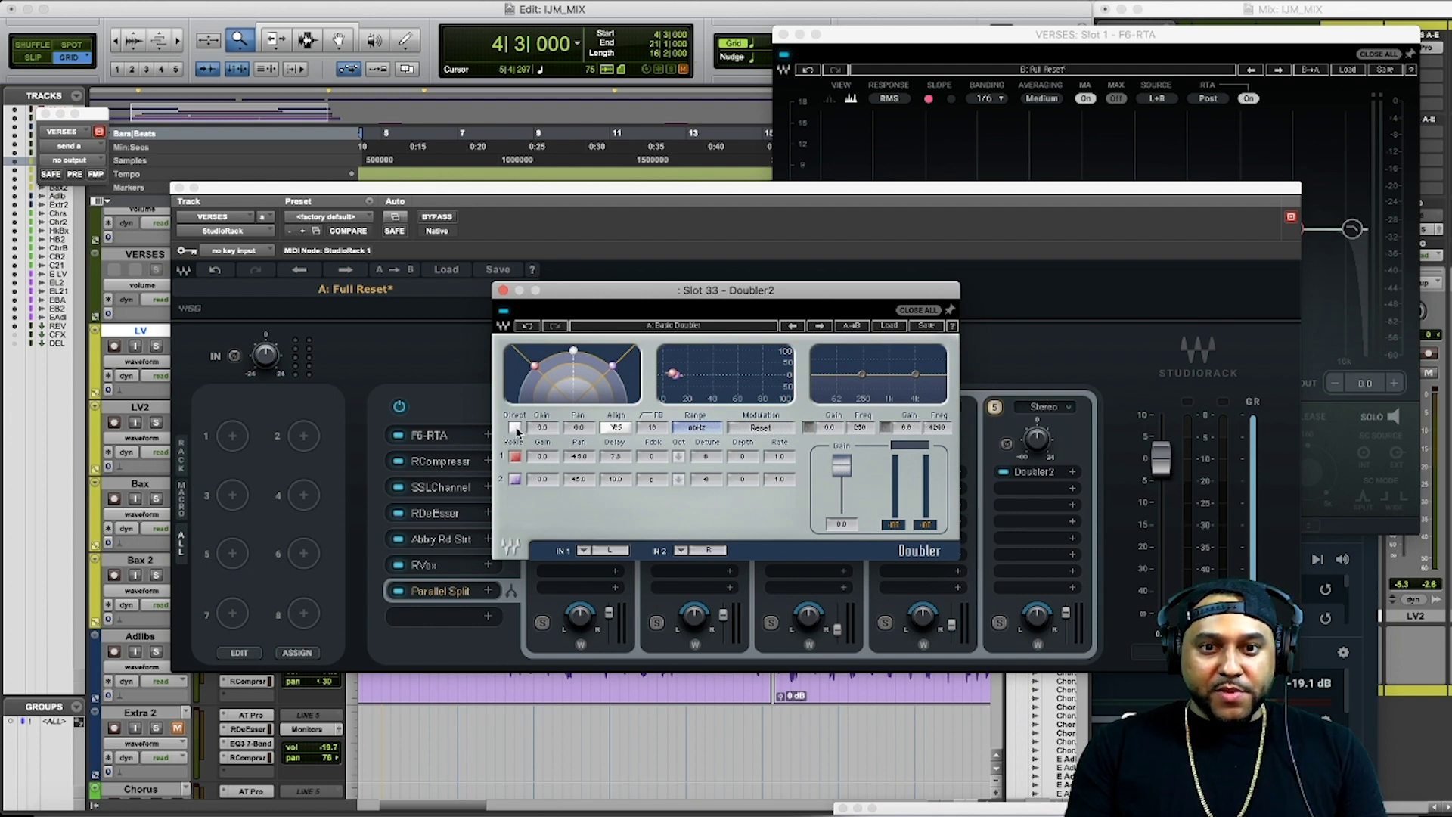
left_click(515, 428)
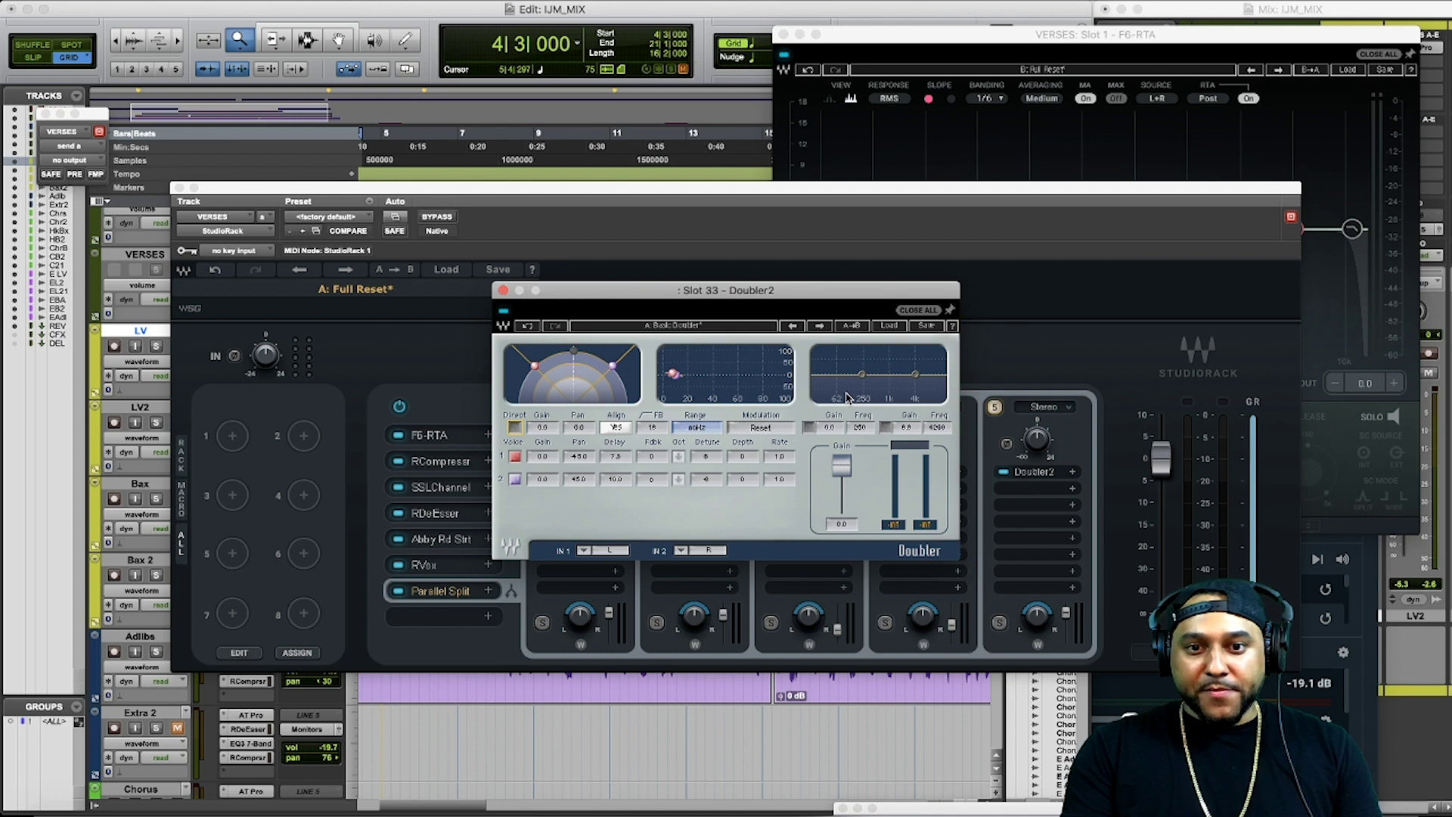
key("super+w")
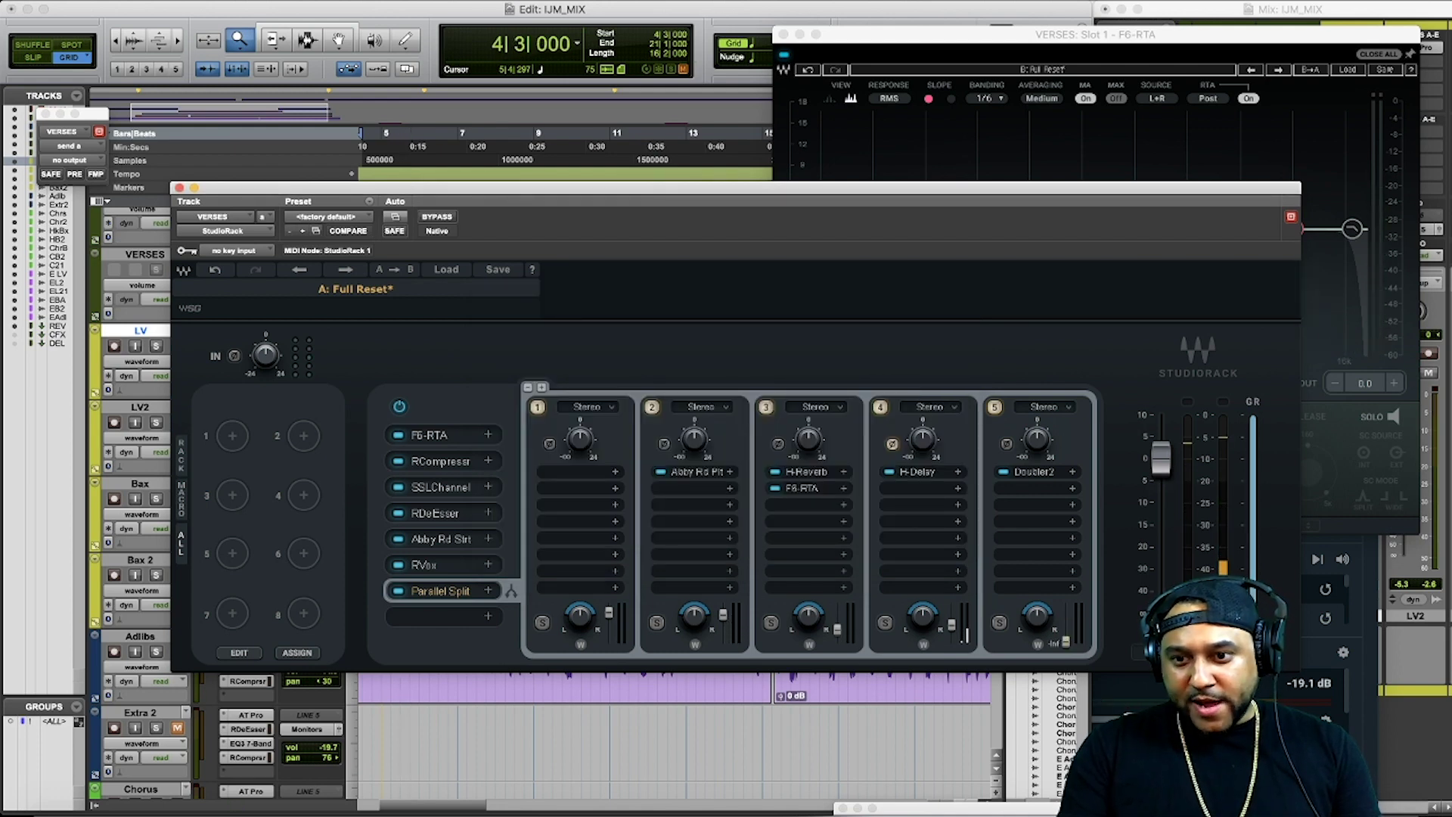
Step: Play the verse while raising the fifth chain's level, comparing Doubler2 bypassed and re-enabled, then stop playback
key("space")
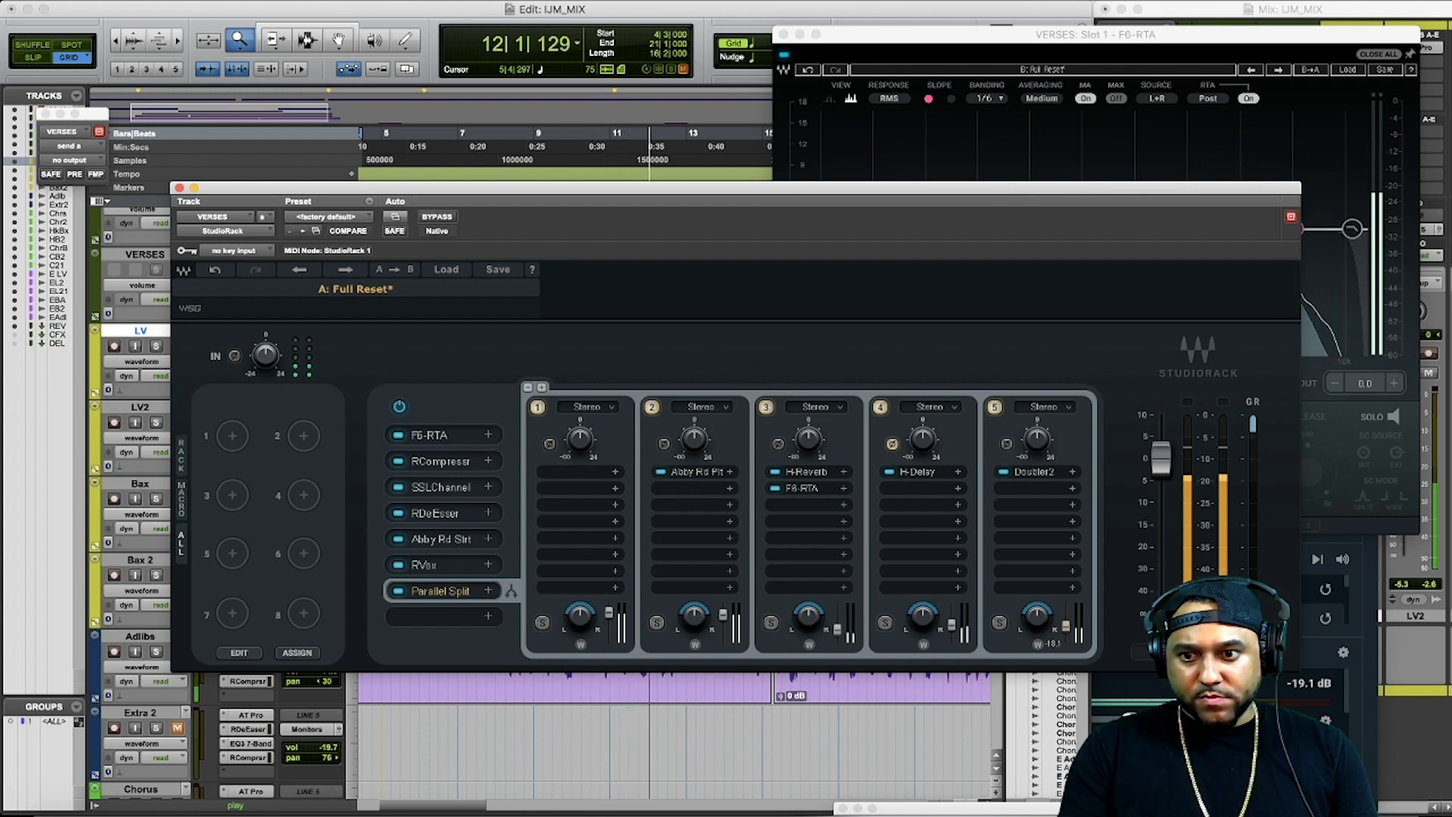
left_click(1003, 472)
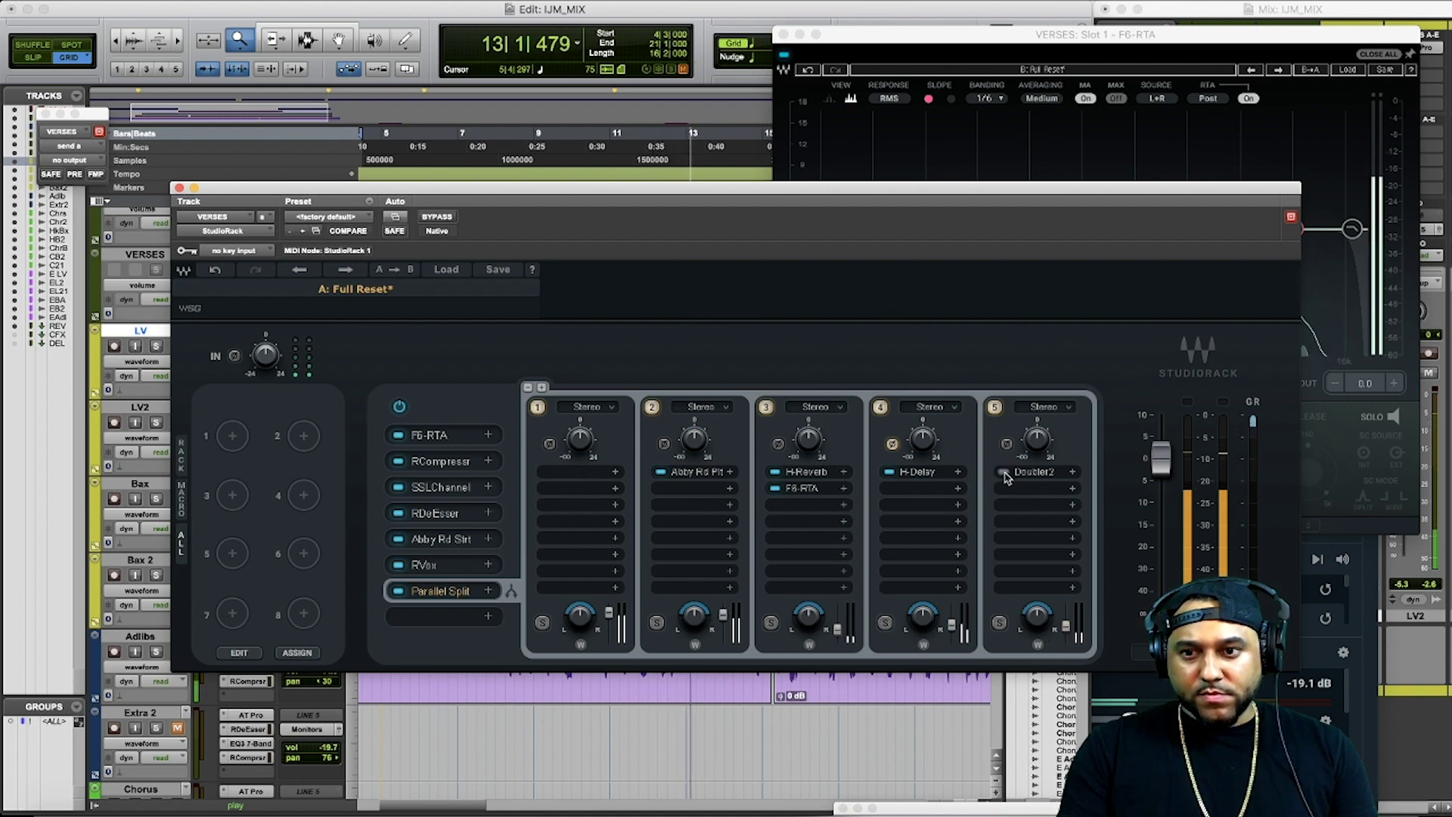
left_click(1003, 472)
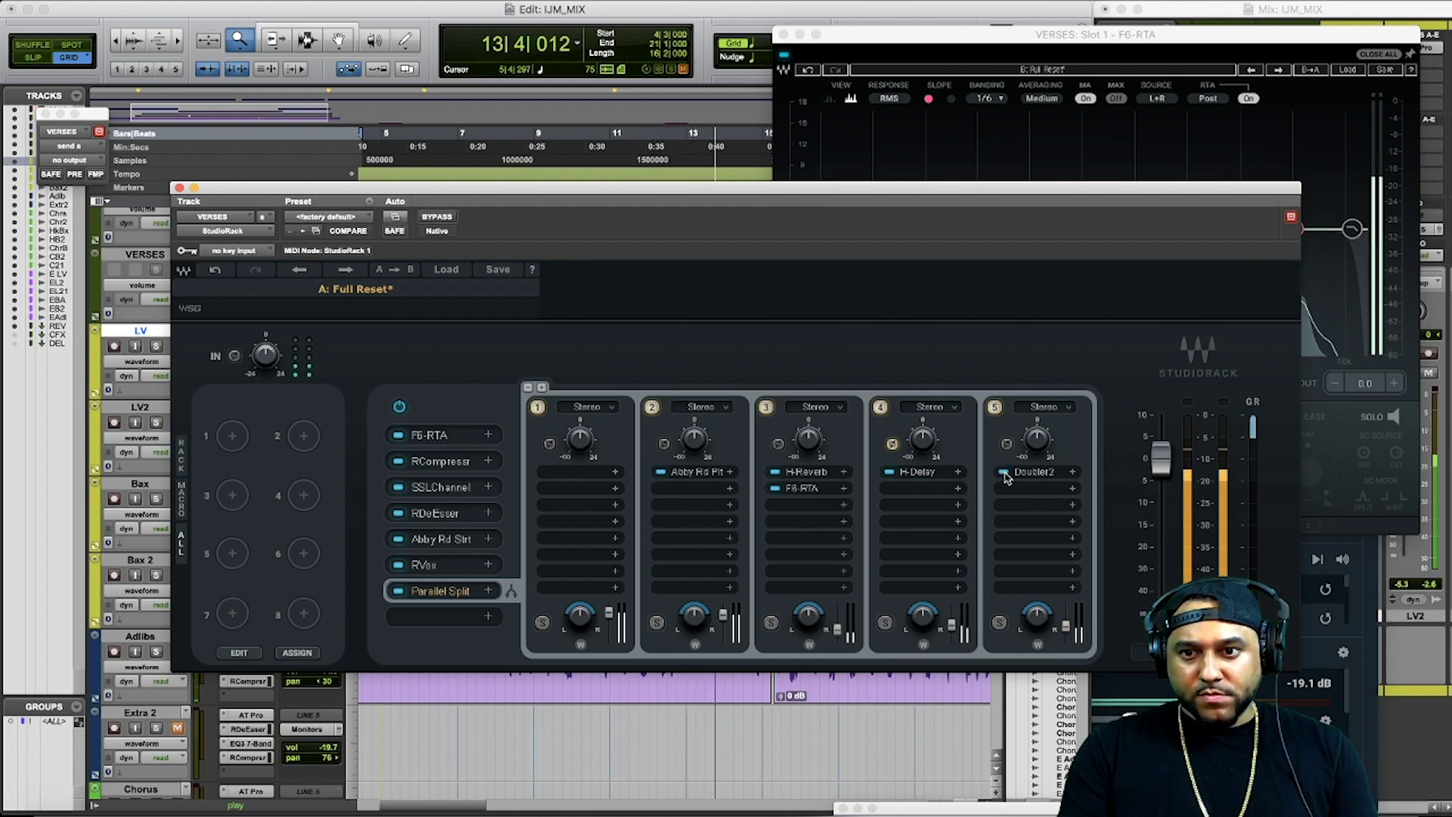
key("space")
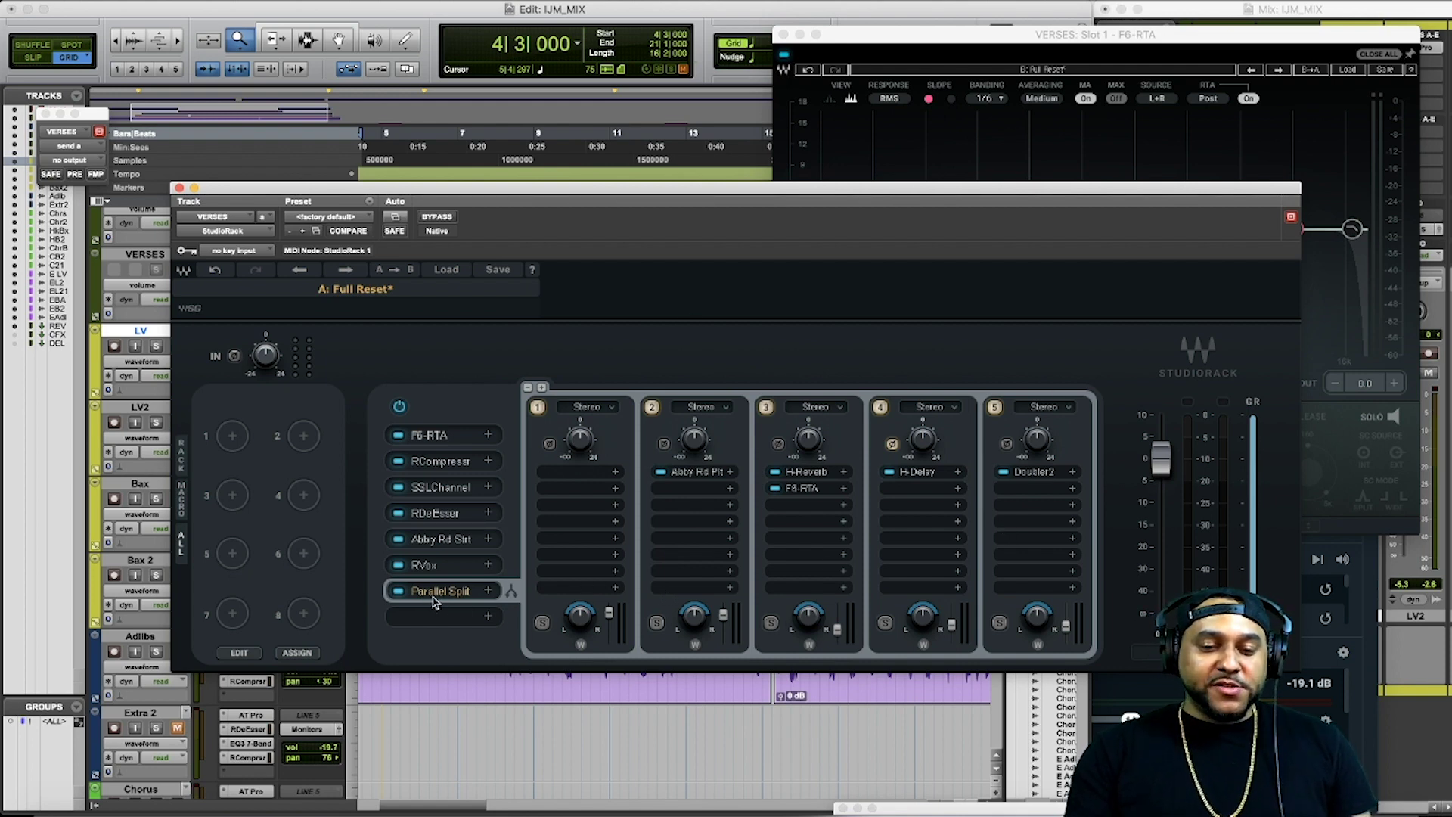
left_click(489, 619)
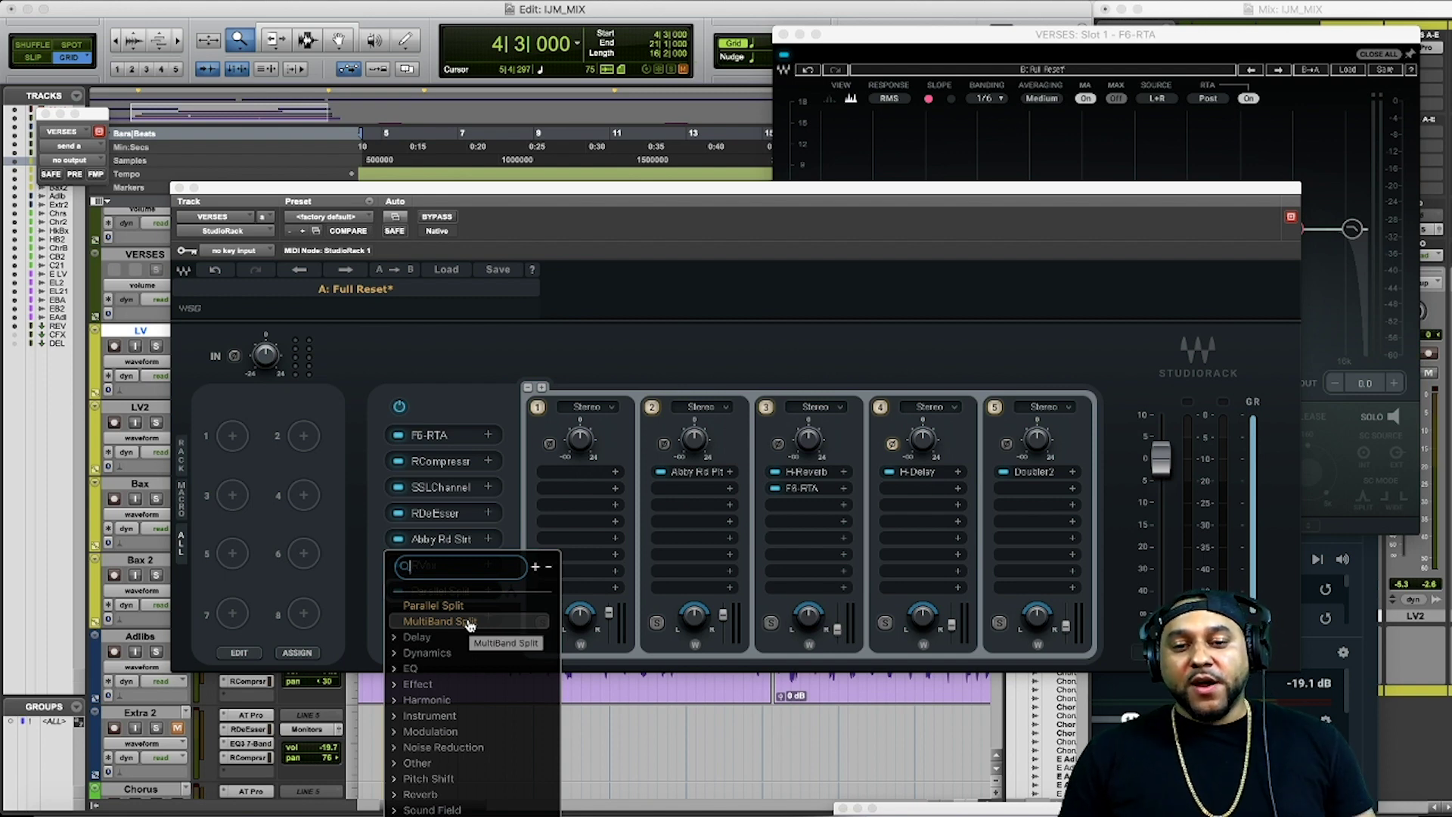
left_click(495, 620)
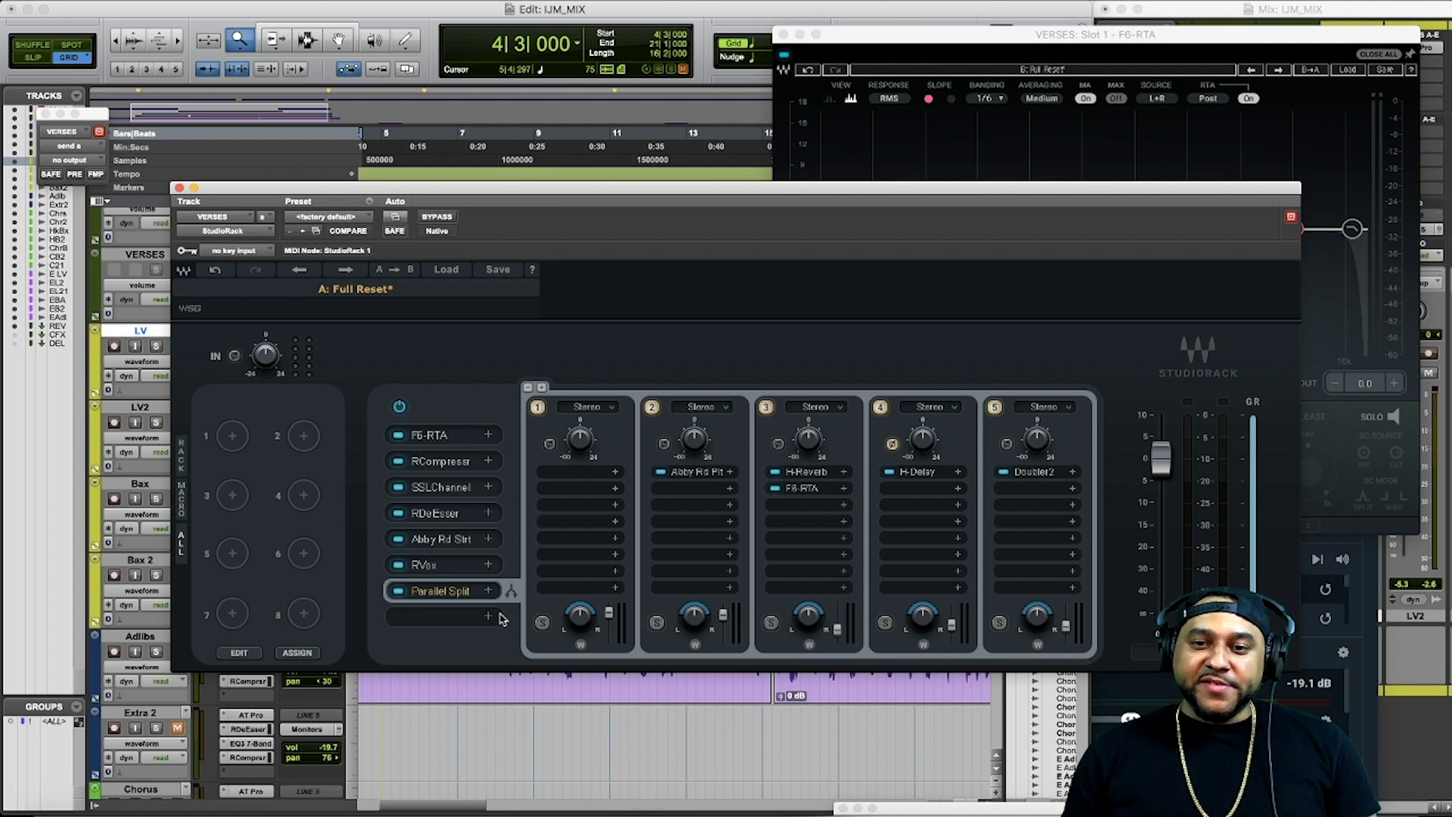
Step: Audition the second, fourth and fifth parallel chains by soloing them during verse playback, then stop playback
left_click(656, 625)
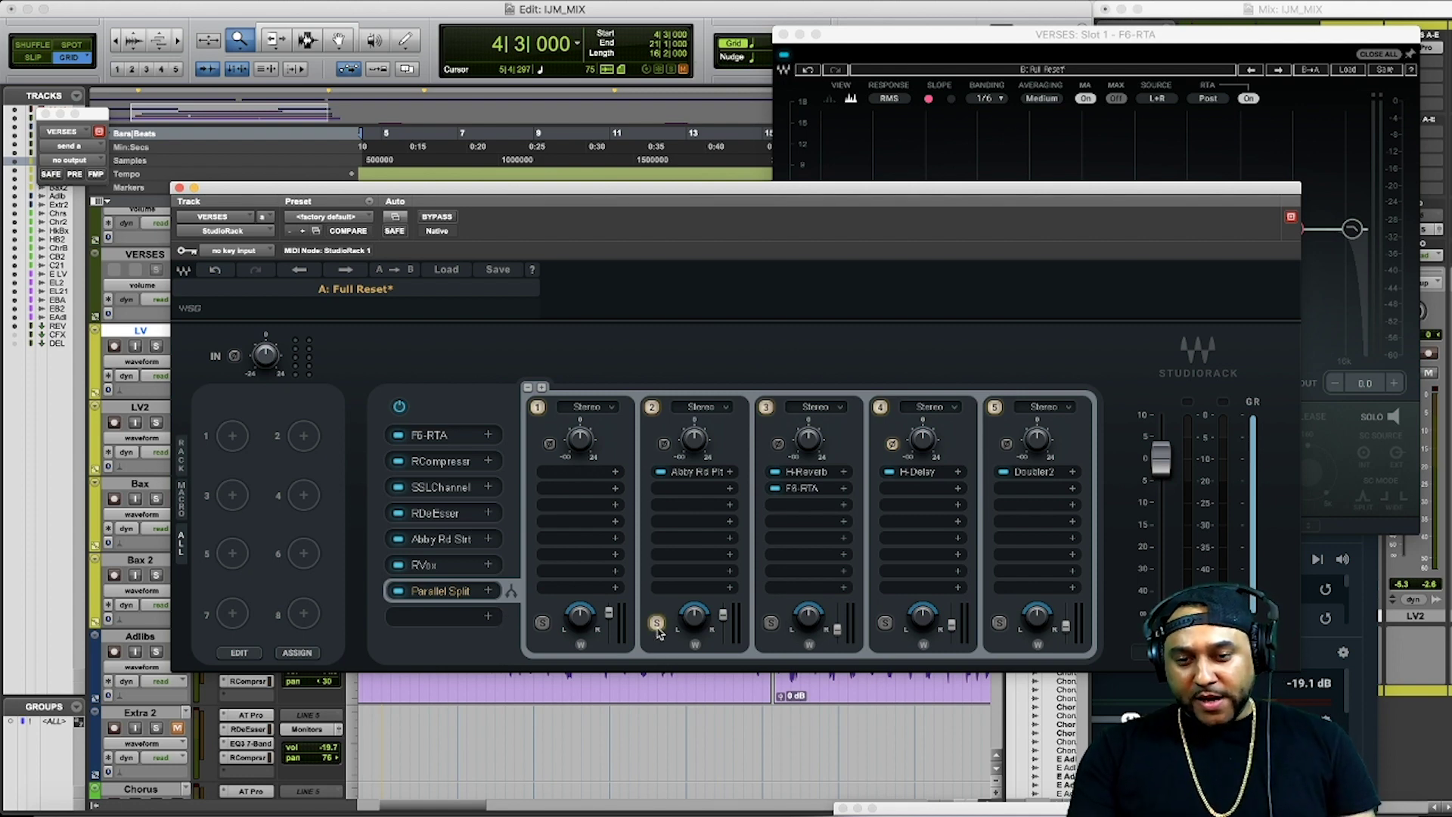
left_click(656, 623)
key("space")
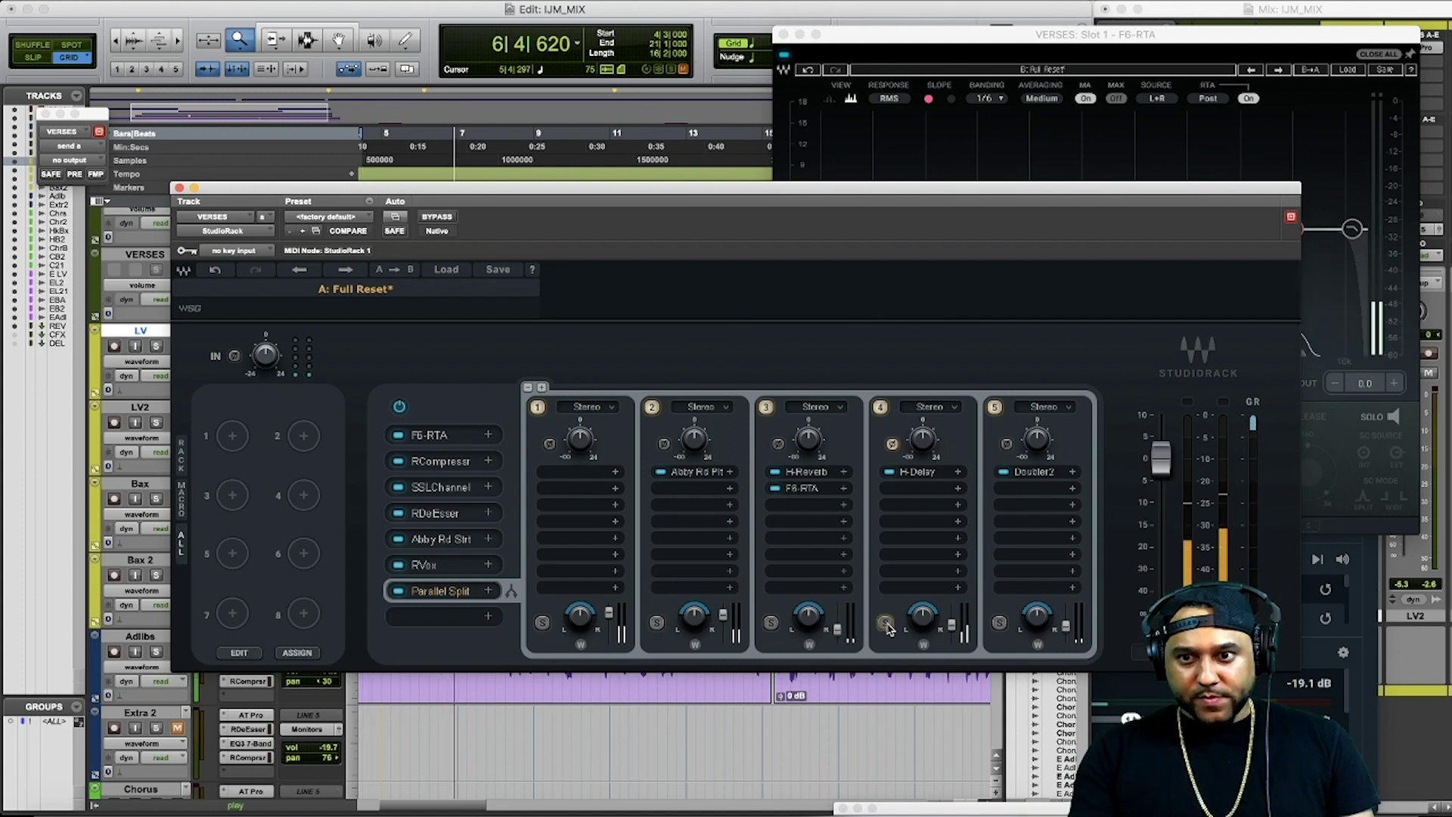
left_click(999, 623)
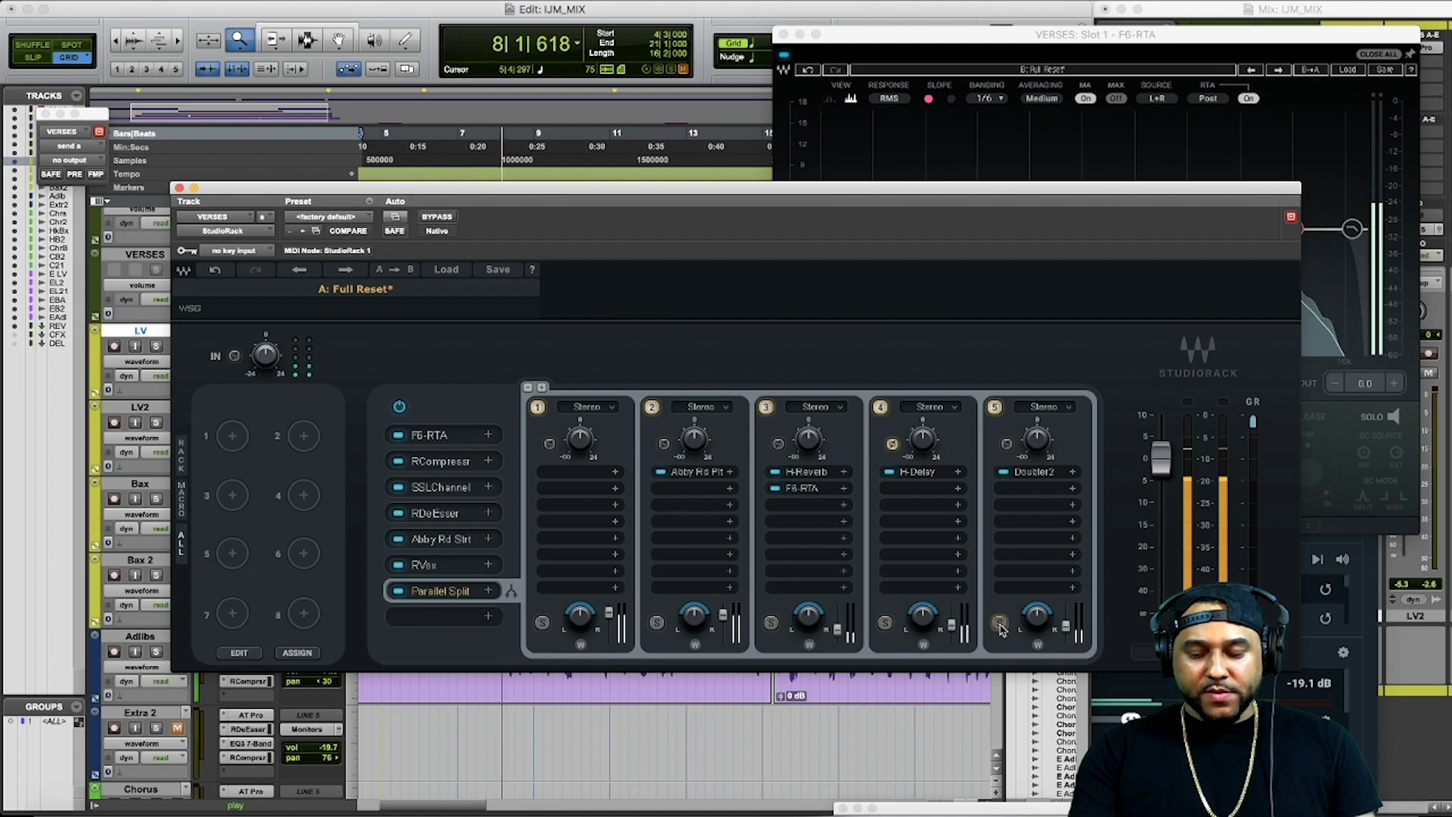
key("space")
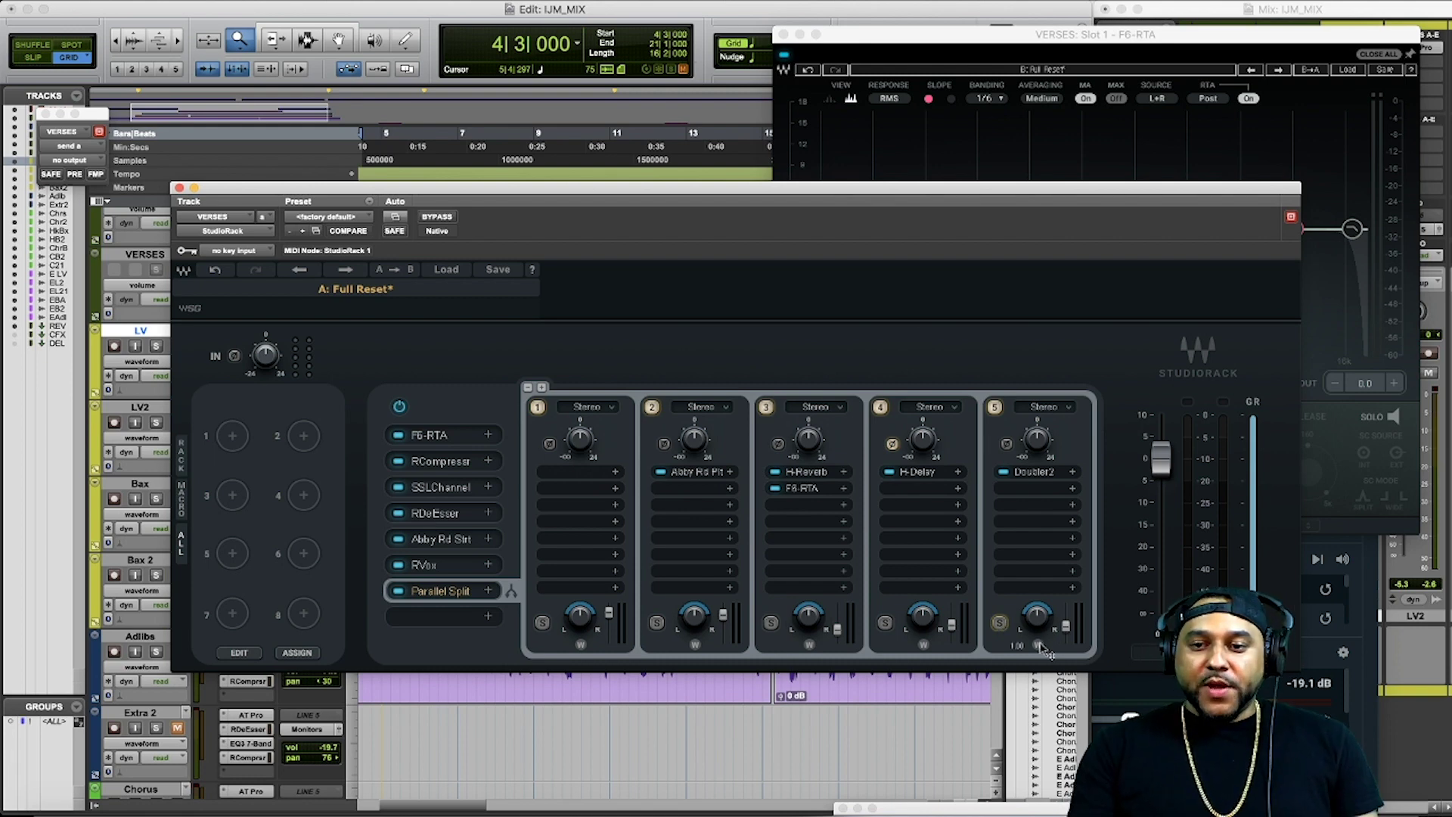
Step: Widen the fifth chain's stereo width to about 1.40 and raise its level slightly, auditioning the change on the verse
mouse_move(1042, 648)
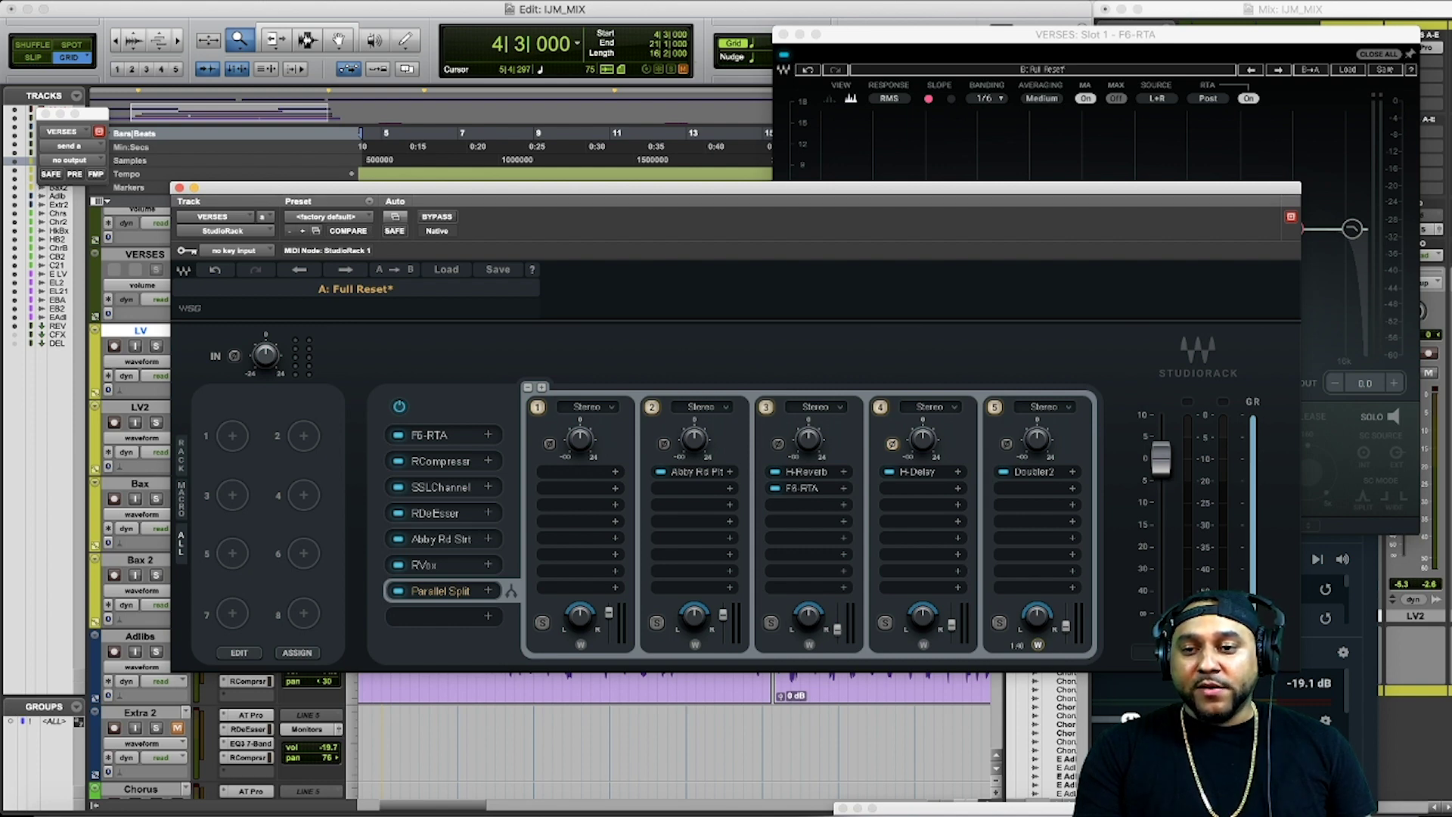
key("space")
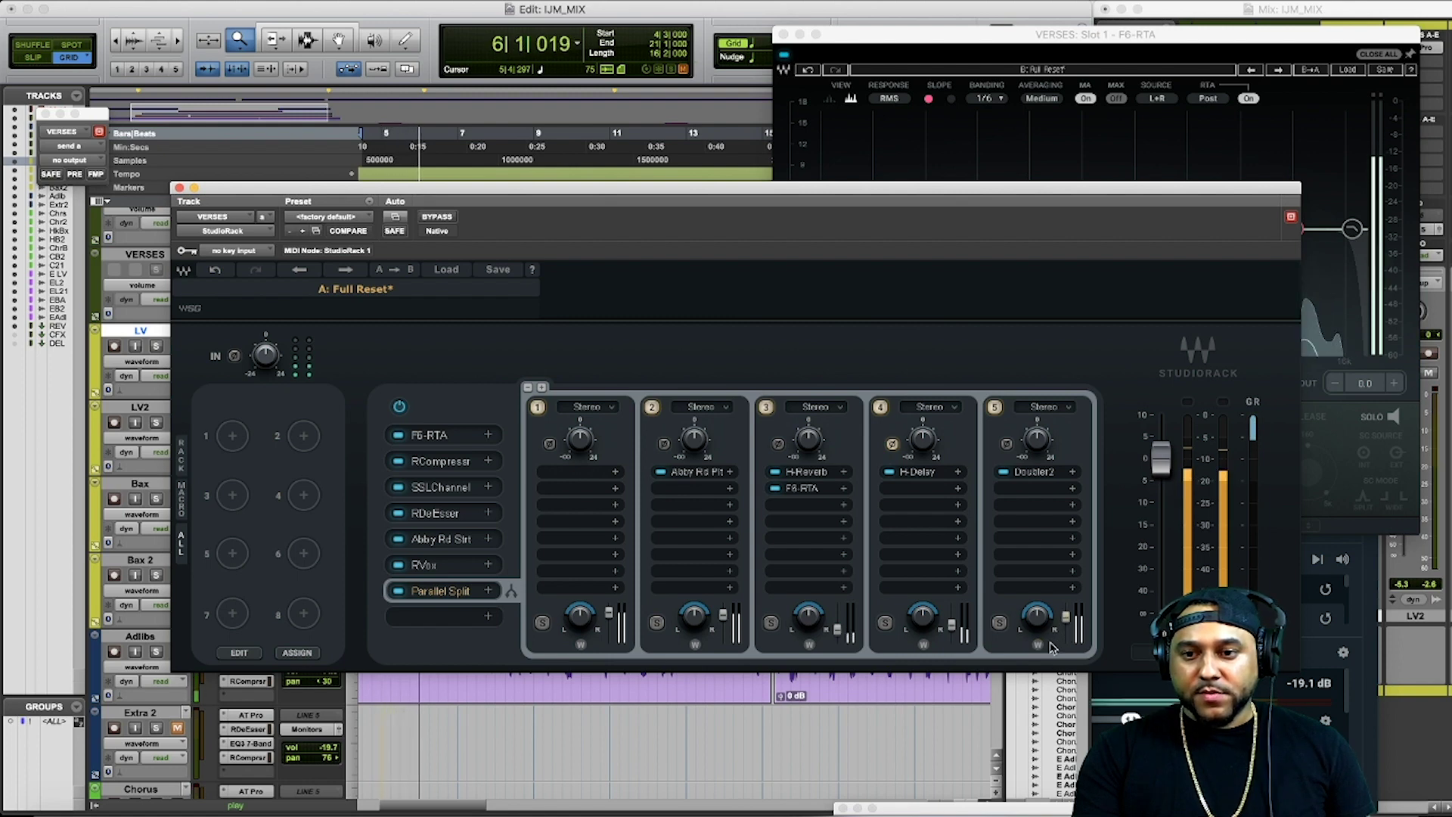
left_click_drag(1039, 645, 1039, 613)
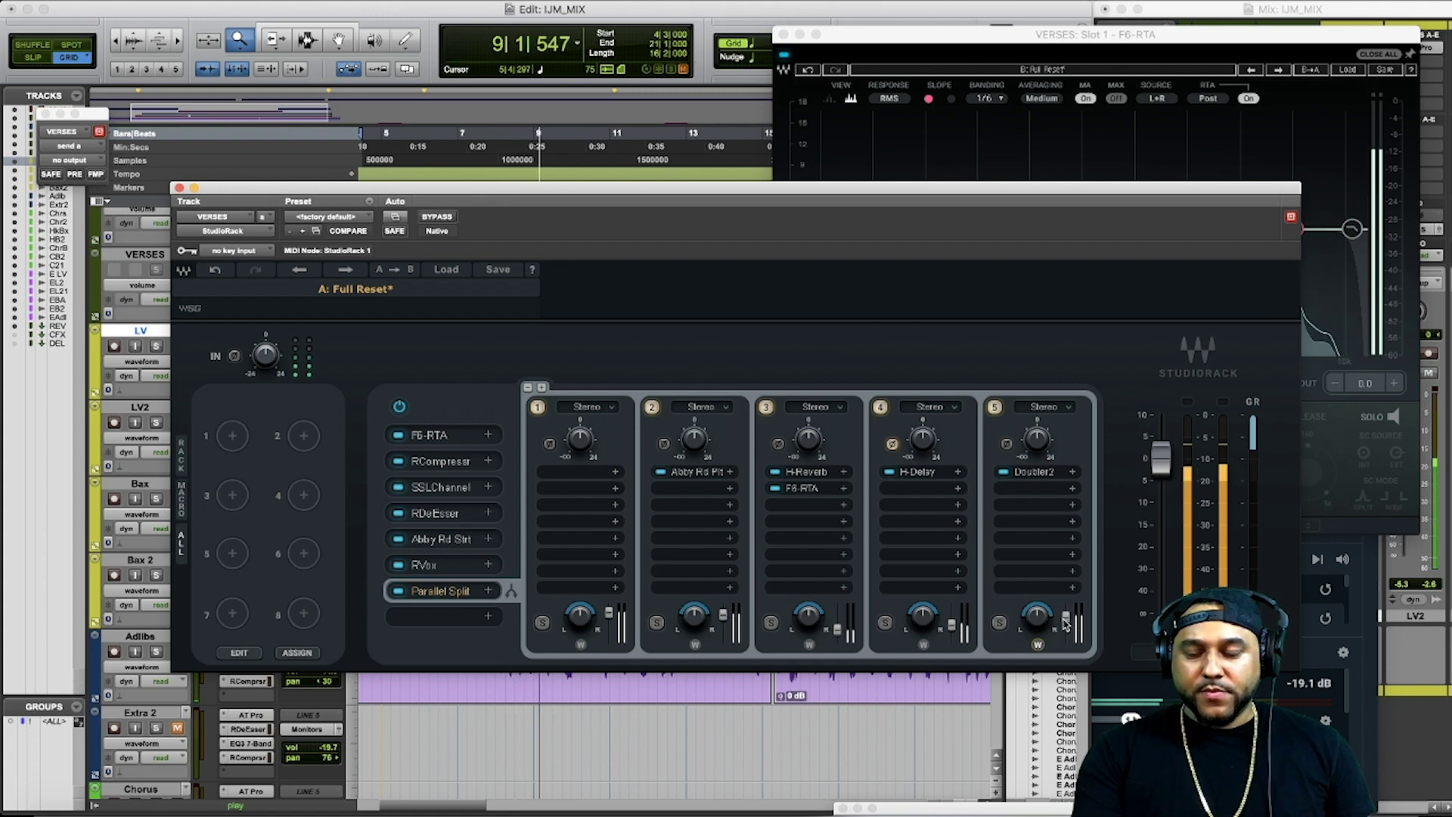
key("space")
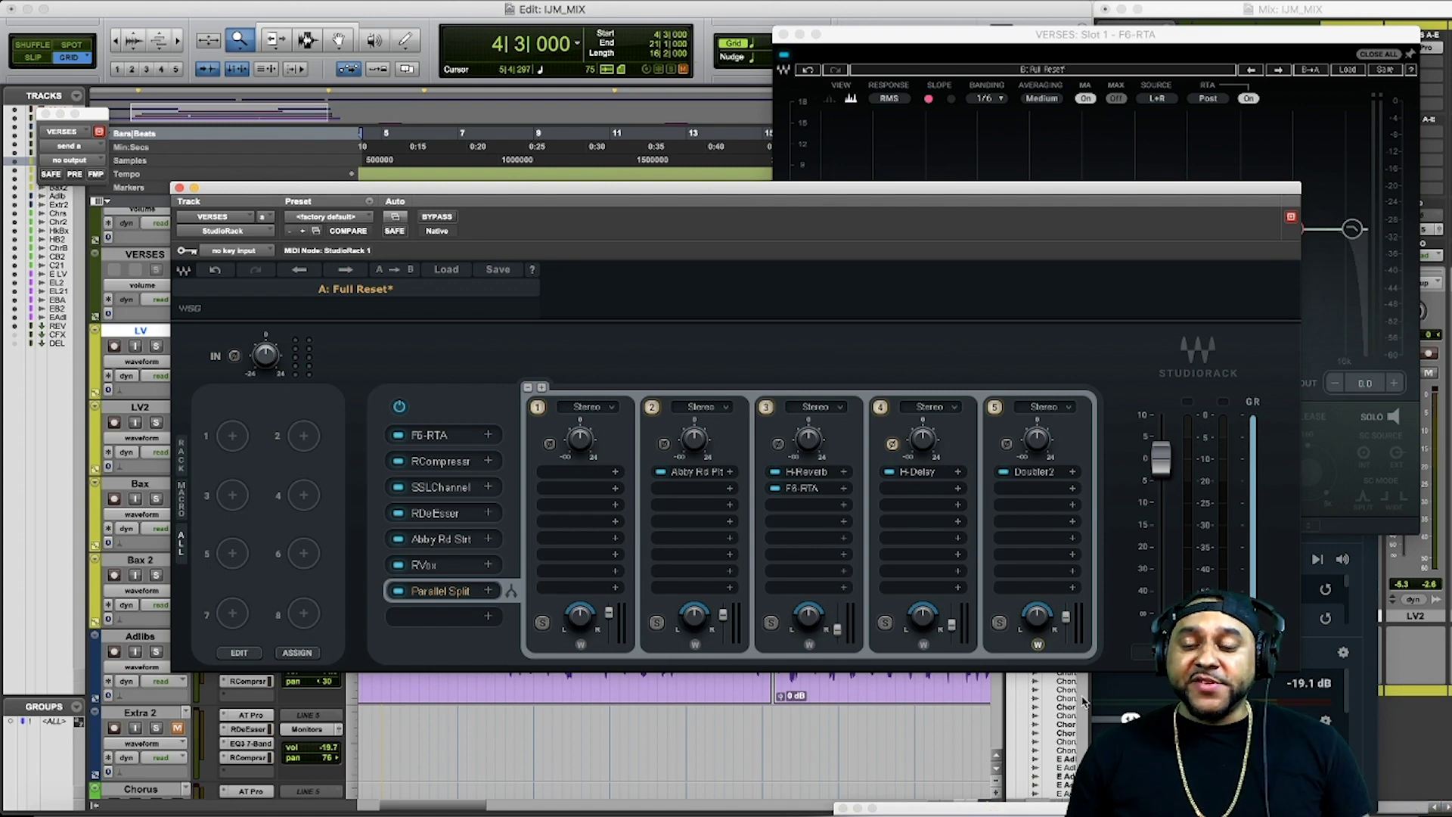
left_click(1039, 645)
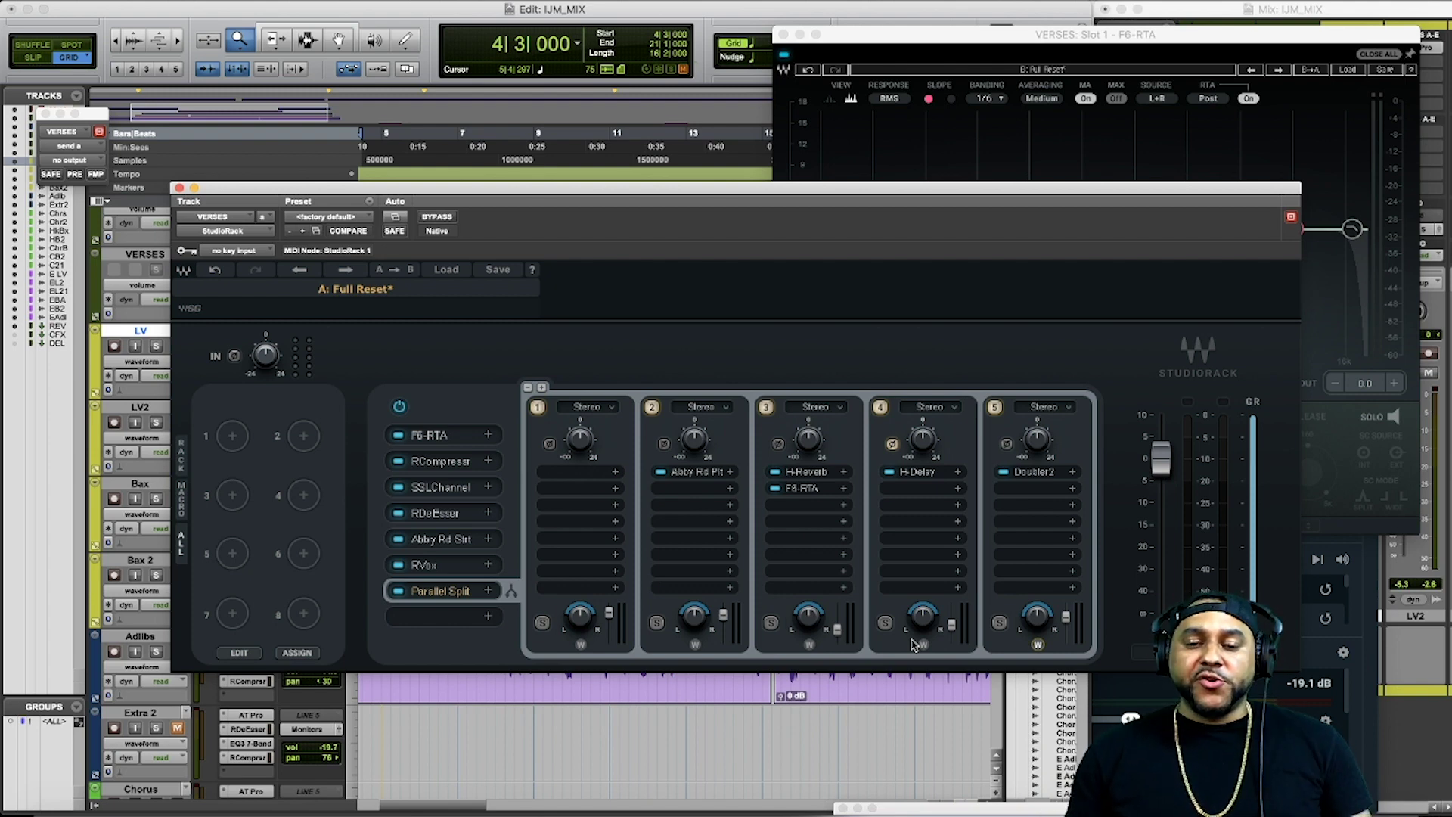
Step: Bypass all plugins in the main StudioRack chain, including the parallel split
mouse_move(922, 617)
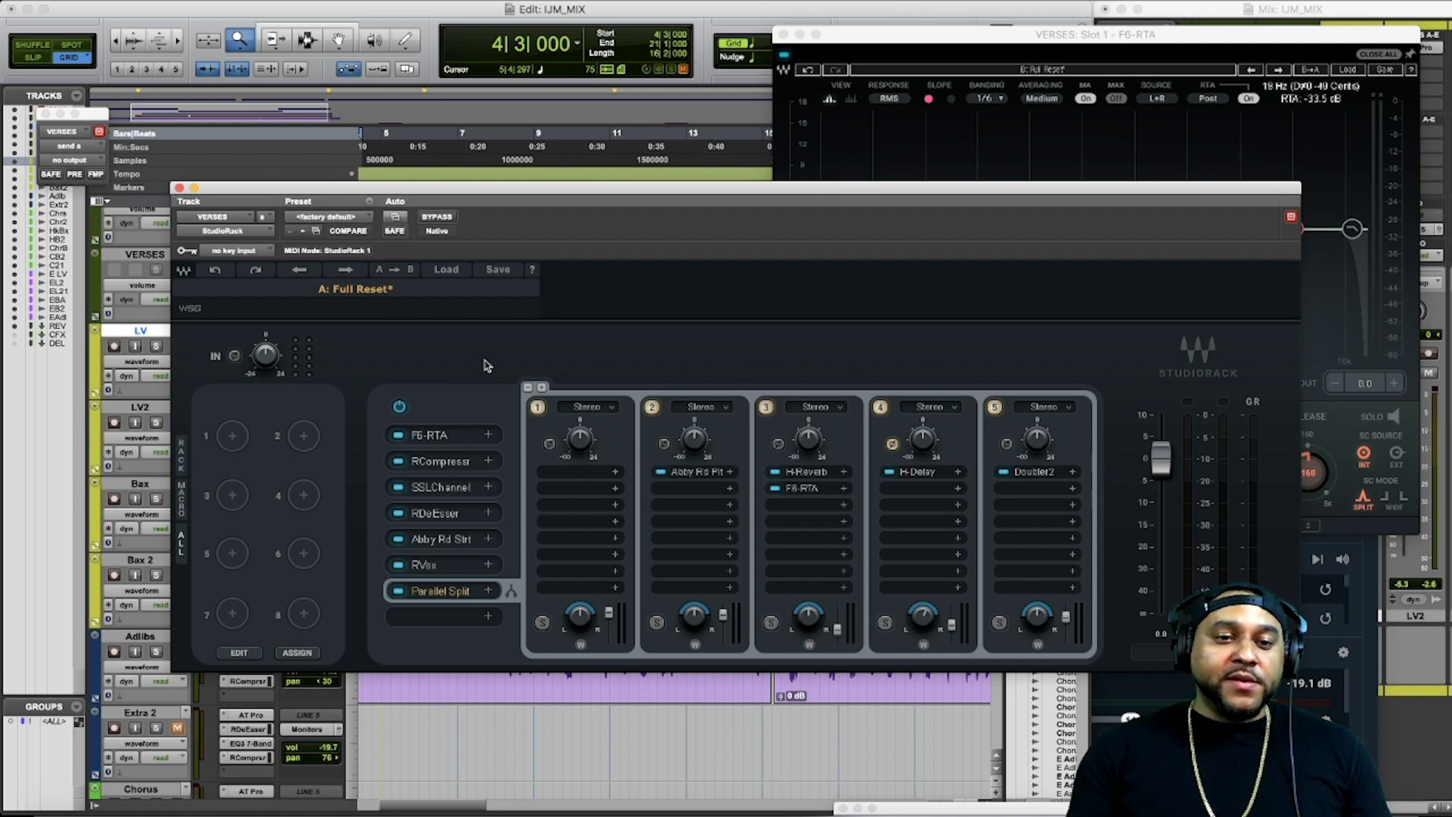
left_click(400, 409)
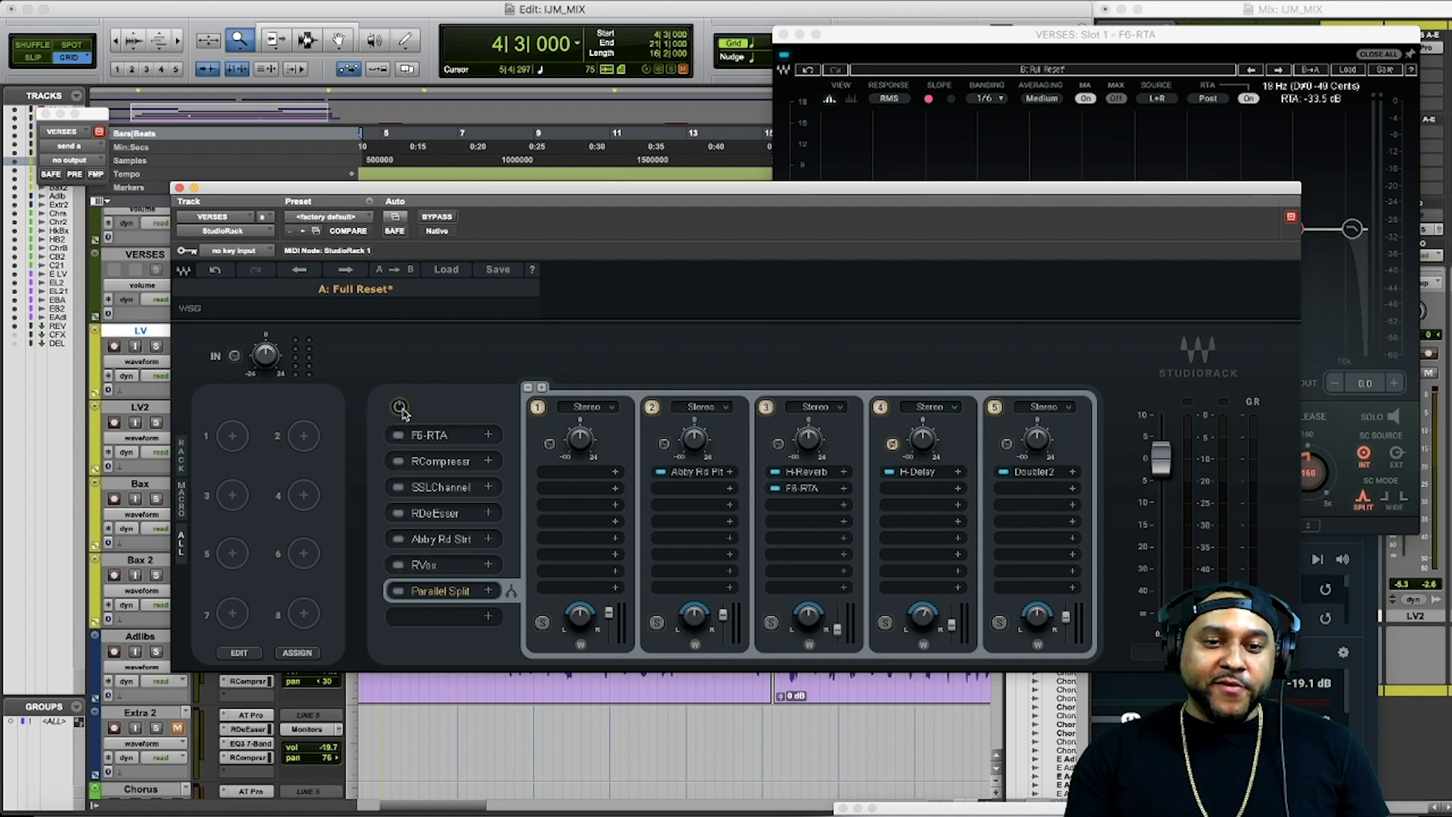
Step: Play the verse while comparing the whole StudioRack chain bypassed and active, stop playback, and leave the chain enabled
key("space")
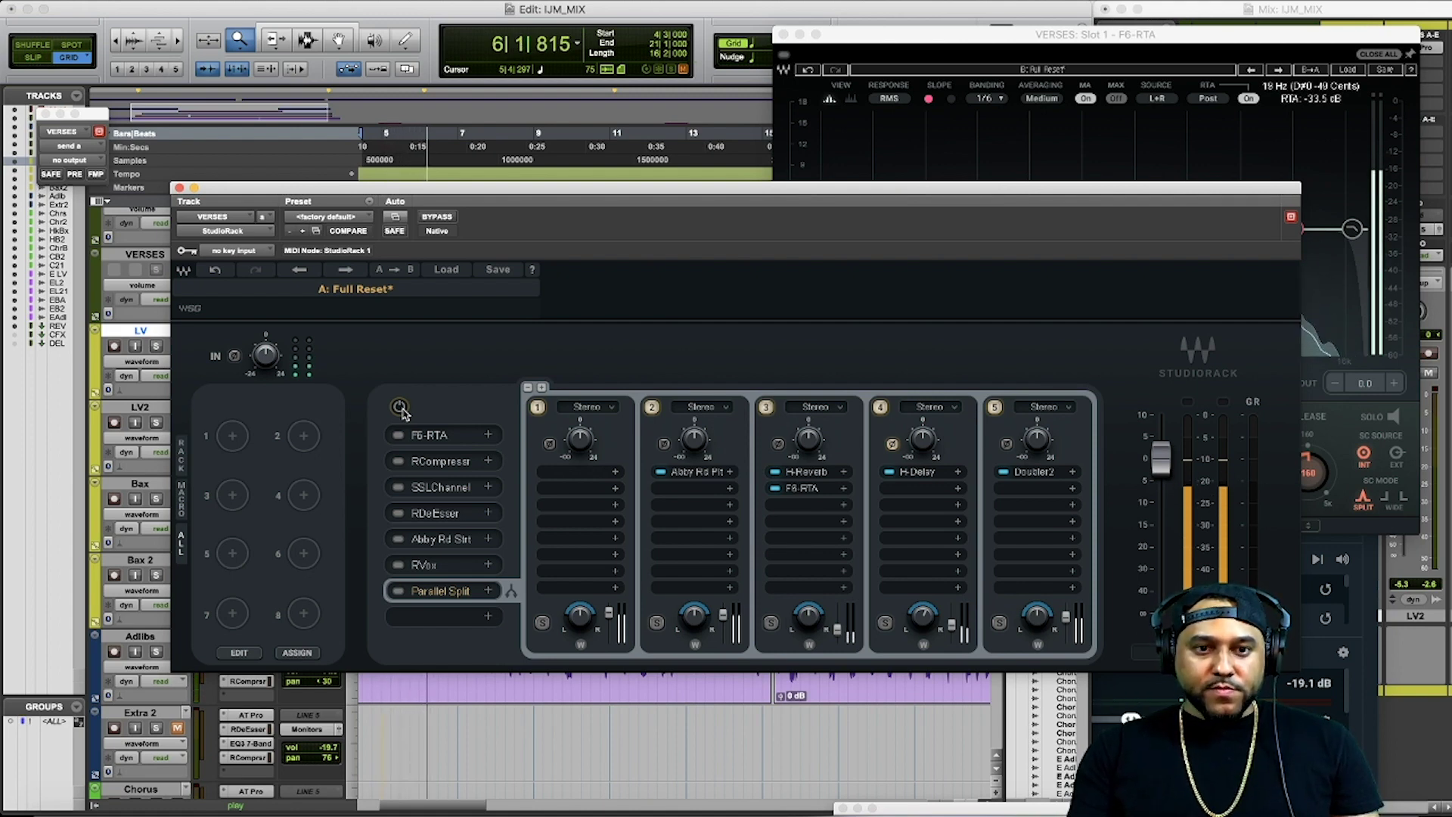
left_click(400, 409)
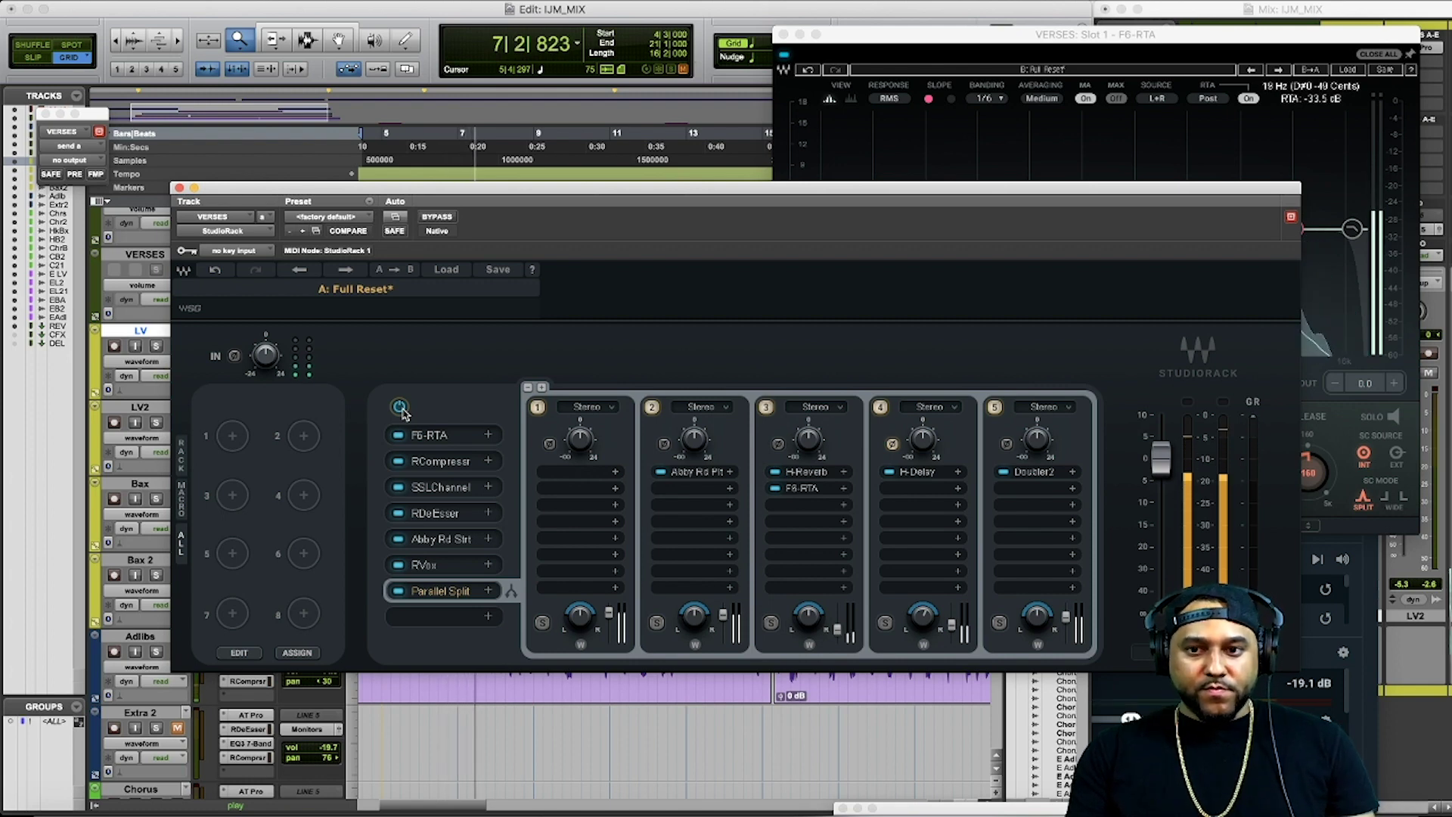
left_click(400, 409)
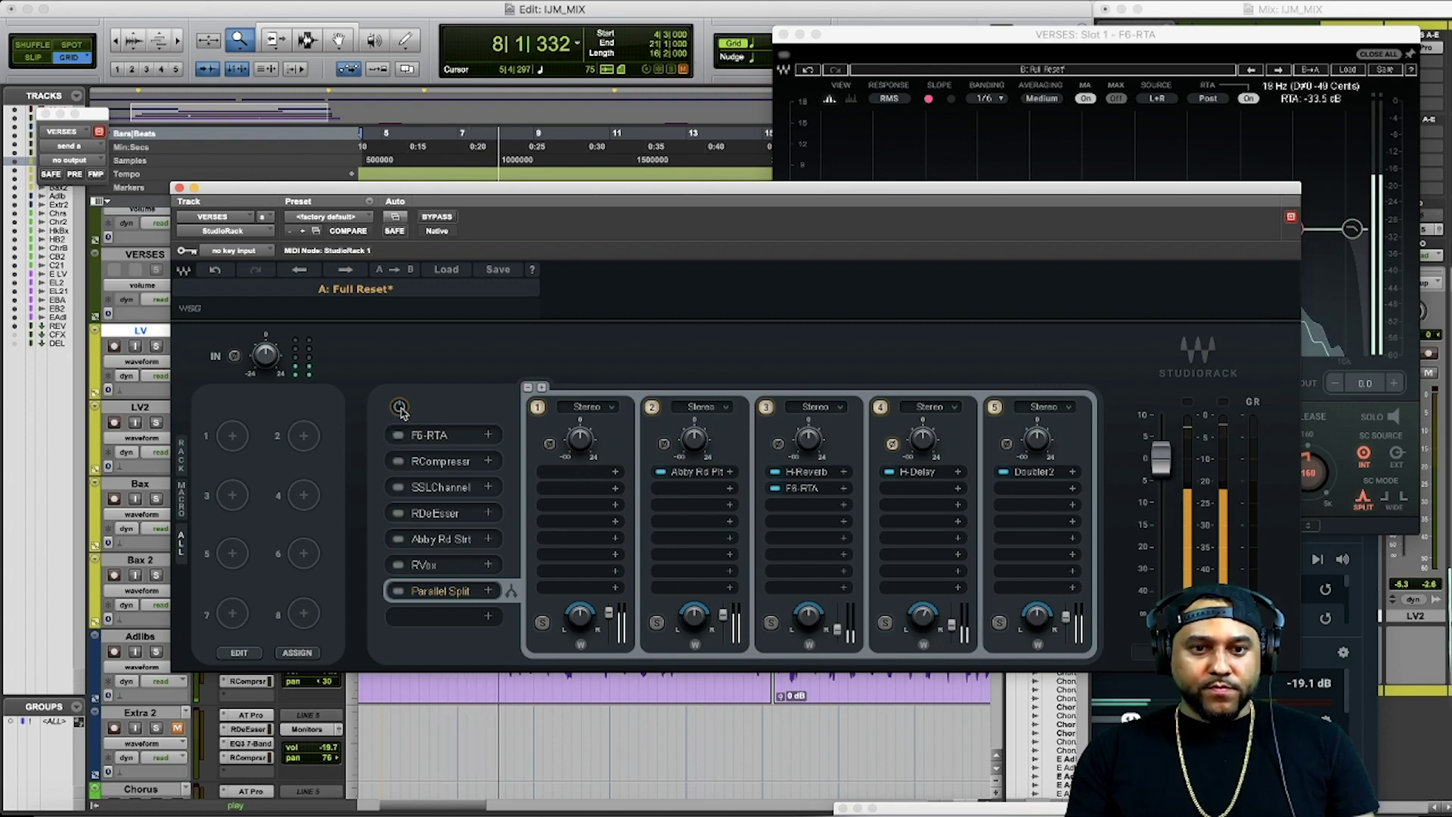
left_click(400, 408)
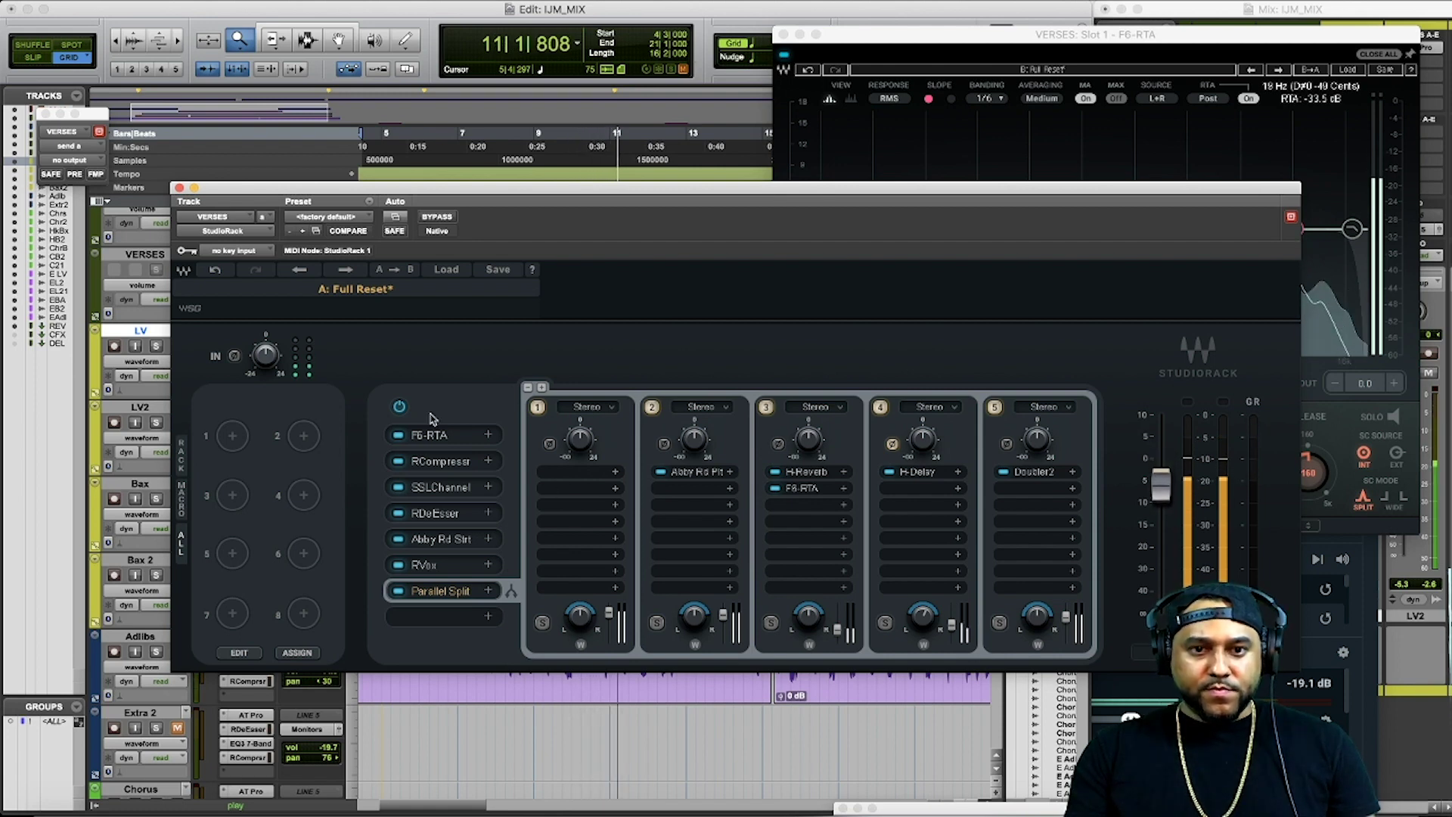
left_click(399, 407)
left_click(399, 406)
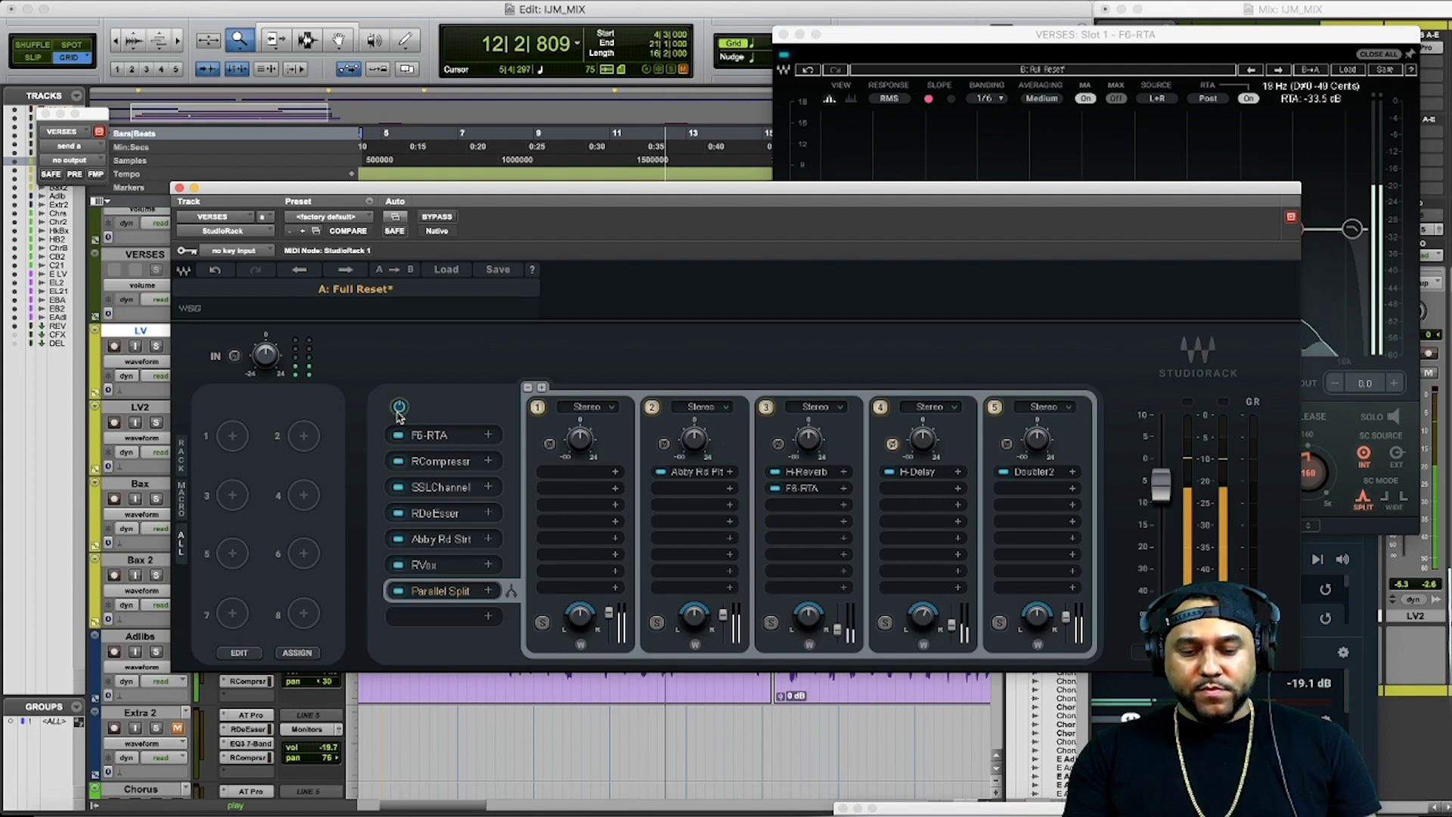
key("space")
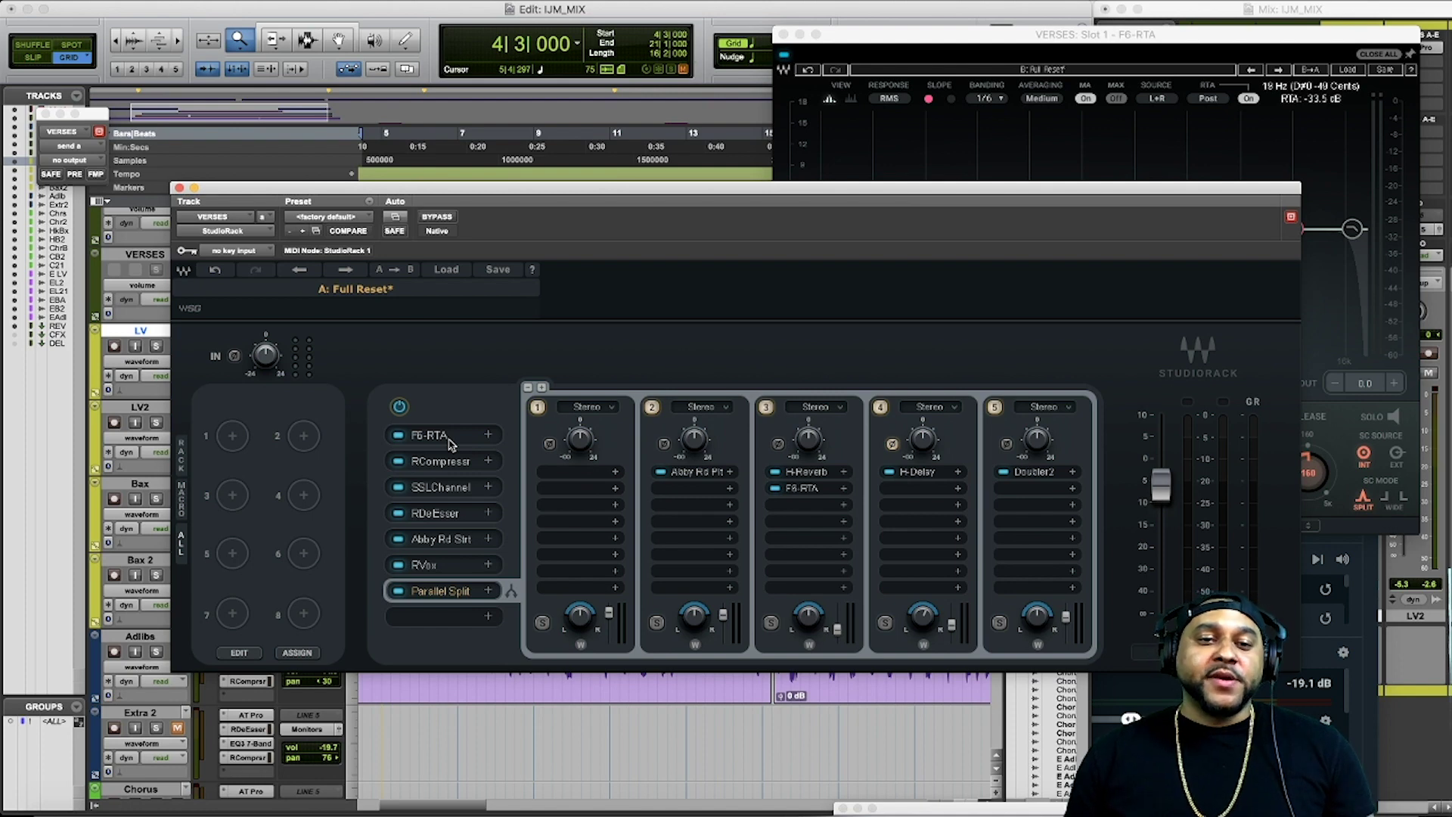
left_click(399, 408)
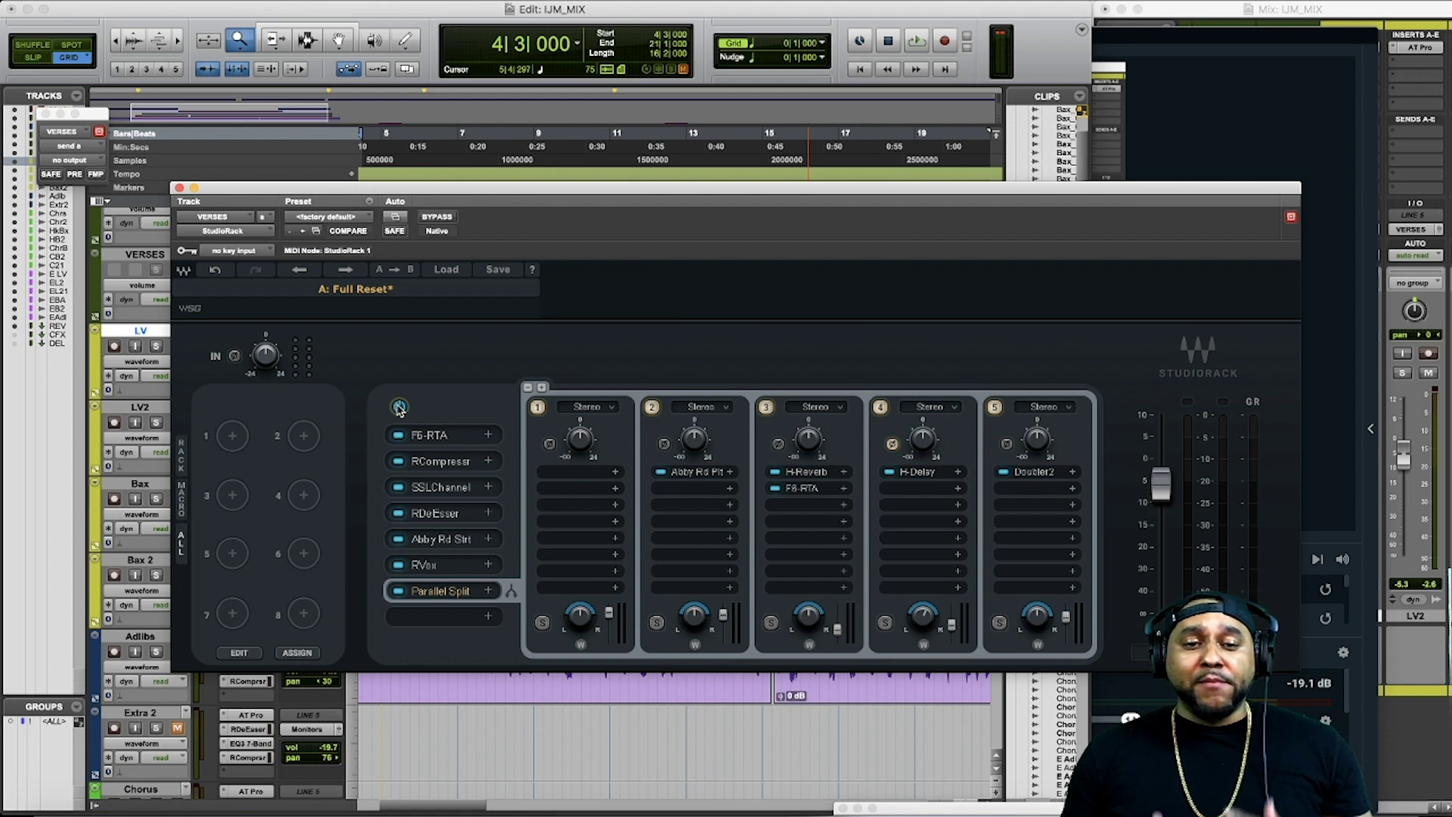
left_click(400, 408)
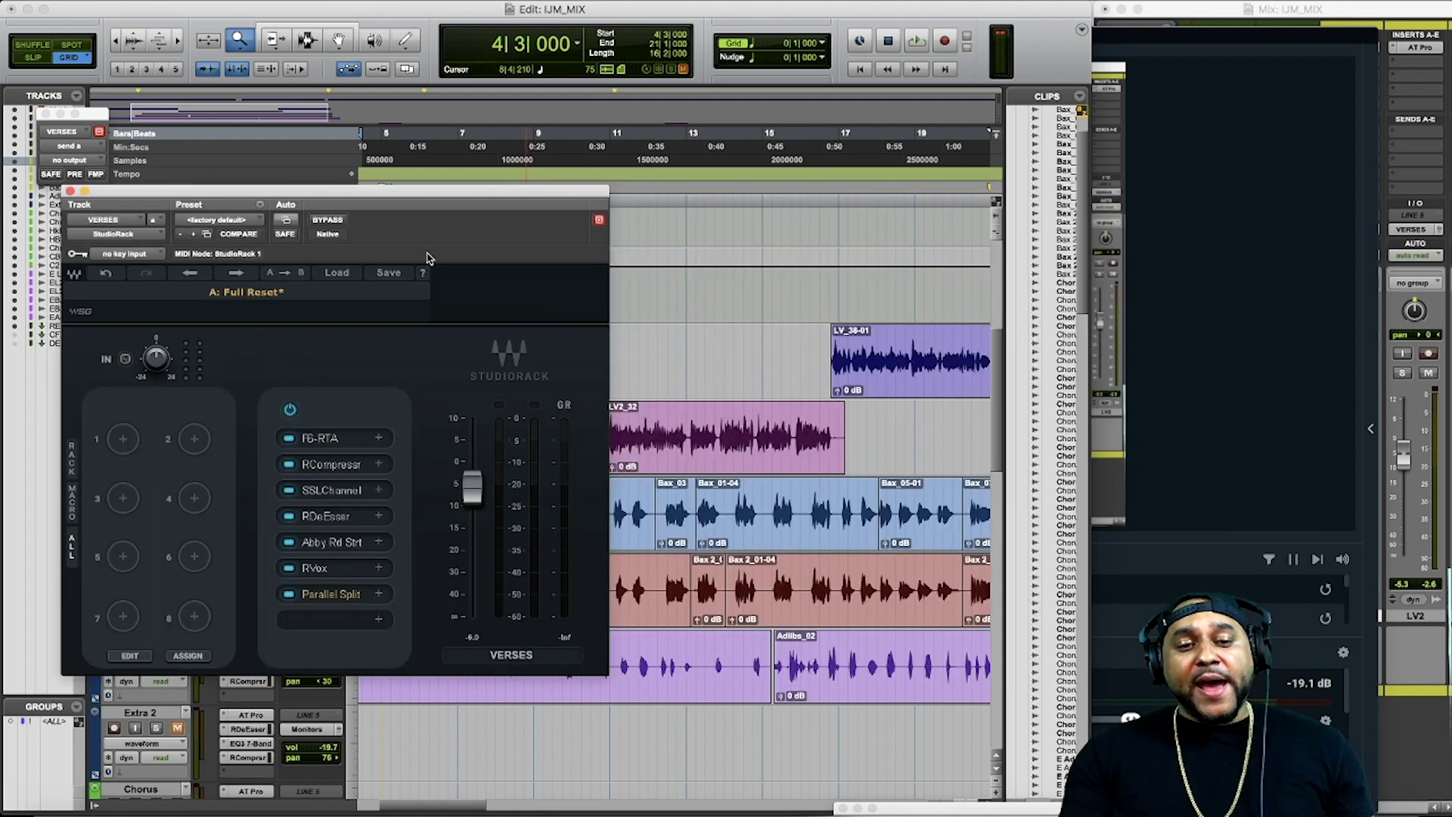
Step: Add a MultiBand Split in the empty slot below the Parallel Split and expand it to four bands
left_click(380, 620)
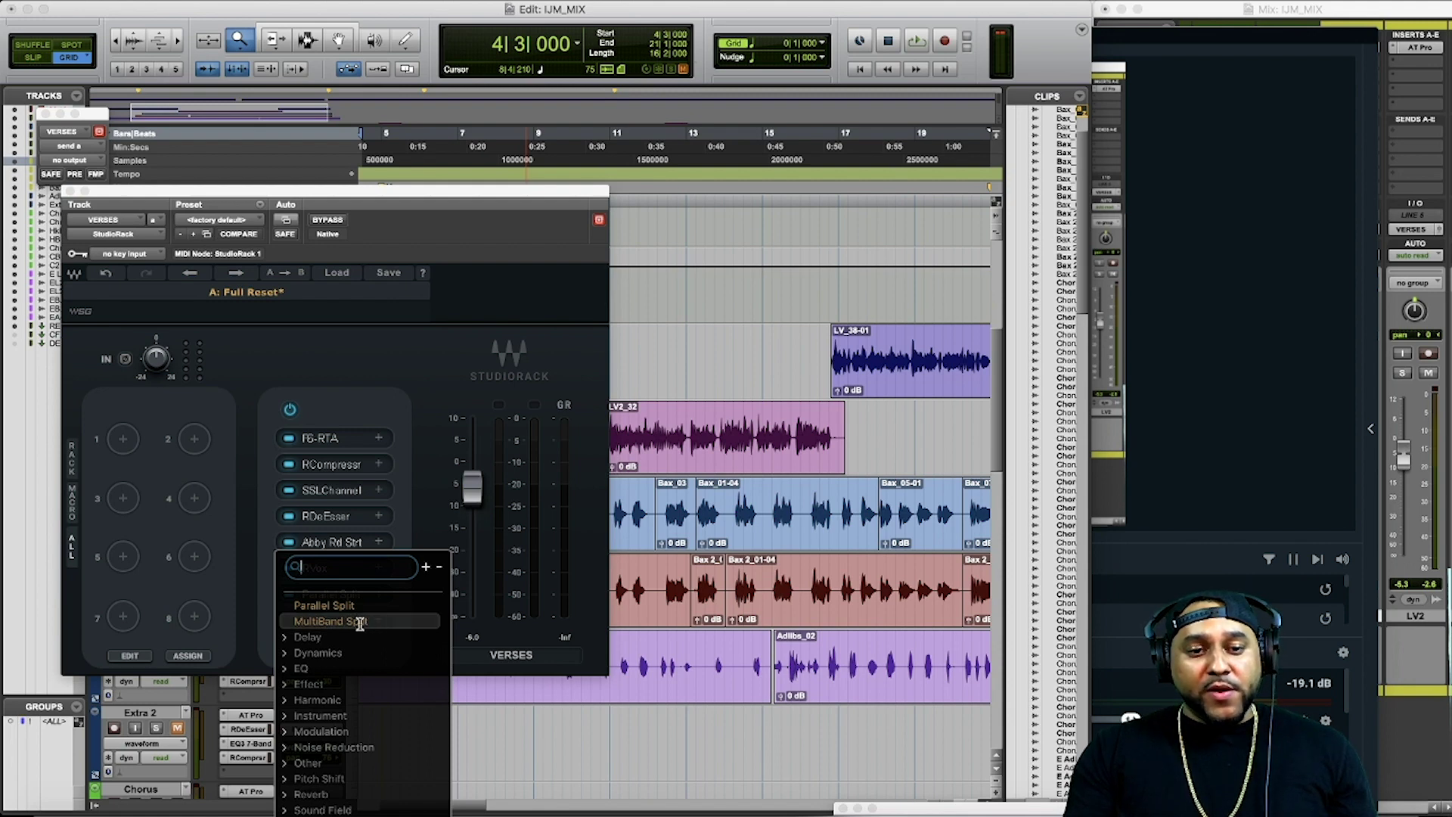
left_click(360, 622)
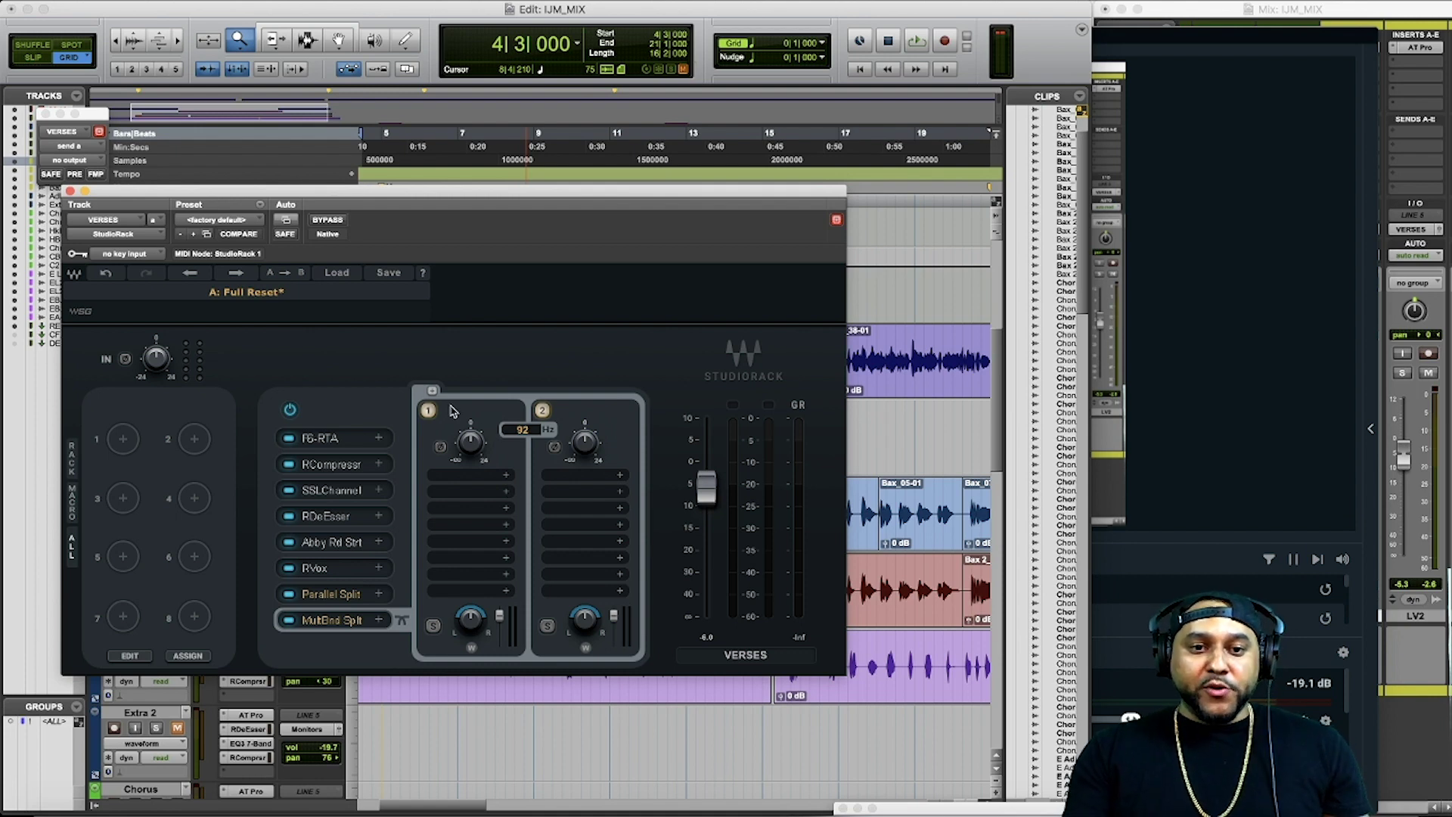
left_click(432, 390)
left_click(432, 390)
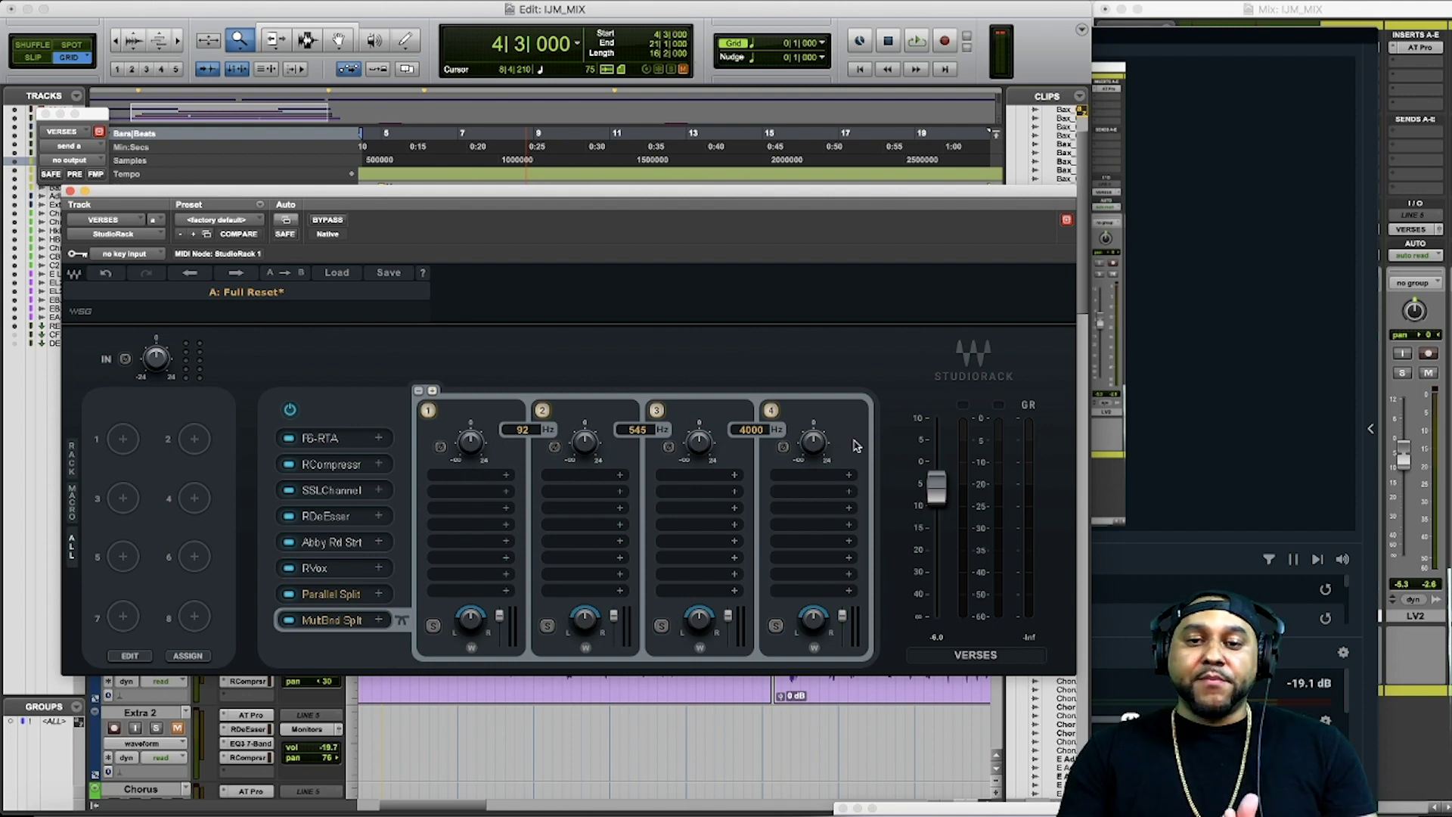
Step: Set the crossover between the third and fourth bands to 2500 Hz
left_click_drag(751, 429, 751, 453)
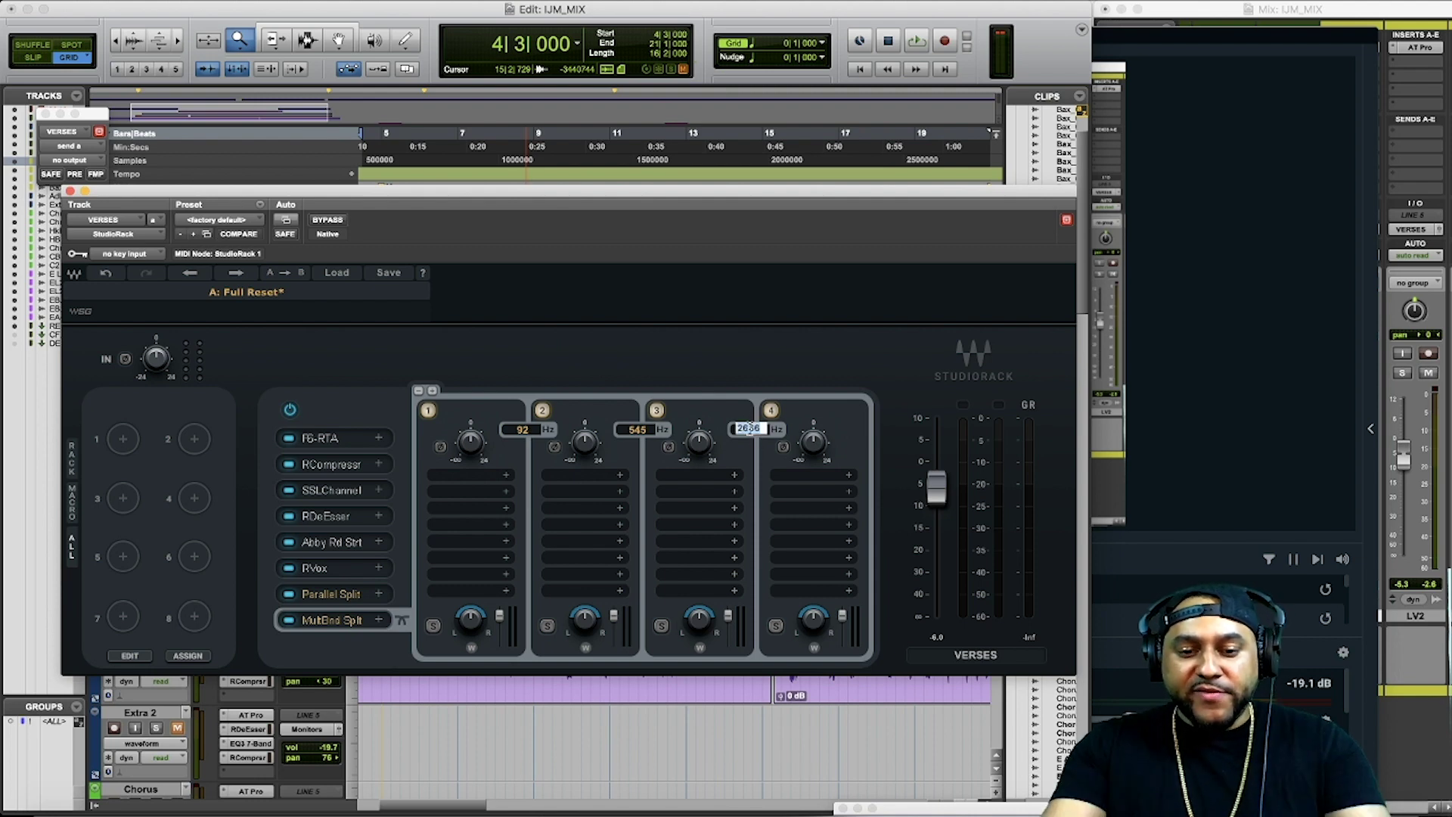
type("2500")
key("Return")
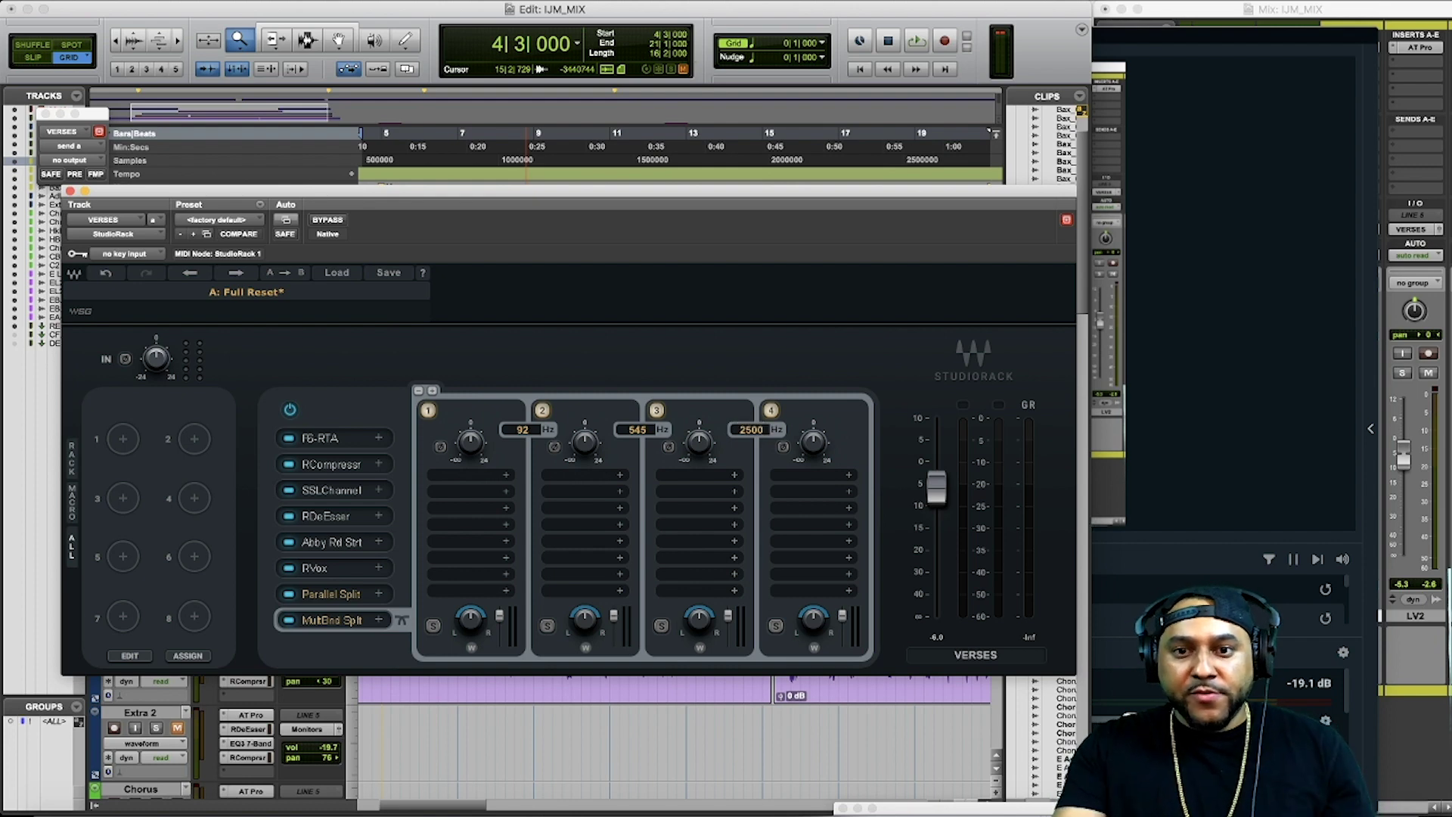
Step: Insert the Distortion Stomp plugin from the Harmonic category in the fourth band's first slot
left_click(849, 477)
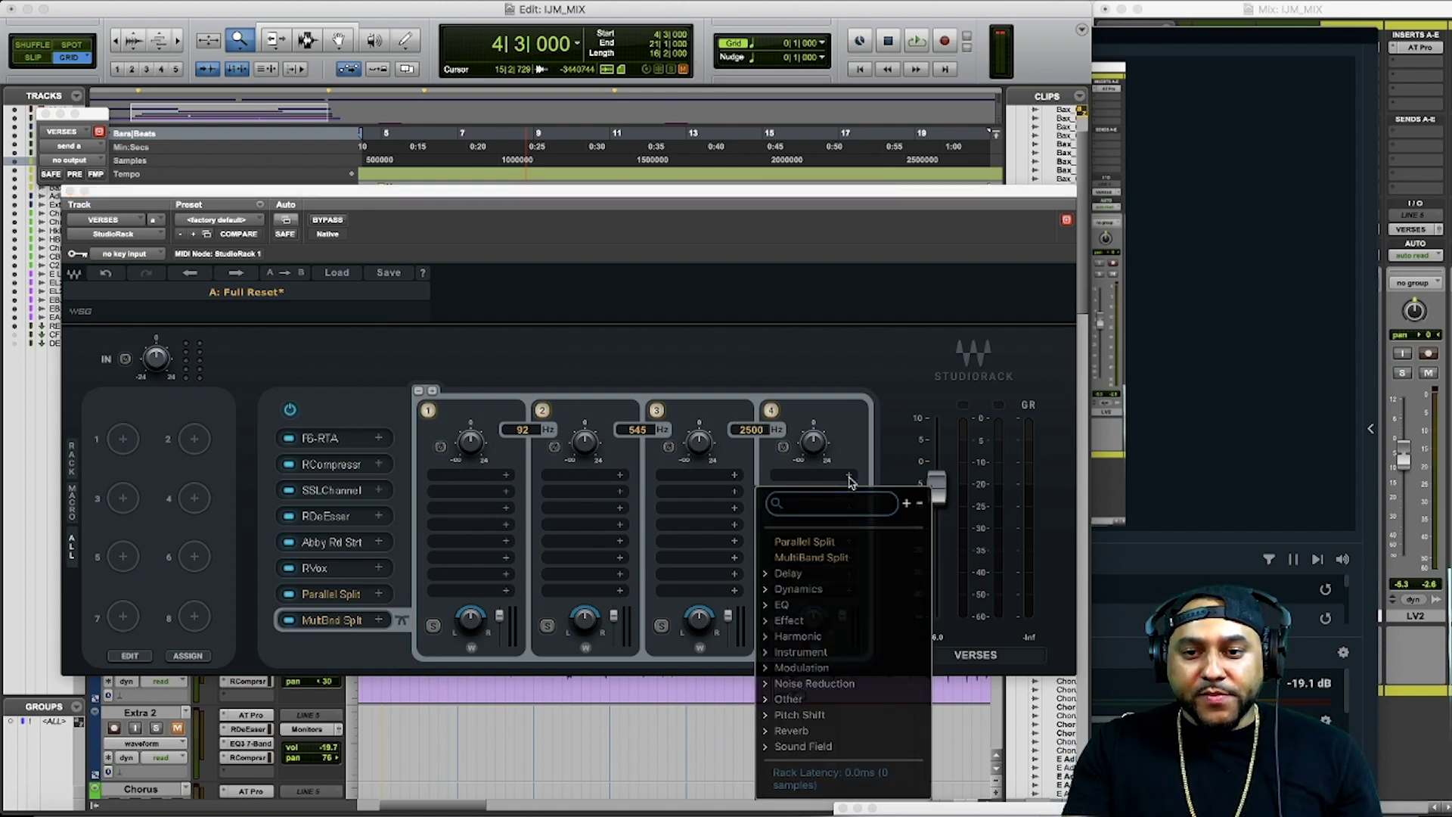
left_click(787, 637)
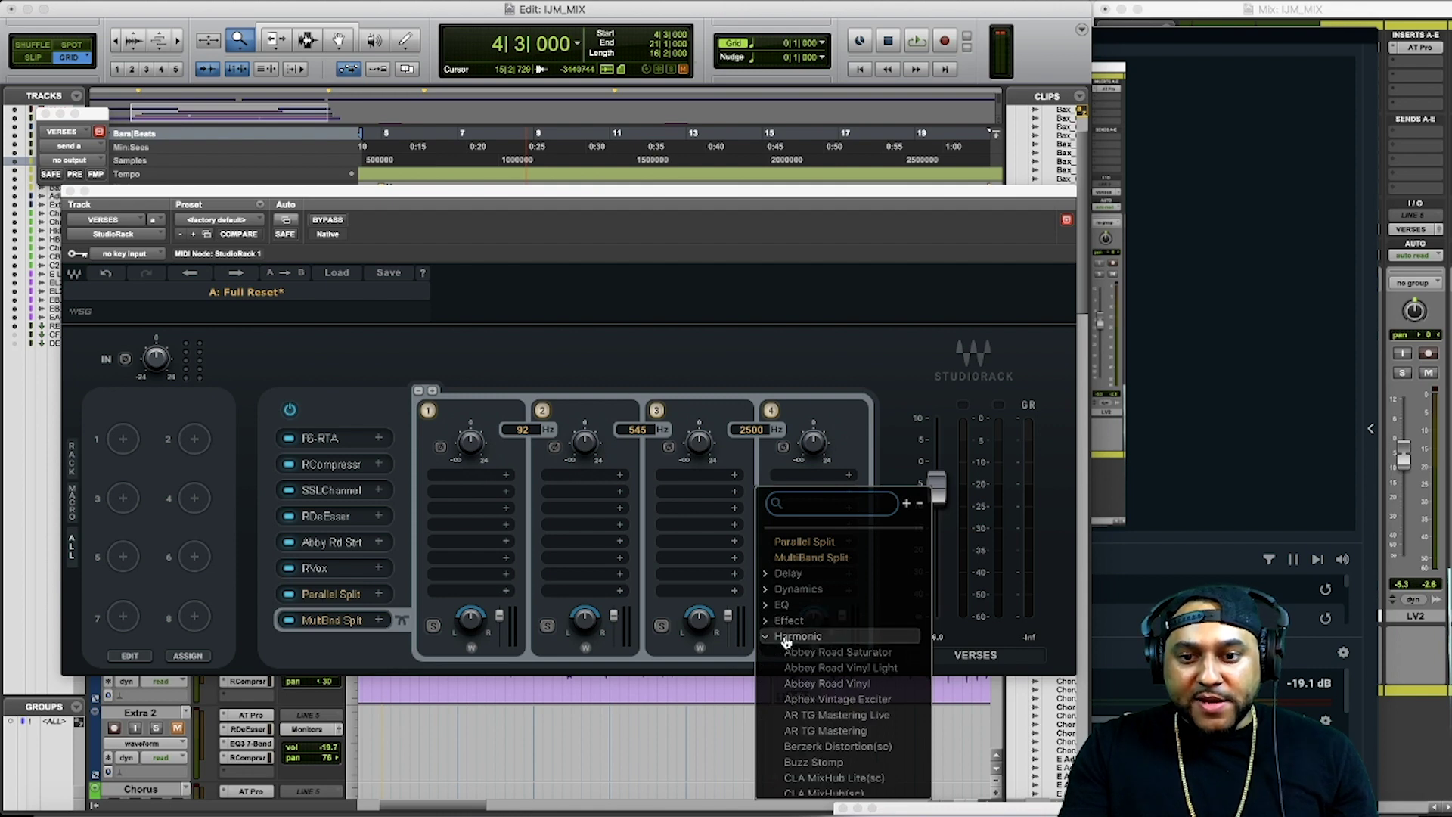
scroll(822, 692, "down", 5)
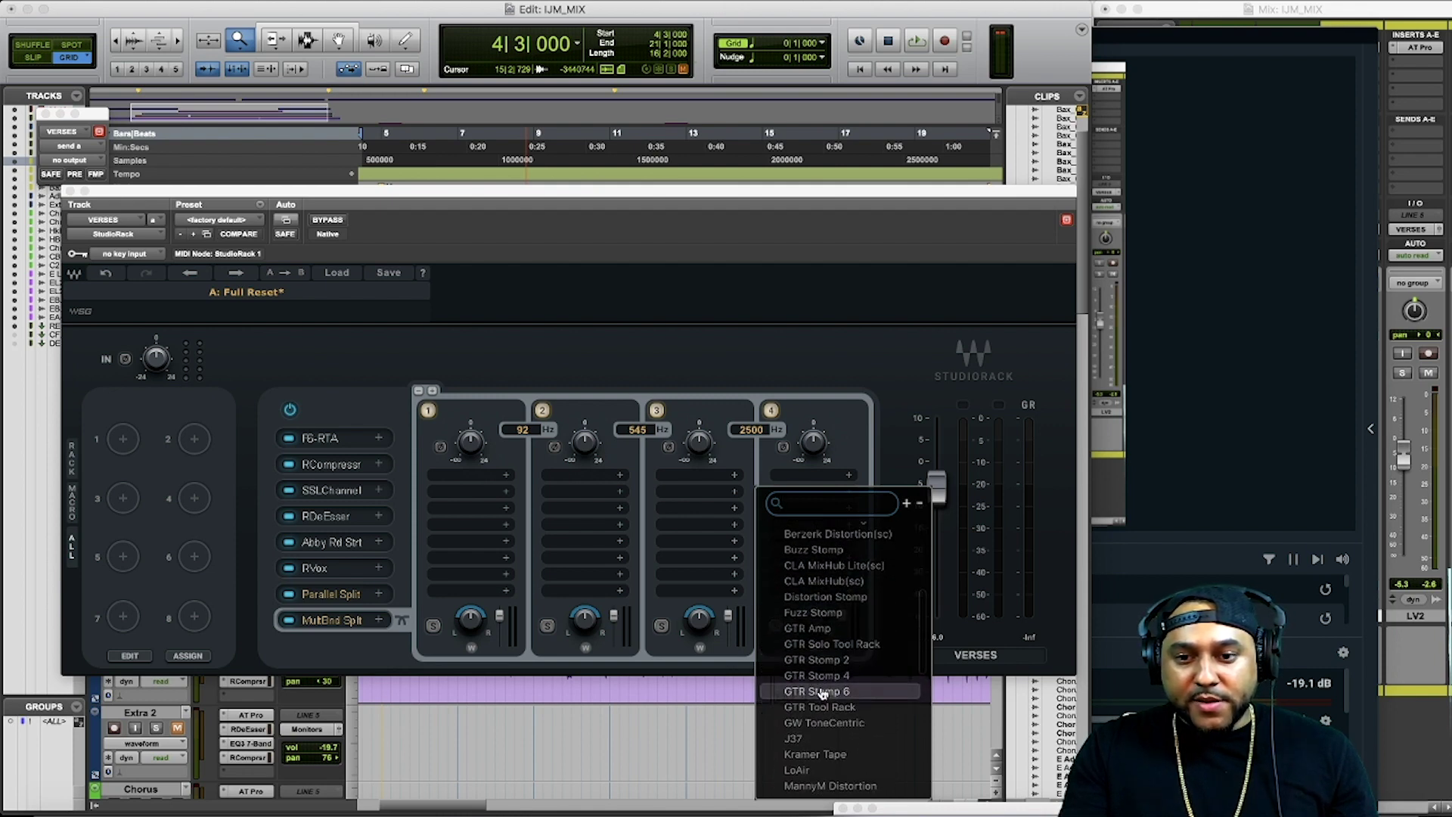
scroll(822, 692, "down", 1)
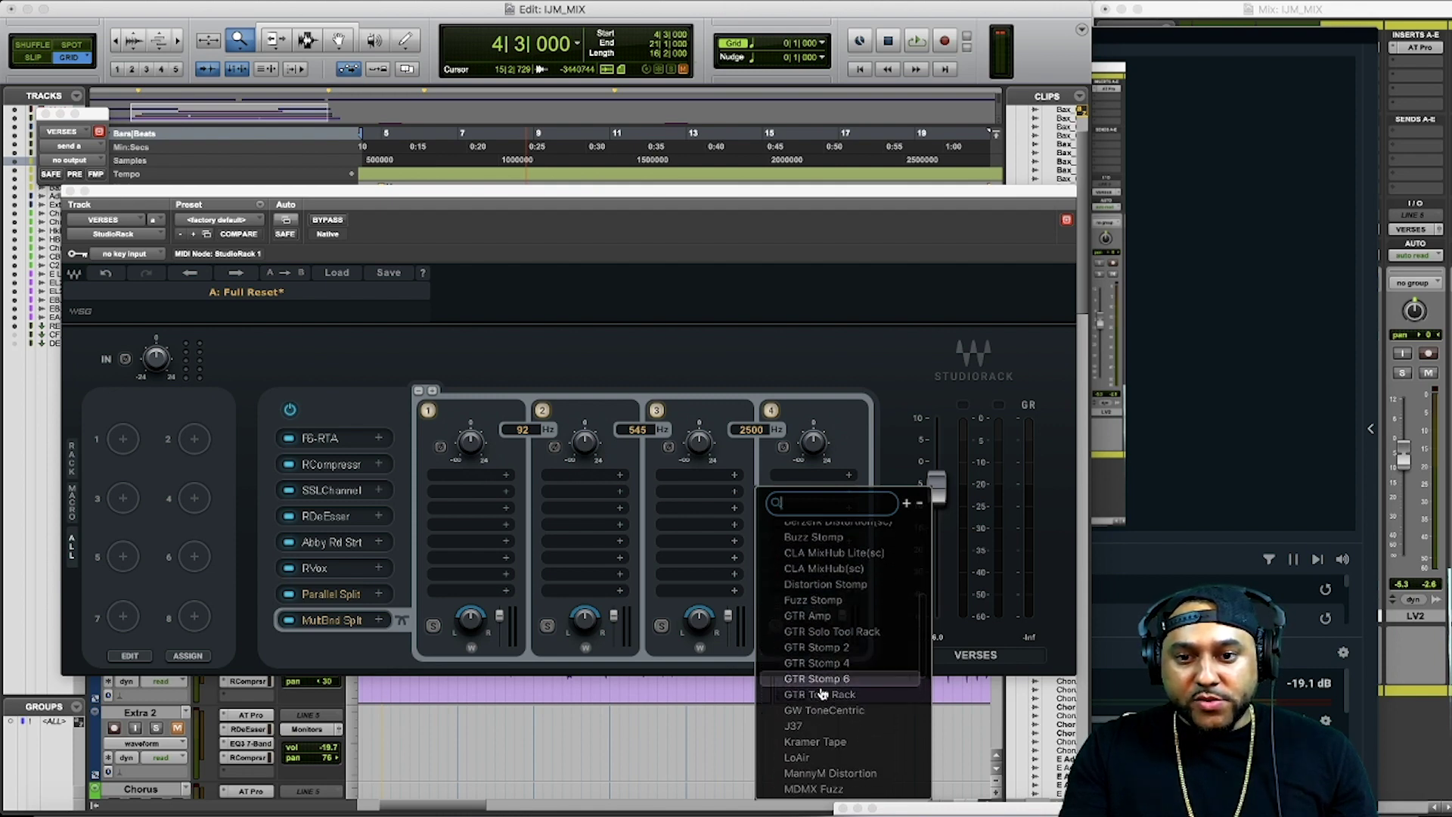
left_click(826, 581)
Step: Raise the Distortion Stomp's Drive while the verse plays, then close the plugin's window
key("space")
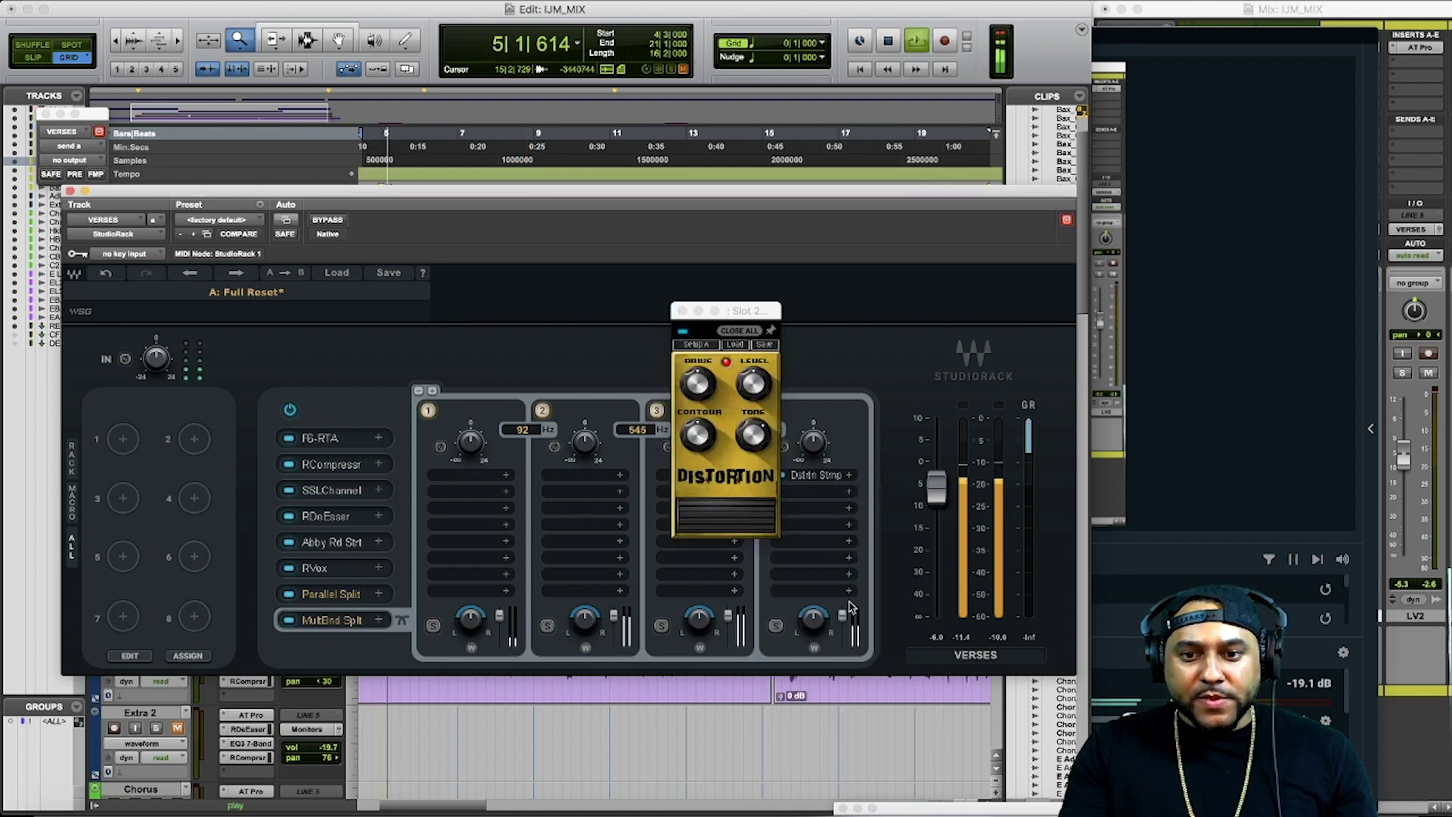
left_click_drag(703, 386, 704, 375)
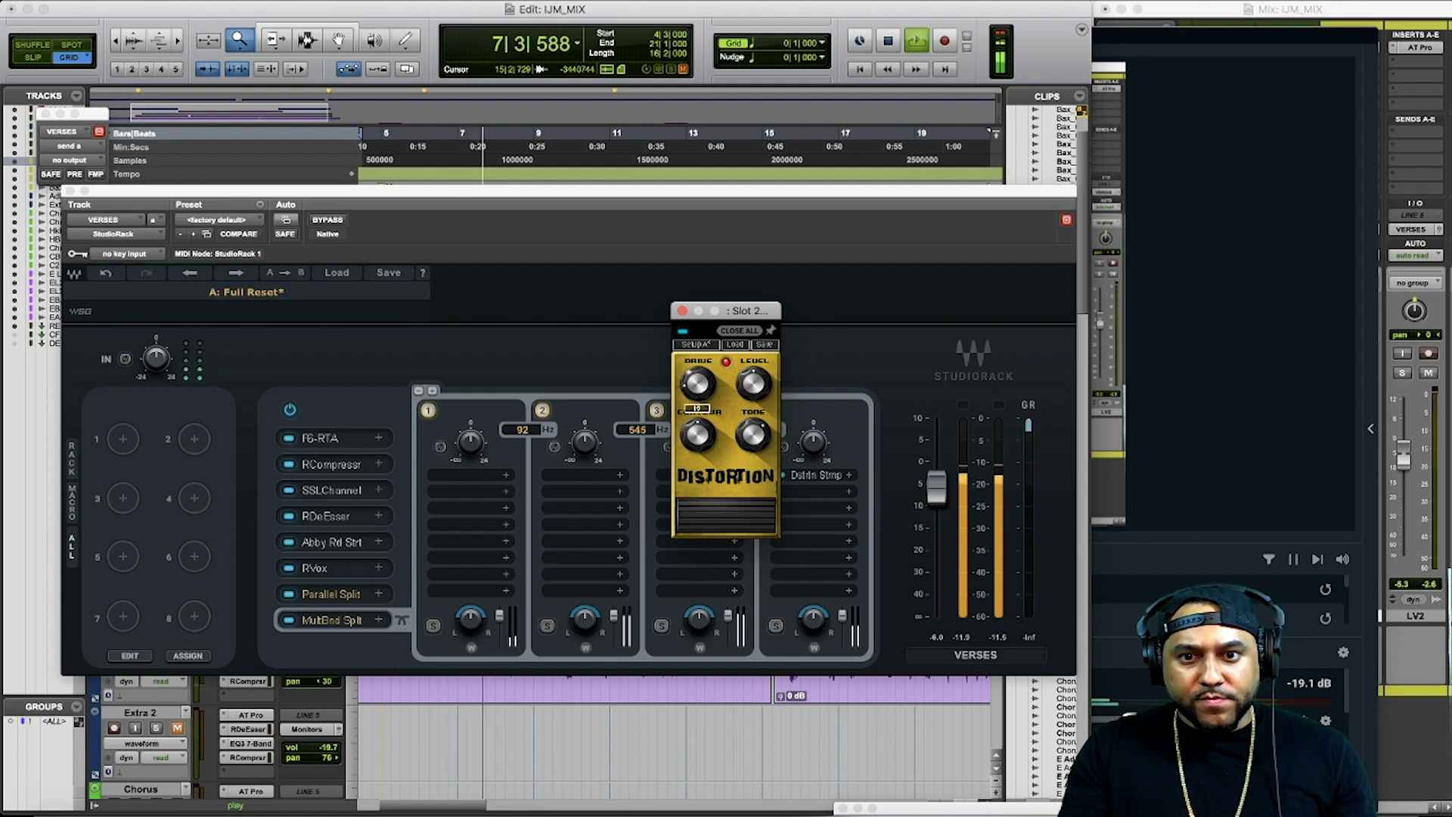
mouse_move(747, 413)
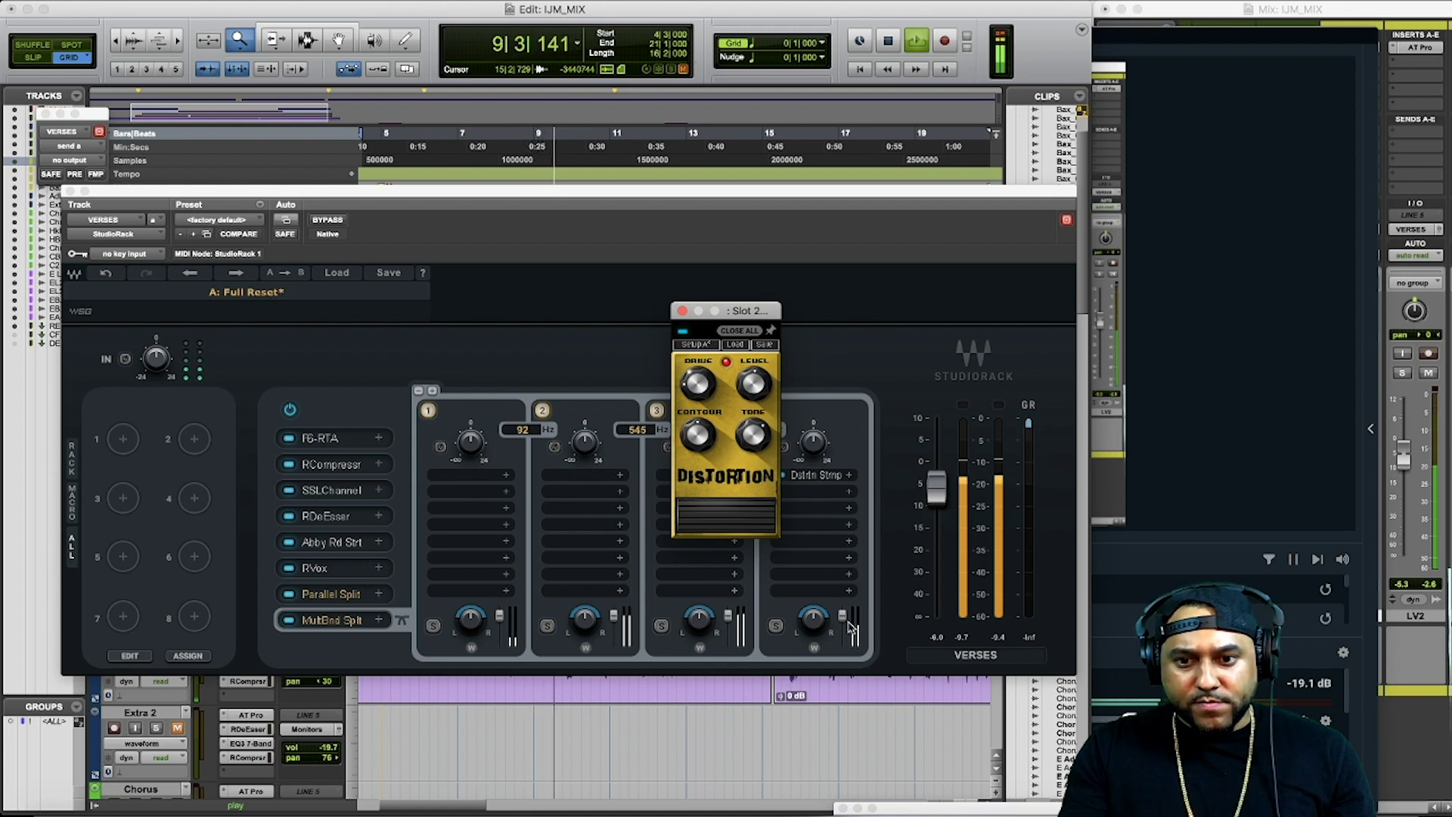
key("super+w")
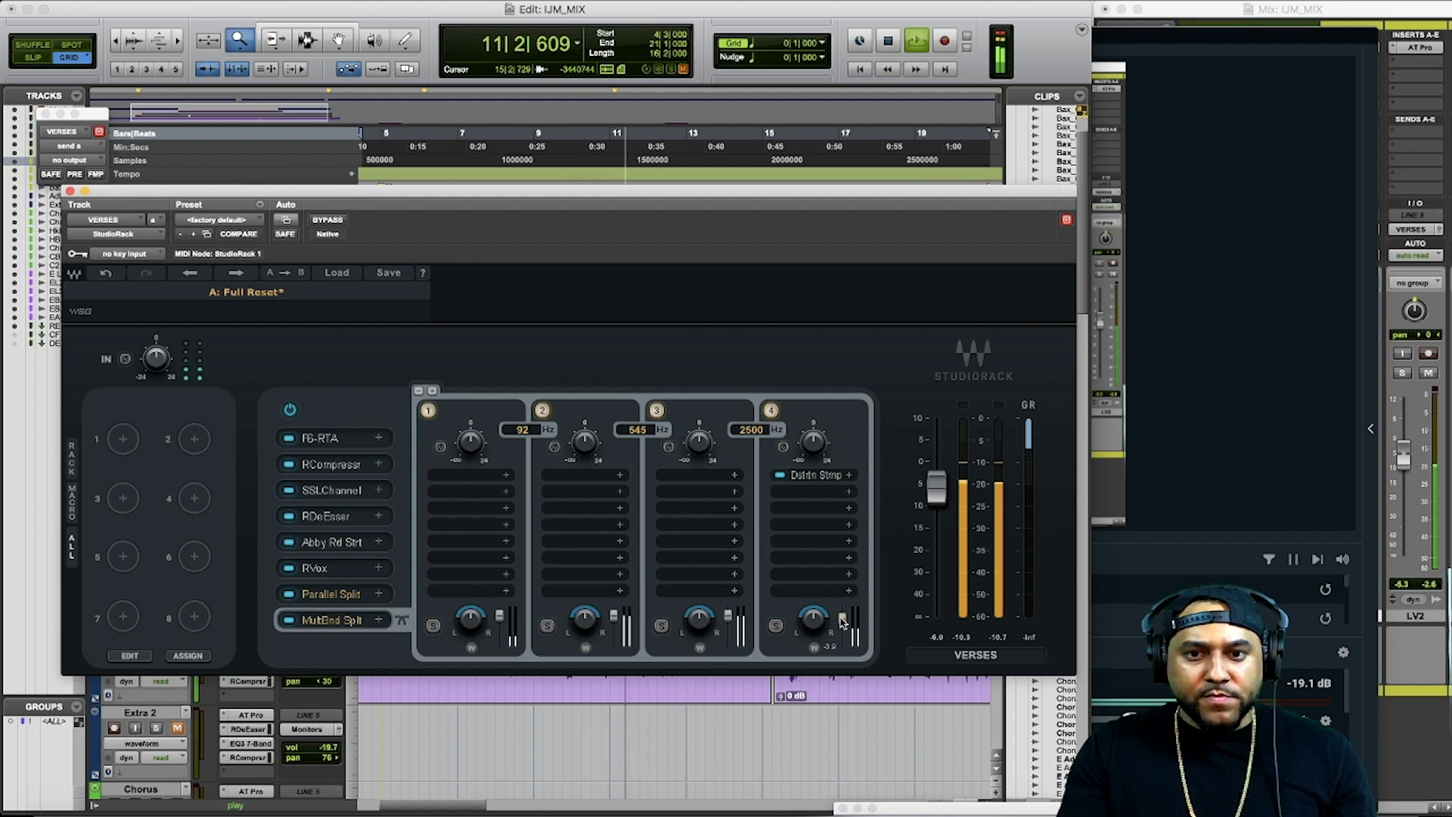
Step: Raise the highest crossover to 4405 Hz and adjust the fourth band's stereo control during playback, then stop
mouse_move(748, 435)
left_mouse_down()
mouse_move(749, 393)
mouse_move(749, 418)
left_mouse_up()
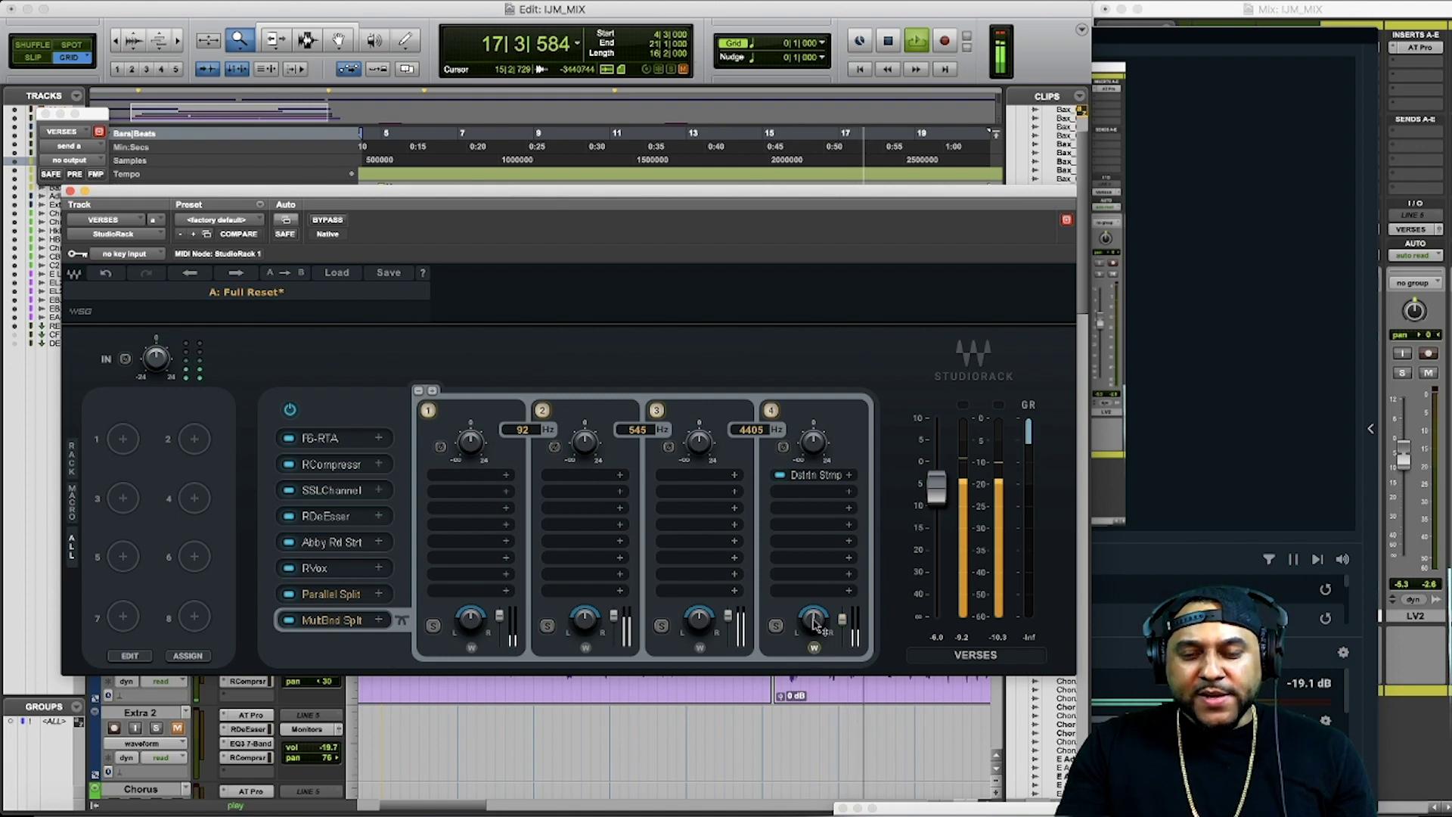
left_click_drag(814, 621, 814, 592)
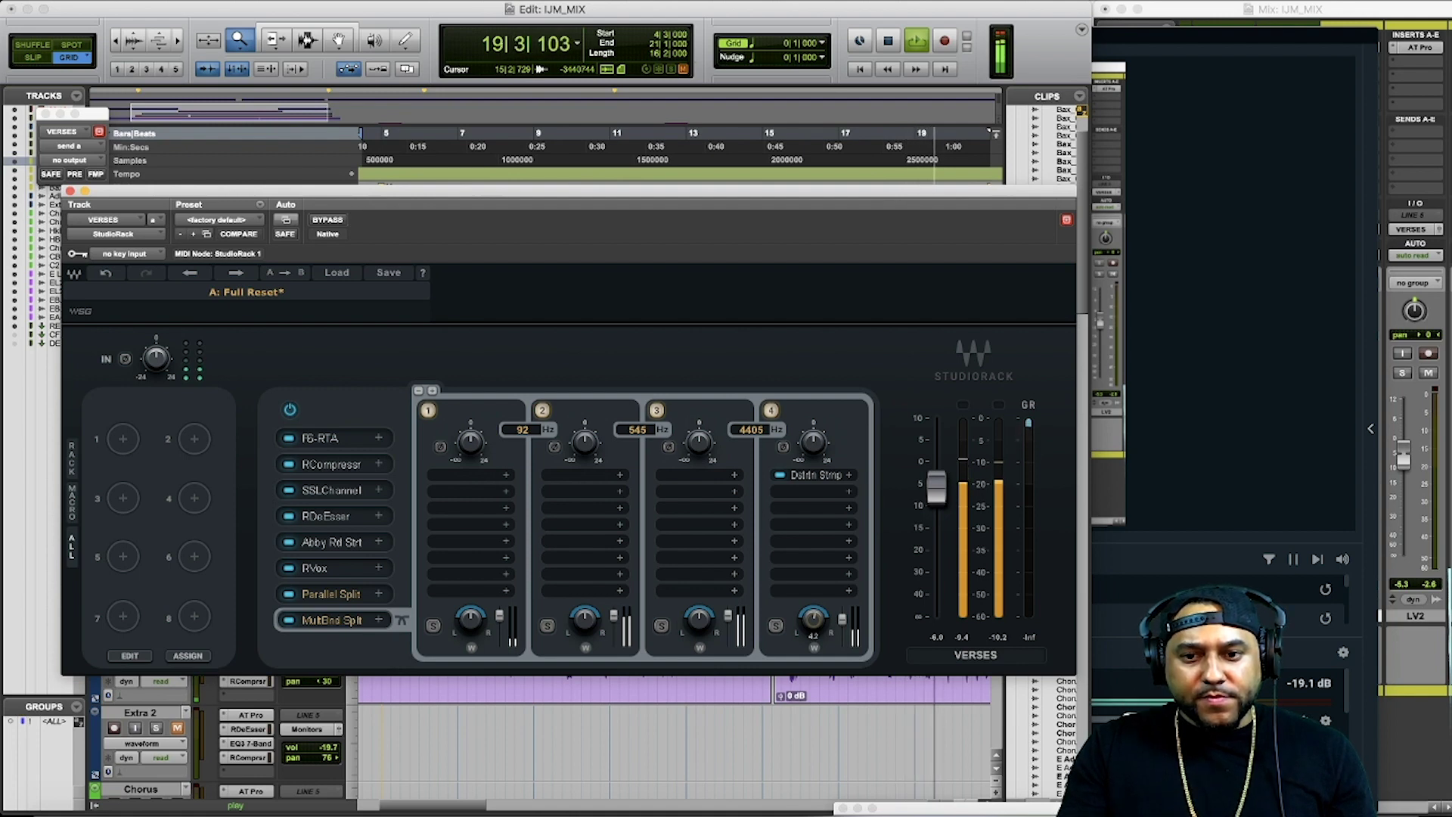
key("space")
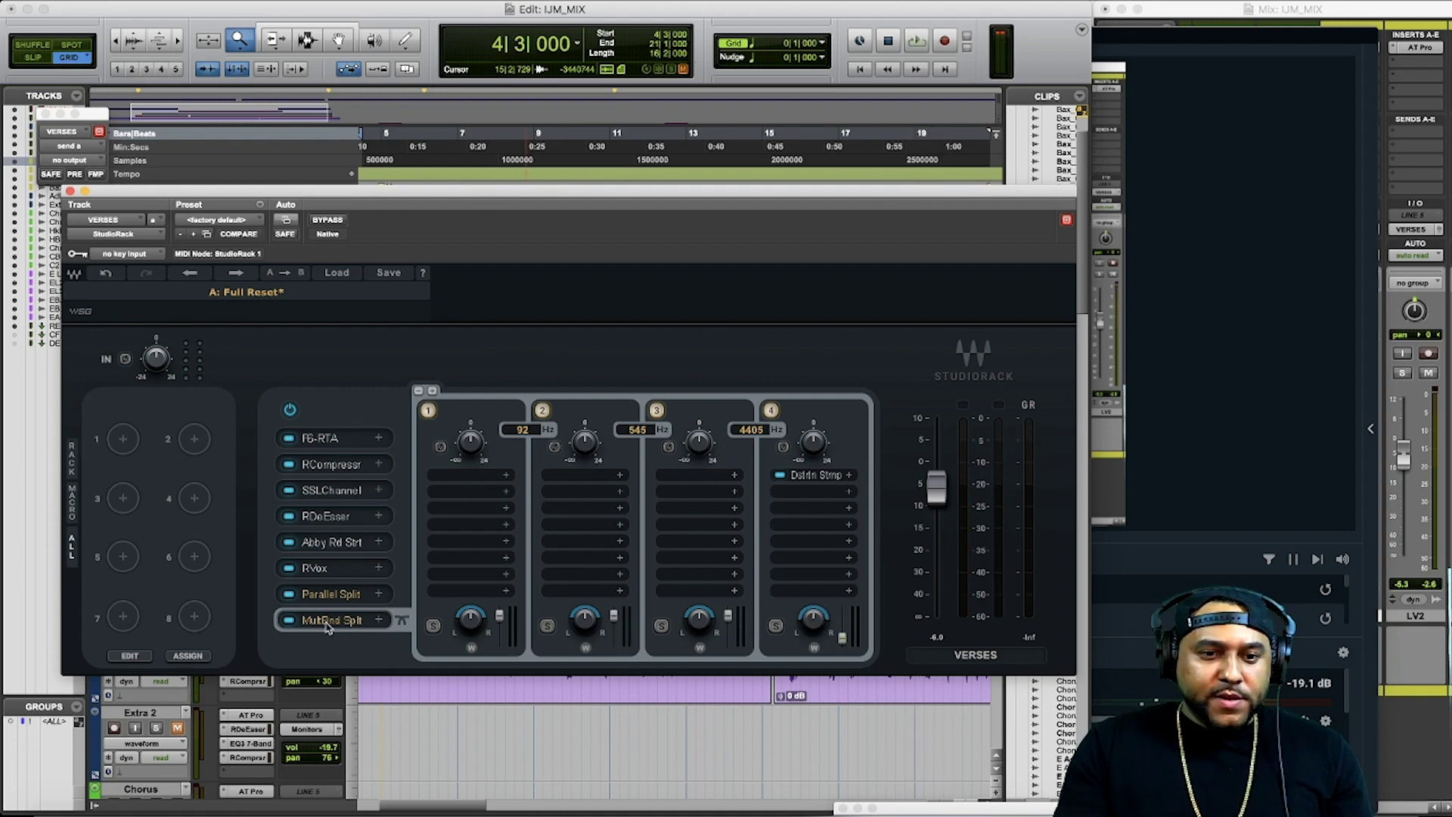
Step: Move the MultiBand Split ahead of the Parallel Split and audition it on the verse, toggling band 2 and the Distortion Stomp
left_click_drag(345, 628, 336, 594)
key("space")
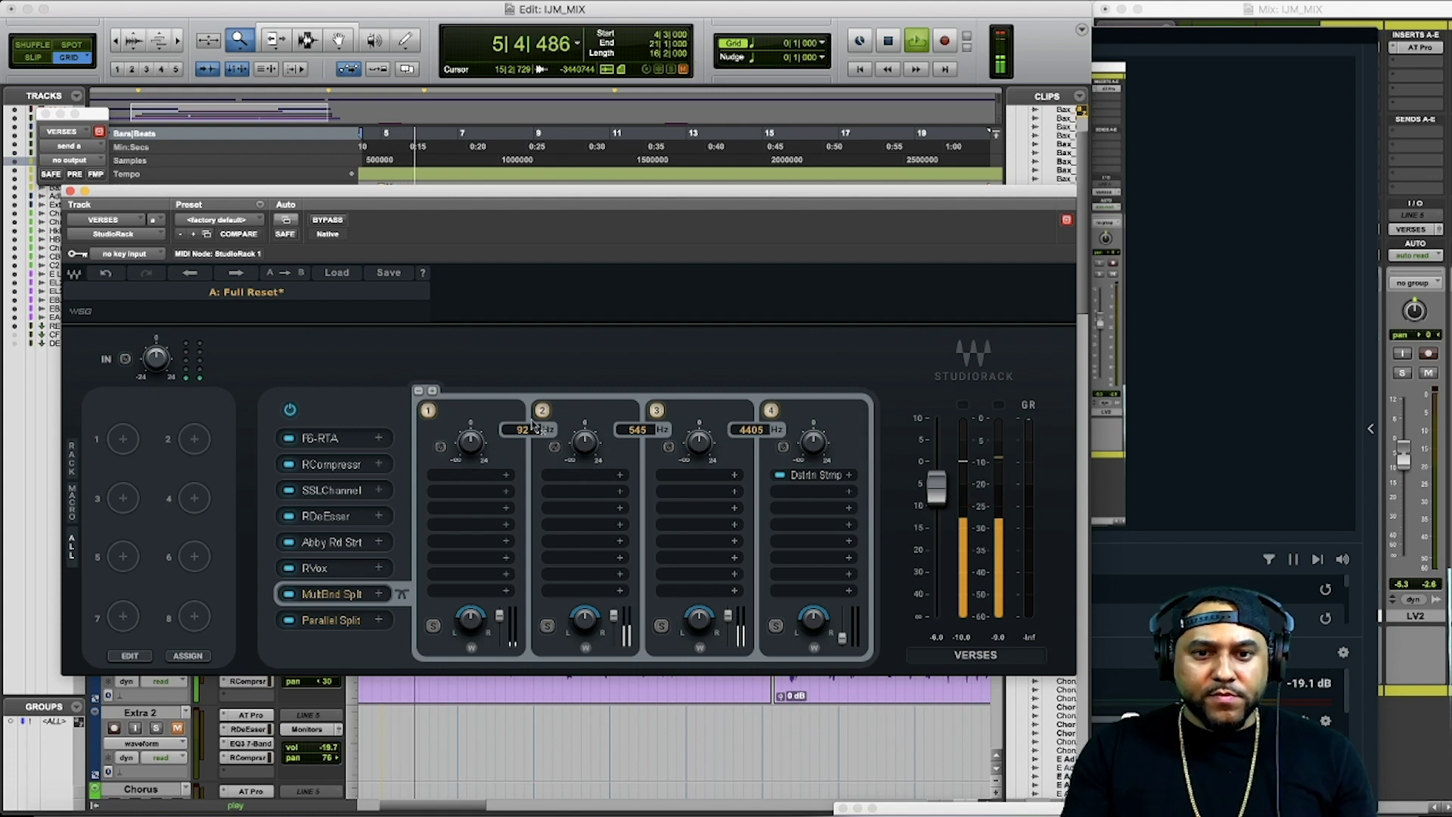
left_click(618, 409)
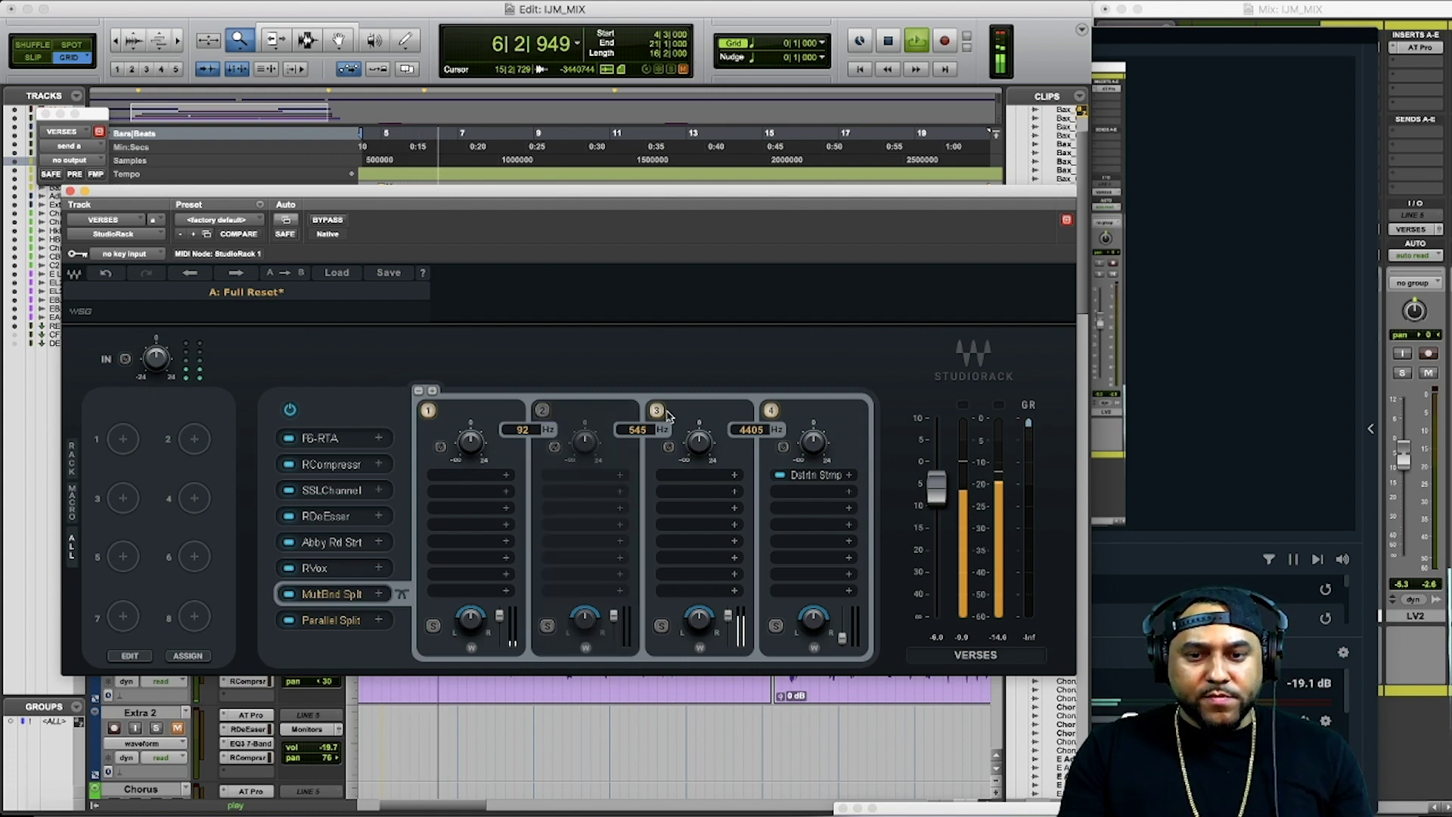
left_click(541, 411)
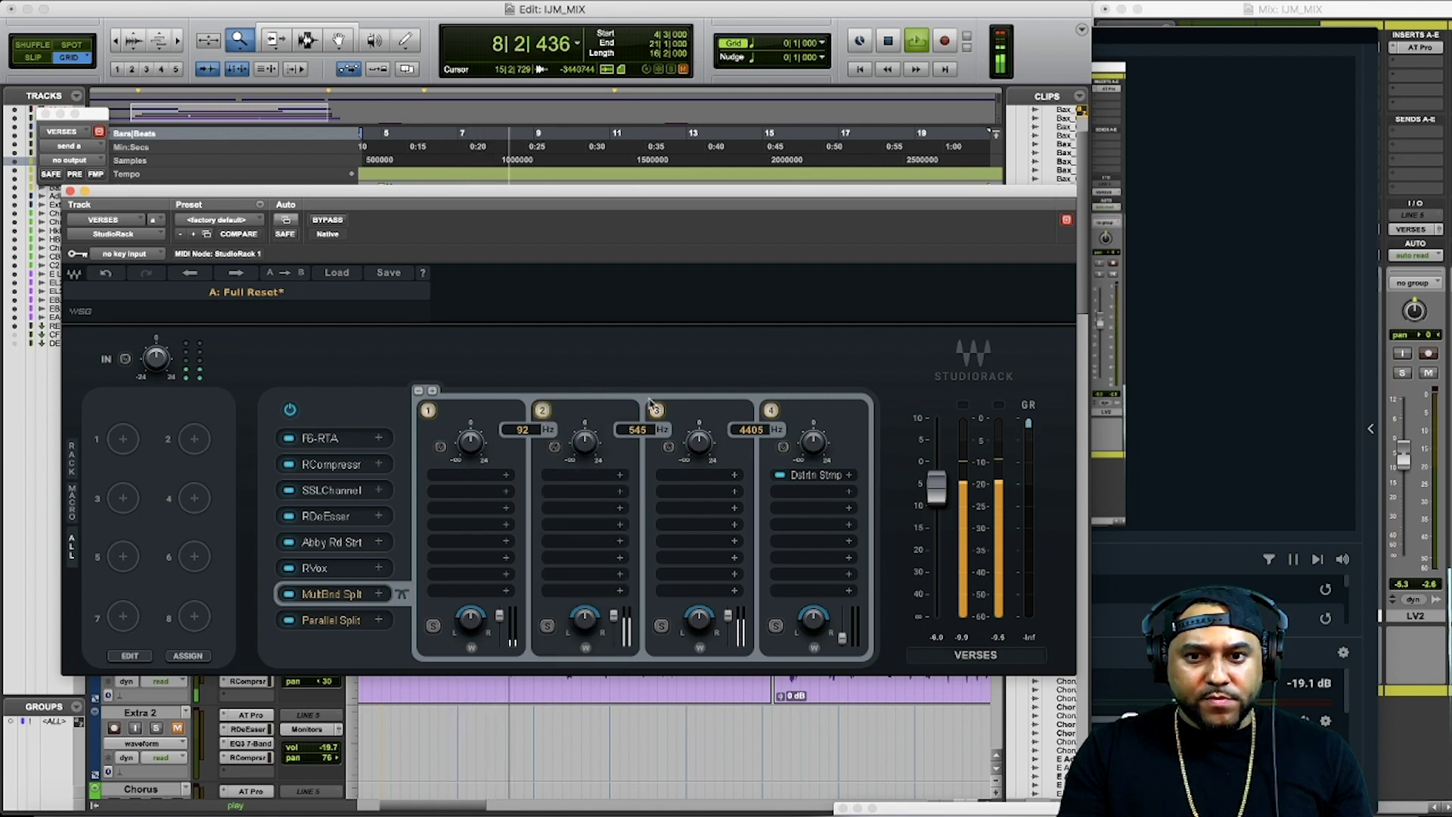
left_click(779, 475)
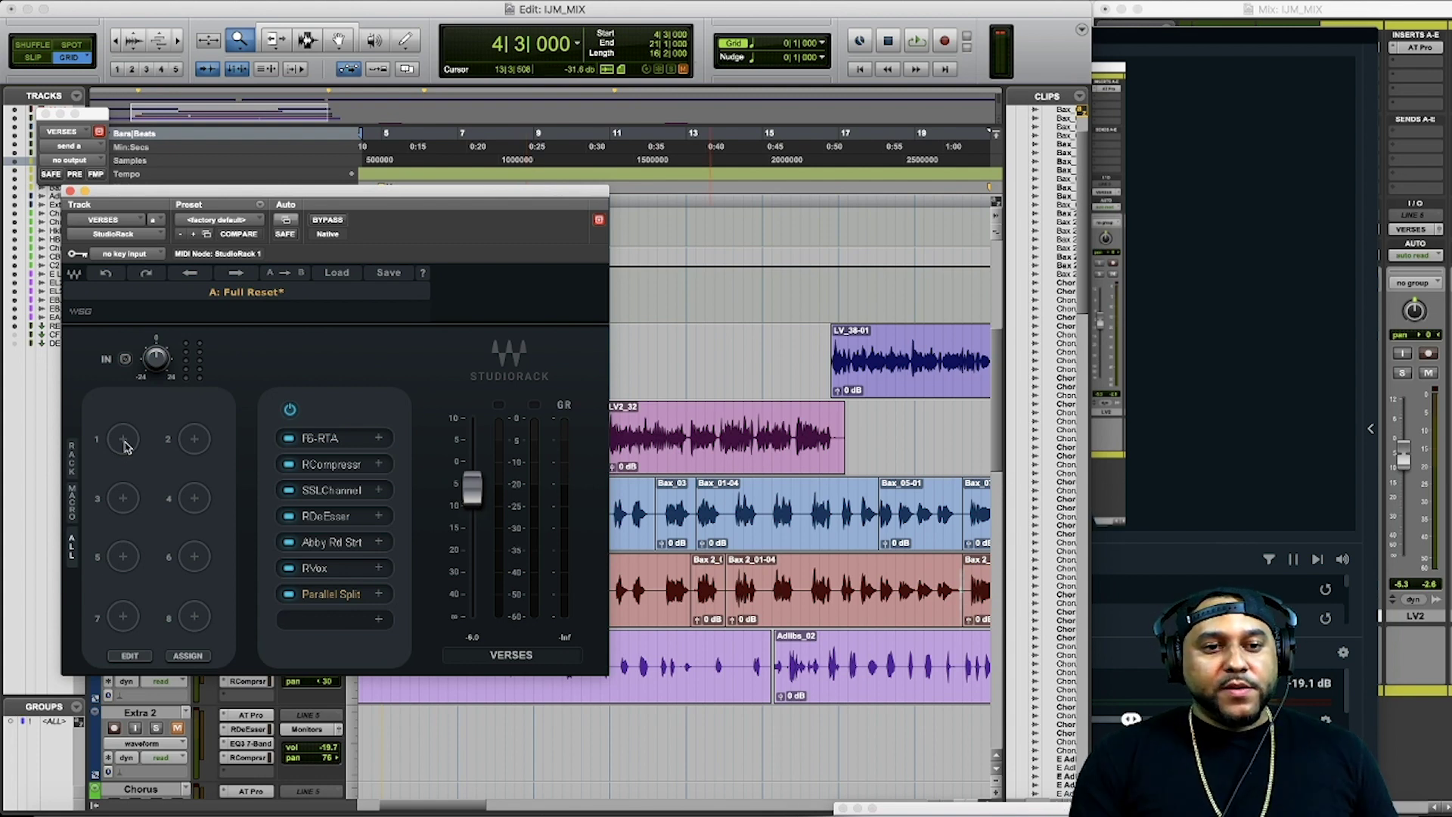
Step: Assign F6-RTA's HPF Freq to macro 1 and raise the macro while auditioning the verse, then stop playback
left_click(124, 441)
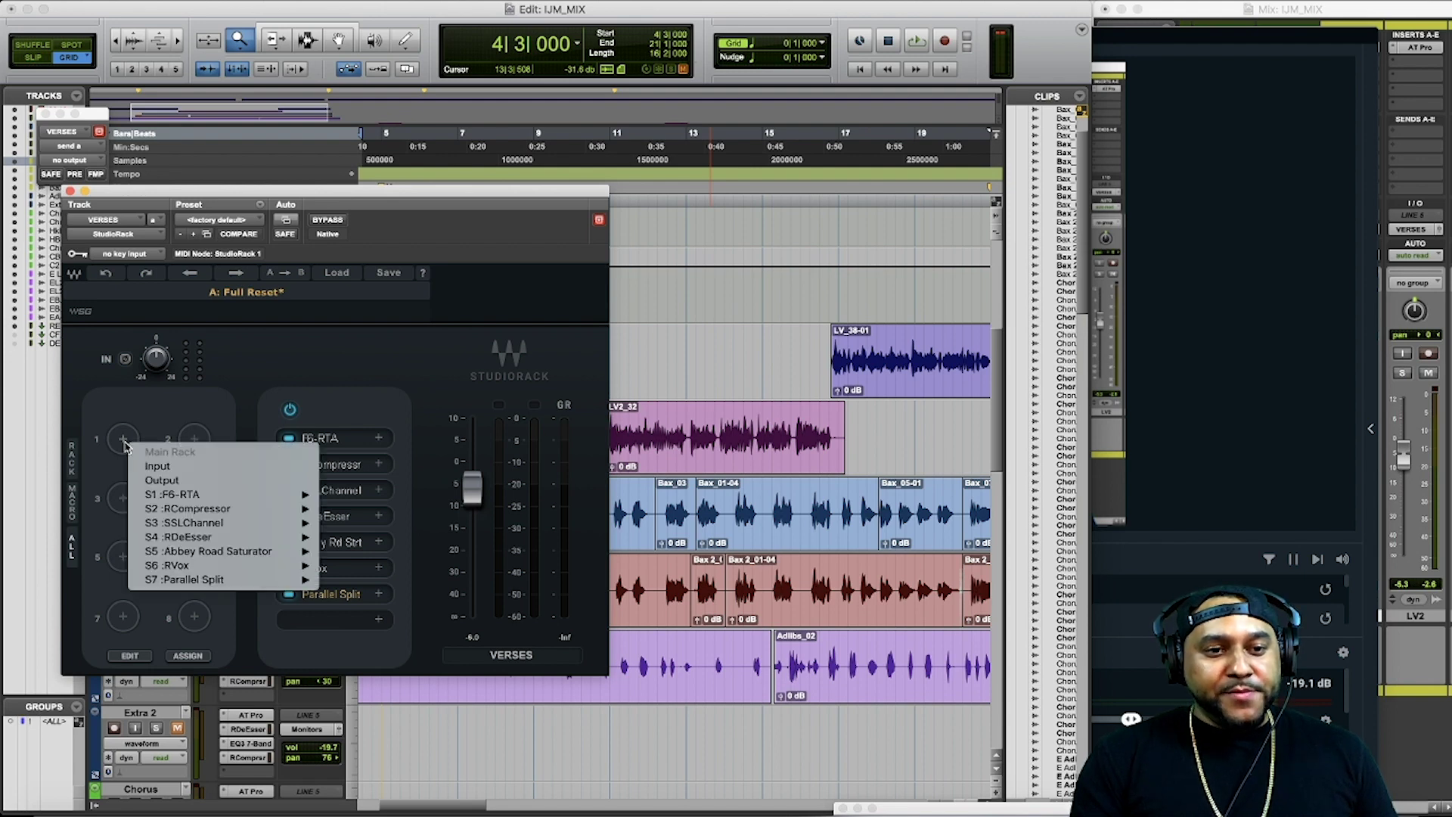
mouse_move(181, 497)
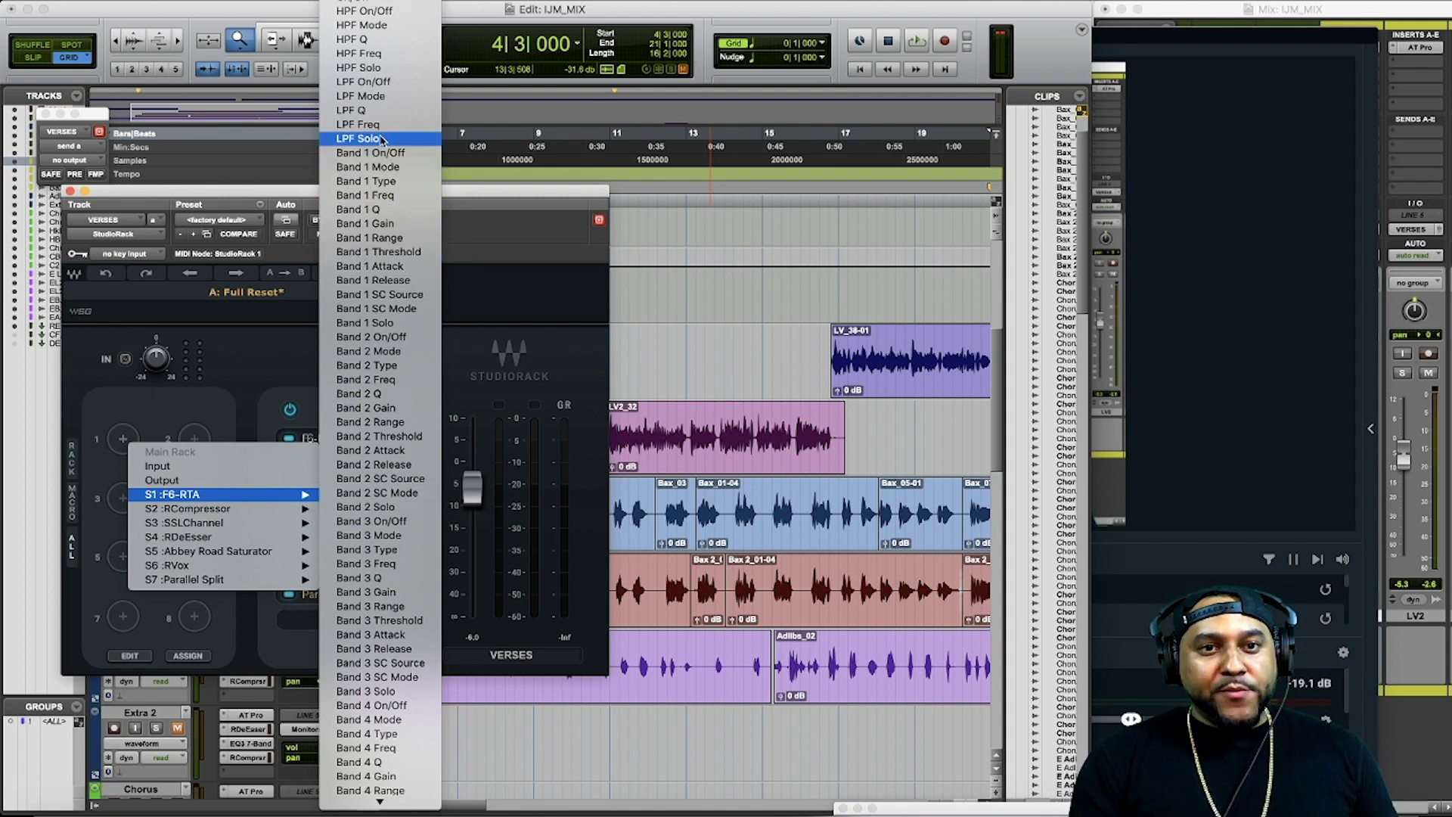
left_click(374, 55)
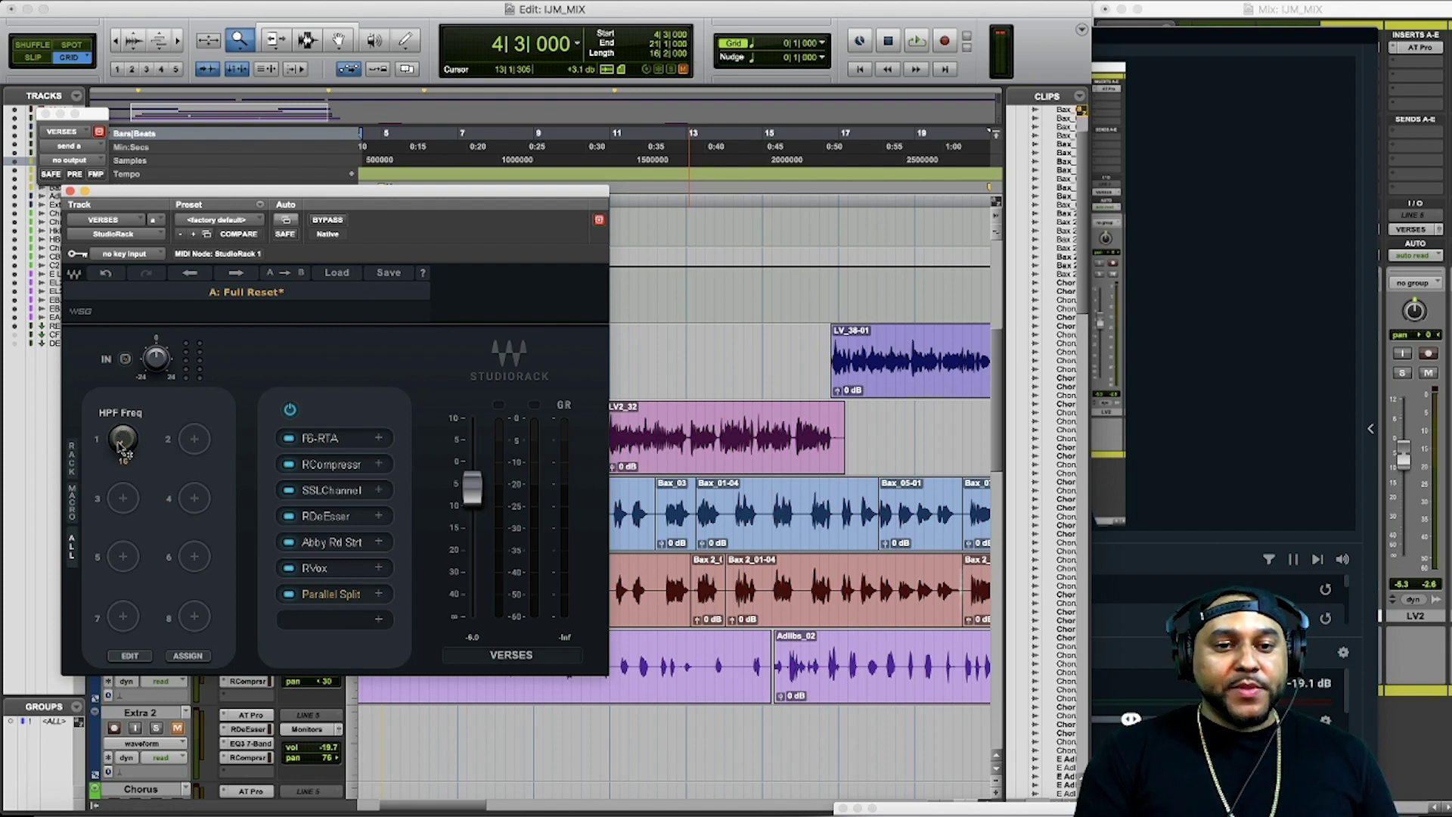
key("space")
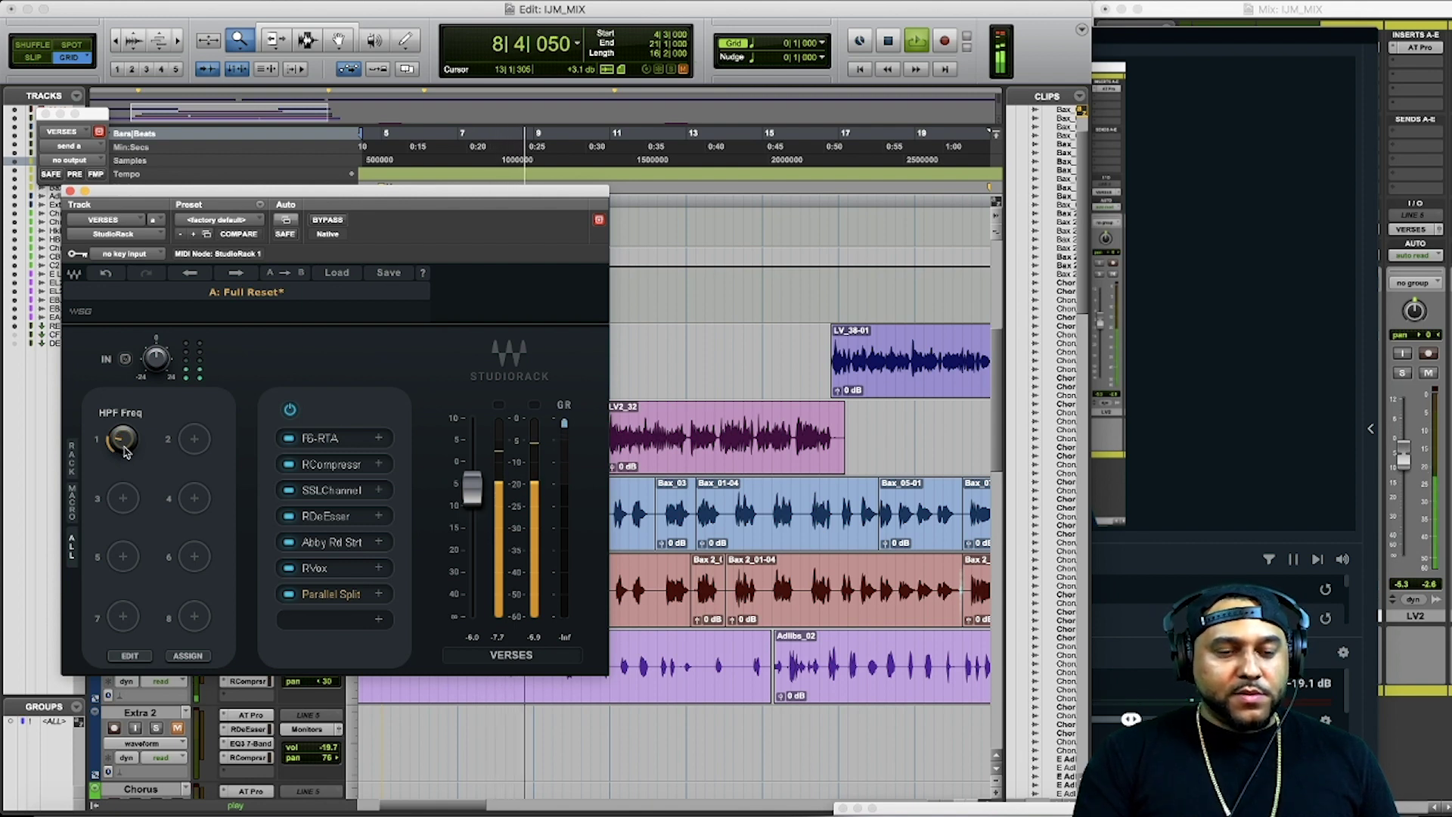
key("space")
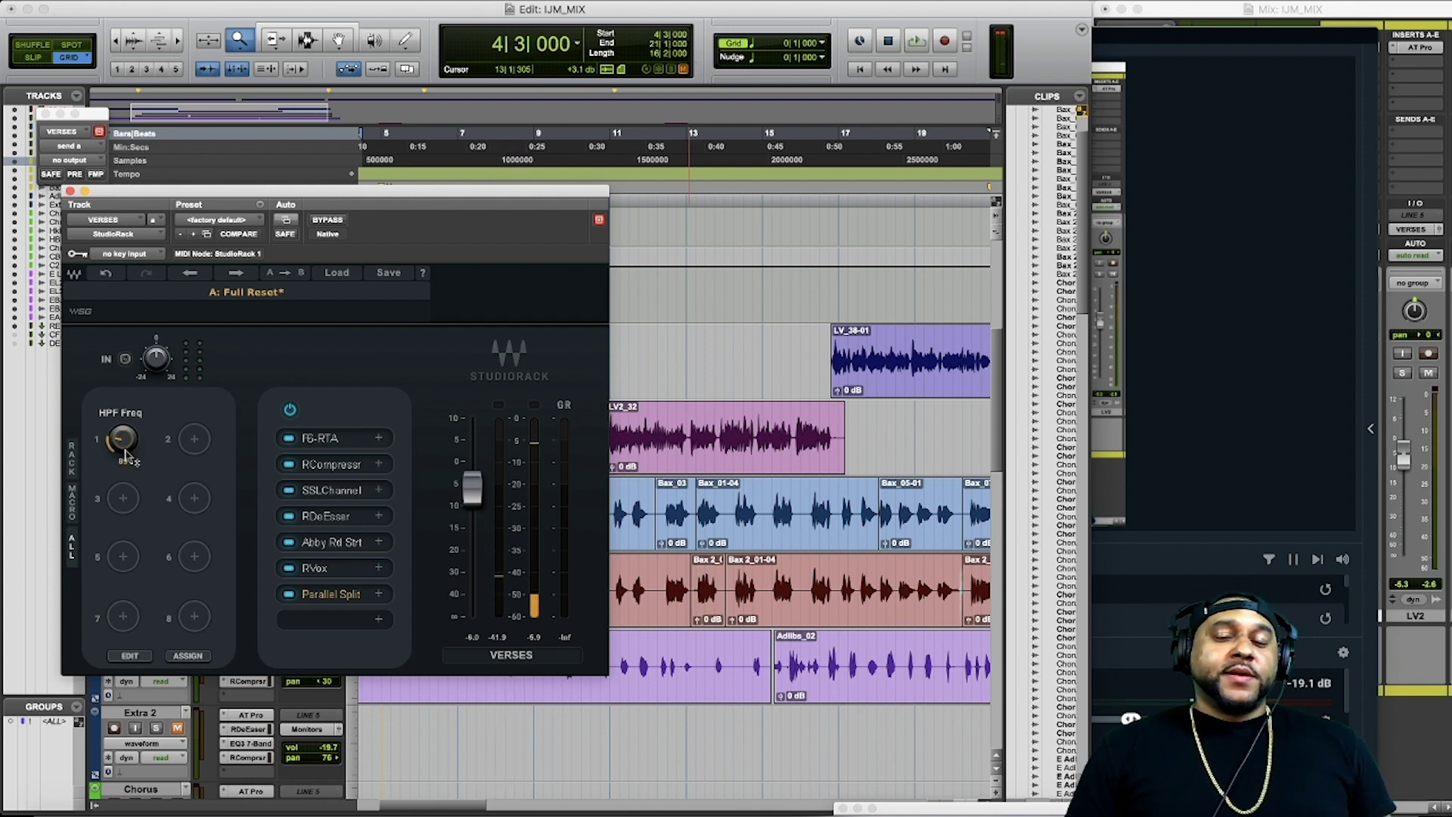
Step: Limit the HPF Freq macro's maximum control range to 2500 Hz, then close the macro range editor
left_click(129, 656)
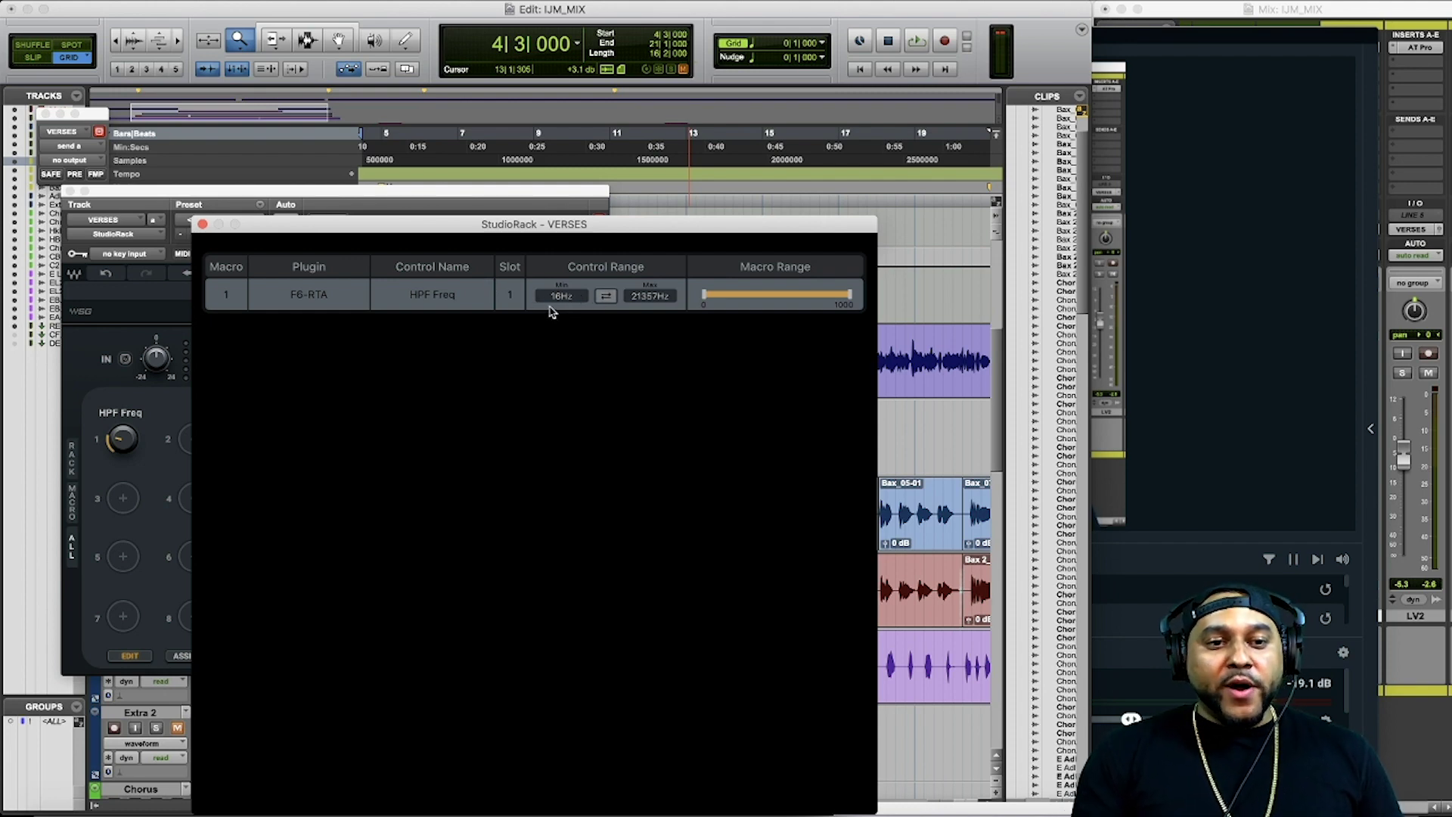
left_click(645, 296)
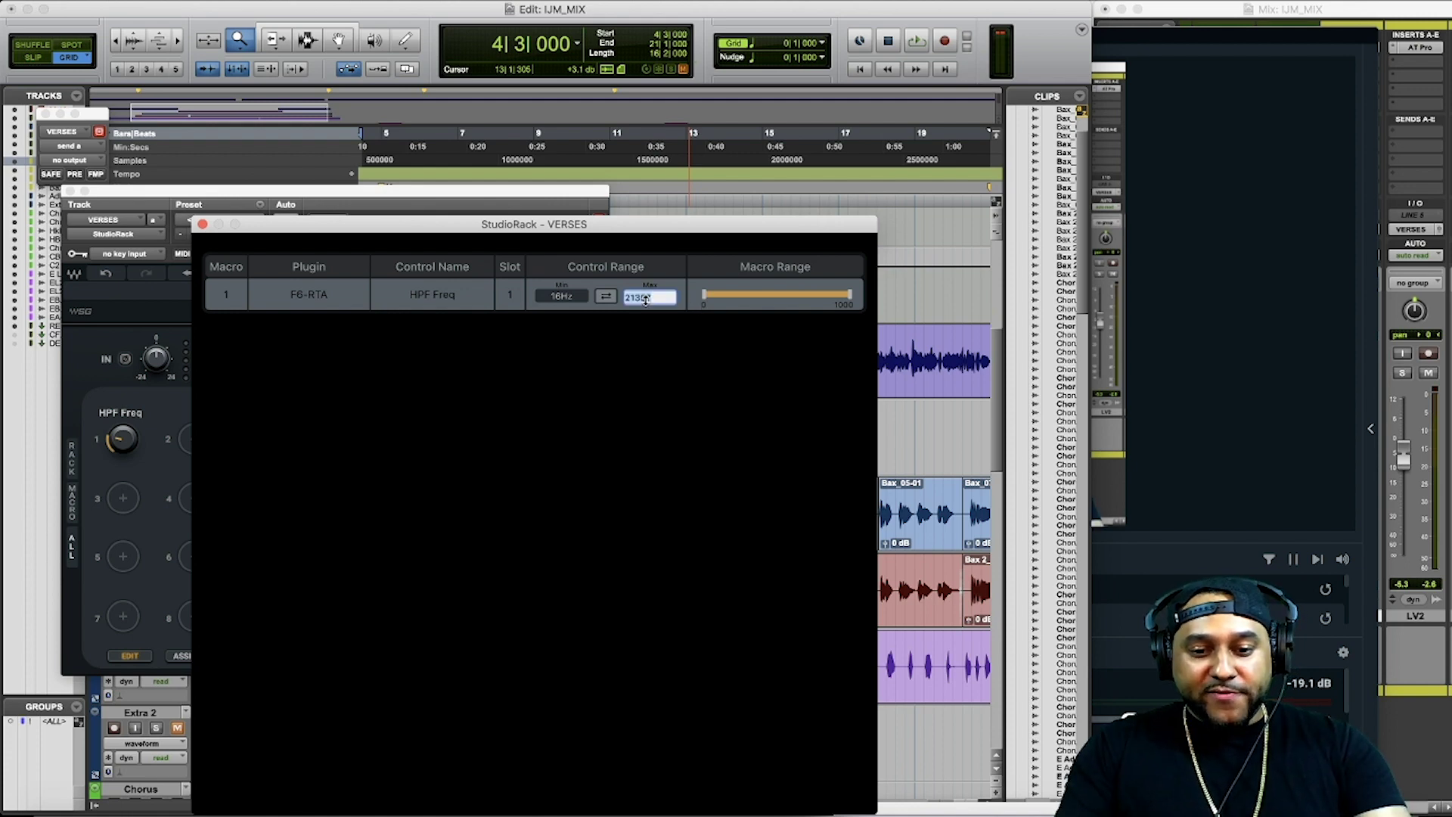
type("2500")
key("Return")
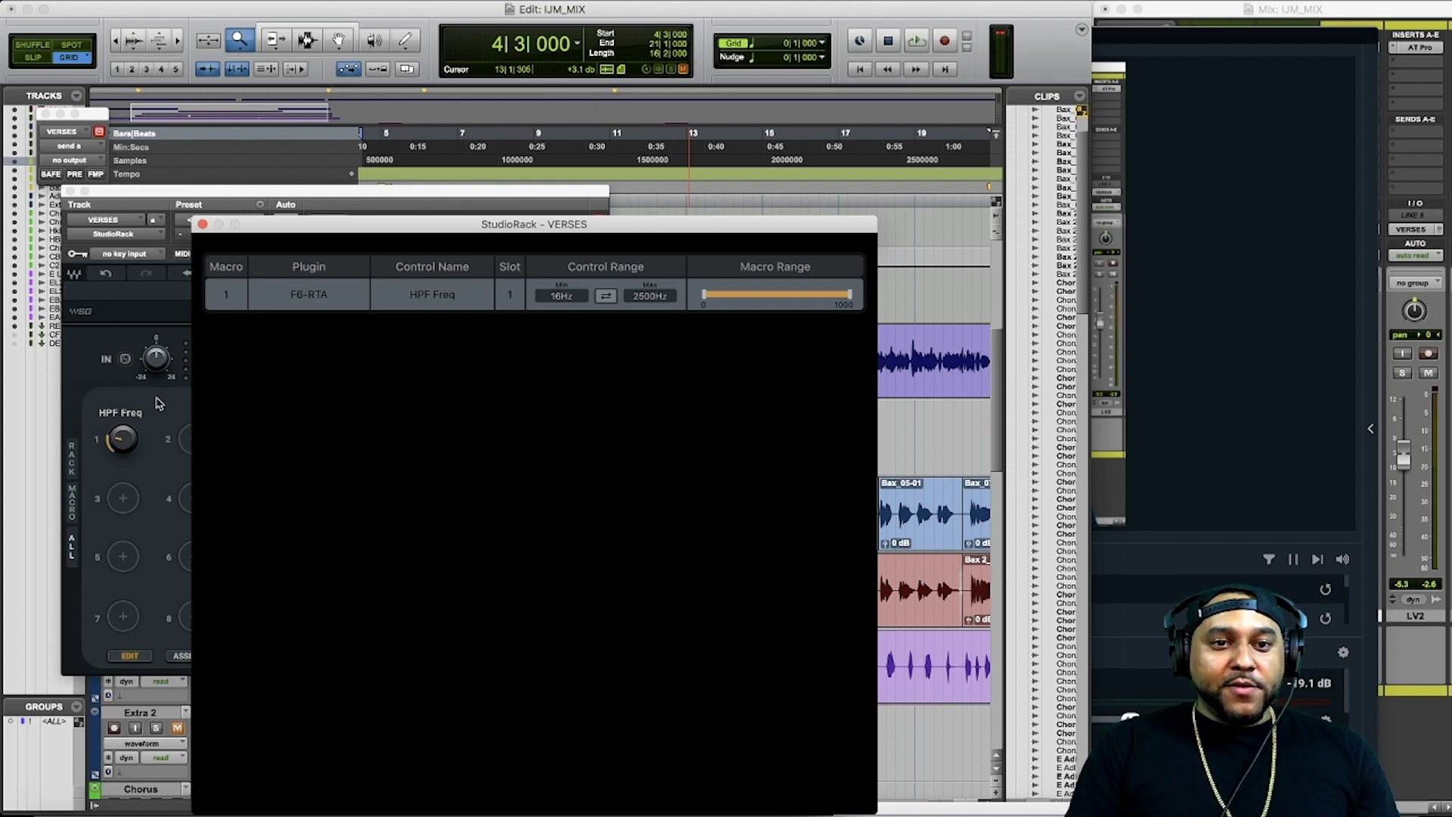
left_click(203, 225)
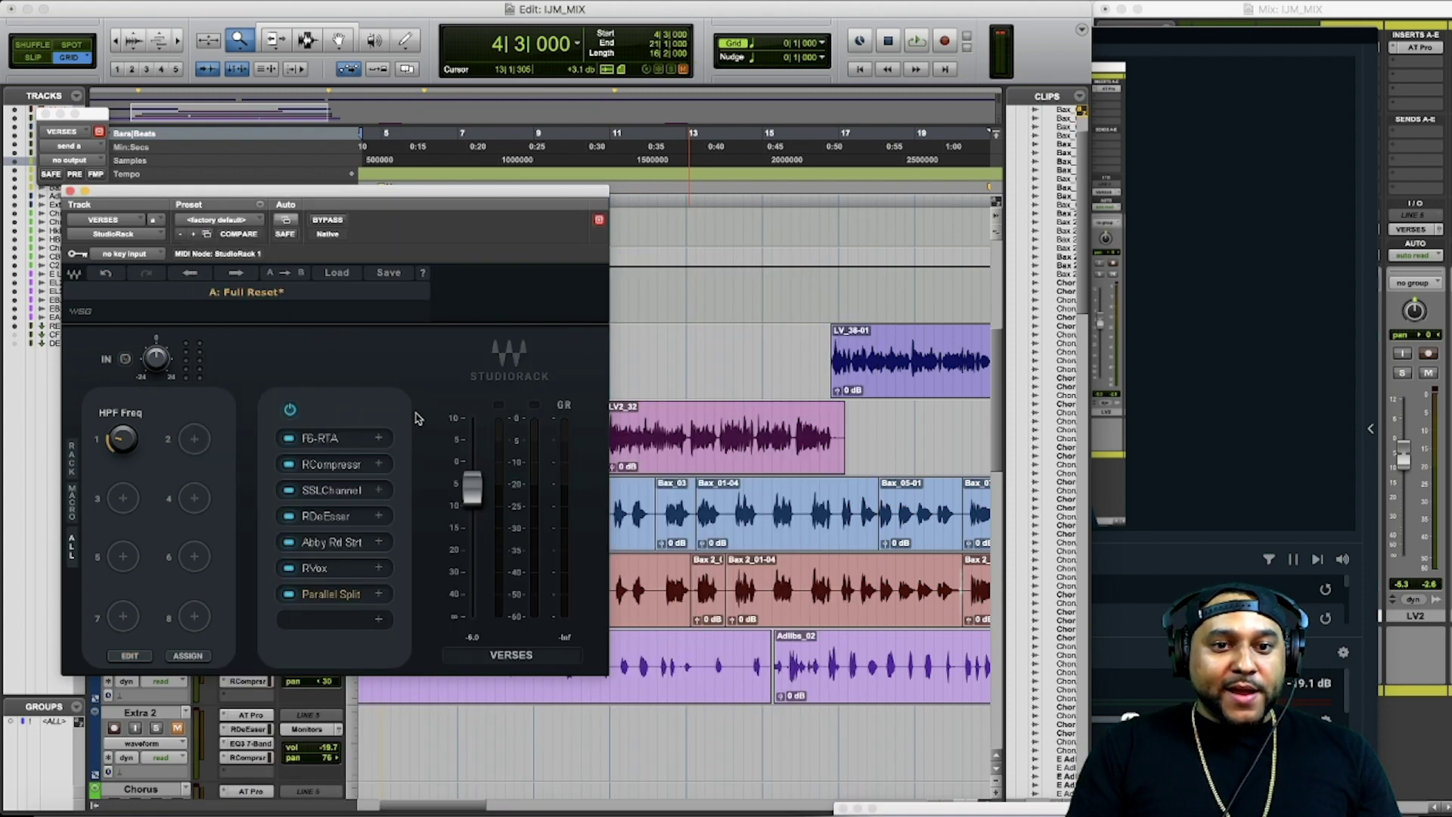
Step: Open F6-RTA and test macro 1 by sweeping it up to 2500 Hz and back down to about 101 Hz
left_click(338, 440)
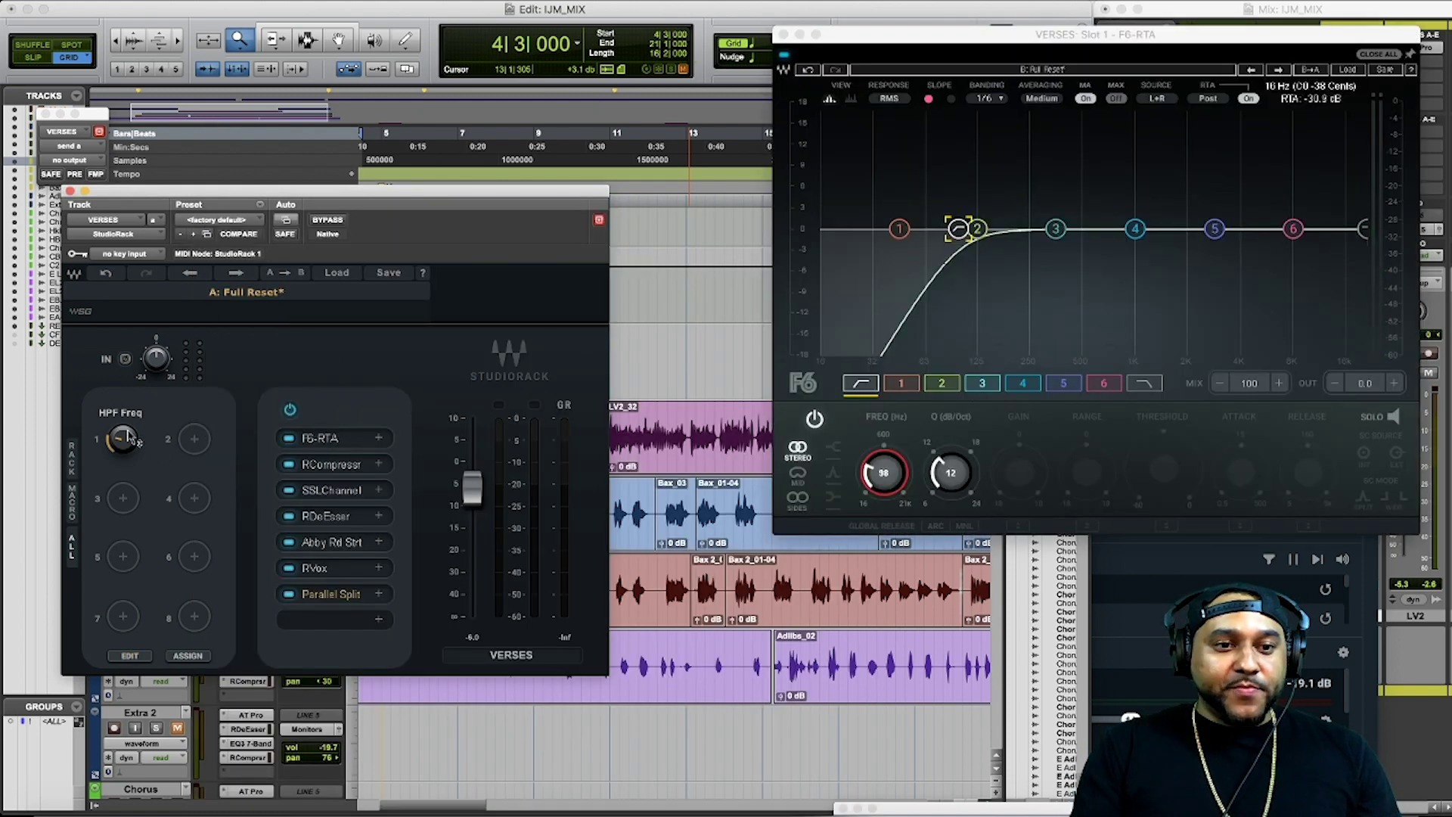
left_click_drag(131, 439, 123, 395)
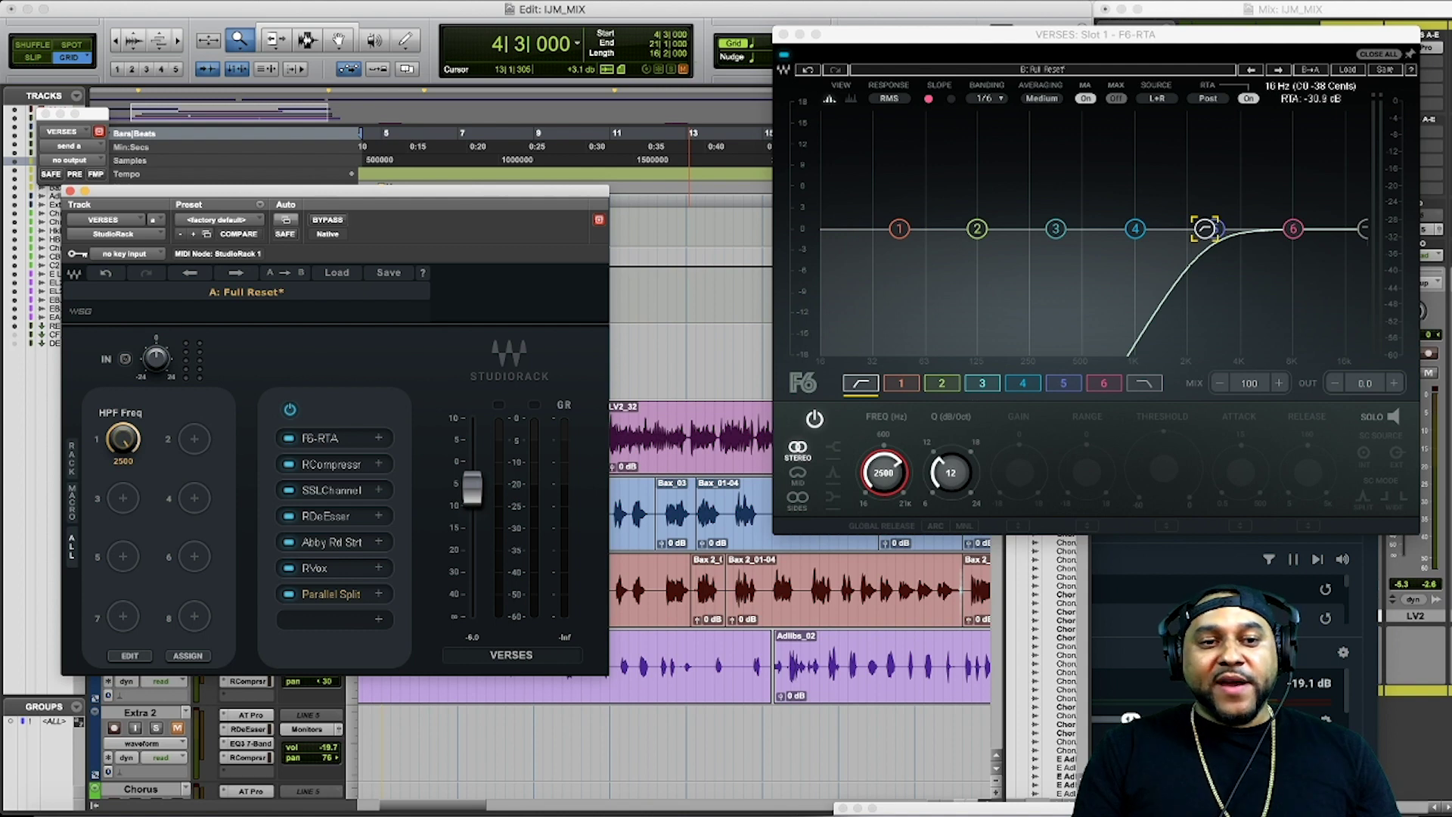
left_click_drag(122, 395, 131, 420)
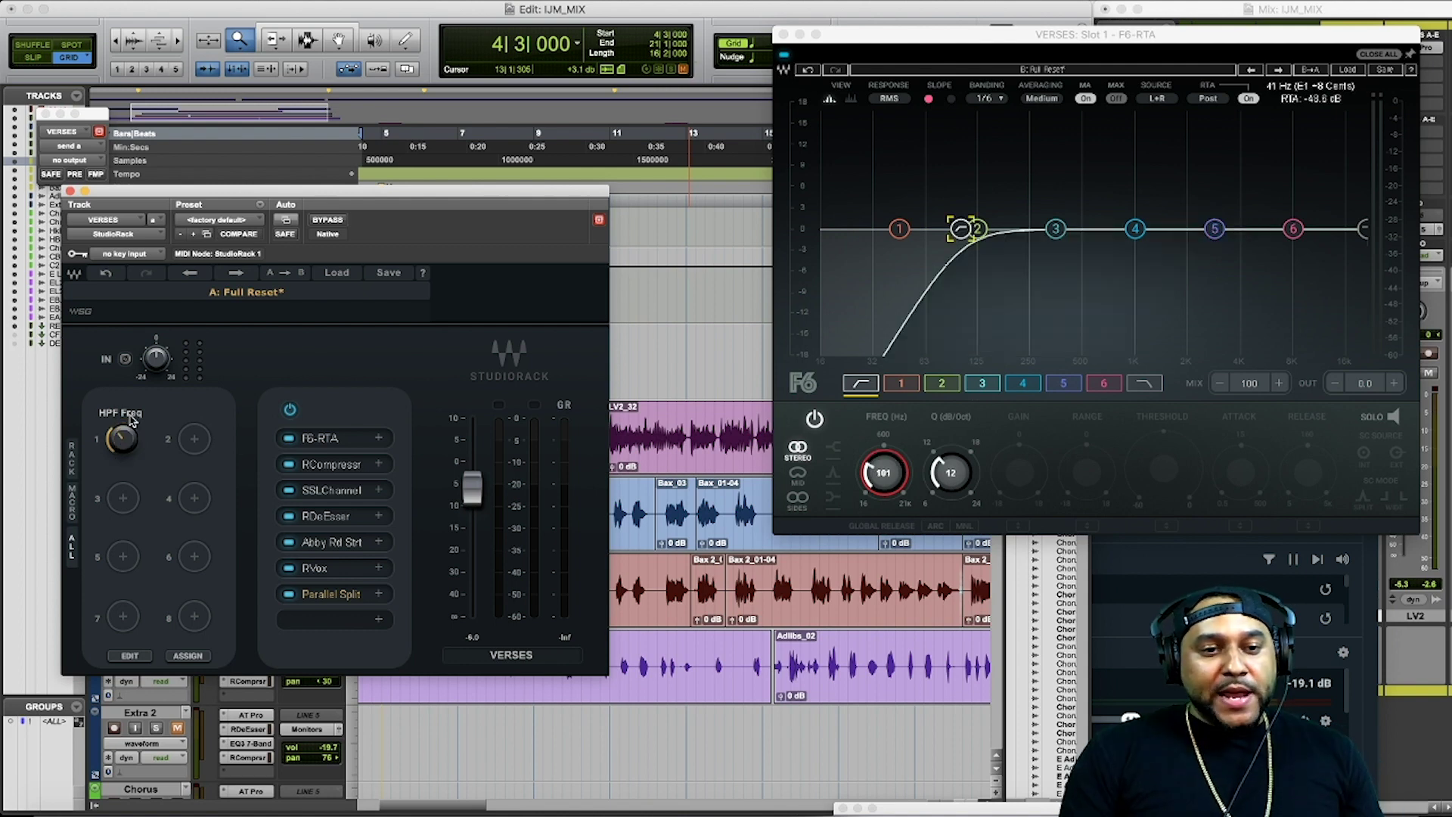
Step: Rename macro 1 as High Pass
double_click(121, 414)
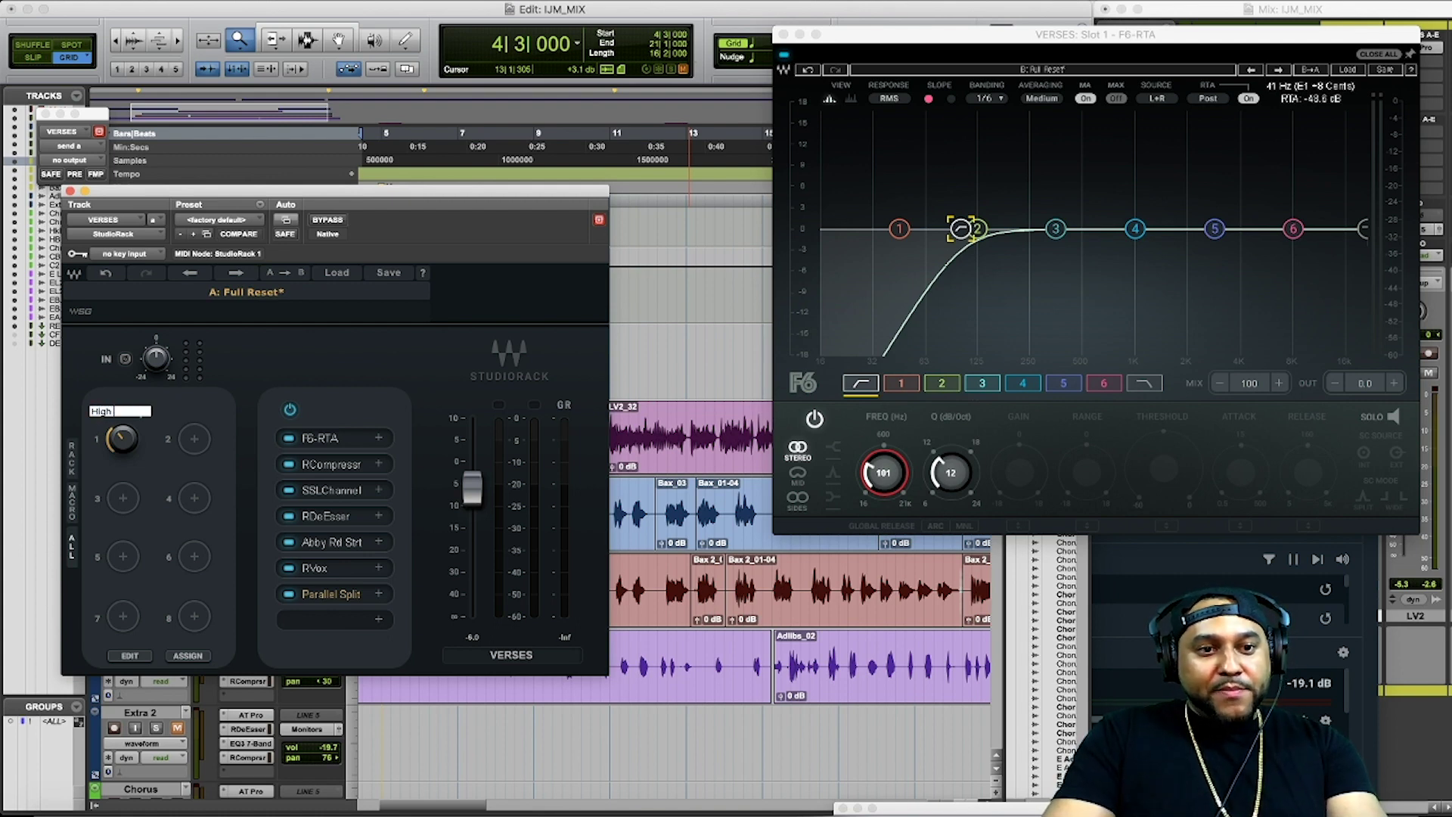
type("Pass")
key("Return")
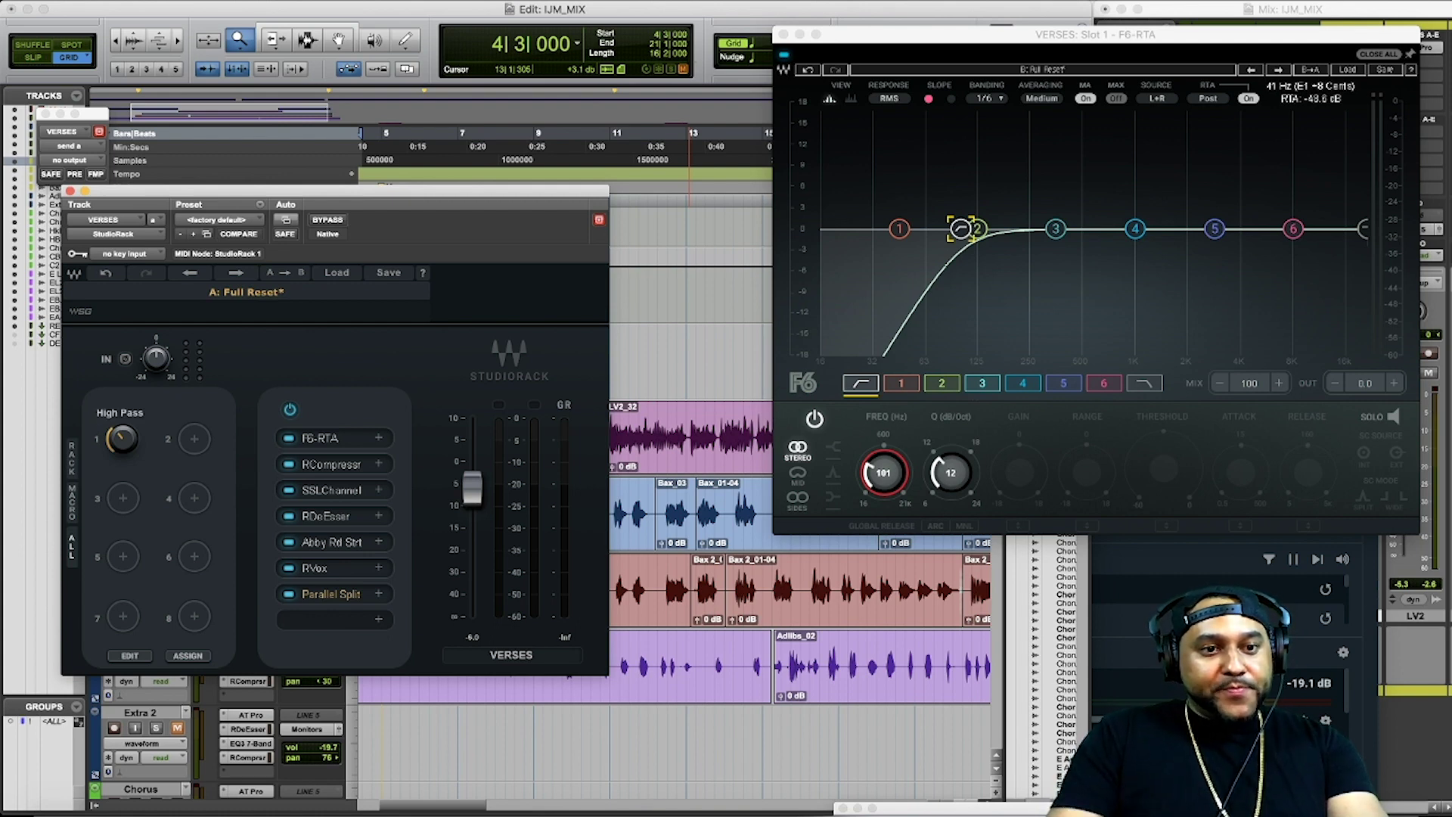
Step: Assign RCompressor's Threshold to macro 2
left_click(198, 443)
mouse_move(287, 510)
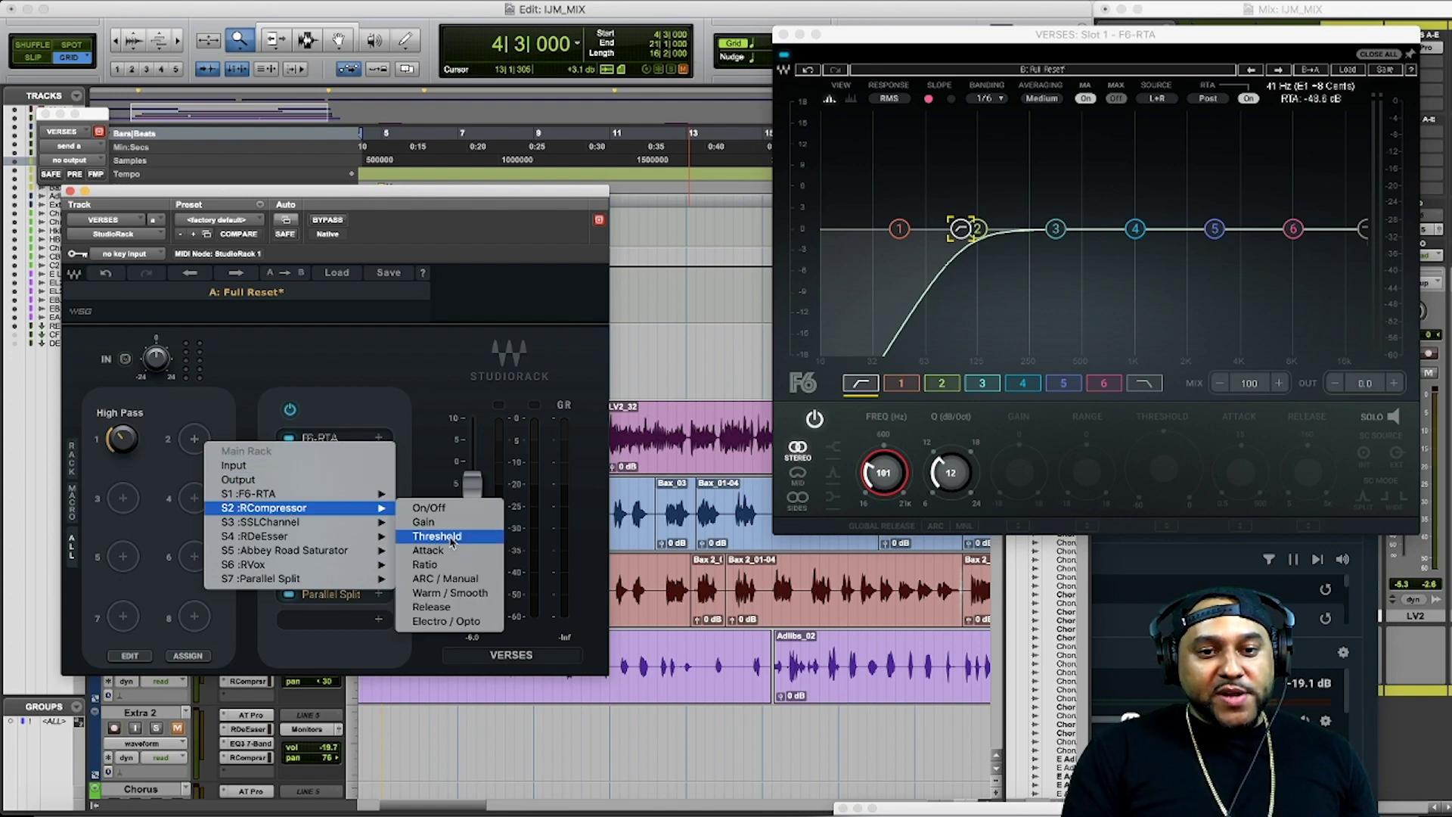
left_click(436, 536)
Step: Set the Threshold macro's control range to a minimum of -6 dB and a maximum of -24 dB
left_click(130, 656)
left_click(748, 321)
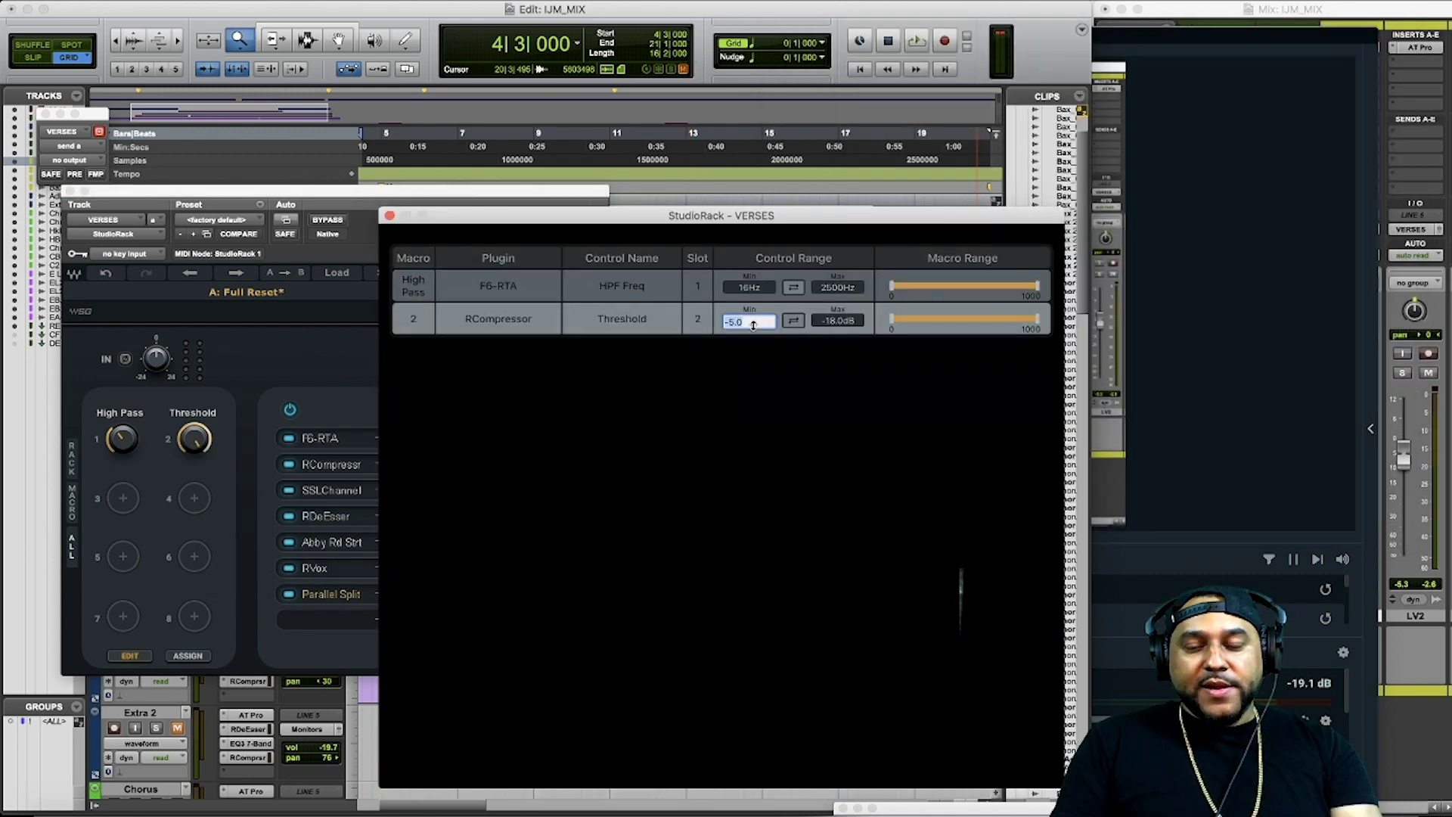
type("-6")
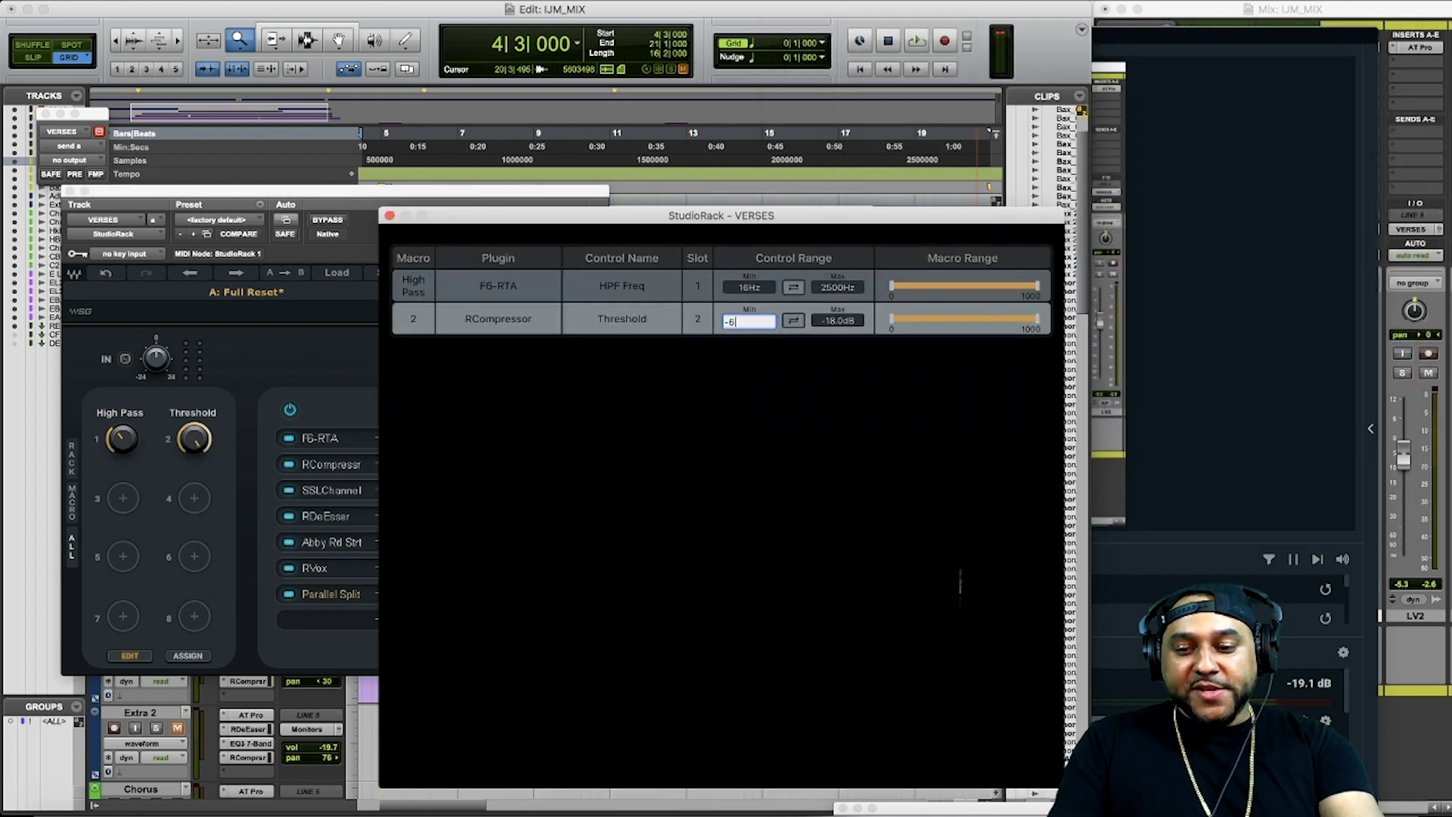
key("Return")
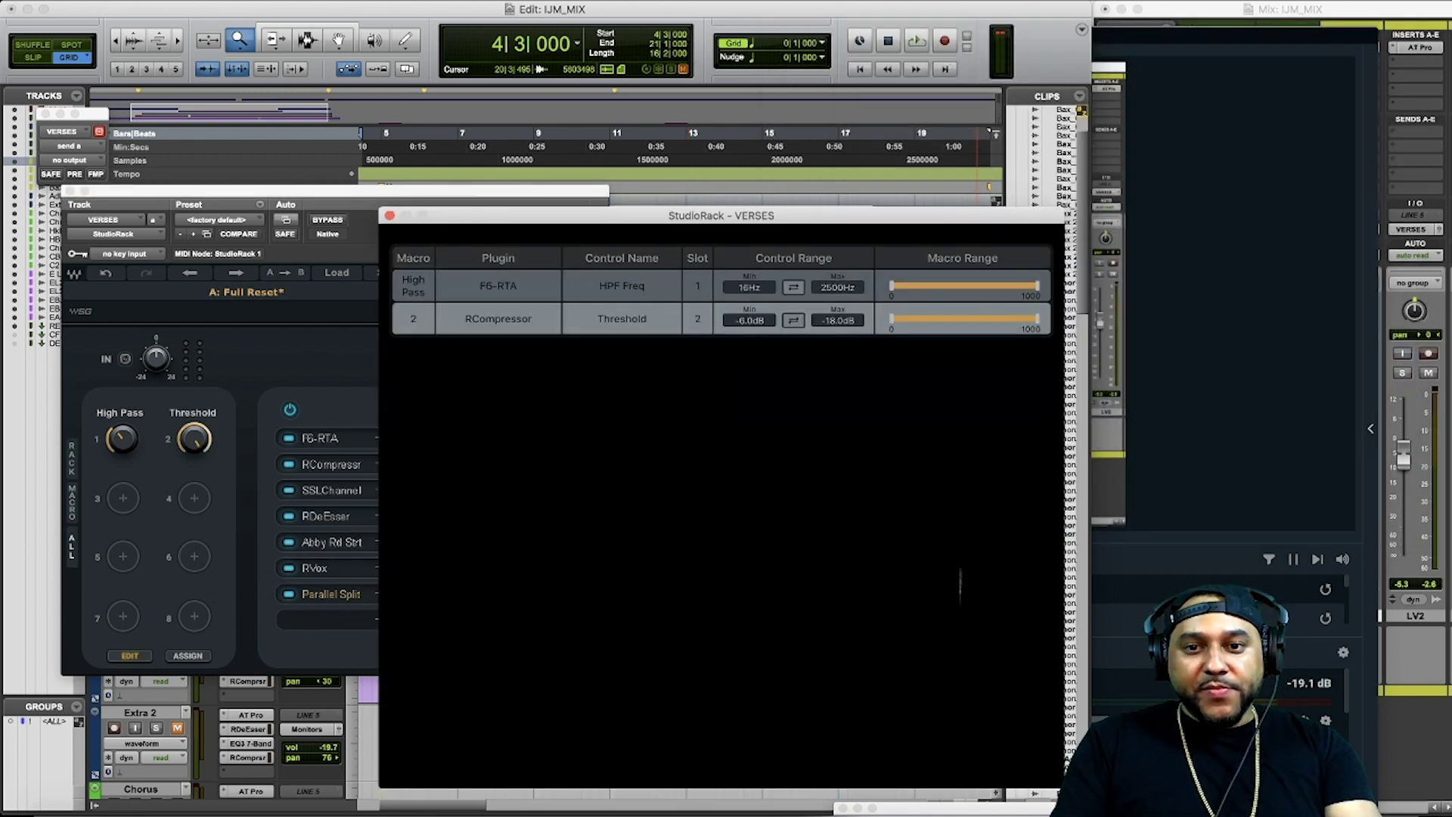
left_click(838, 321)
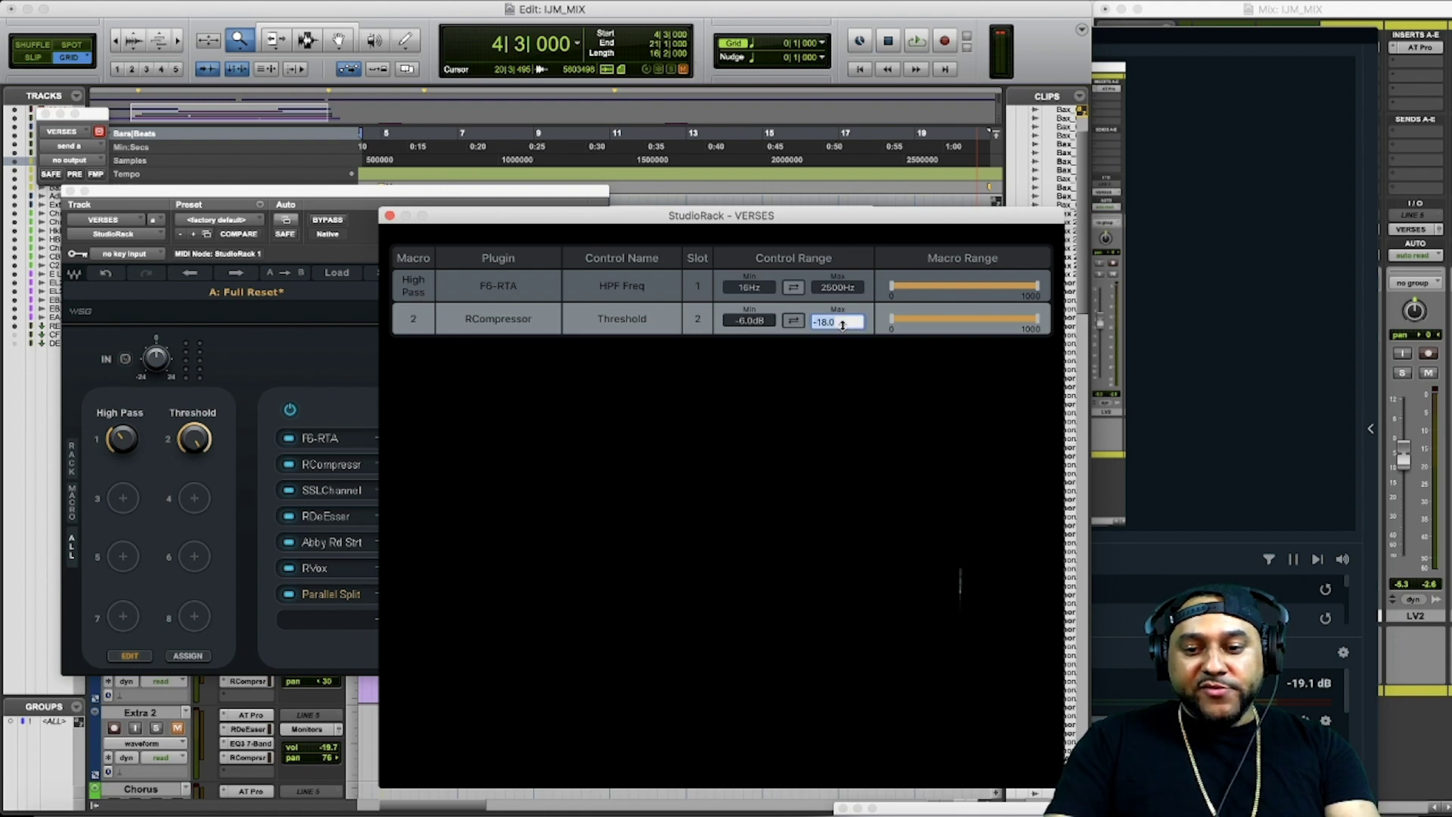
type("-24")
key("Return")
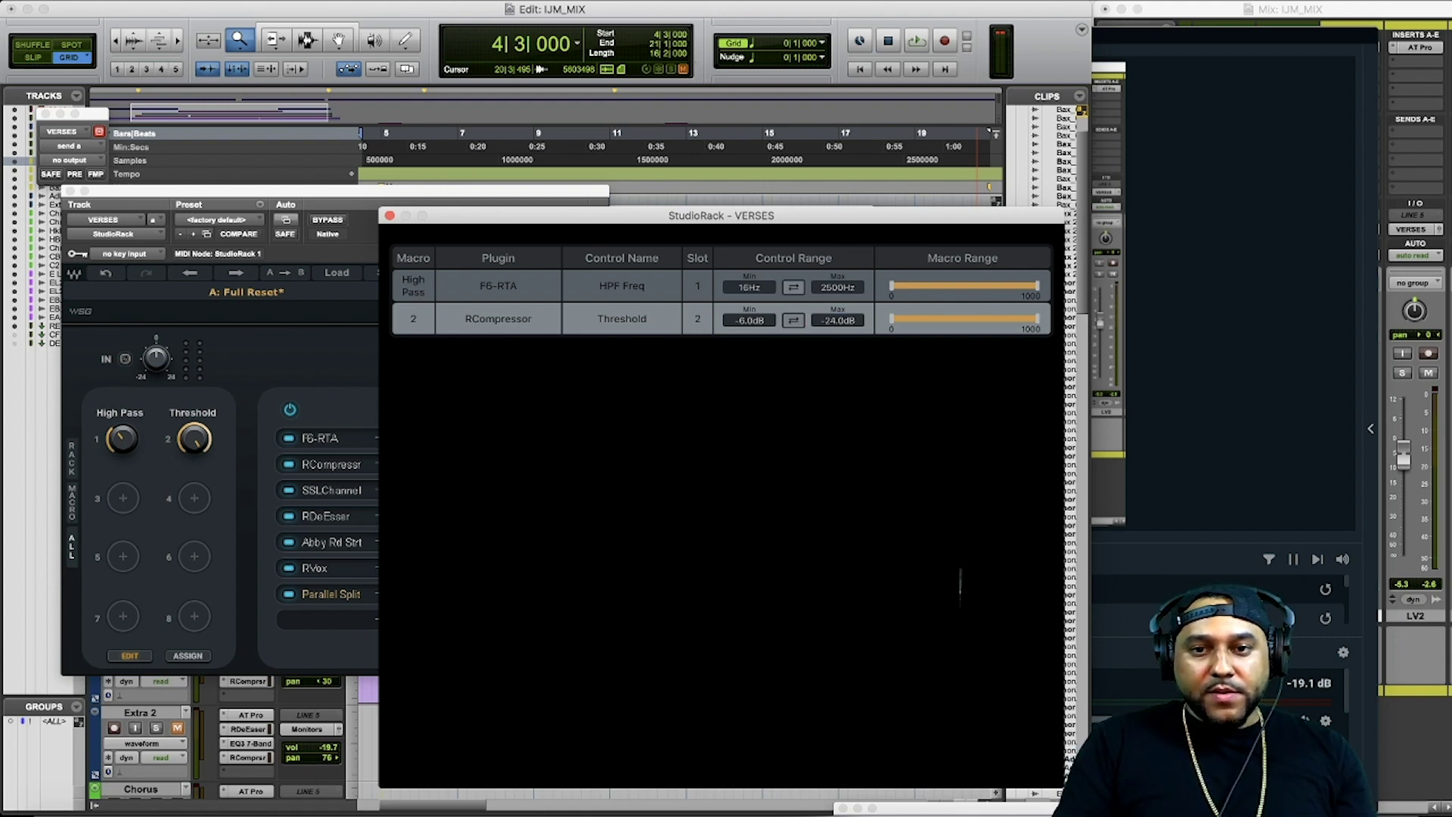
Step: Sweep macro 2 across its range from -6 to -24 dB, leaving RCompressor's threshold at about -12.9 dB
left_click(196, 450)
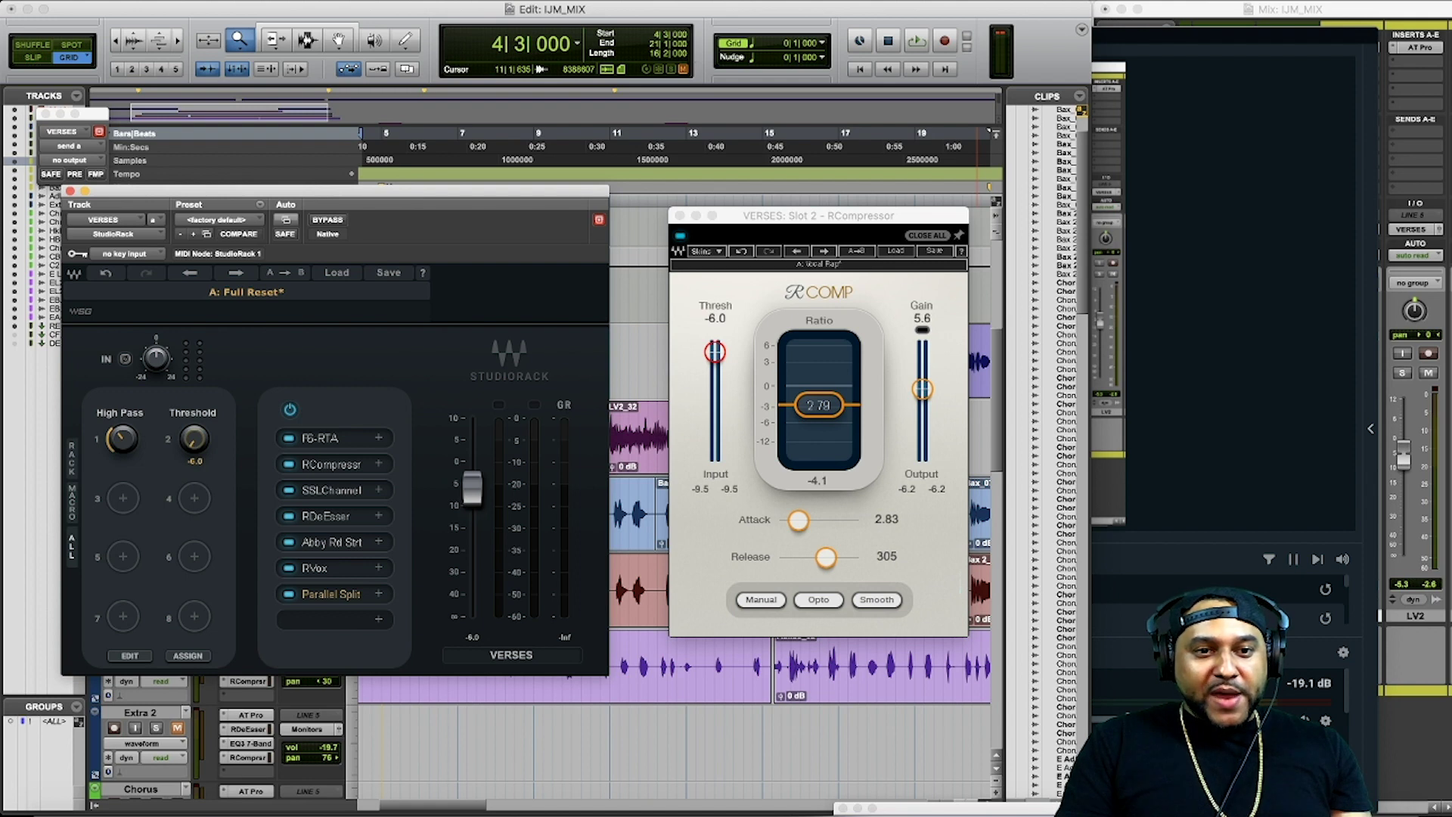
left_click_drag(194, 439, 193, 518)
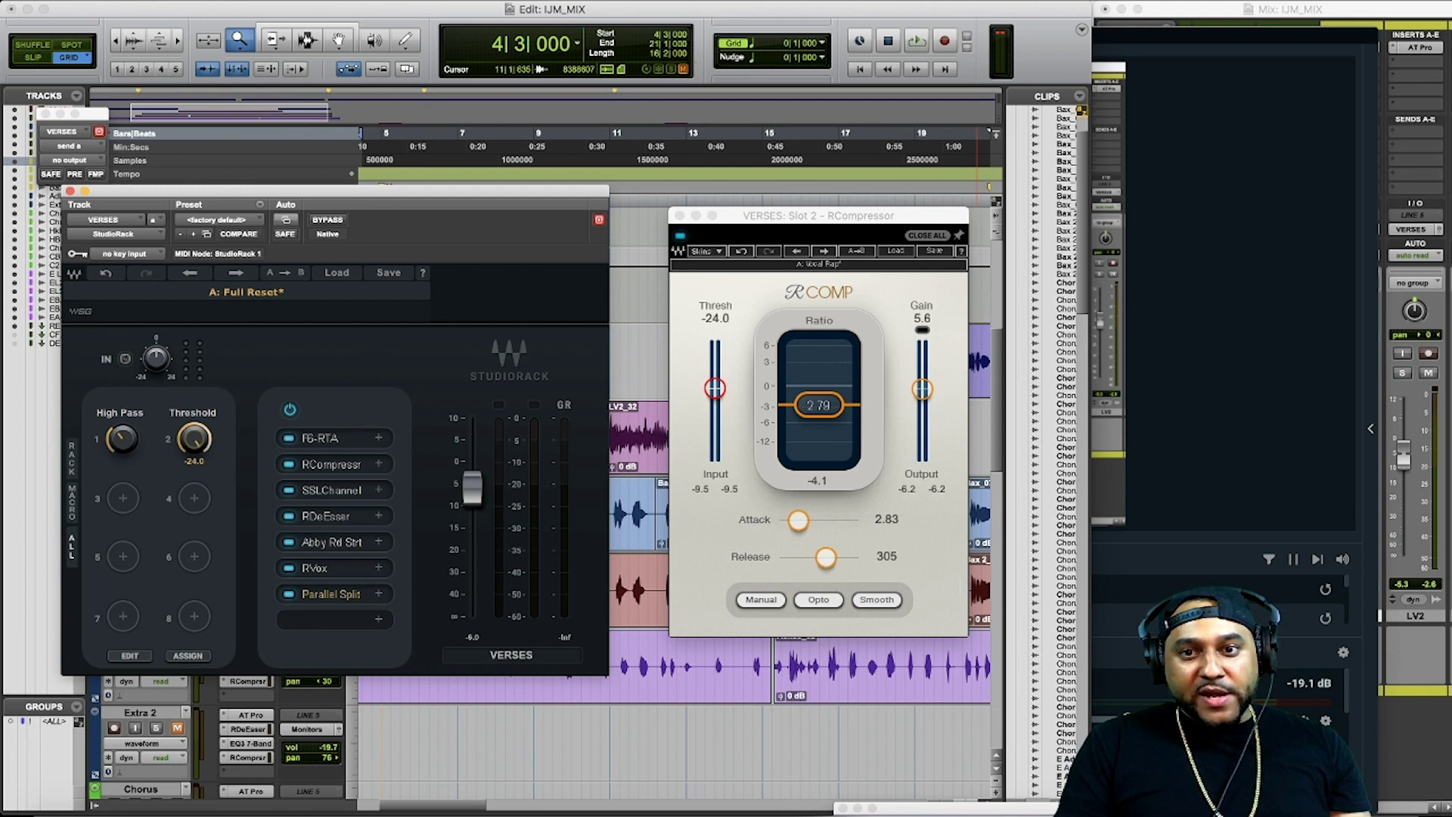
left_click_drag(196, 451, 193, 412)
Step: Rename macro 2 as Comp
double_click(193, 412)
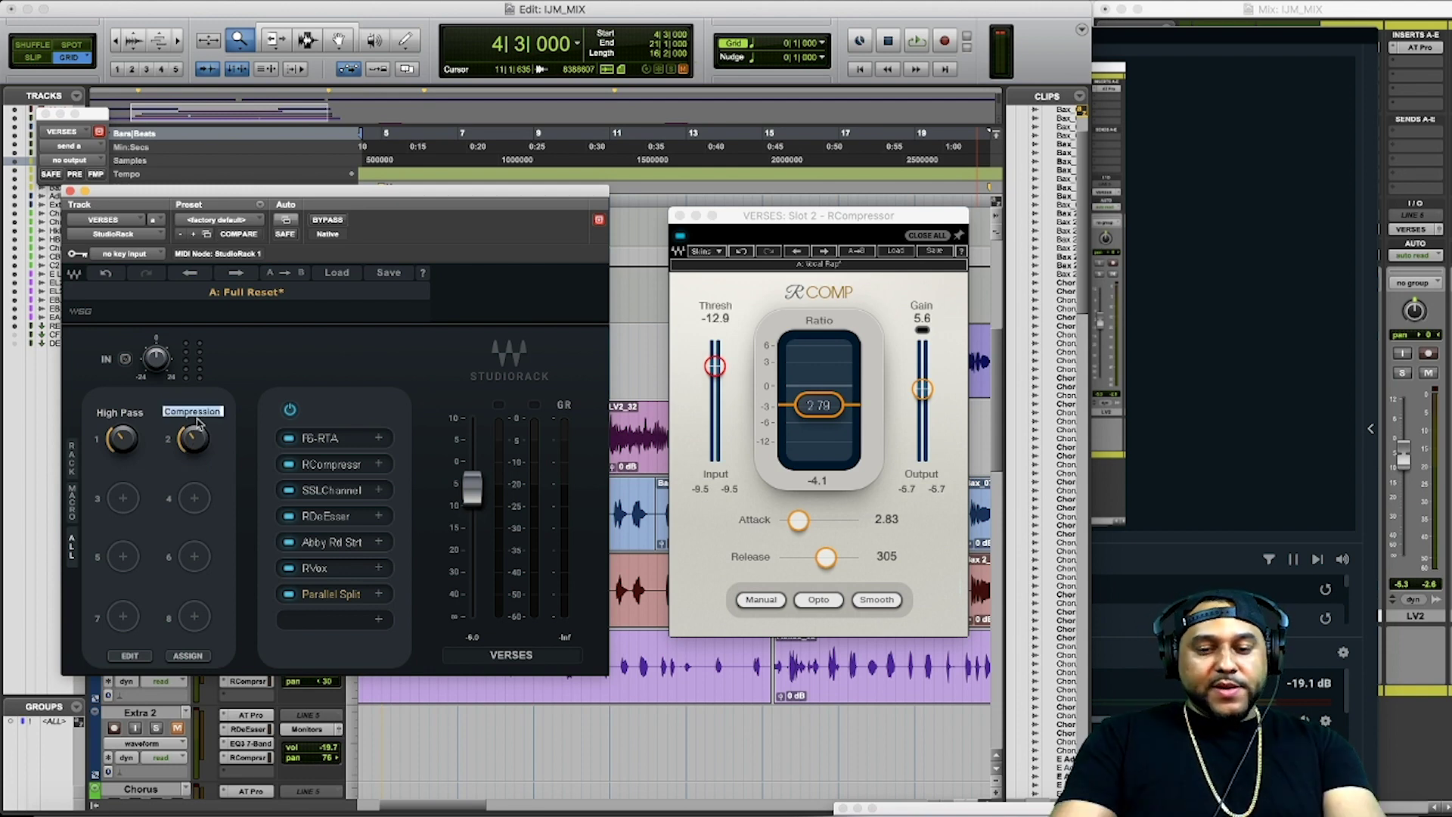
type("Comp")
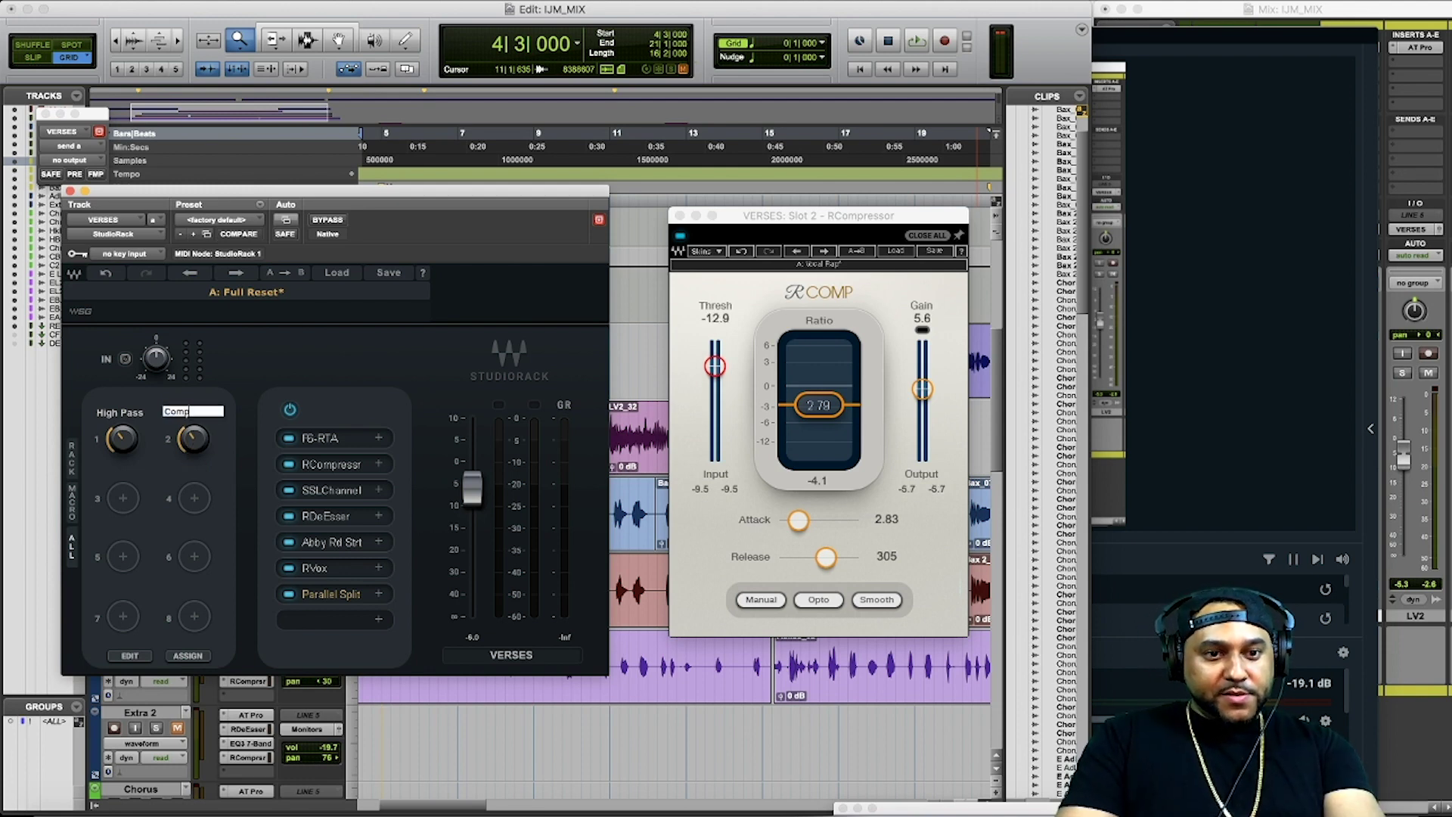
key("Return")
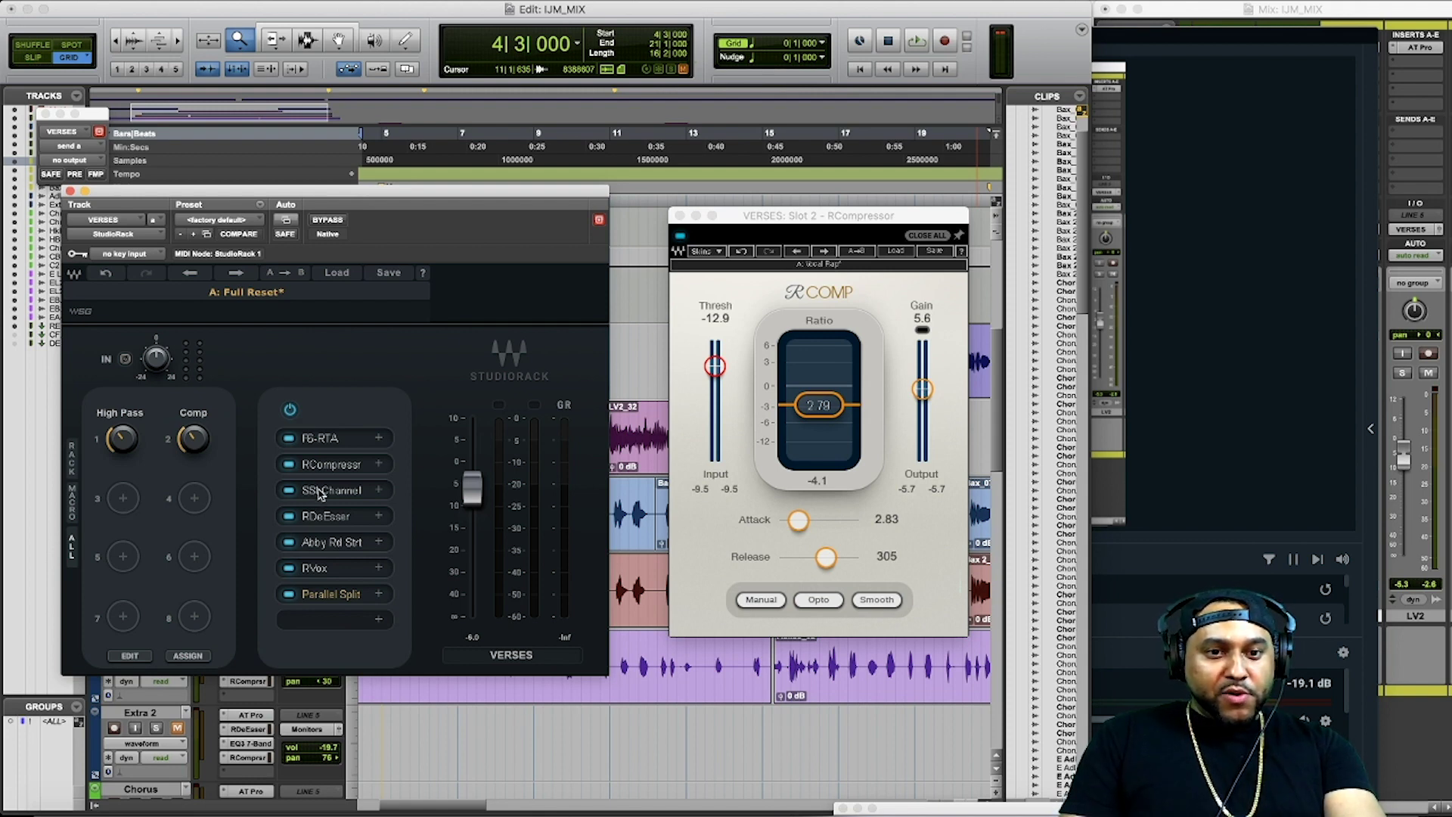
Step: Assign SSLChannel's HF Gain to macro 3
left_click(127, 500)
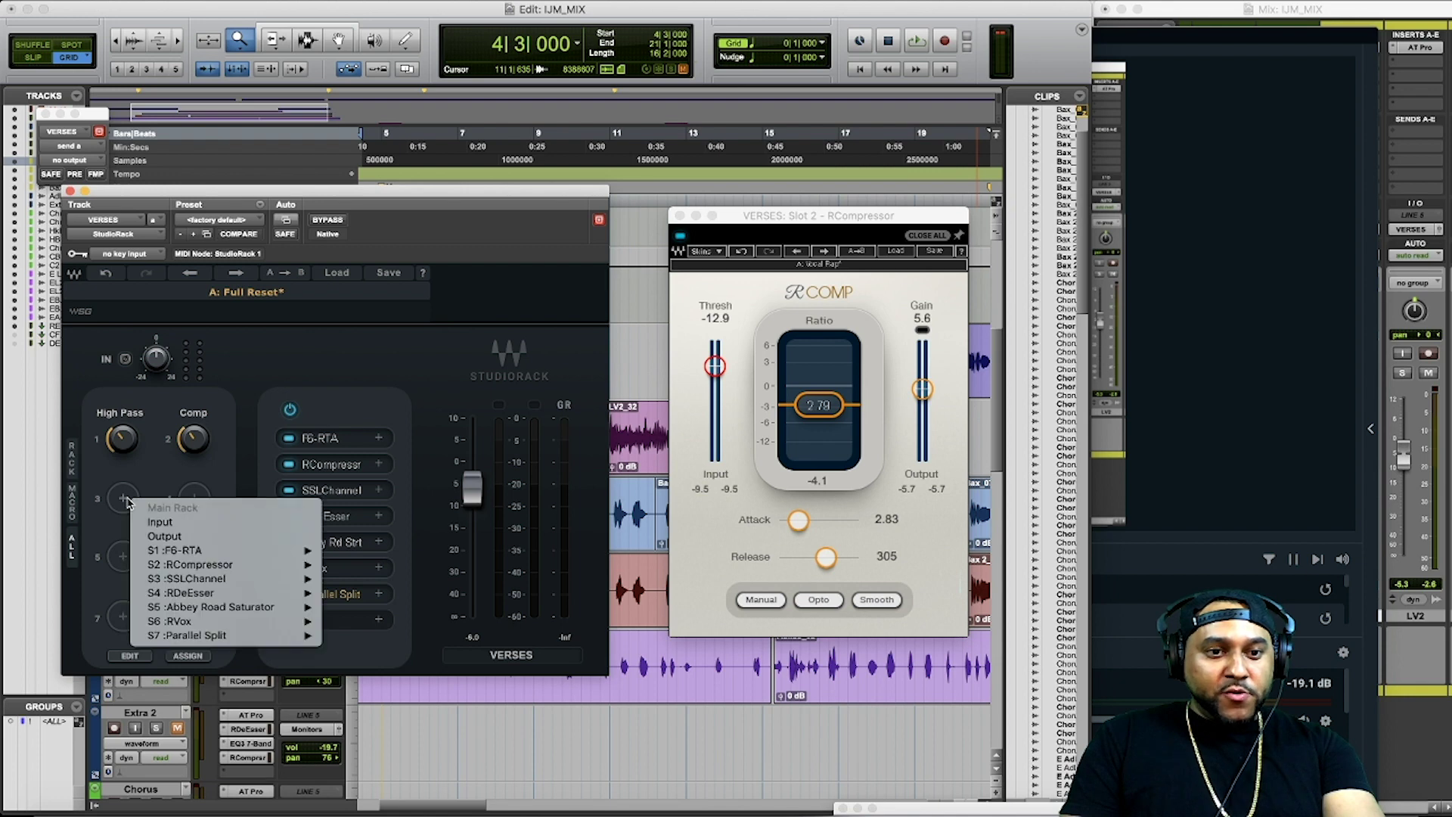
mouse_move(181, 581)
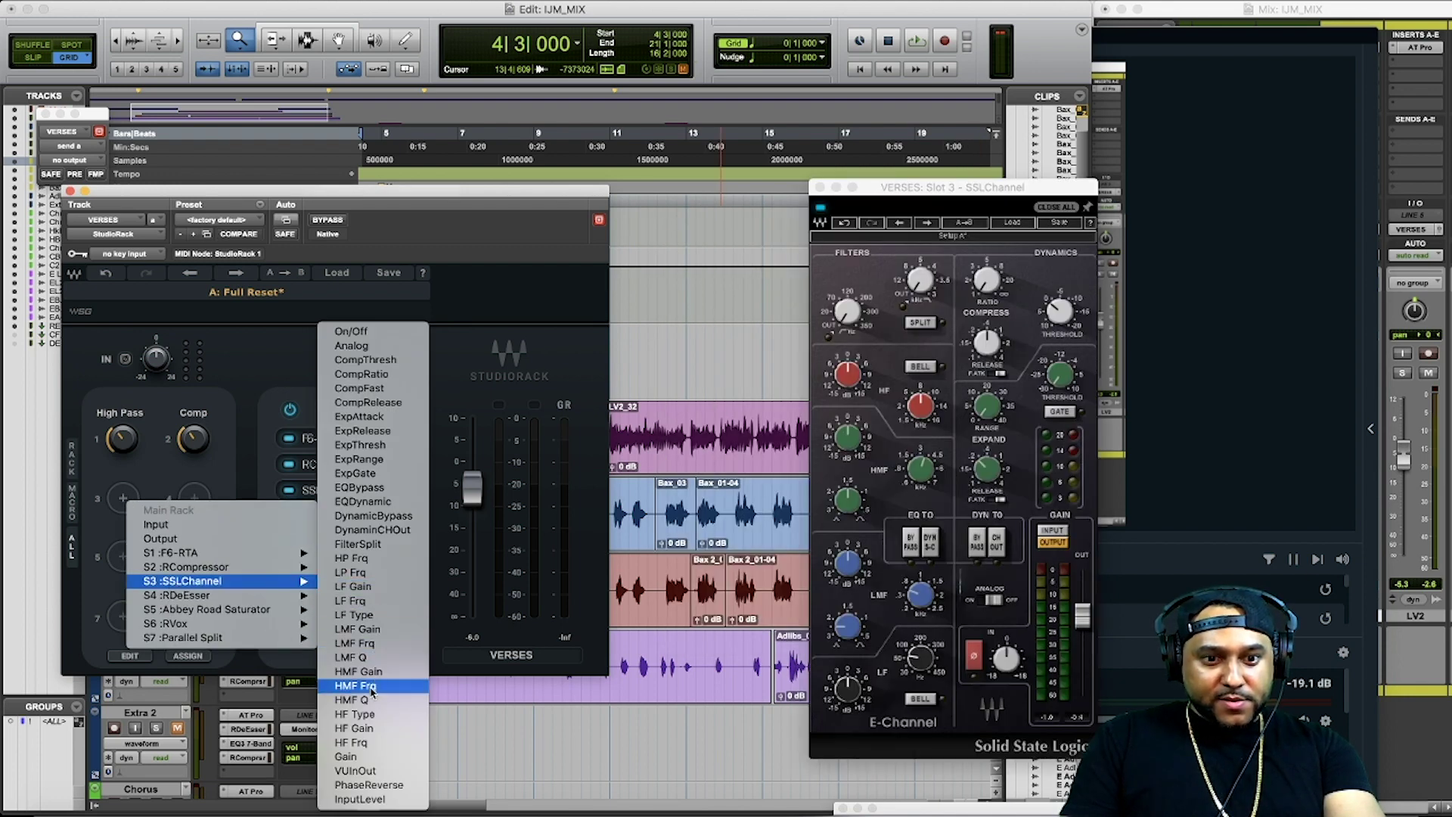
left_click(375, 729)
Step: Set the HF Gain macro's control range to a minimum of 0 dB and a maximum of 9 dB
left_click(130, 655)
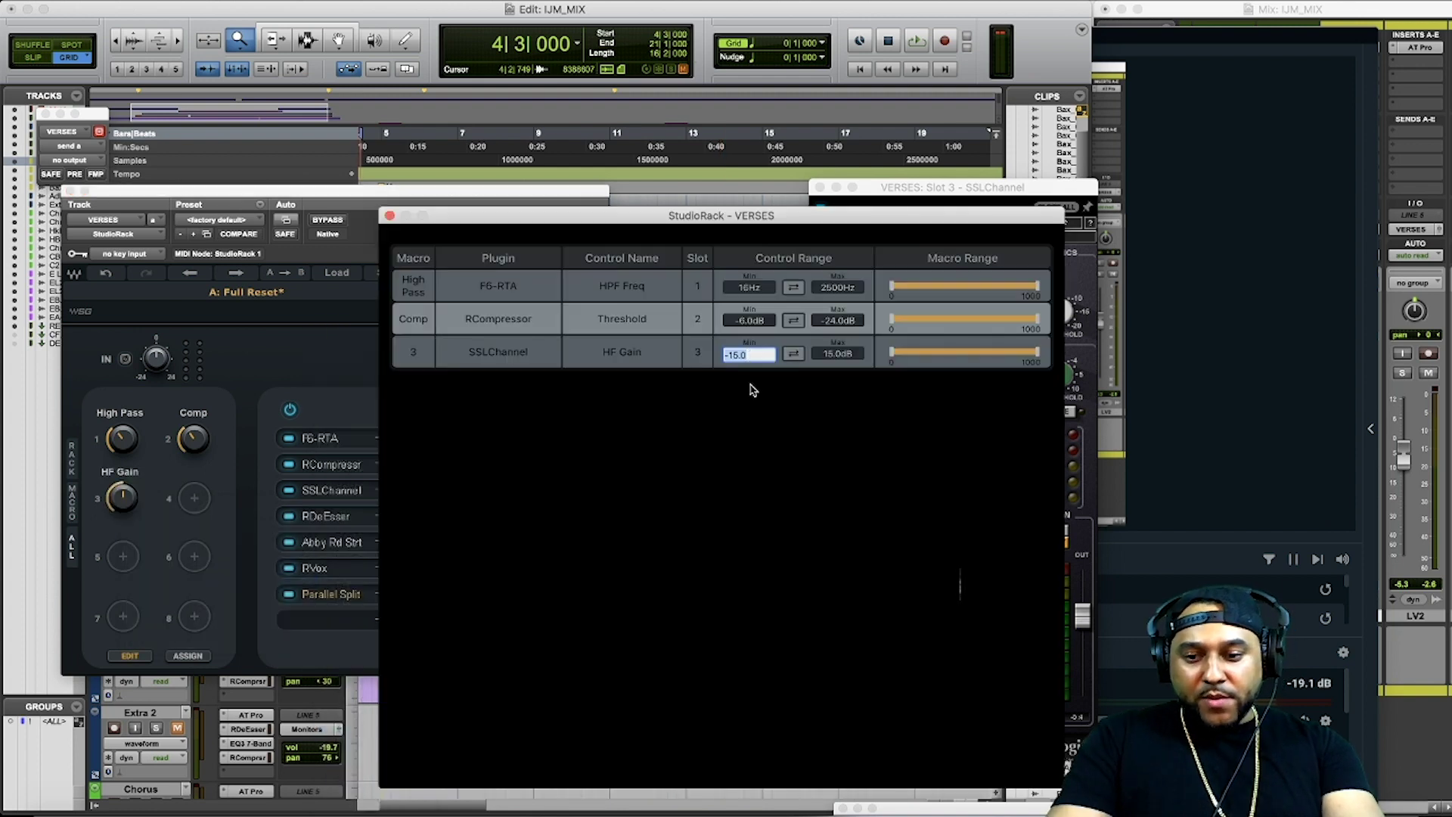
type("0")
left_click(835, 354)
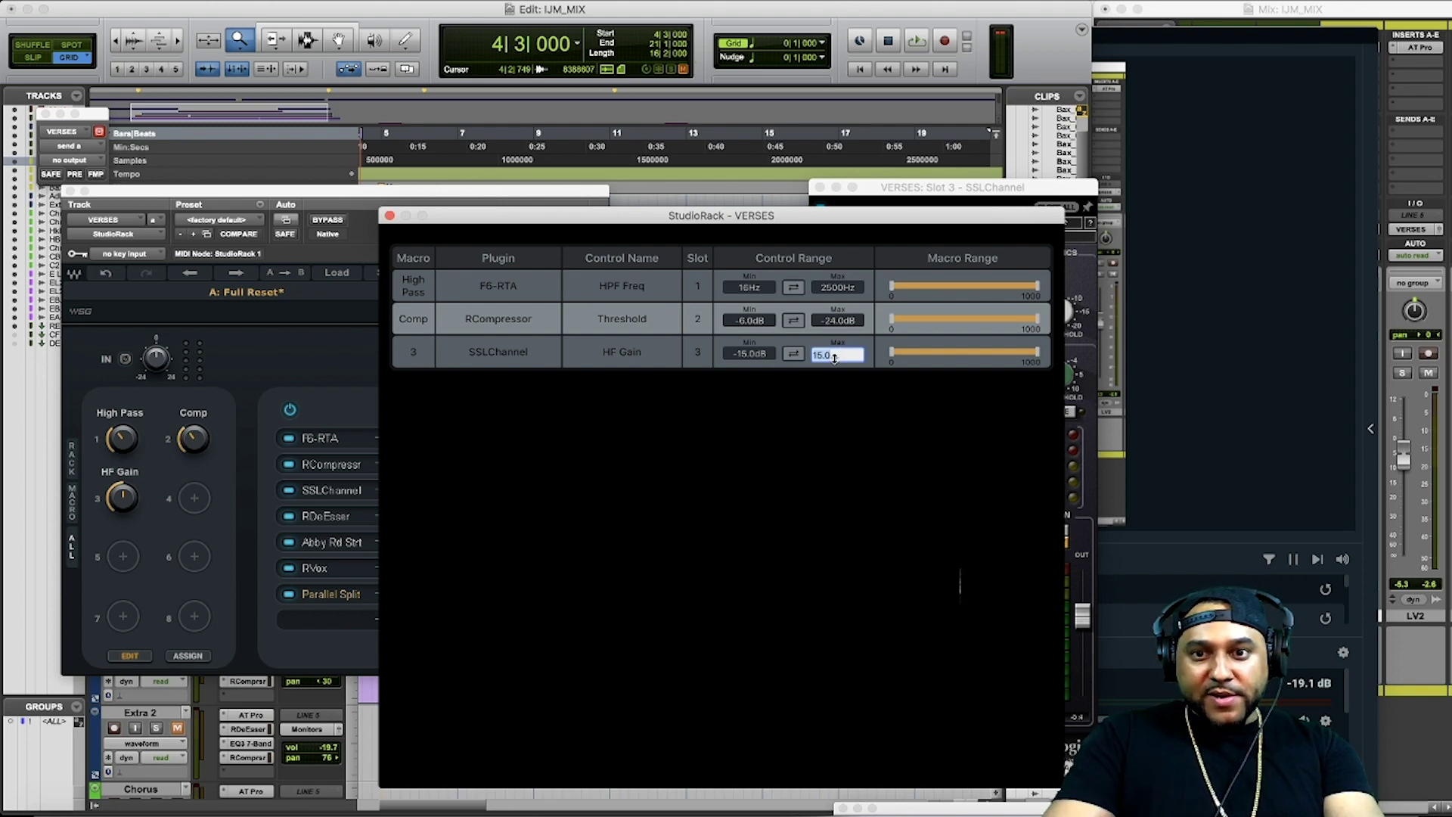
type("9")
key("Return")
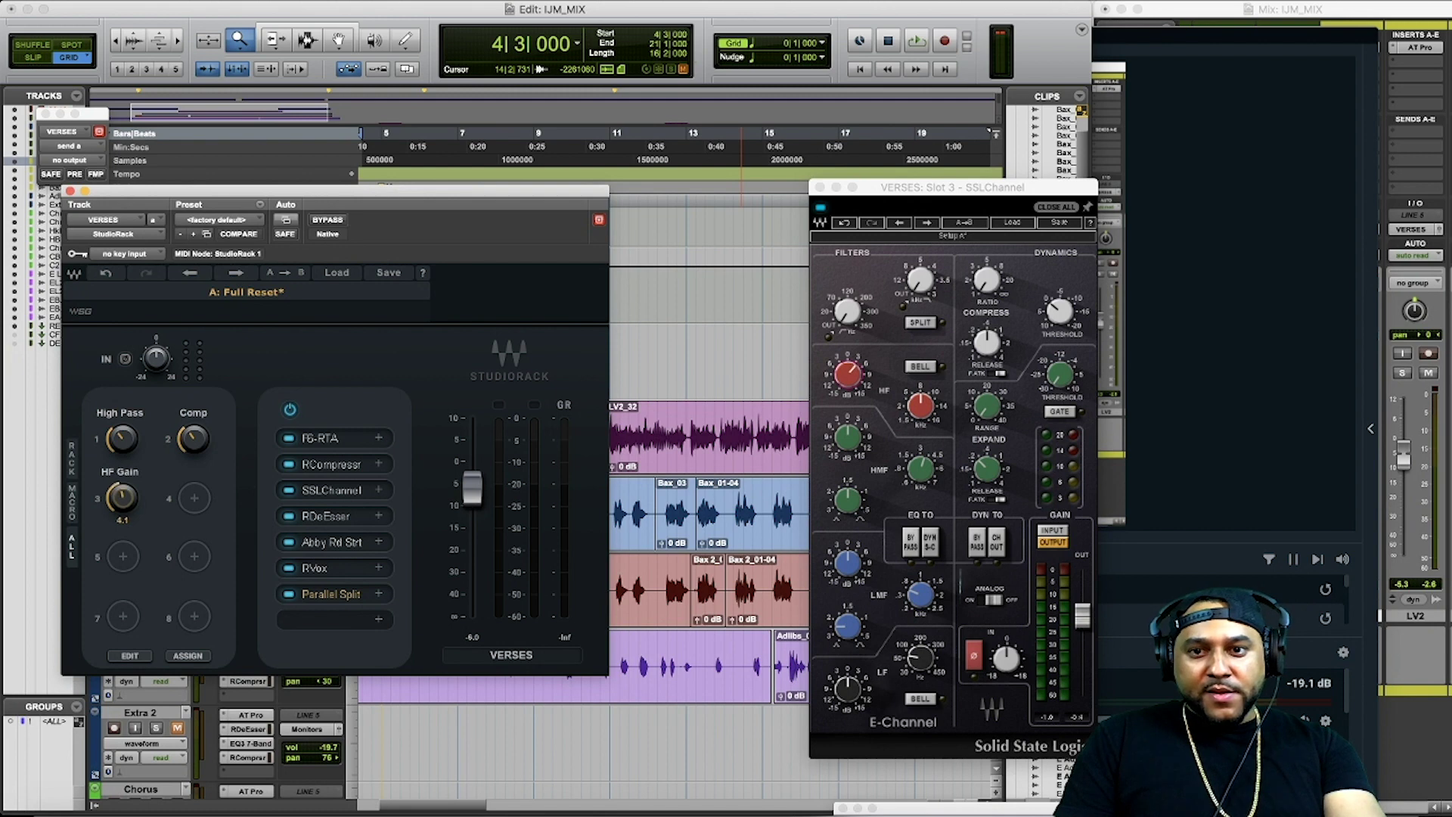
Step: Lower the HF Gain macro to about 0.1 dB, raise it while auditioning the verse, and stop playback
left_click_drag(122, 496, 122, 548)
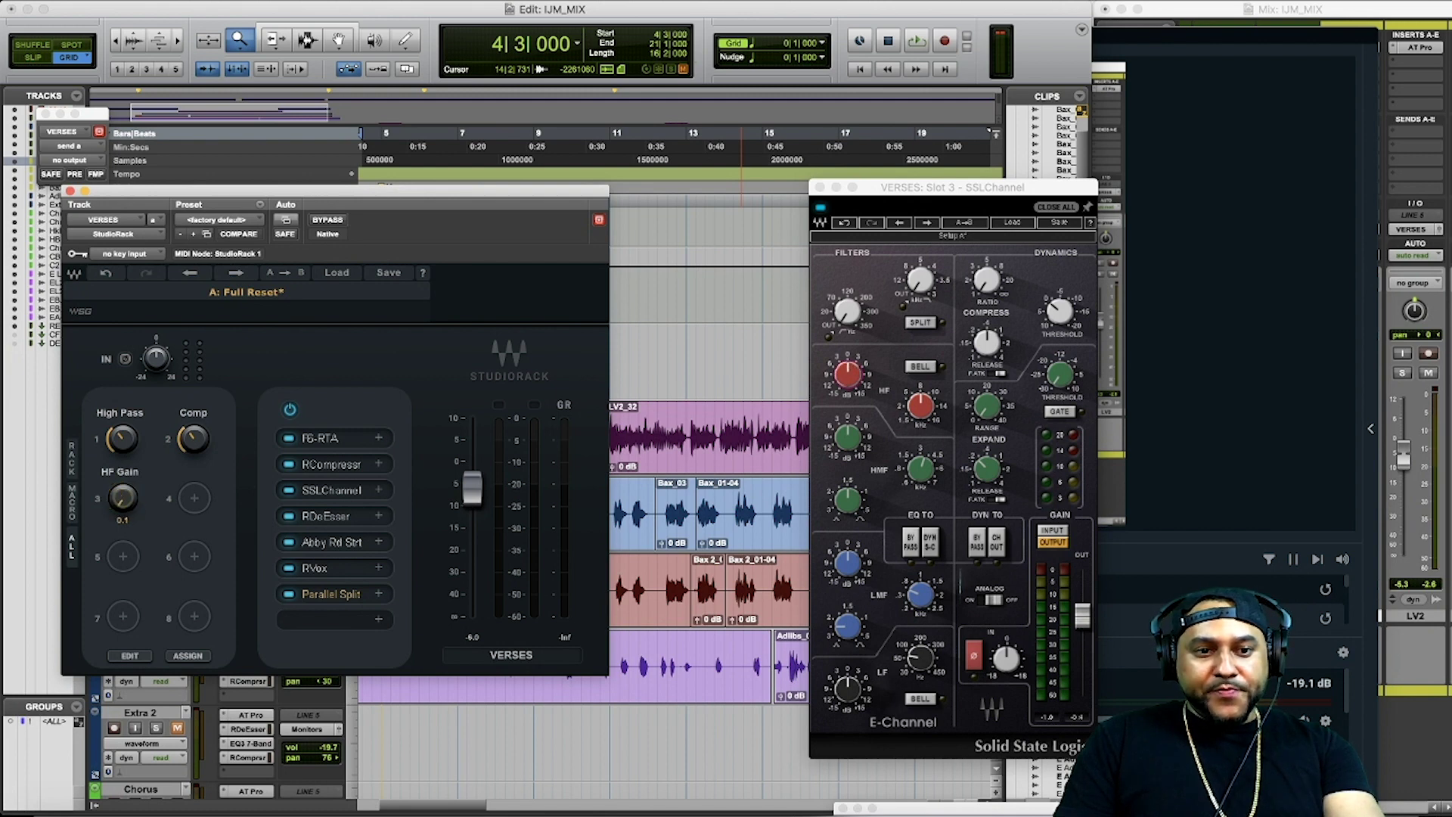
key("space")
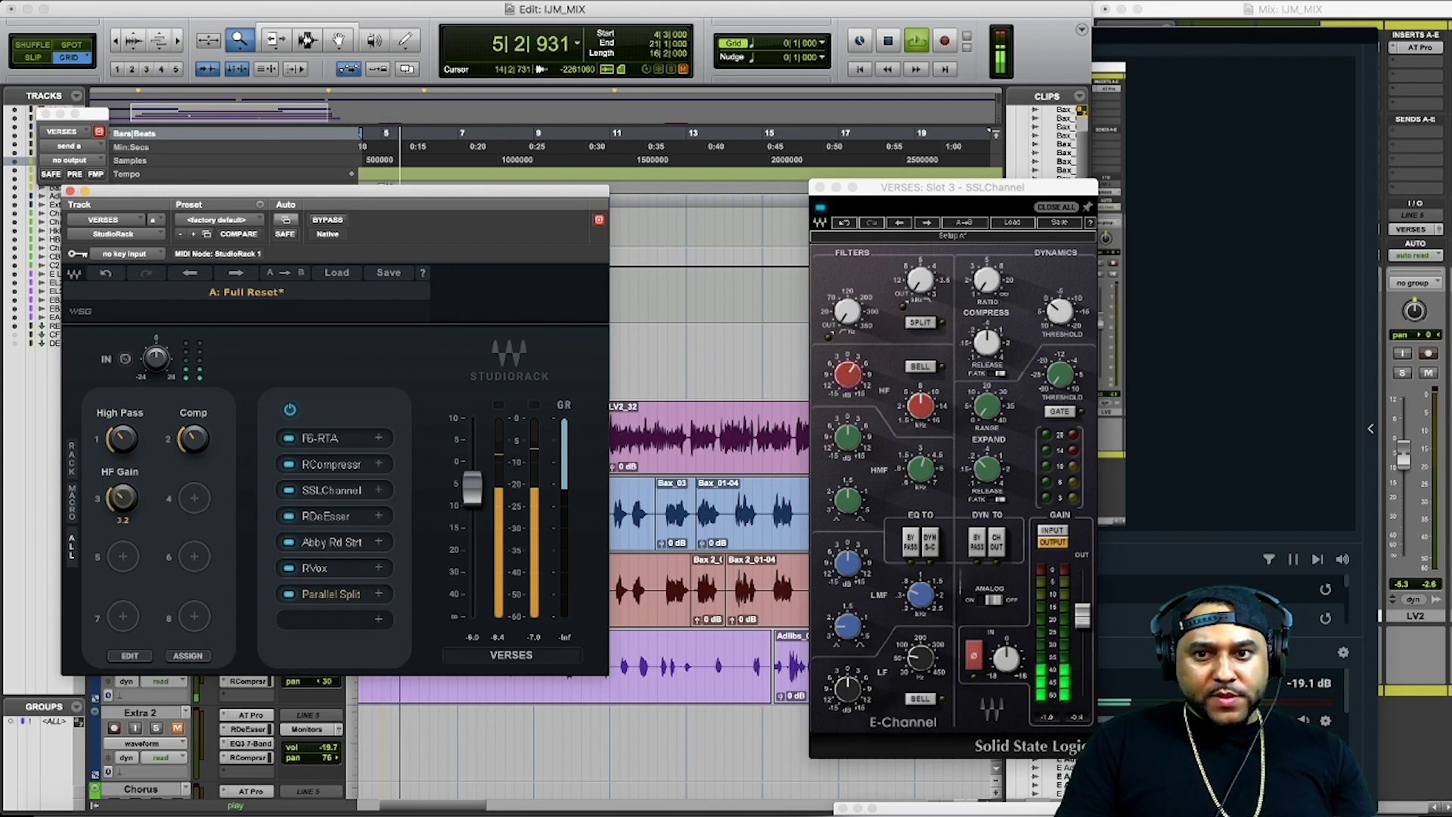
left_click_drag(121, 497, 122, 463)
key("space")
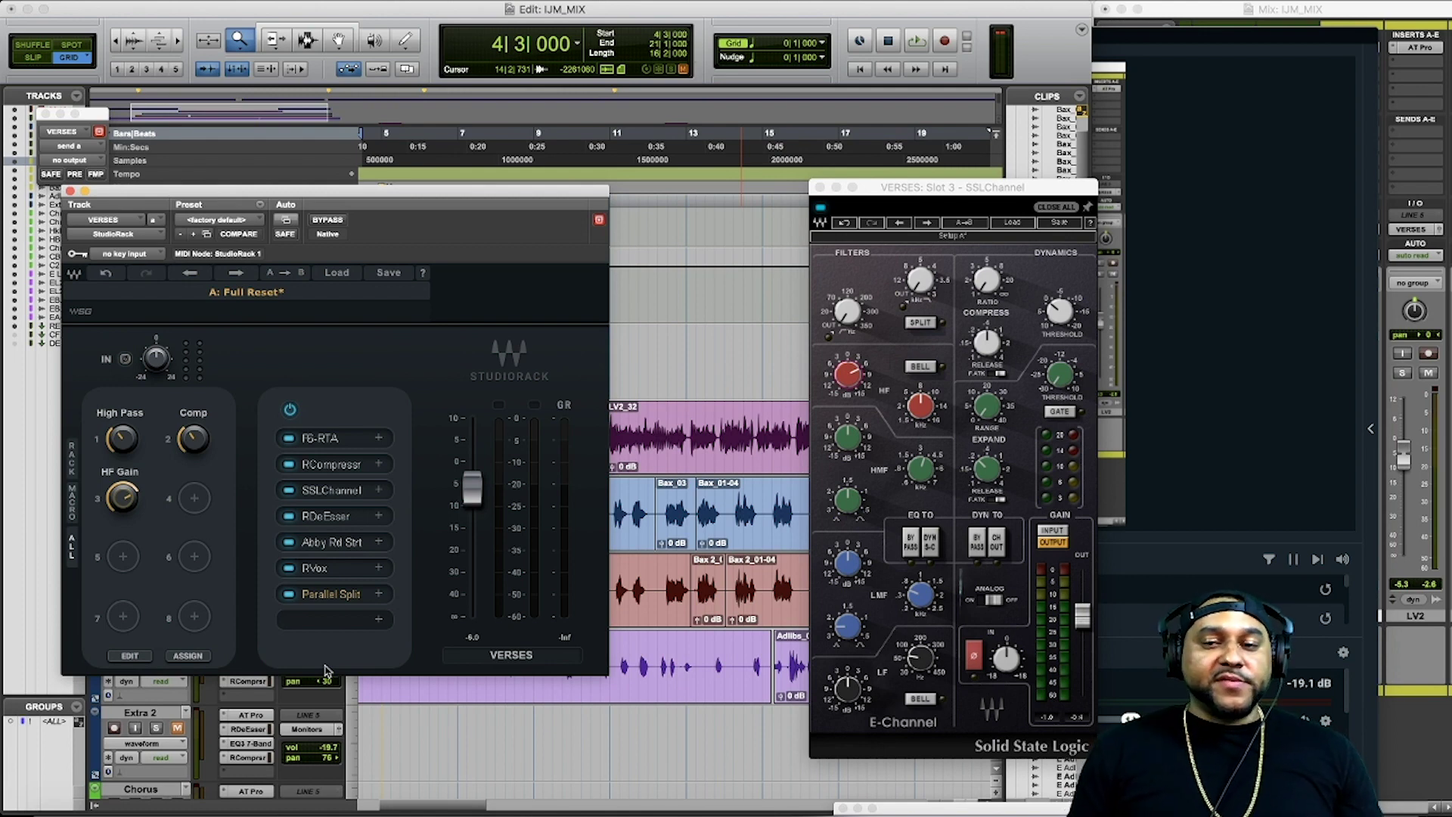
Step: Rename macro 3 as Brightness
double_click(119, 471)
type("B")
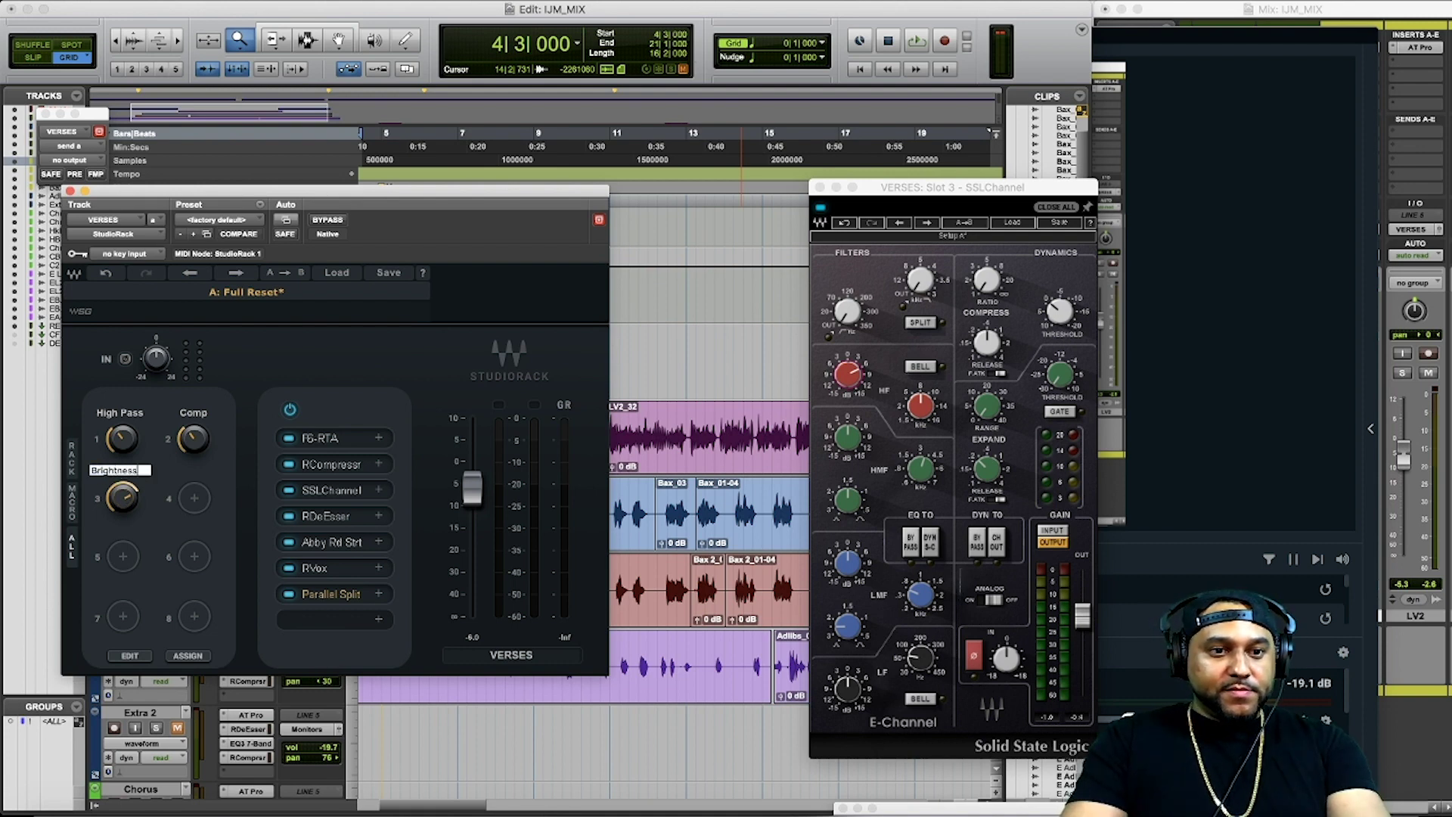
type("rightness")
key("Return")
Step: Check the Parallel Split's racks, assign its Rack 3 Output to macro 4, and open the macro range editor
left_click(194, 498)
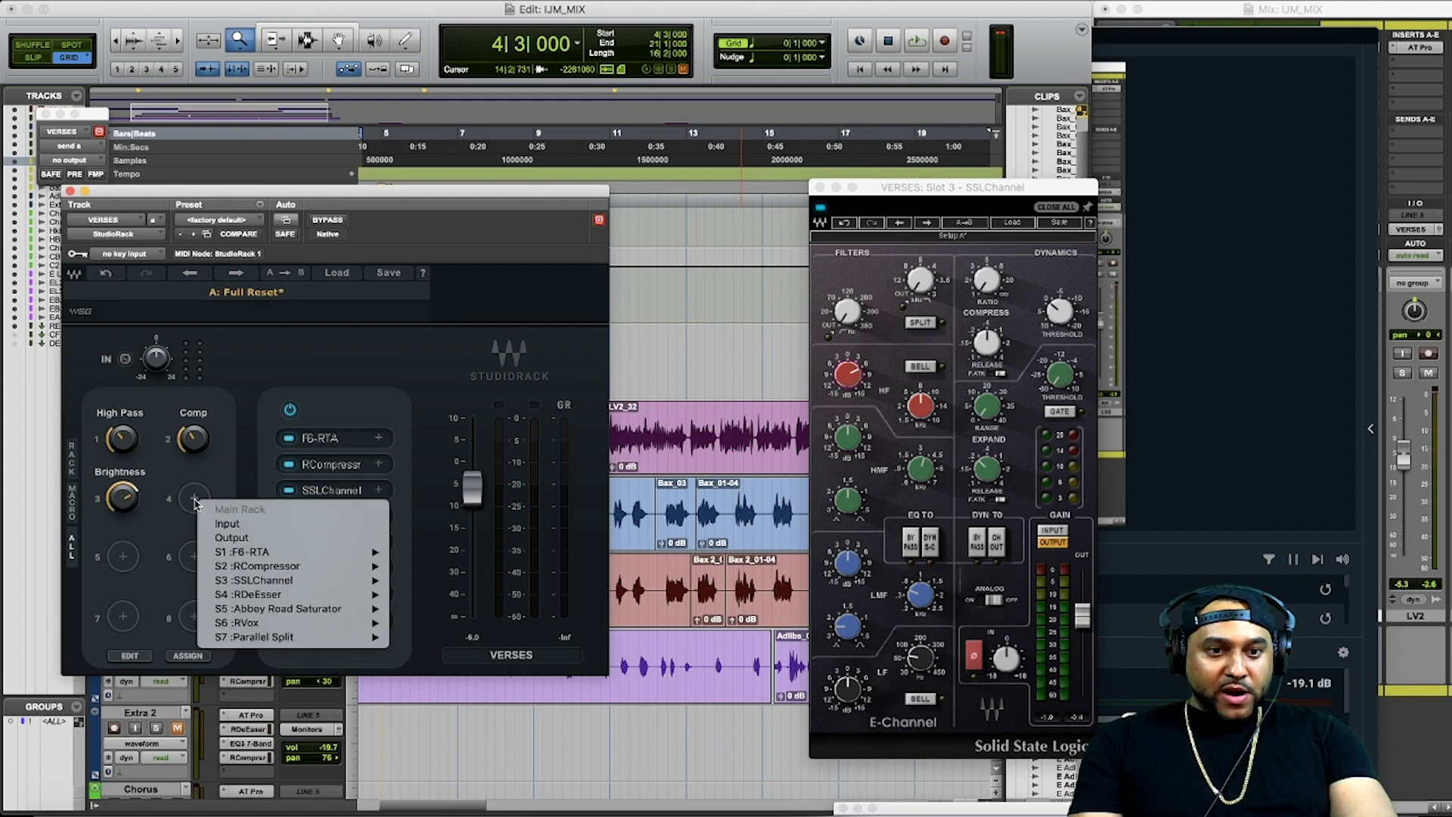
left_click(325, 599)
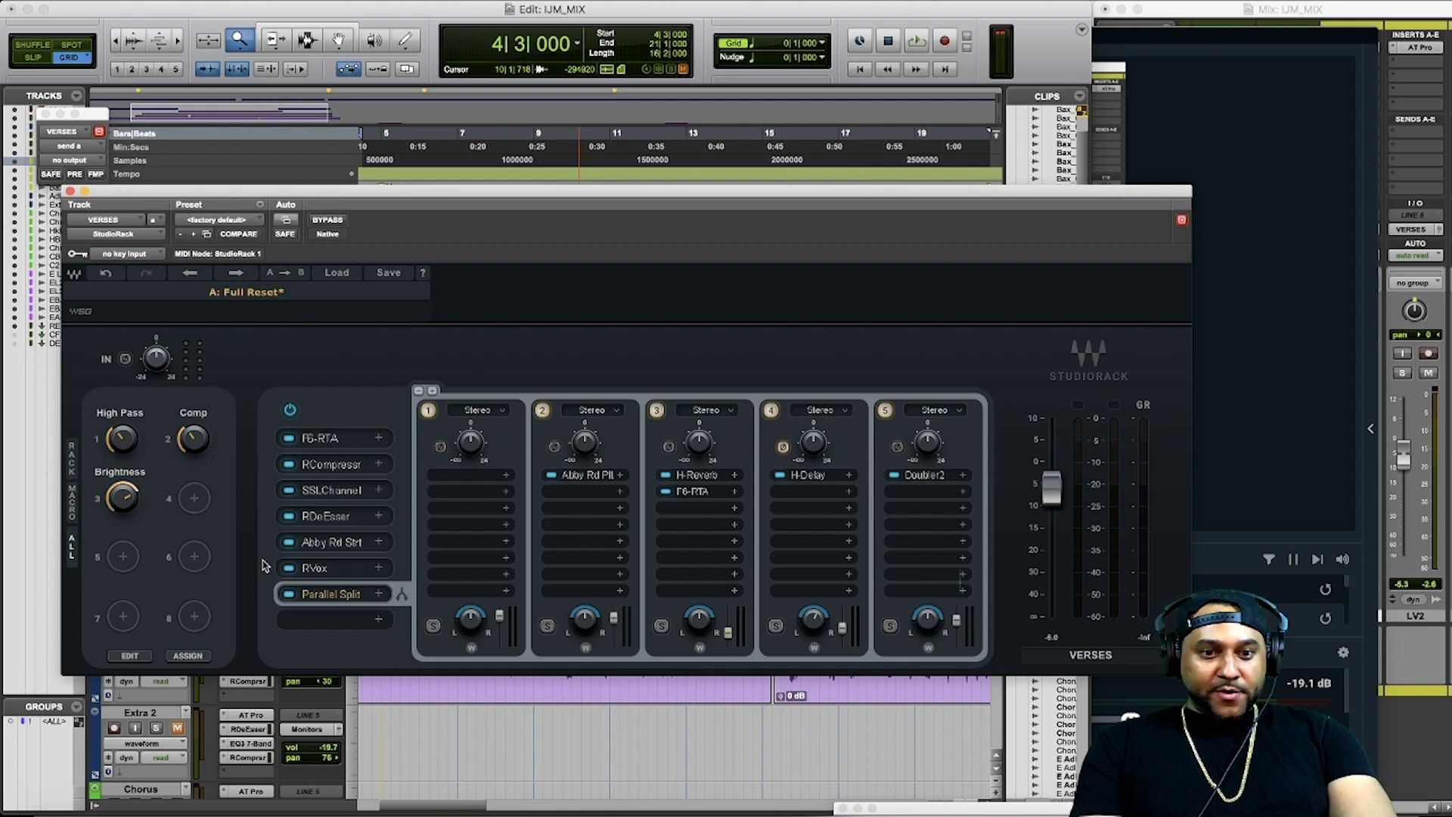
left_click(196, 505)
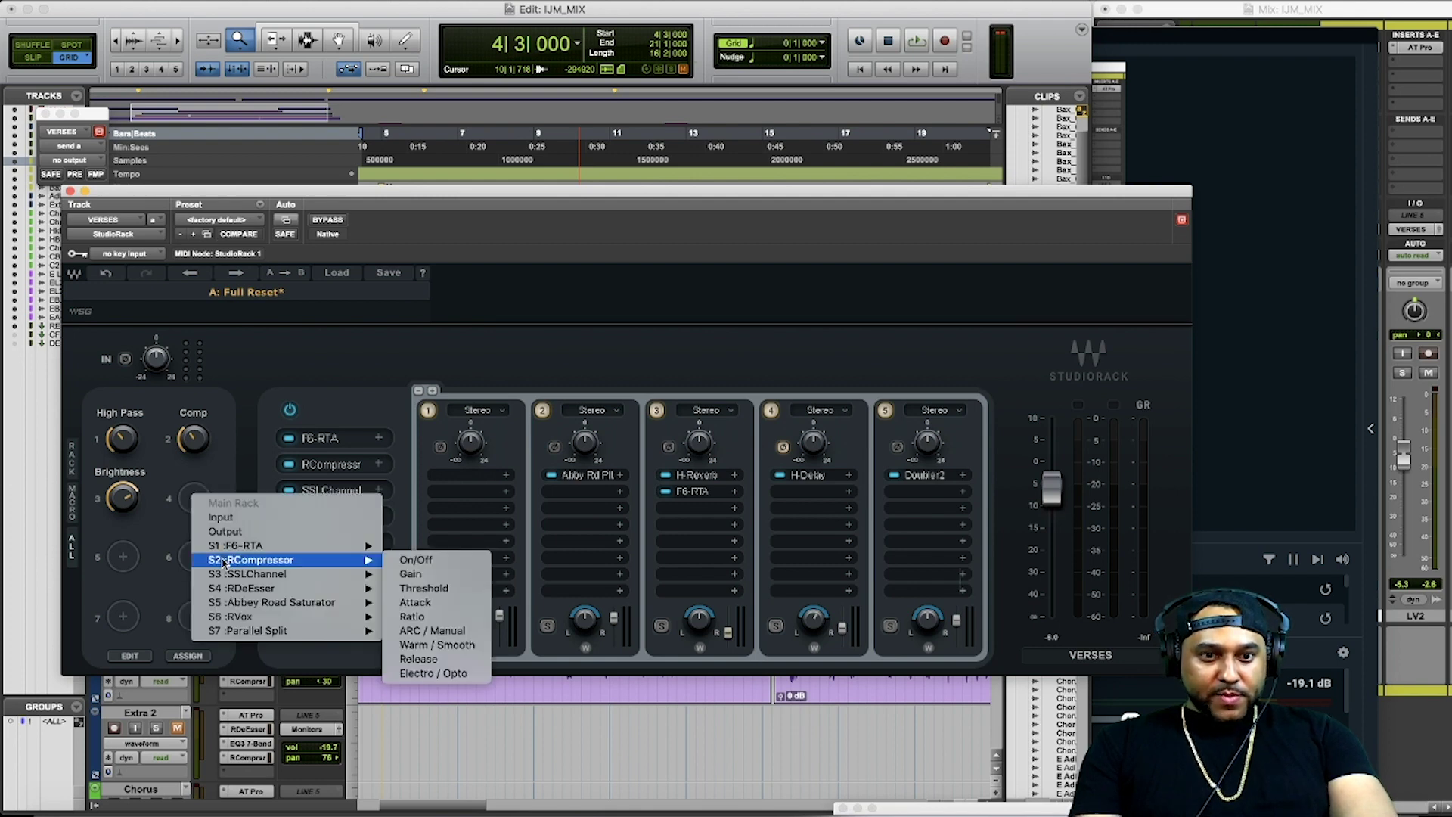
mouse_move(250, 631)
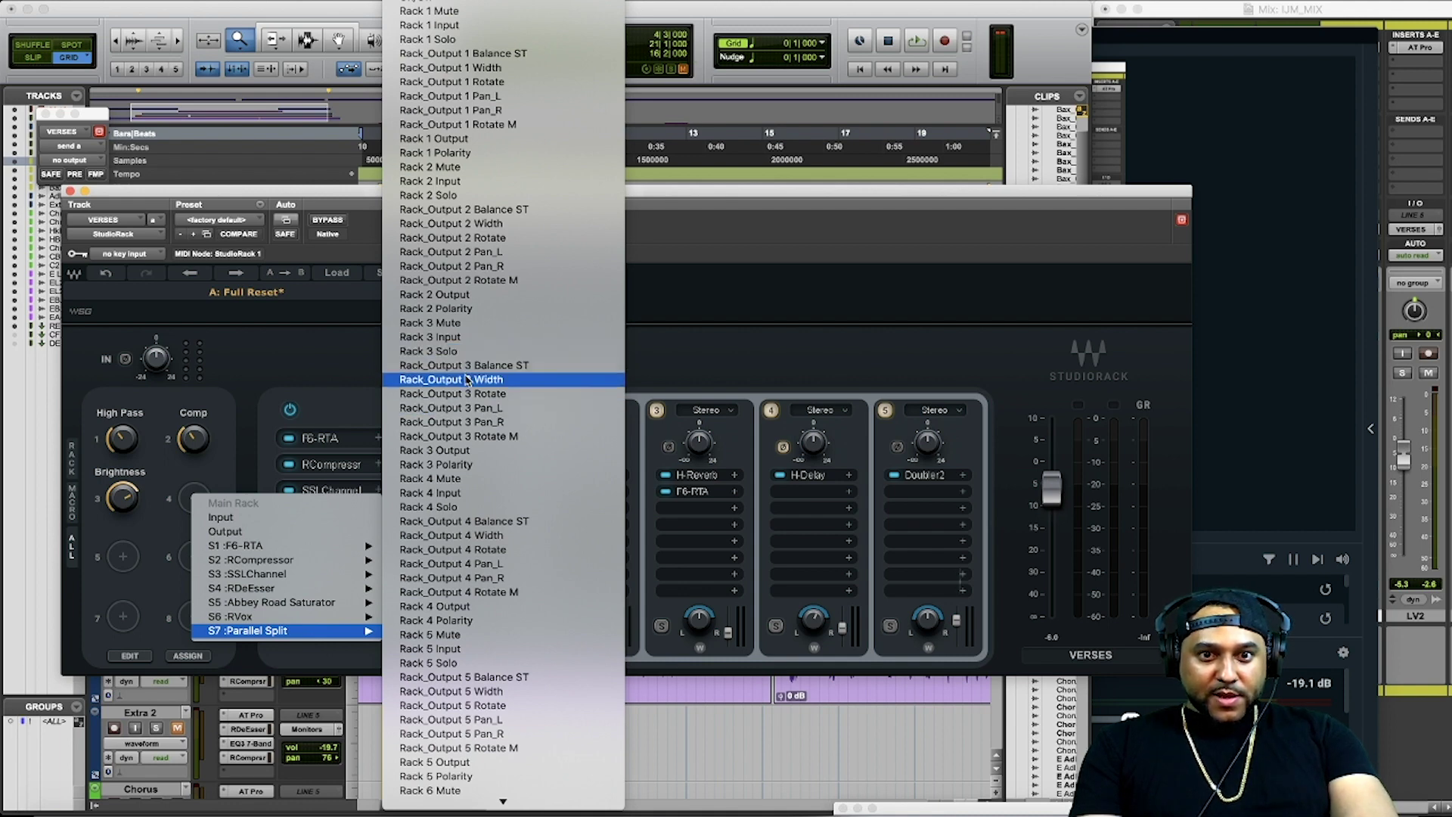
left_click(461, 452)
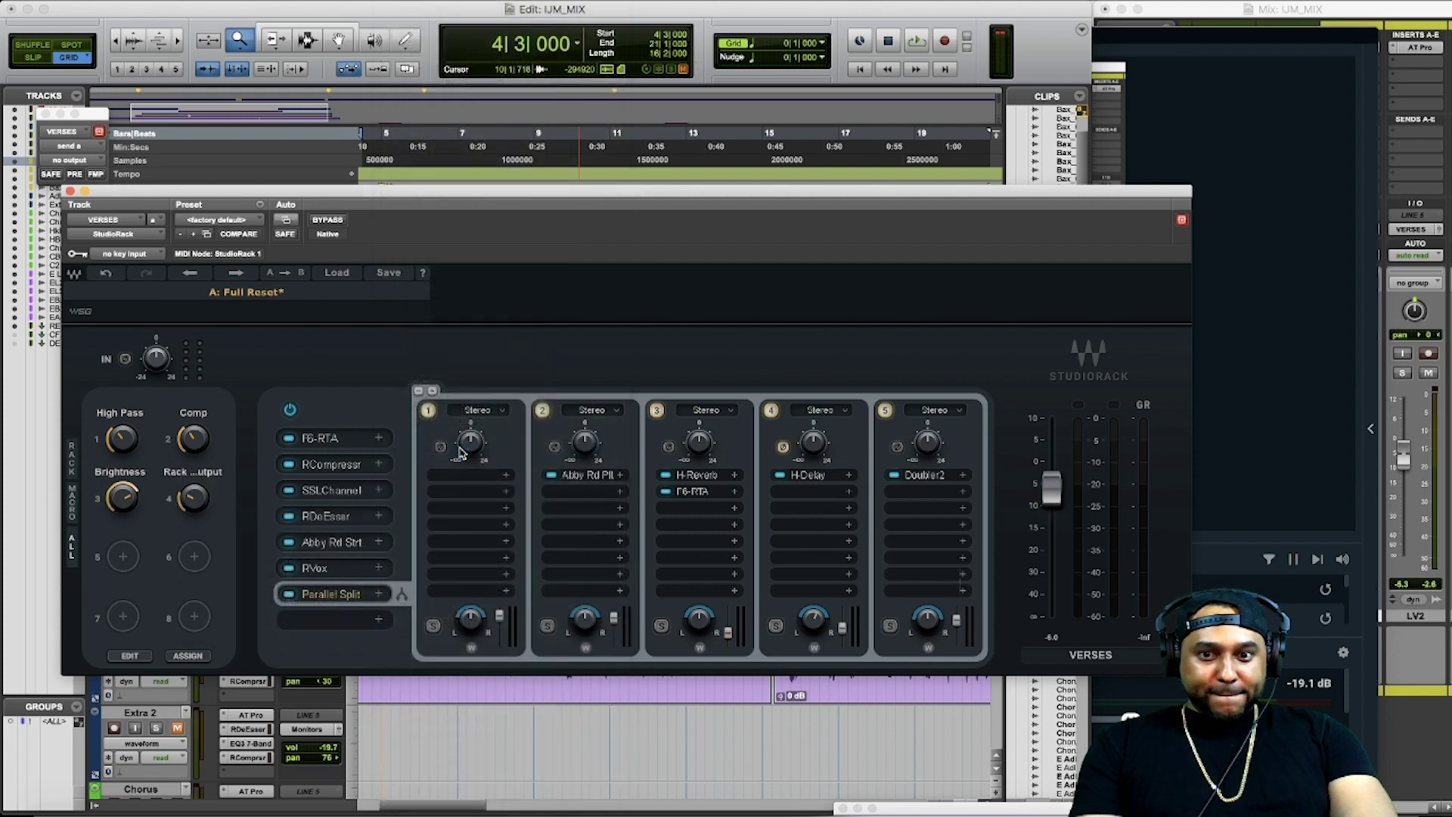
left_click(140, 657)
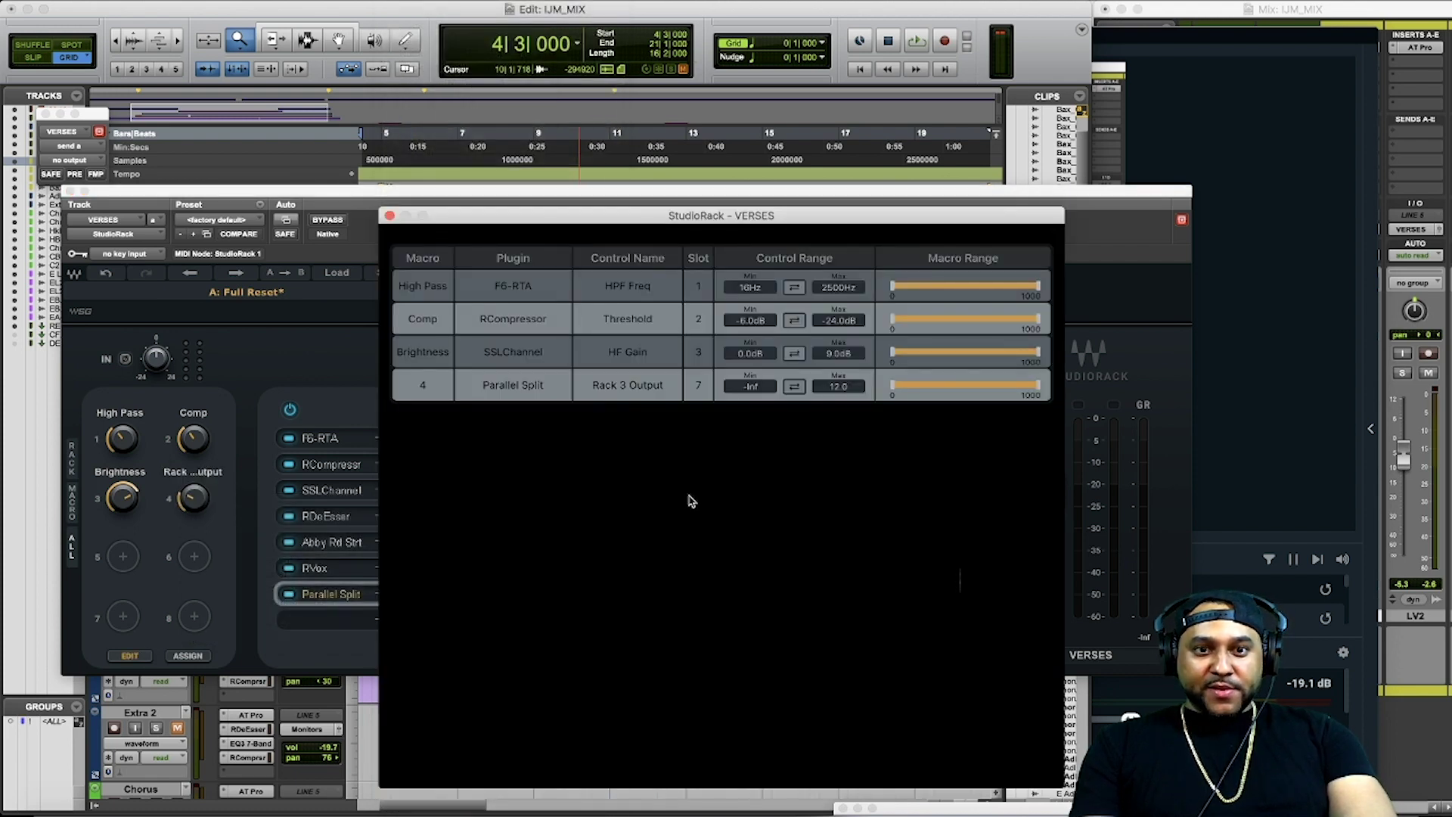
Step: Try a minimum of -34 for macro 4's Rack 3 Output, and set its maximum to -8
left_click(751, 386)
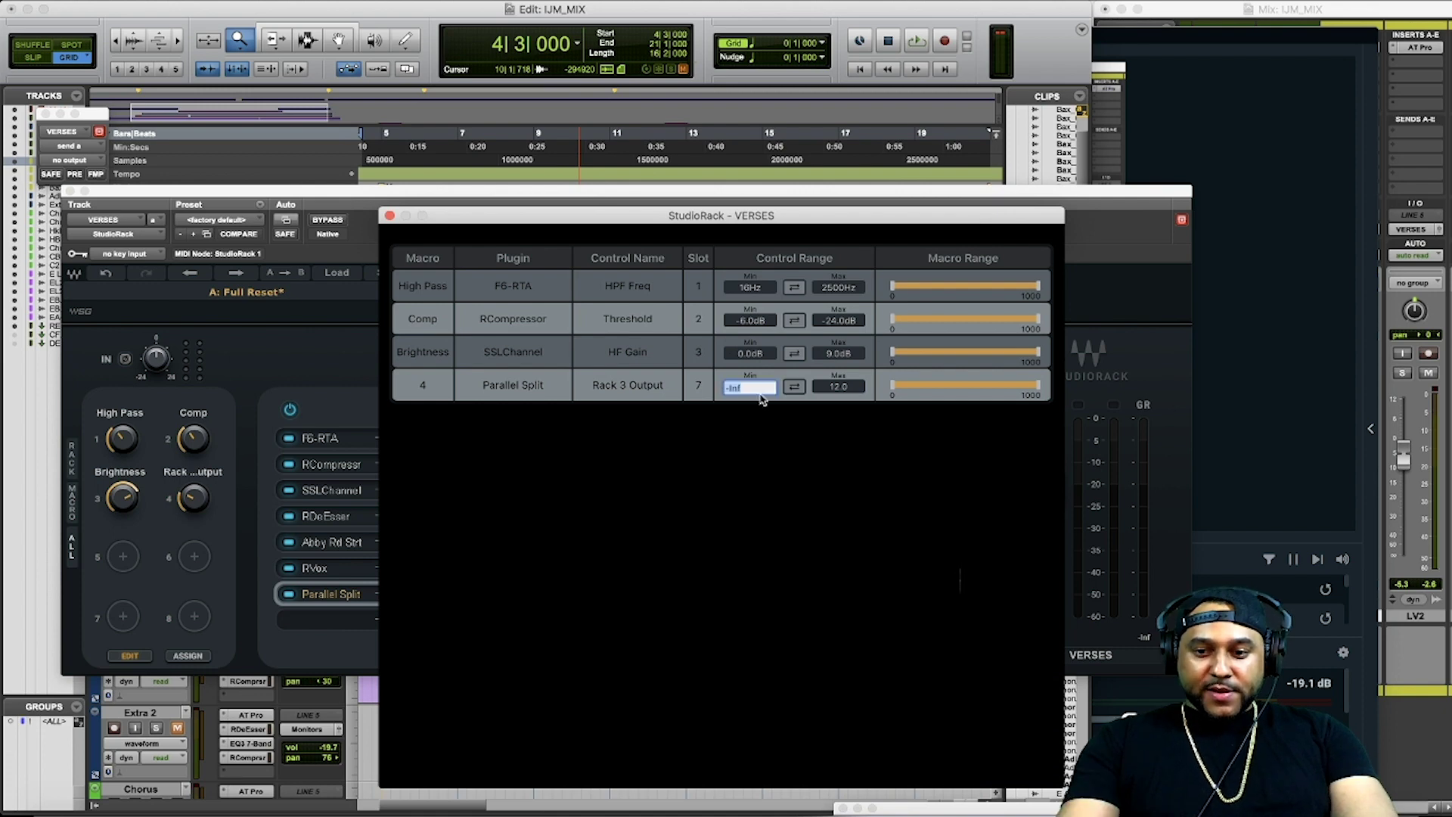
type("-3")
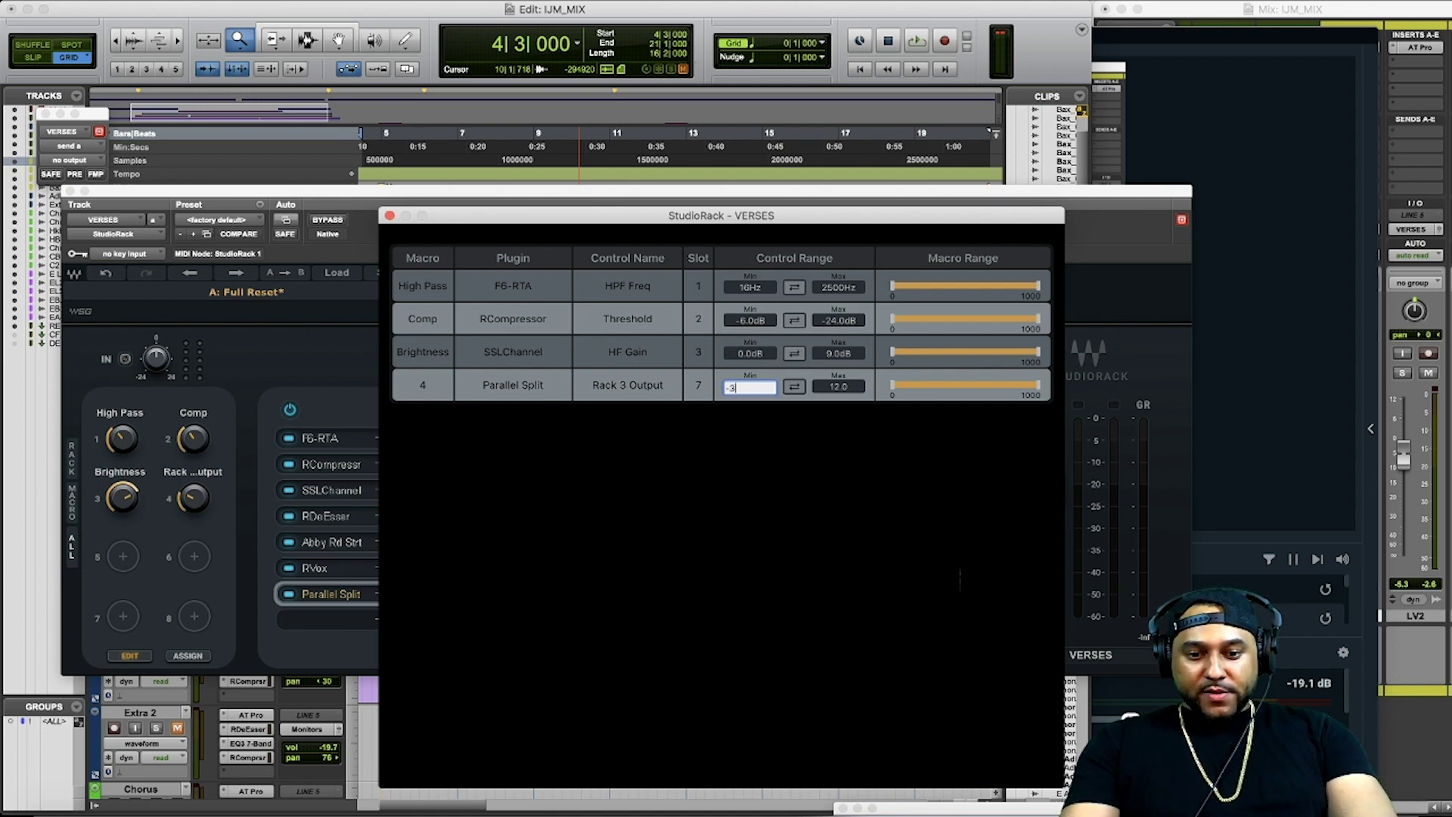
type("4")
left_click(838, 388)
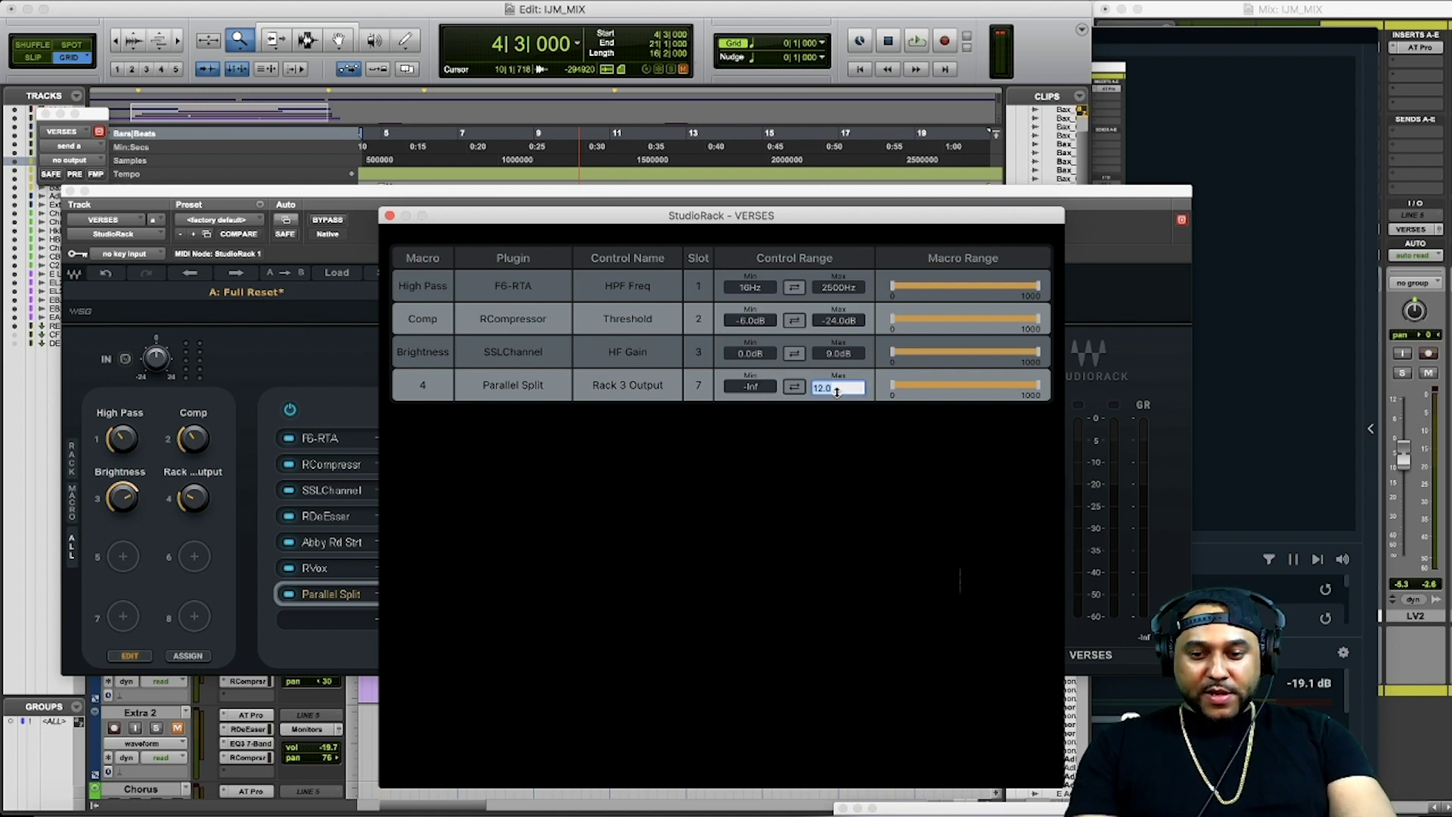
key("BackSpace")
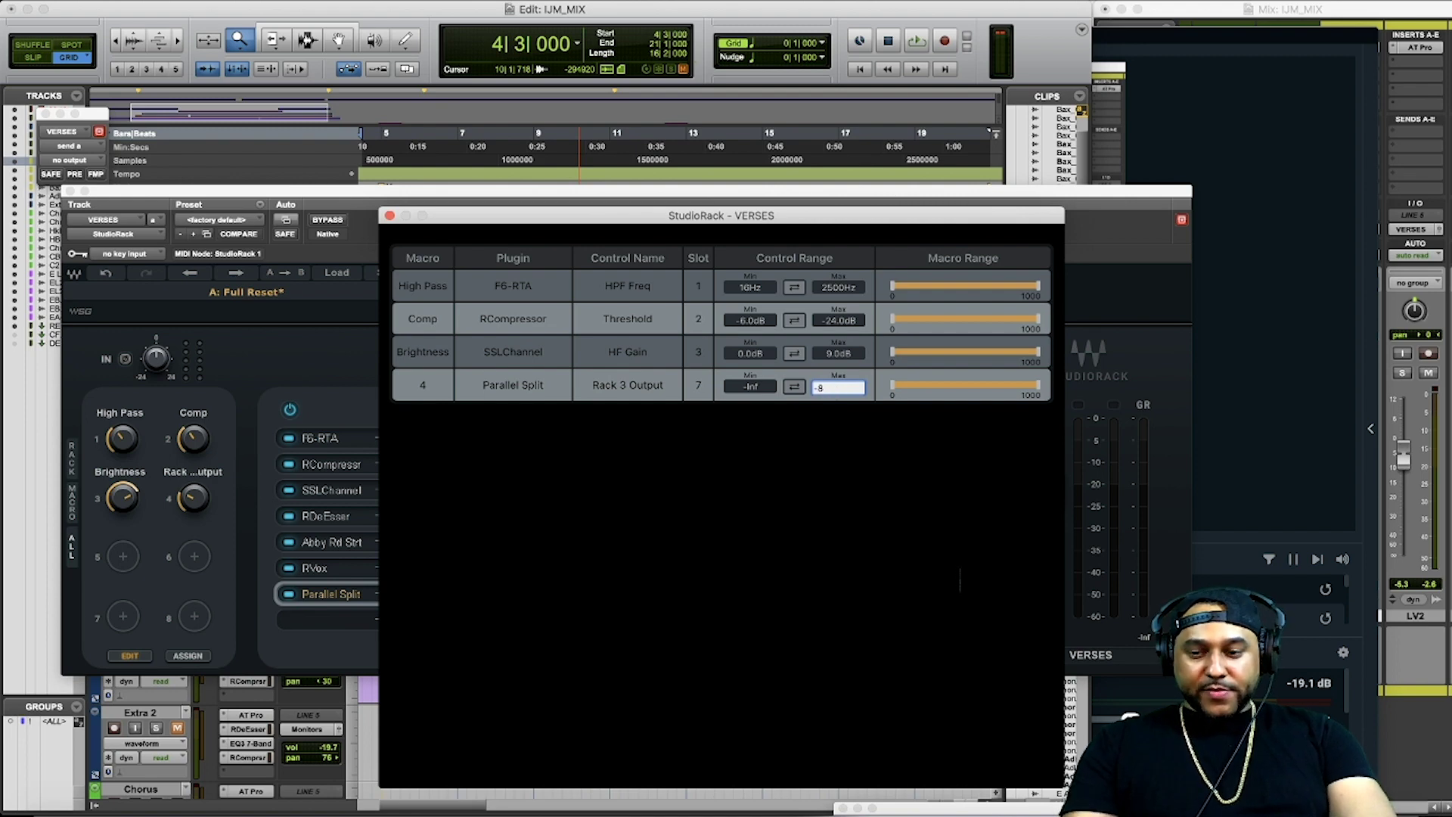
key("Return")
Step: Raise the Rack 3 Output macro to about -20.5 while auditioning the verse, and stop playback
key("space")
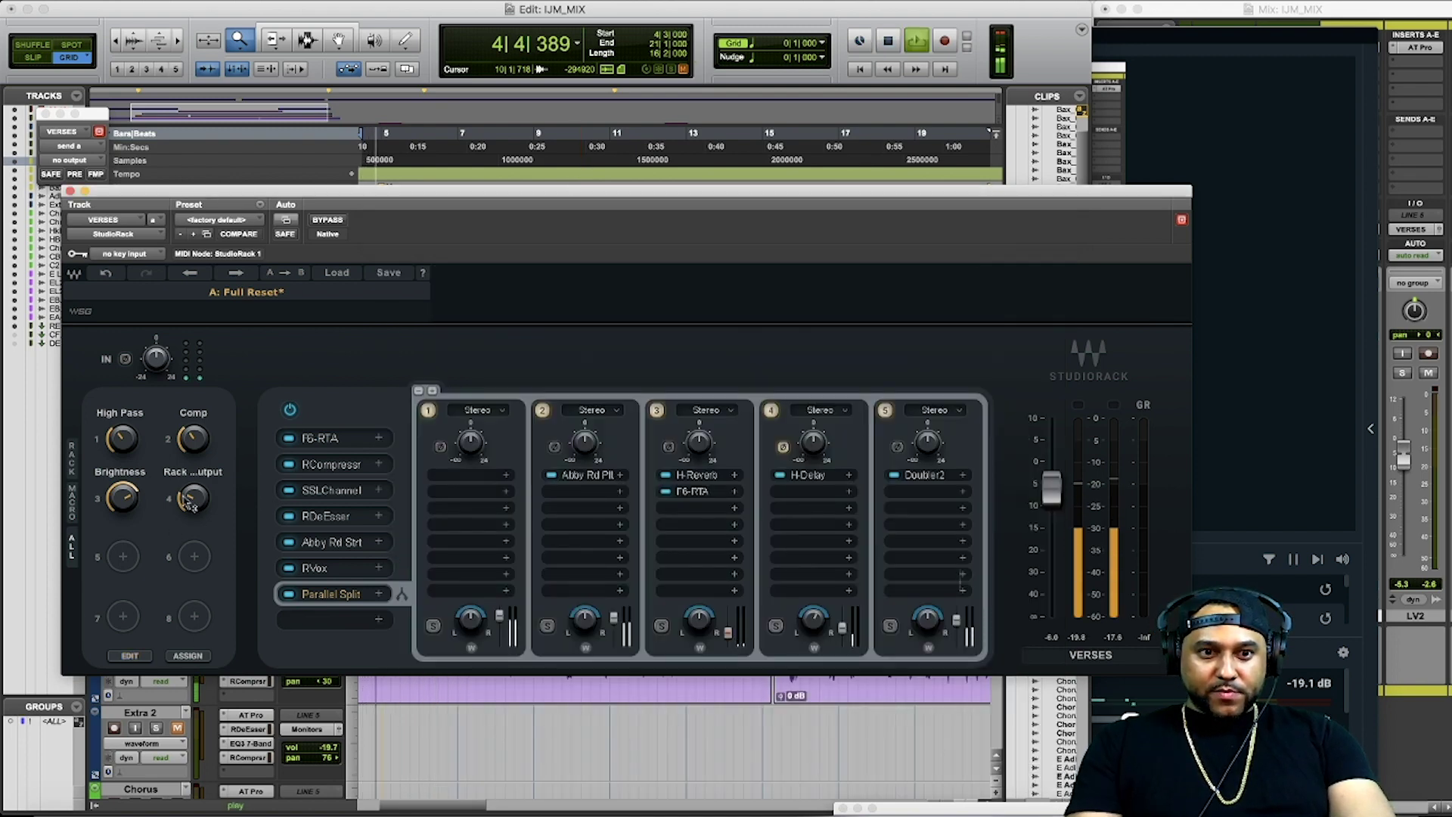
mouse_move(189, 503)
left_mouse_down()
mouse_move(189, 487)
mouse_move(195, 501)
left_mouse_up()
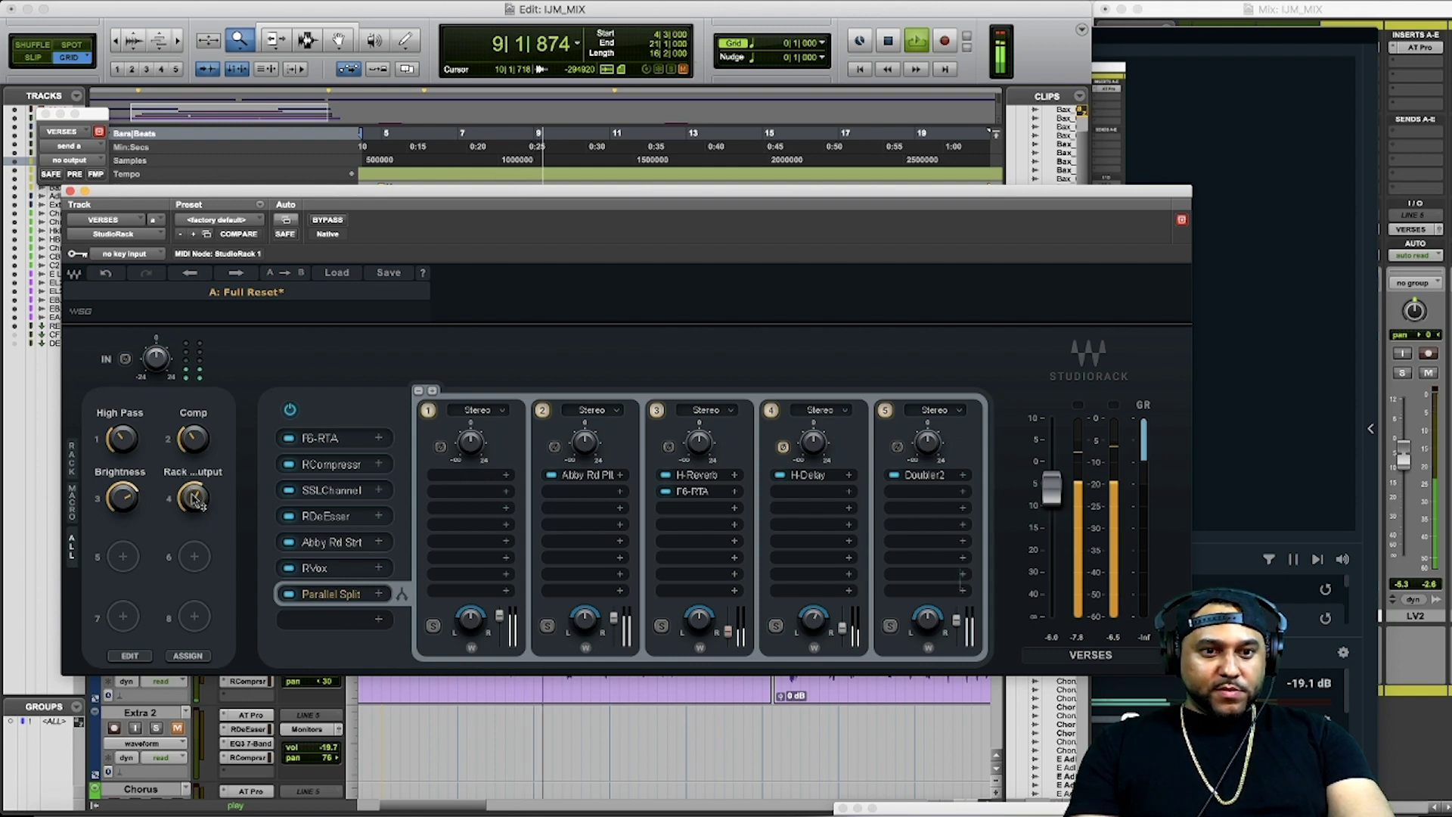
mouse_move(189, 491)
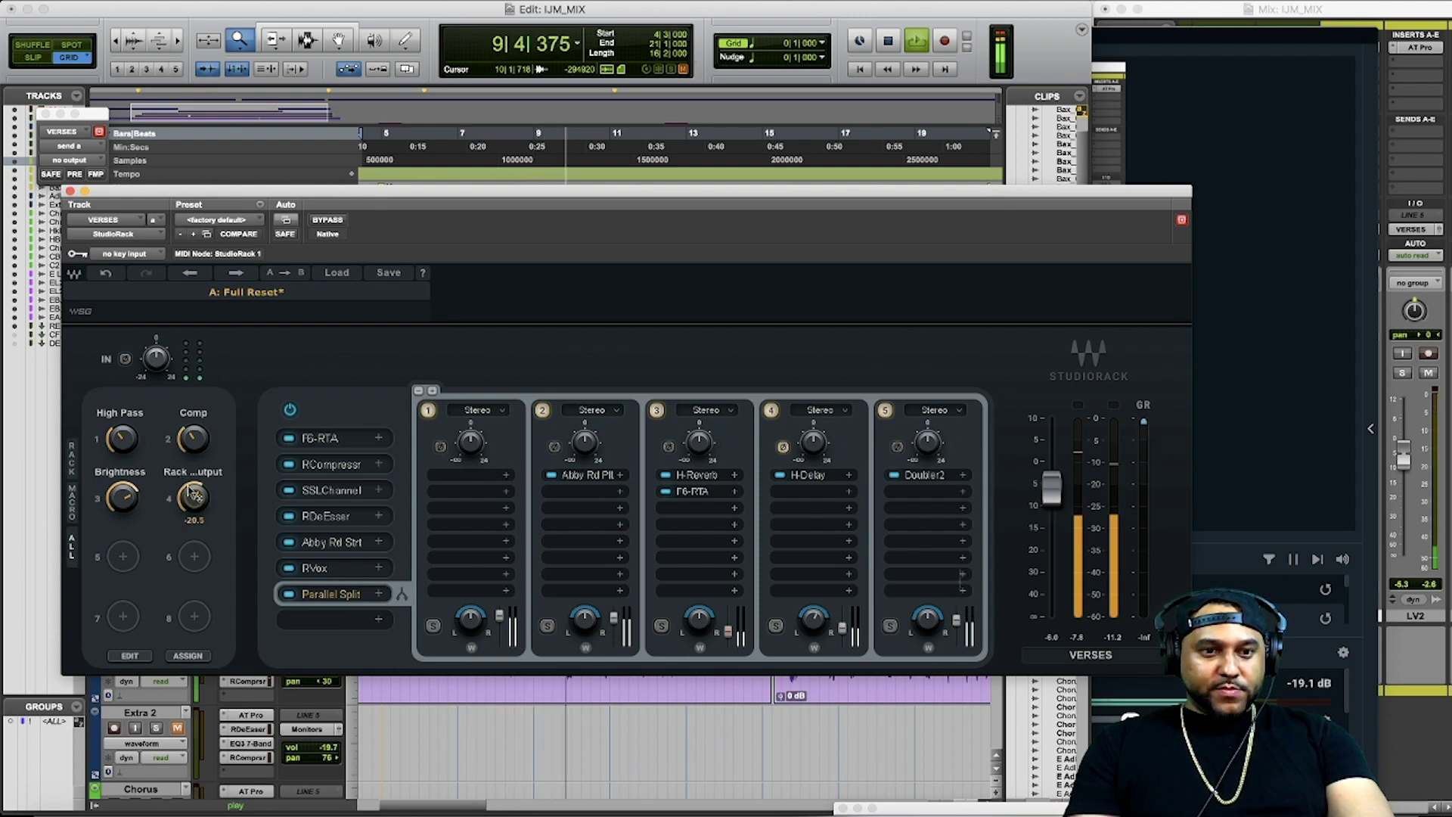
key("space")
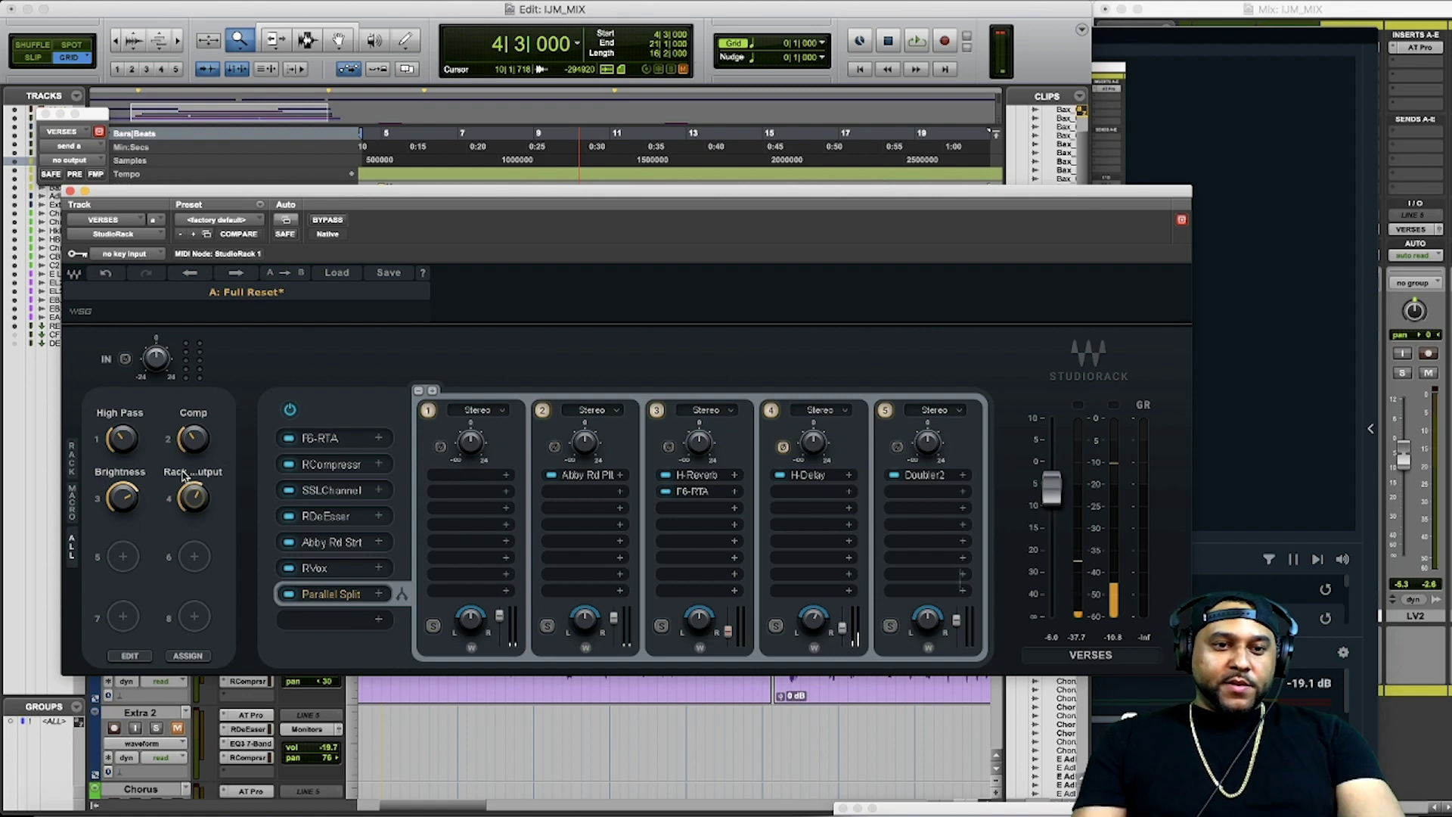
Step: Rename macro 4 as Reverb
double_click(183, 472)
type("Reverb")
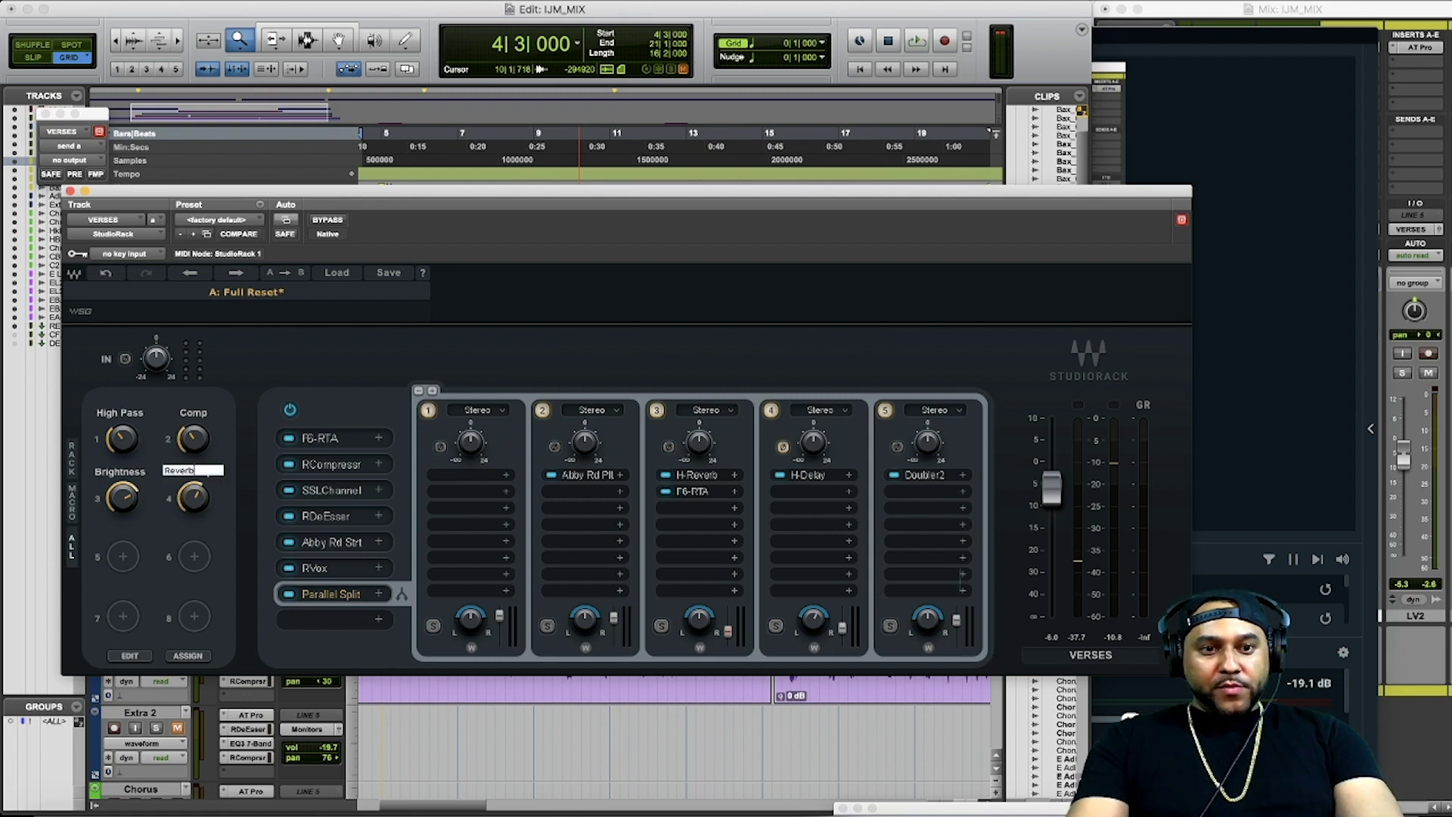
key("Return")
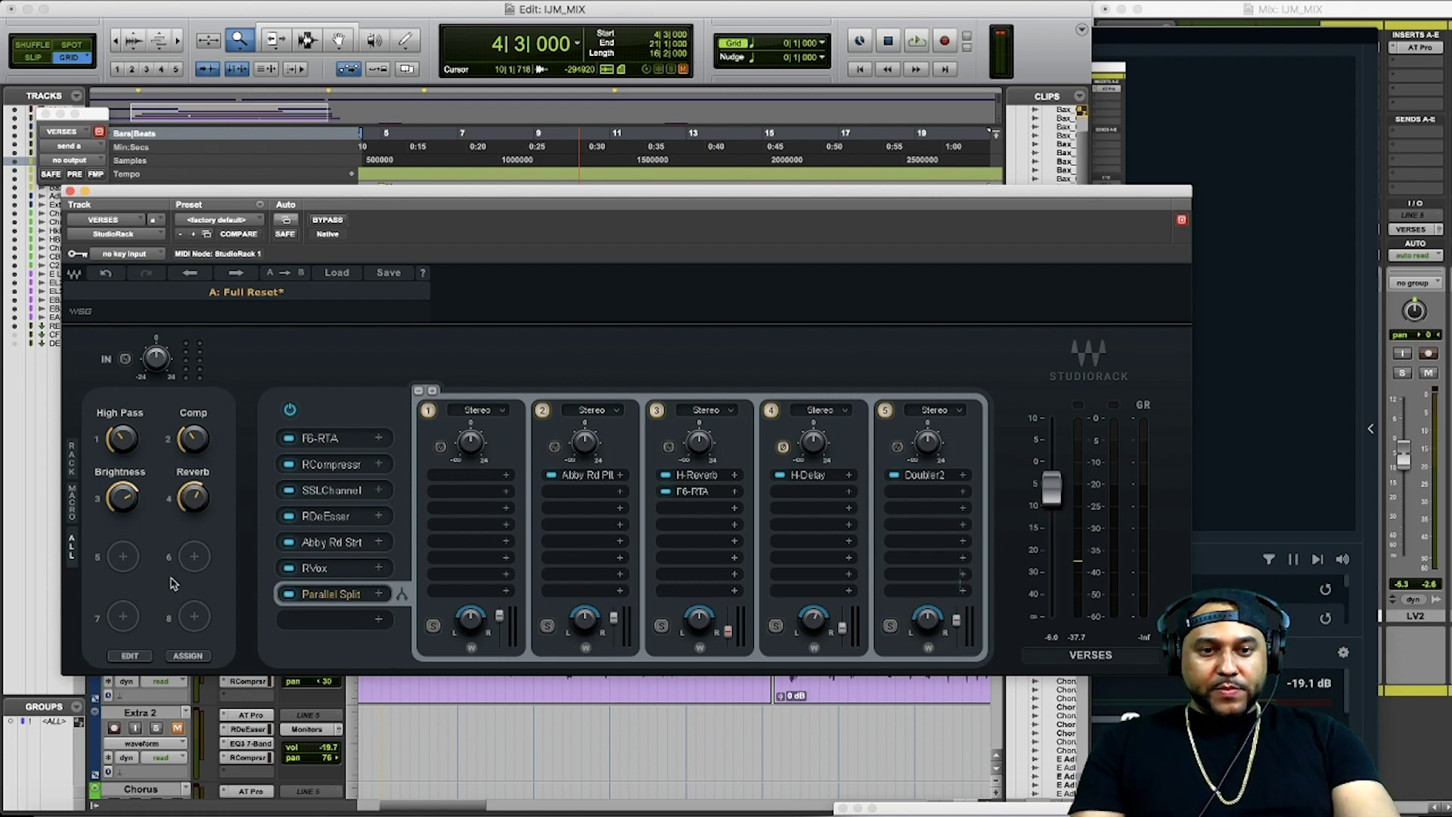
Step: Assign the Parallel Split's Rack 4 Output to macro 5 and name the macro 1/4 Delay
left_click(123, 558)
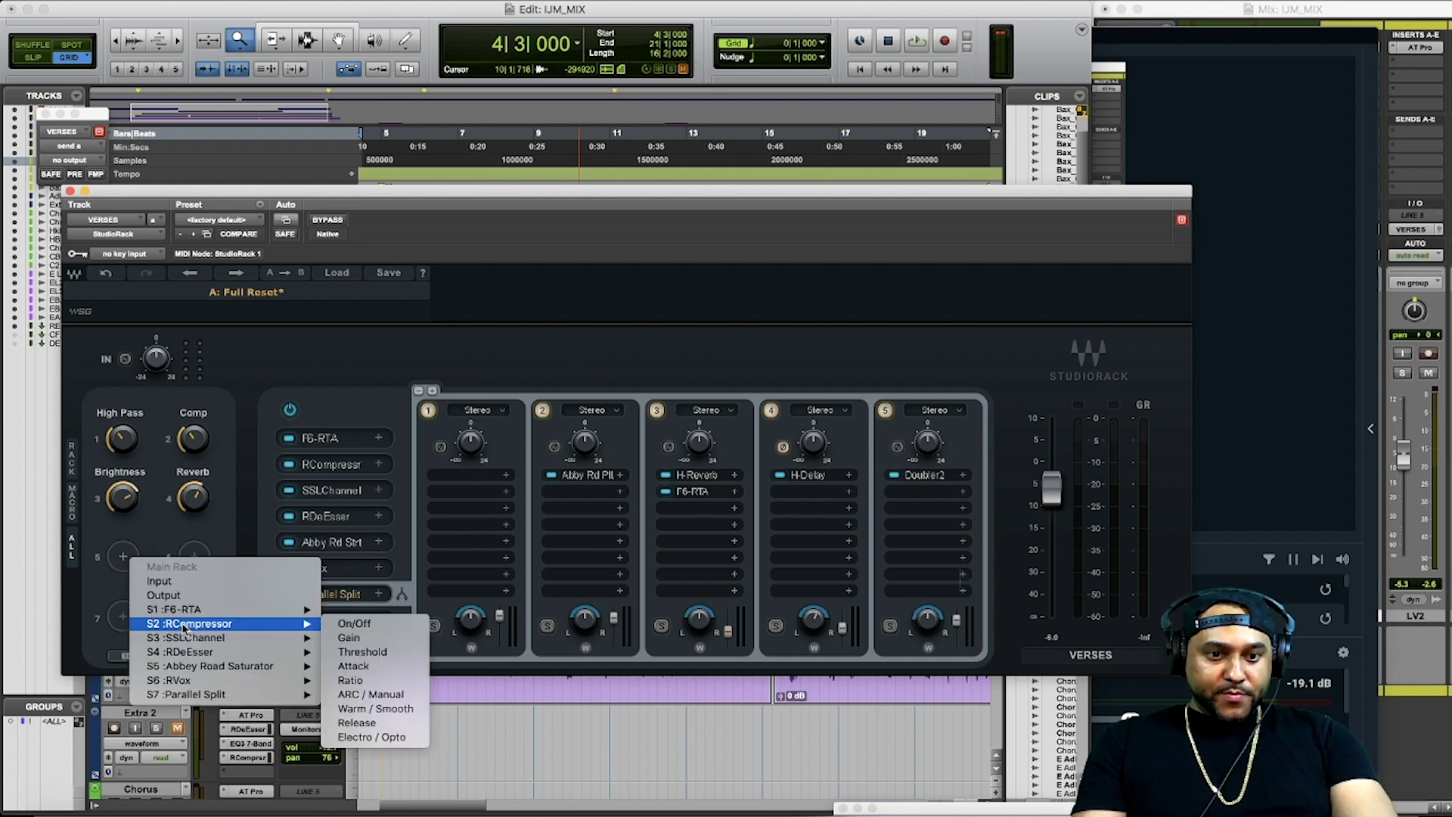
mouse_move(227, 694)
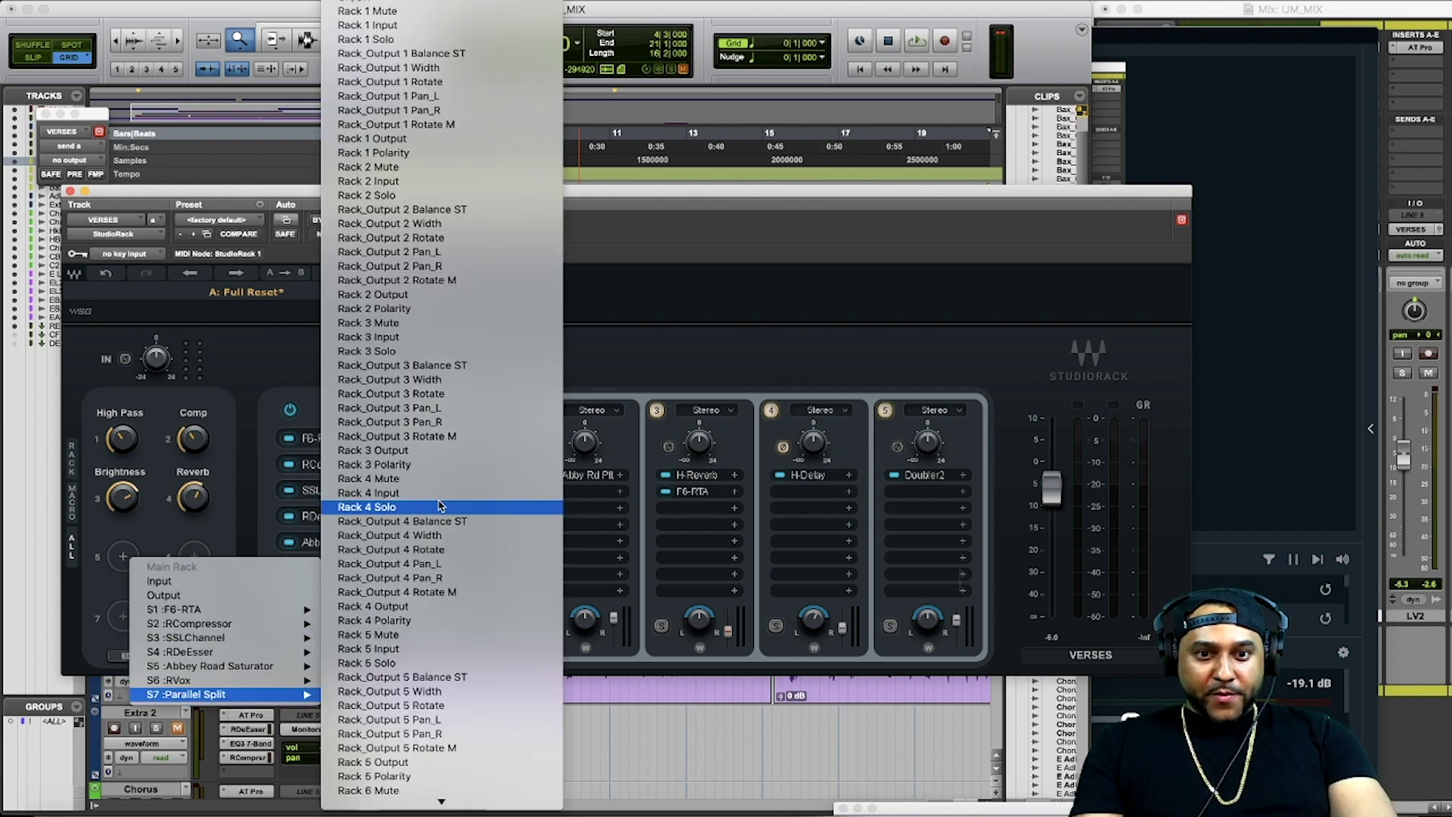
left_click(392, 608)
double_click(94, 529)
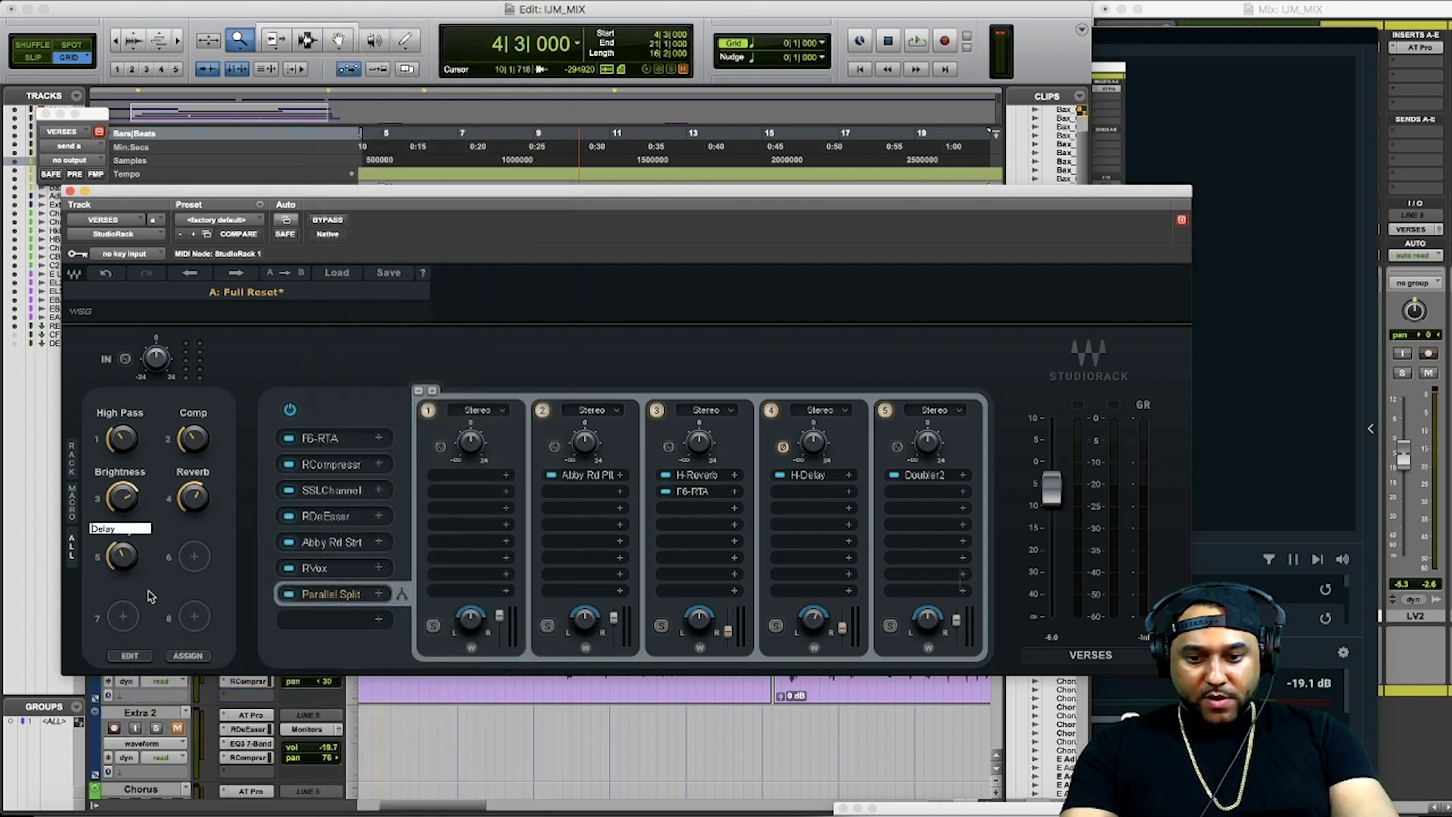
type("Delay")
key("Return")
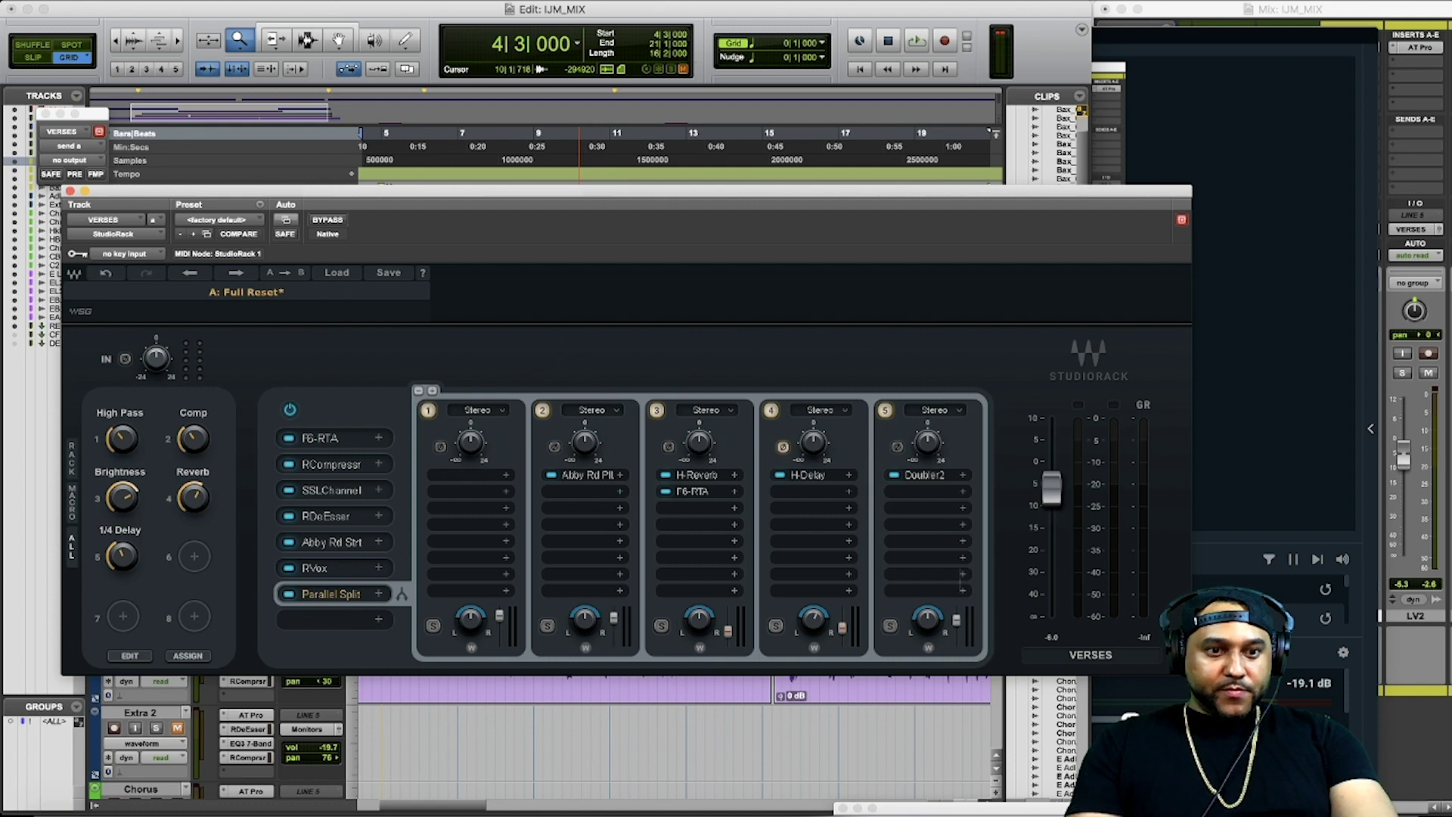
Step: Set the 1/4 Delay macro's control range to a minimum of -24 and a maximum of 0
left_click(130, 655)
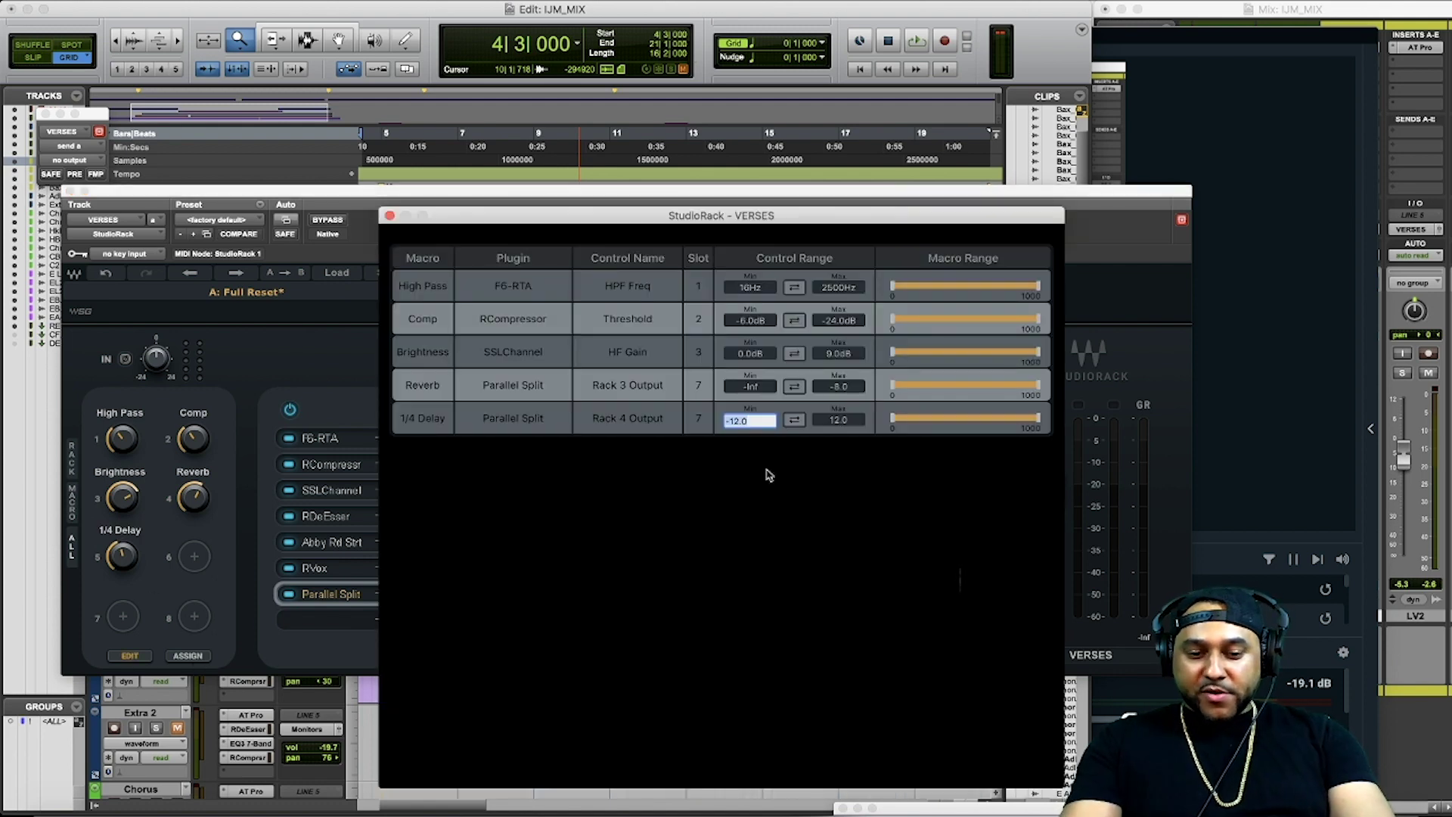
type("-24")
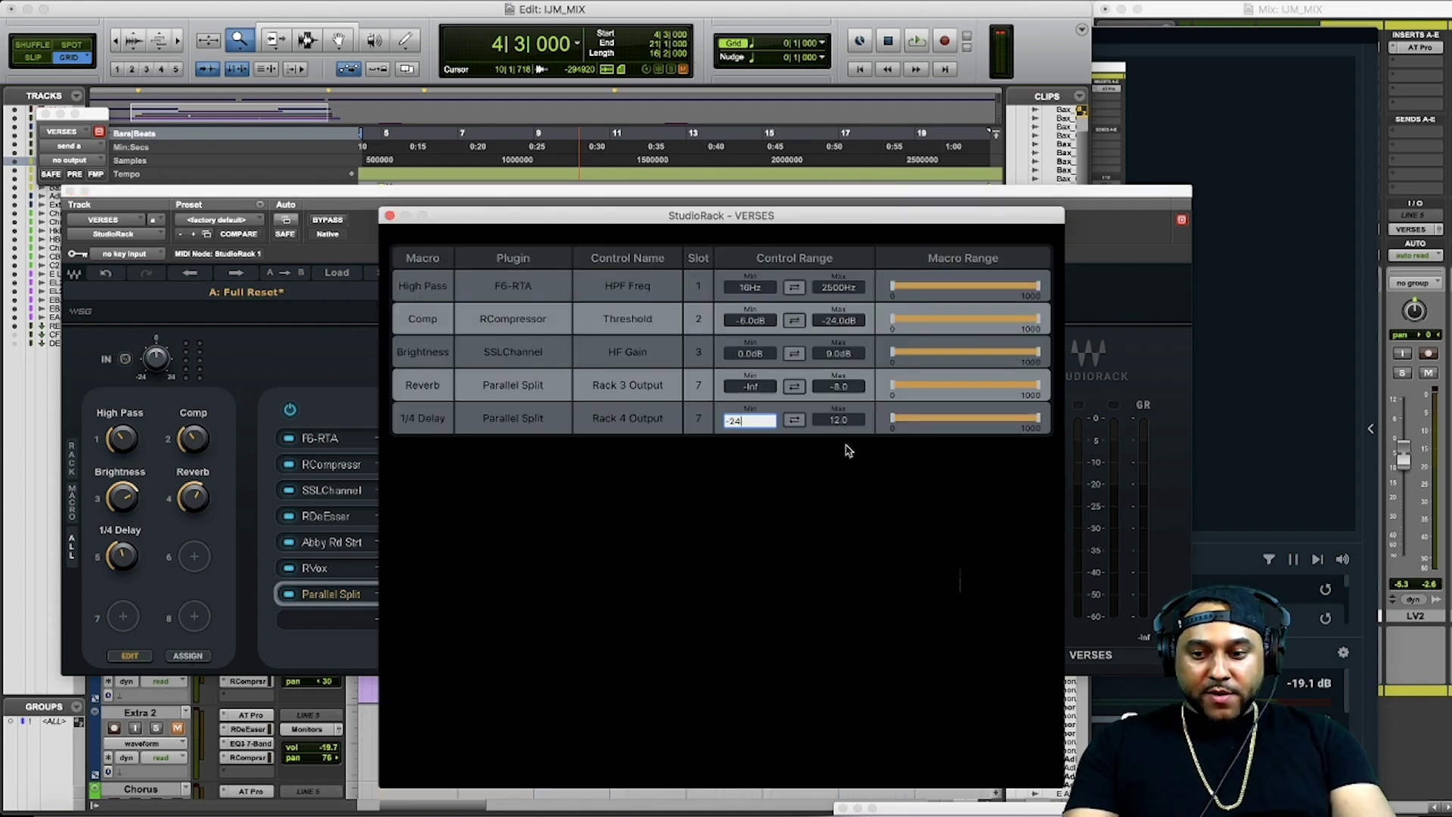
key("Return")
left_click(844, 419)
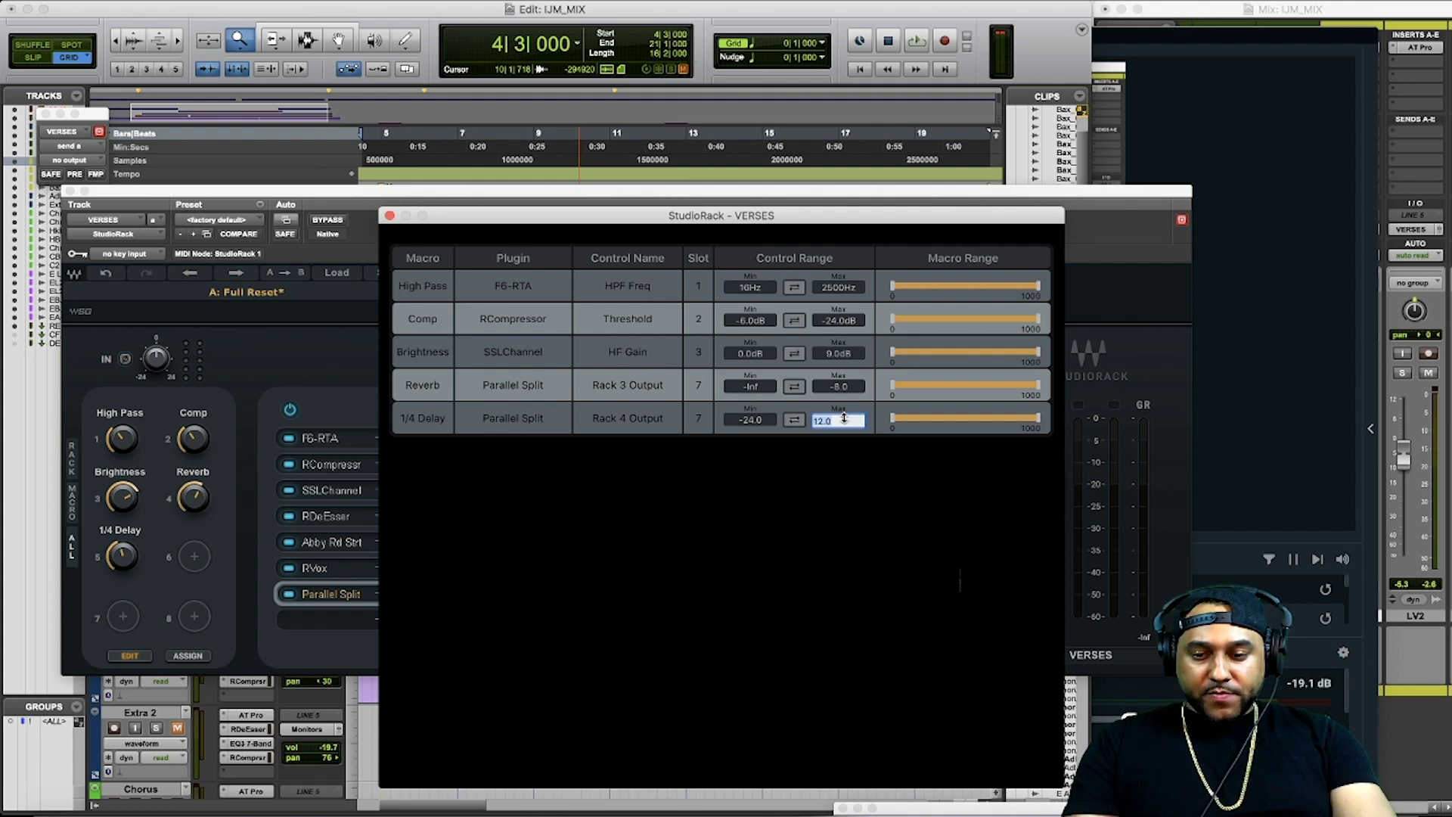
type("0")
key("Return")
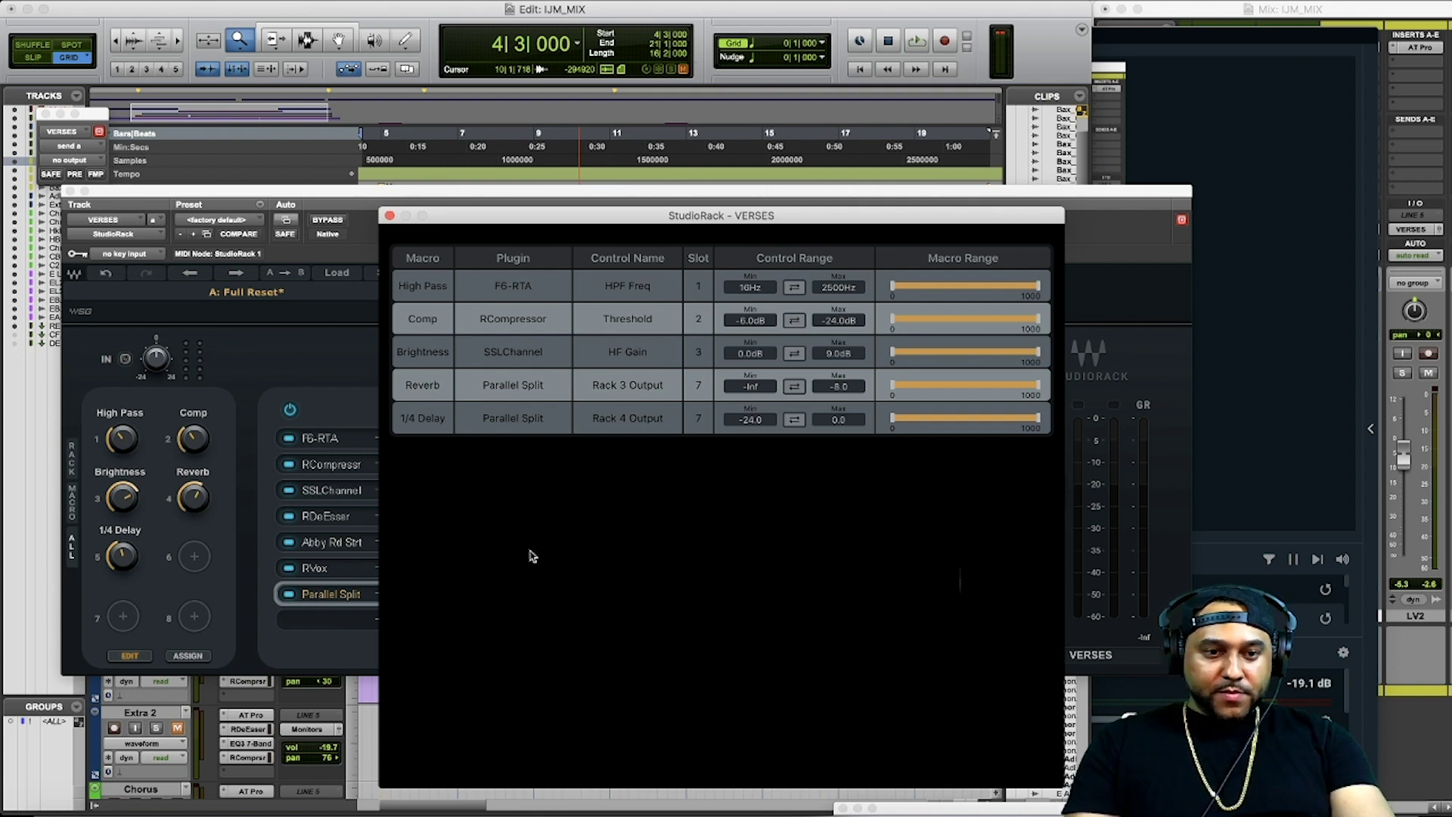
Step: Play the verse to audition the 1/4 Delay macro, and stop playback
left_click(153, 538)
key("space")
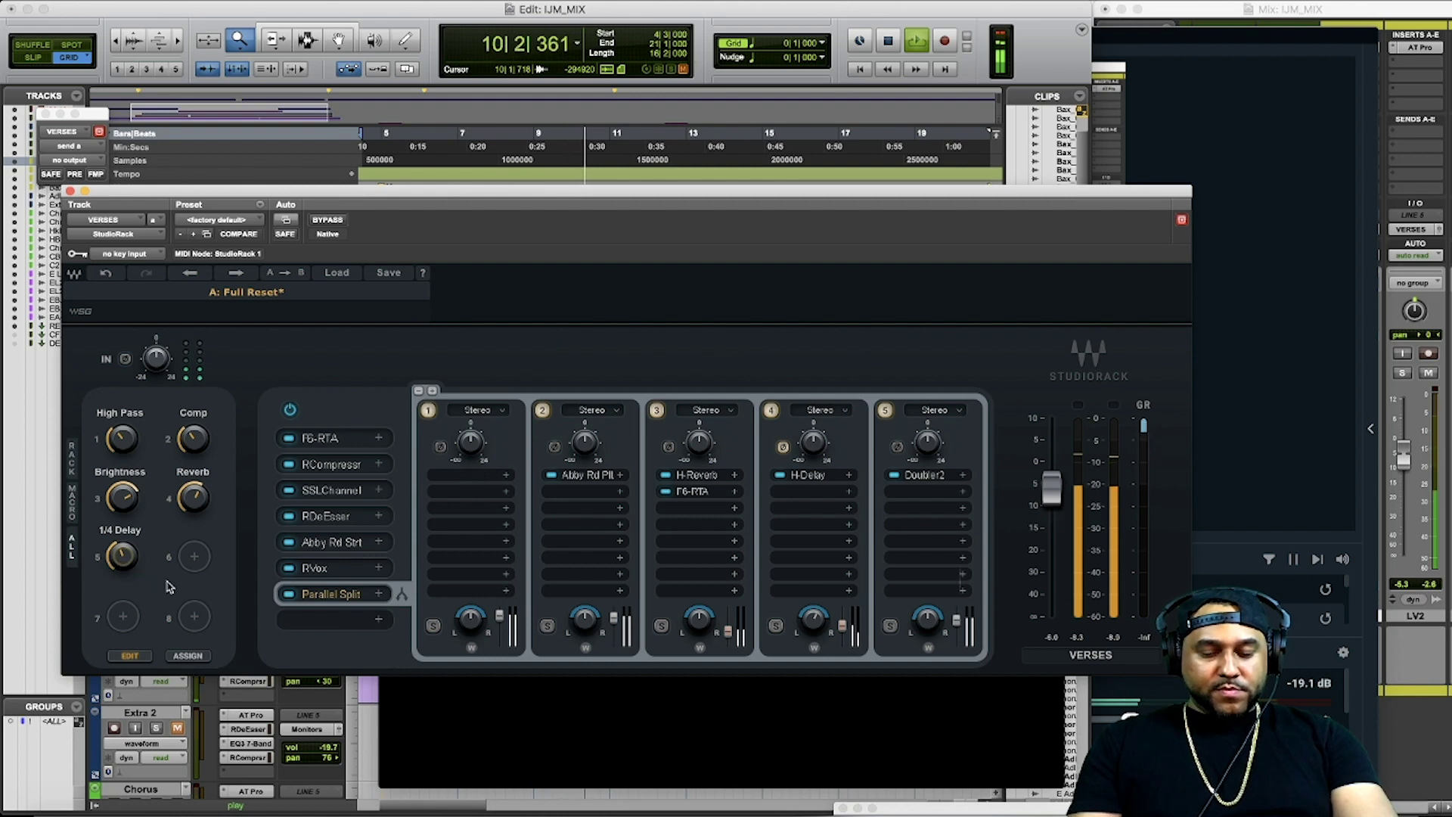
key("space")
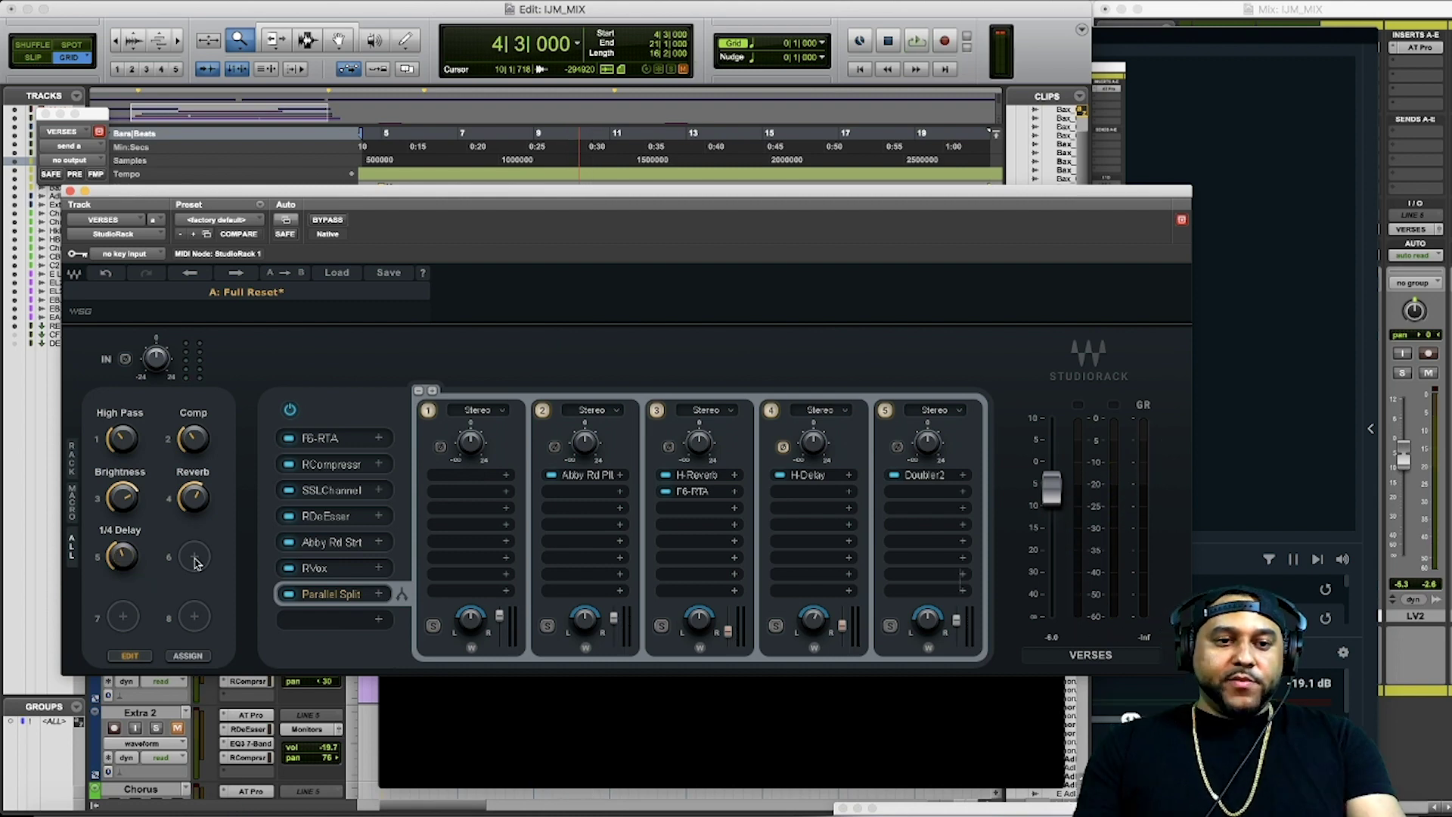
Step: Assign the Parallel Split's Rack 5 Output to macro 6
left_click(194, 559)
mouse_move(261, 696)
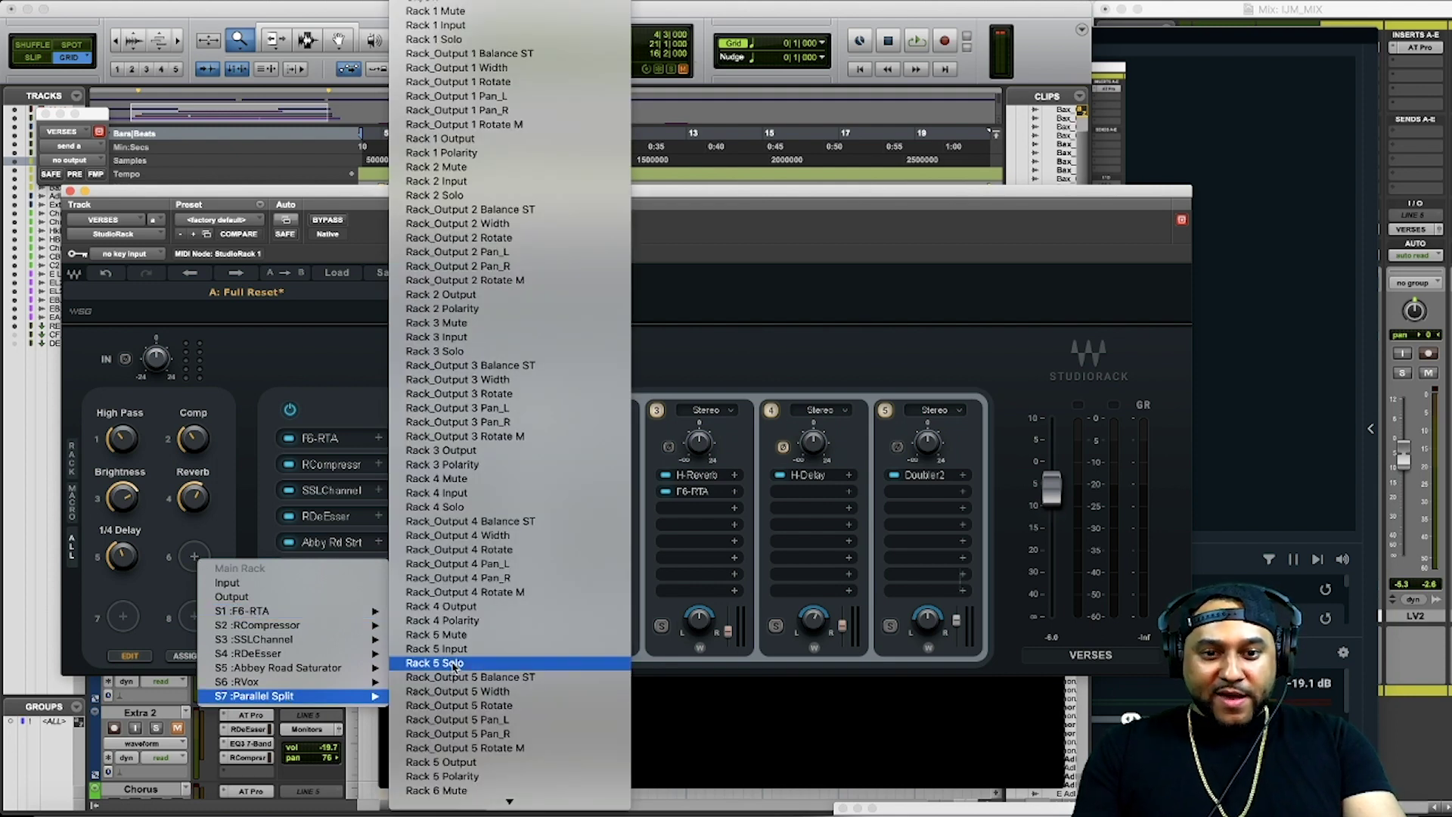
left_click(469, 761)
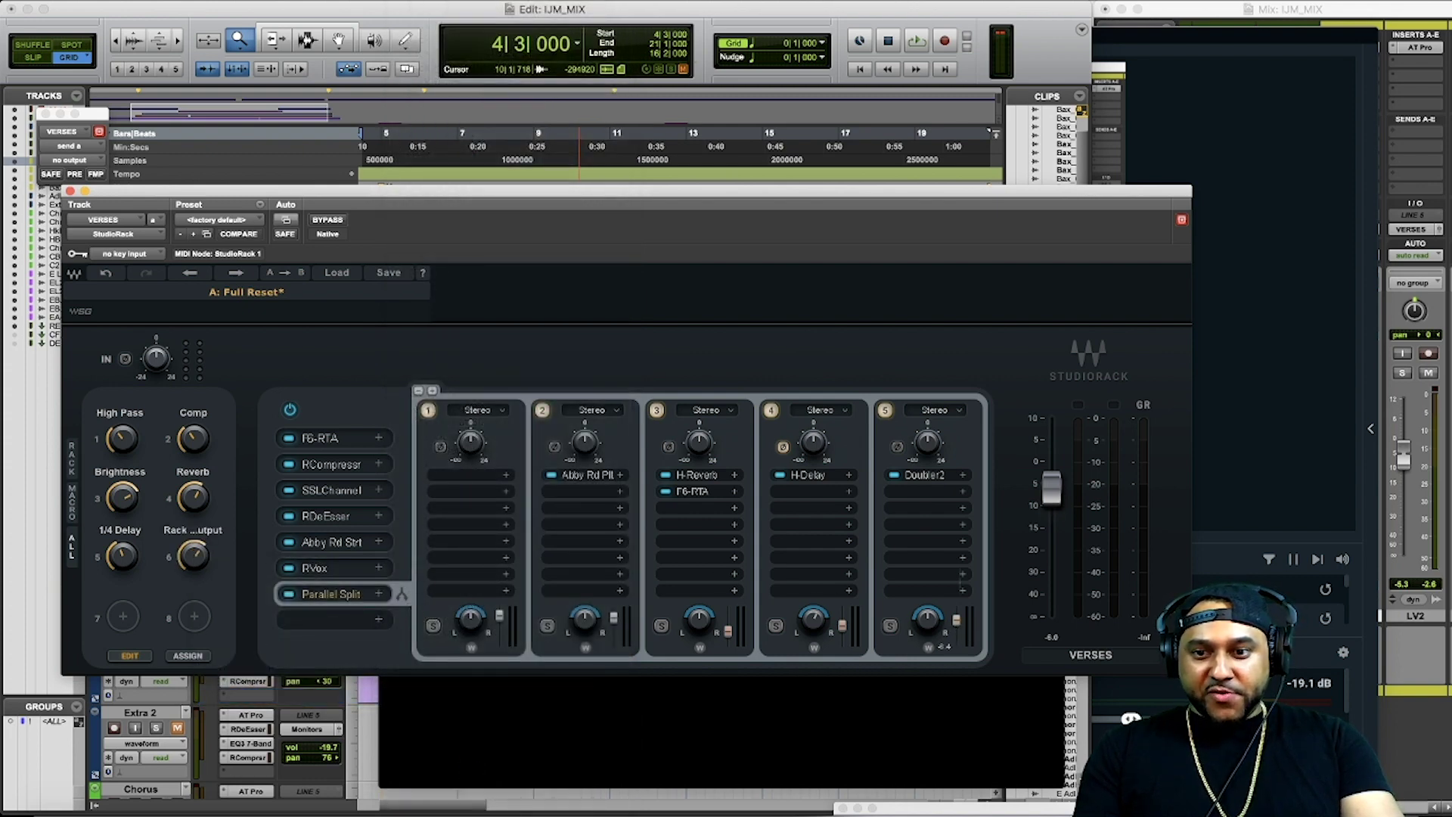
Step: Set macro 6's control range to a minimum of -18 and a maximum of 0, and close the macro range editor
left_click(130, 655)
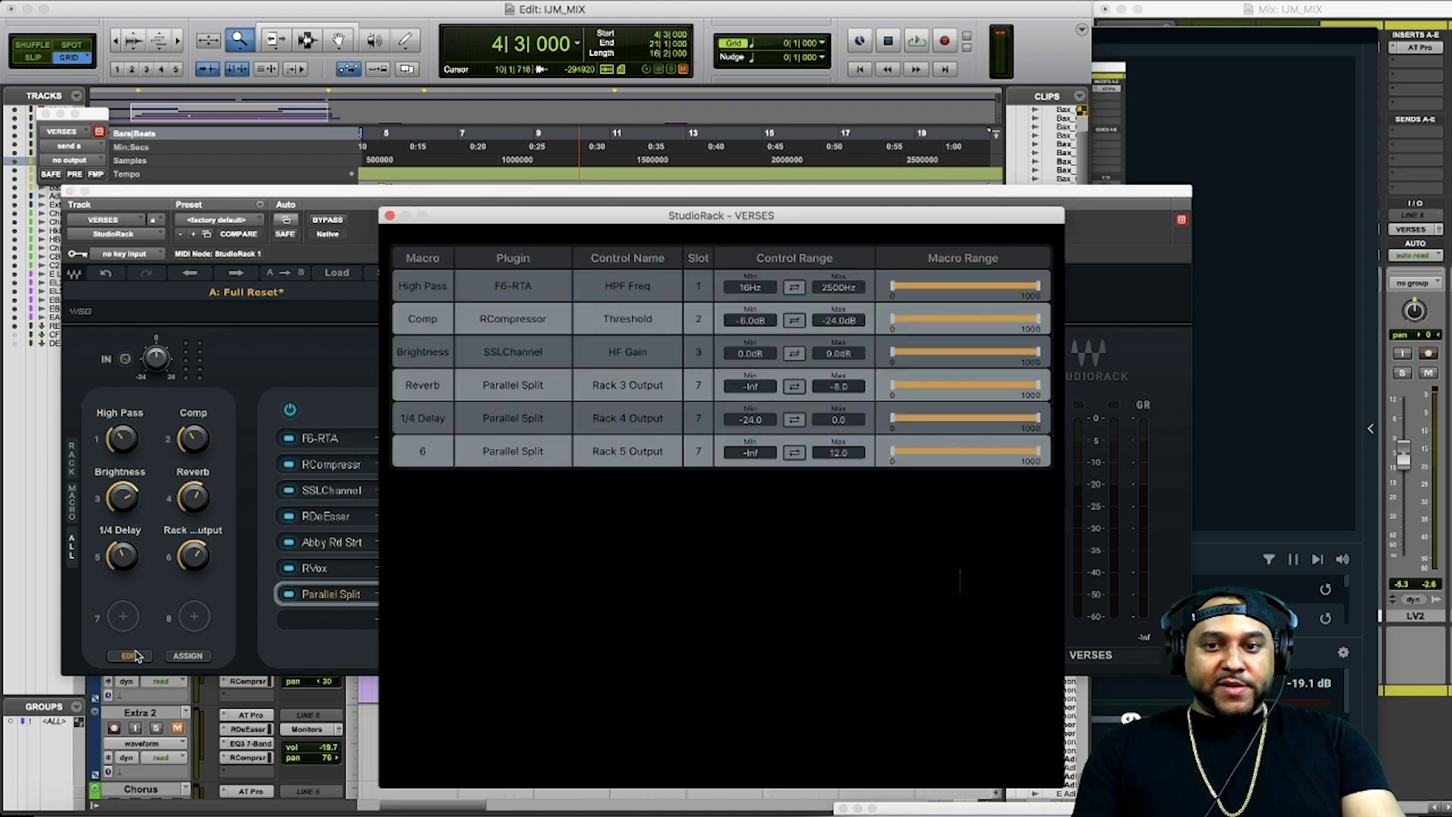
left_click(751, 453)
type("-18")
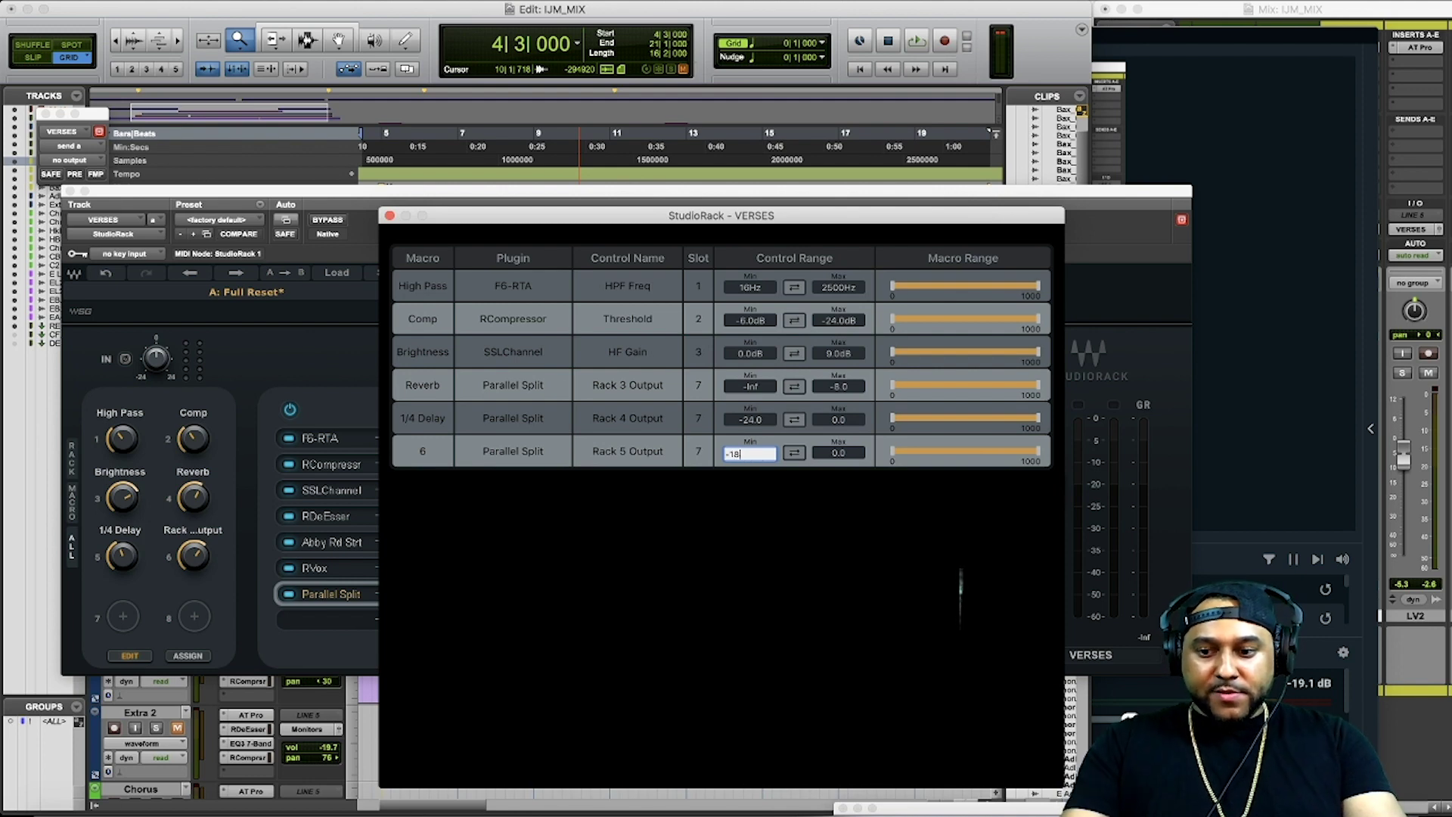
key("Return")
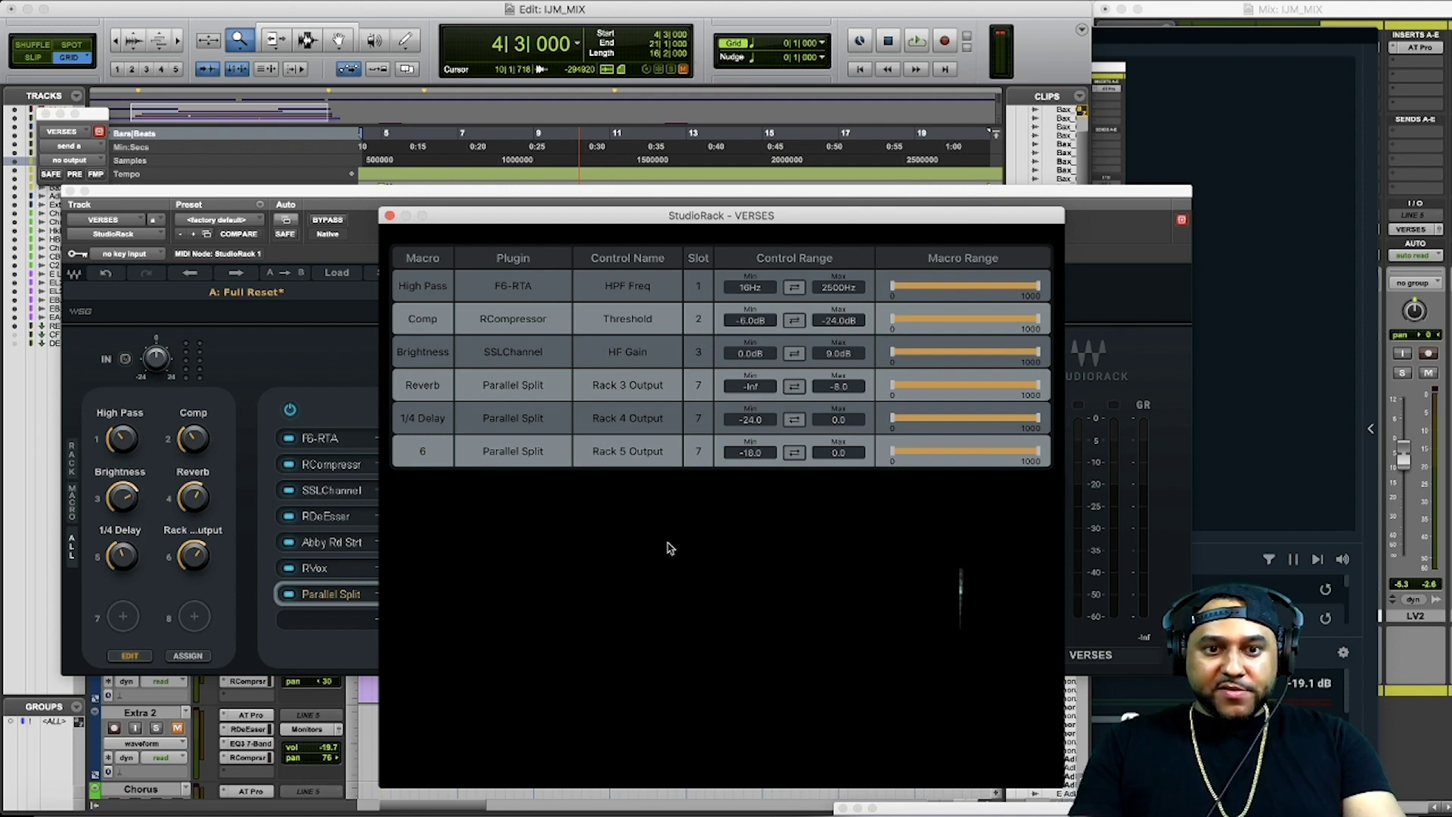
left_click(389, 215)
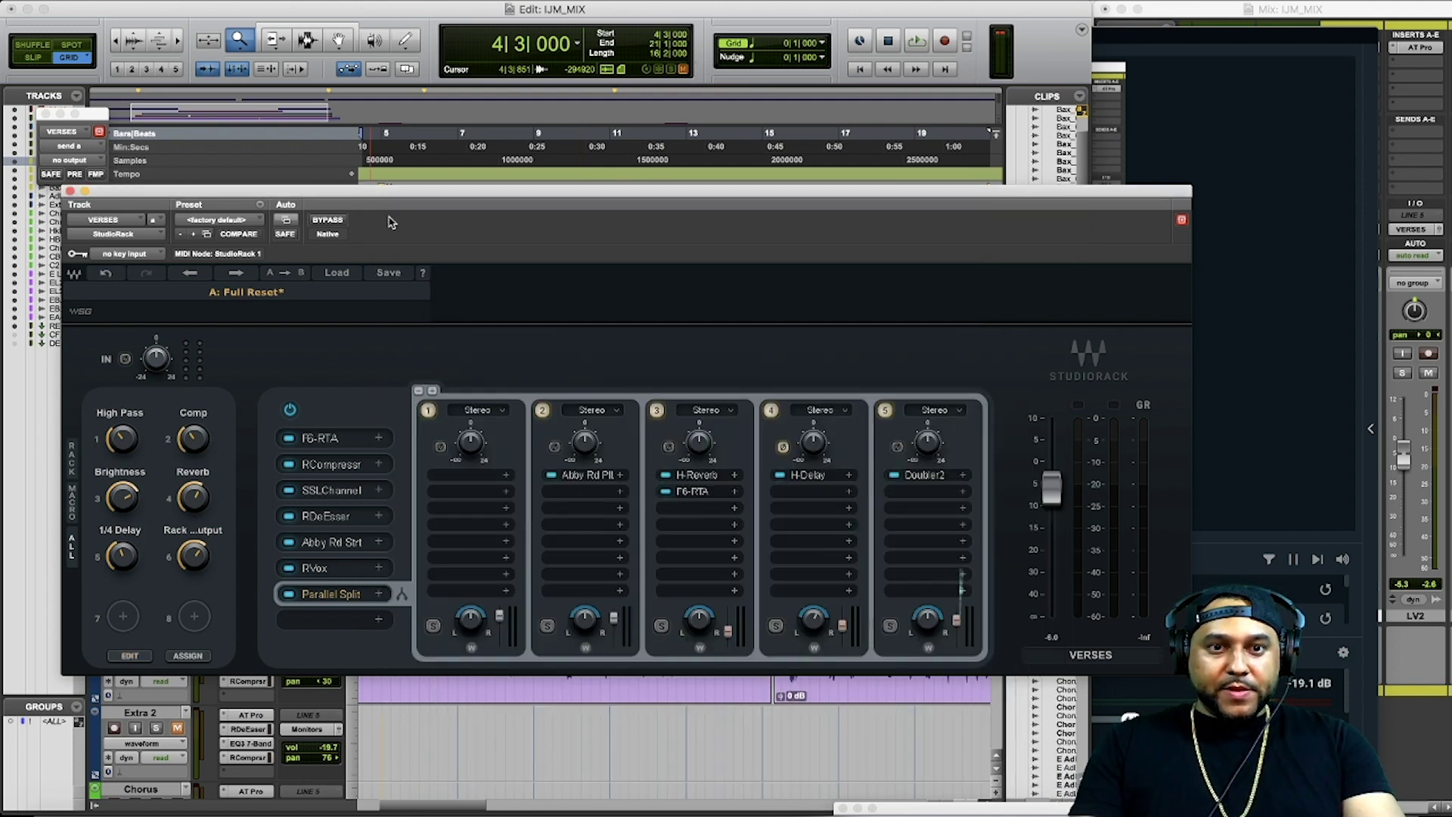
Step: Start playing the verse and rename macro 6 as Doubler
key("space")
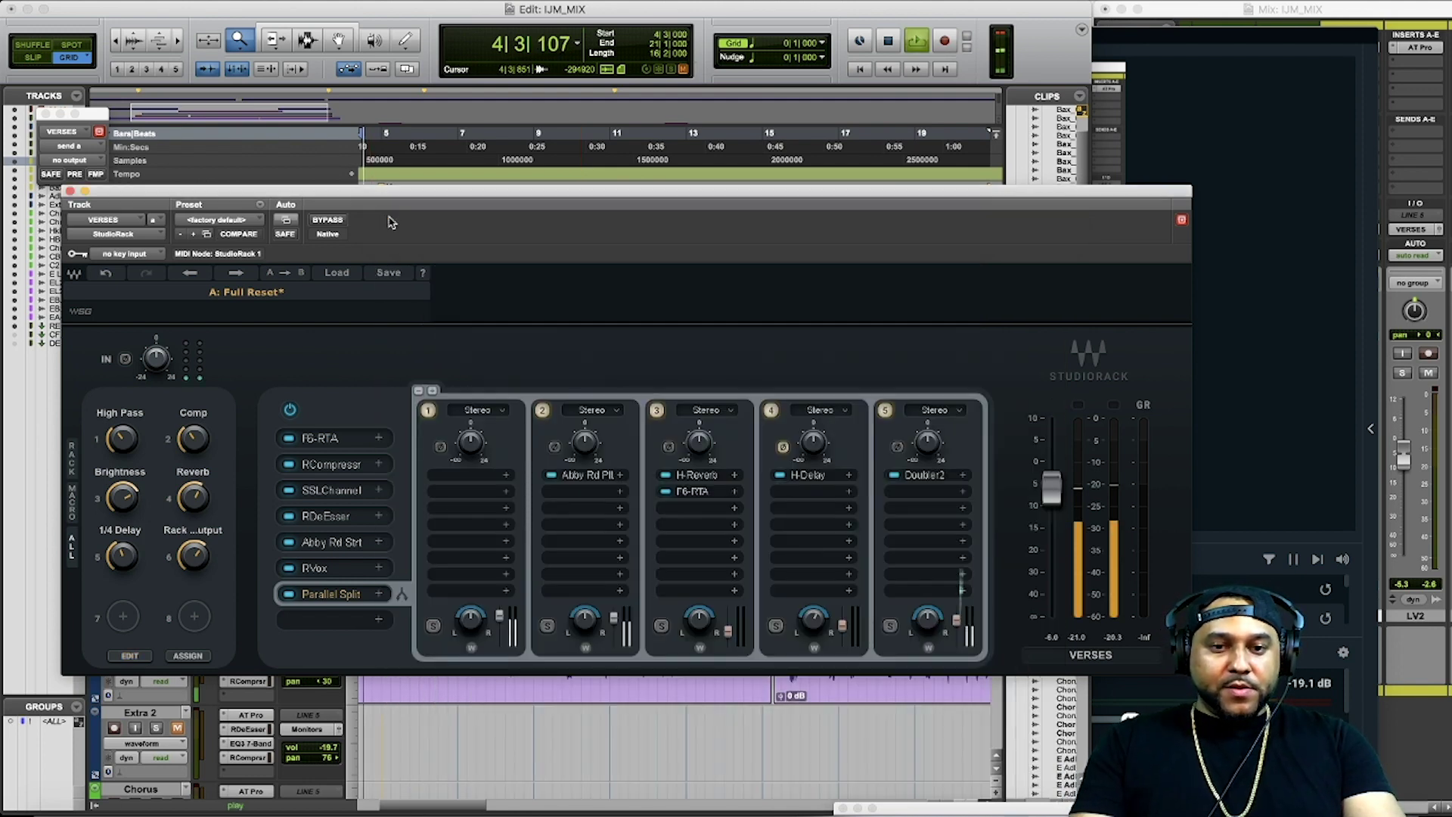
double_click(187, 531)
type("Doubler")
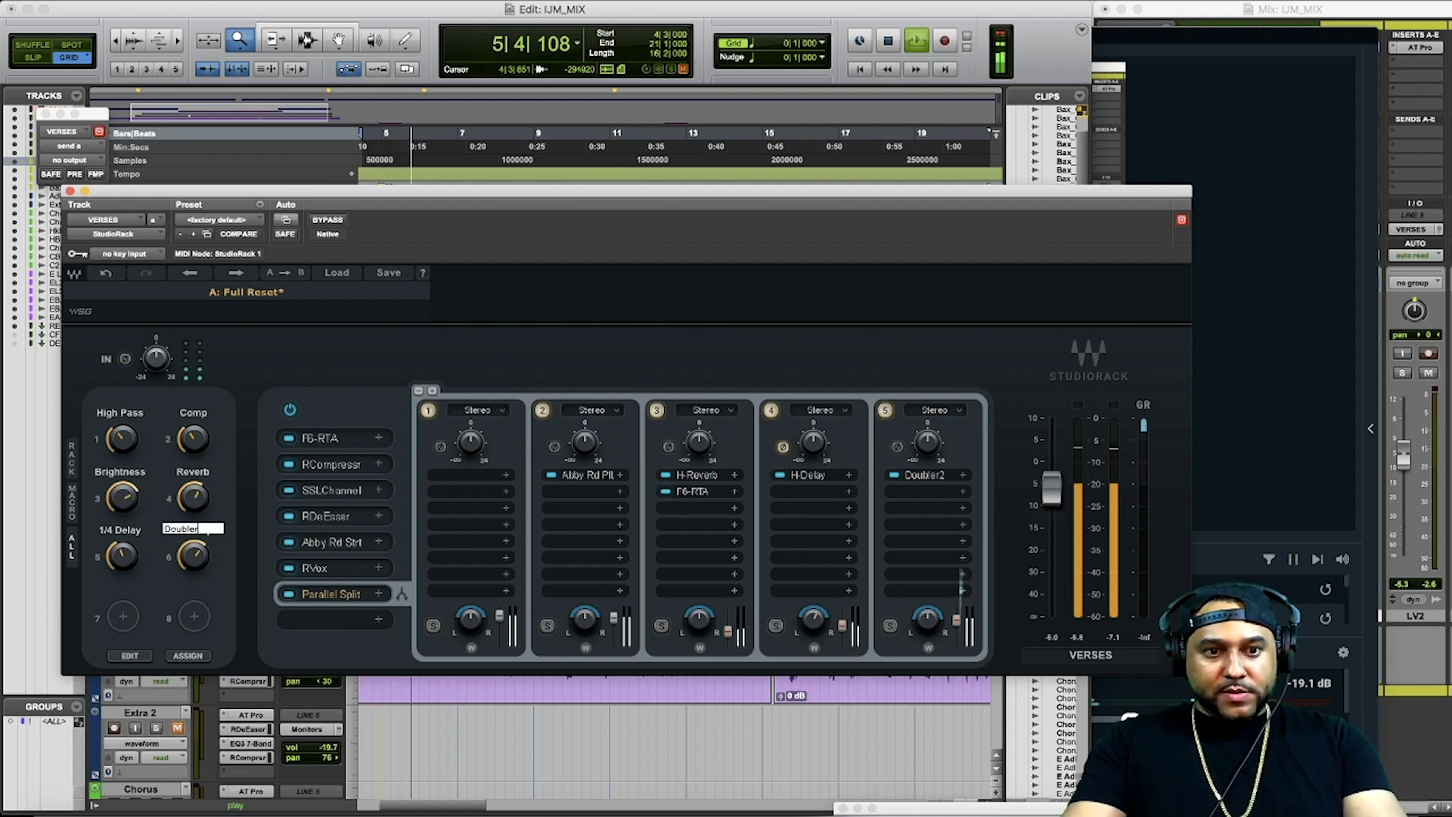
key("Return")
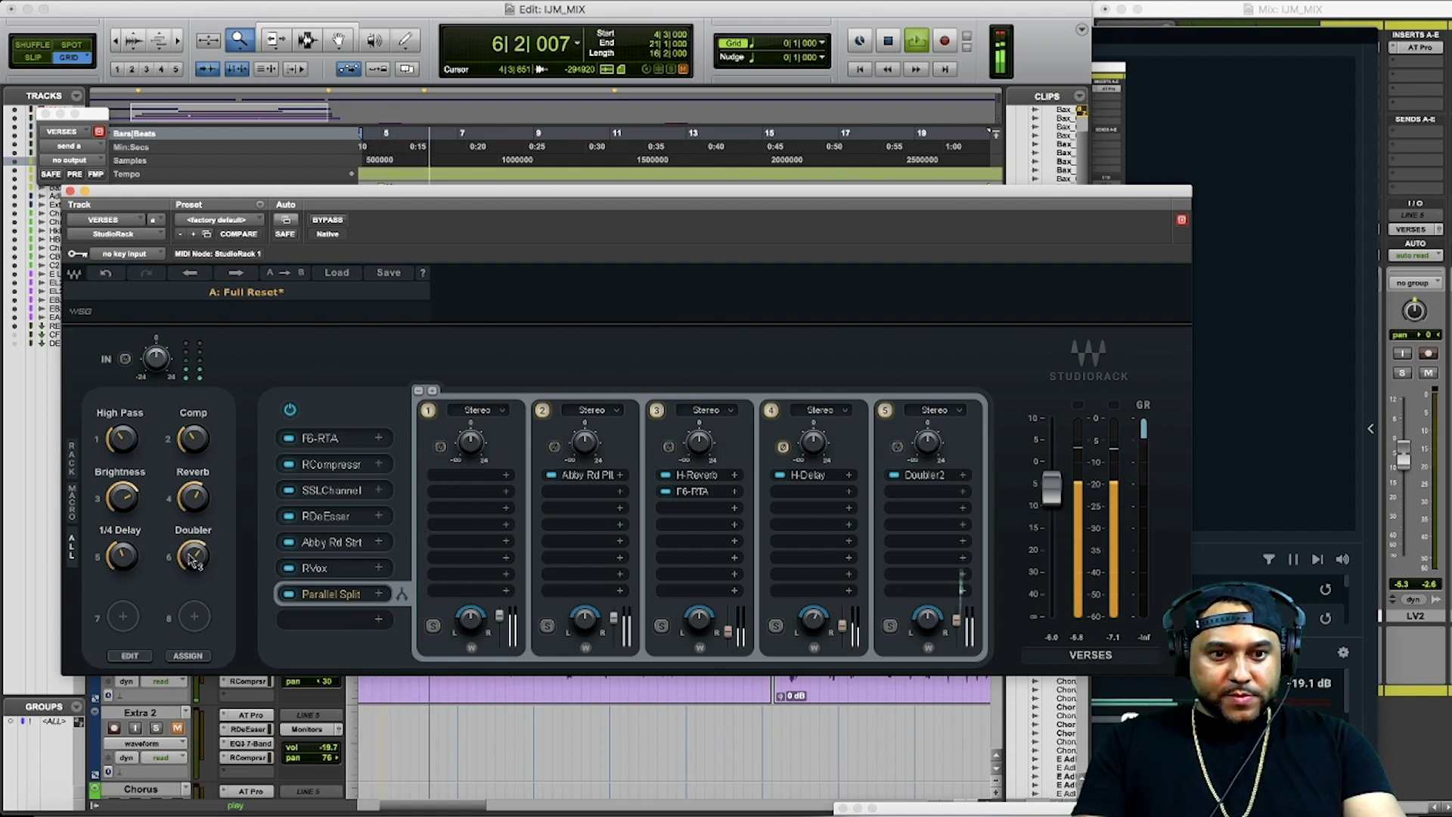
Step: Lower the Doubler macro to slightly below -8.2 during playback, checking the Doubler2 plugin's settings along the way, and stop playback
mouse_move(193, 556)
left_mouse_down()
mouse_move(193, 586)
mouse_move(193, 558)
left_mouse_up()
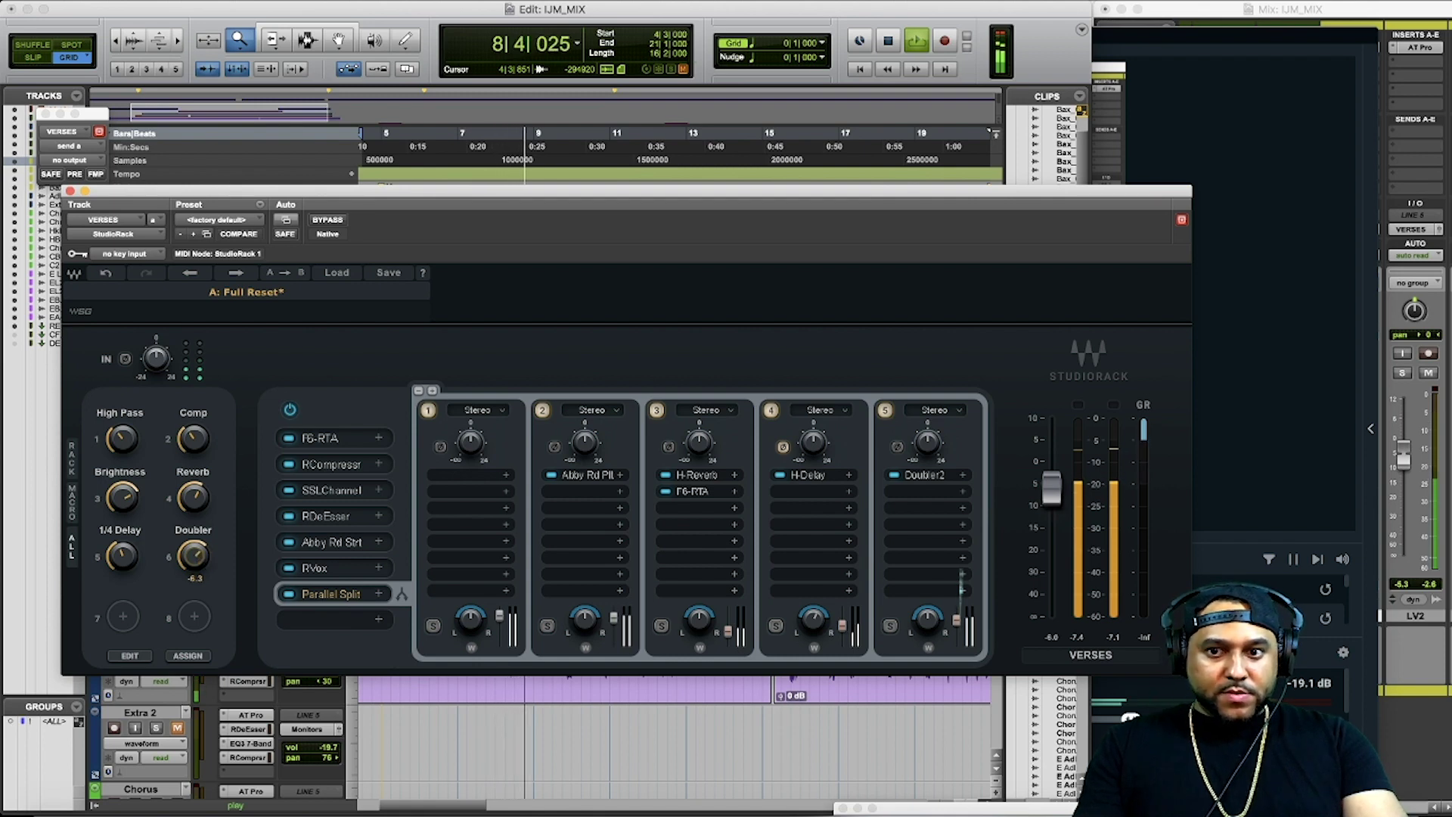
left_click(924, 474)
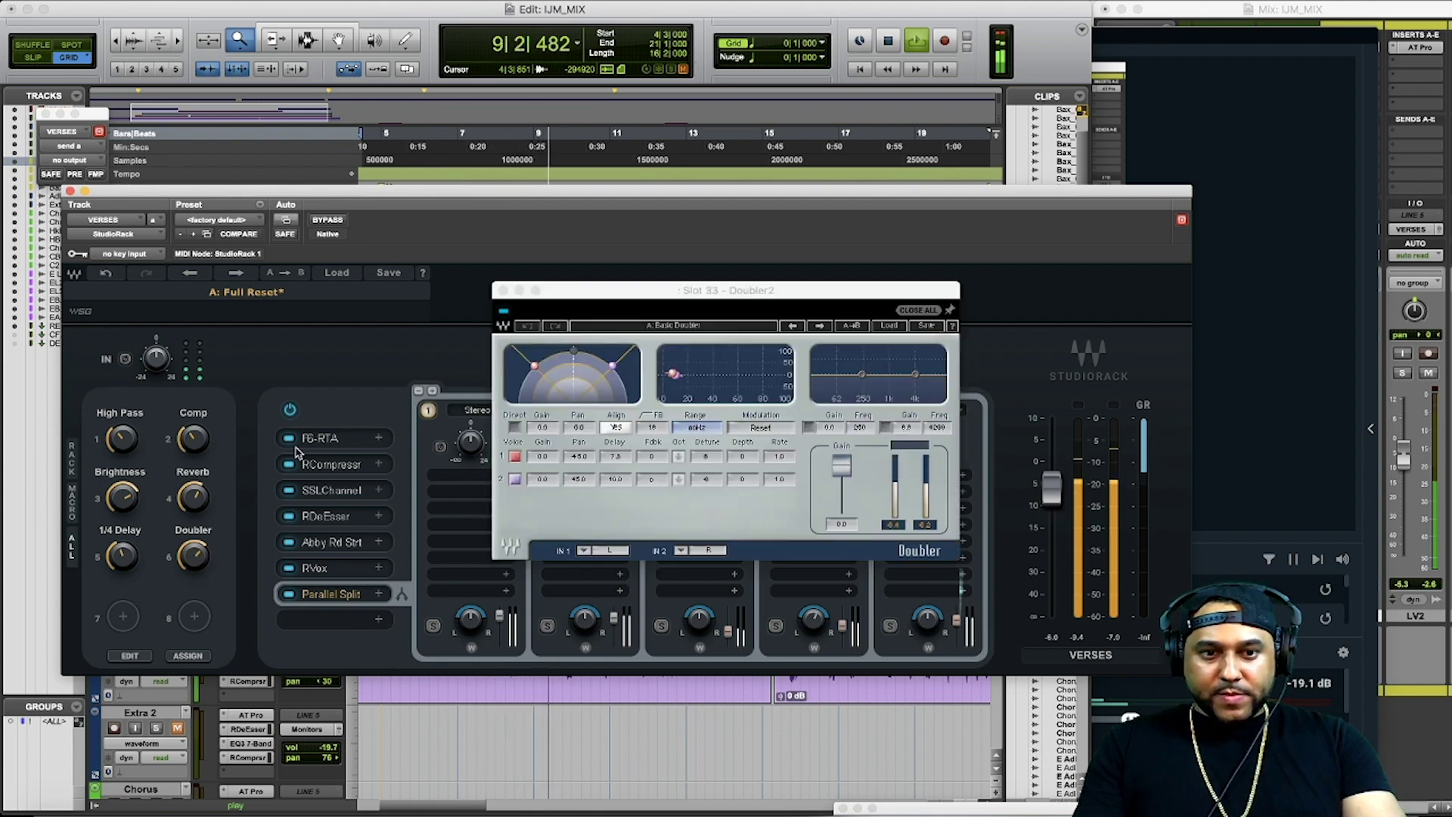
left_click(502, 290)
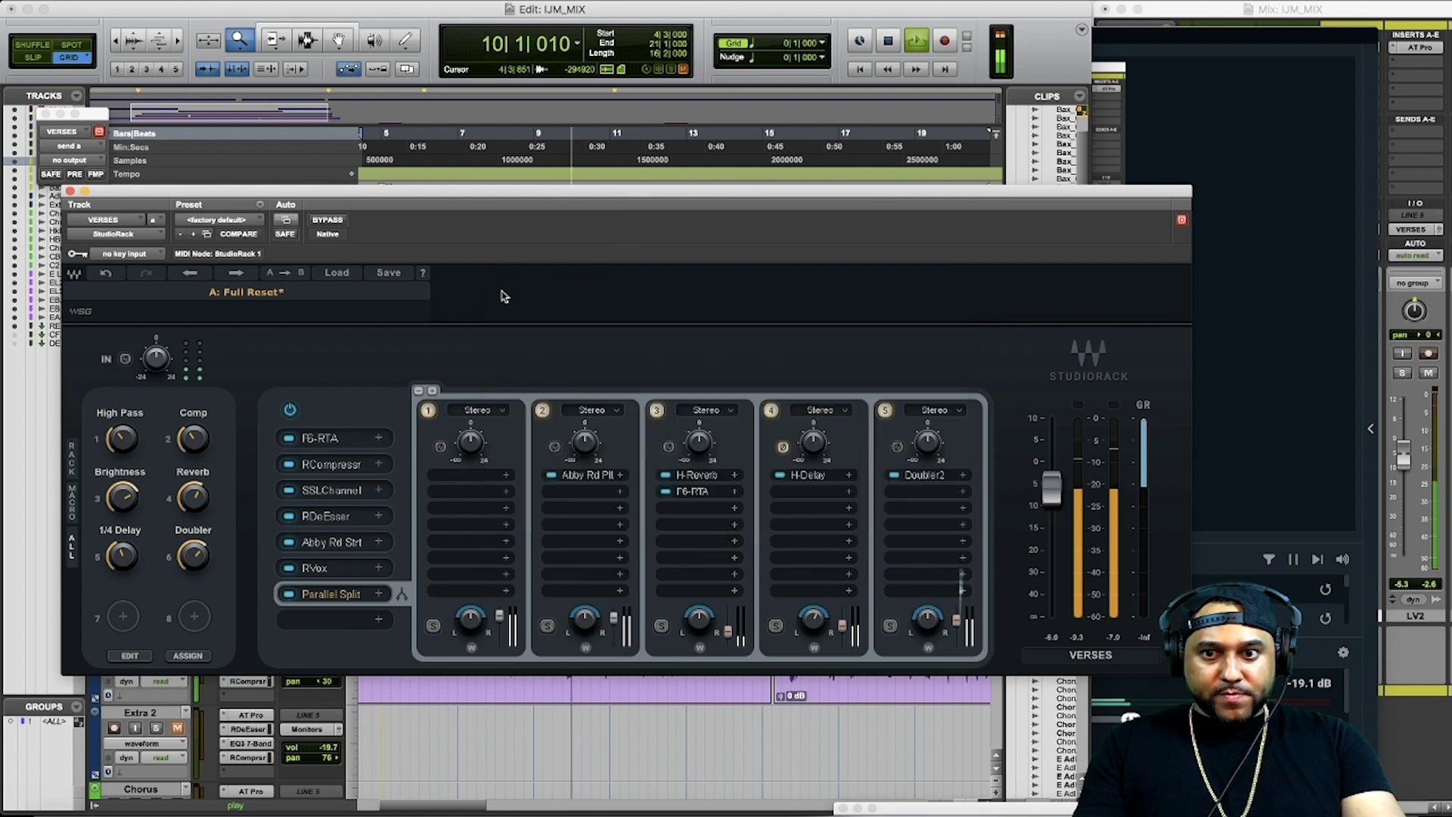
mouse_move(193, 556)
left_mouse_down()
mouse_move(192, 599)
mouse_move(192, 575)
left_mouse_up()
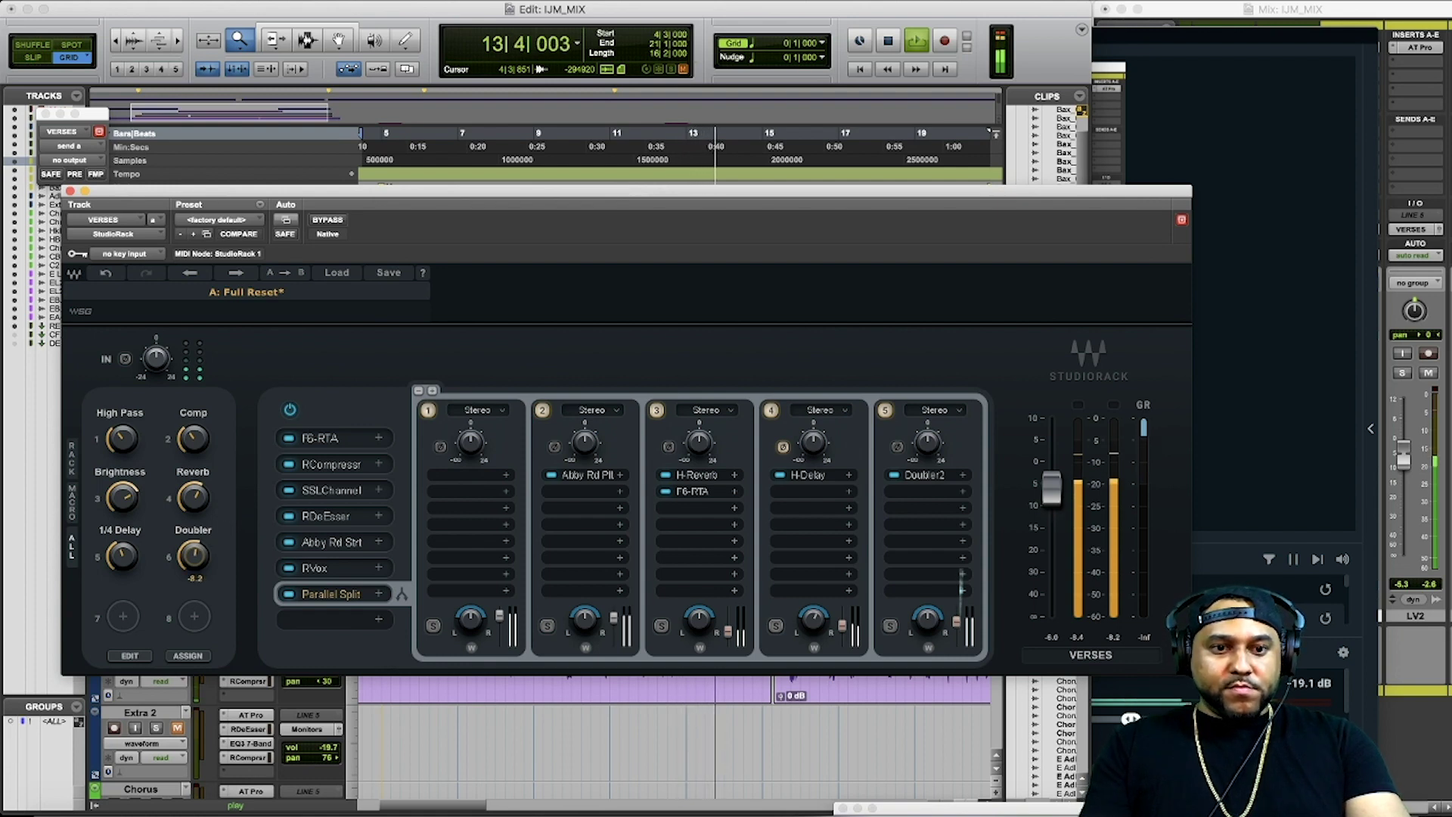
left_click_drag(193, 557, 193, 565)
key("space")
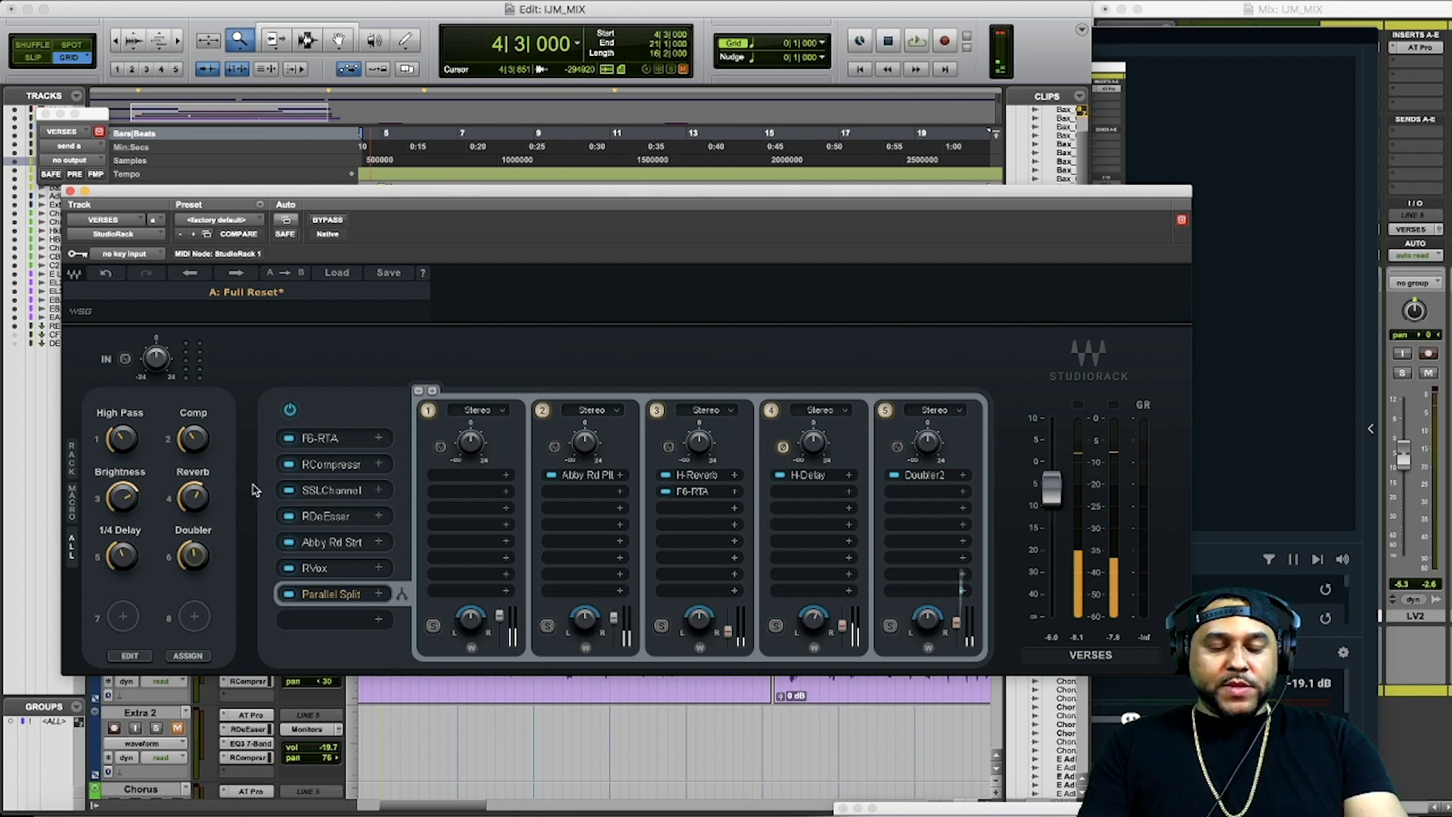
Step: Assign the Parallel Split's Rack 2 Output to macro 7
left_click(127, 622)
mouse_move(212, 729)
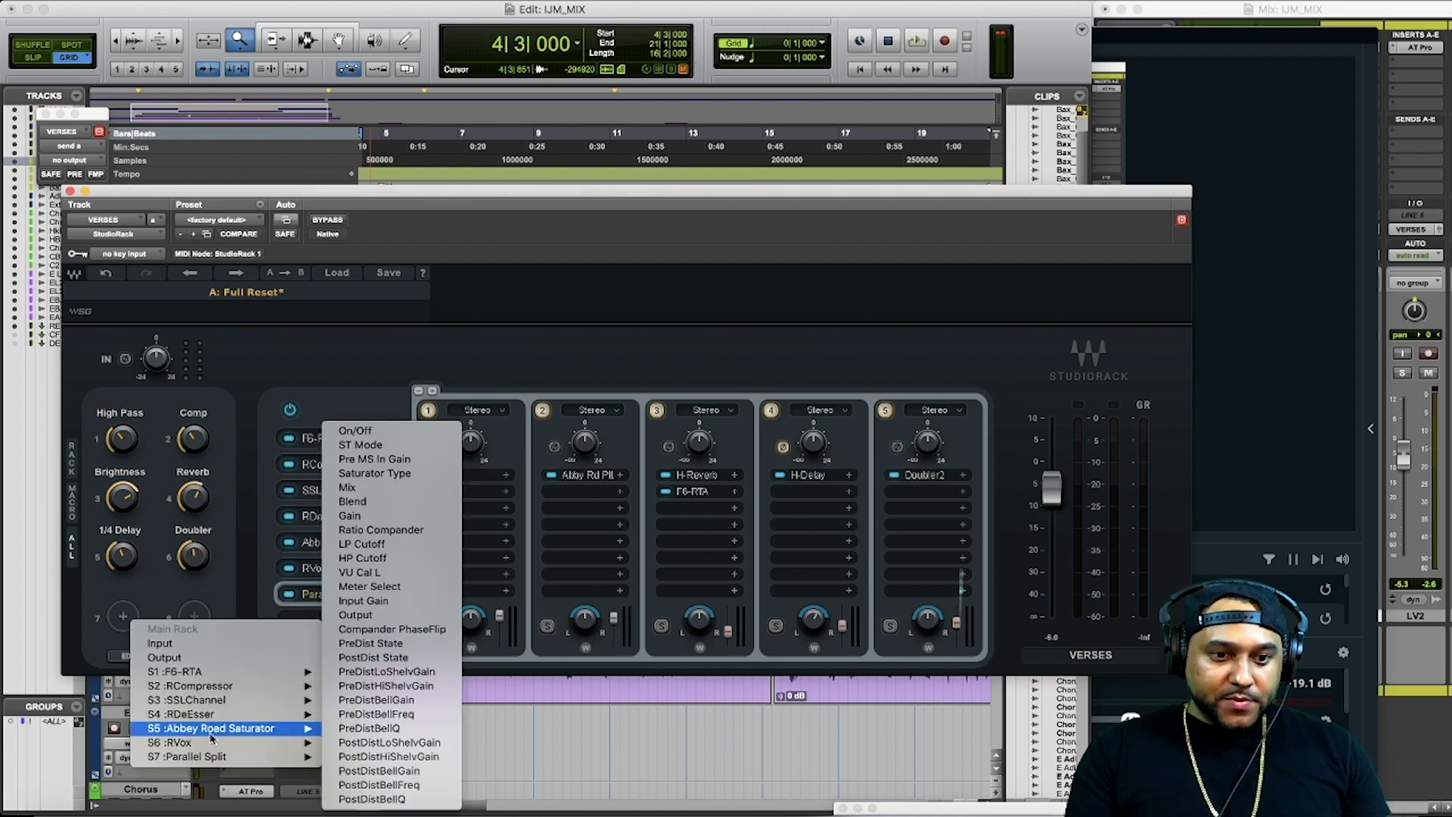
mouse_move(212, 757)
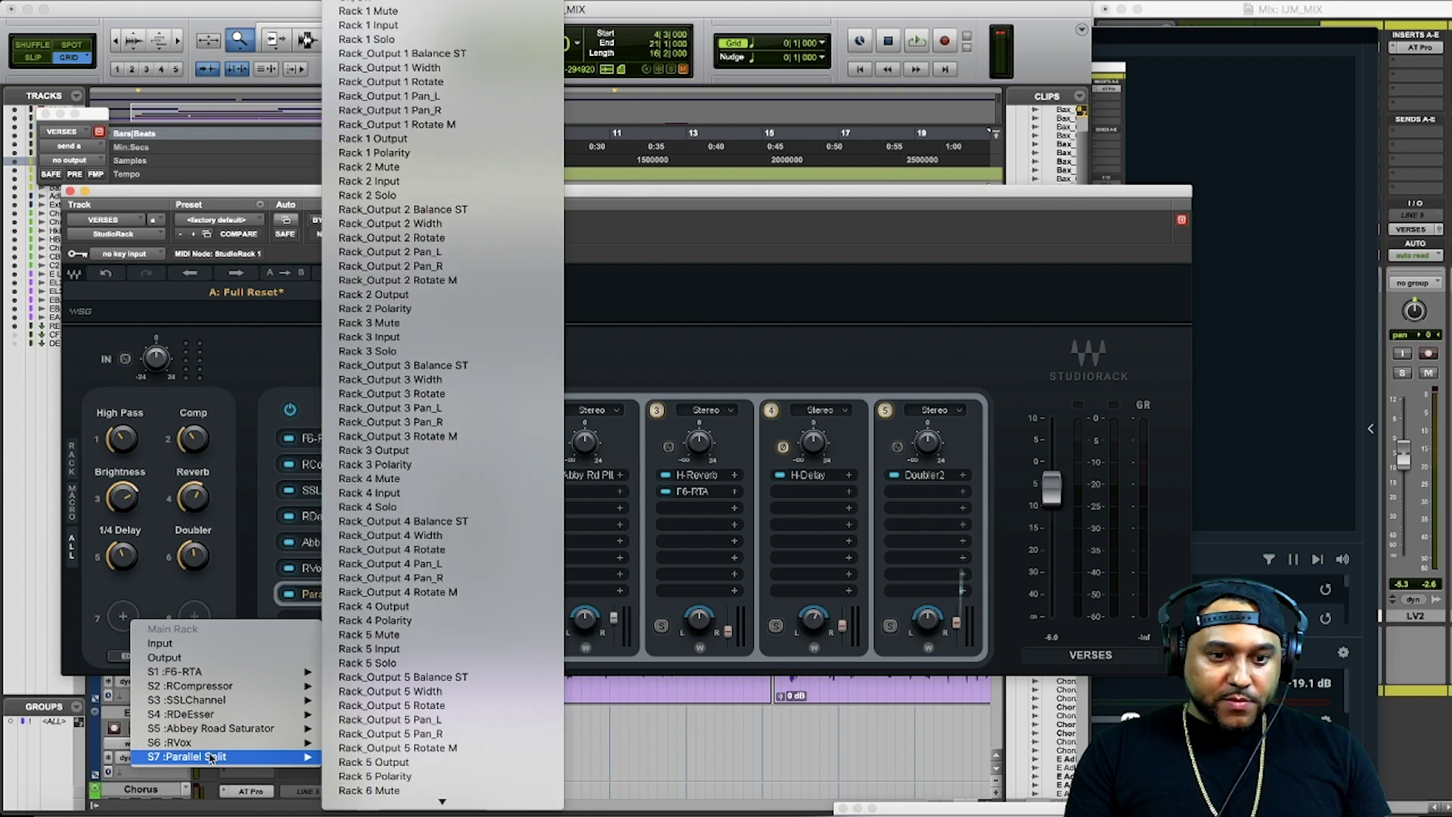
left_click(368, 296)
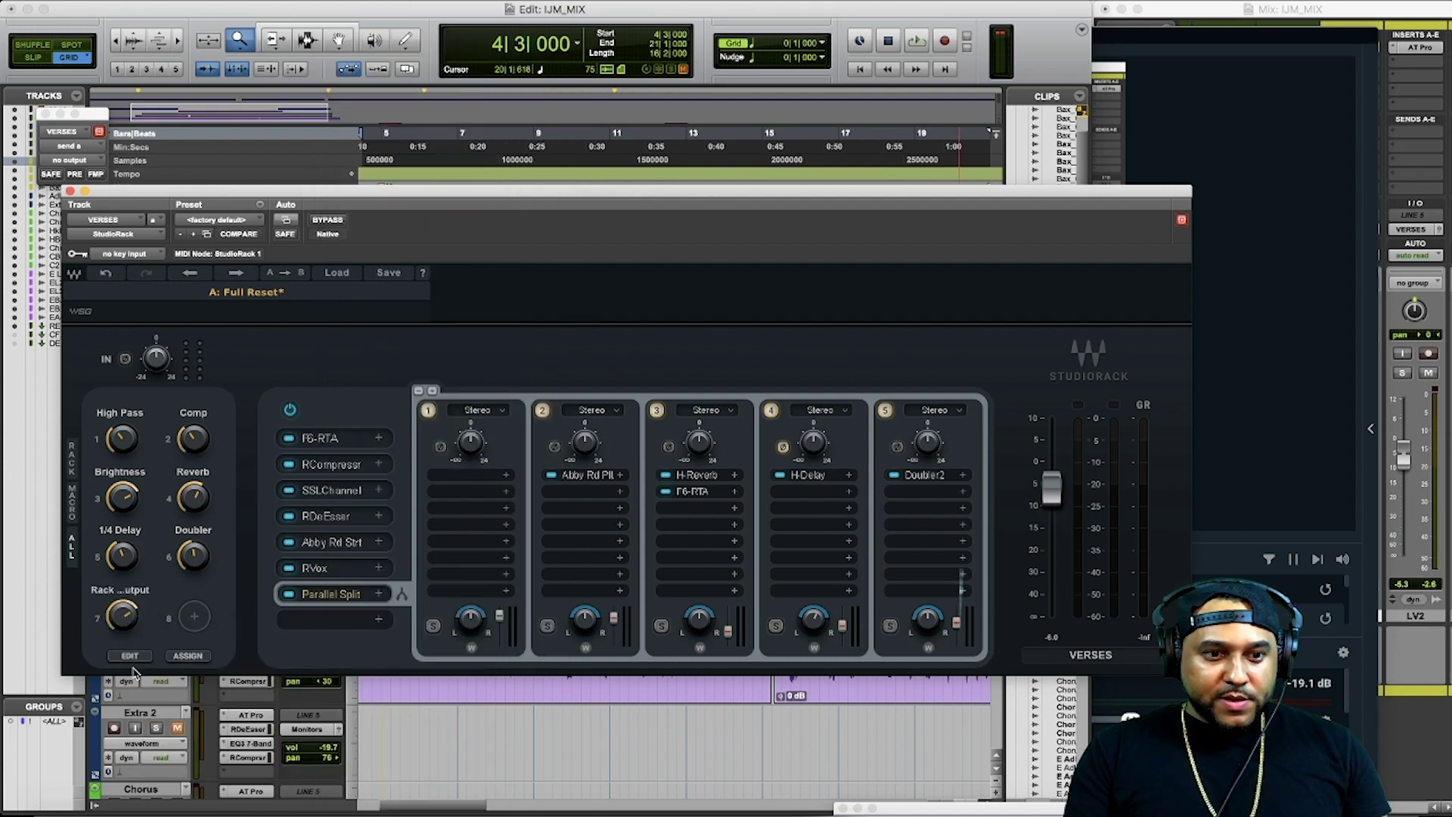
Step: Set macro 7's control range to a minimum of -18 and a maximum of 0, and close the macro range editor
left_click(133, 656)
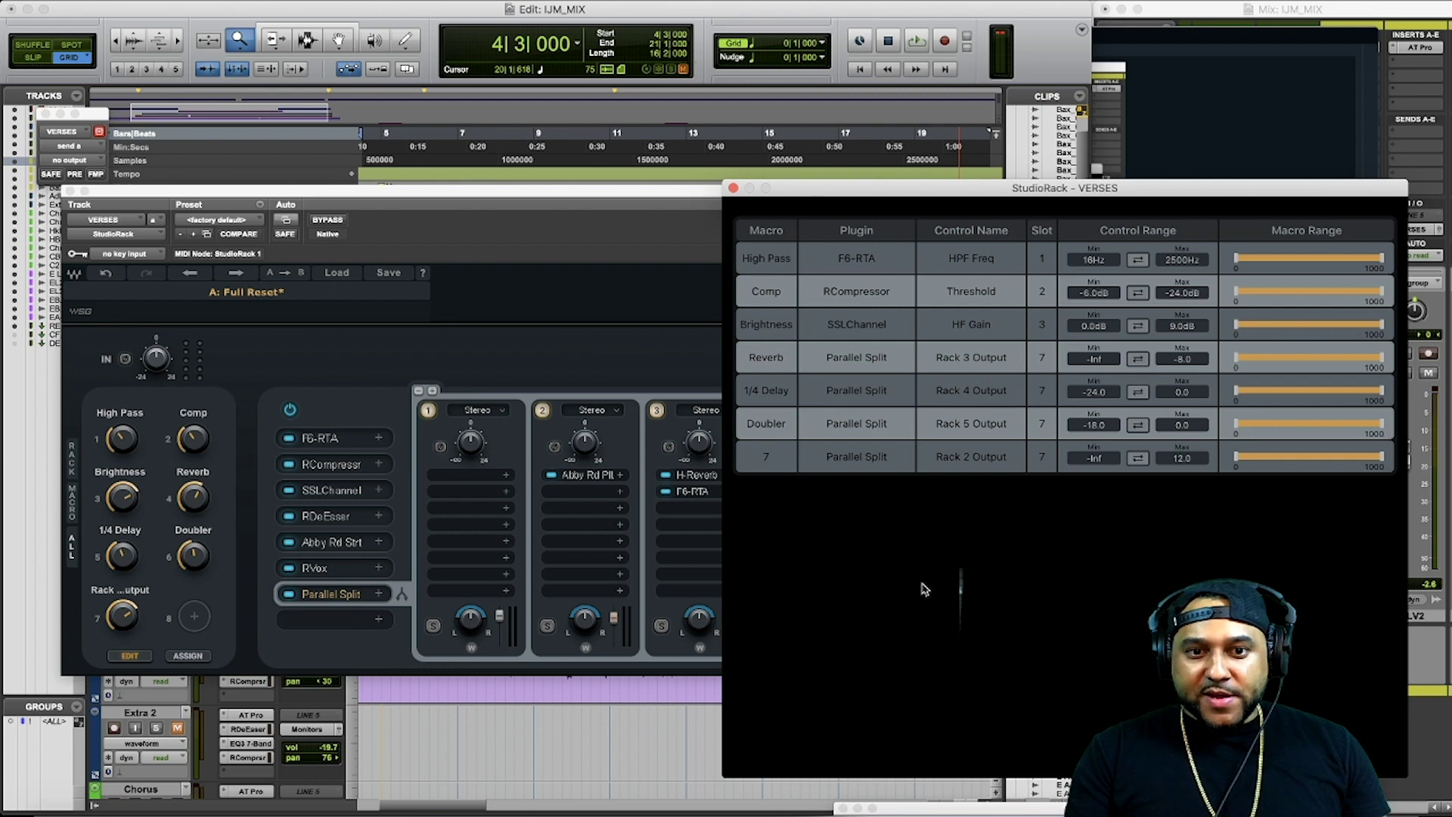
left_click(1093, 458)
type("-18")
key("Tab")
type("0")
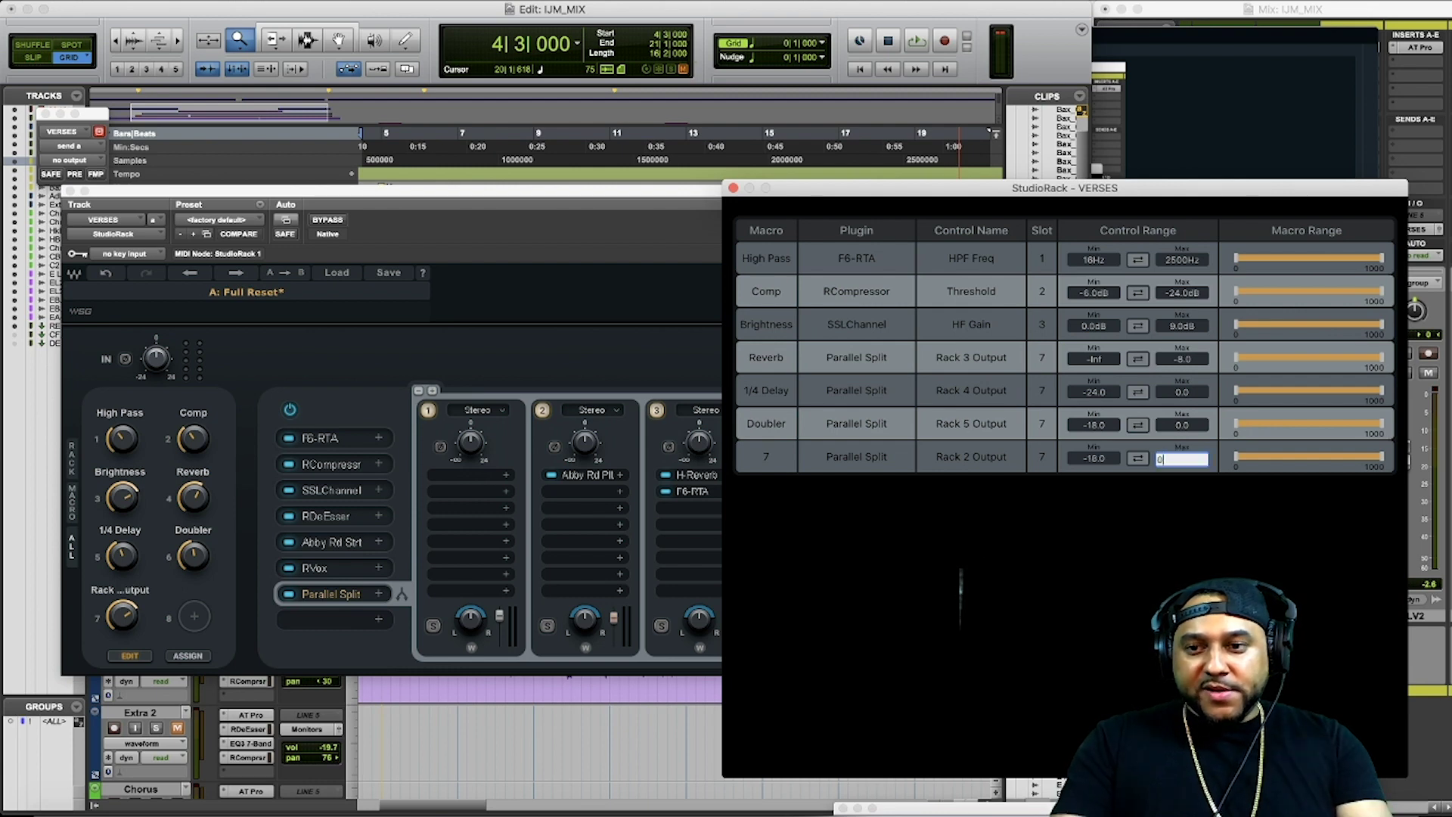
key("Return")
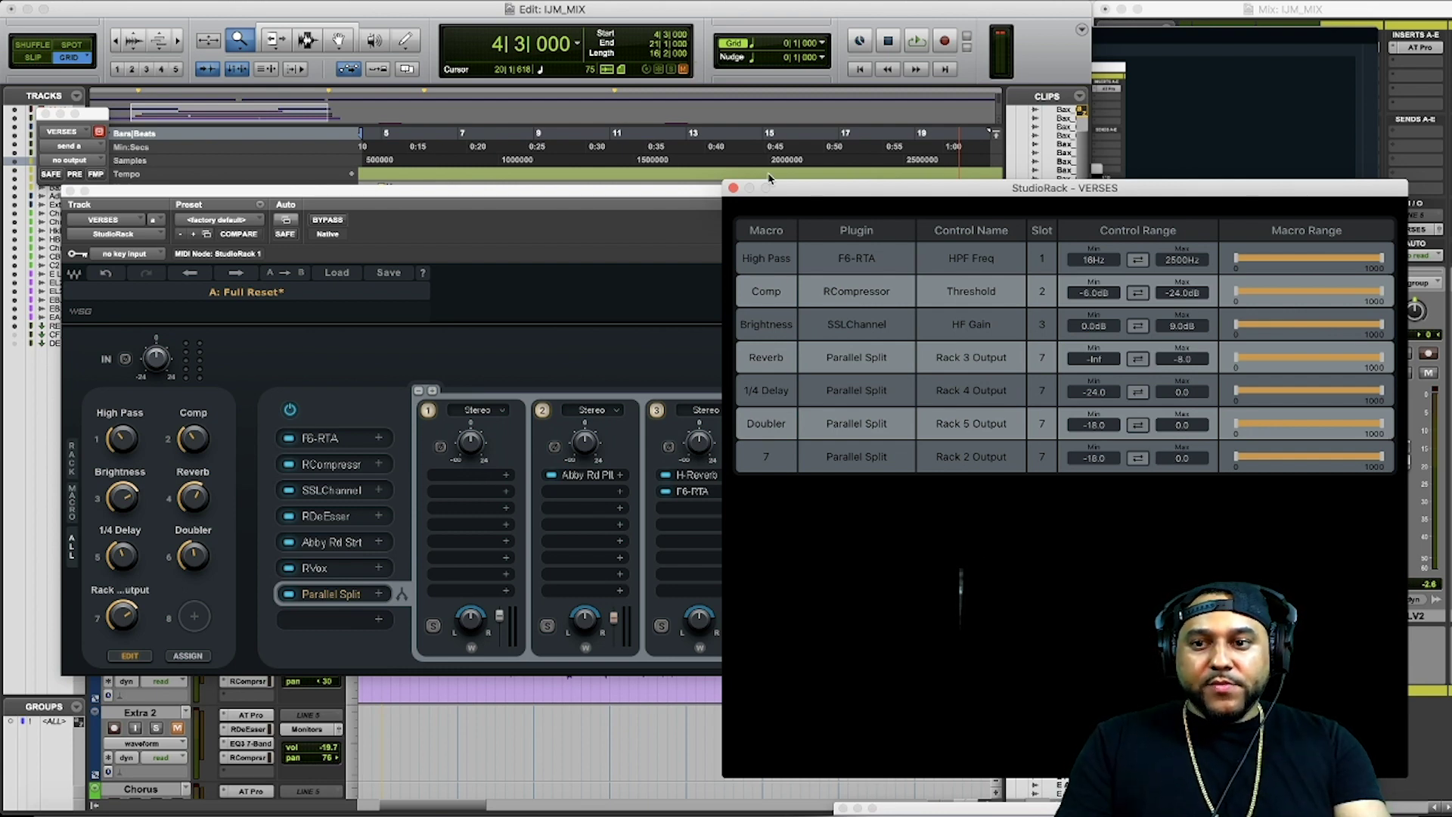
left_click(733, 188)
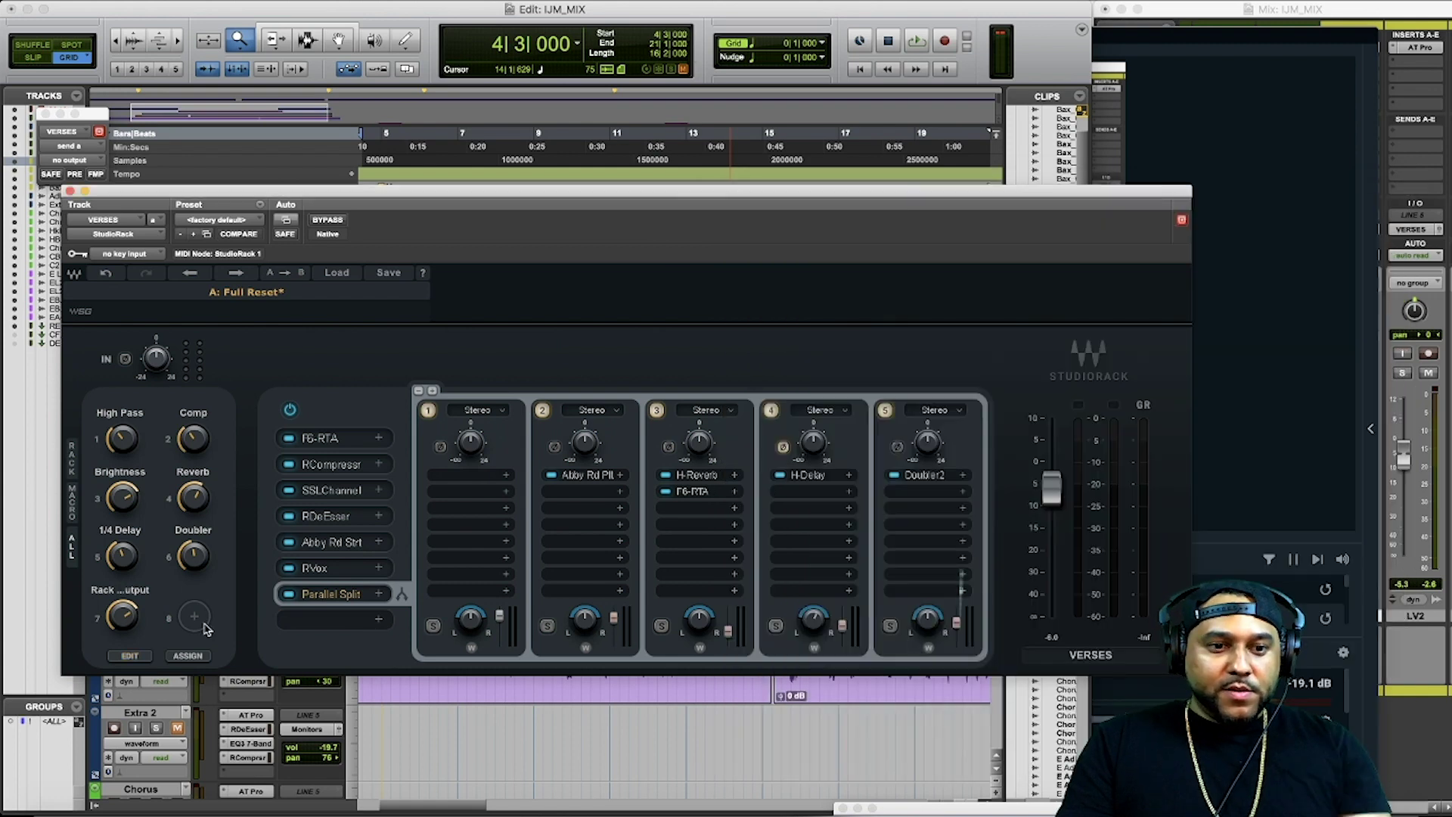
Step: Play the verse, lower macro 7 to taste while listening, and stop playback
key("space")
mouse_move(121, 615)
left_mouse_down()
mouse_move(122, 636)
mouse_move(121, 602)
mouse_move(122, 615)
left_mouse_up()
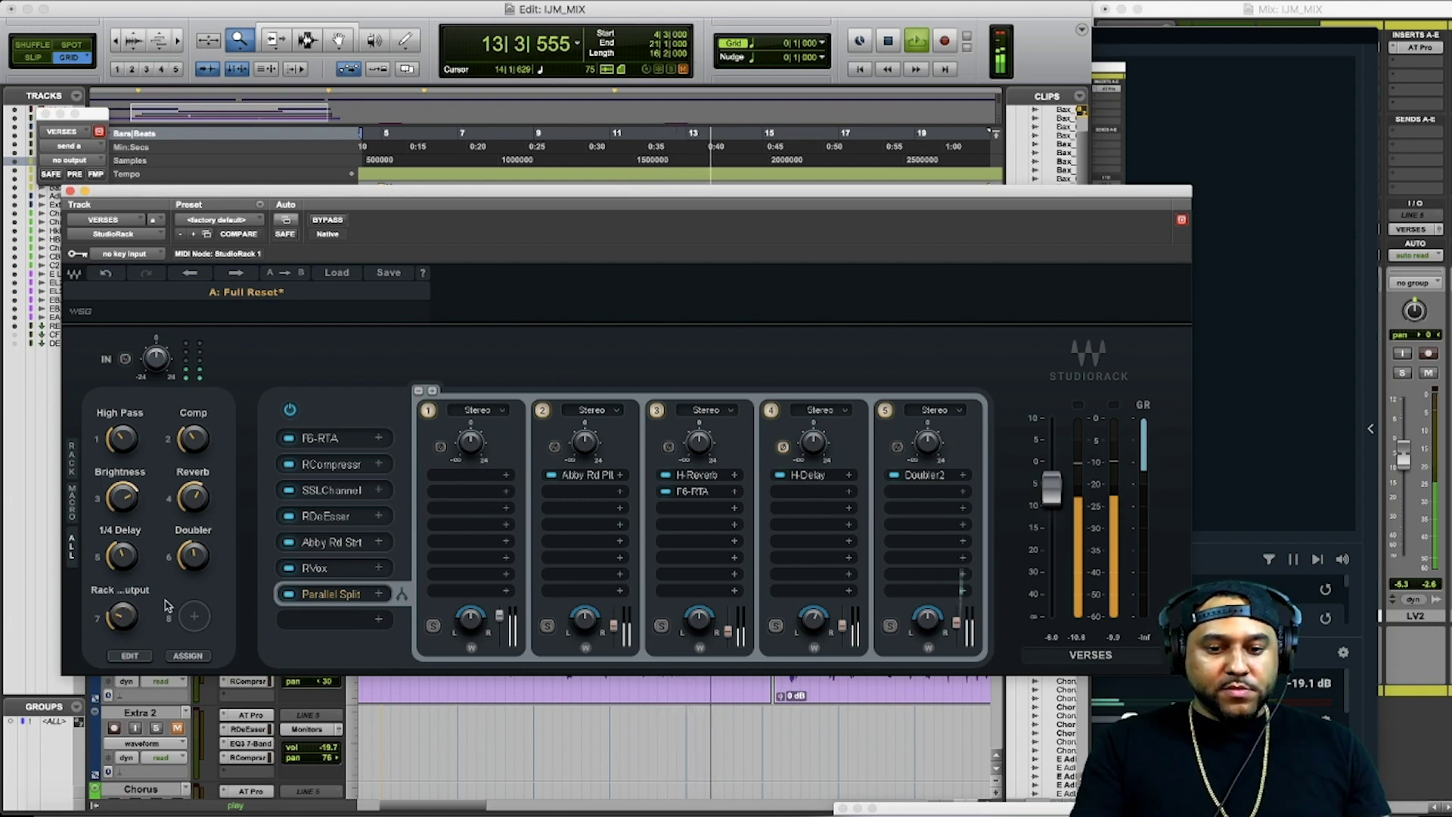
key("space")
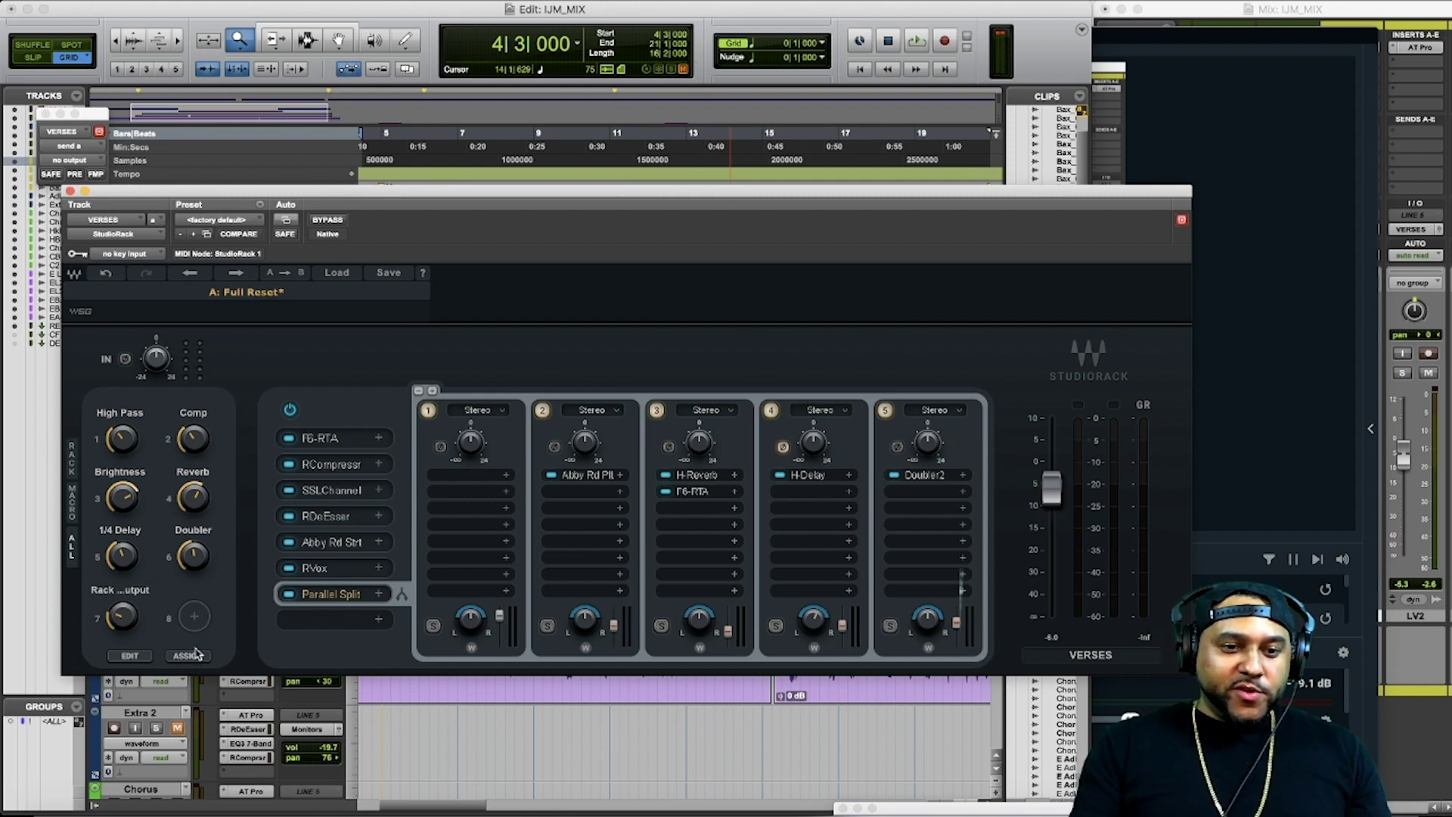
Step: Assign RVox's Compression to macro 8 and rename the macro RVOX
left_click(193, 619)
mouse_move(262, 740)
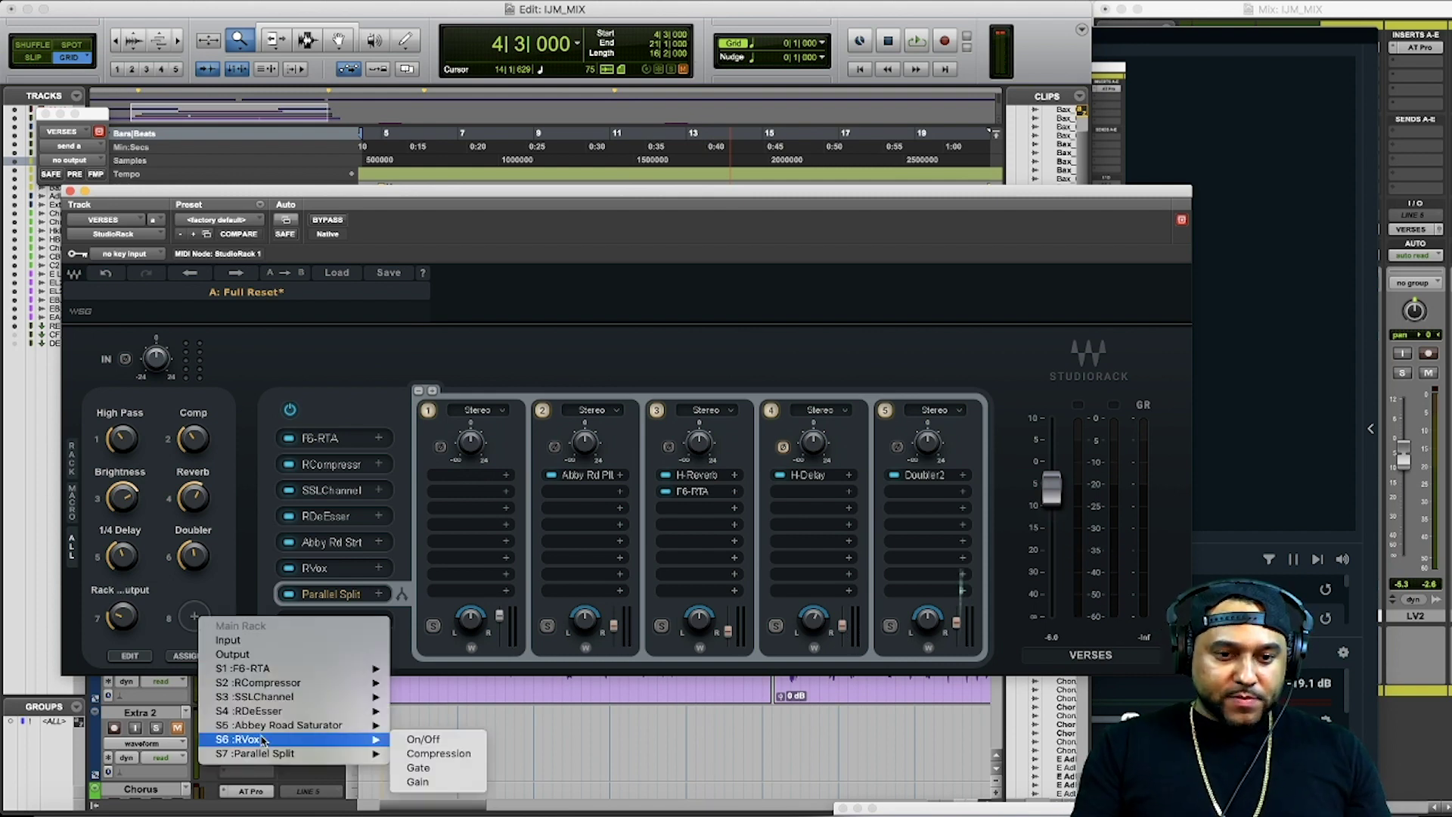
left_click(420, 753)
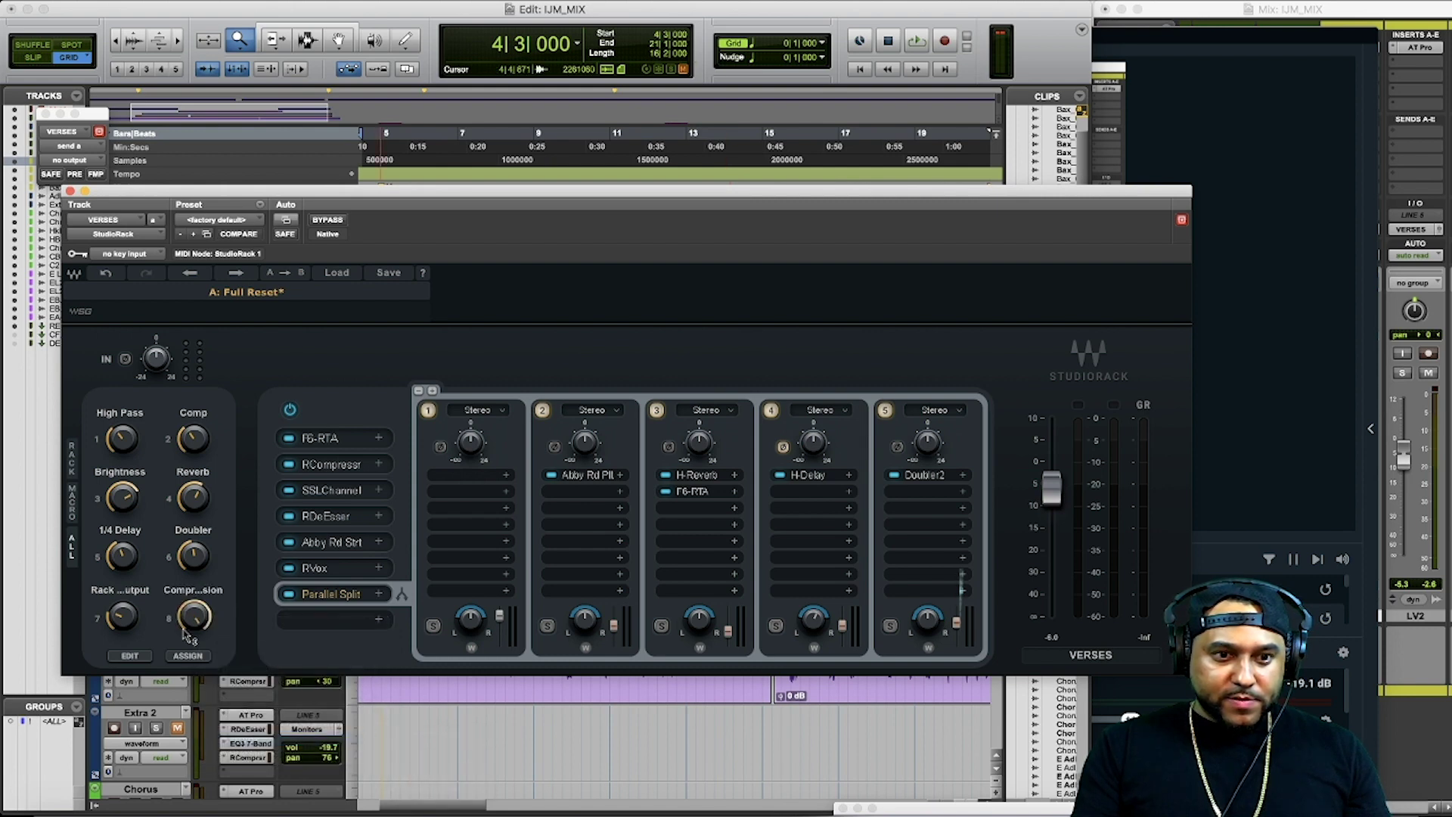
type("RVOX")
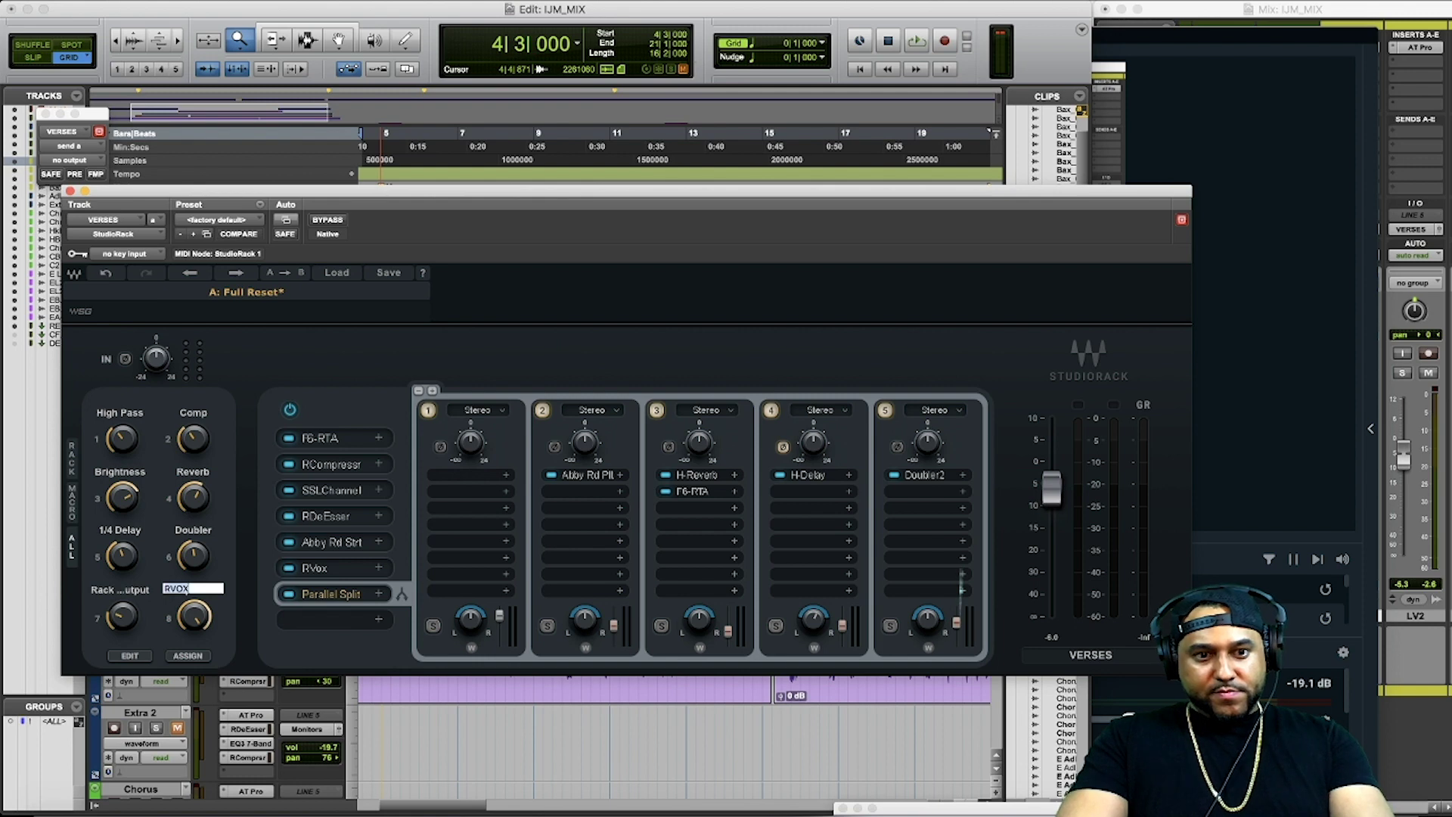
key("Return")
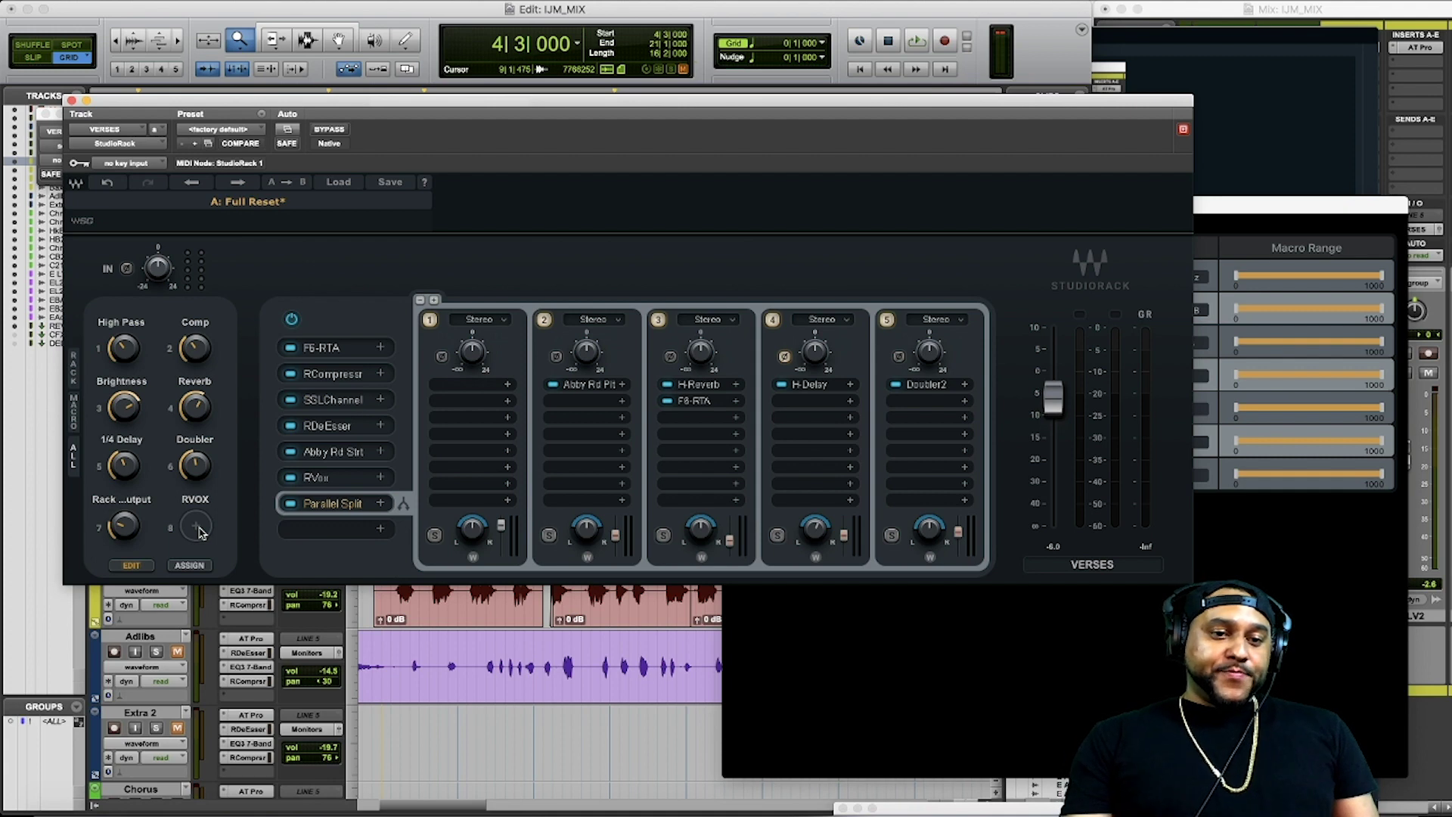
Step: Assign RVox's Compression to the emptied RVOX macro again
left_click(198, 529)
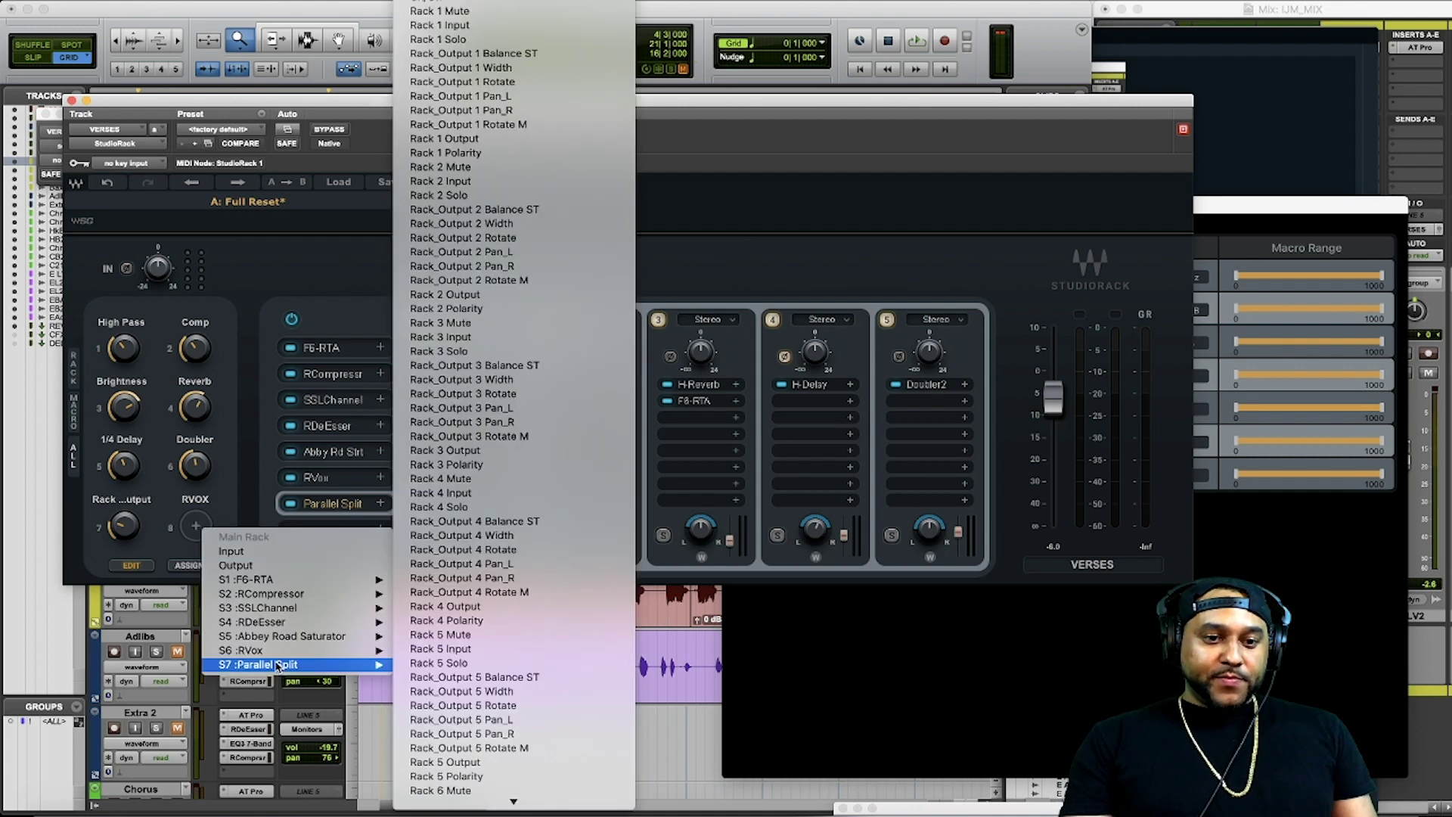
mouse_move(284, 651)
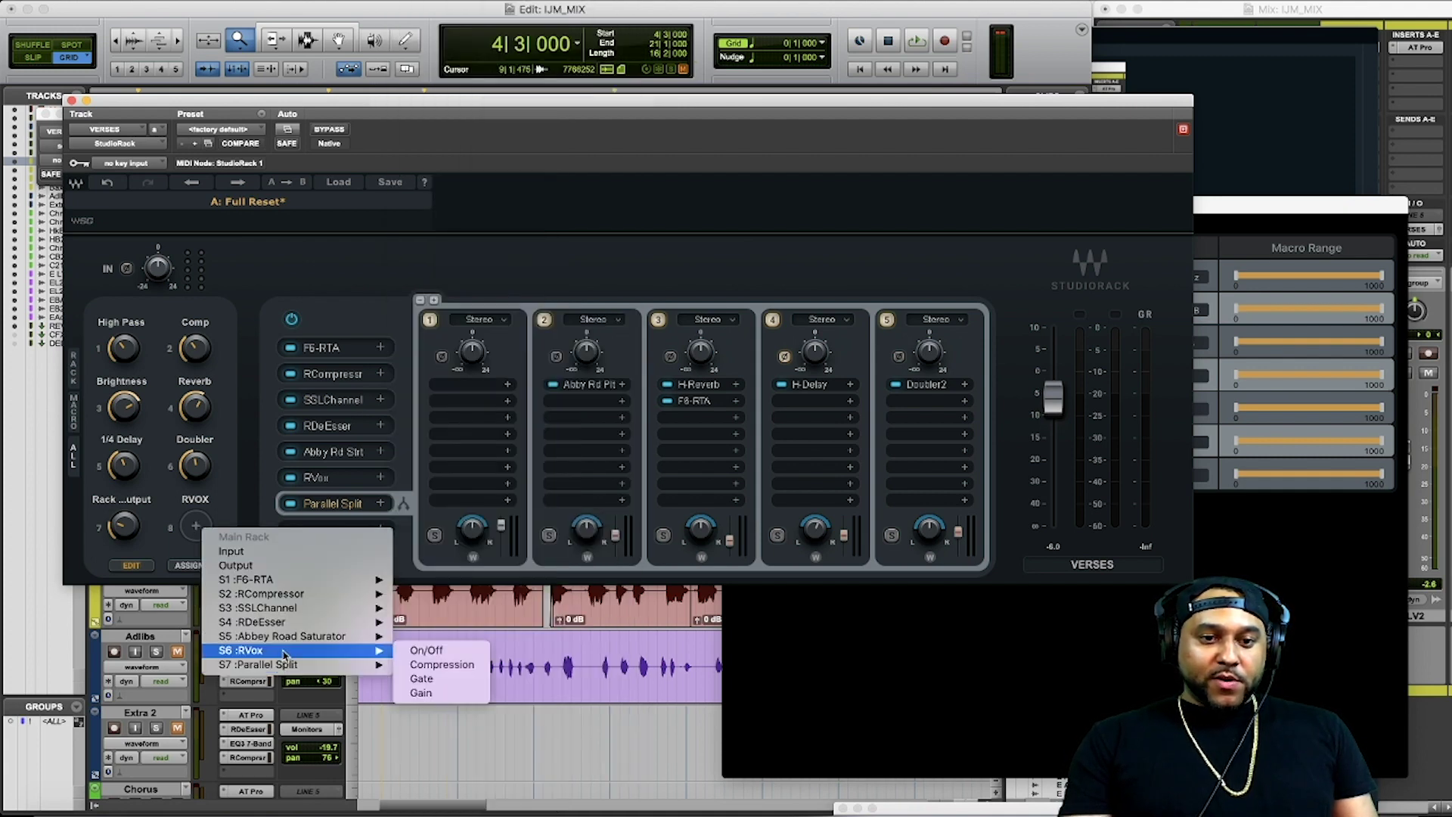
left_click(442, 664)
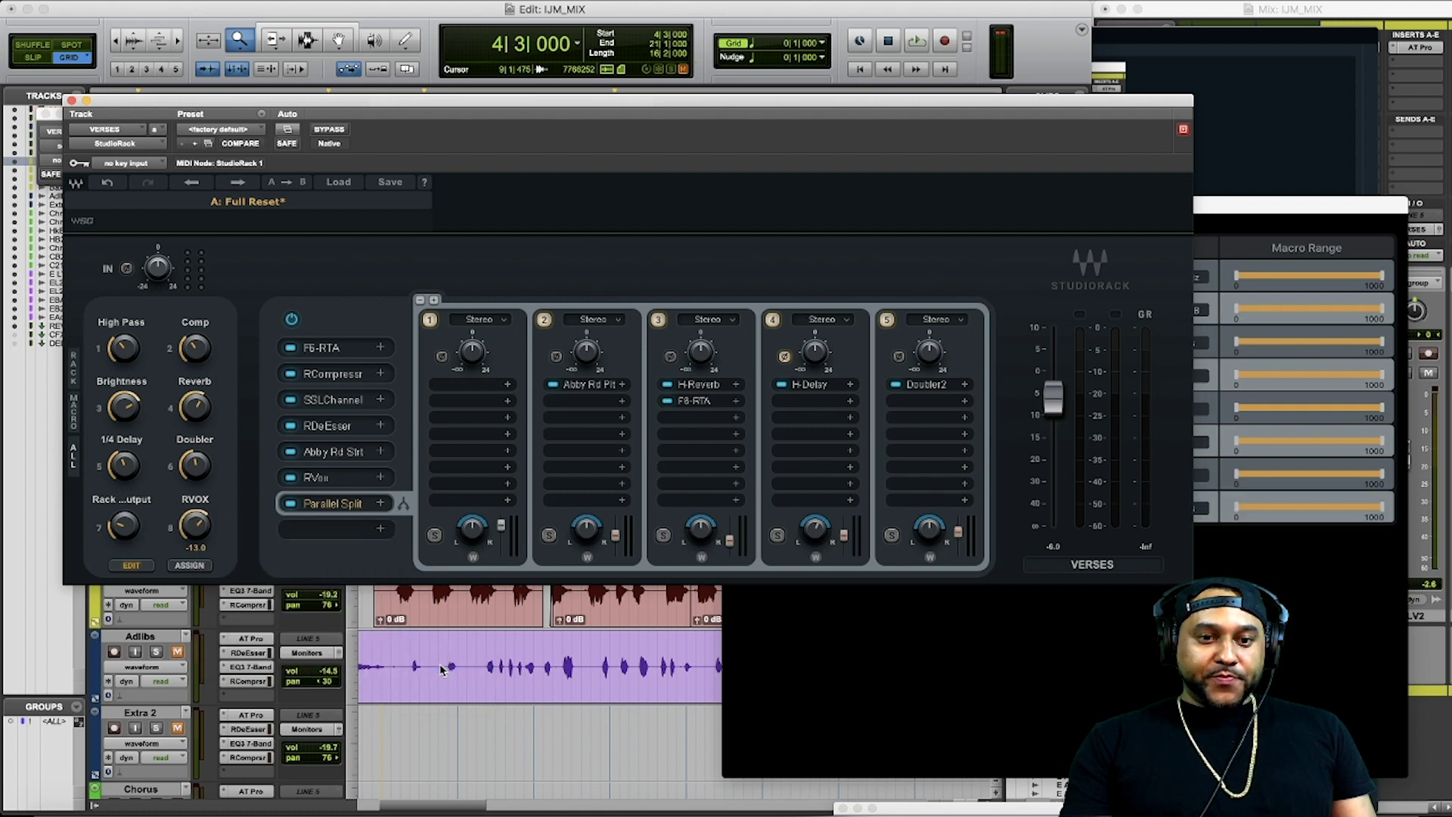
Step: Set the RVOX macro's Compression control range to a minimum of 0 dB and a maximum of -13 dB
left_click(1102, 510)
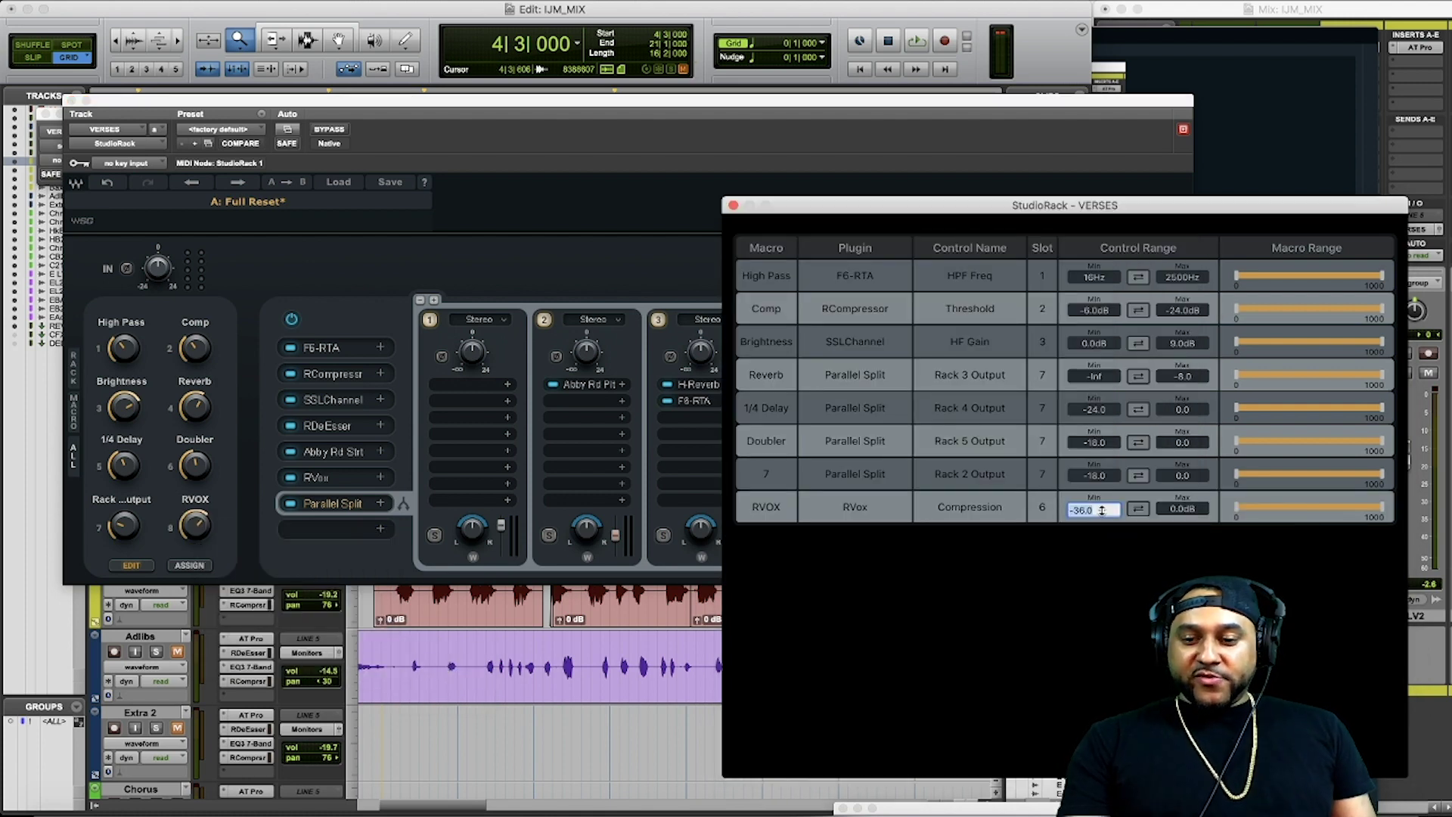
type("0")
key("Return")
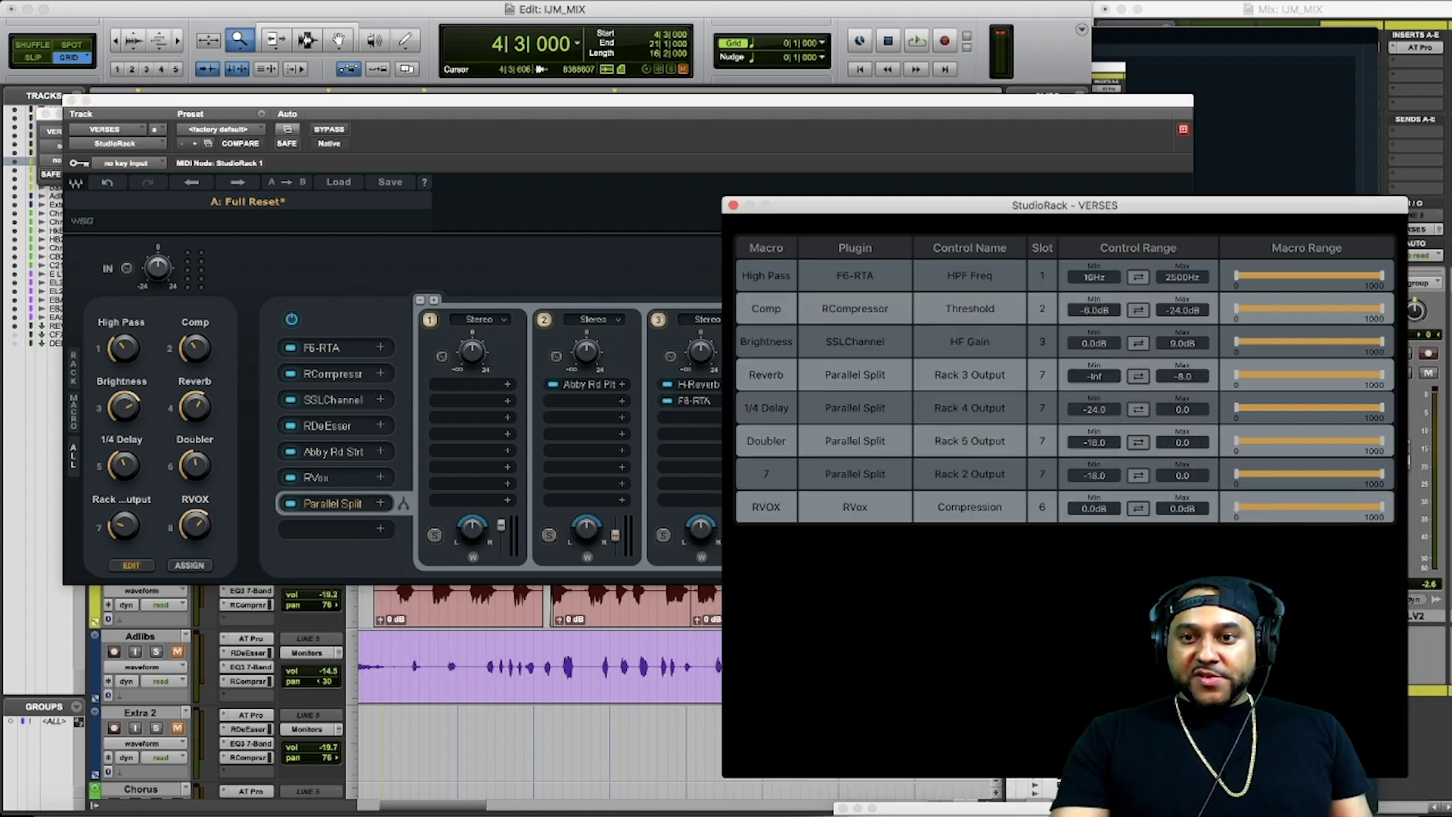
left_click(1189, 511)
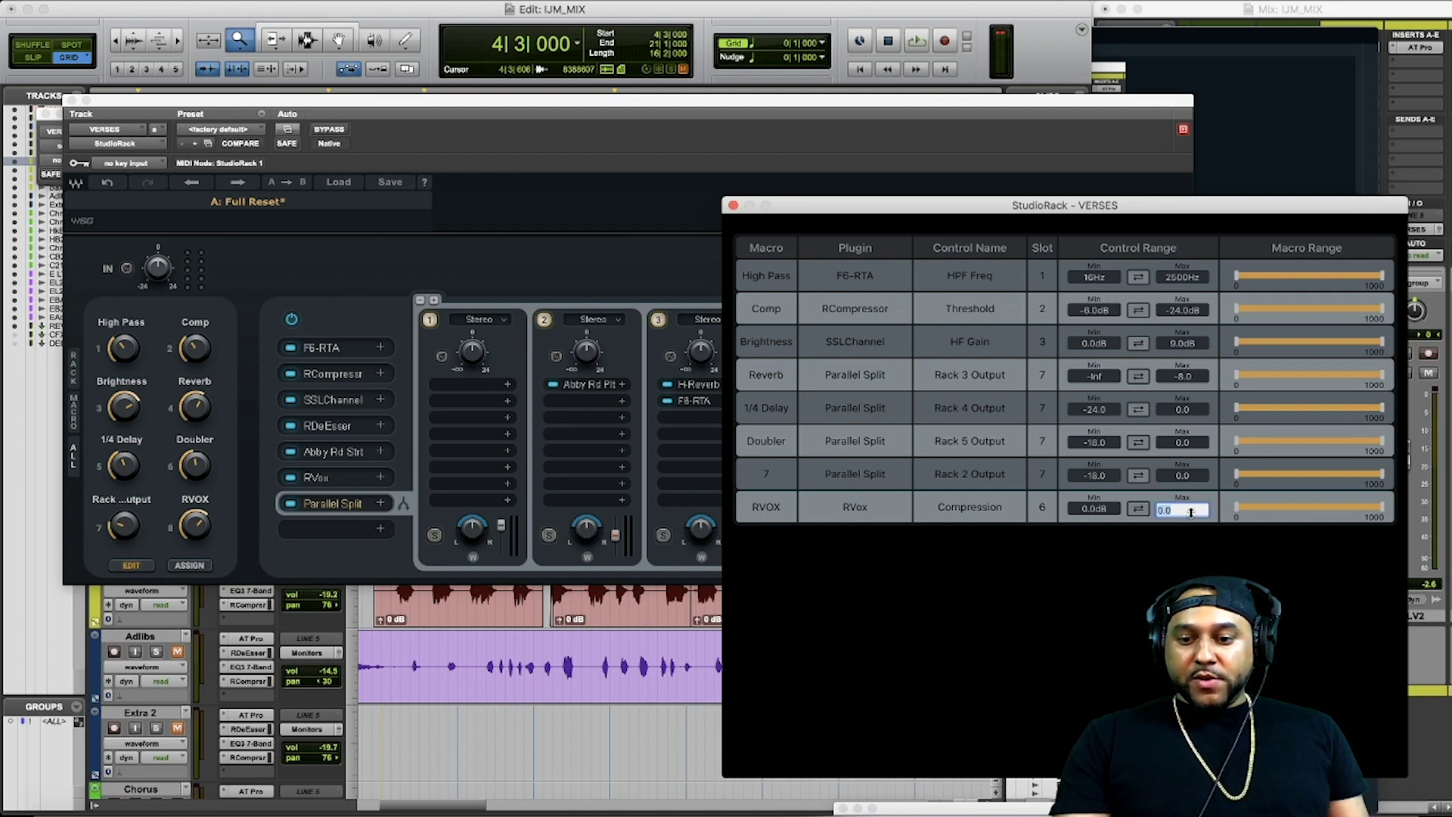
type("-13")
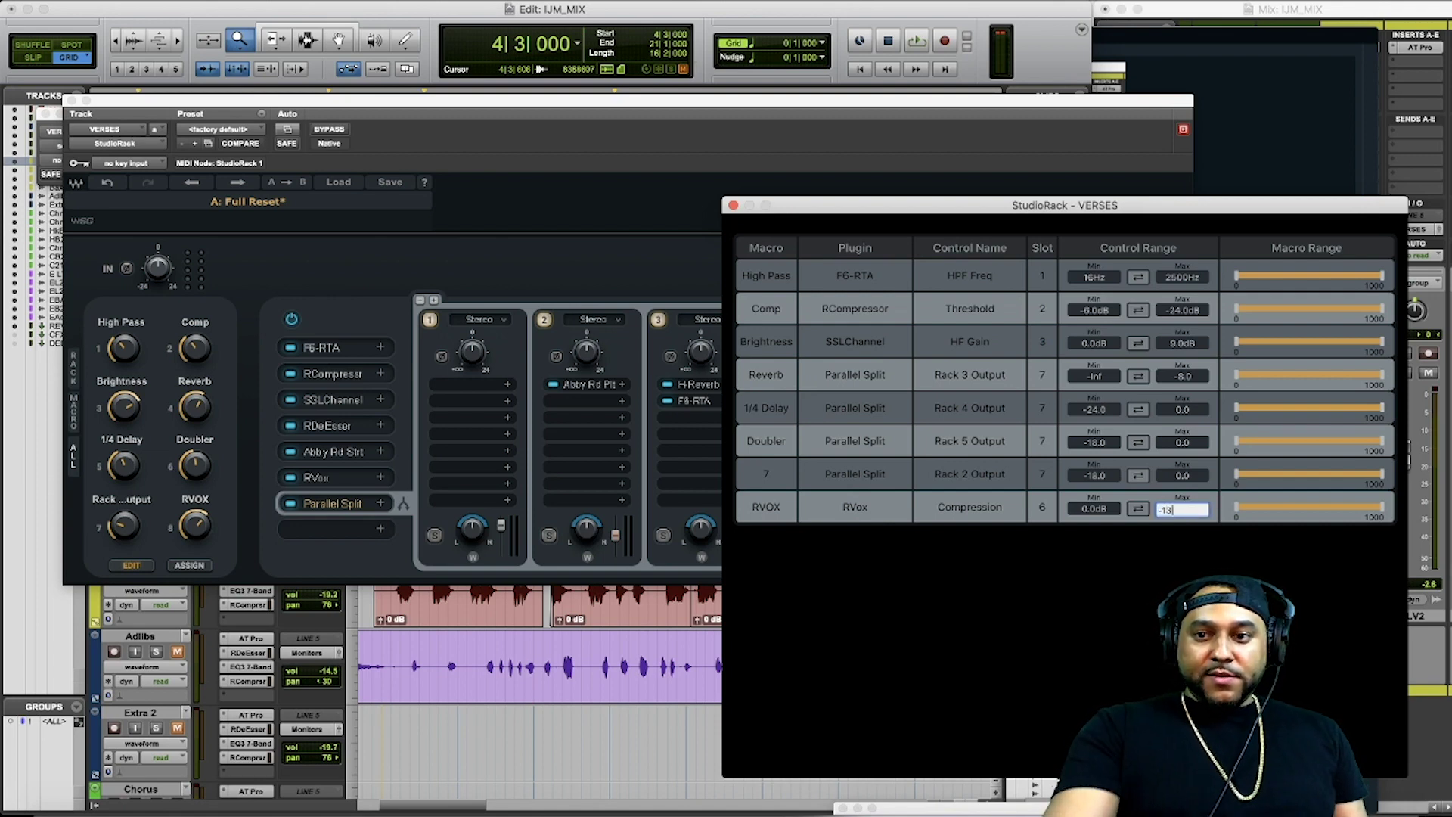
key("Return")
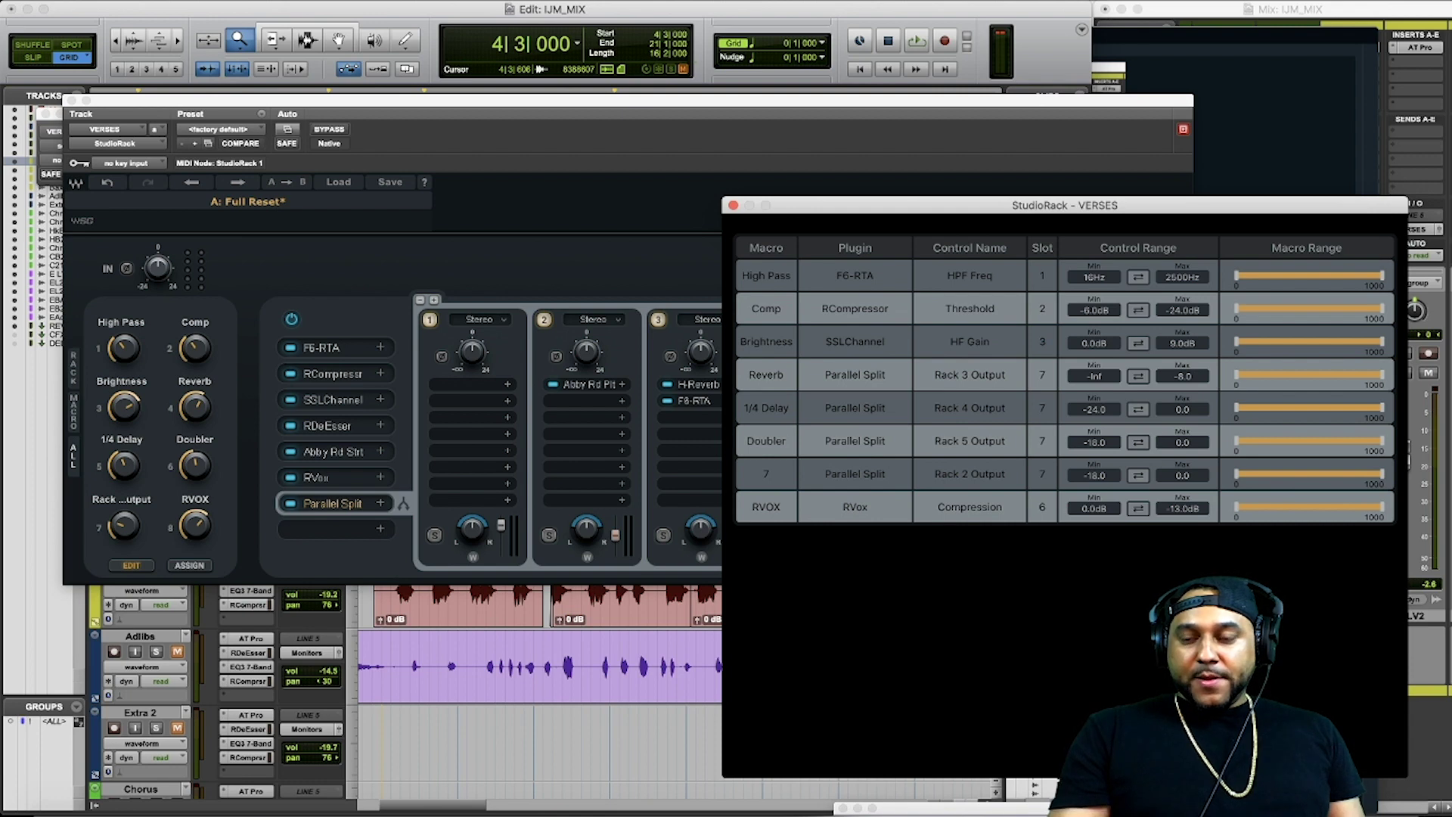
Step: Link the Gain fader of the RVox plugin to the RVOX macro as a second control, using assign mode
left_click(278, 569)
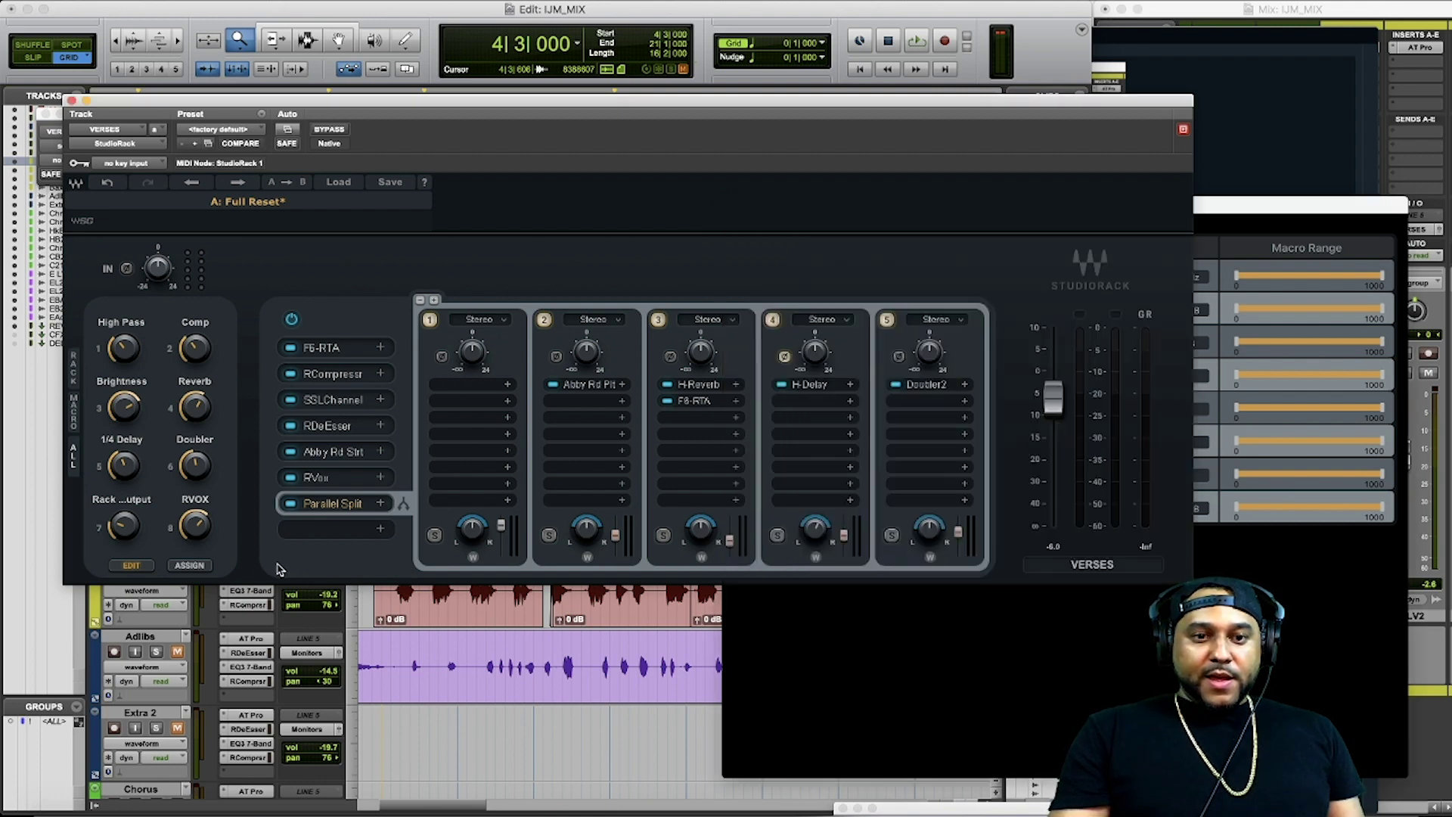
left_click(190, 566)
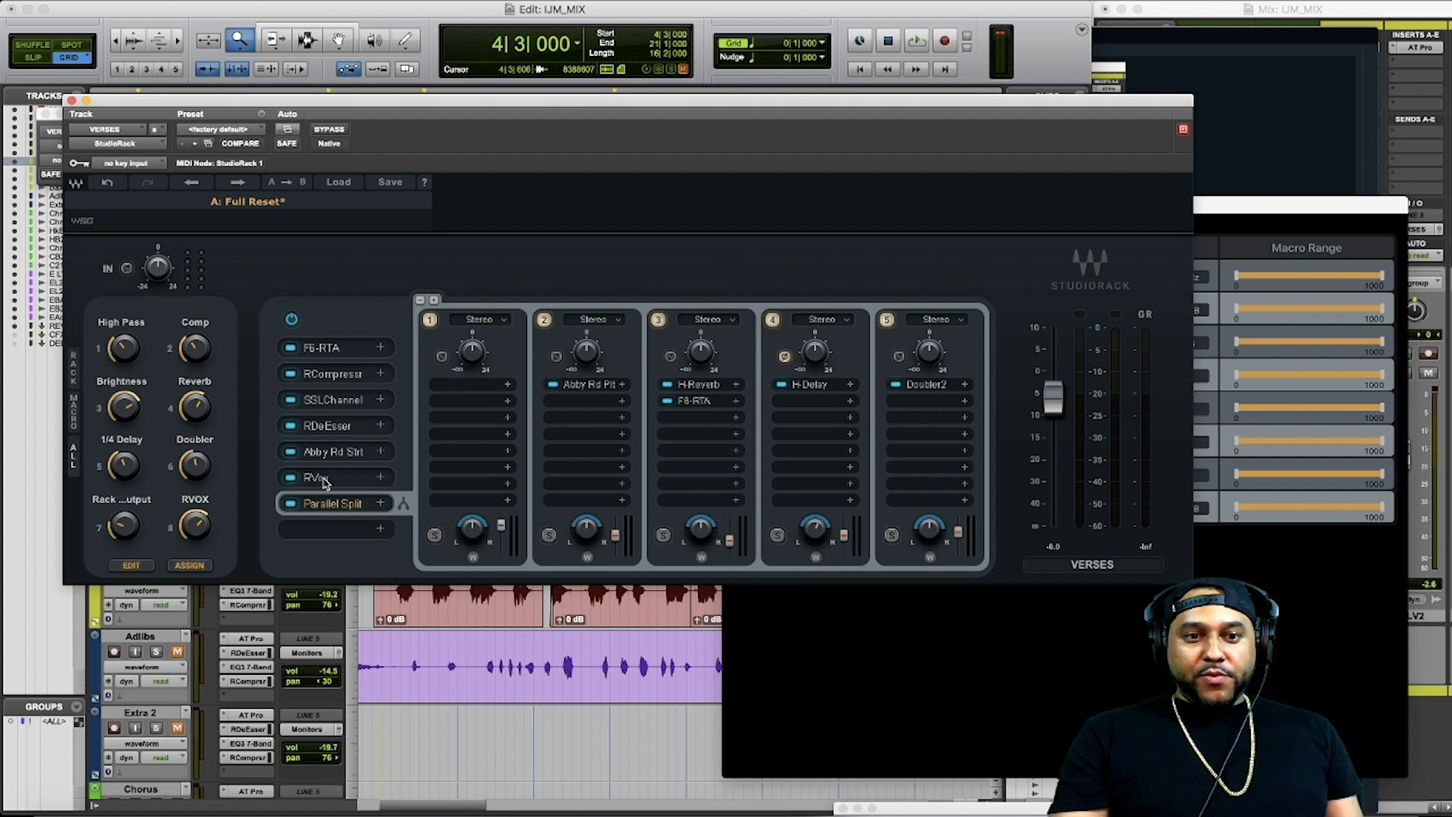
left_click(324, 480)
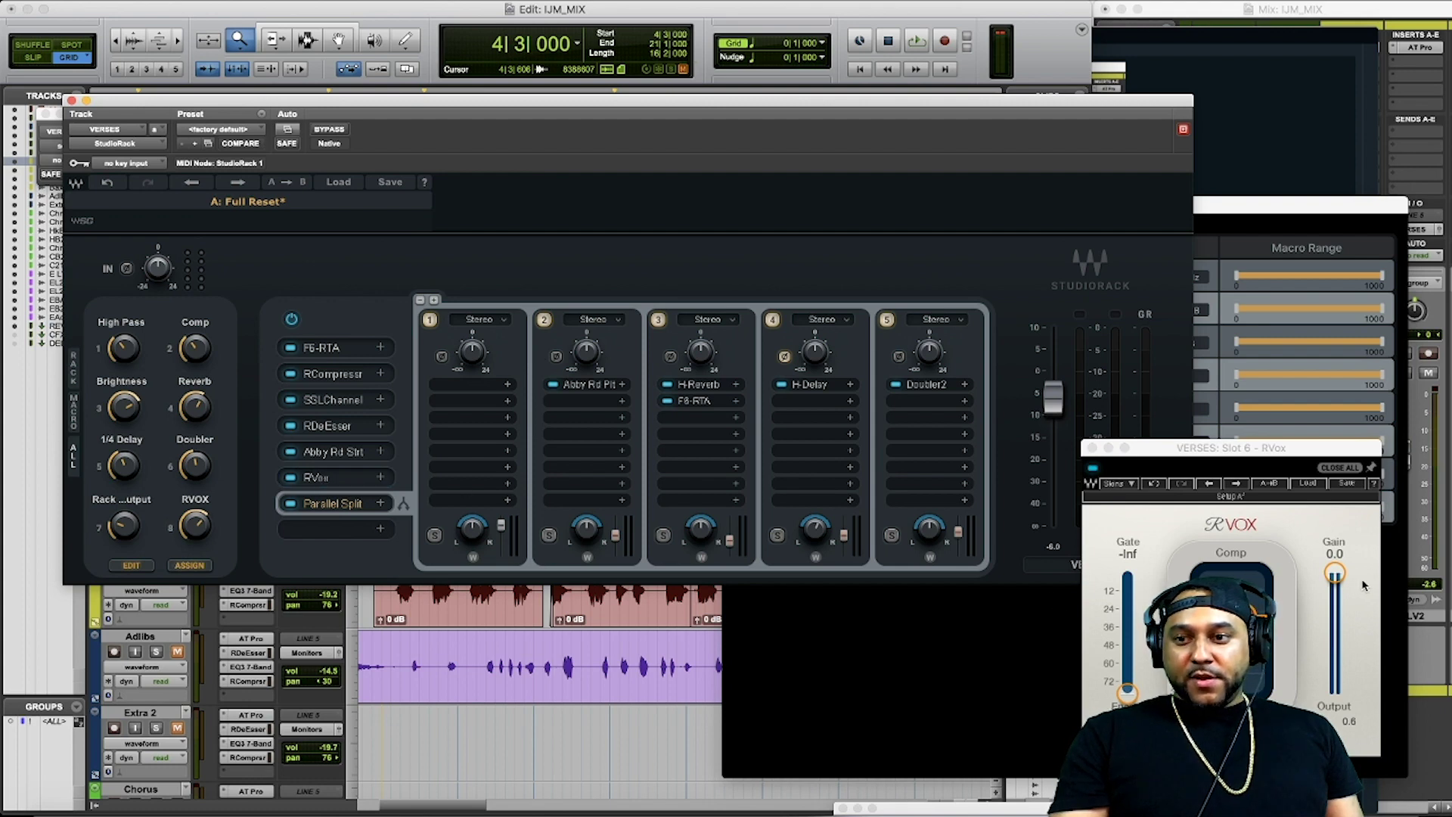
left_click(1334, 575)
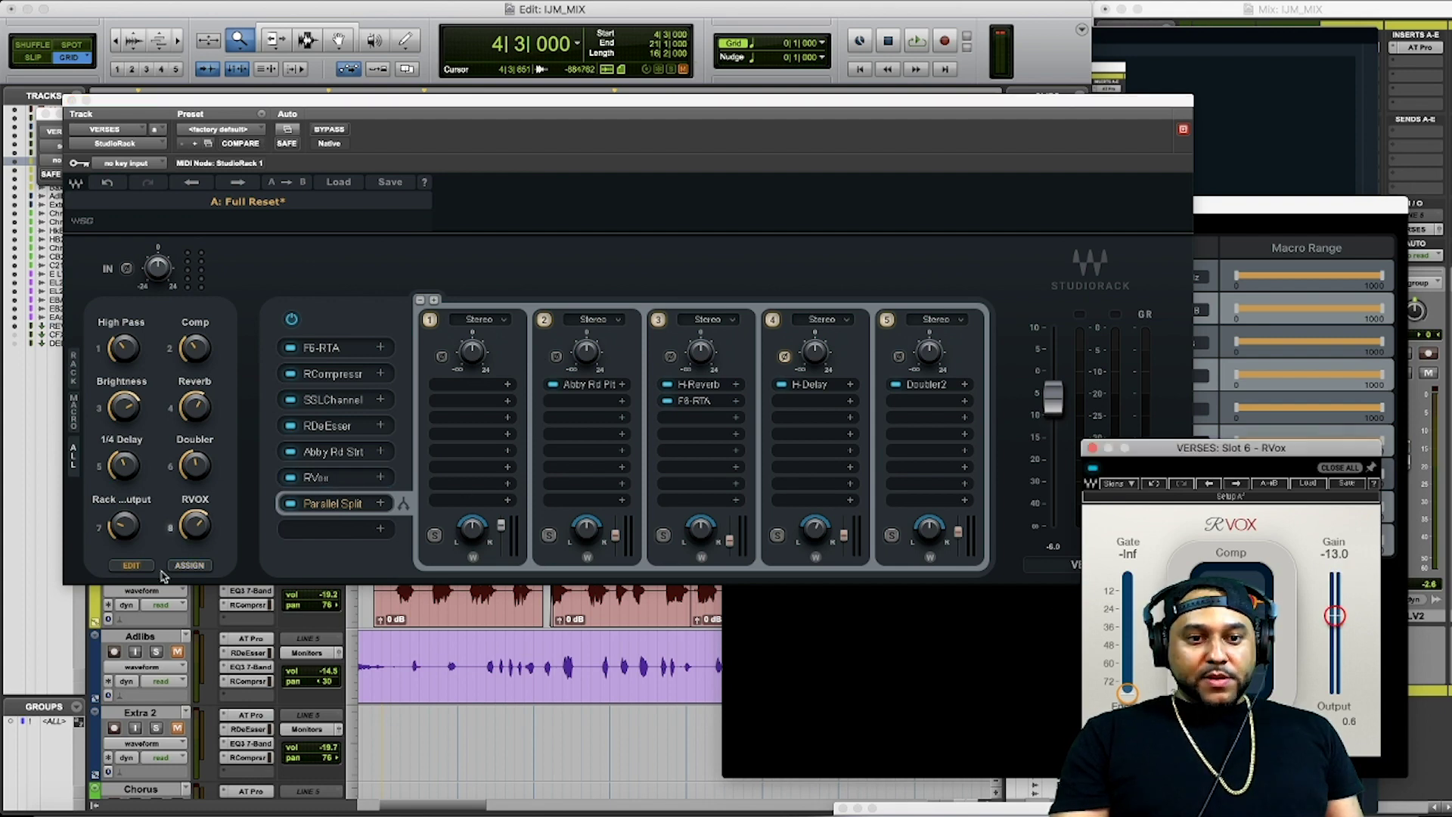
left_click(188, 567)
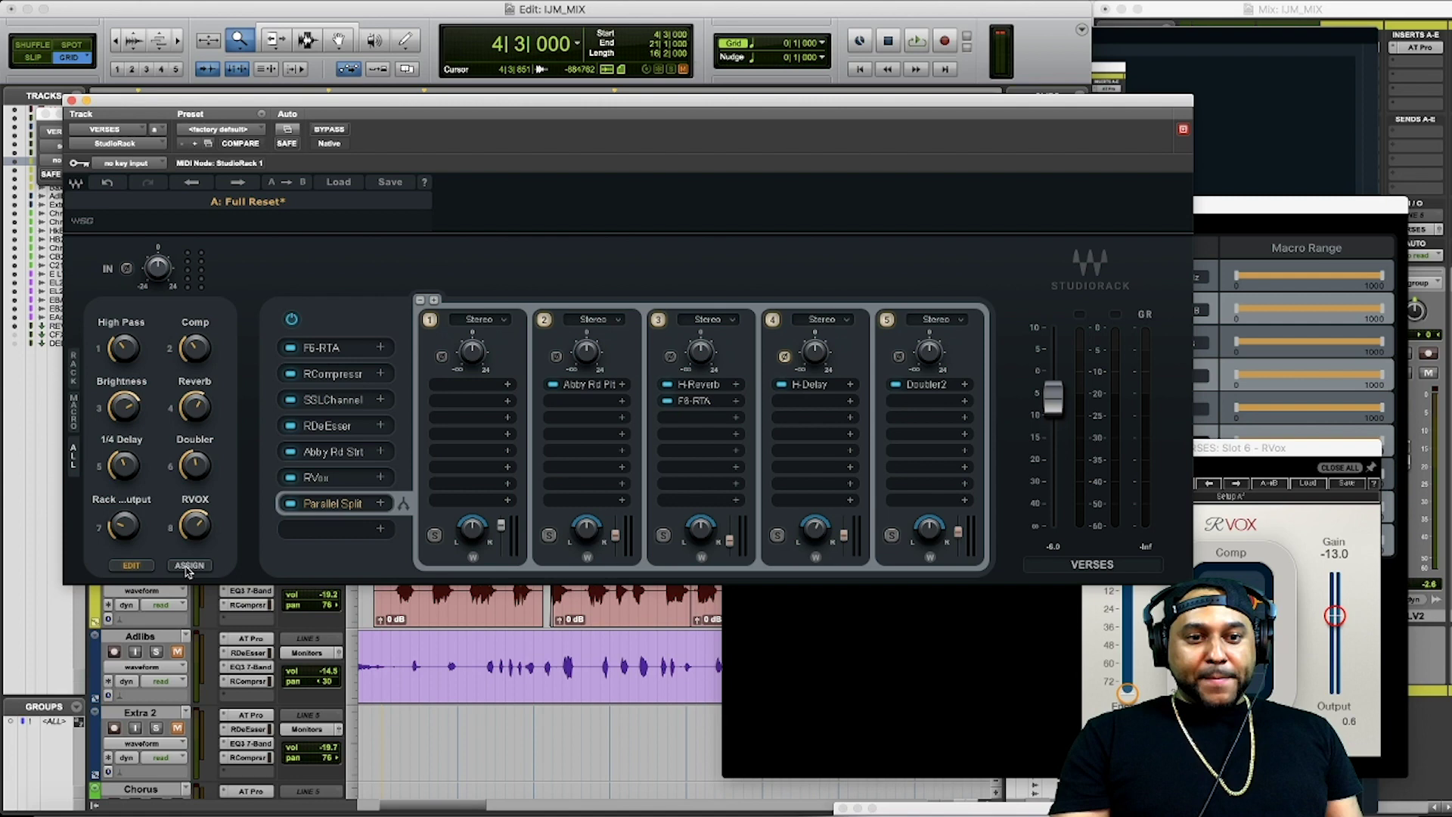
Step: Set the RVOX macro's Gain control range to a minimum of 0 dB and a maximum of -10 dB
left_click(144, 567)
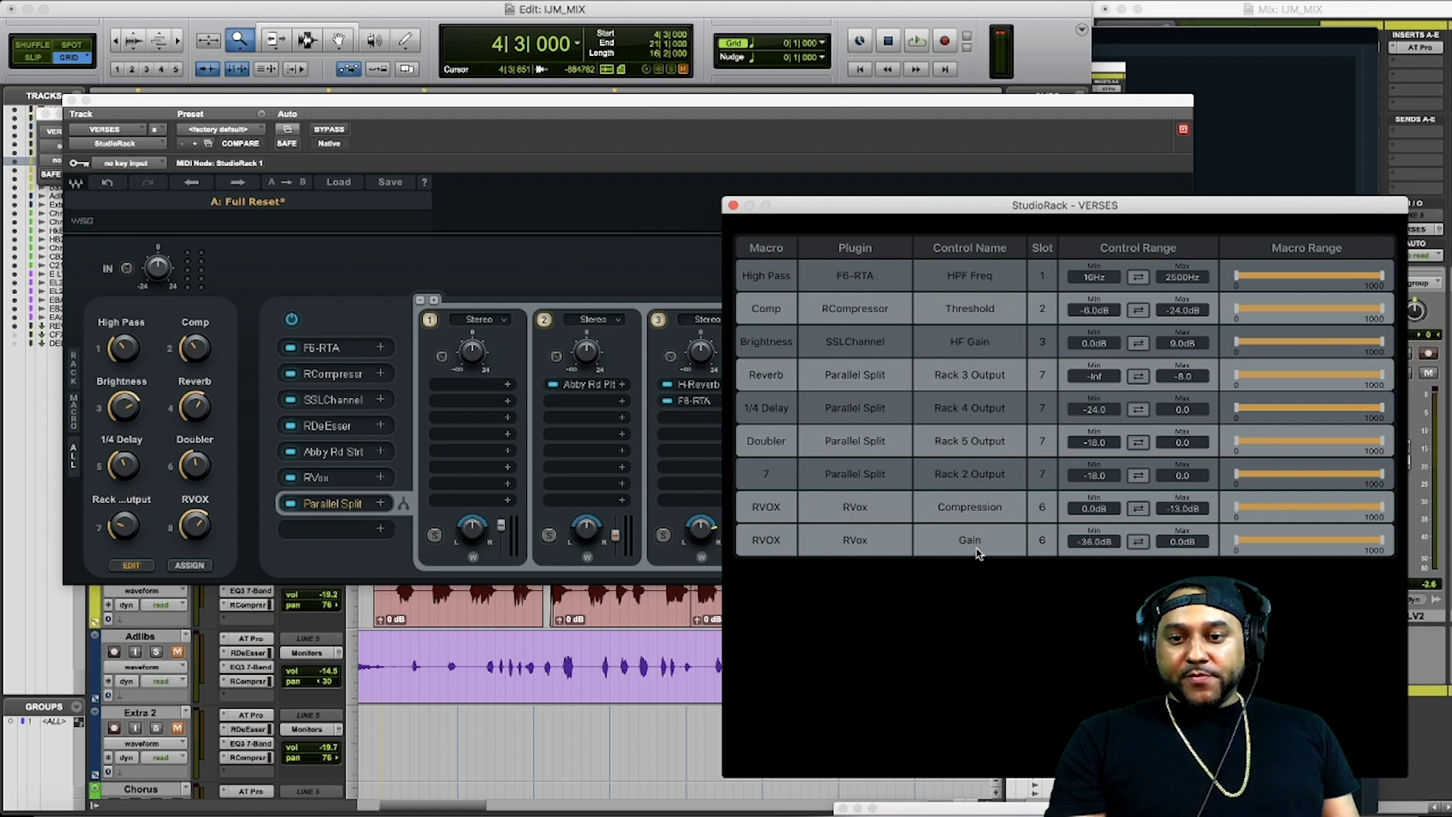
double_click(1097, 542)
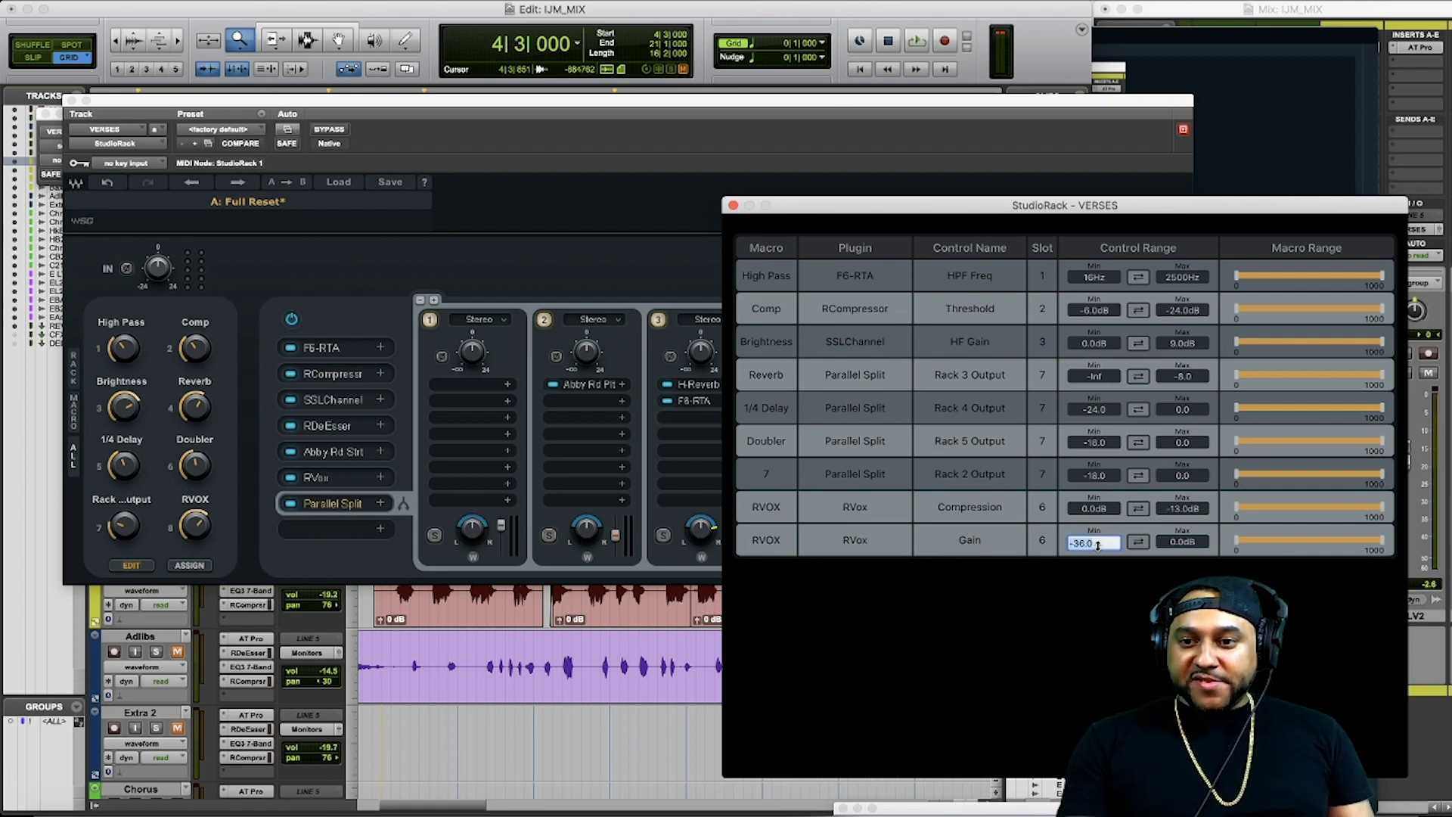
type("0")
key("Return")
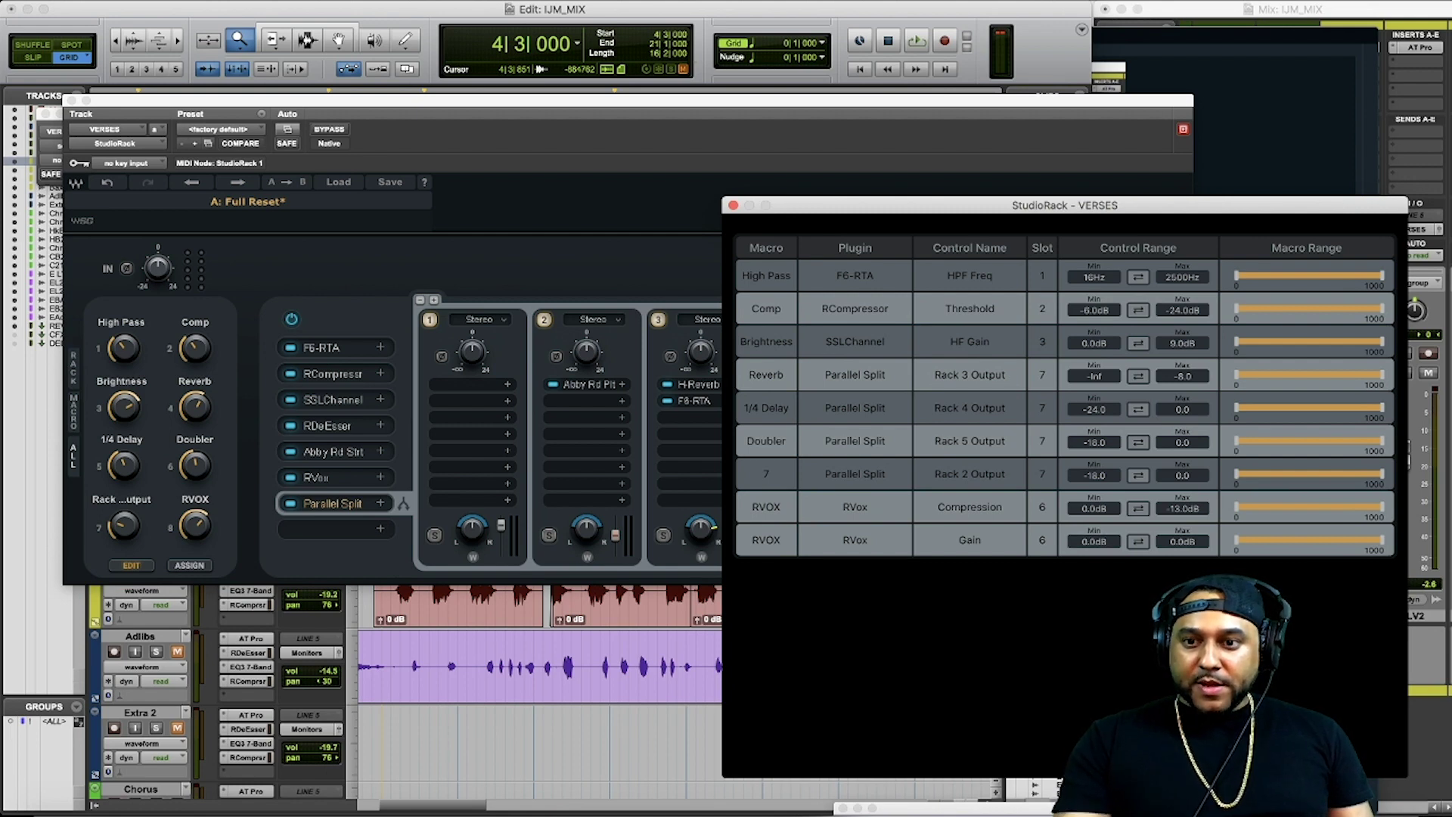
double_click(1185, 543)
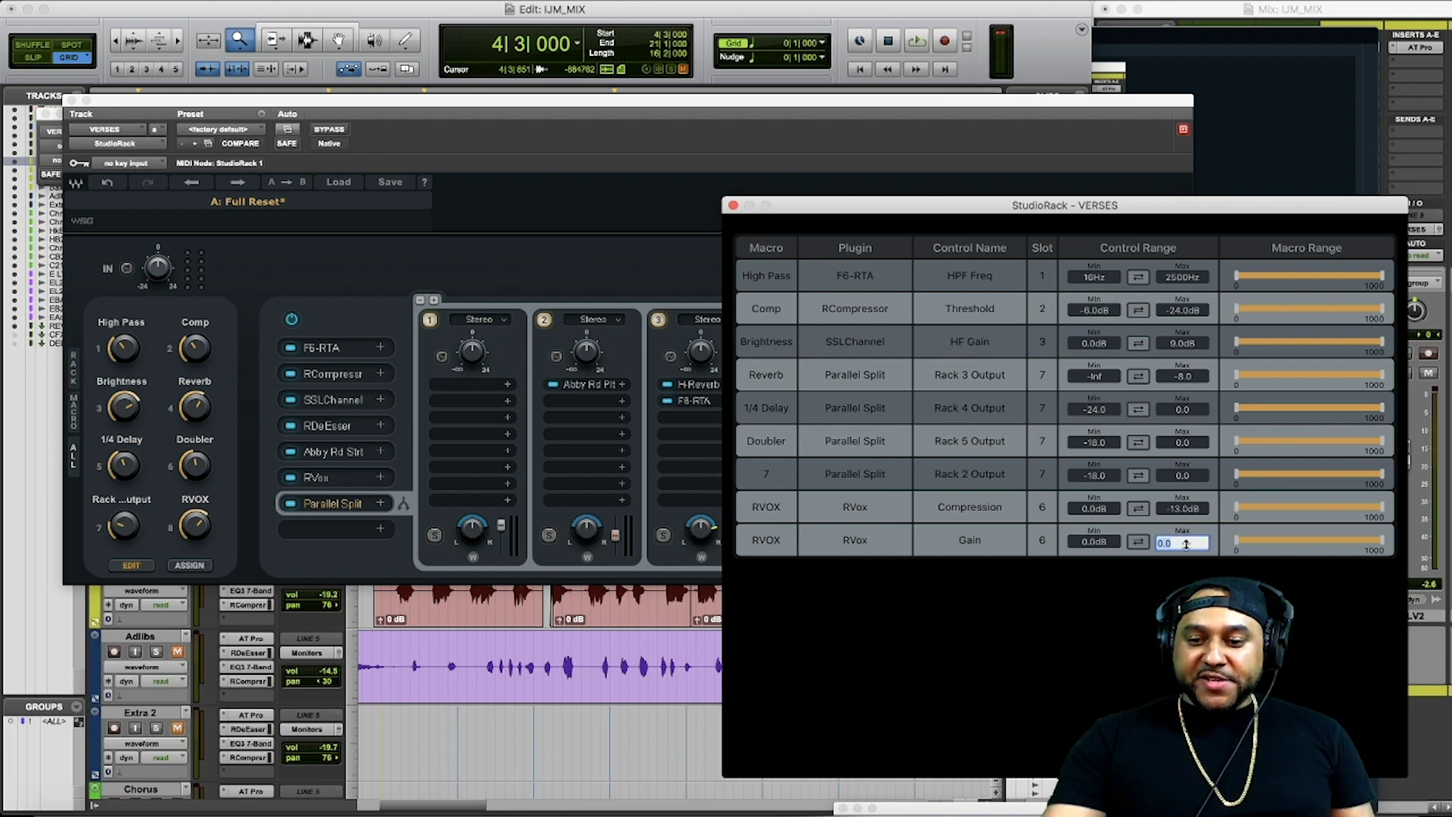
type("-13")
key("Return")
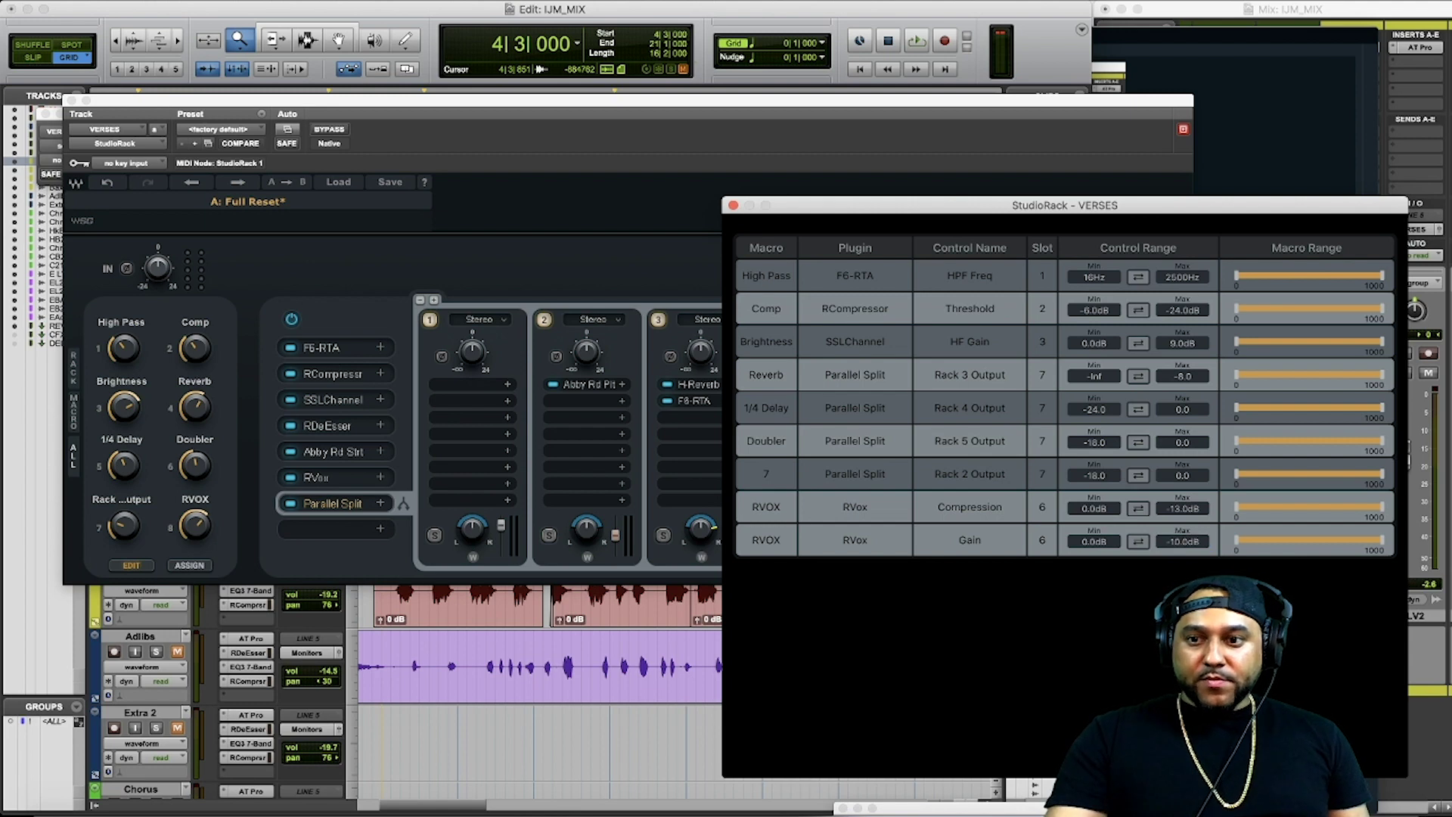
Step: Turn the RVOX macro down to about 368 and up to its maximum, checking how RVox's compression and gain follow
left_click(198, 533)
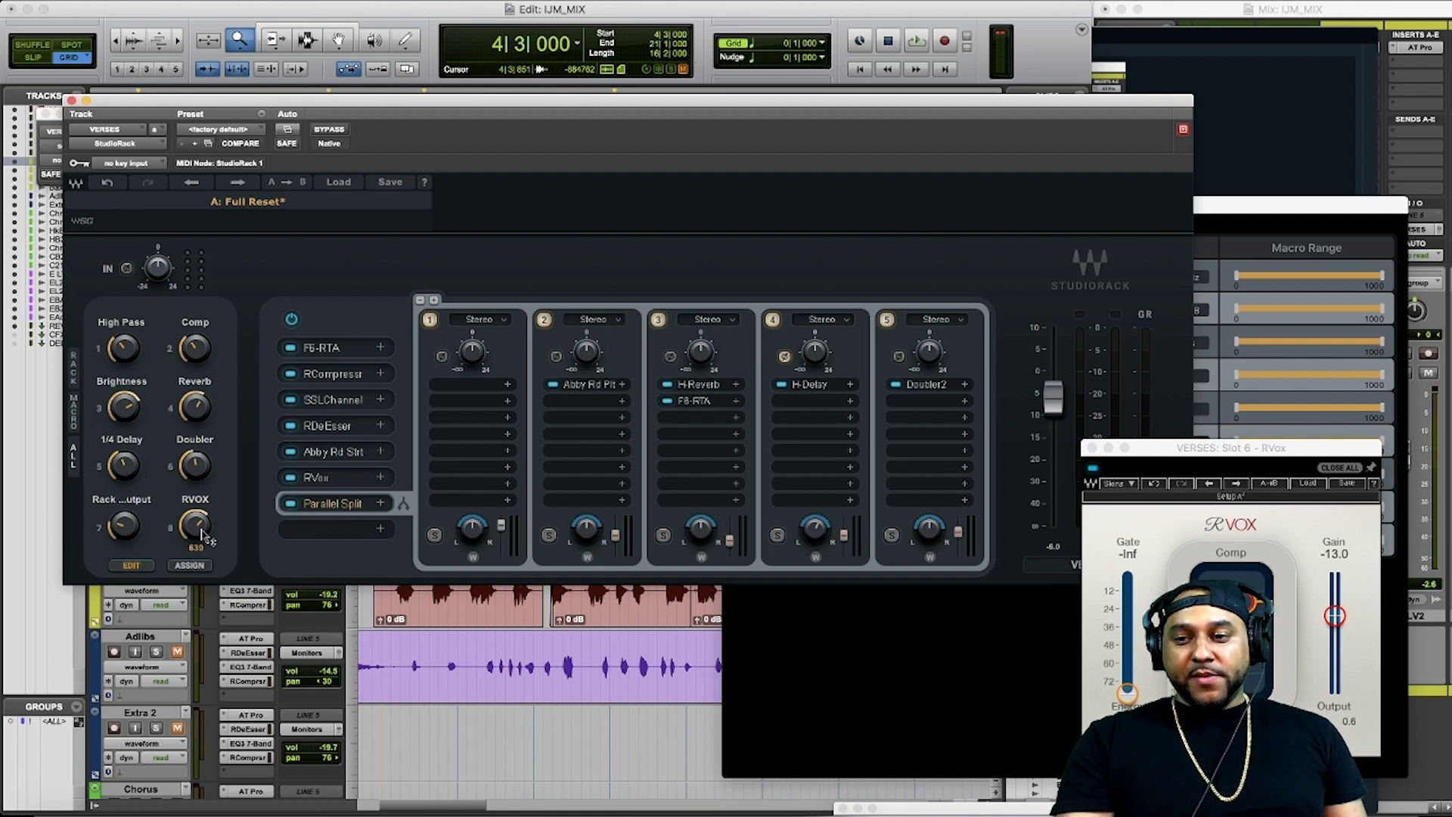
left_click(203, 536)
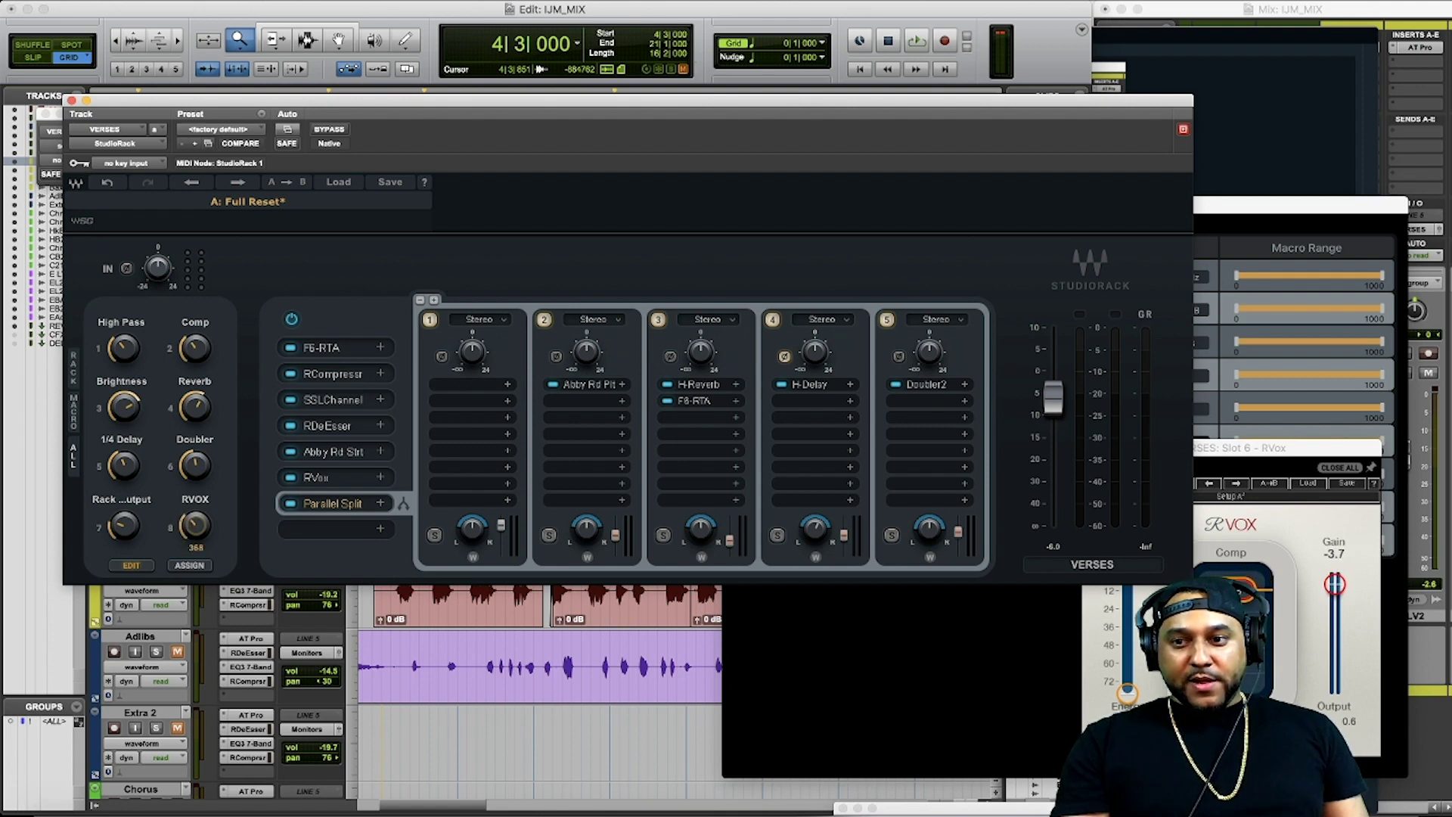
left_click_drag(195, 525, 195, 487)
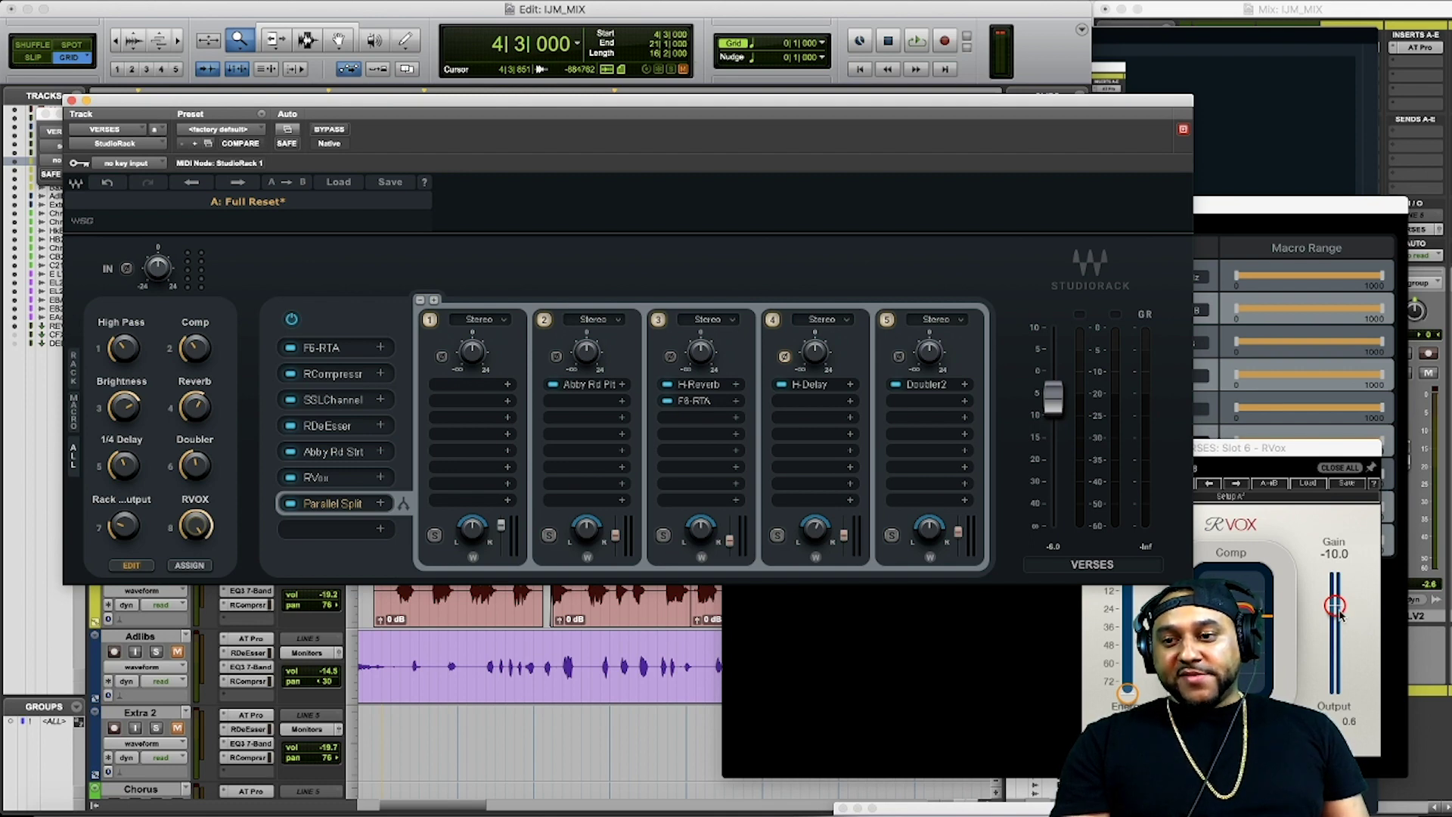
Step: Raise the start of the RVOX Gain control's macro range to about 253
left_click(1234, 546)
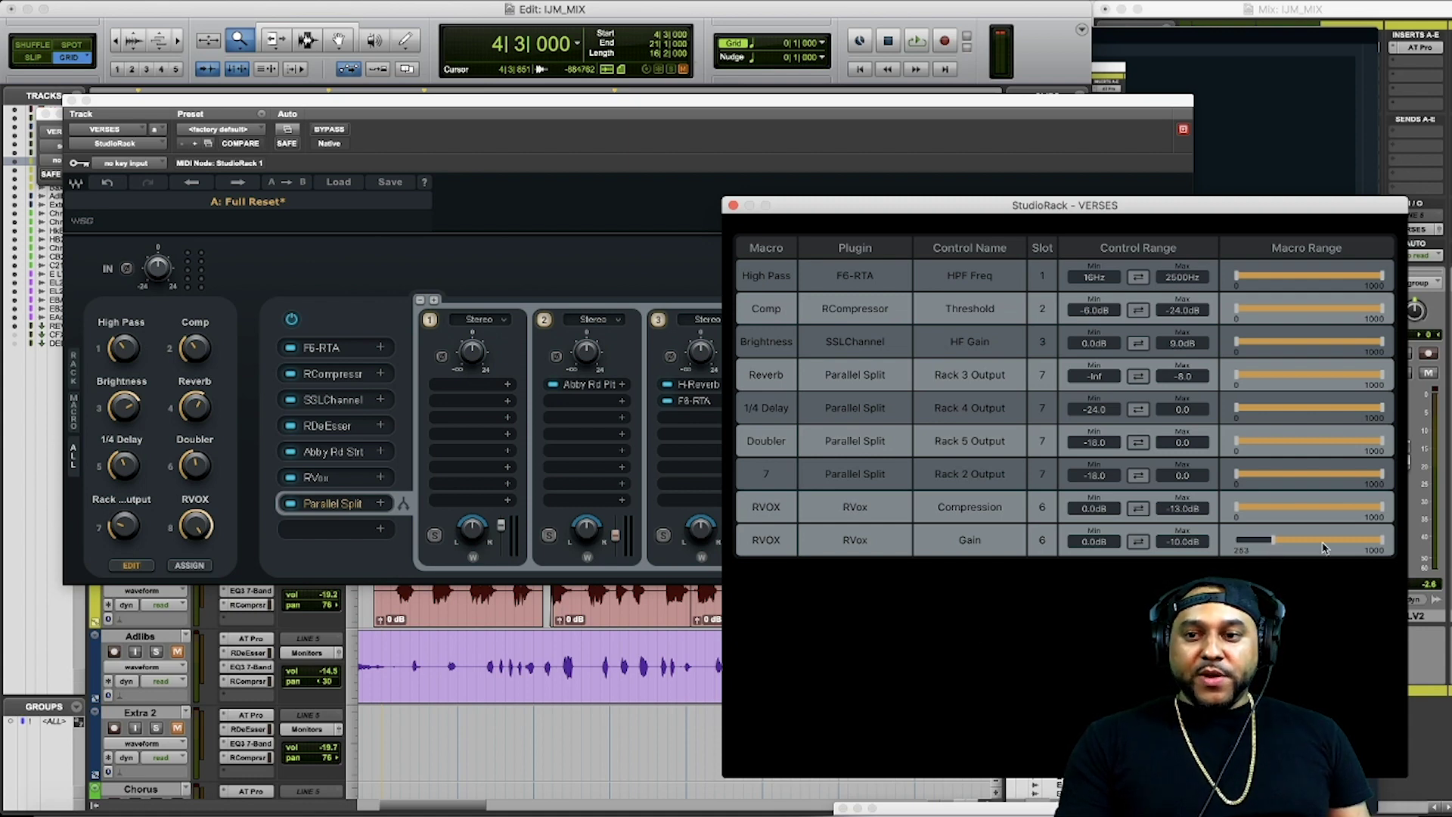
Step: Open RVox and sweep the RVOX macro up to its maximum to check how the linked Gain follows
left_click(263, 564)
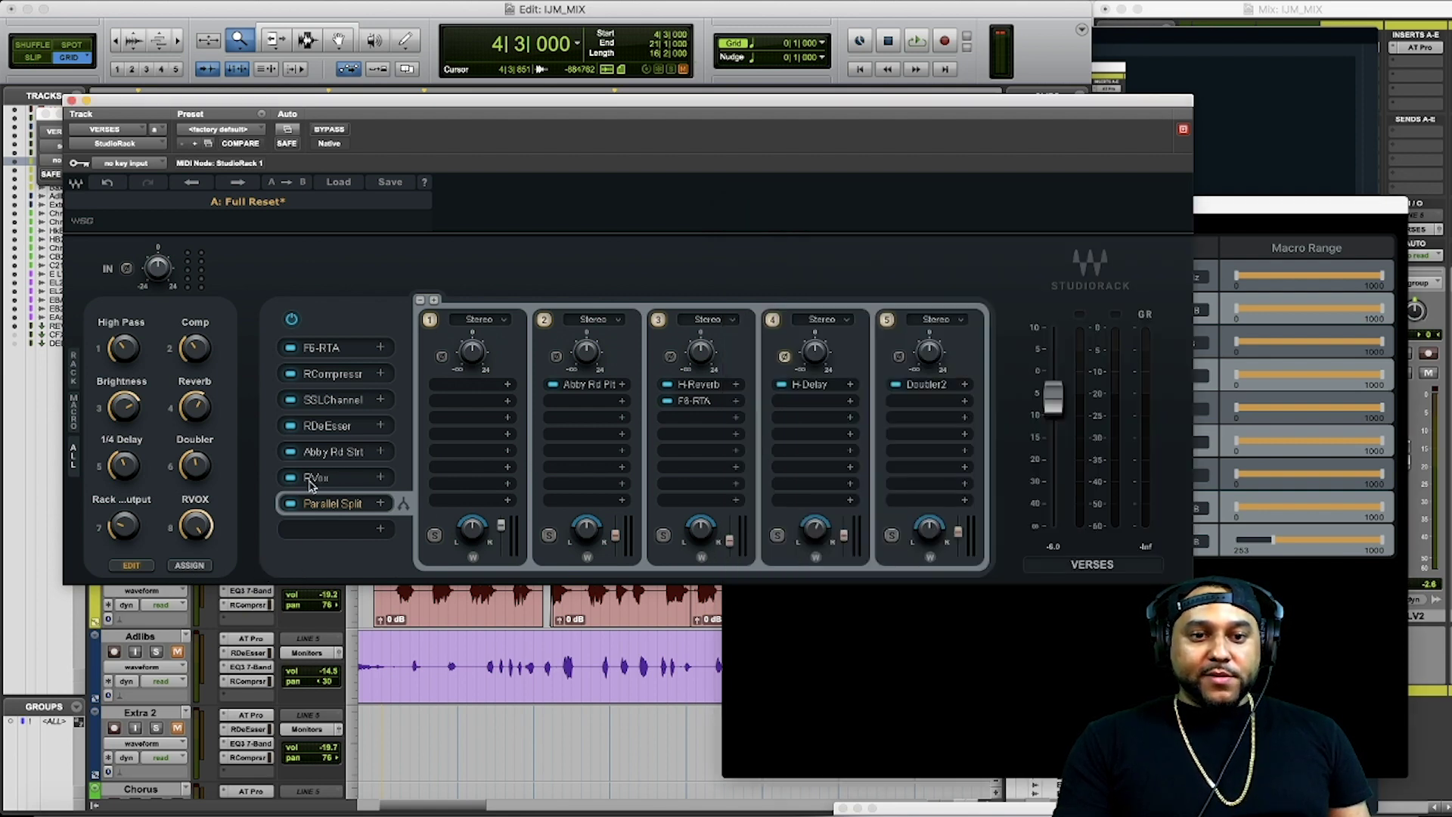
left_click(312, 477)
left_click_drag(185, 534, 195, 327)
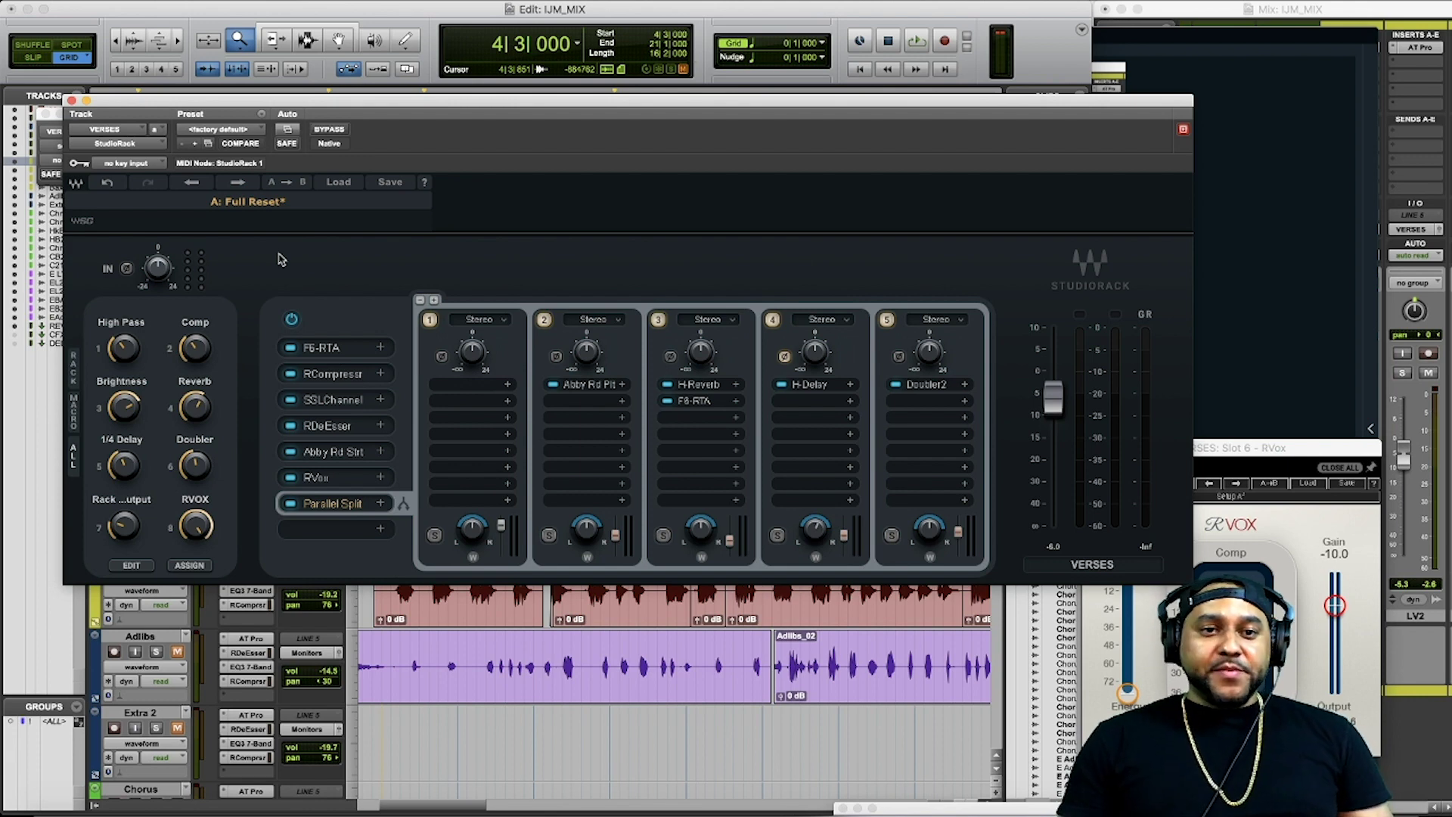
Step: Save the VERSES vocal chain into the preset menu as "Wavy Vox" and close the StudioRack window
left_click(392, 184)
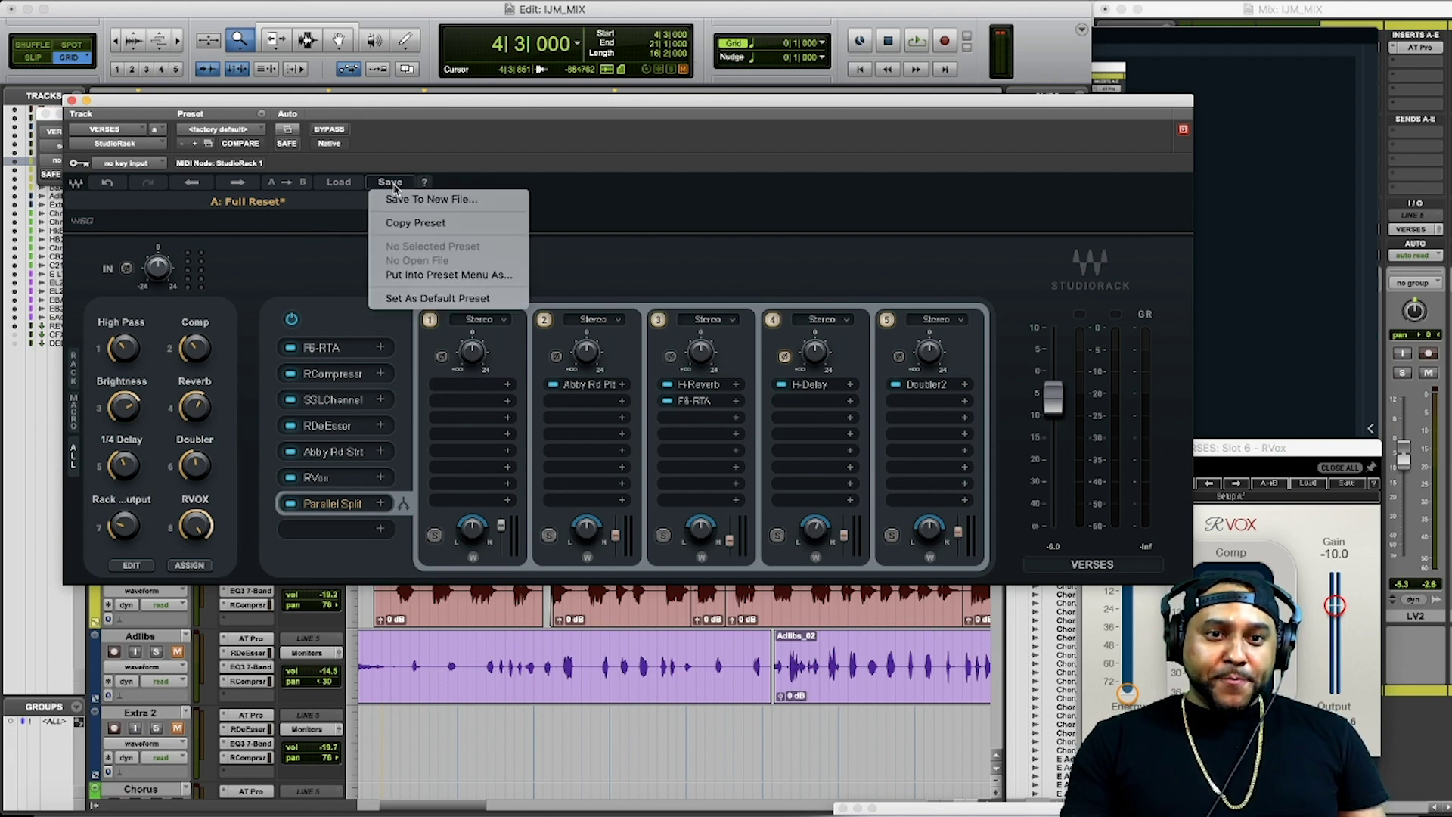
left_click(433, 277)
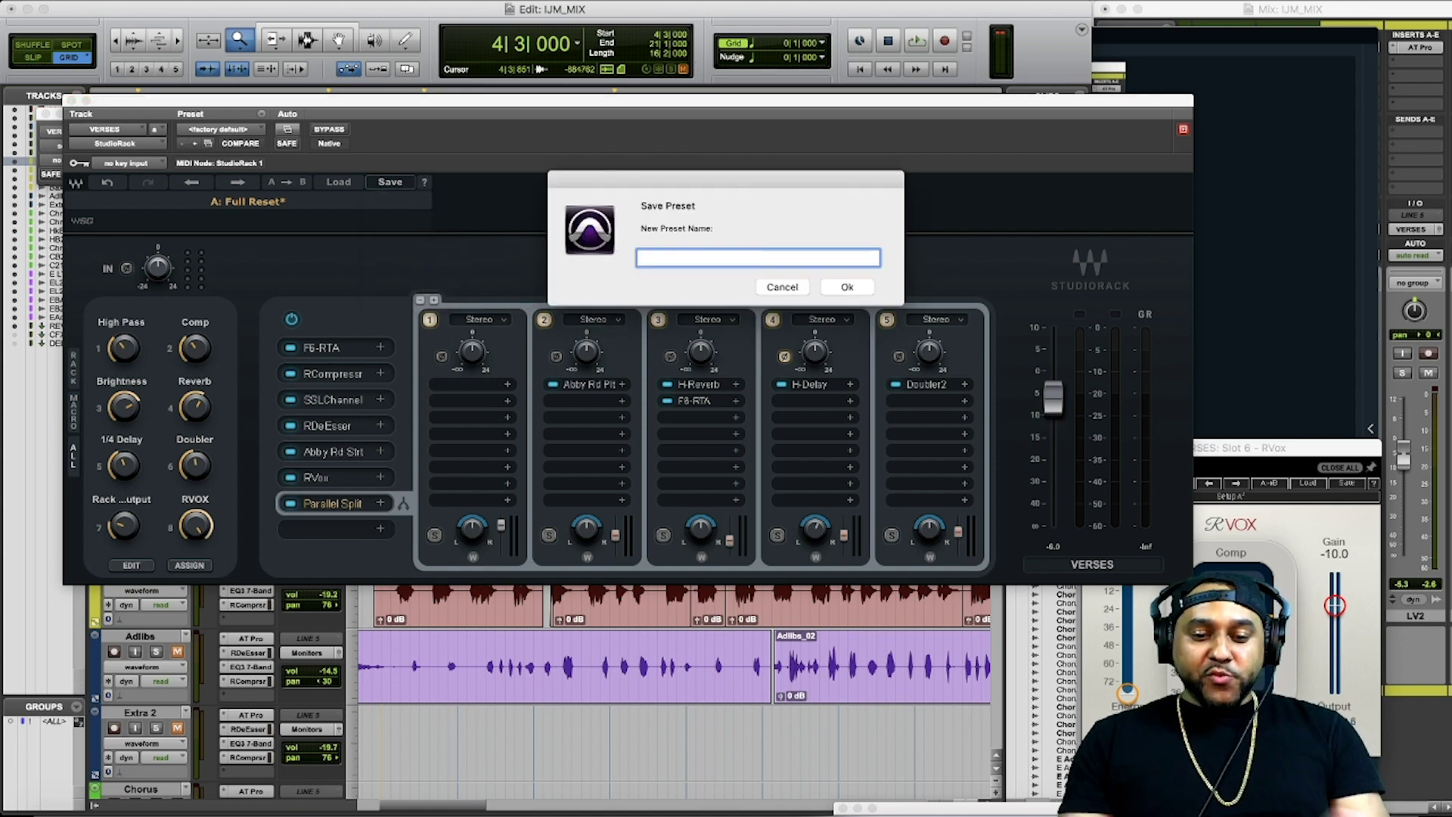
type("Wavy C")
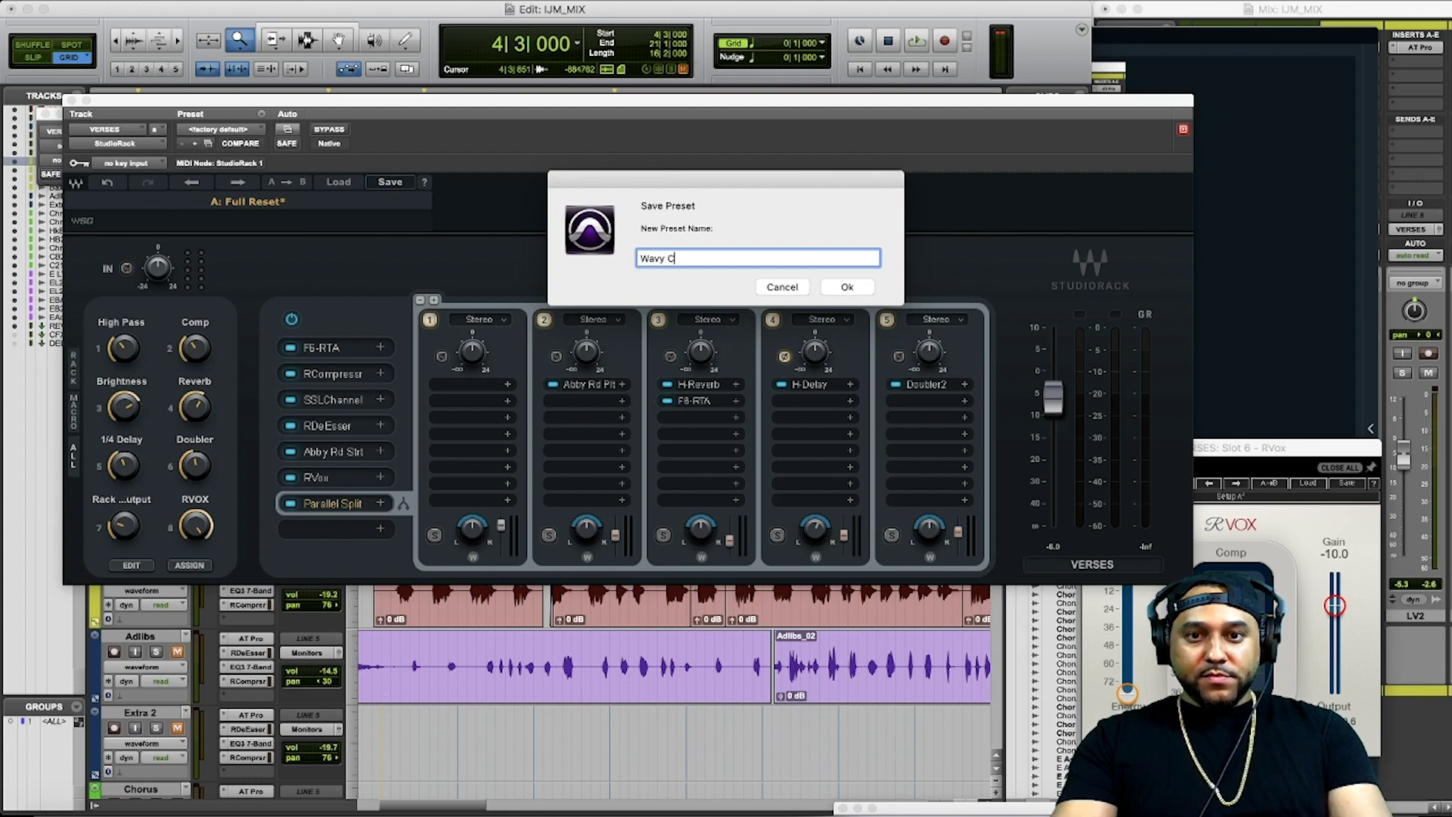
key("BackSpace")
type("Vox")
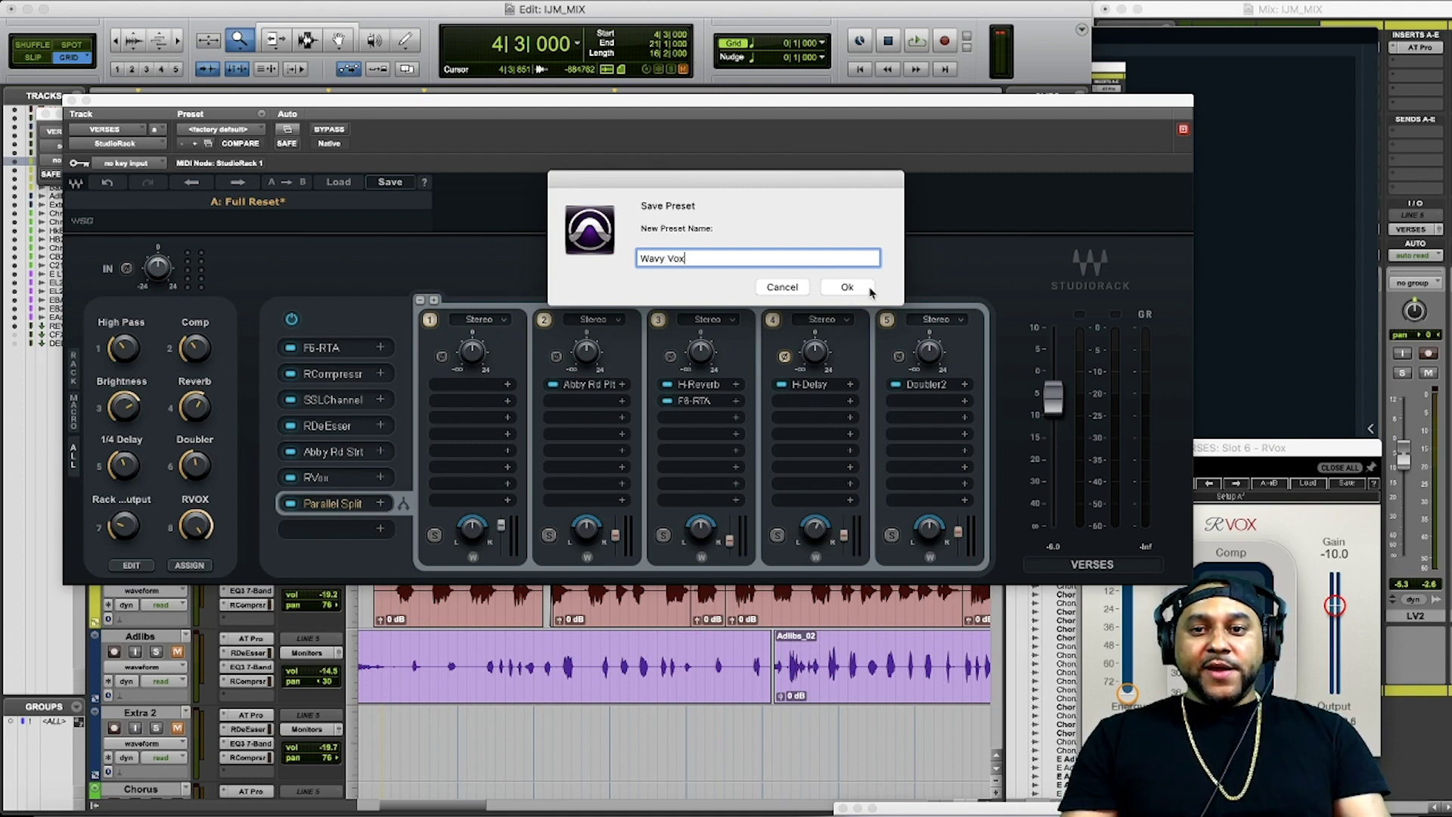
left_click(847, 287)
left_click(70, 101)
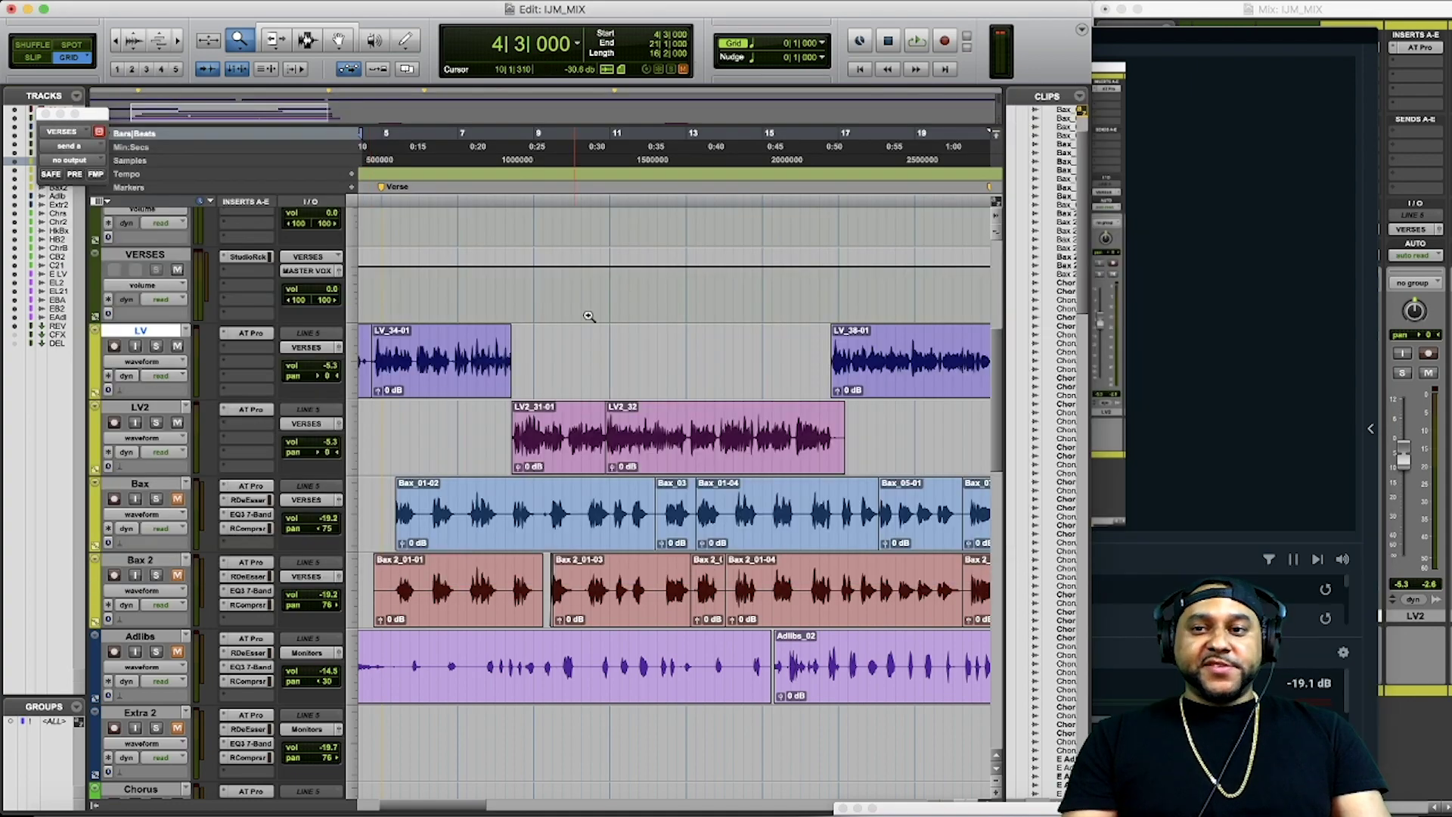
Step: Insert a multichannel stereo StudioRack on the HOOK track and load the Wavy Vox user preset into it
left_click(1348, 323)
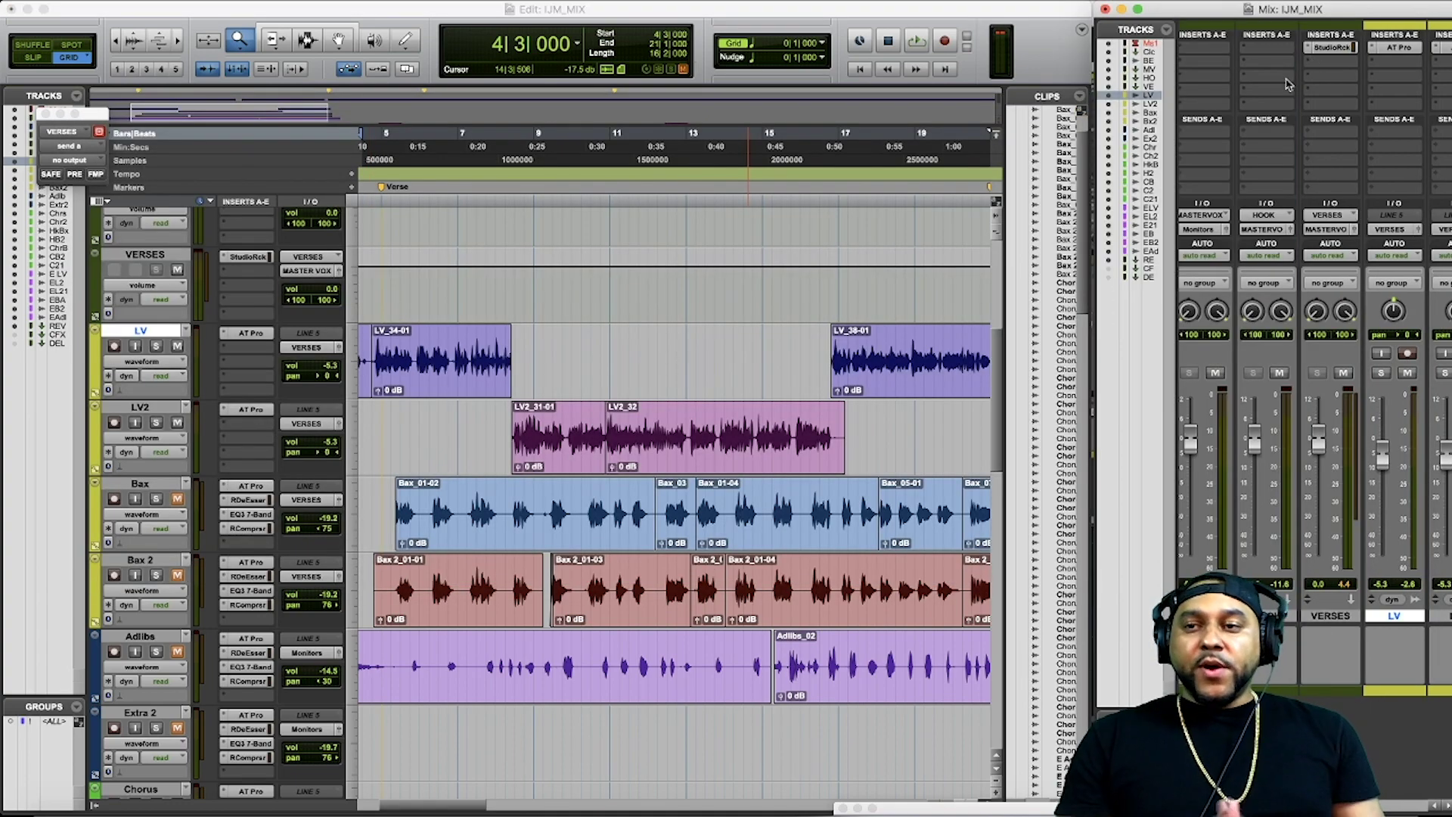
left_click(1248, 52)
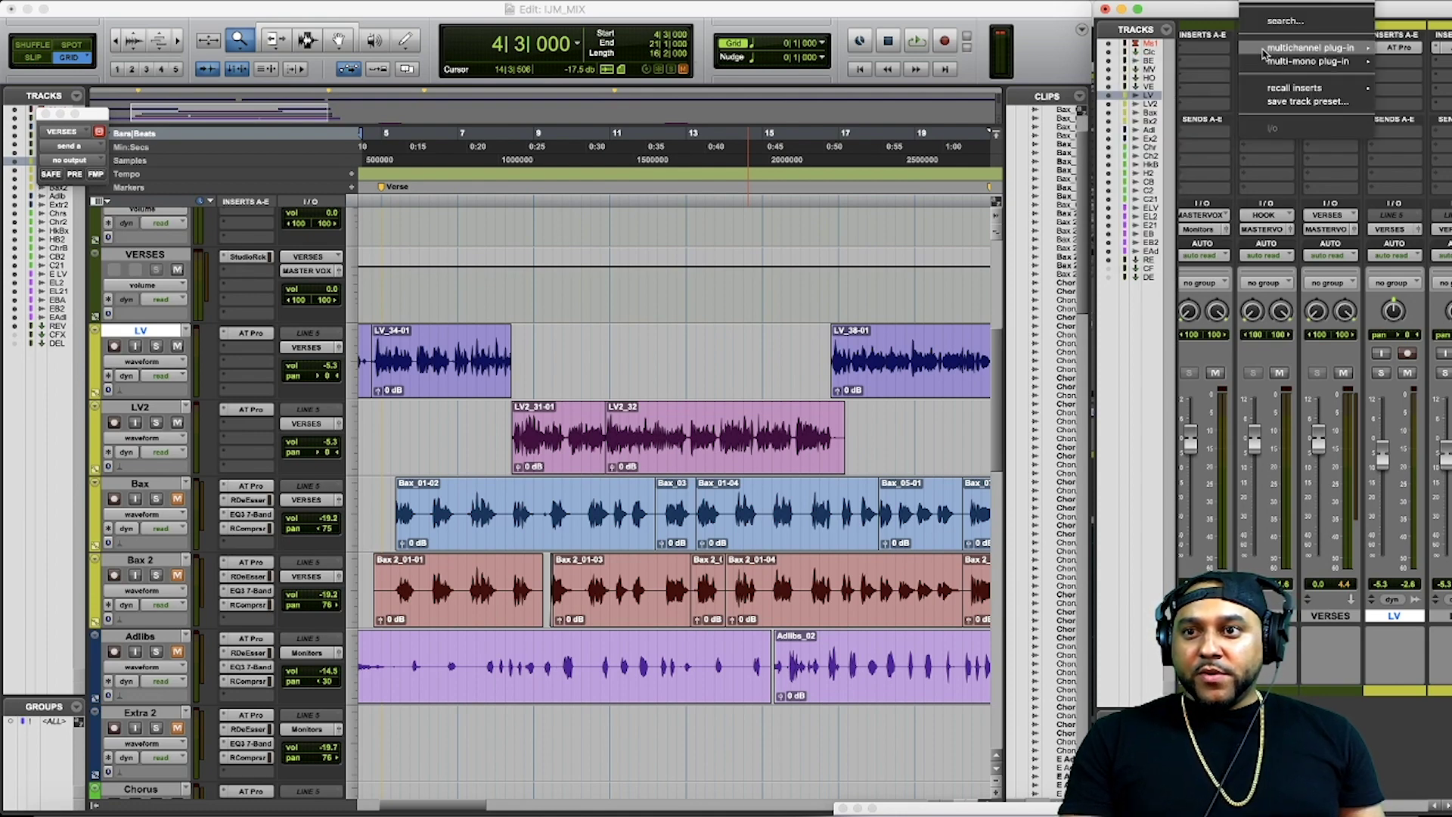
mouse_move(1248, 49)
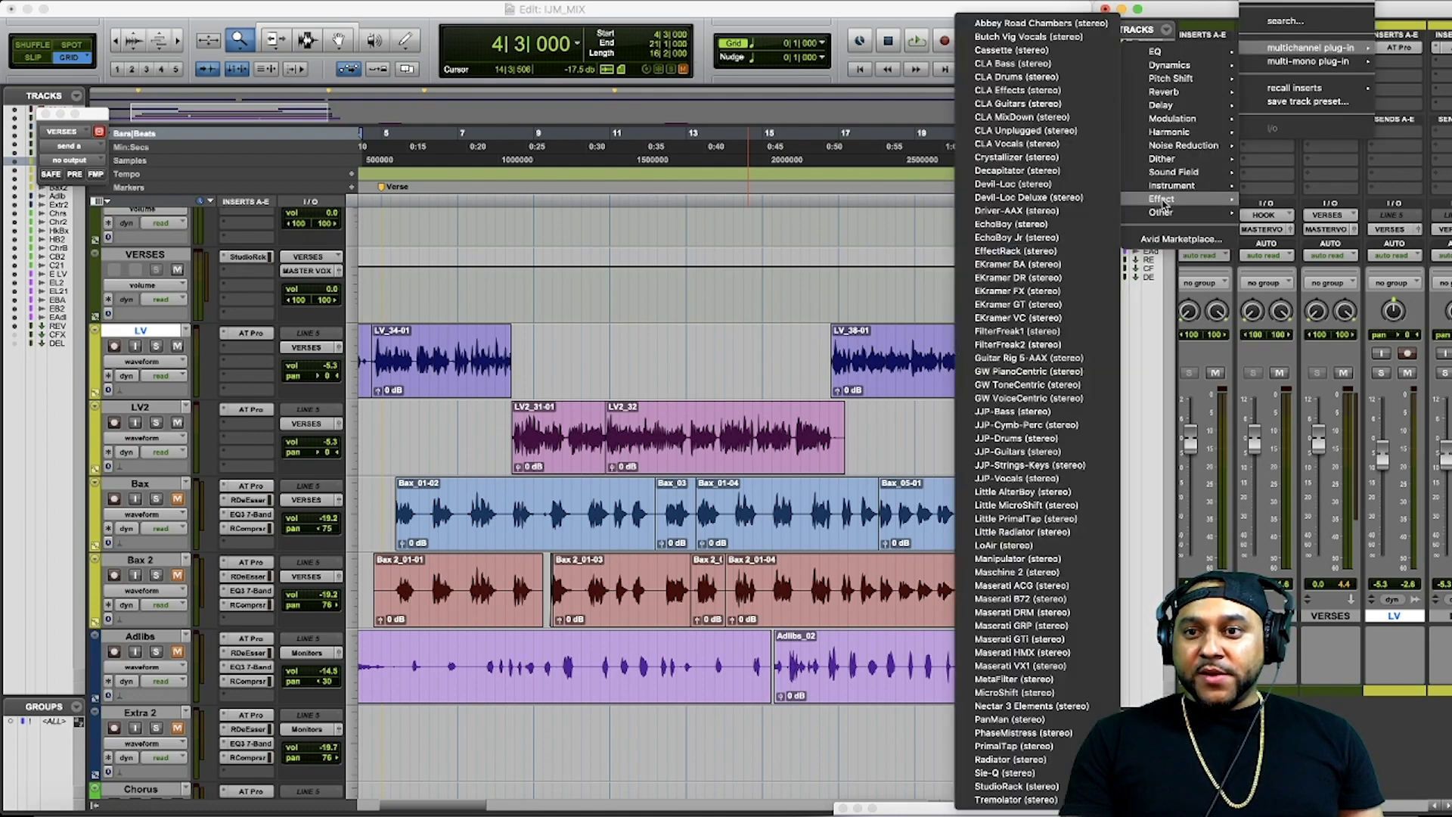
mouse_move(1163, 203)
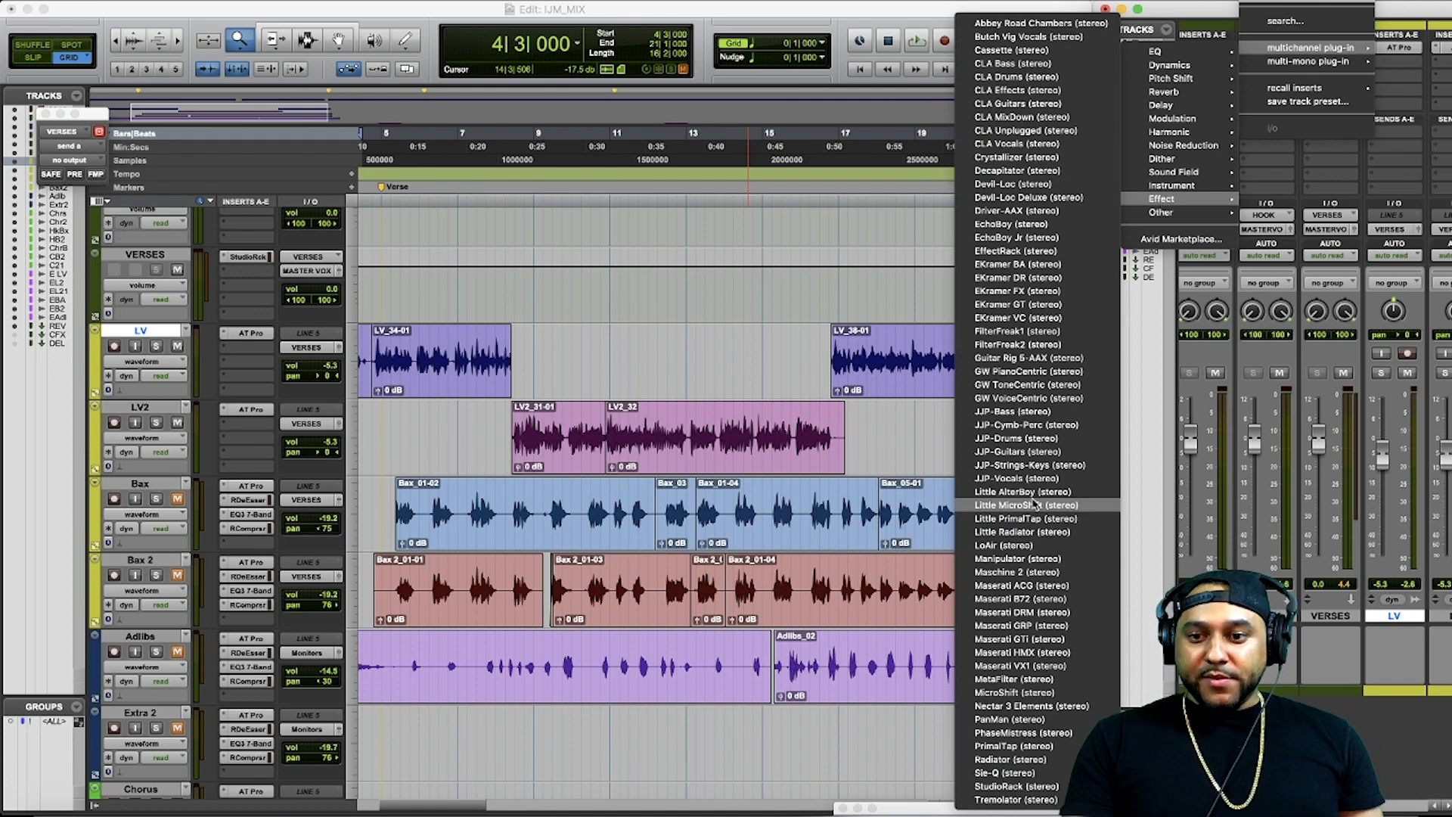
left_click(1044, 787)
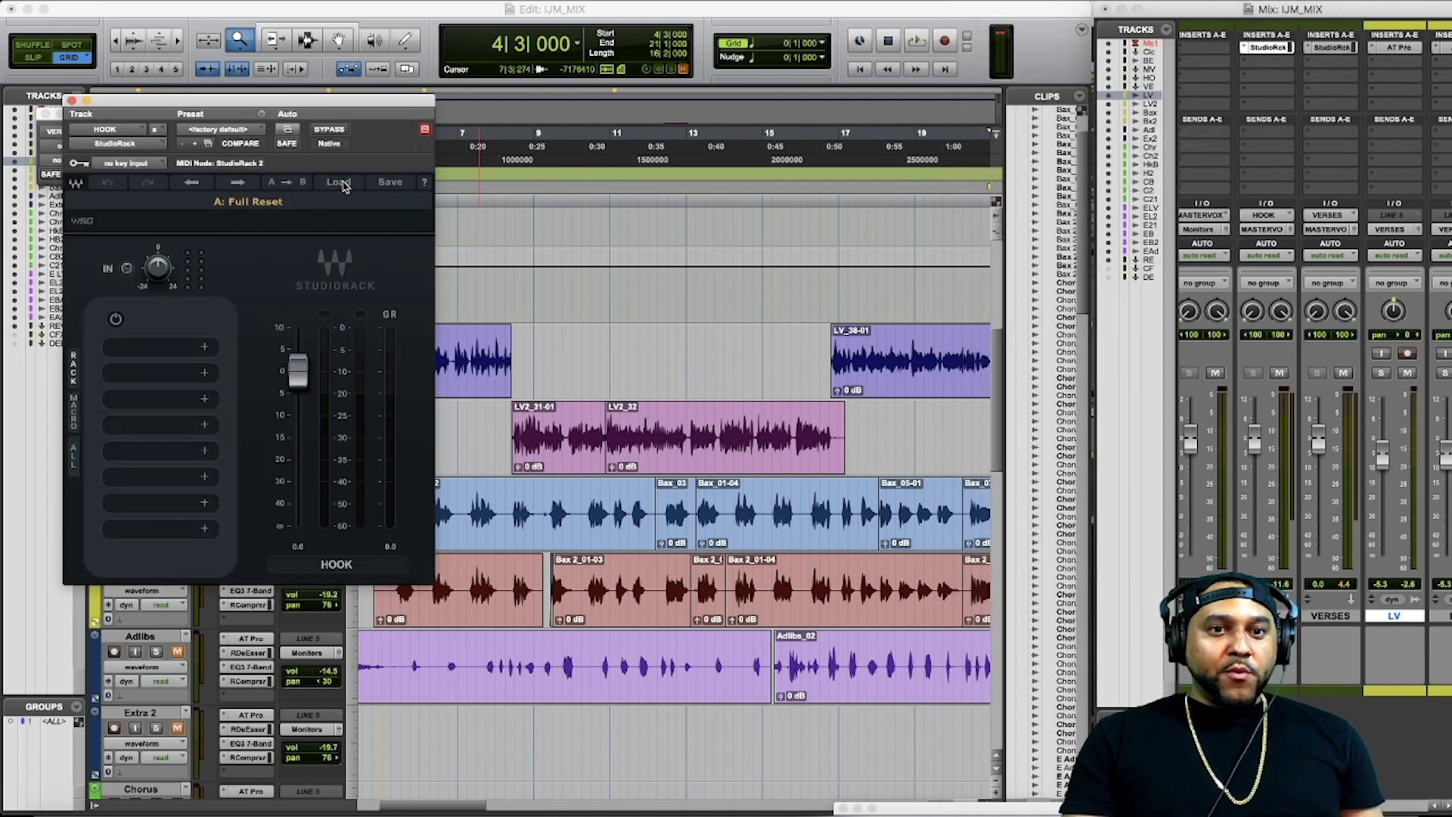
left_click(342, 184)
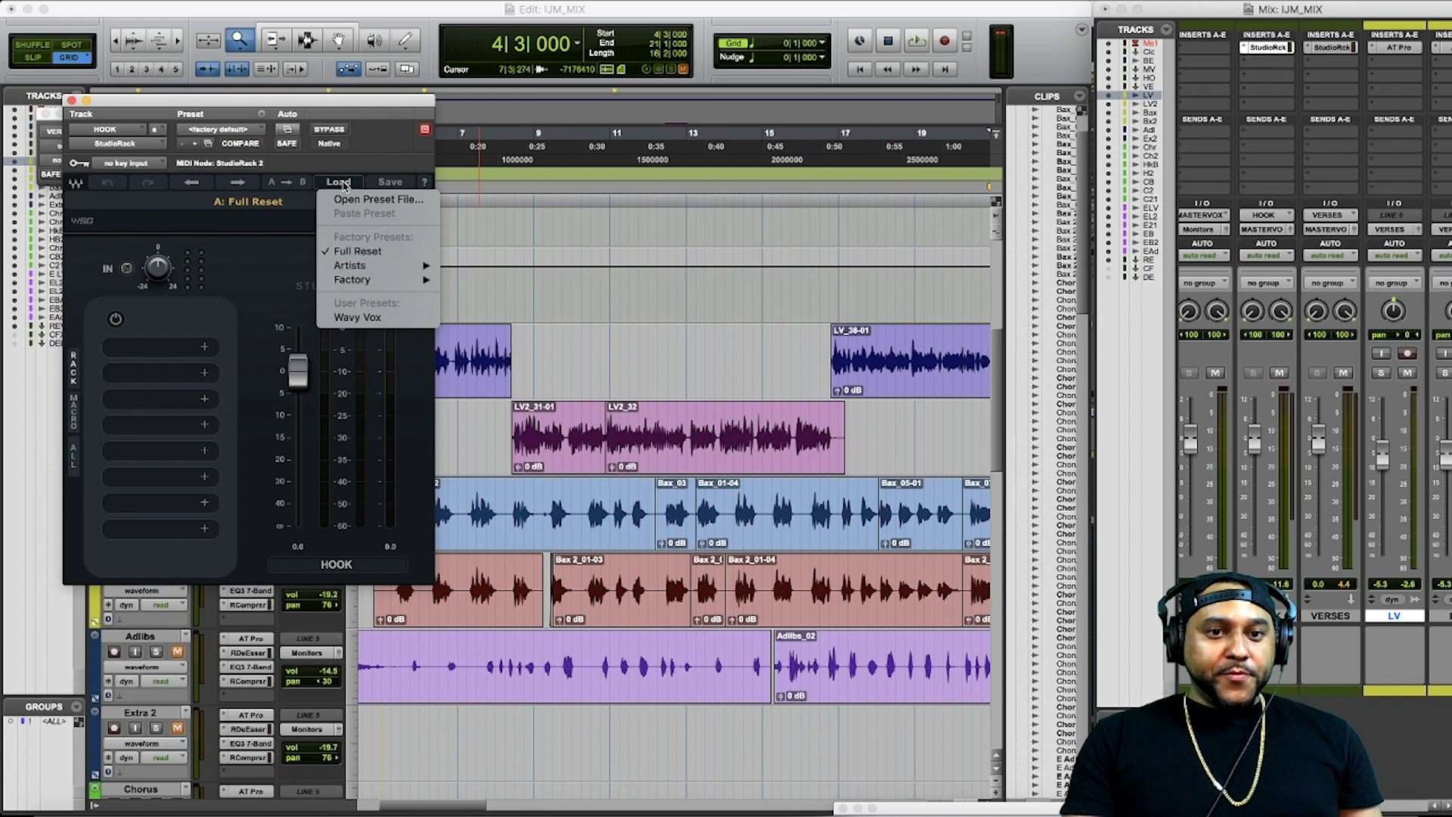
left_click(389, 325)
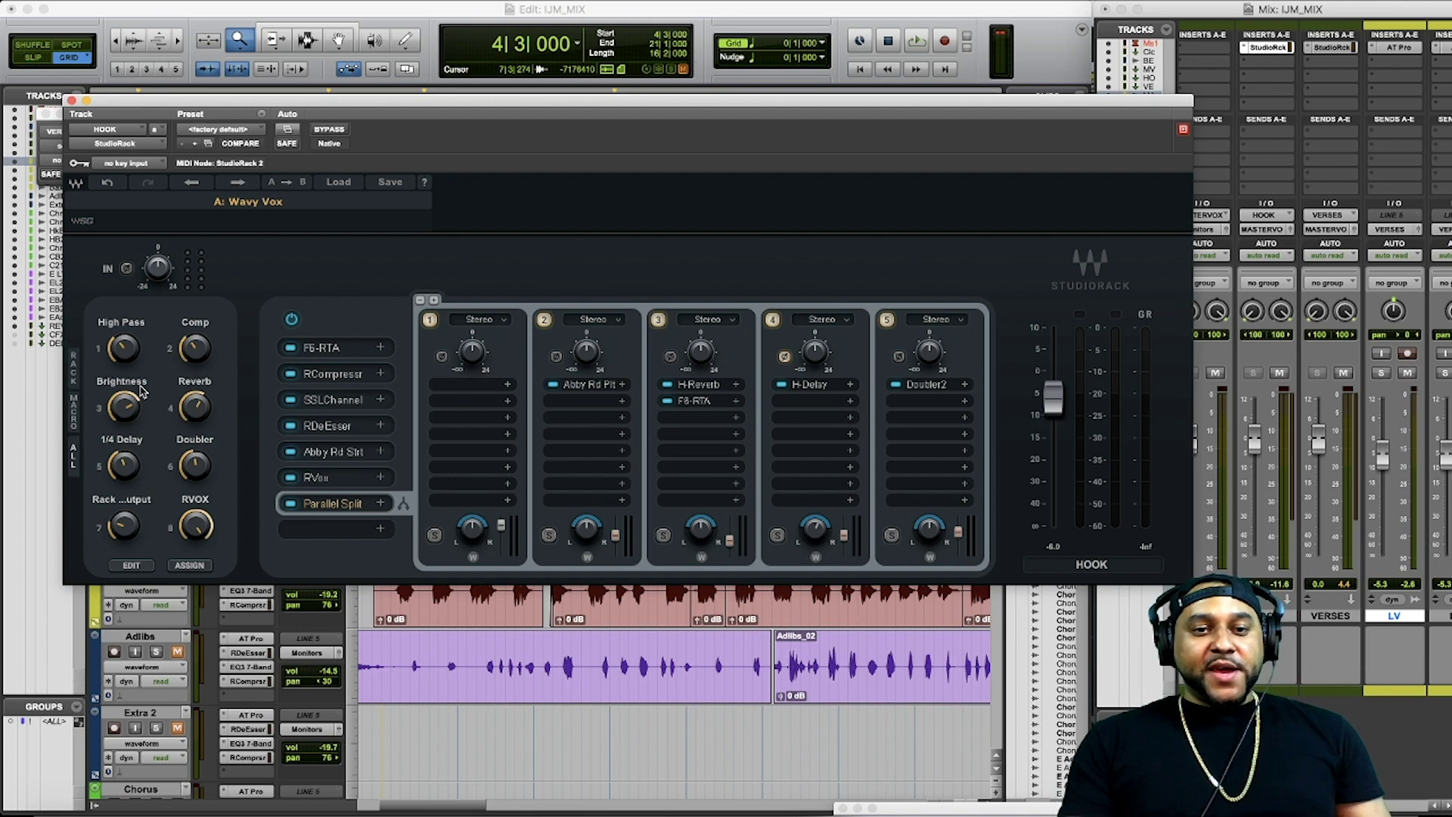
Step: Adjust the Brightness macro on the HOOK rack and set the RDeEsser threshold to -39.5
left_click_drag(125, 407, 135, 412)
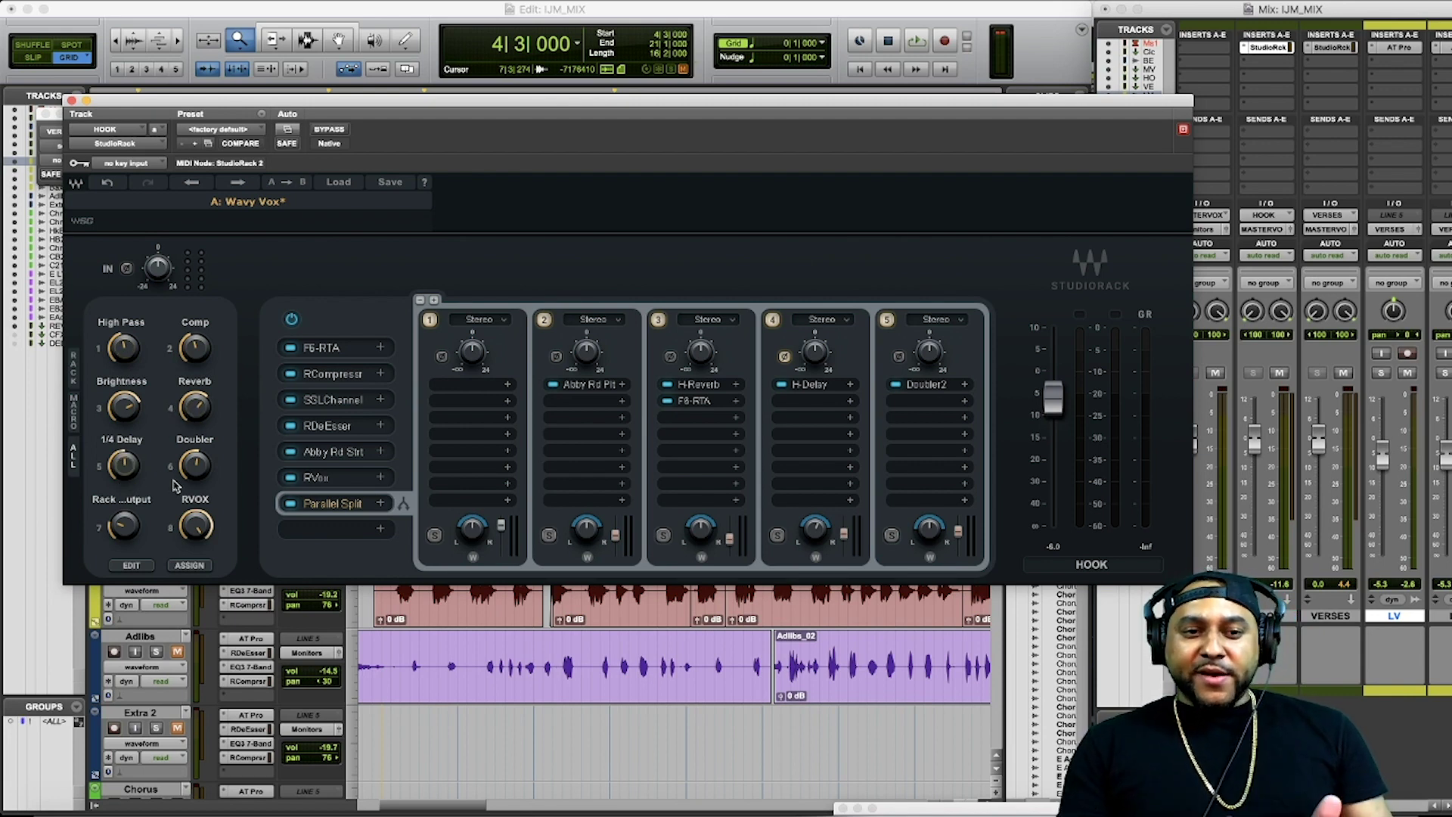
left_click(327, 425)
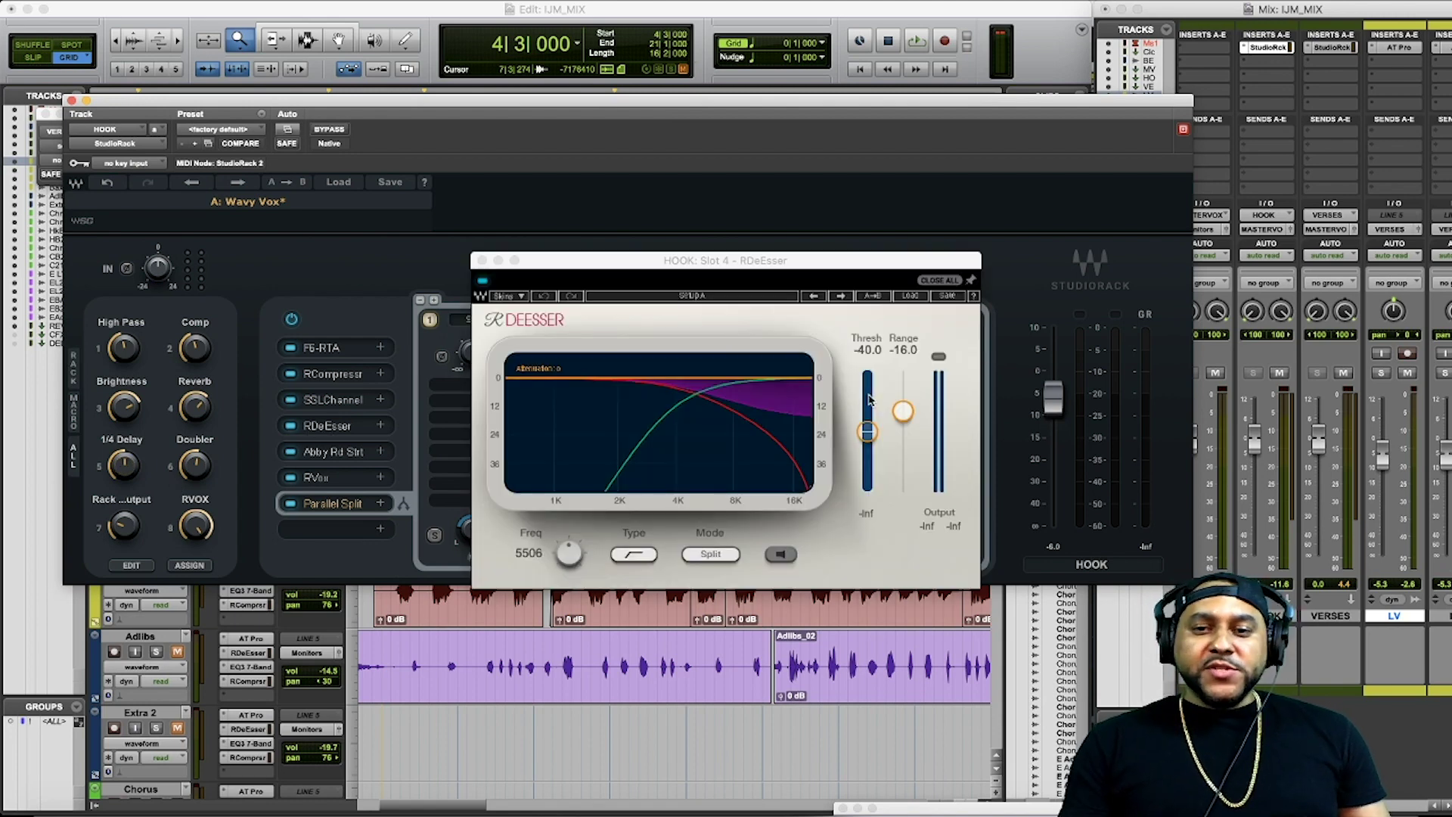
left_click_drag(867, 432, 868, 429)
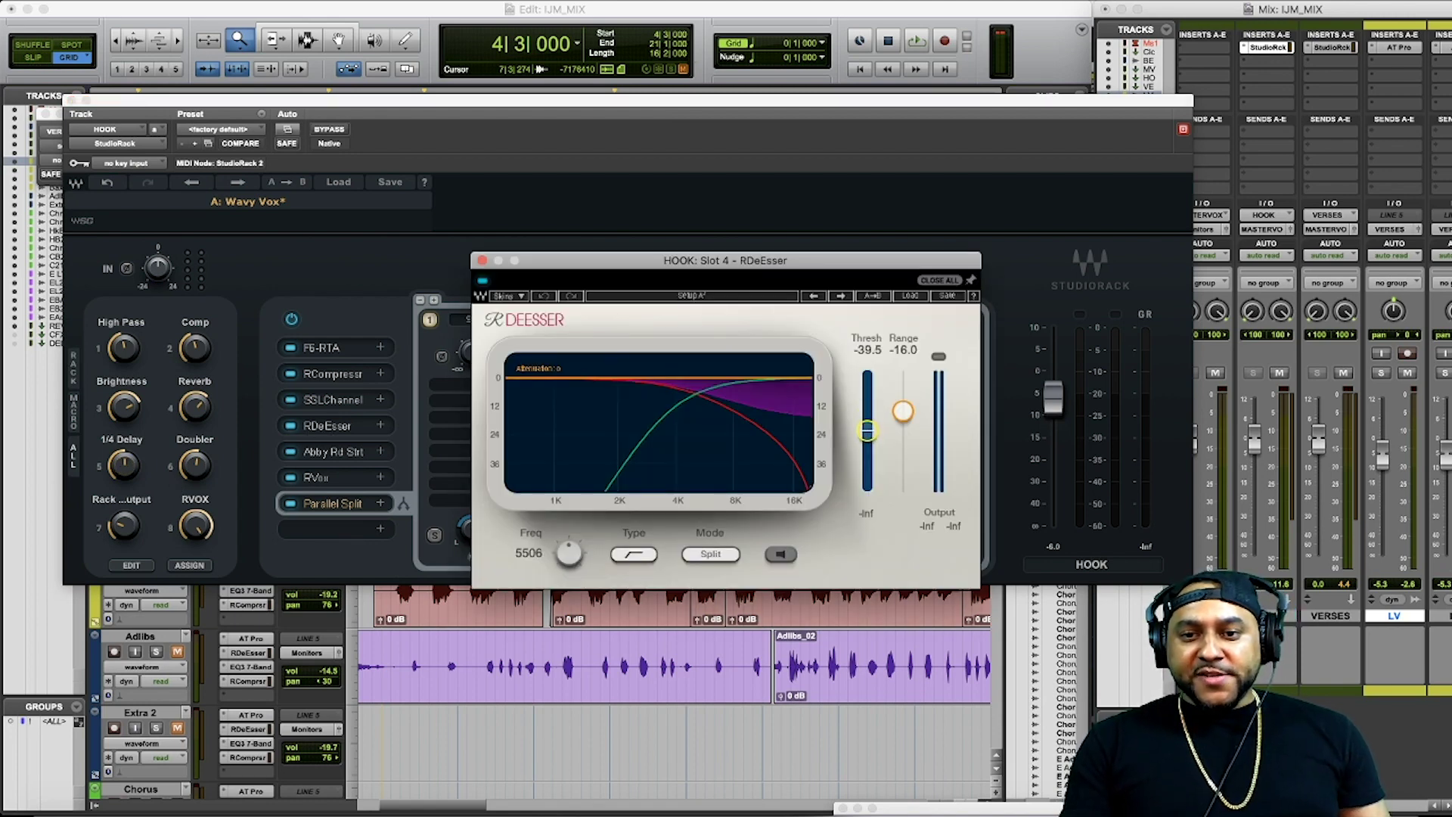
left_click(482, 261)
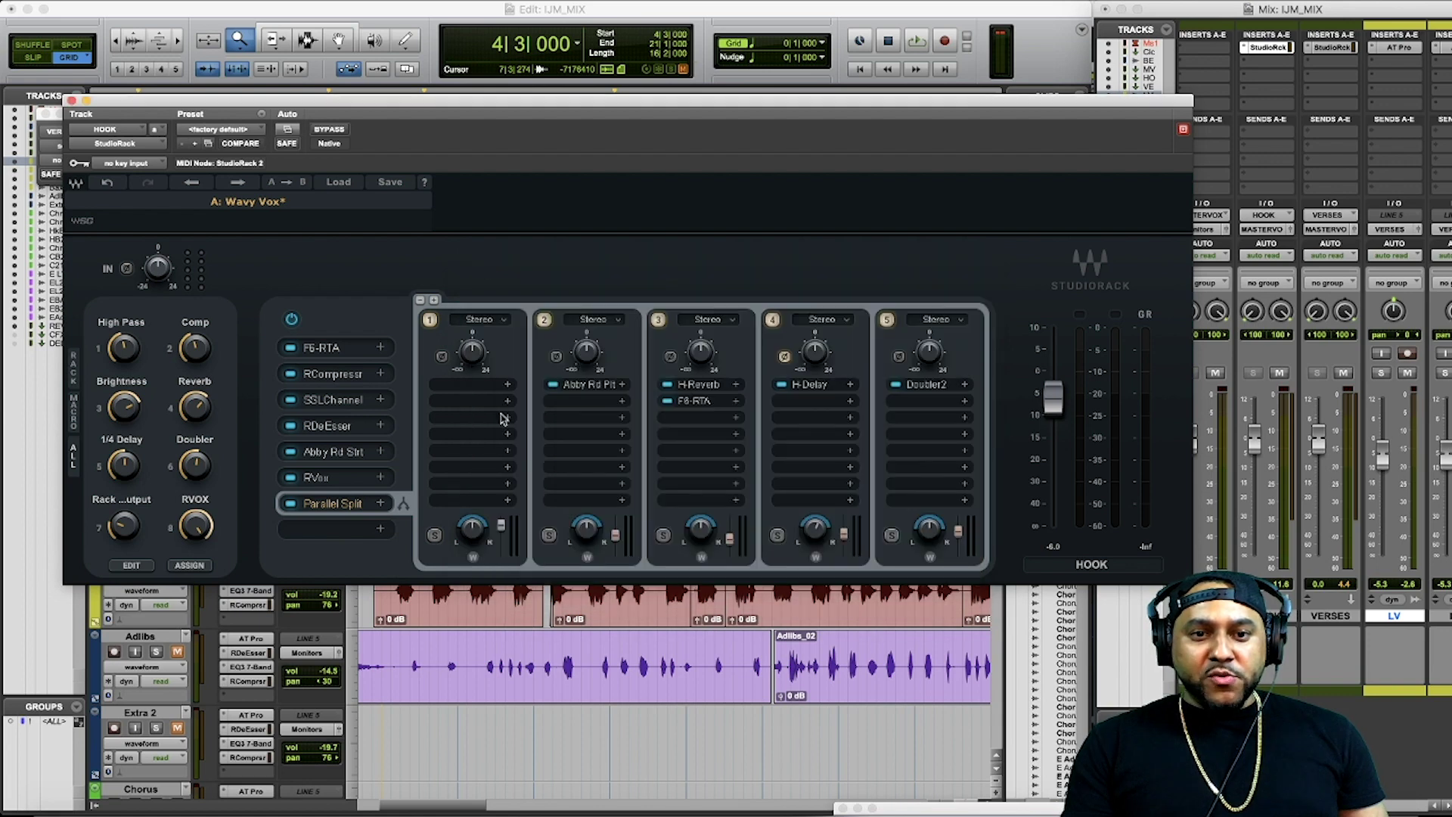
Step: Search the plugin list for "flange" and add MetaFlanger to the empty slot after the Parallel Split
left_click(382, 531)
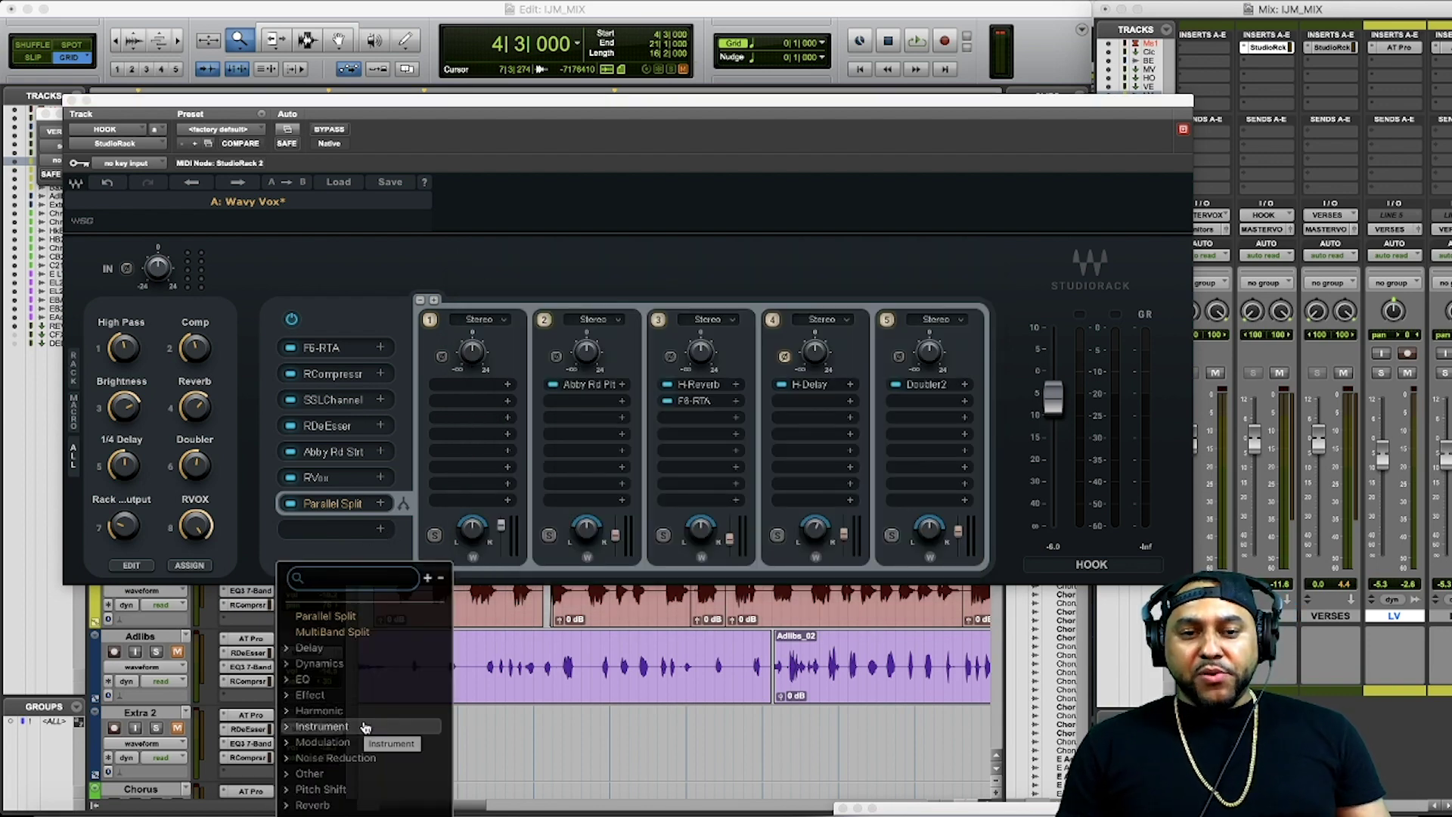
left_click(332, 565)
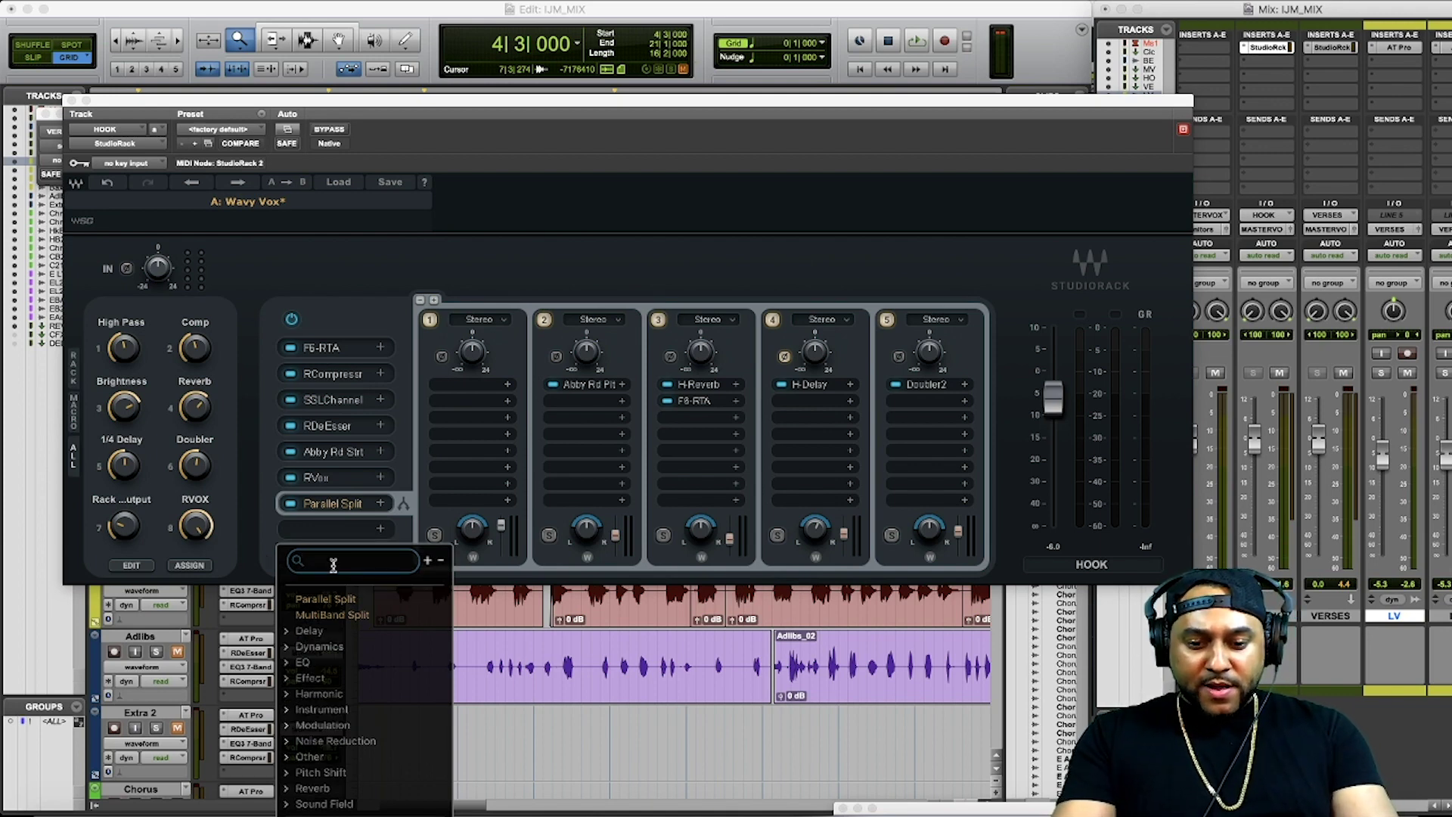
type("flange")
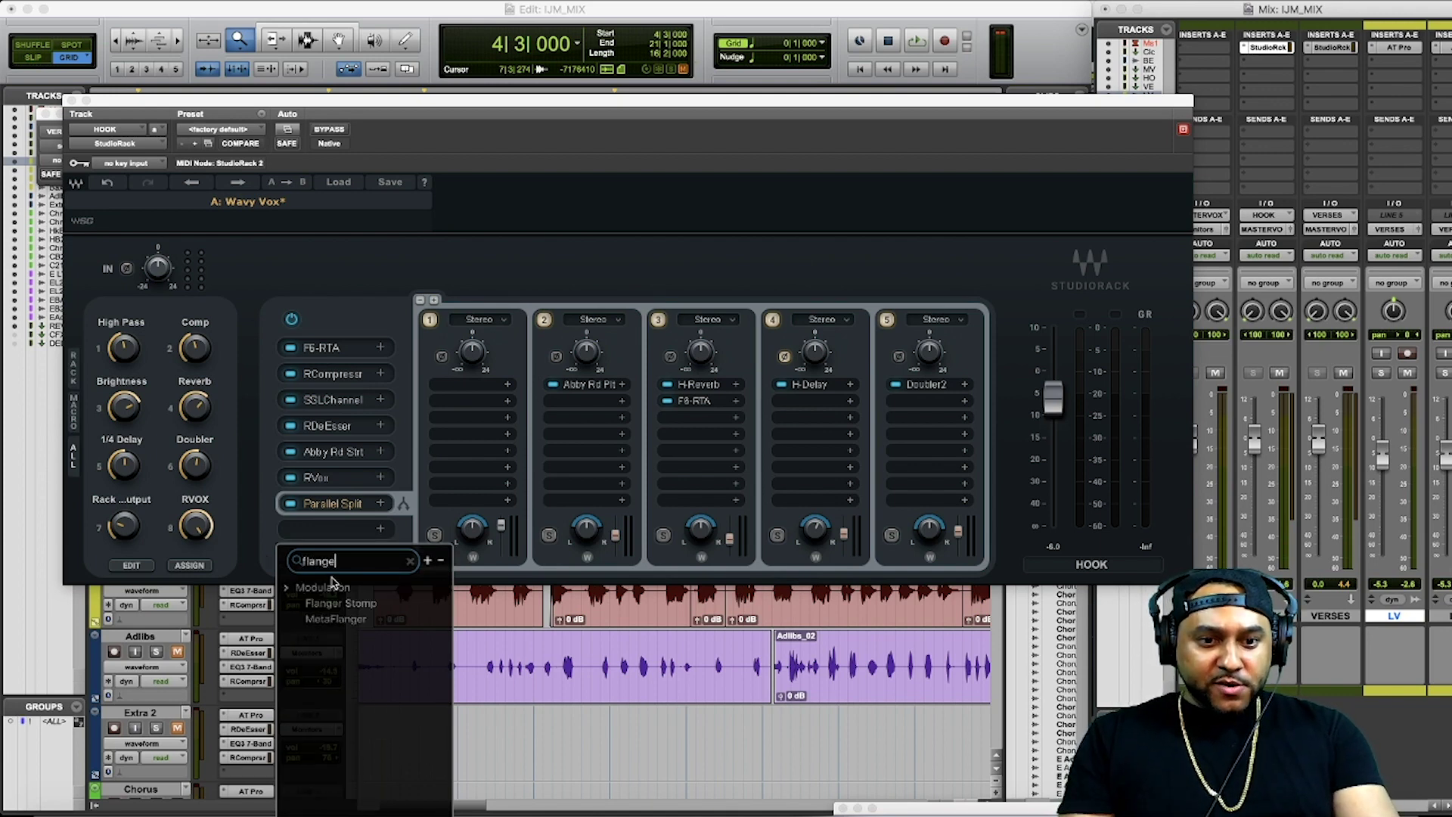
left_click(331, 626)
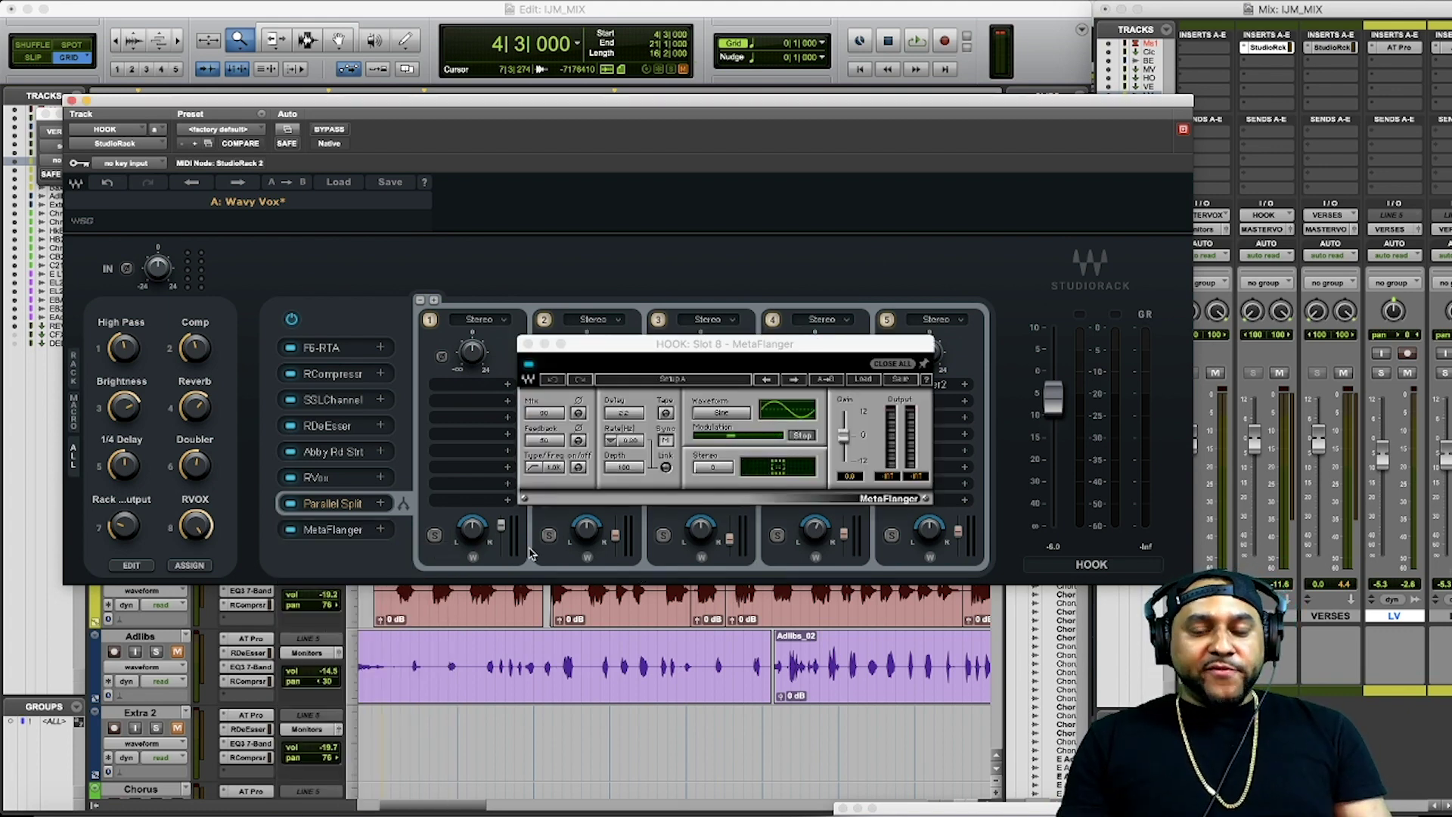
Step: Save the modified HOOK chain into the preset menu as a new preset named "Wavy Hook"
left_click(390, 183)
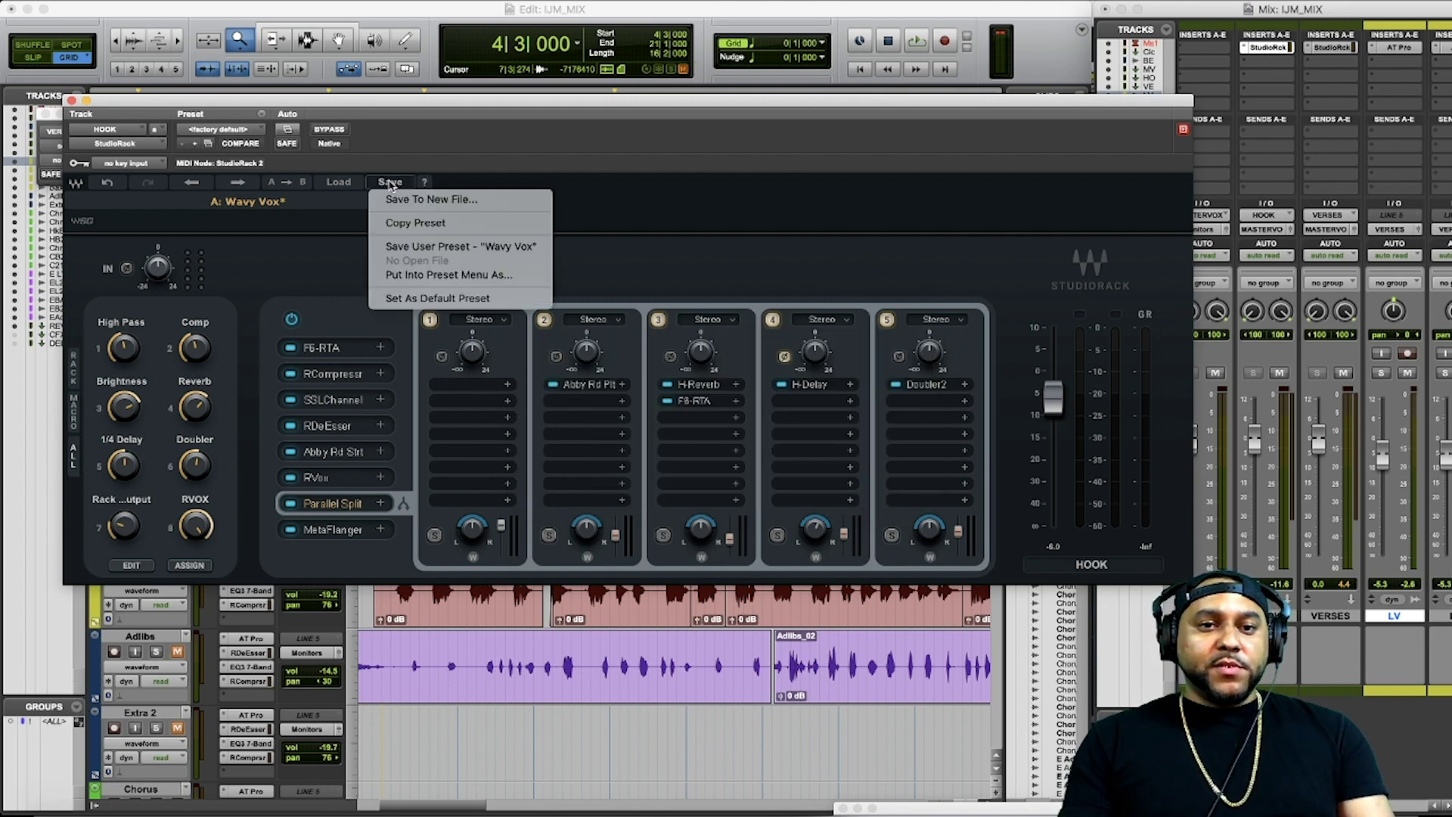
left_click(445, 279)
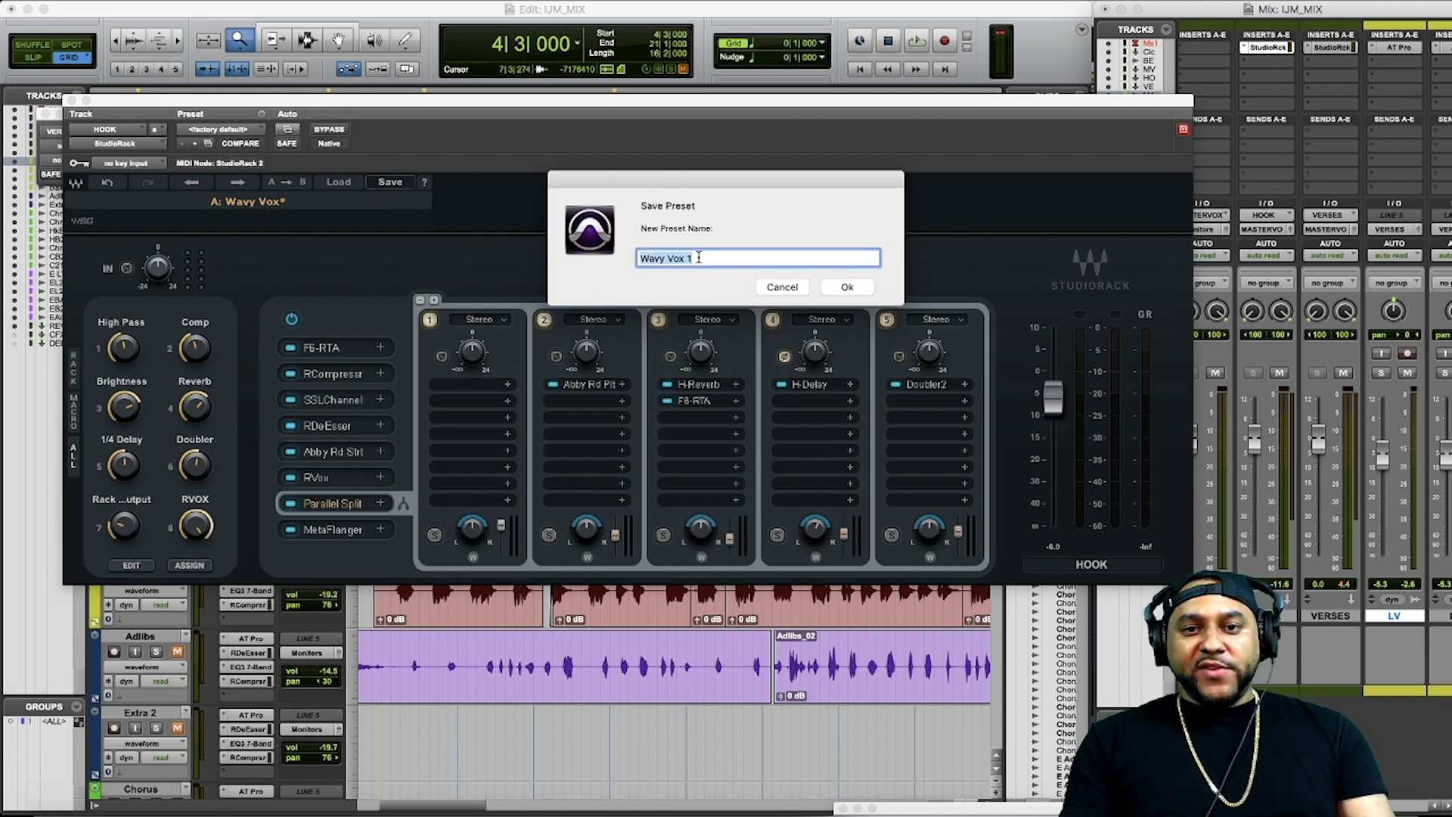
left_click_drag(698, 257, 667, 258)
type("HHO")
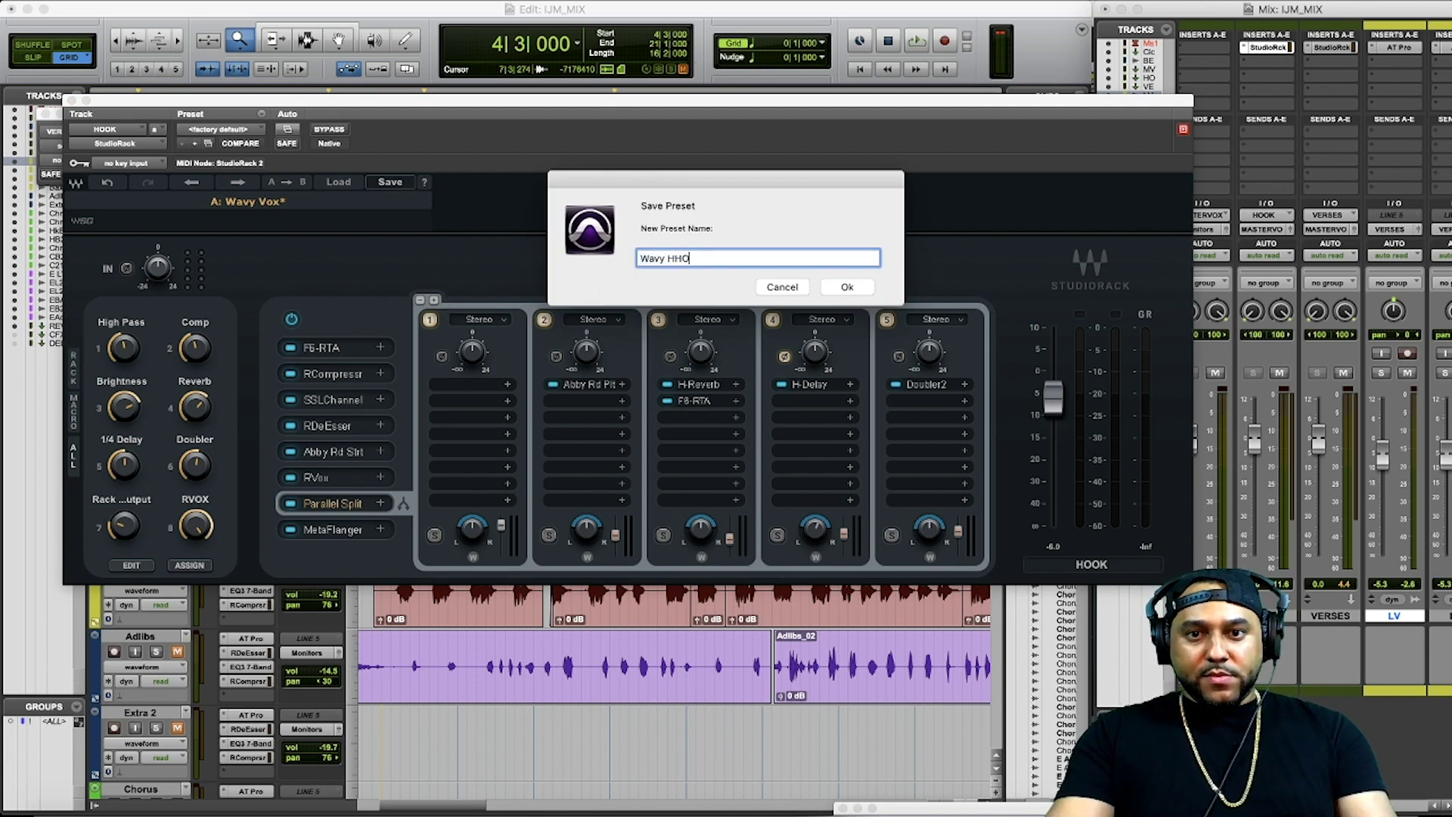
key("BackSpace")
key("BackSpace")
type("ook")
key("Return")
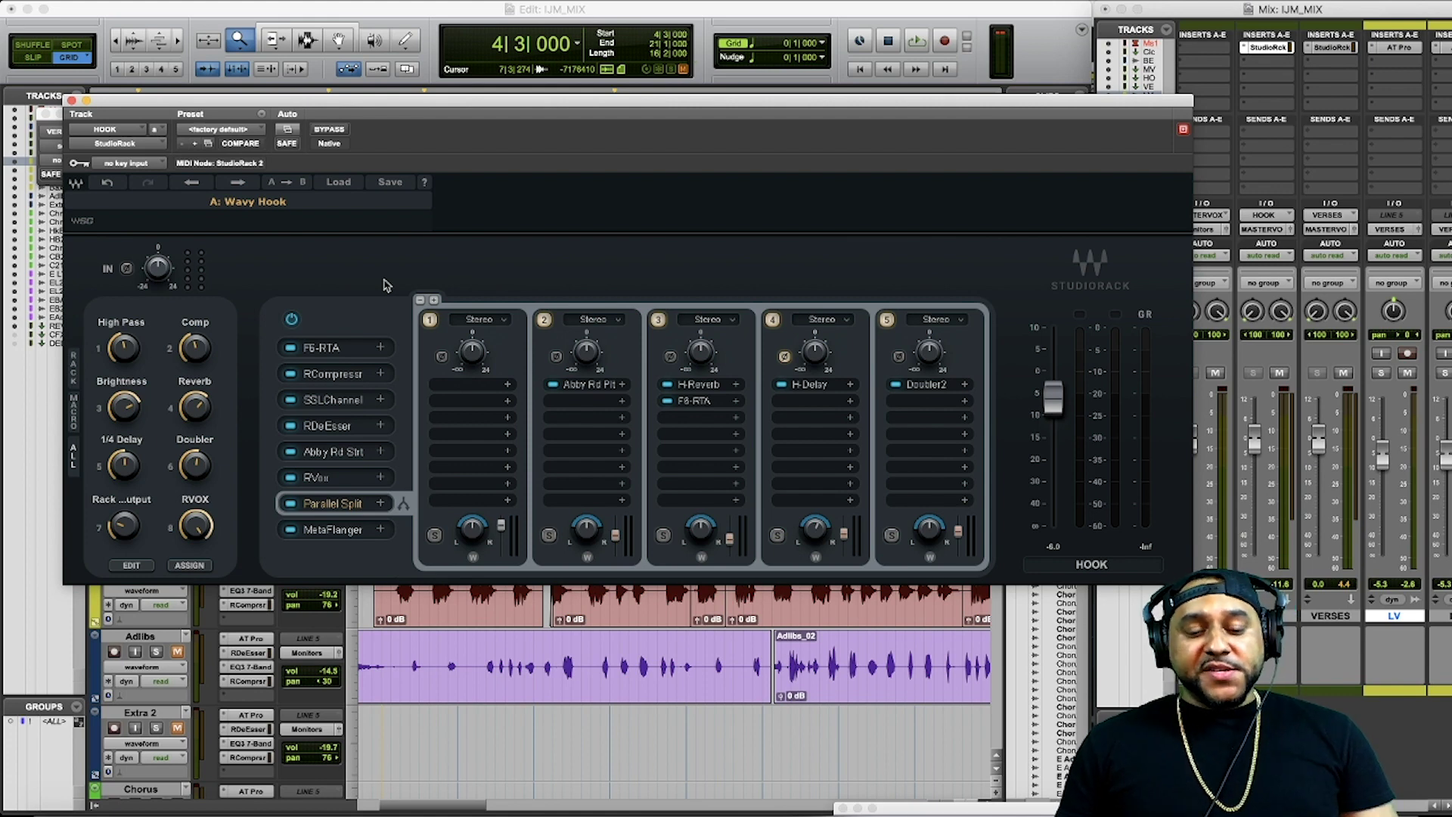
Step: Delete the Wavy Hook user preset and check the list of remaining user presets
left_click(348, 190)
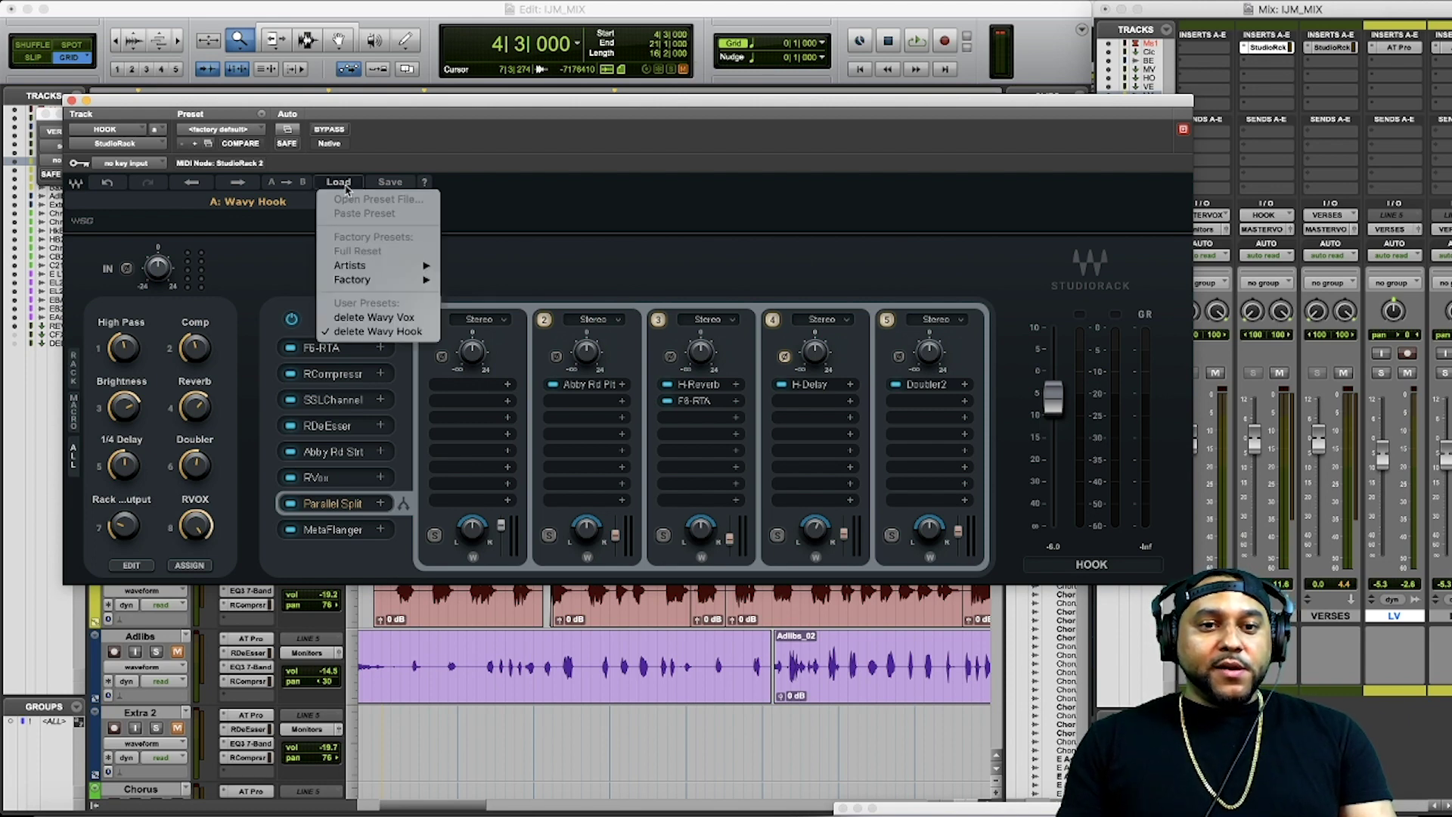
left_click(369, 332)
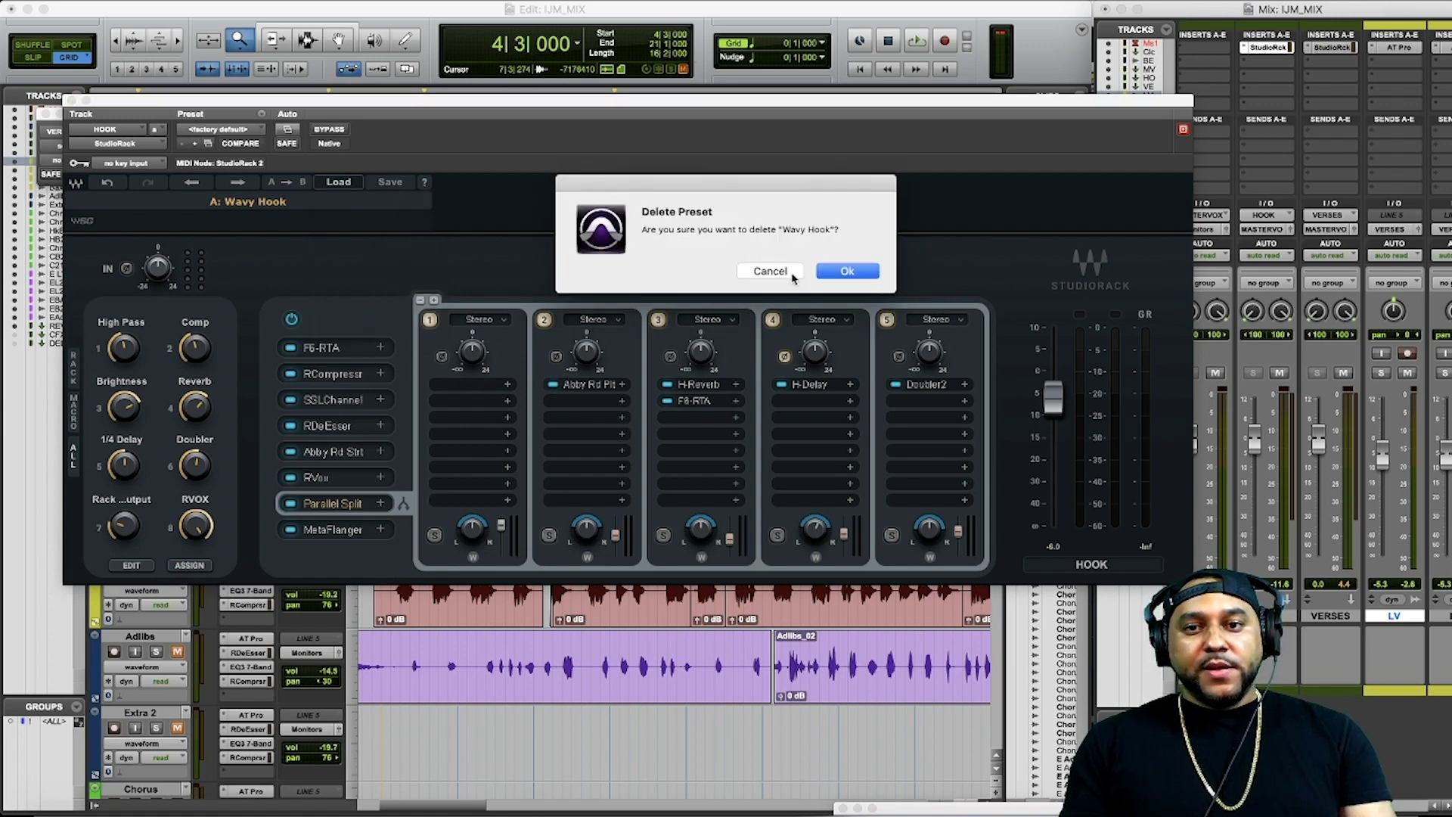
left_click(844, 273)
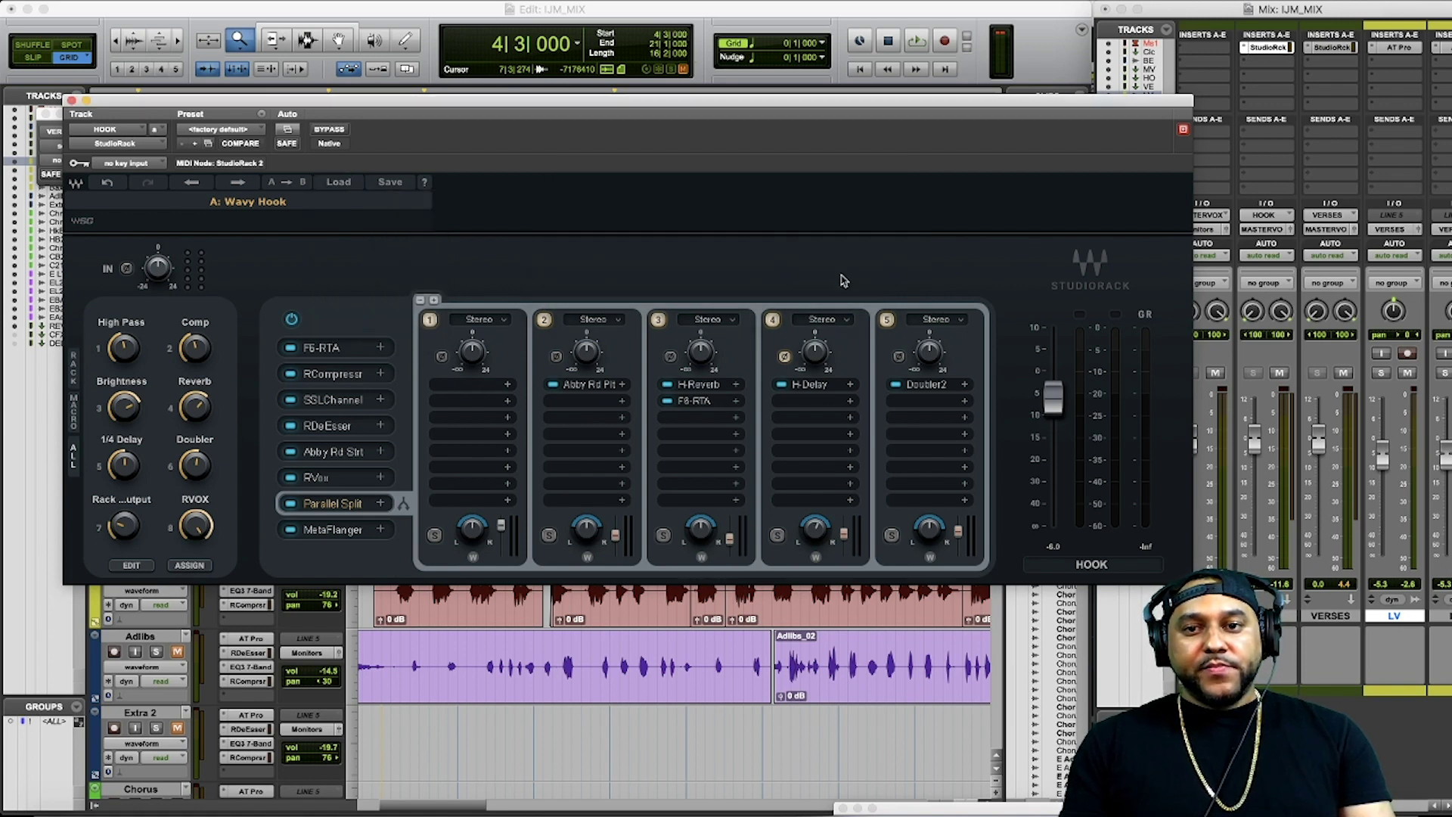
left_click(338, 182)
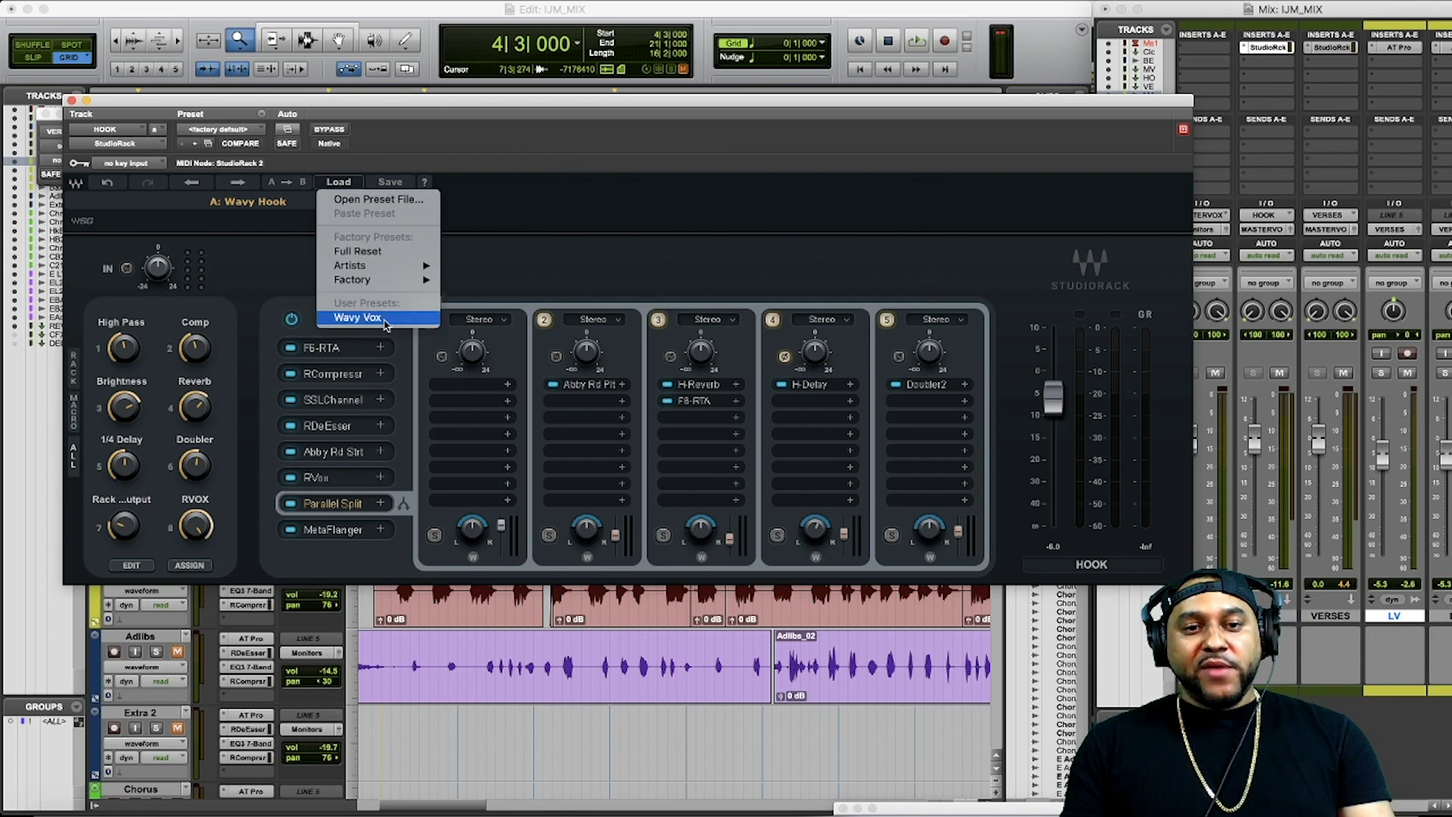
left_click(525, 274)
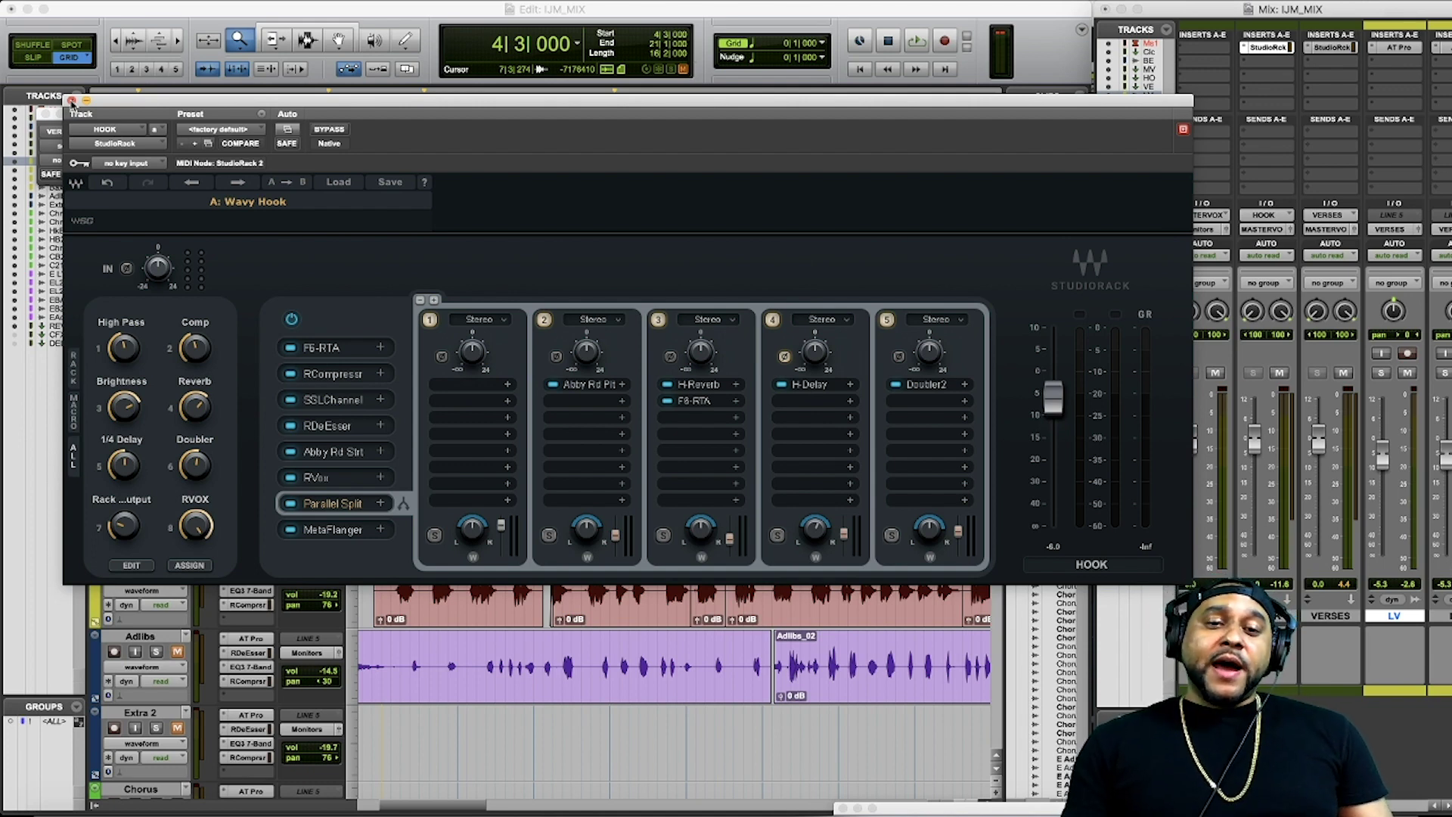
left_click(507, 385)
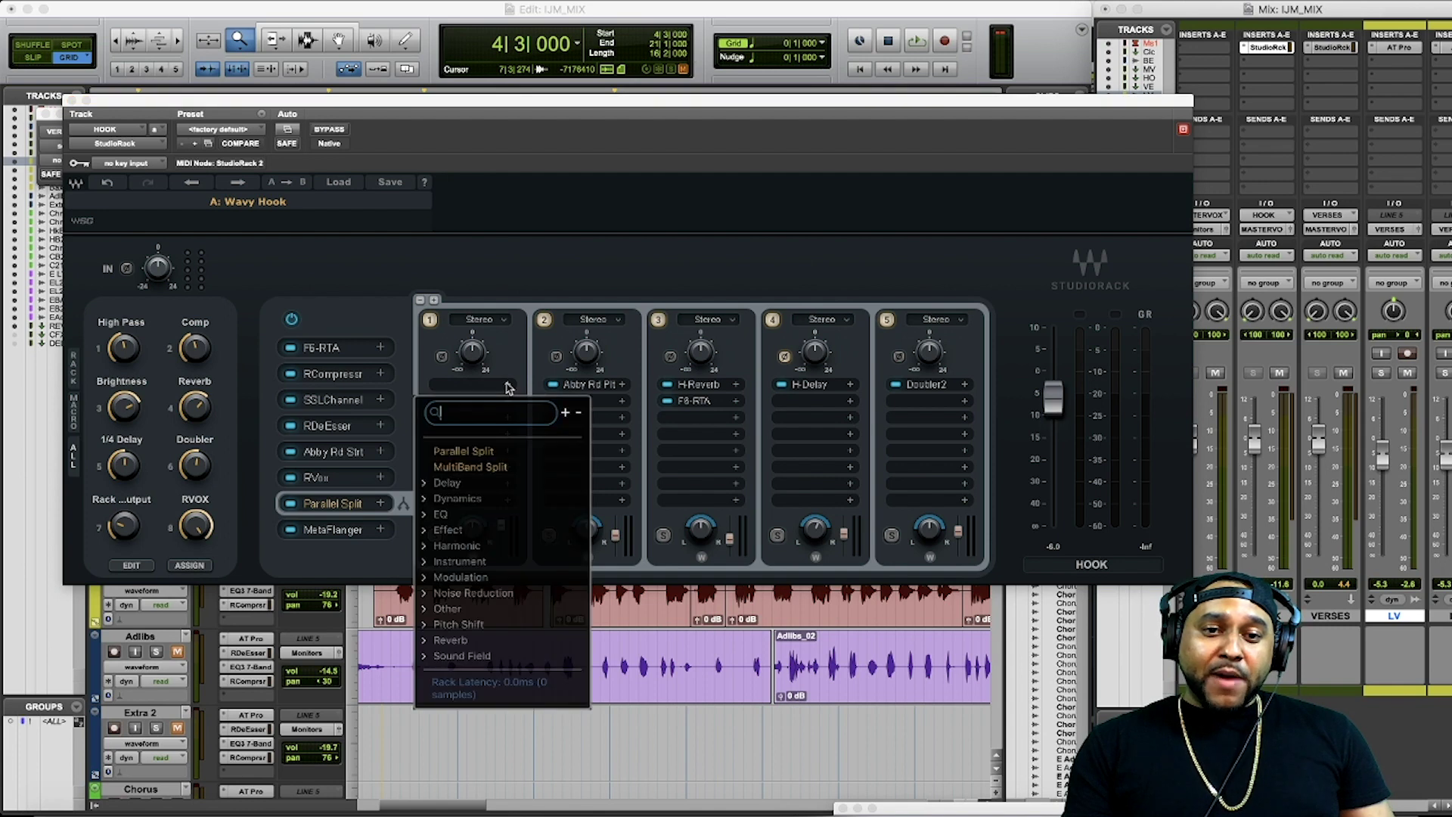
left_click(532, 362)
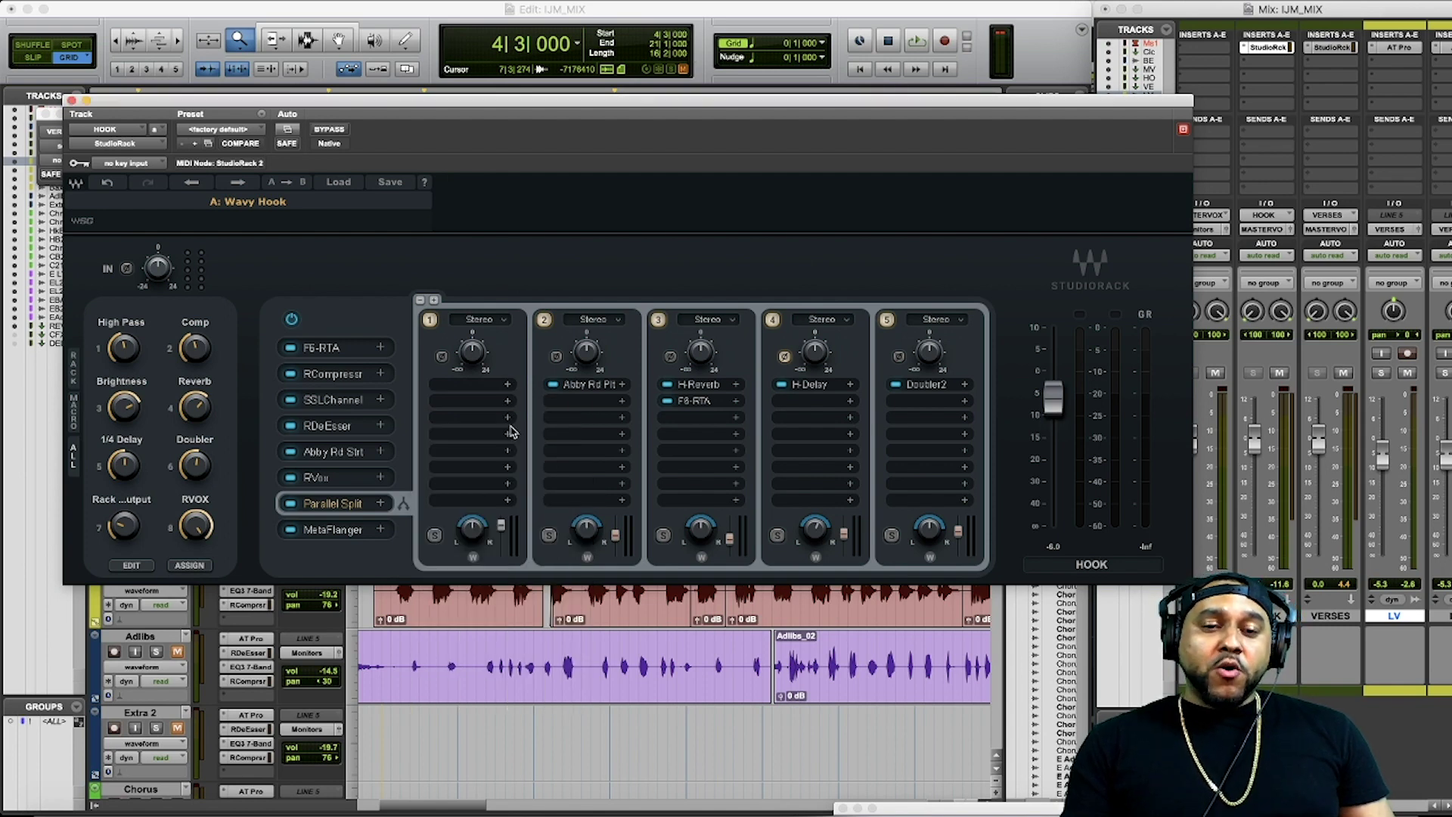